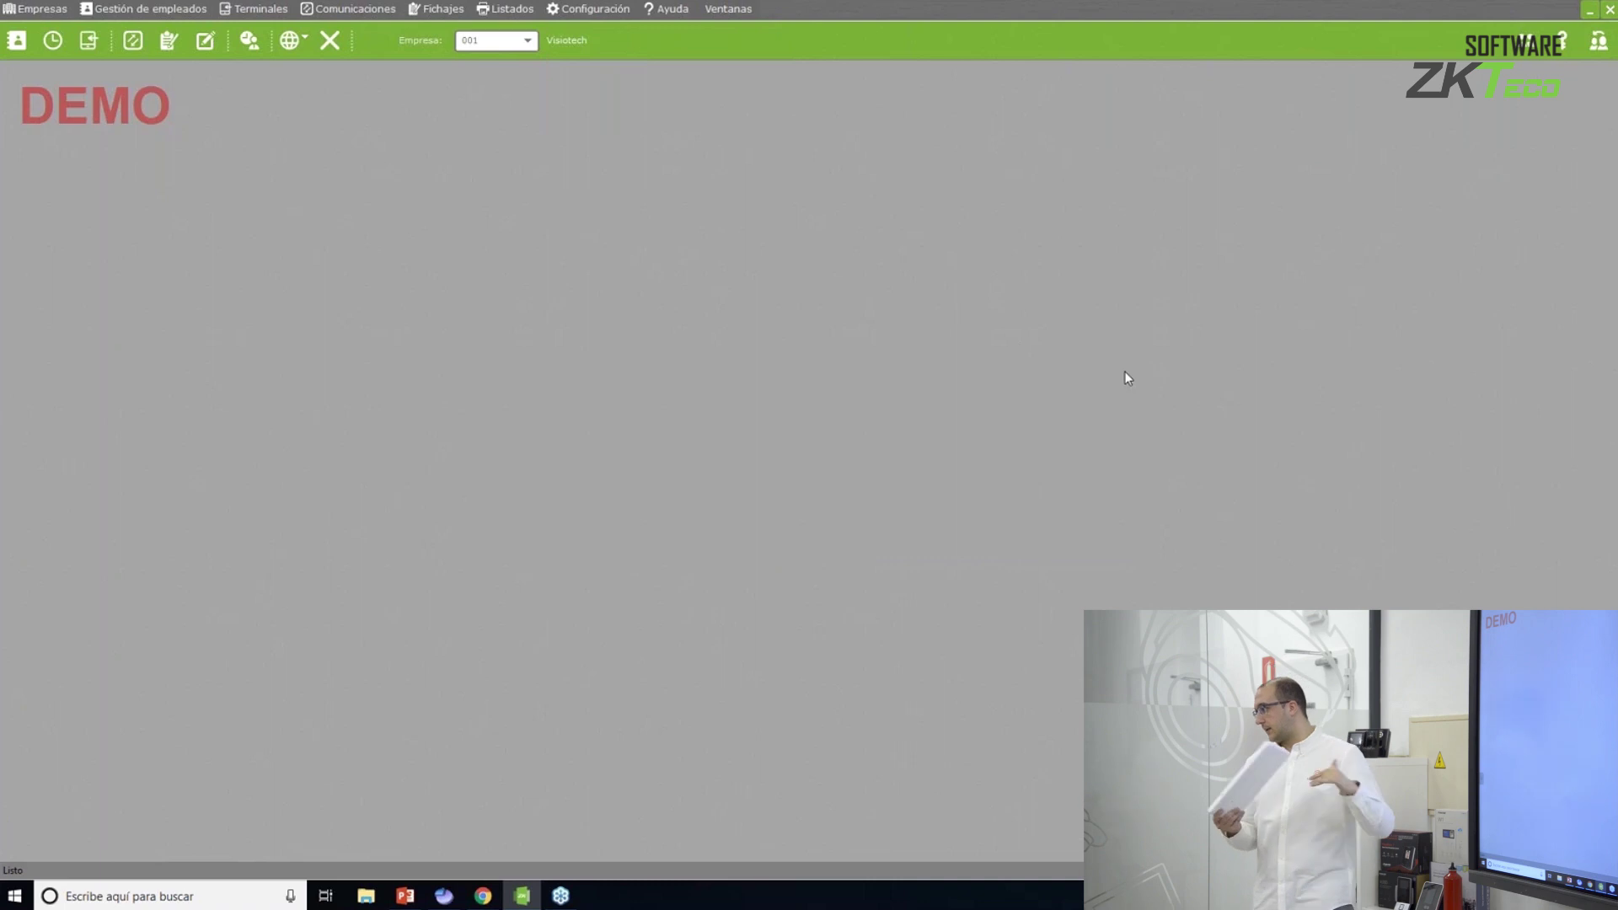
Open incident management (Gestión de incidencias) and inspect the Adelanto jornada, Retraso jornada, Trabajo and Viaje incident types.
{"action": "left_click", "coordinate": [589, 9]}
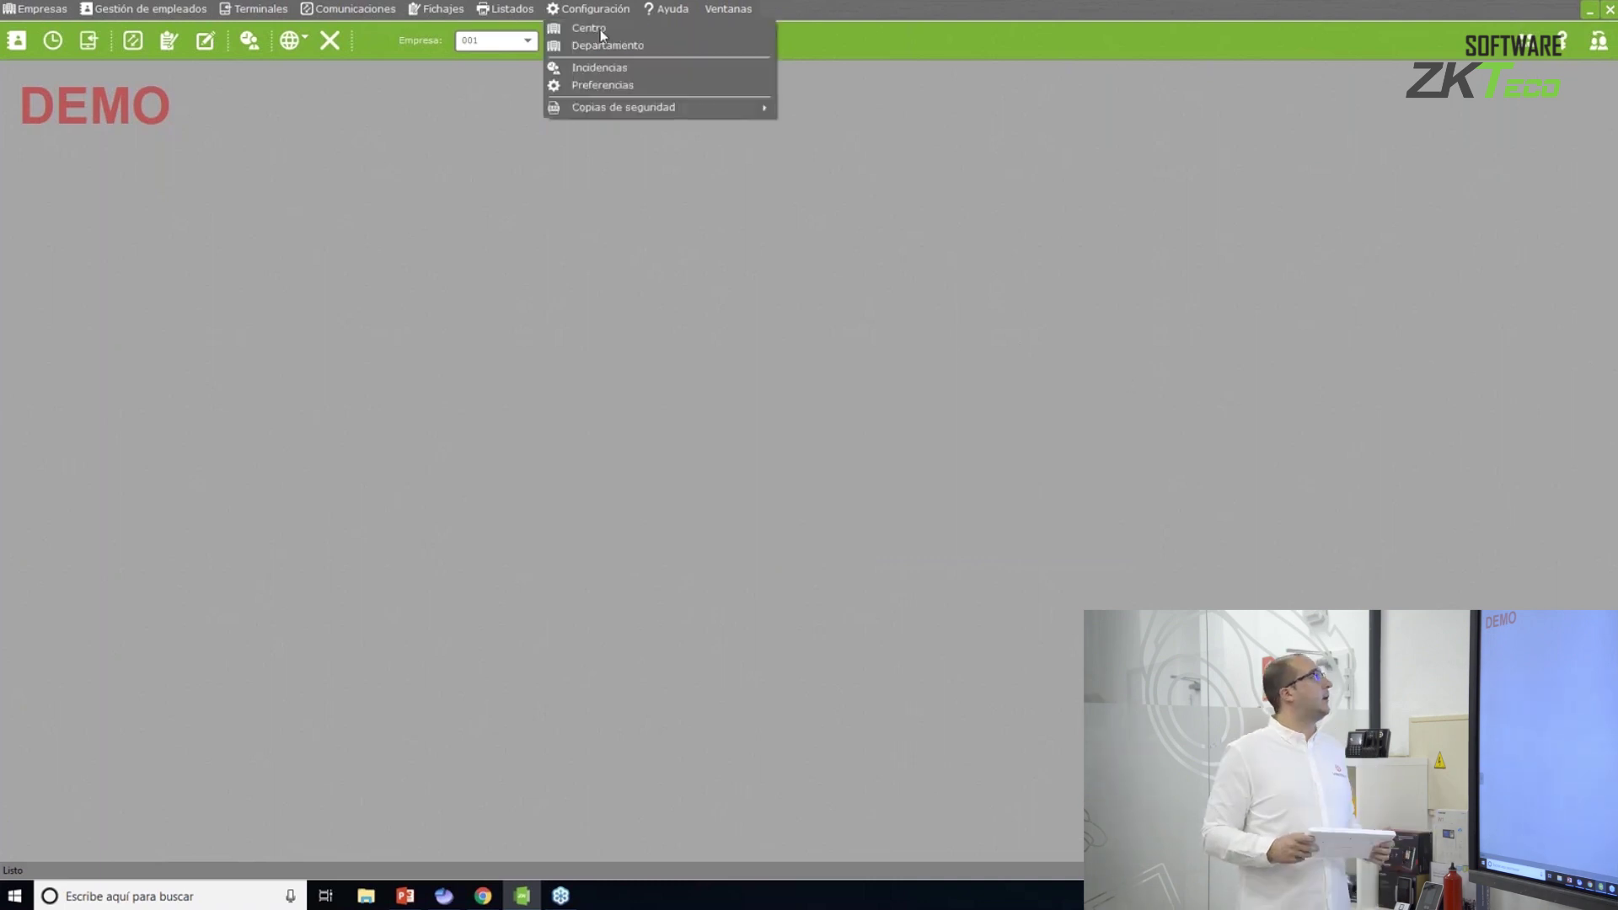
{"action": "left_click", "coordinate": [604, 65]}
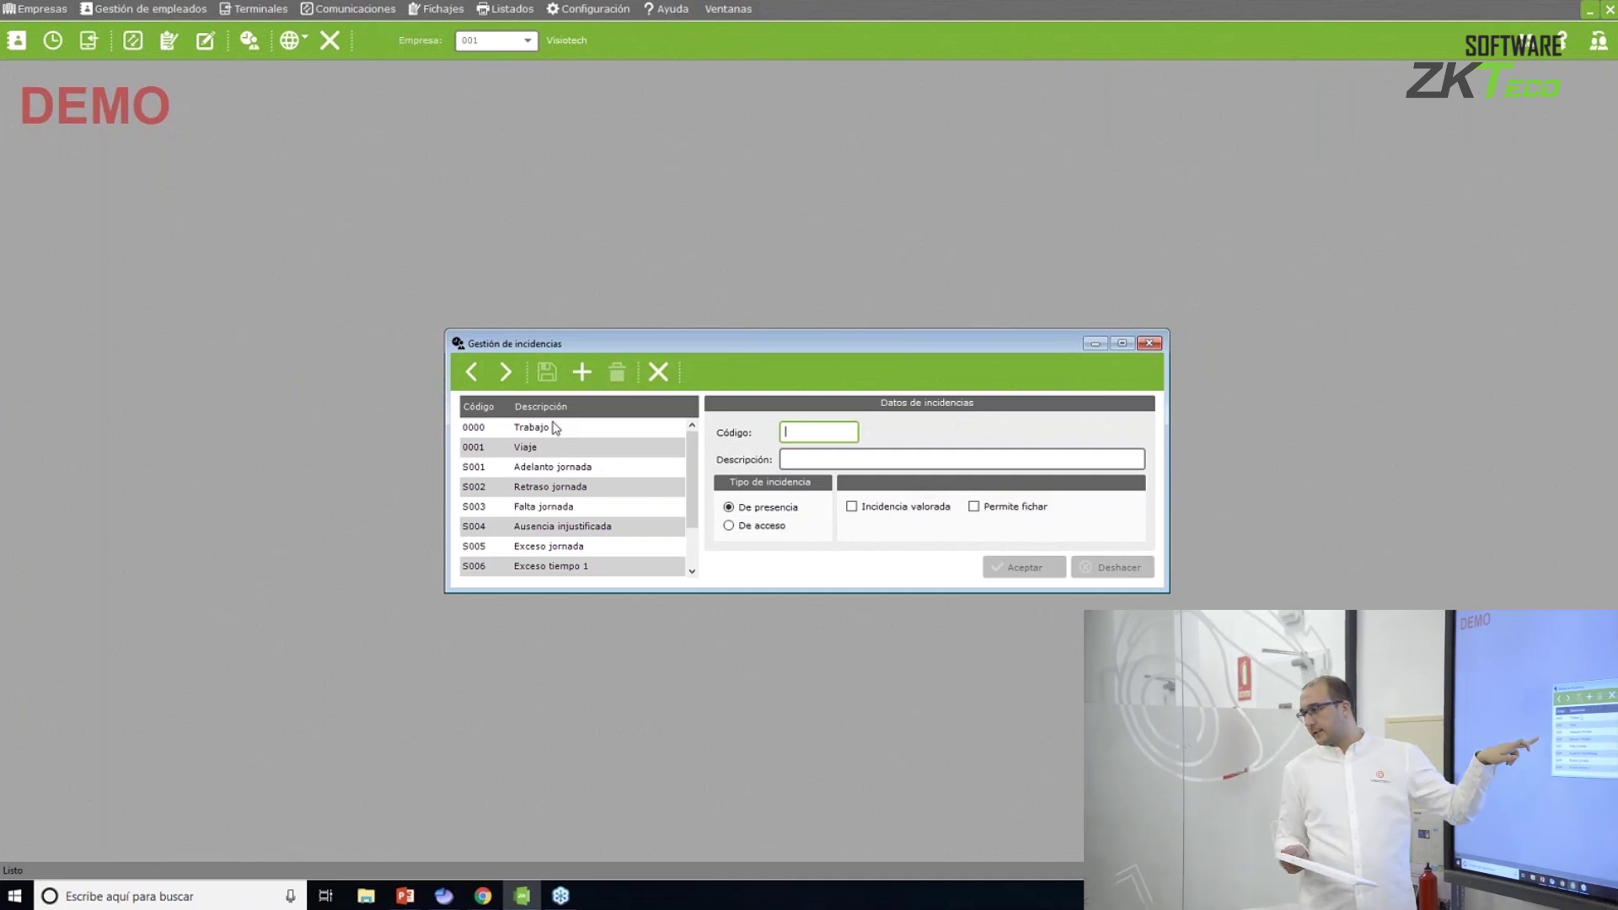
{"action": "left_click", "coordinate": [546, 474]}
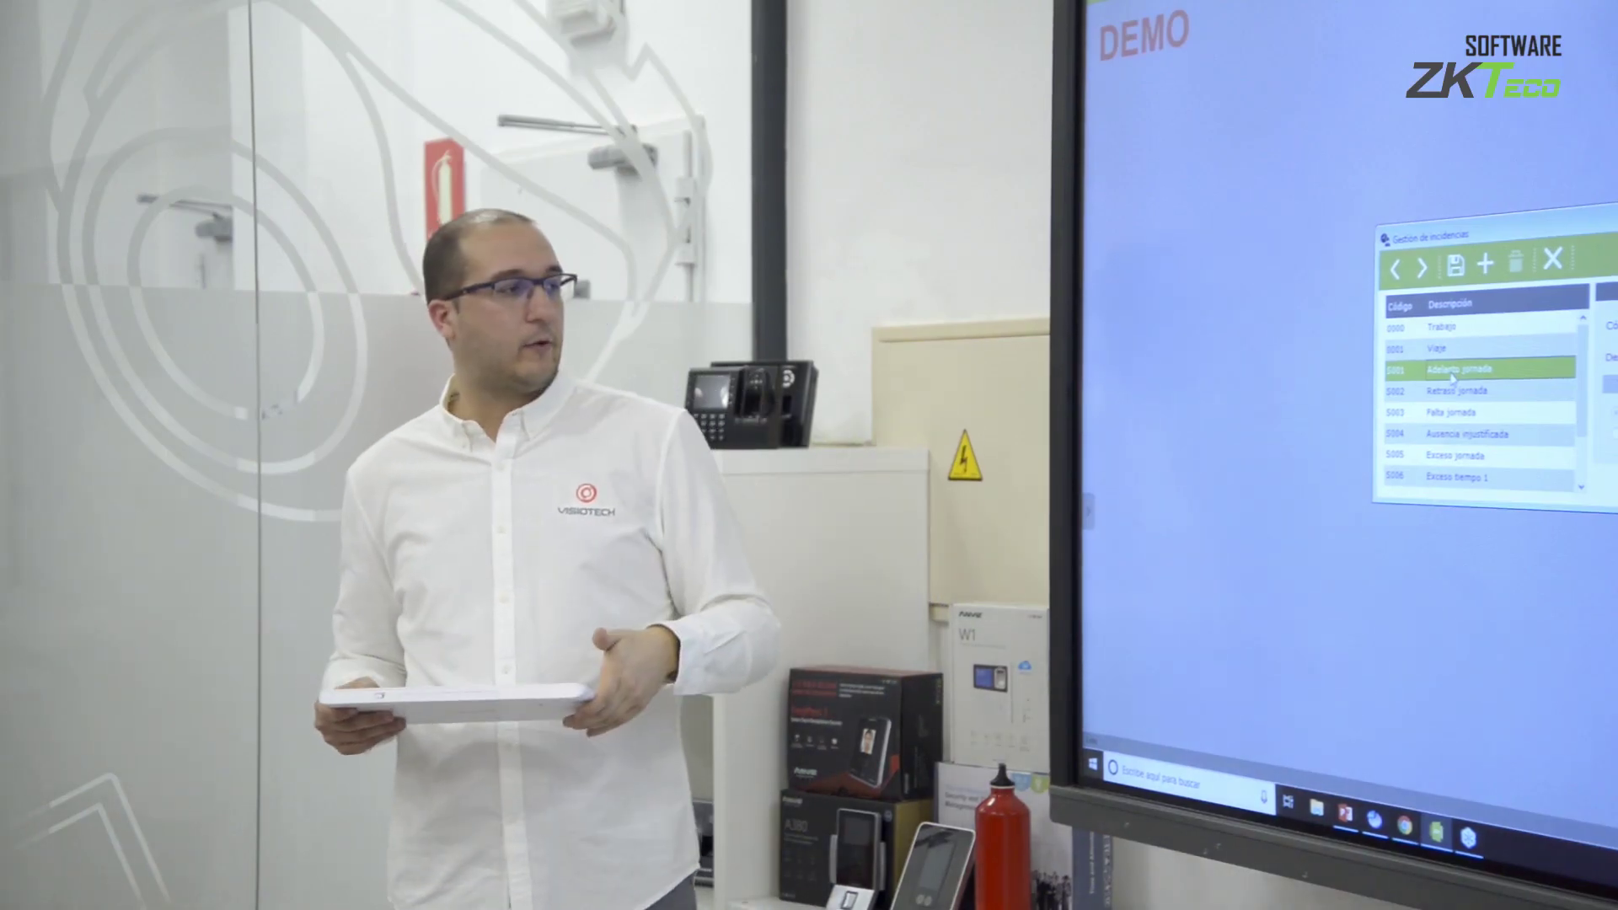
{"action": "left_click", "coordinate": [1457, 392]}
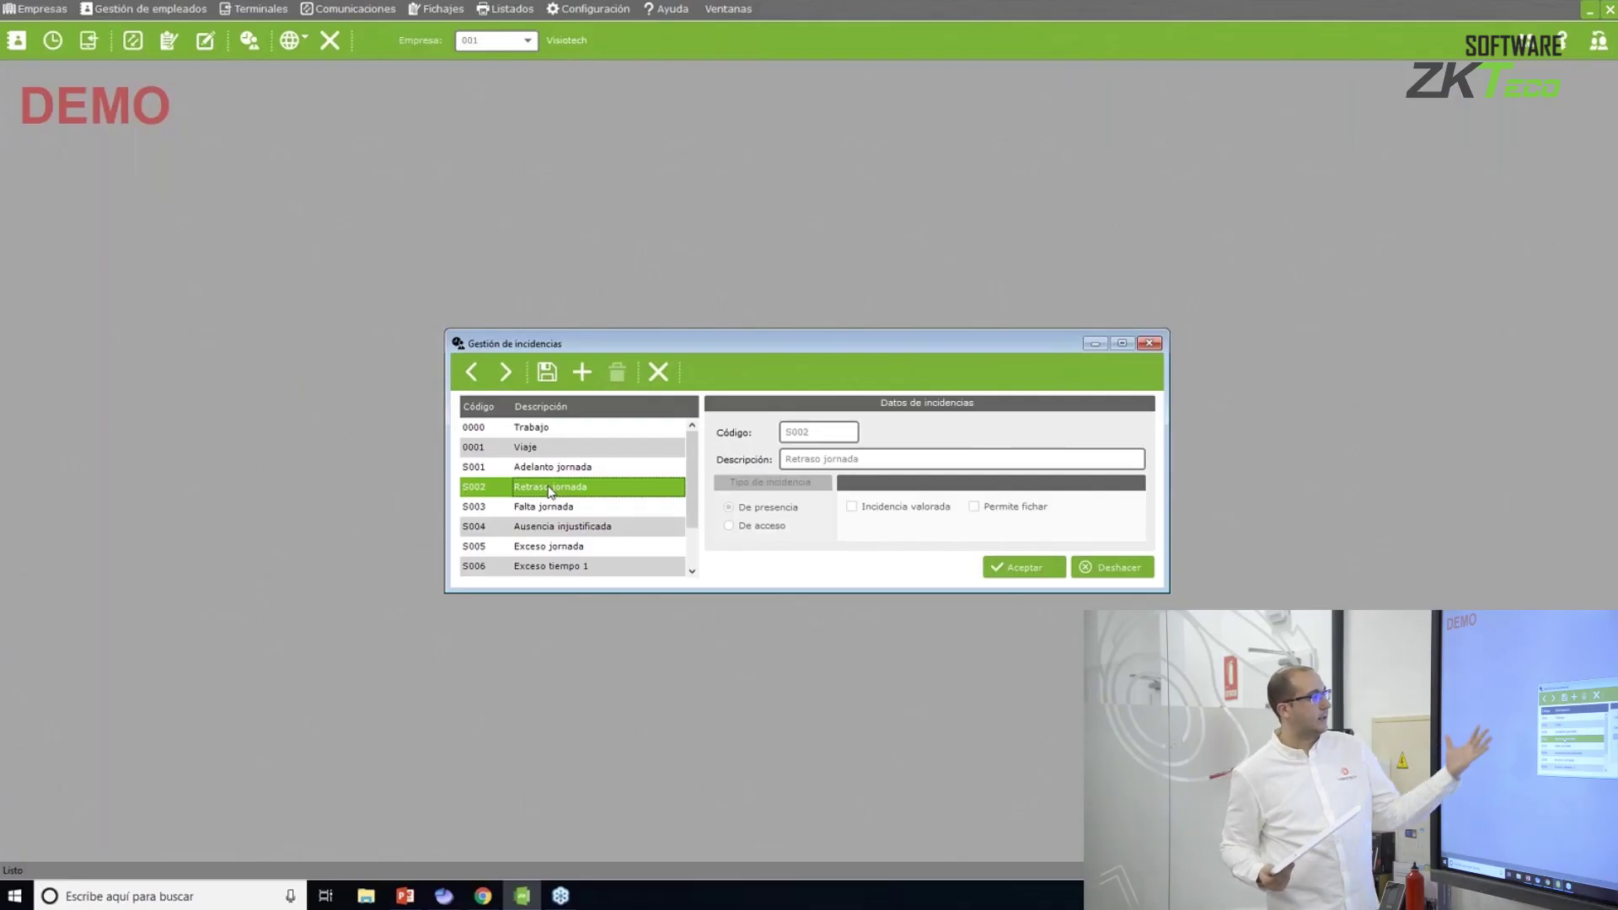
{"action": "left_click", "coordinate": [547, 430]}
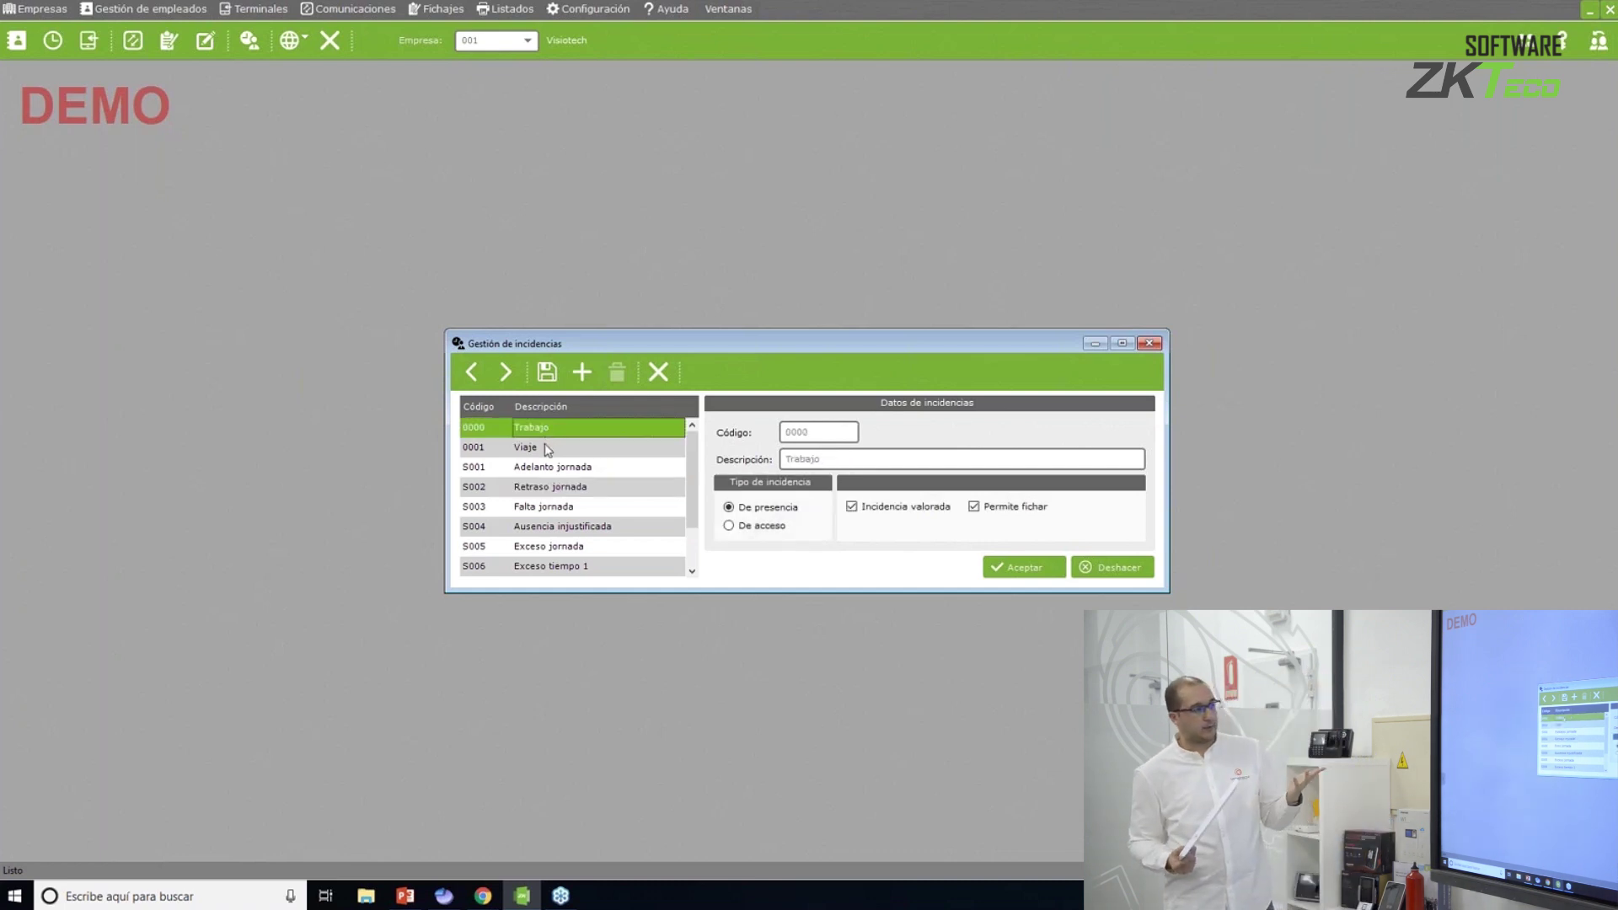
{"action": "left_click", "coordinate": [547, 448]}
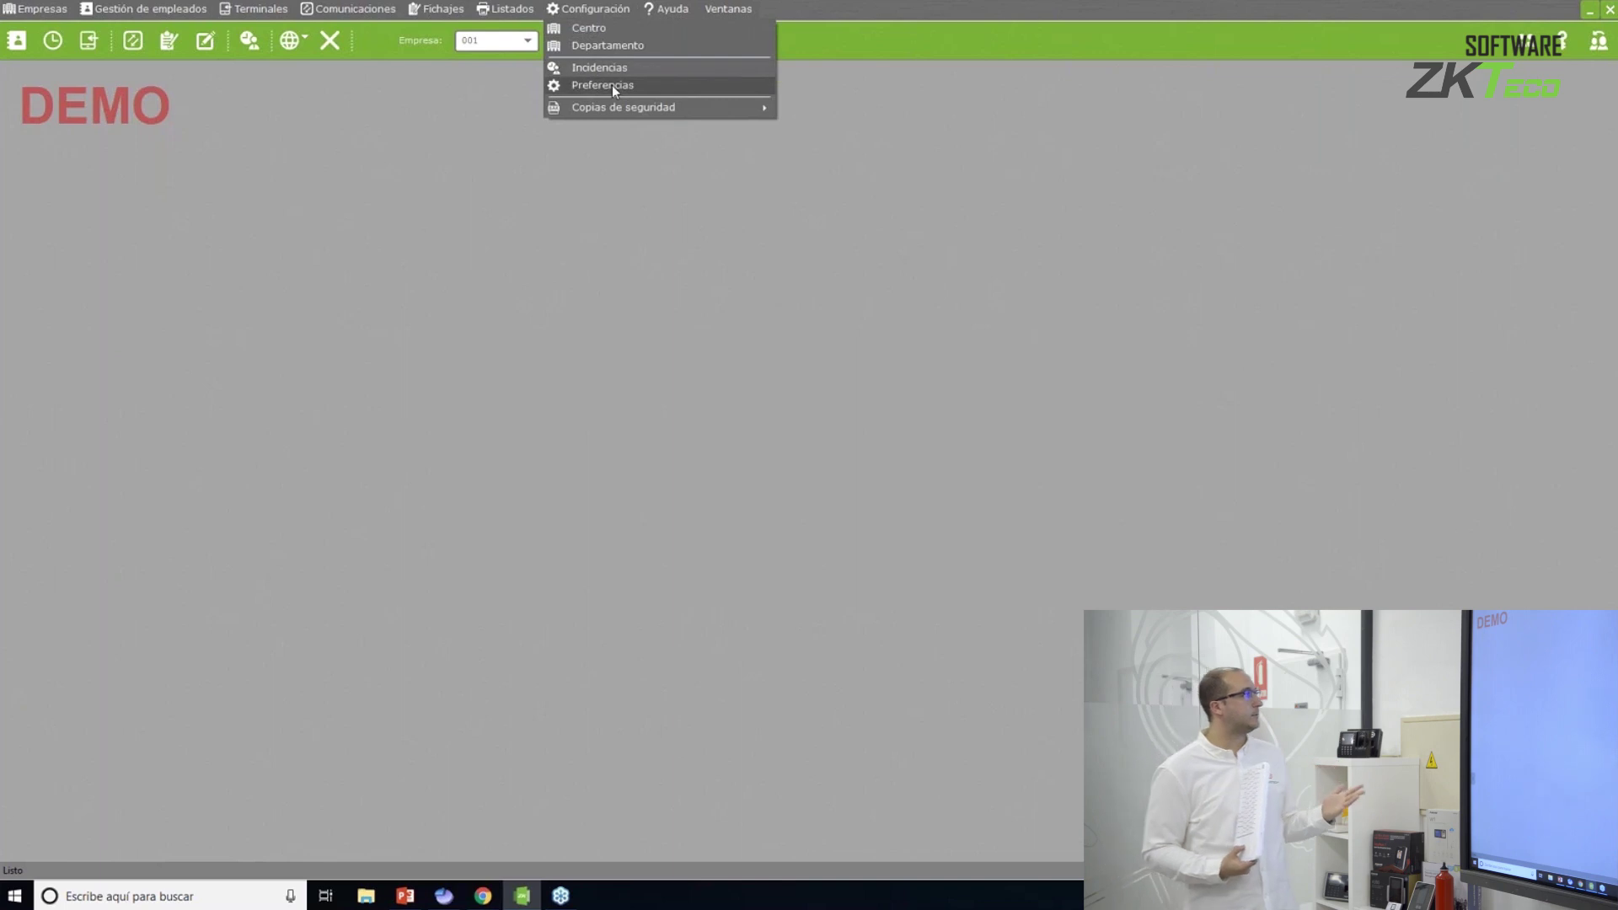
Review the Fichajes, Terminales and Empleados preferences, including the choices for the default fingerprint type, and close the preferences.
{"action": "left_click", "coordinate": [611, 86]}
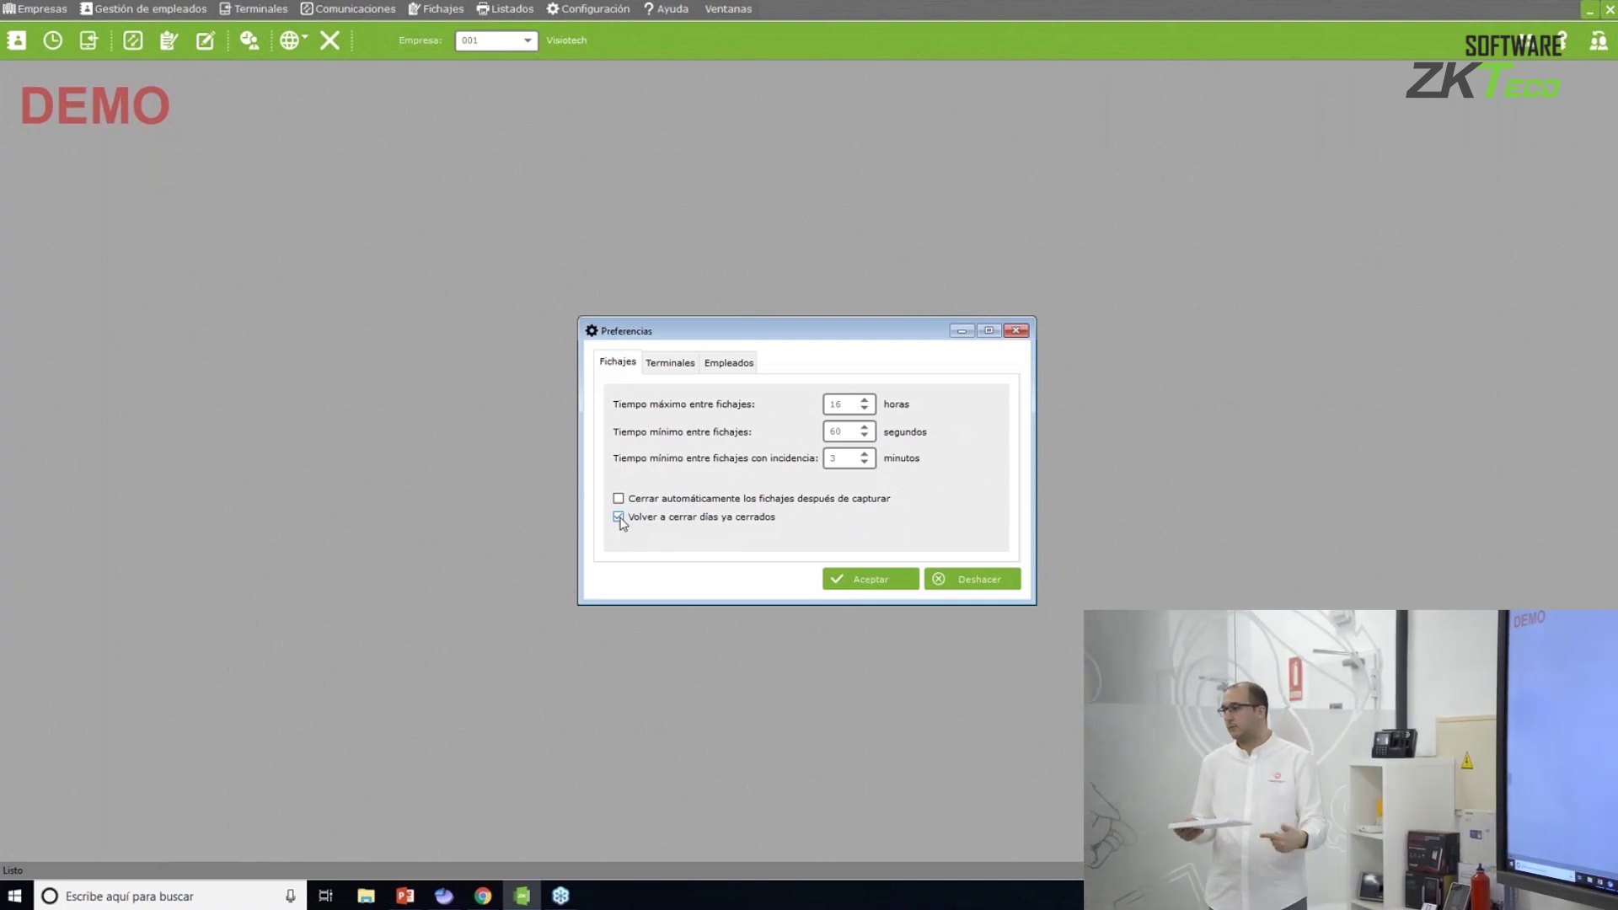
{"action": "left_click", "coordinate": [687, 363]}
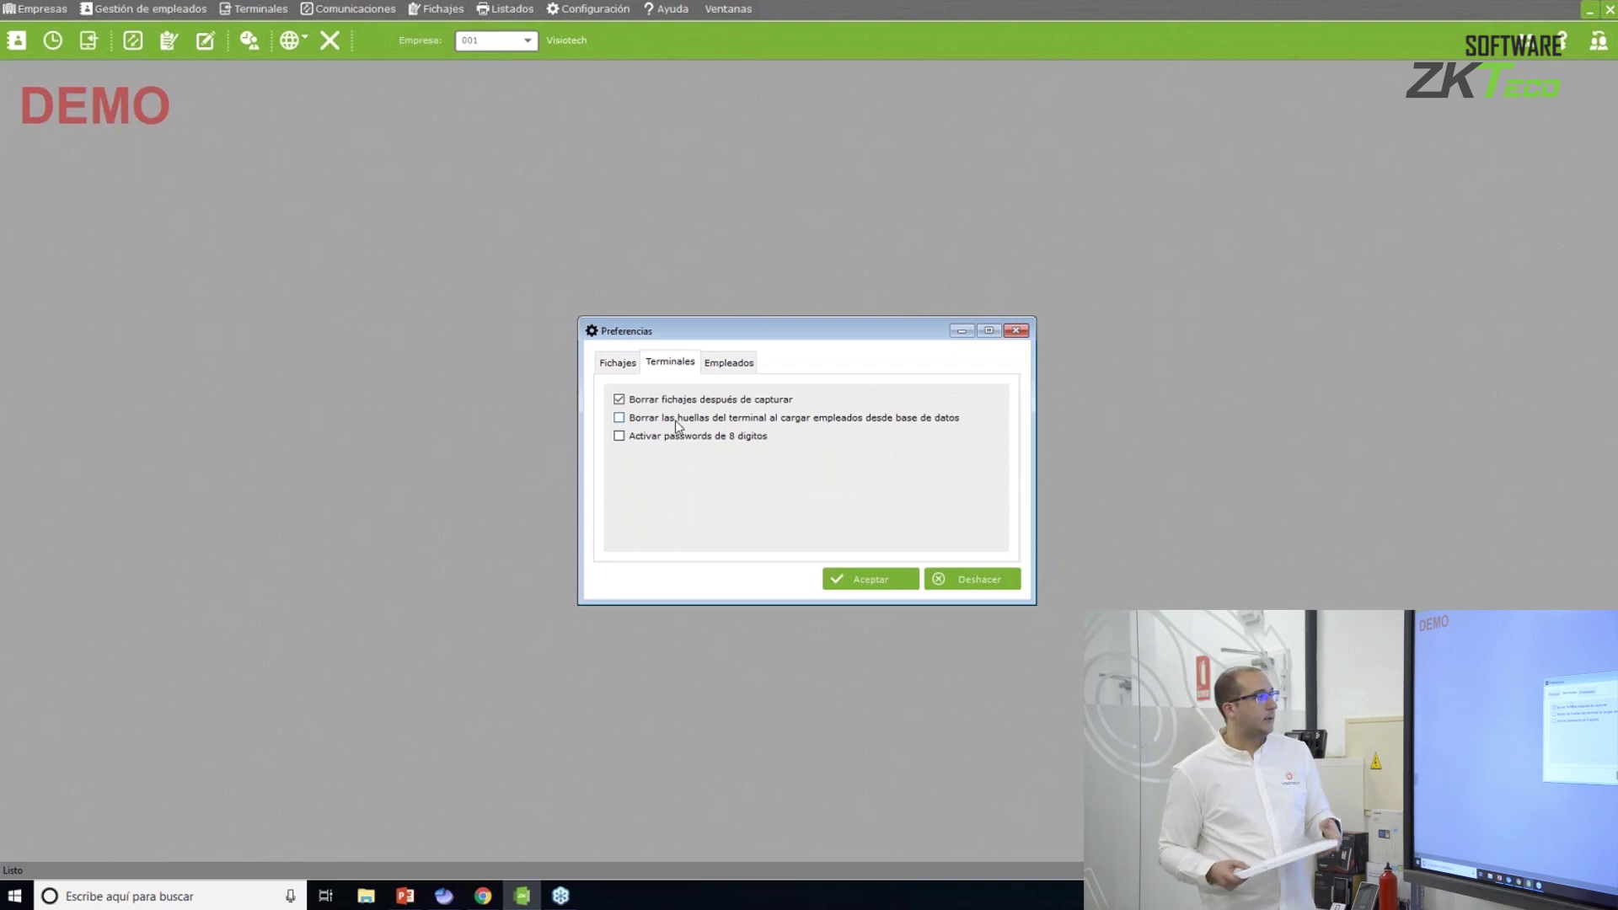
{"action": "left_click", "coordinate": [726, 366]}
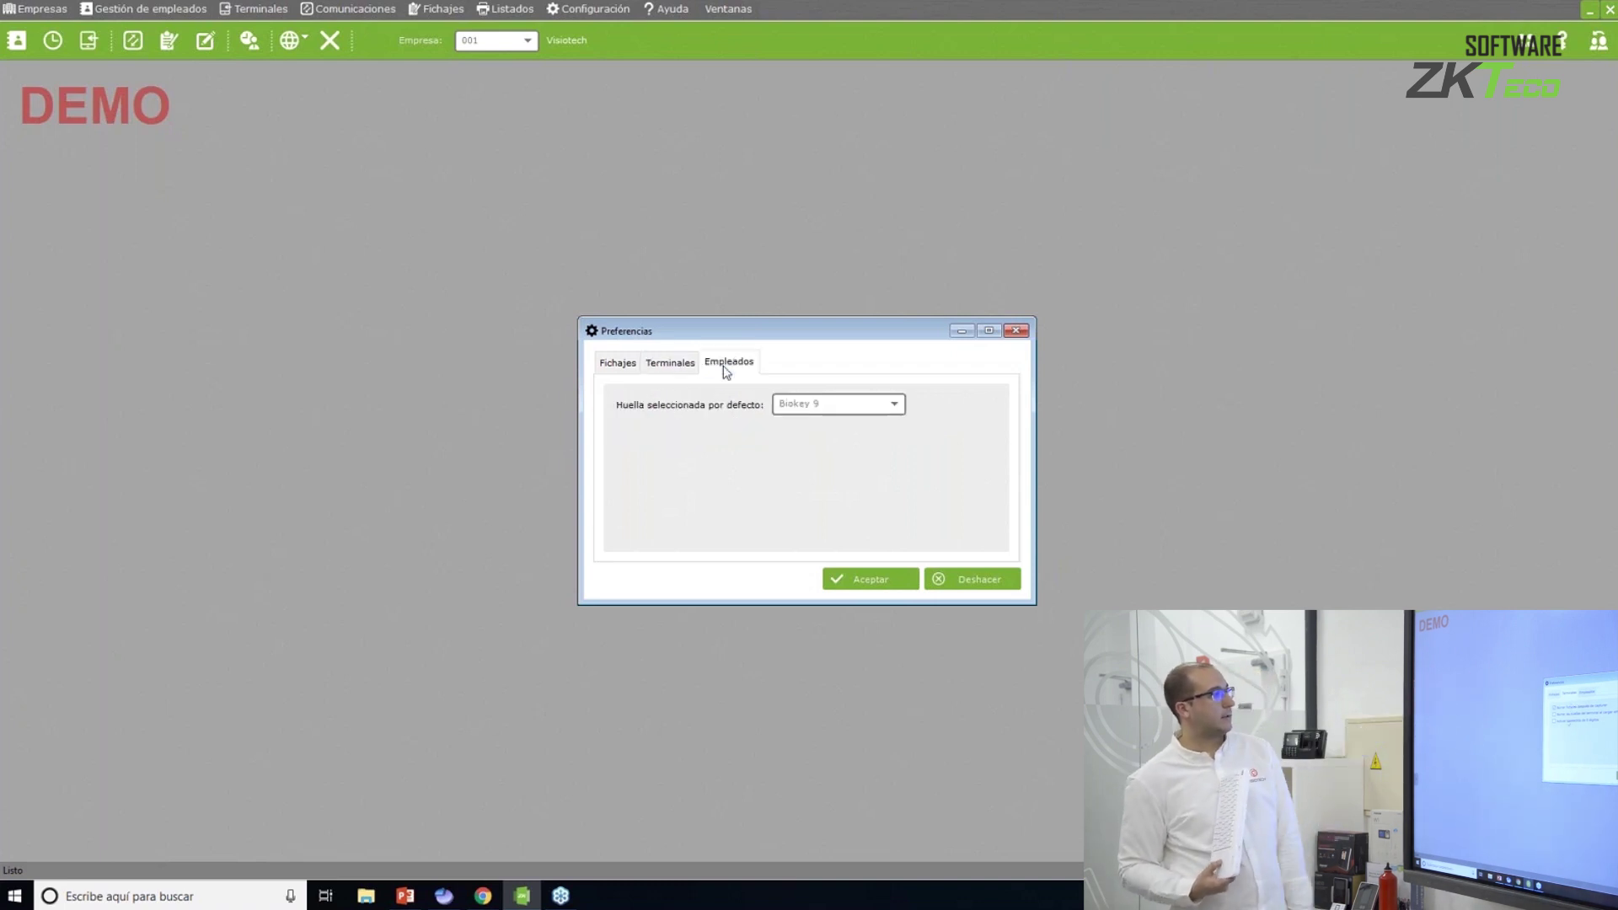
{"action": "left_click", "coordinate": [817, 406]}
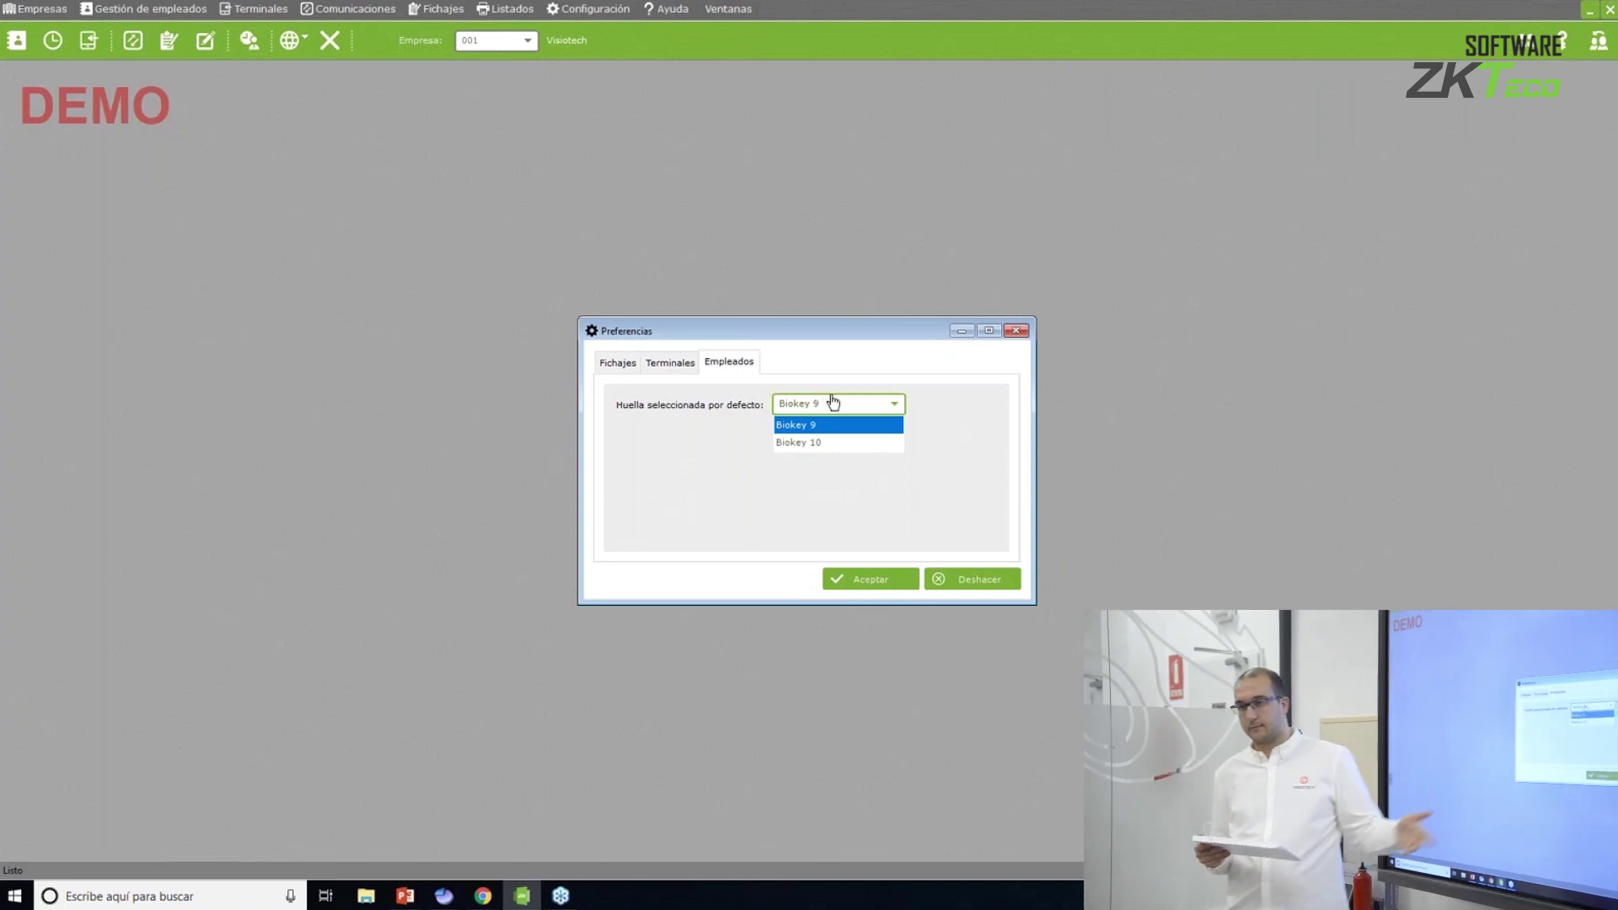
{"action": "left_click", "coordinate": [855, 366]}
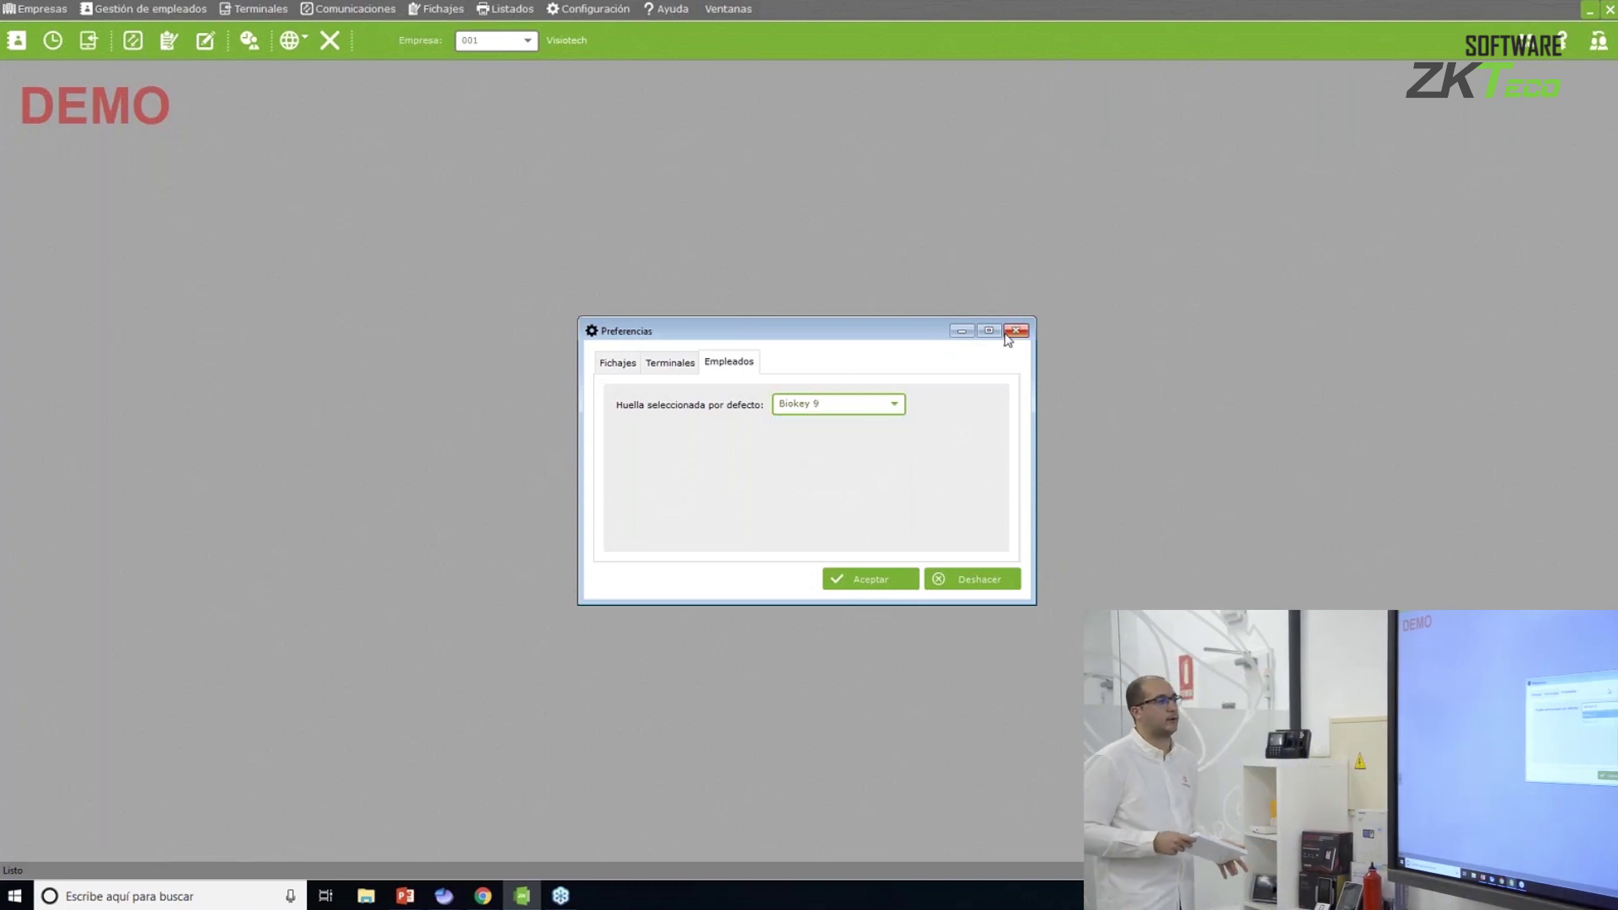
{"action": "key", "text": "Return"}
{"action": "left_click", "coordinate": [594, 9]}
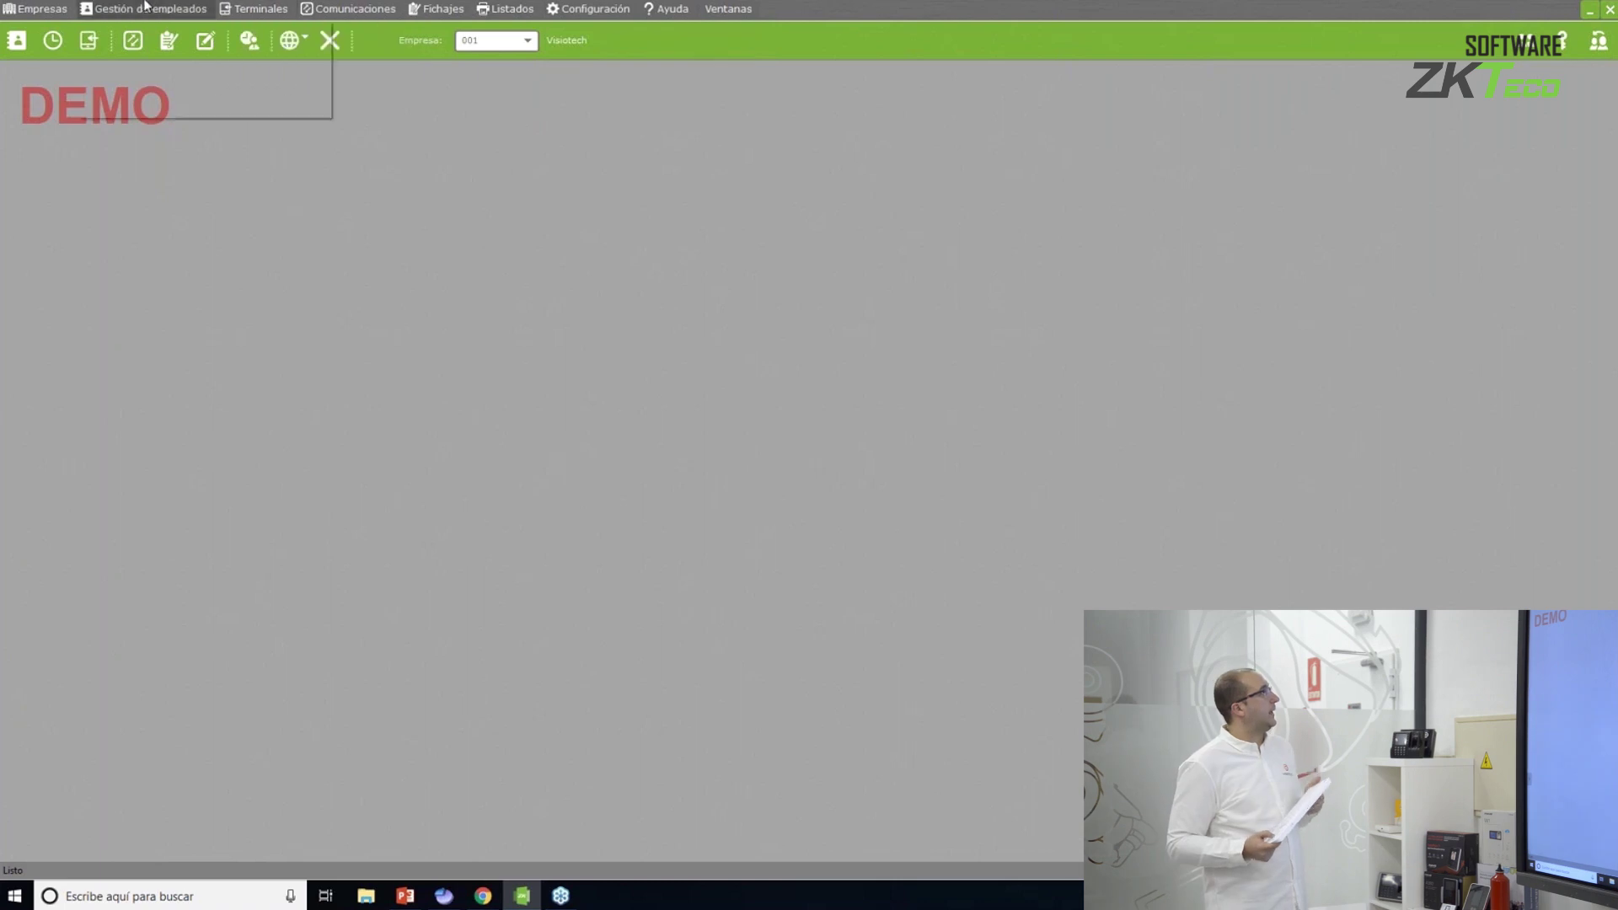
Open company management (Gestión de empresas) and inspect the details of the company Visiotech.
{"action": "mouse_move", "coordinate": [37, 6]}
{"action": "left_click", "coordinate": [81, 27]}
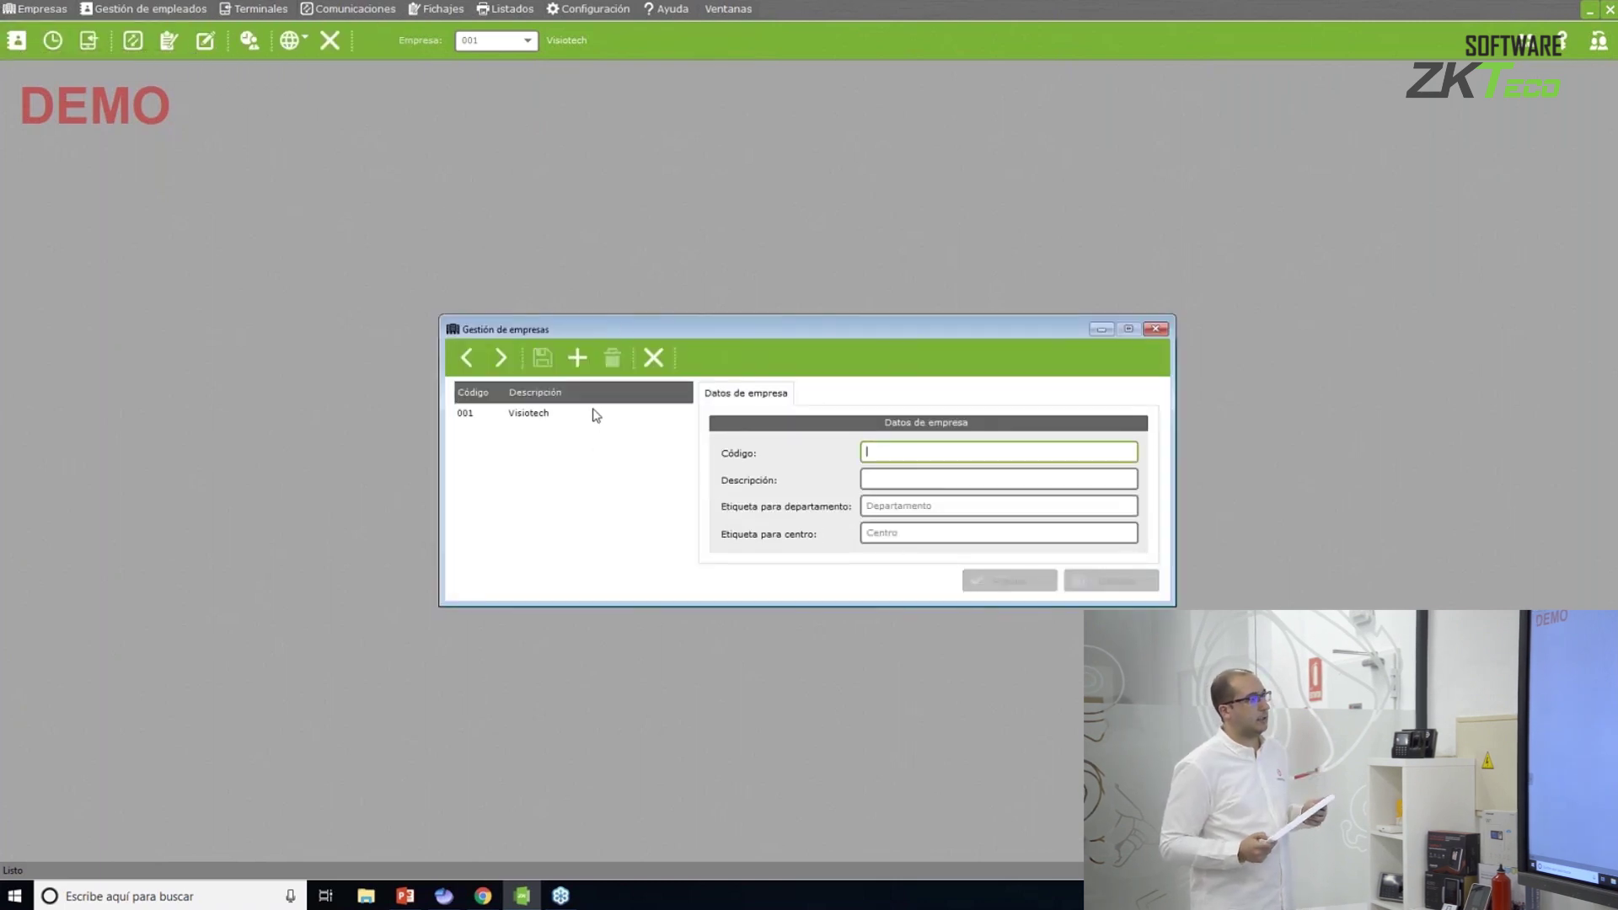
{"action": "left_click", "coordinate": [596, 420]}
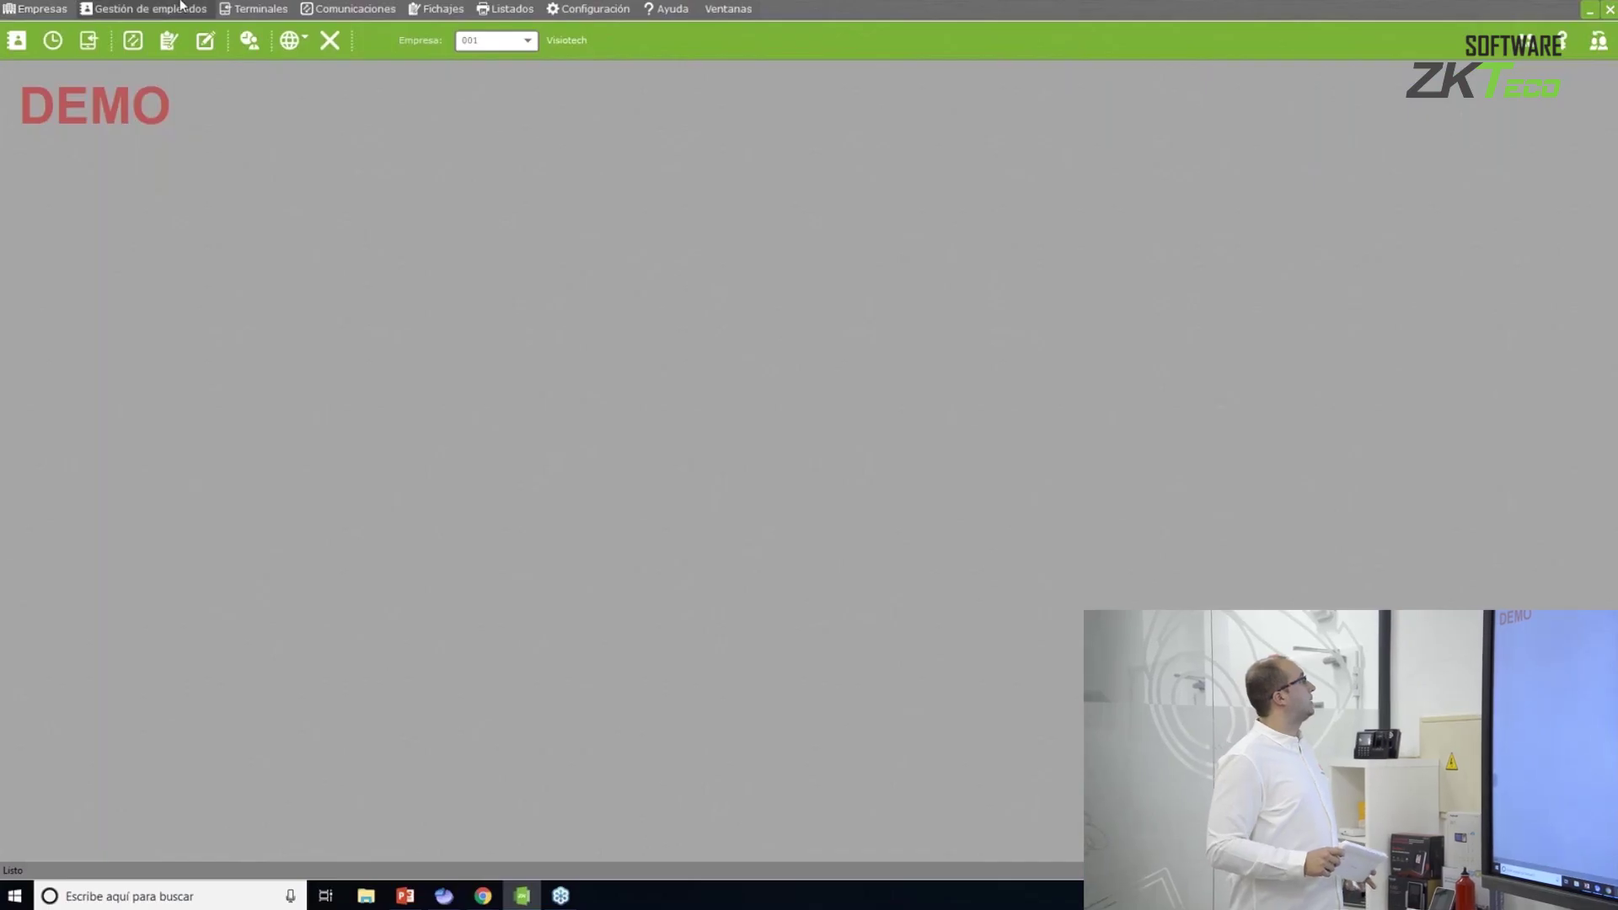
Open employee management (Gestión de empleados) and examine the personal data of the listed employee.
{"action": "left_click", "coordinate": [181, 7]}
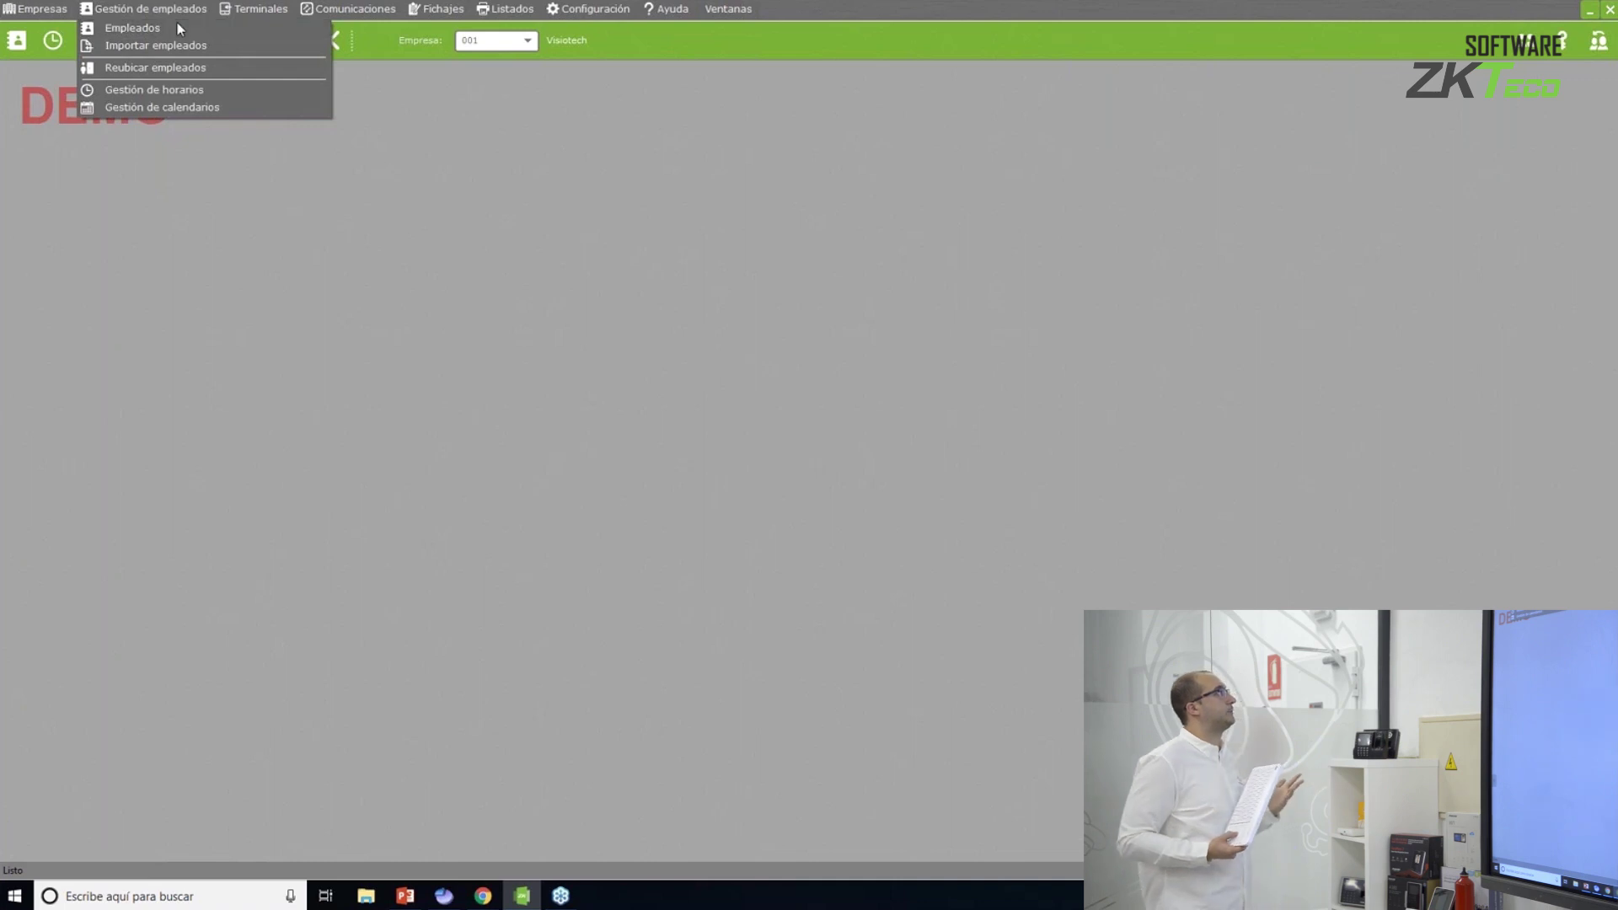
{"action": "left_click", "coordinate": [176, 24]}
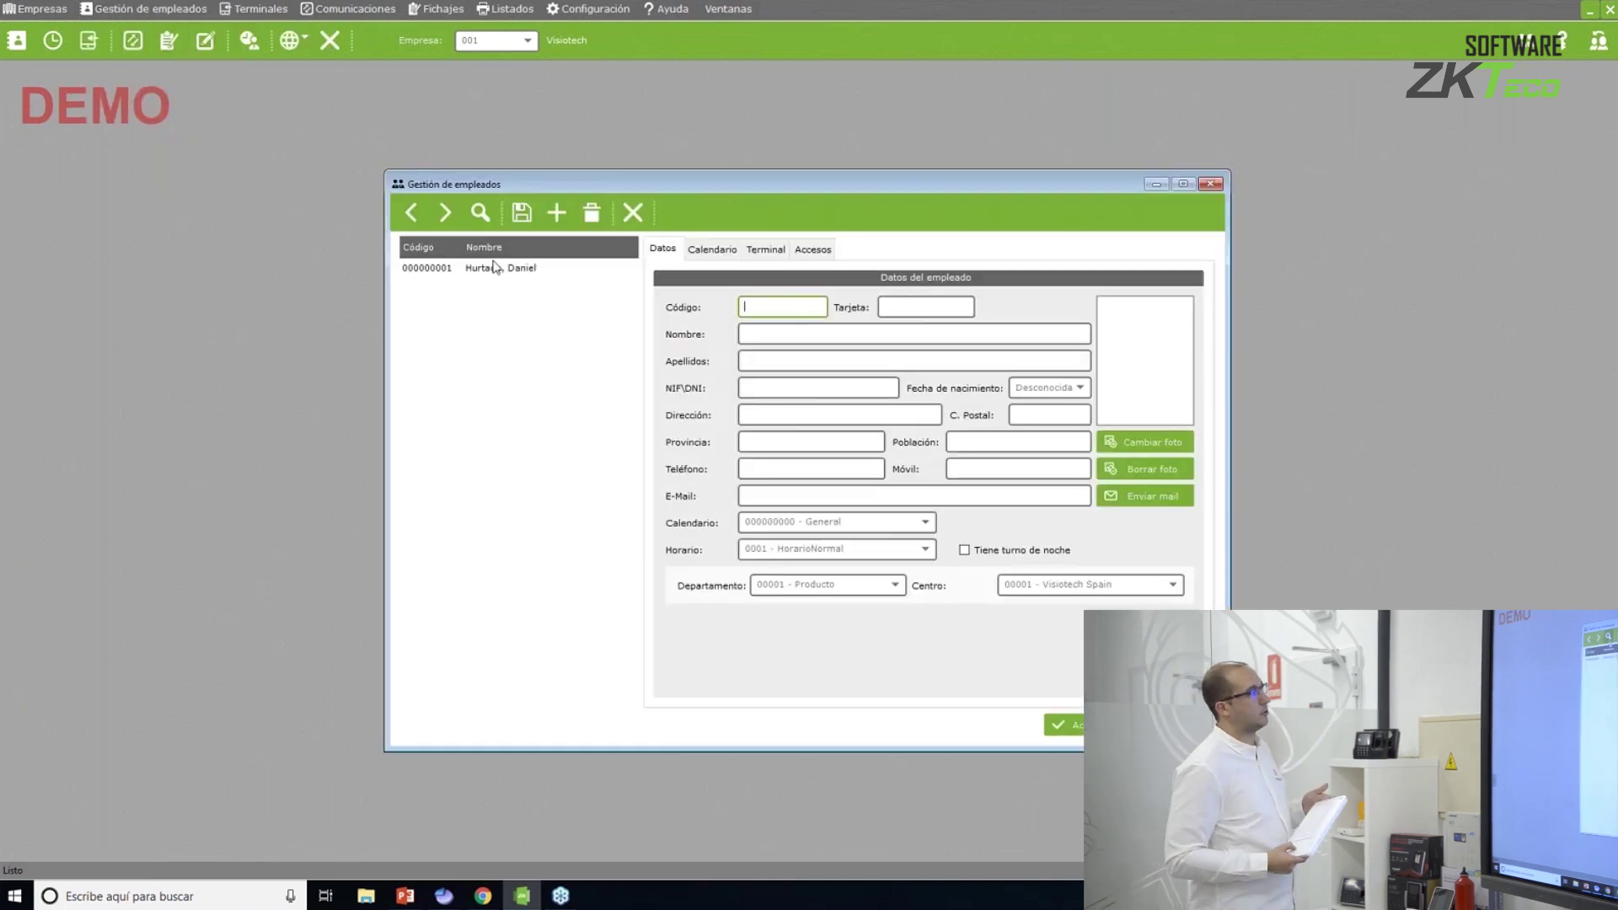
{"action": "left_click", "coordinate": [494, 267]}
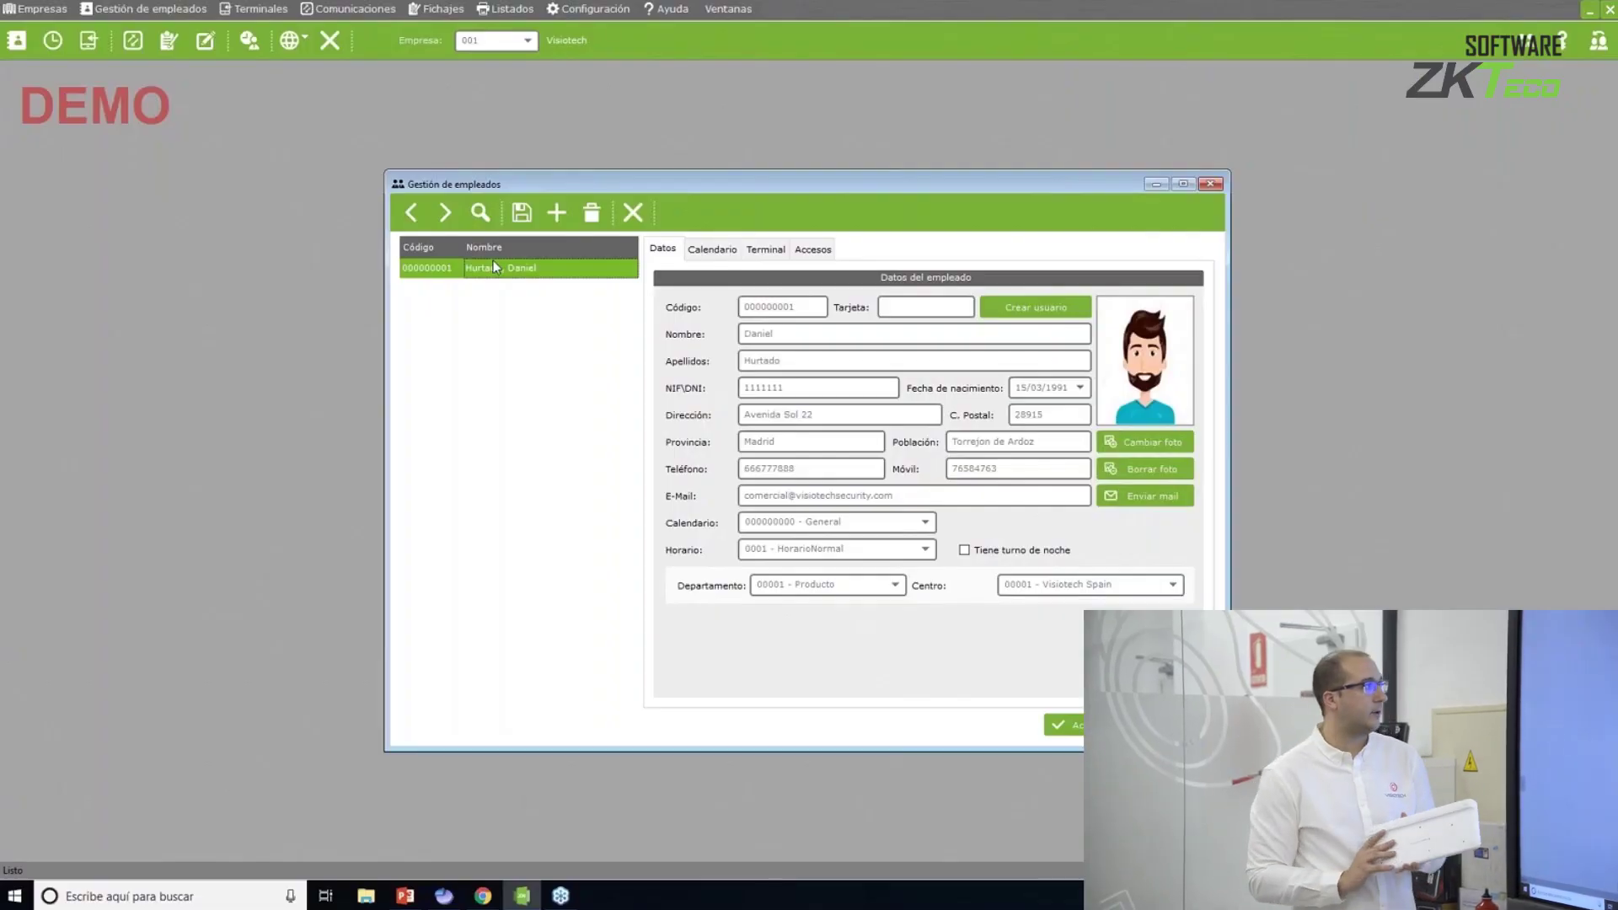
Examine the employee's calendar from March through May 2019 and return it to March.
{"action": "left_click", "coordinate": [712, 251]}
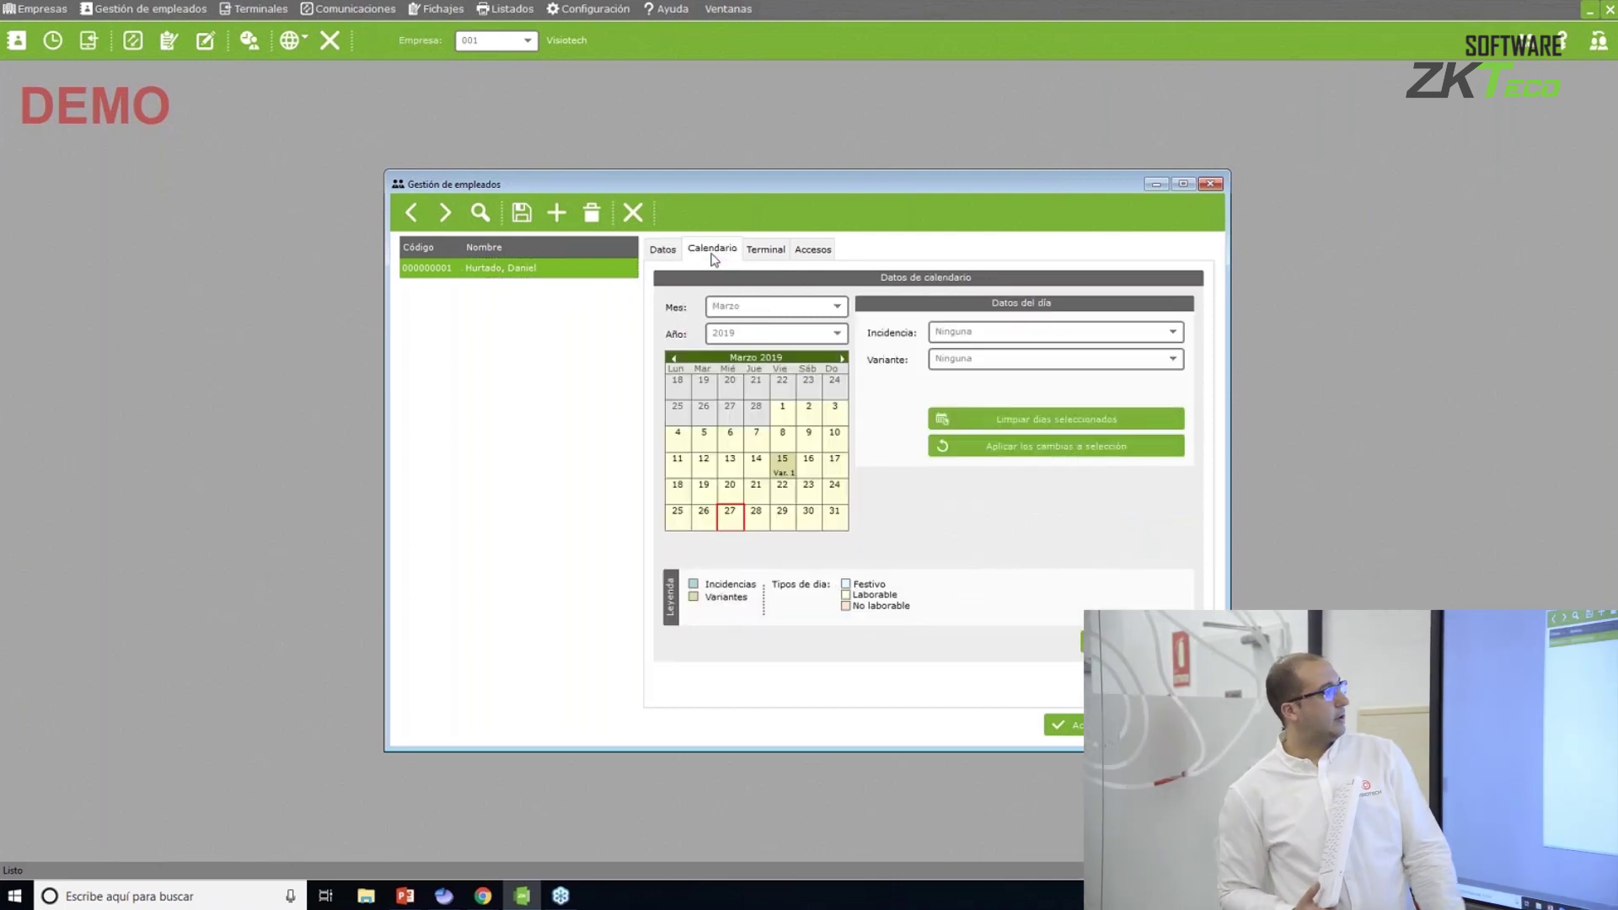
{"action": "left_click", "coordinate": [842, 359]}
{"action": "left_click", "coordinate": [842, 359]}
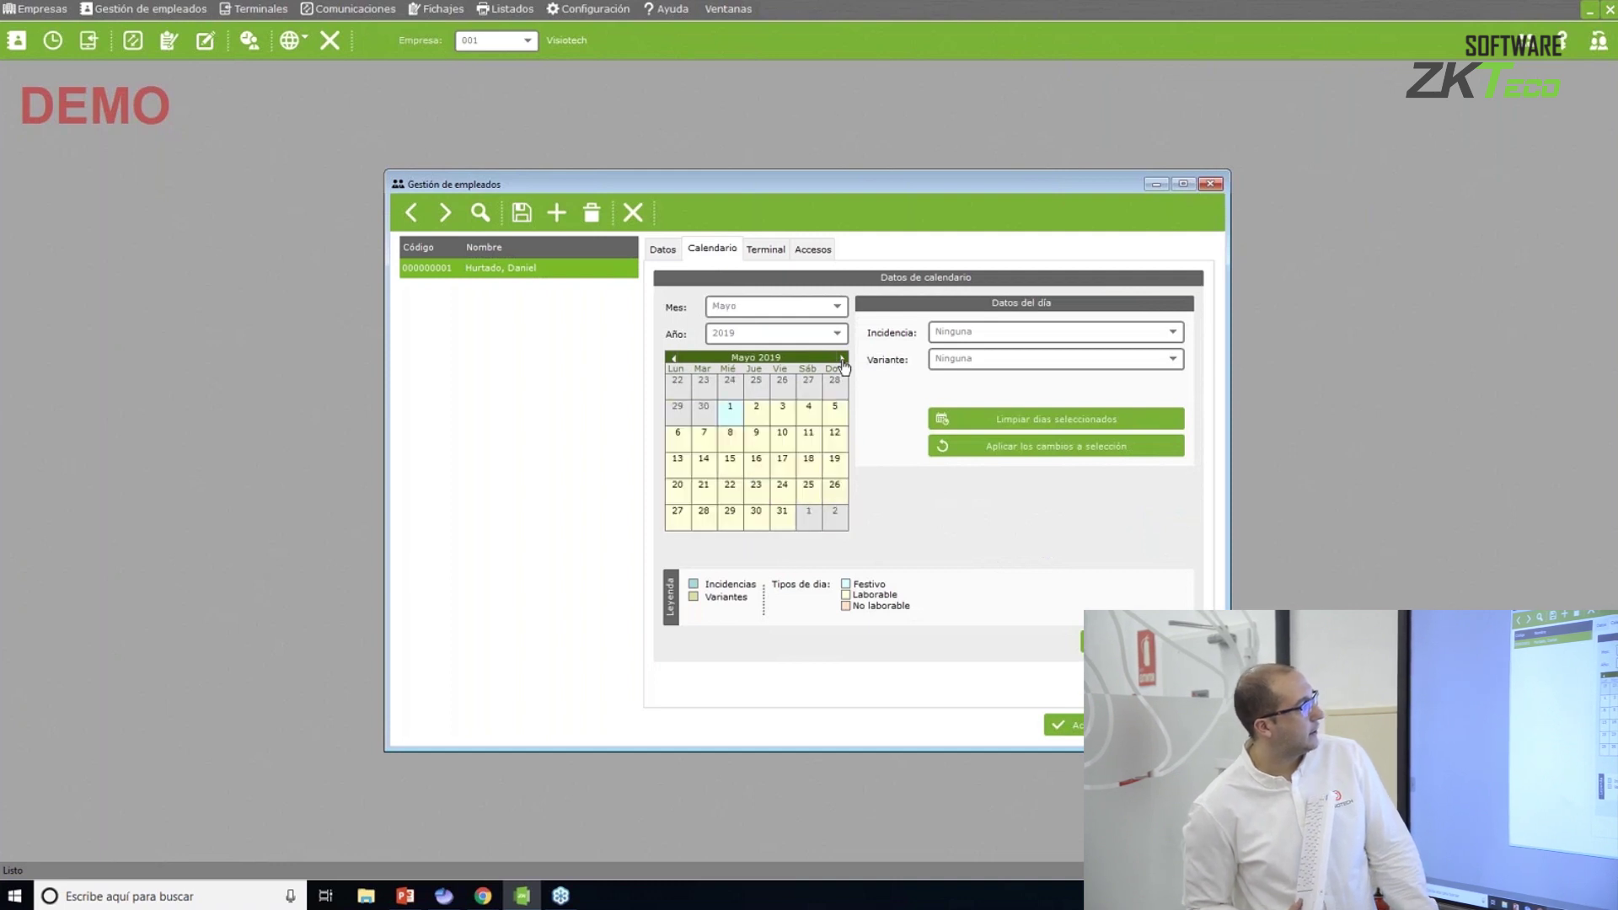
{"action": "left_click", "coordinate": [673, 359]}
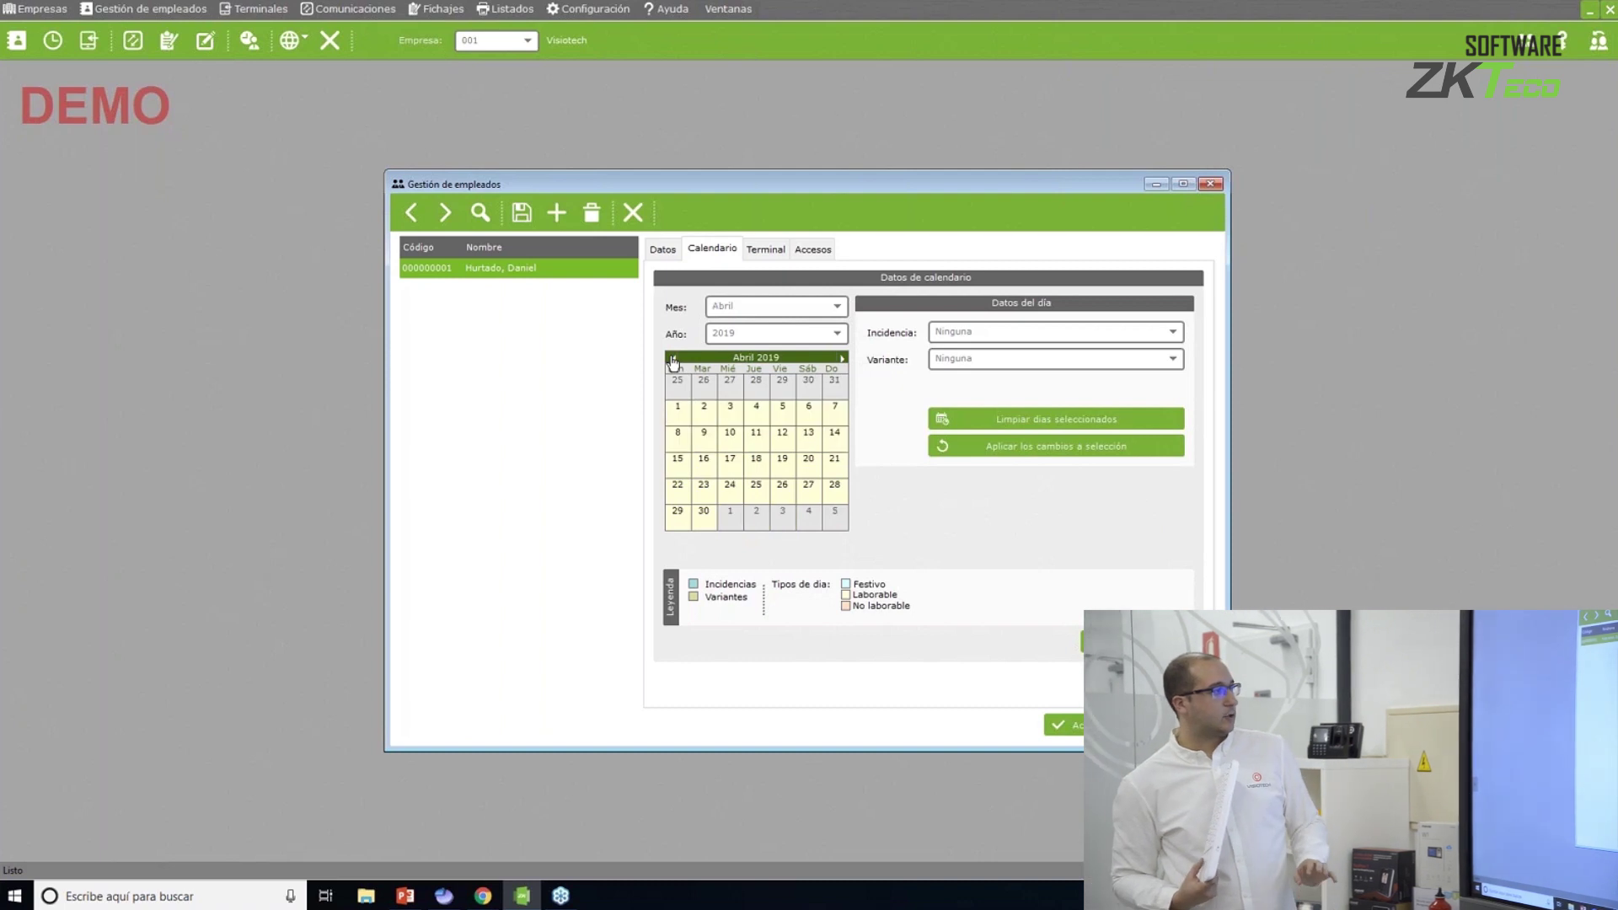
{"action": "left_click", "coordinate": [673, 360]}
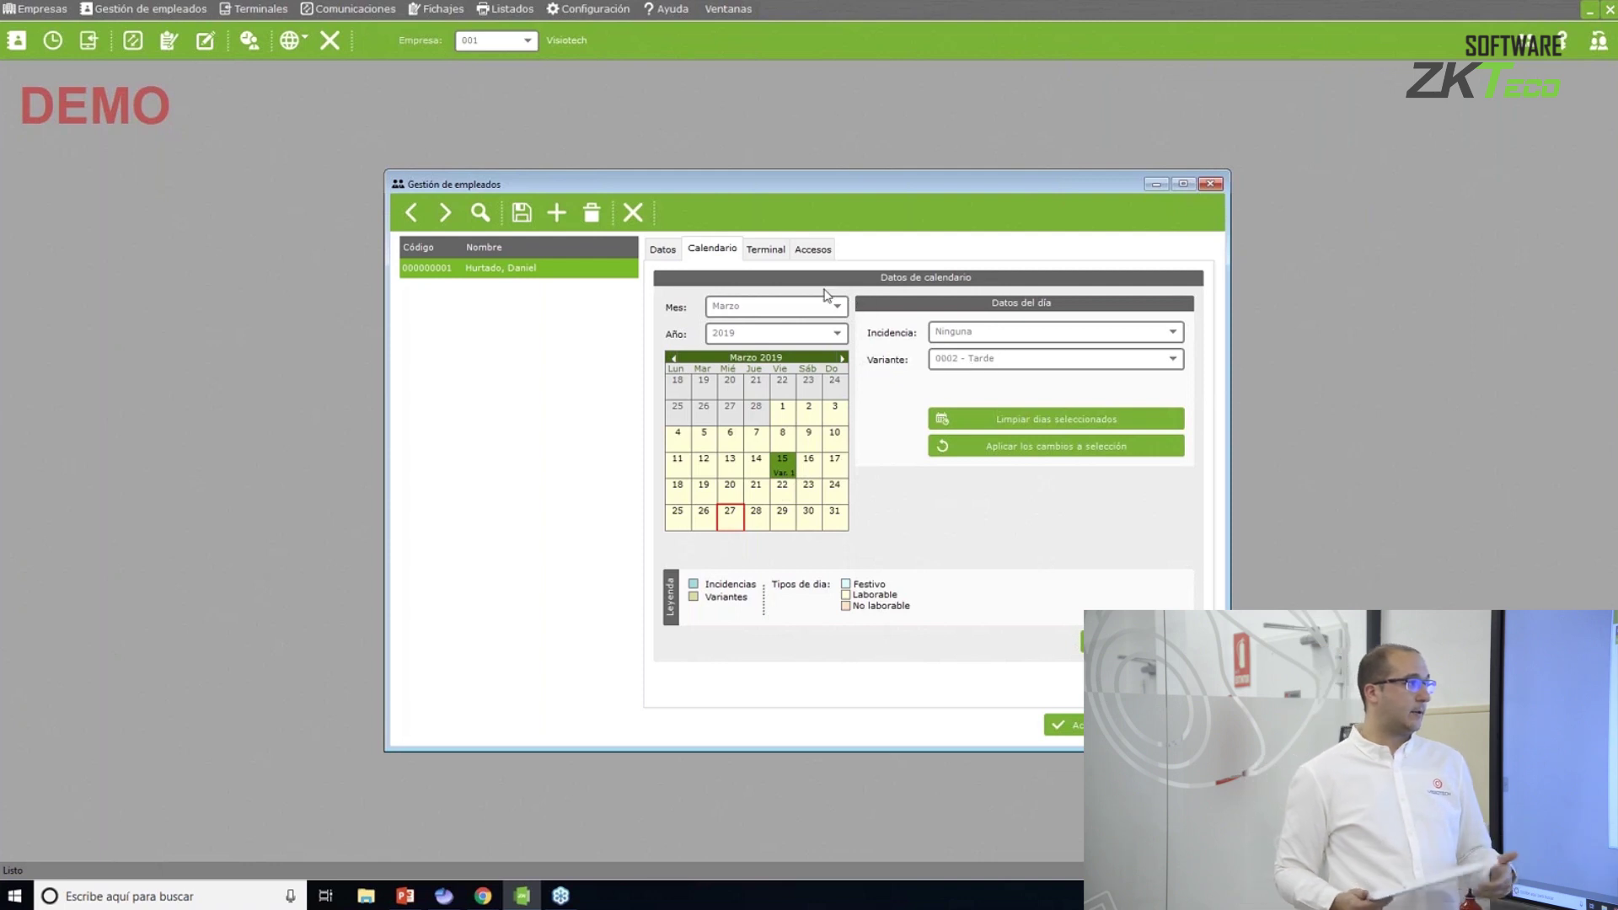
Review the employee's terminal data and access assignments, and close employee management.
{"action": "left_click", "coordinate": [767, 251]}
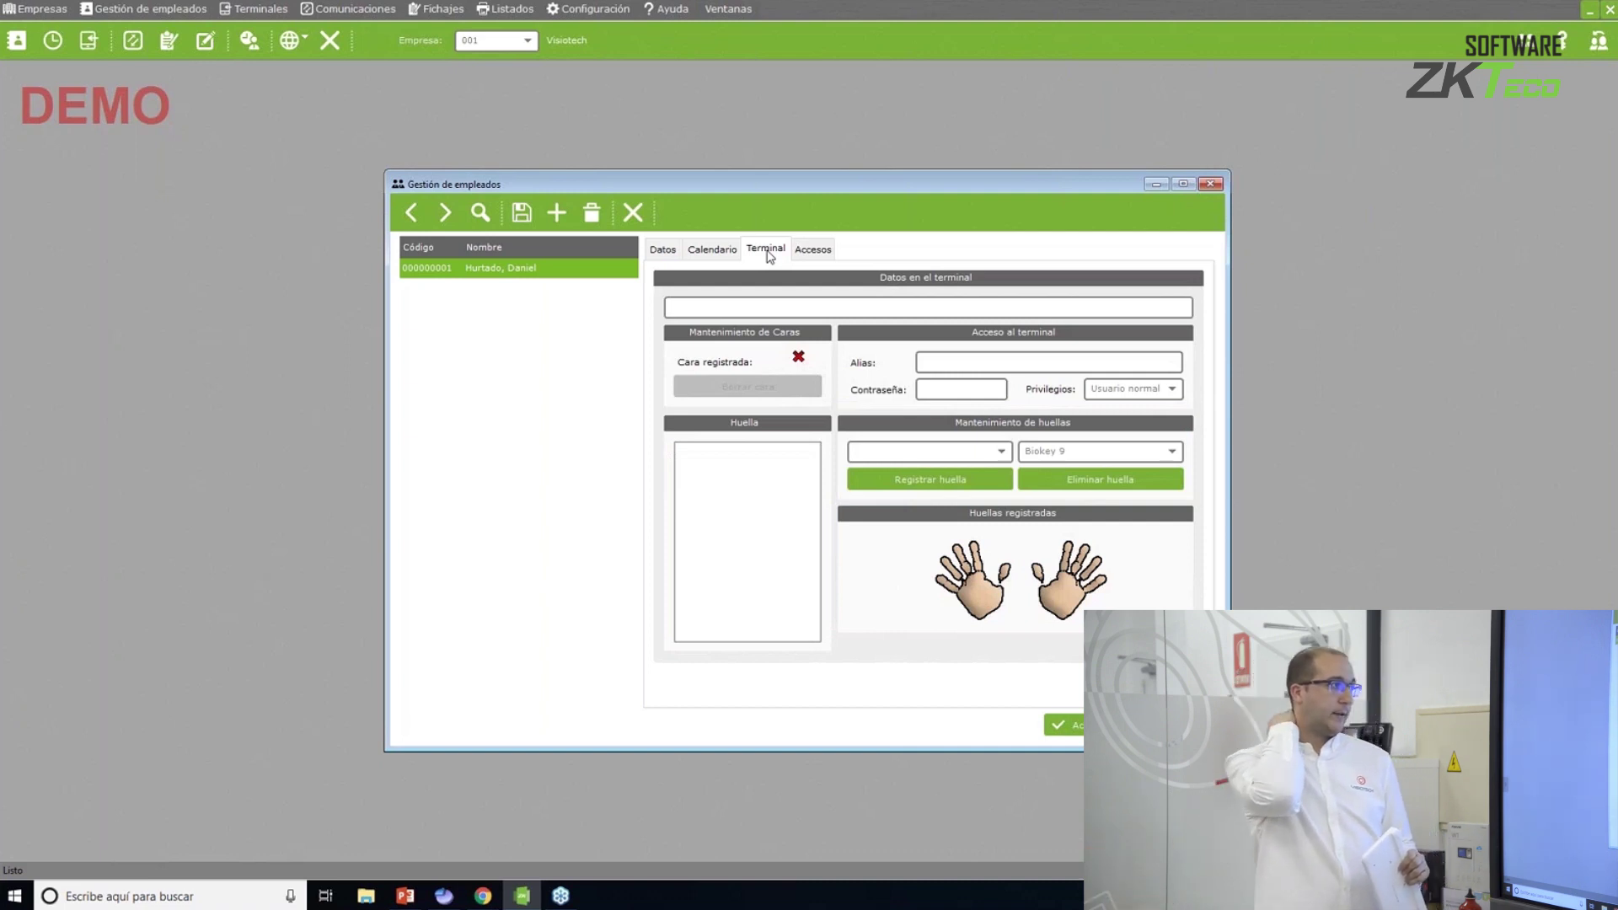
{"action": "left_click", "coordinate": [811, 252]}
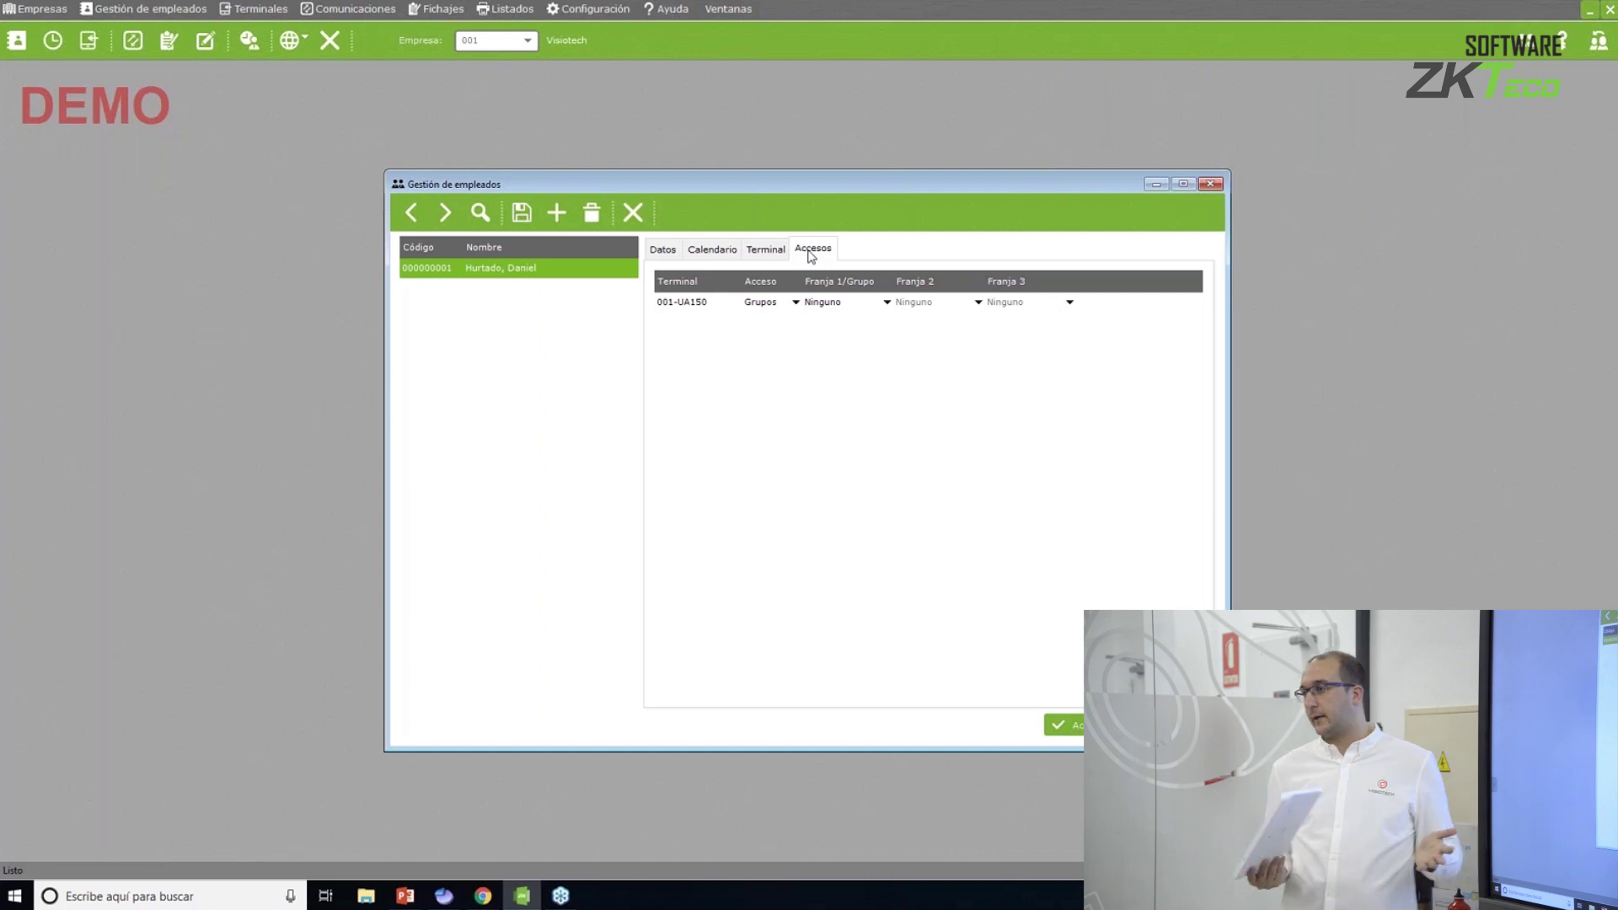
{"action": "left_click", "coordinate": [662, 249]}
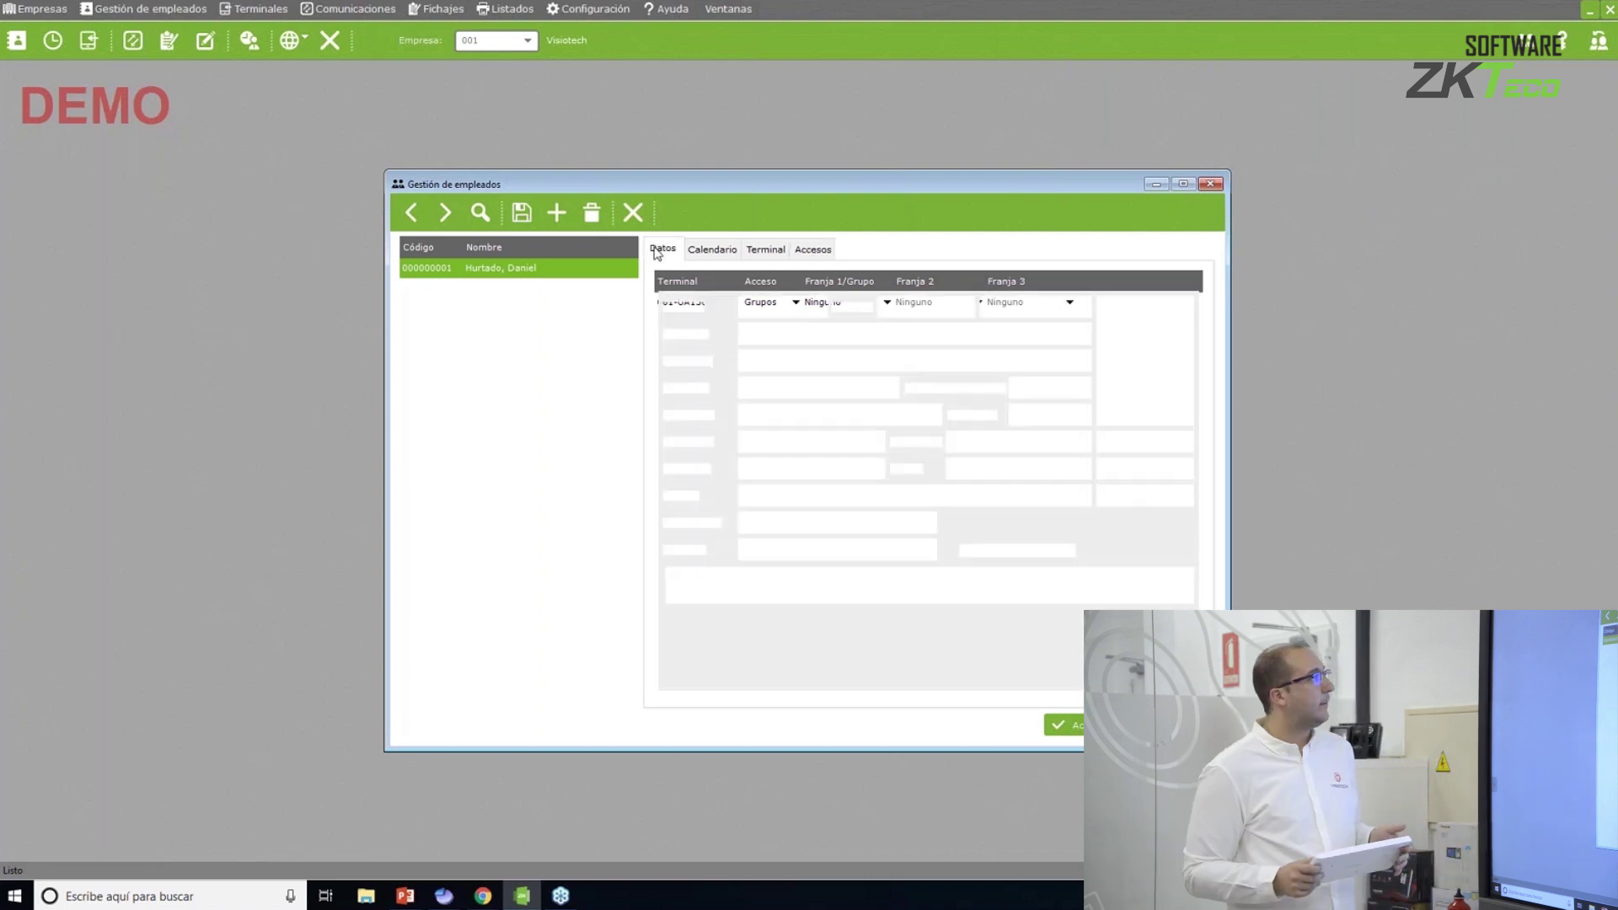
{"action": "left_click", "coordinate": [1220, 183]}
Open schedule management (Gestión de horarios) and compare the session times of the HorarioNormal and Tarde schedules.
{"action": "left_click", "coordinate": [148, 8]}
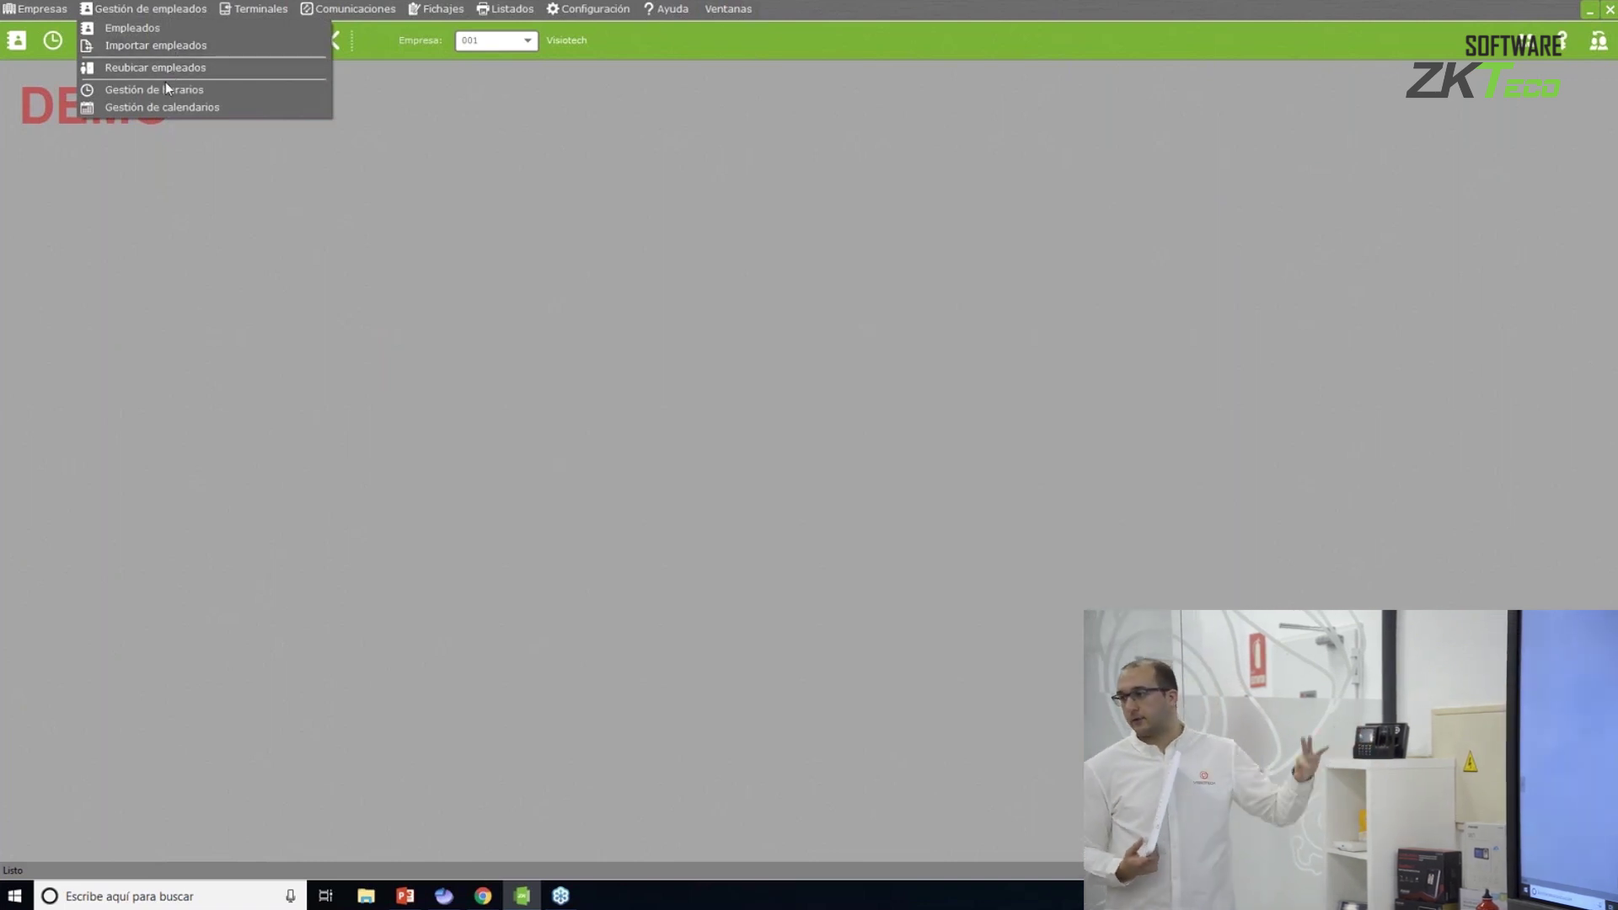
{"action": "left_click", "coordinate": [165, 82]}
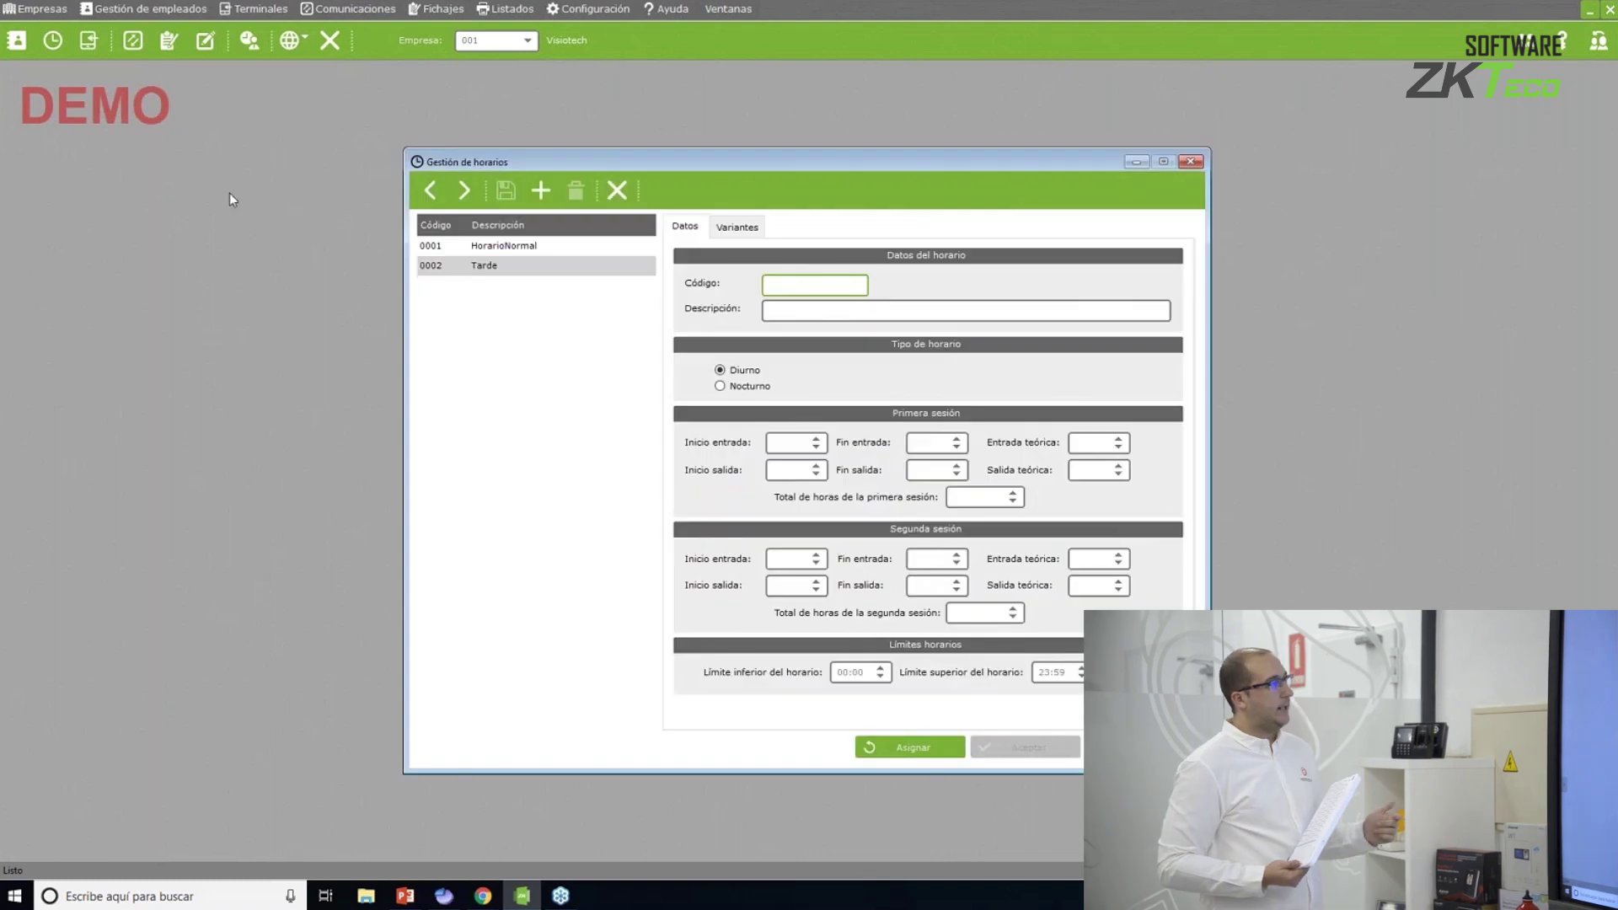
{"action": "left_click", "coordinate": [528, 248]}
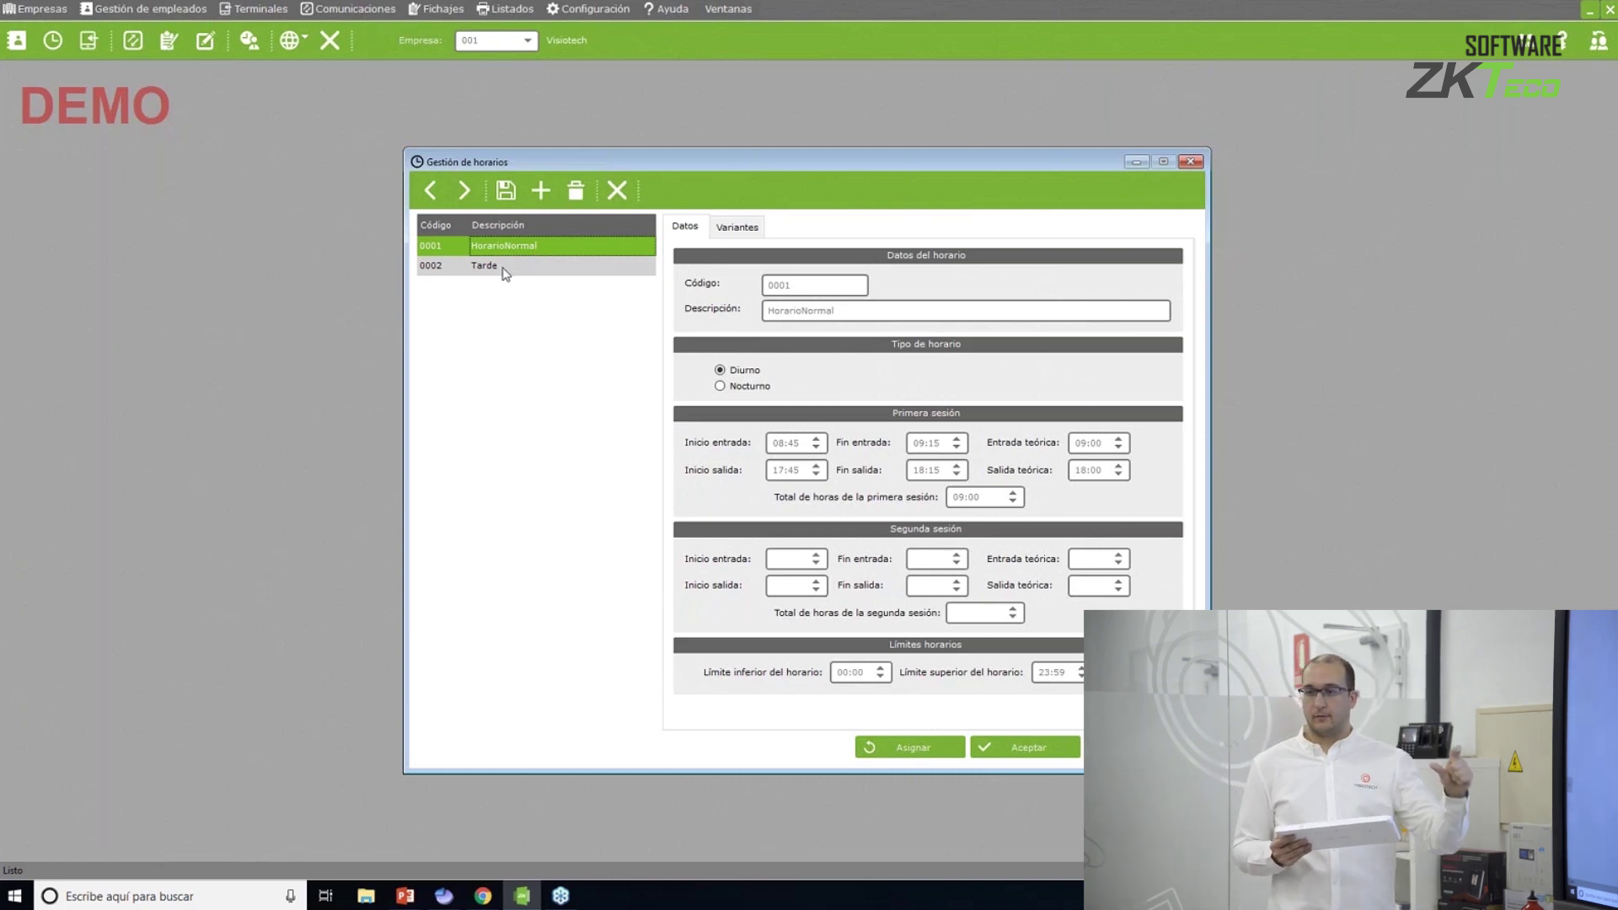
{"action": "left_click", "coordinate": [503, 266]}
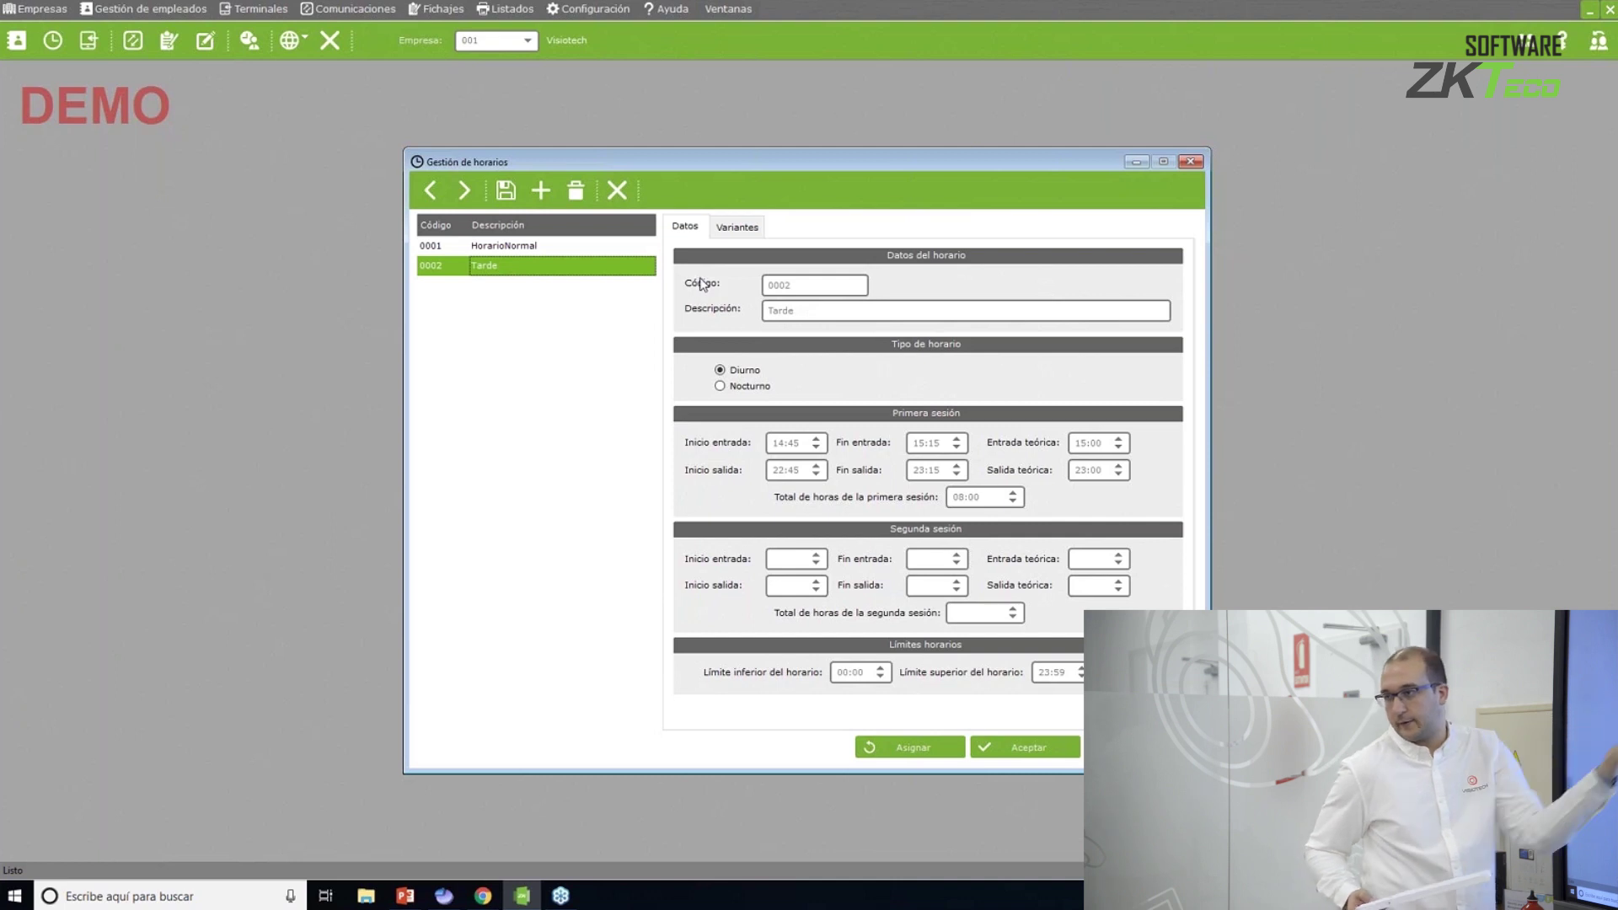
{"action": "left_click", "coordinate": [540, 247]}
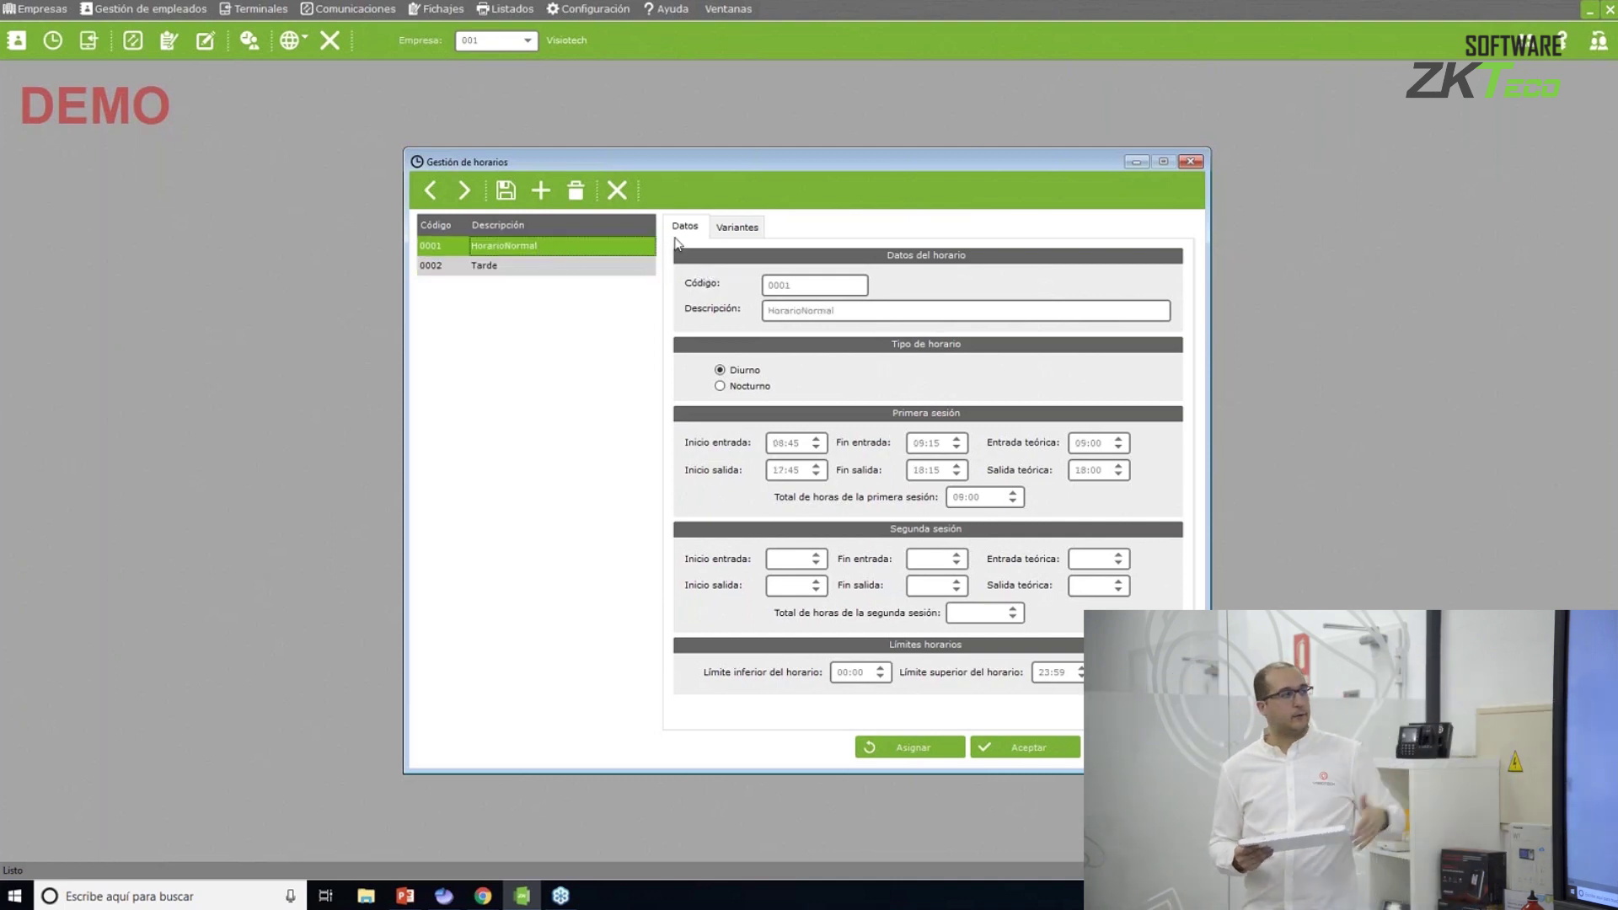
Add a second variant row to the HorarioNormal schedule, leaving its schedule as Ninguno, and select the flexible variant's schedule.
{"action": "left_click", "coordinate": [731, 230]}
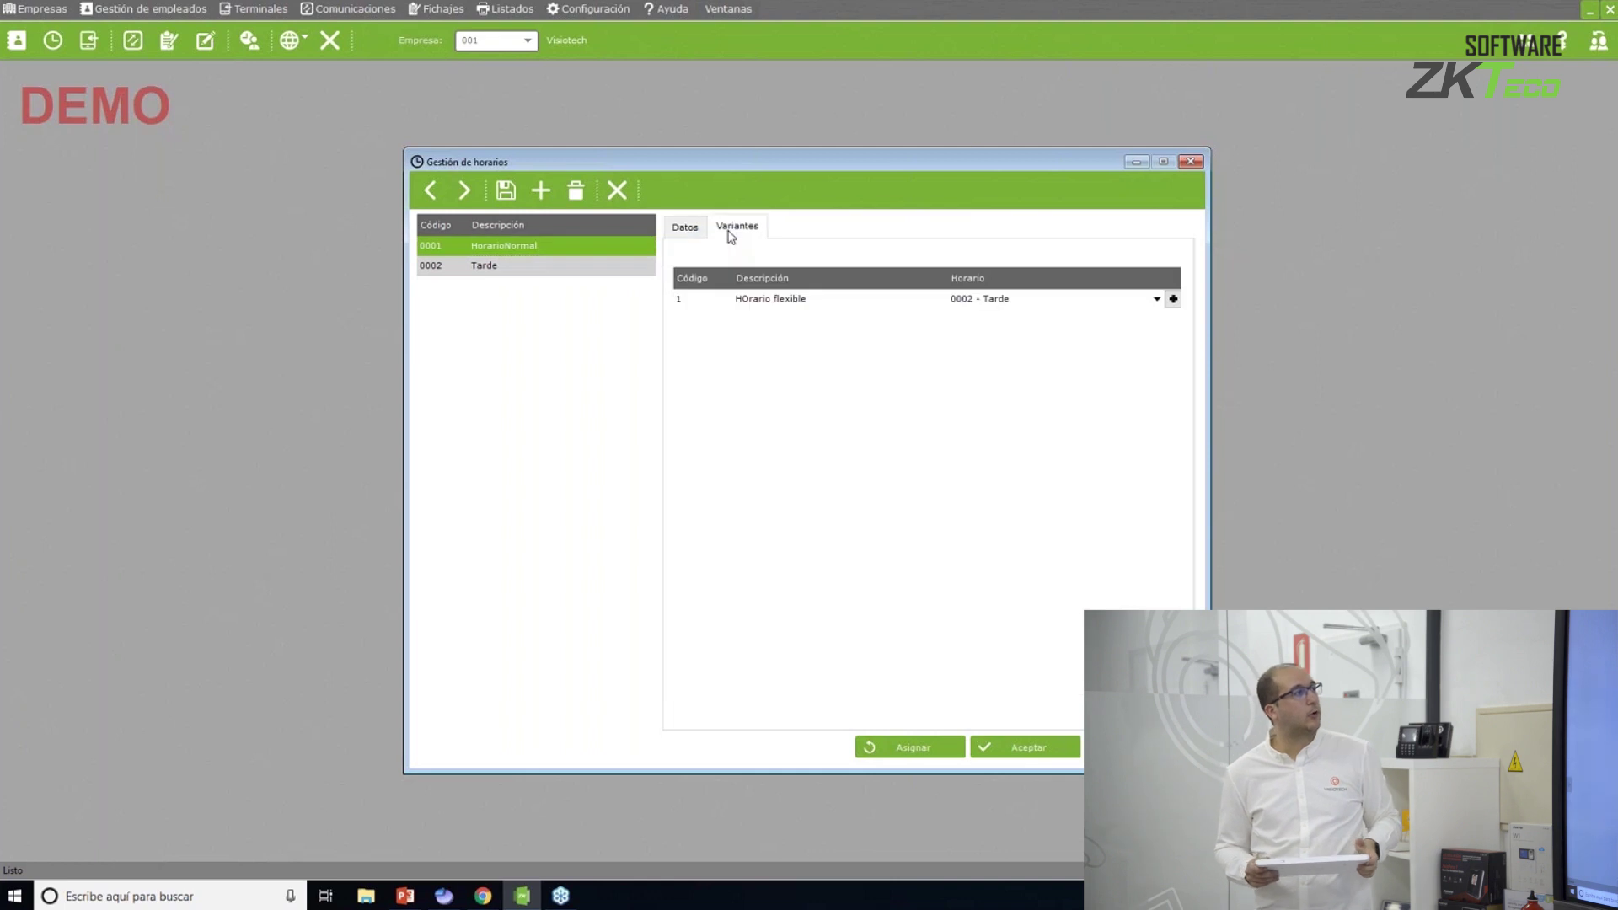
{"action": "left_click", "coordinate": [1173, 300]}
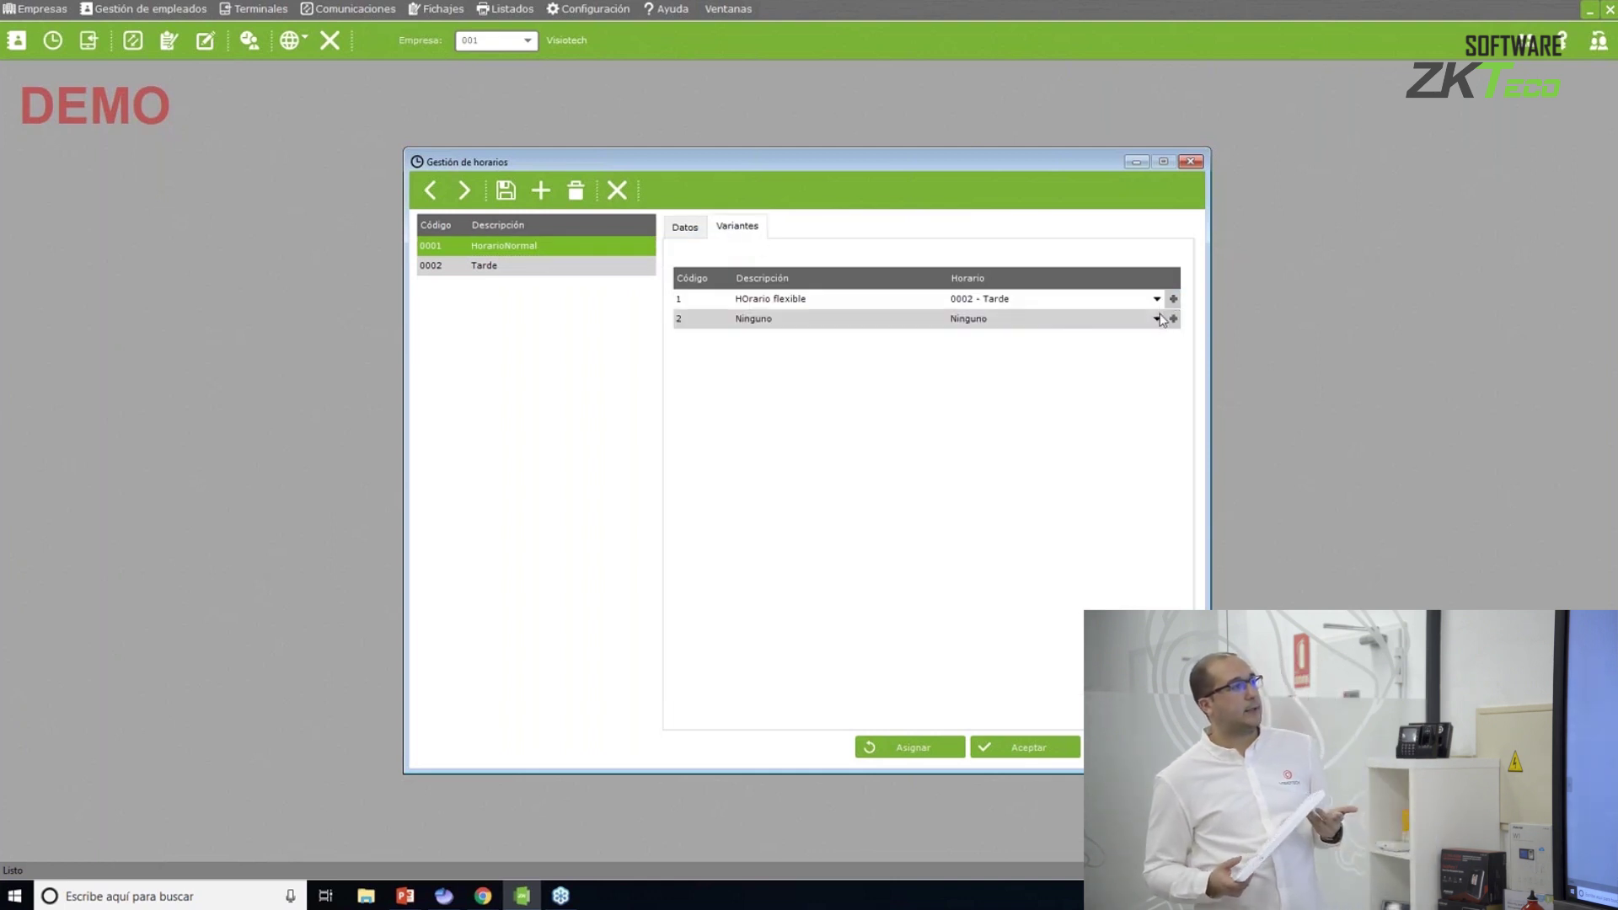
{"action": "left_click", "coordinate": [1158, 320]}
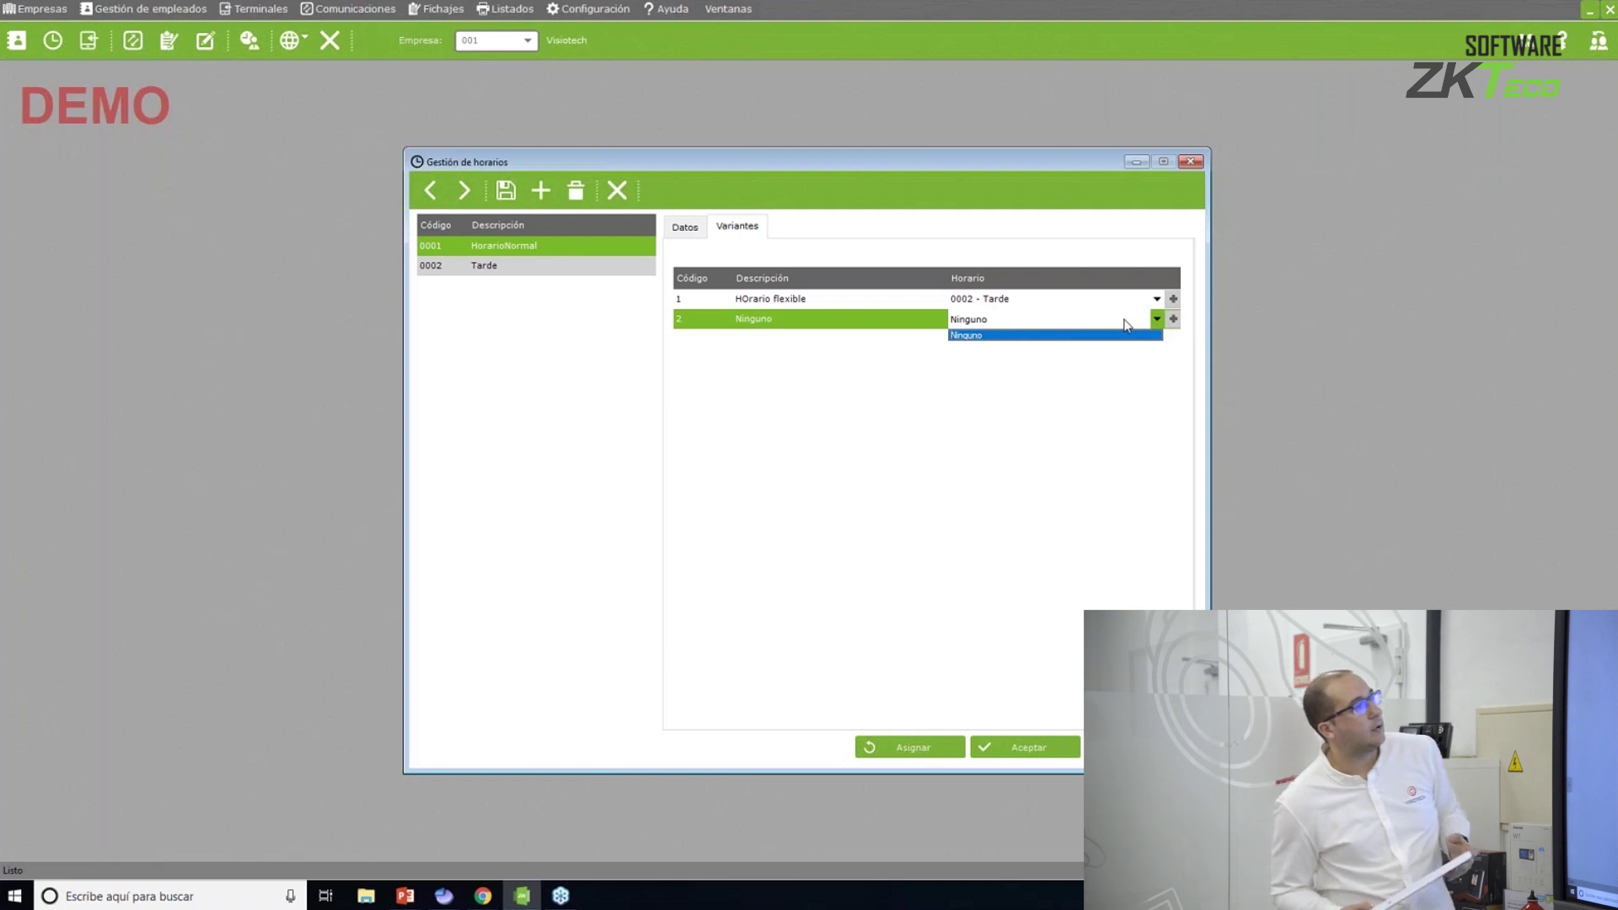
{"action": "left_click", "coordinate": [1148, 397]}
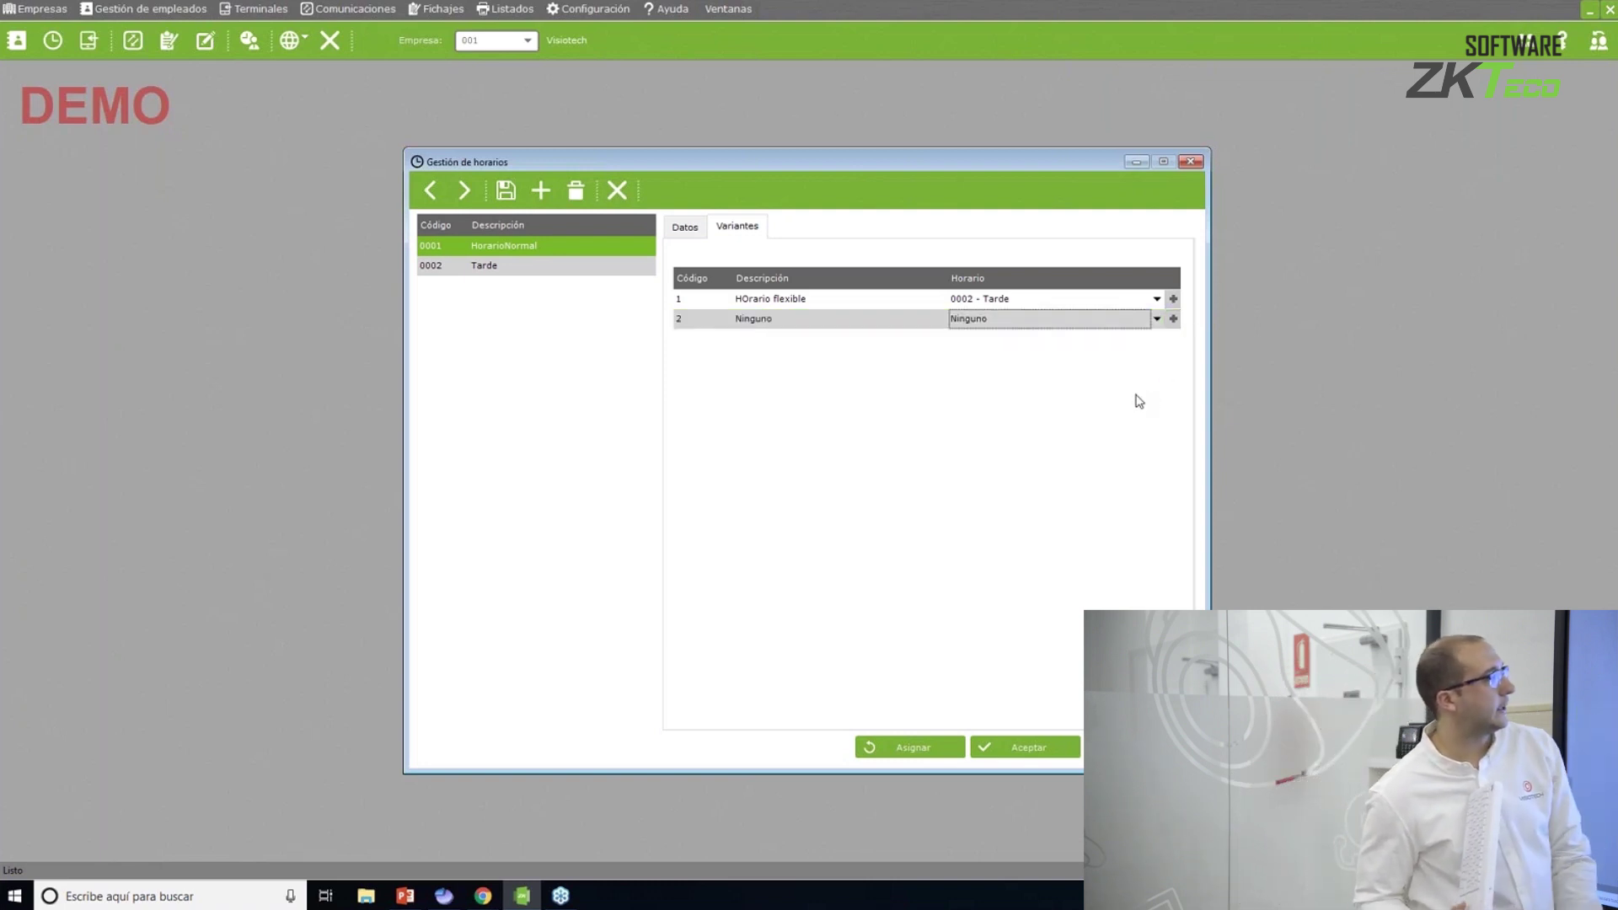
{"action": "left_click", "coordinate": [1066, 305]}
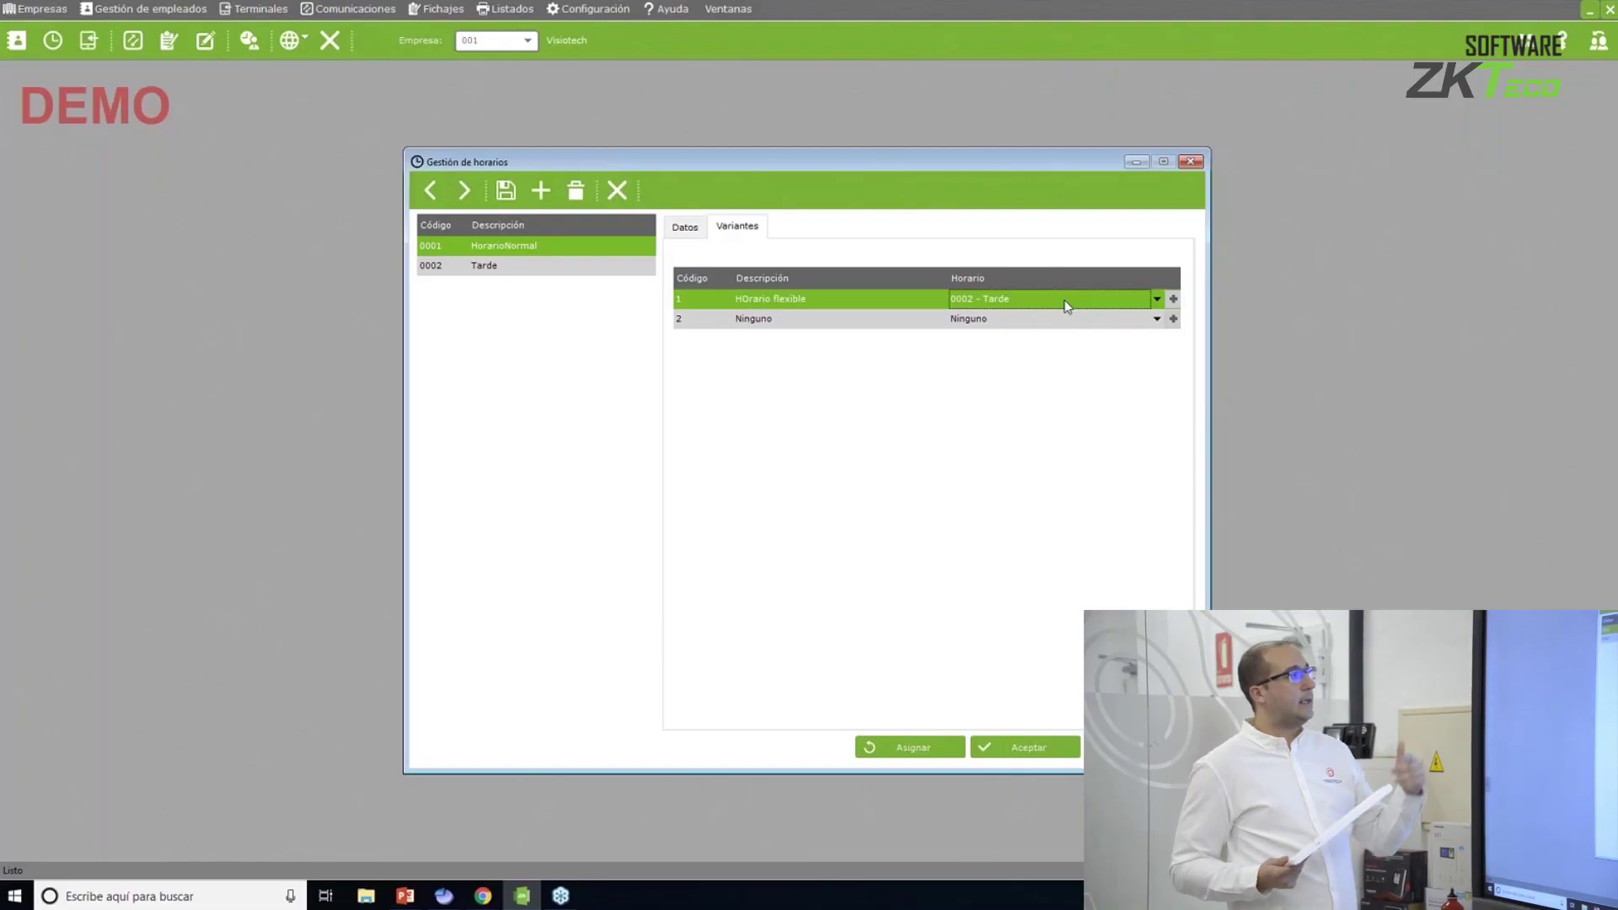
{"action": "right_click", "coordinate": [1067, 305]}
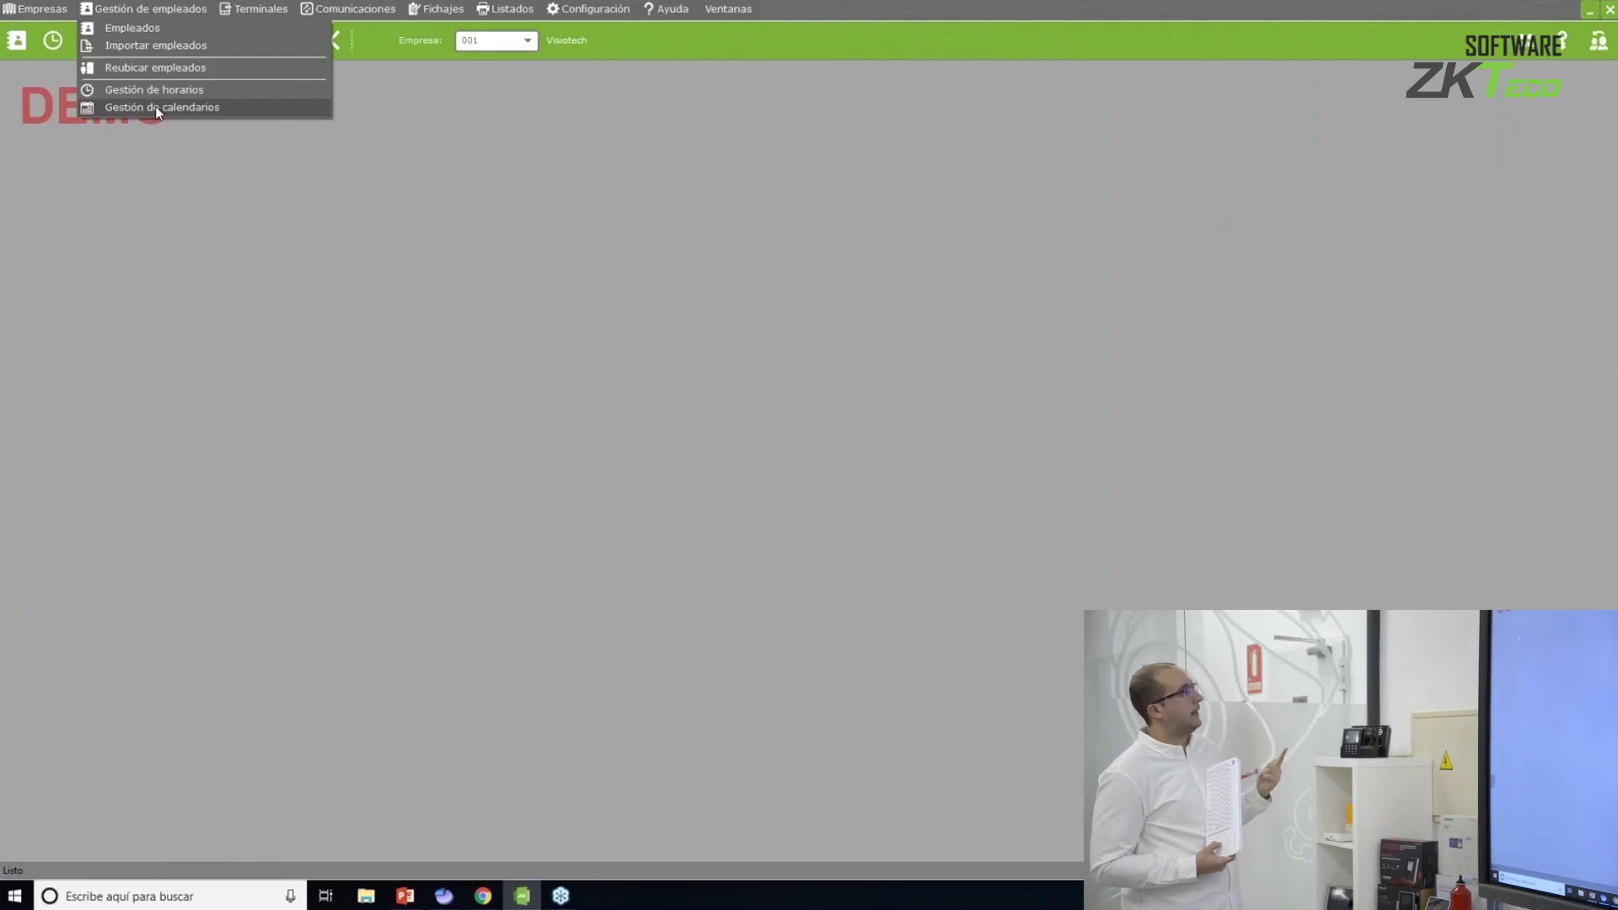
Open calendar management, select the General calendar, and review the automatic calendar generation options without applying them.
{"action": "left_click", "coordinate": [155, 106]}
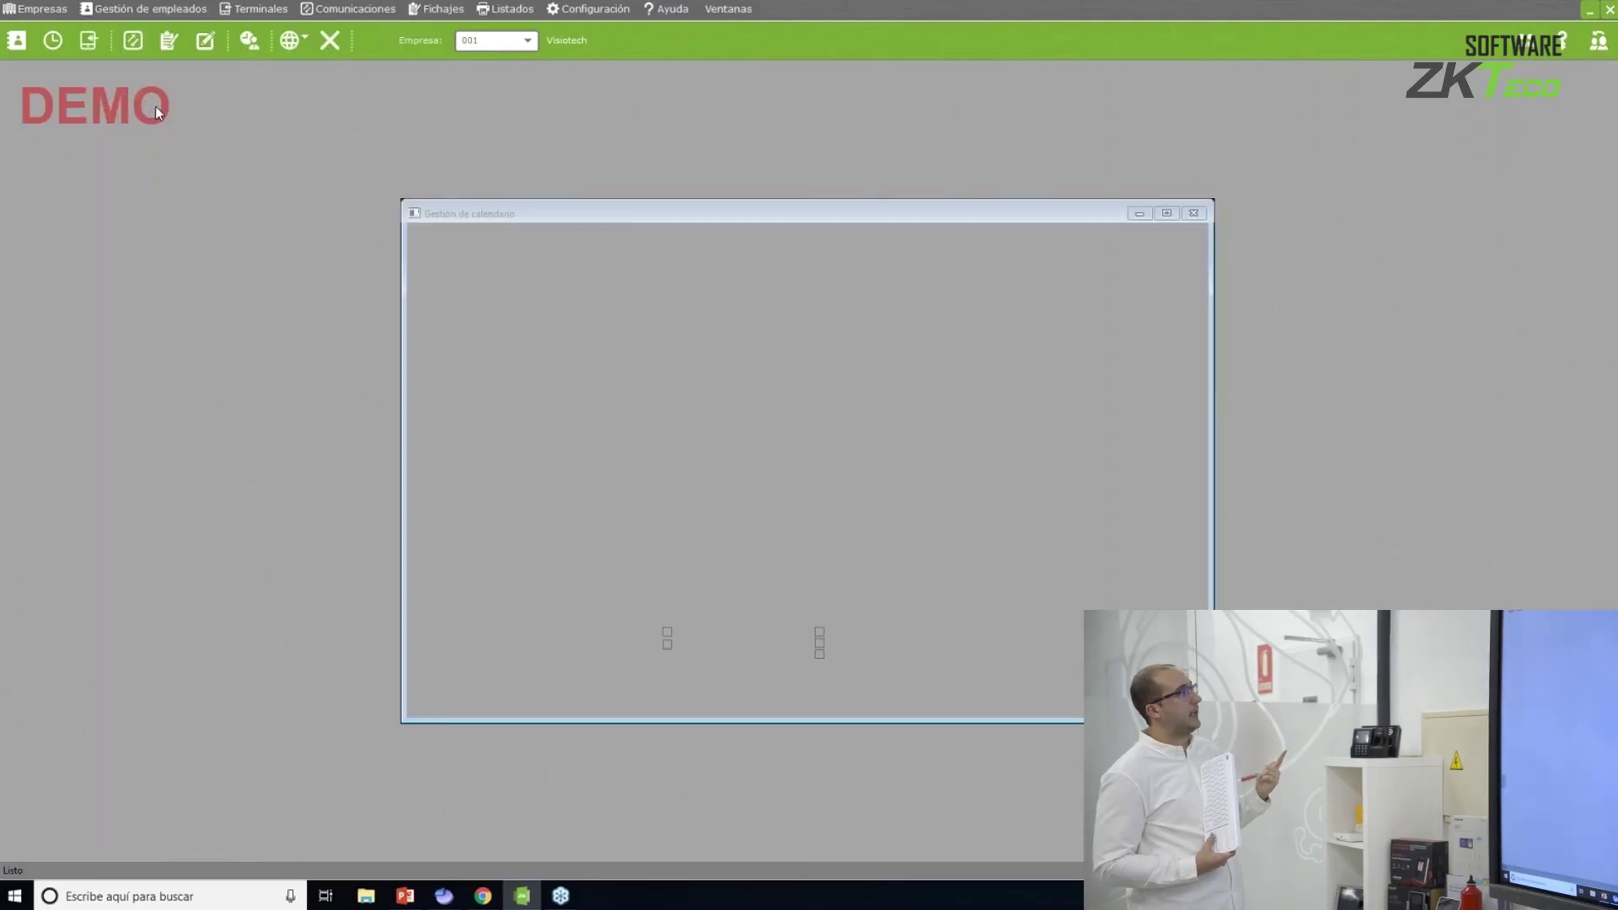
{"action": "left_click", "coordinate": [505, 301]}
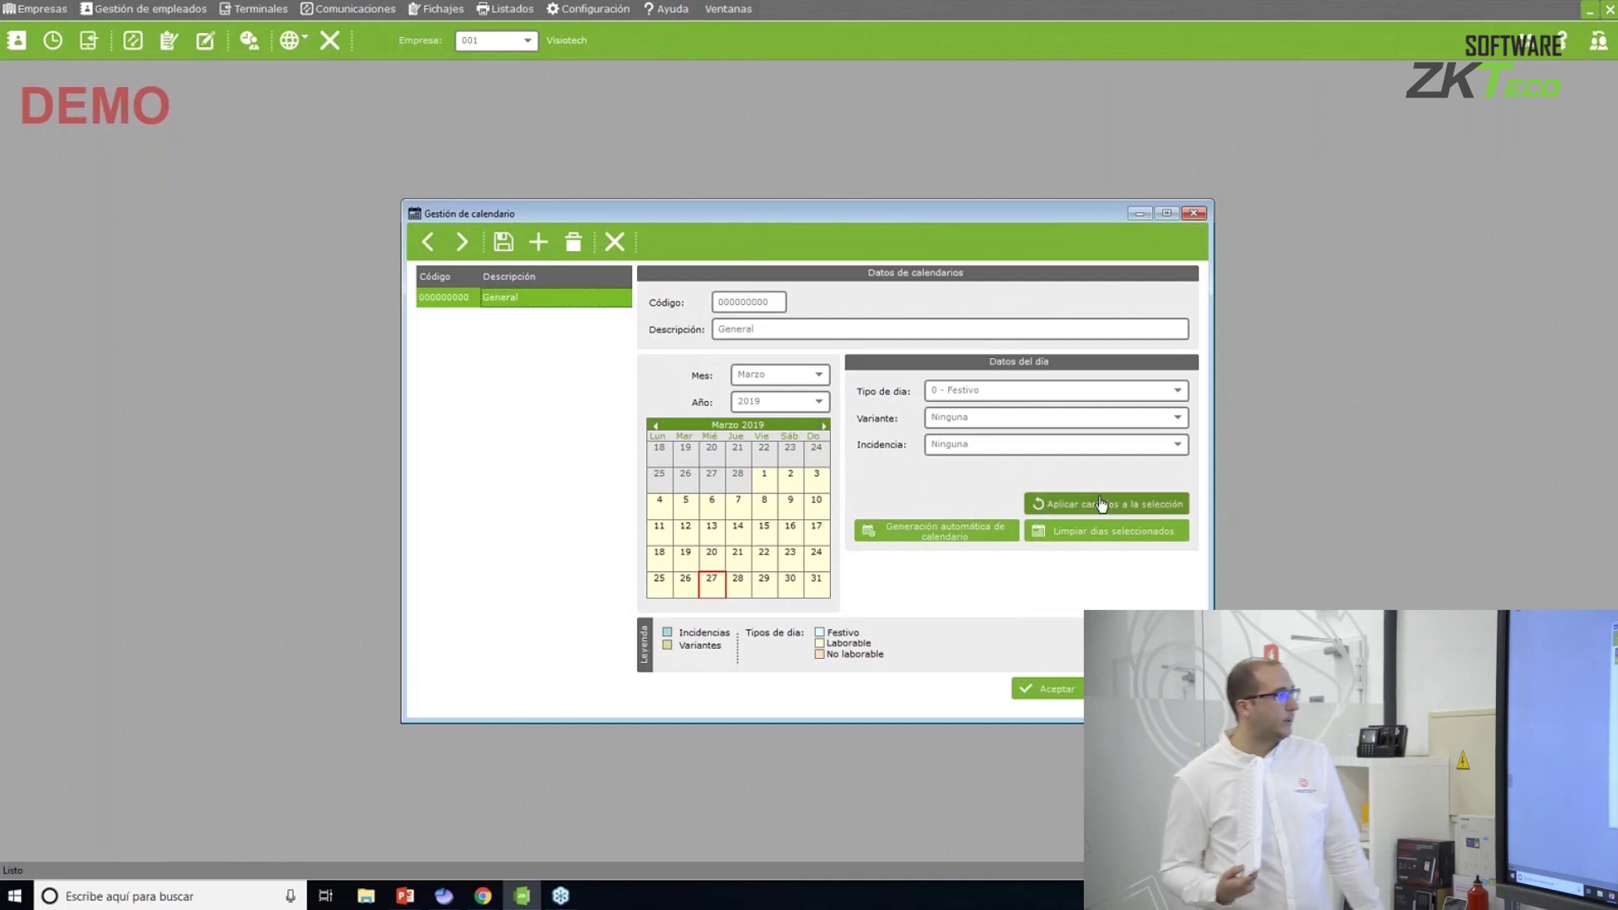
{"action": "left_click", "coordinate": [982, 531]}
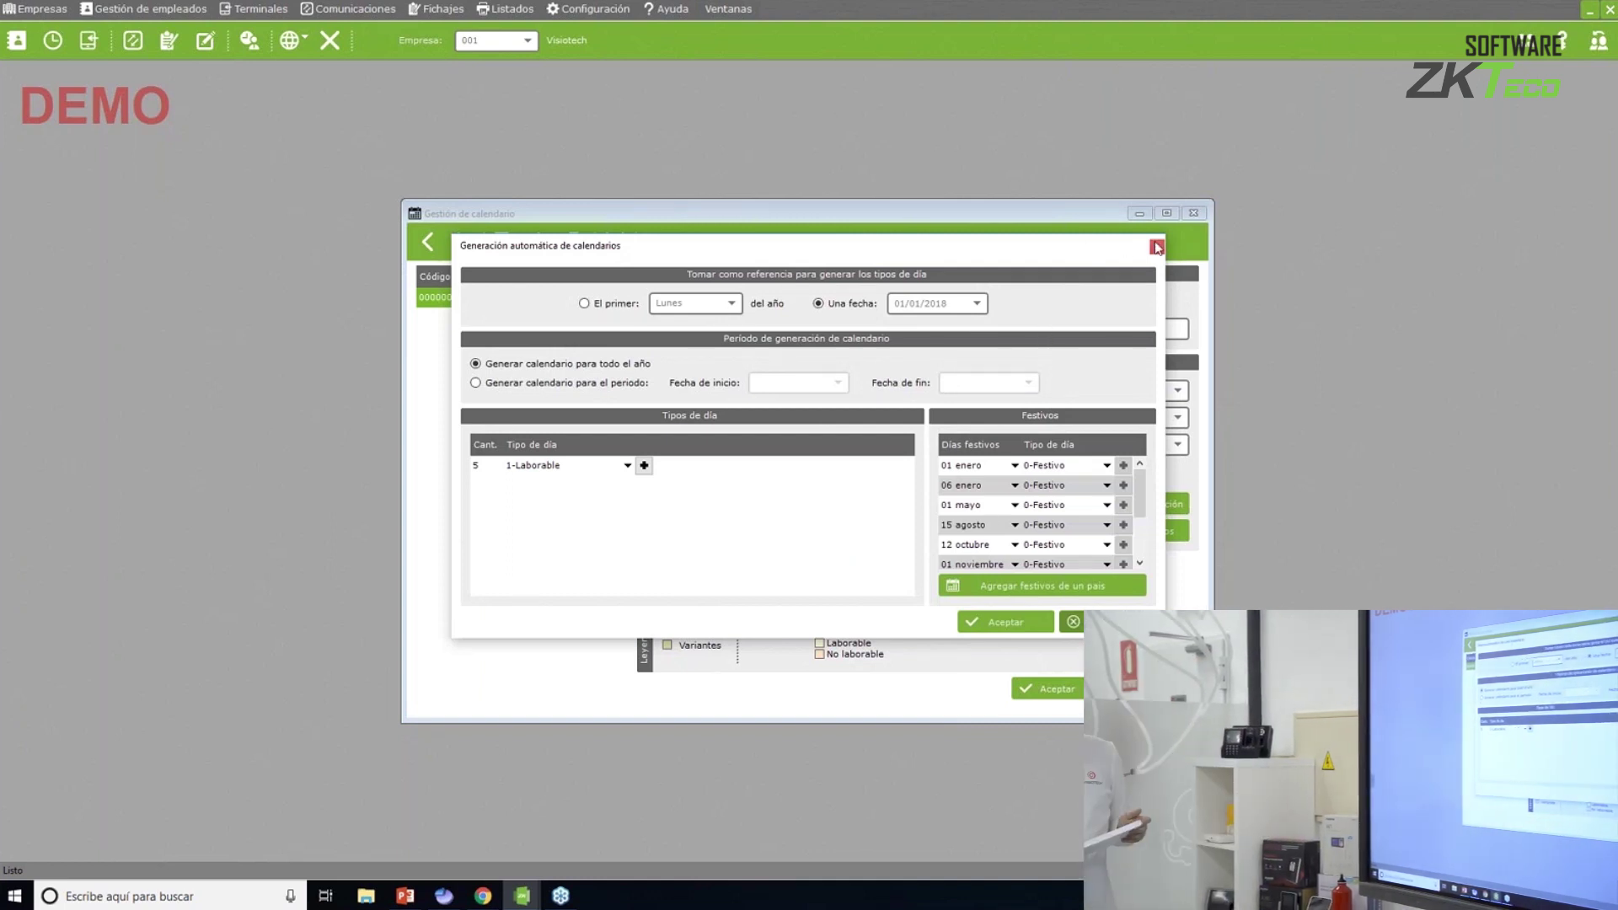
{"action": "left_click", "coordinate": [1156, 247]}
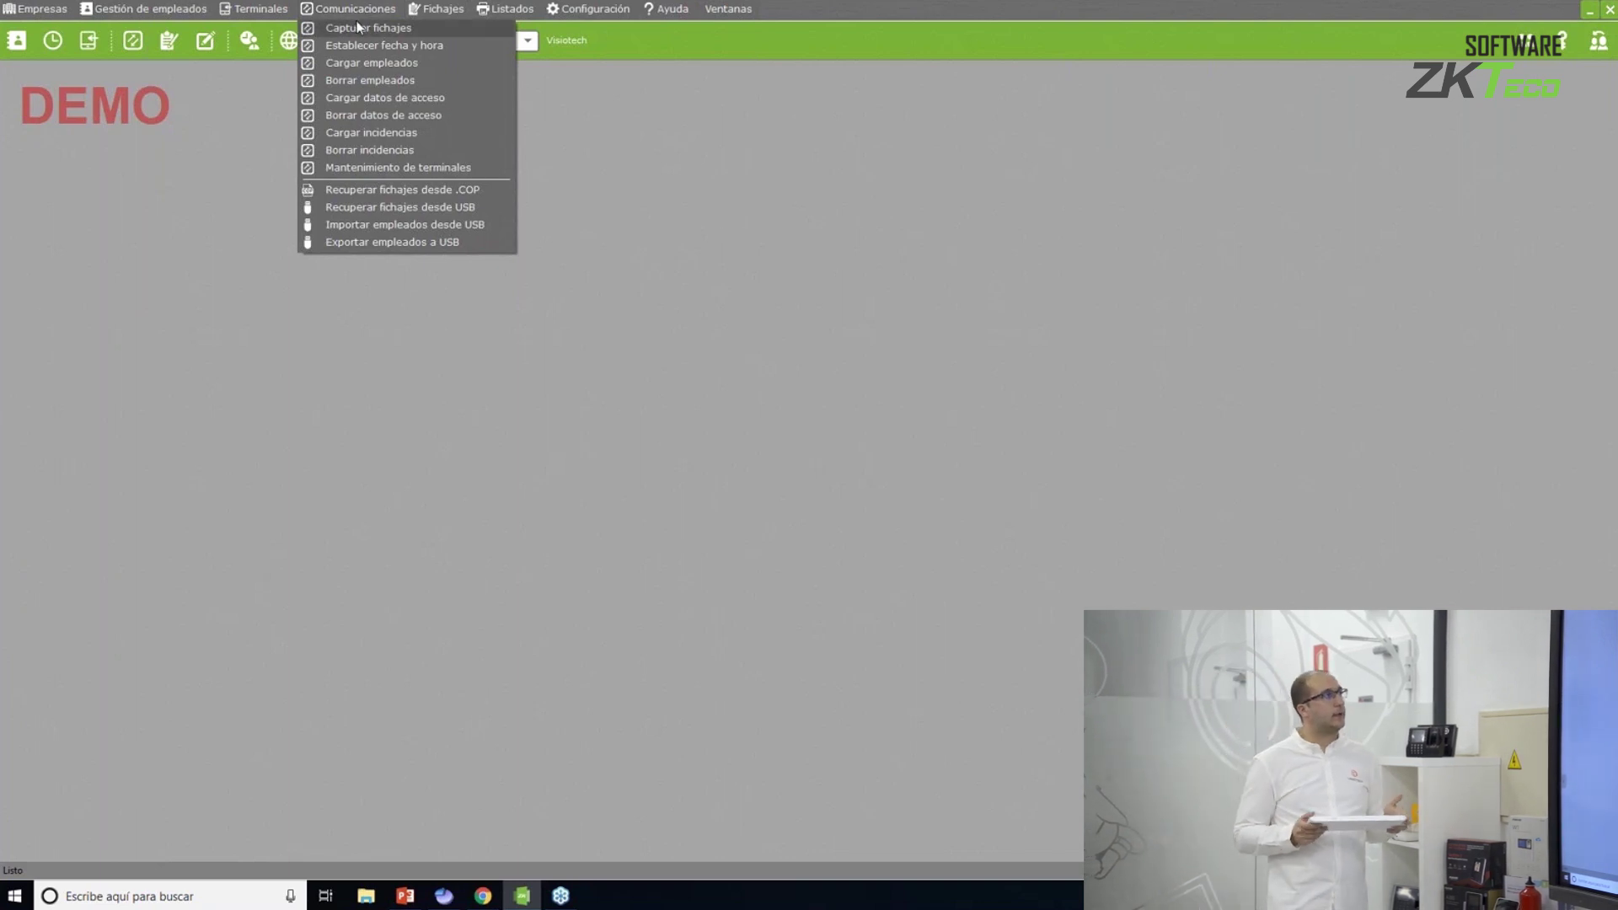
Review the backup, restore and employee data transfer options in terminal maintenance (Mantenimiento de terminales), and close it.
{"action": "left_click", "coordinate": [357, 28]}
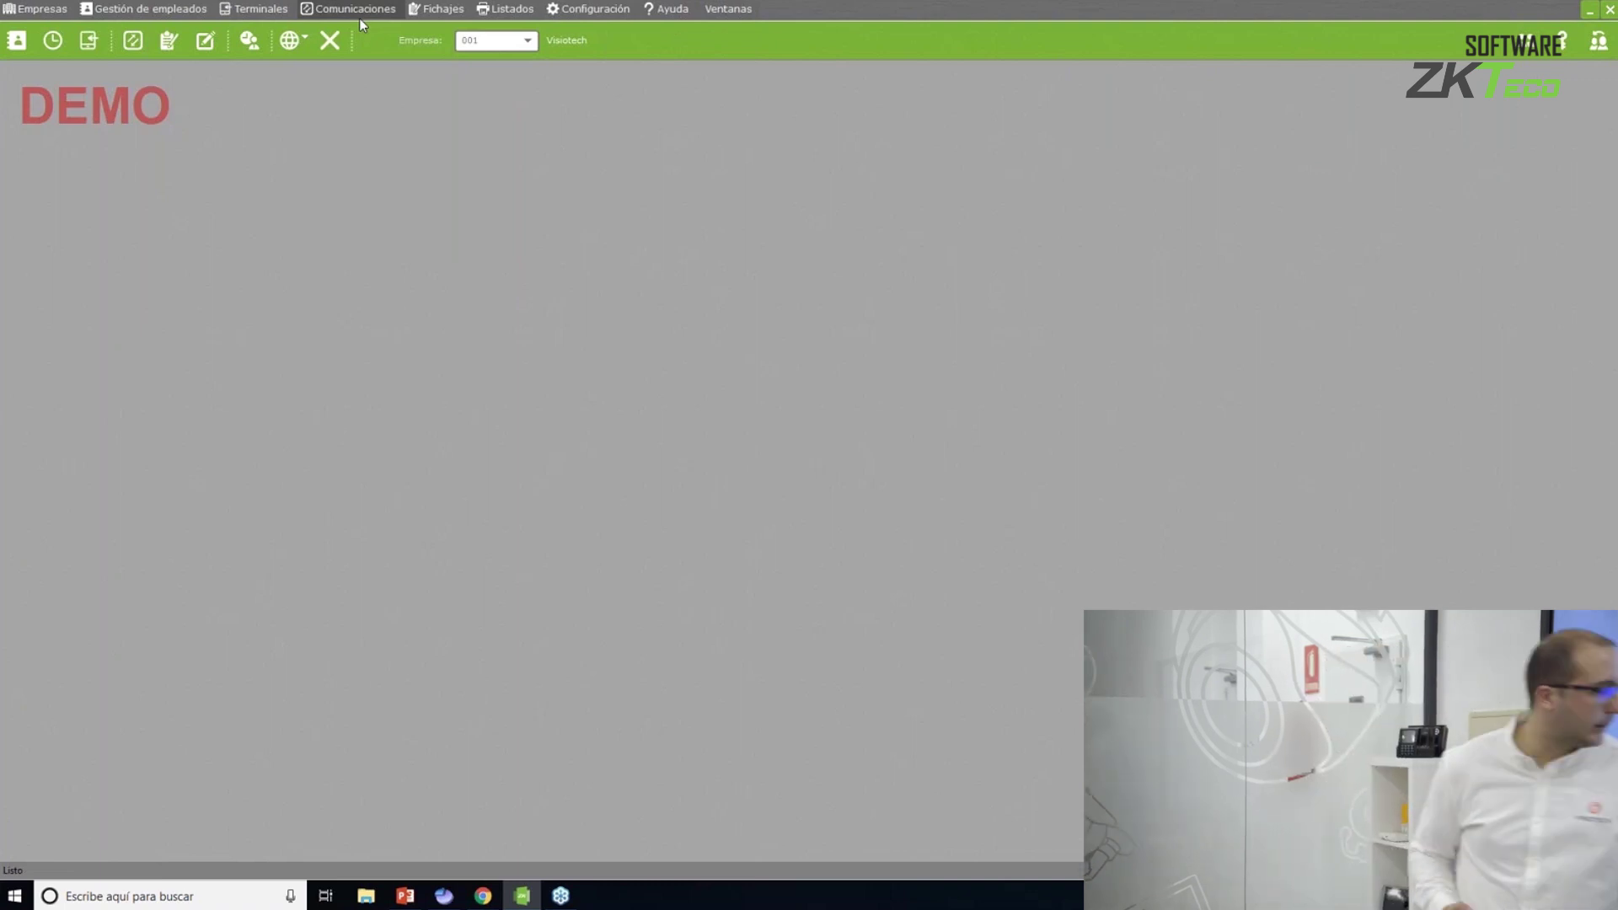
{"action": "left_click", "coordinate": [359, 17]}
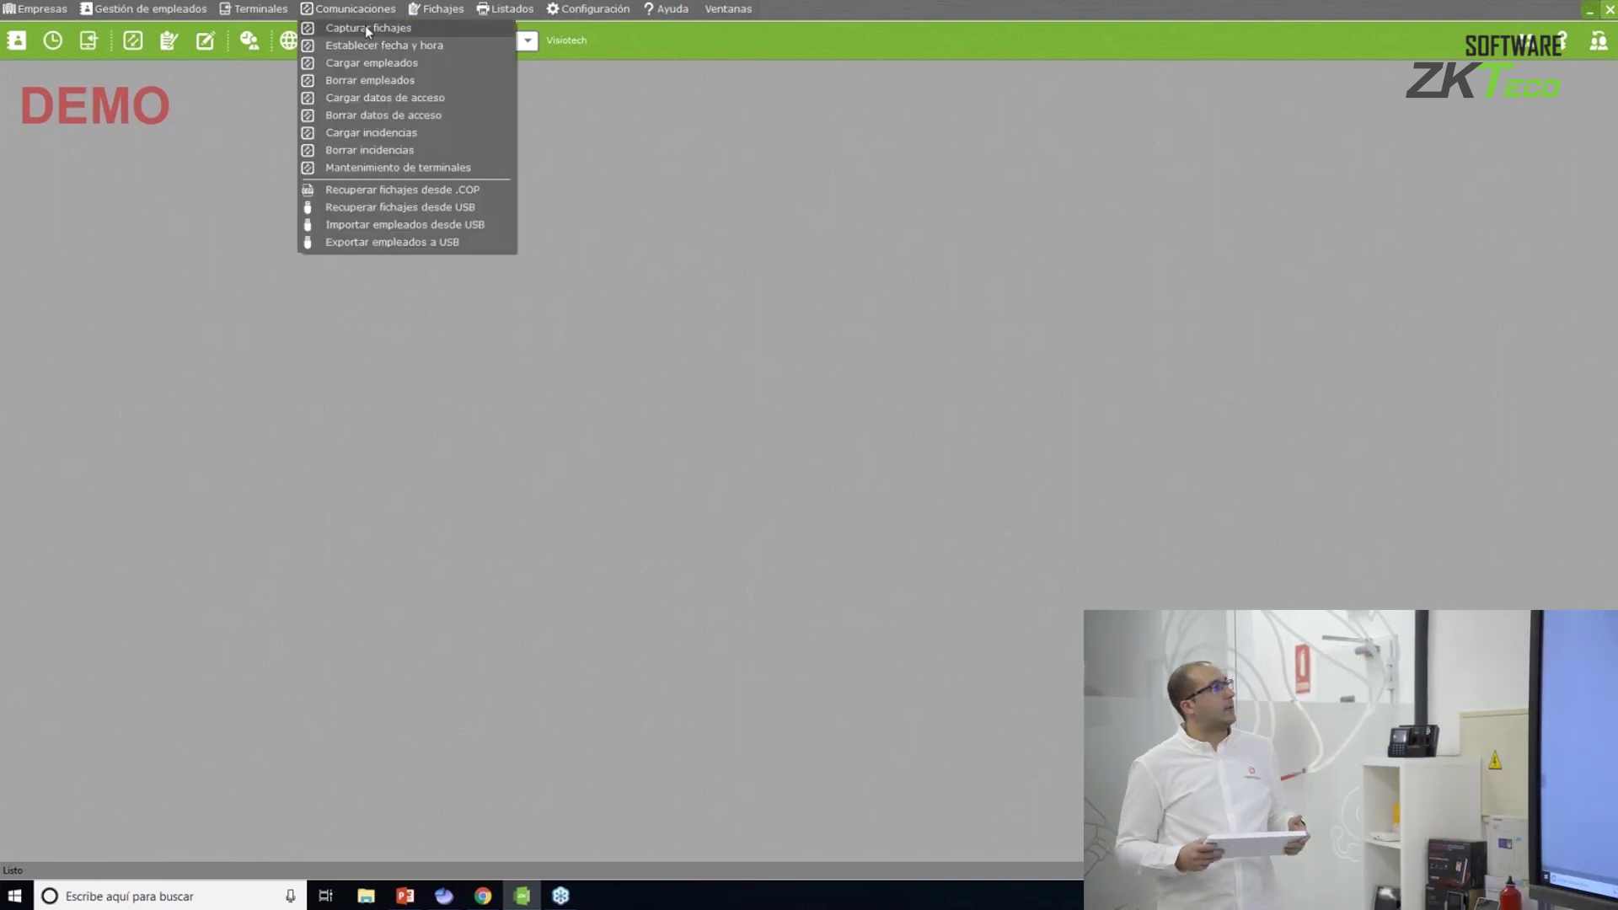
{"action": "left_click", "coordinate": [382, 167]}
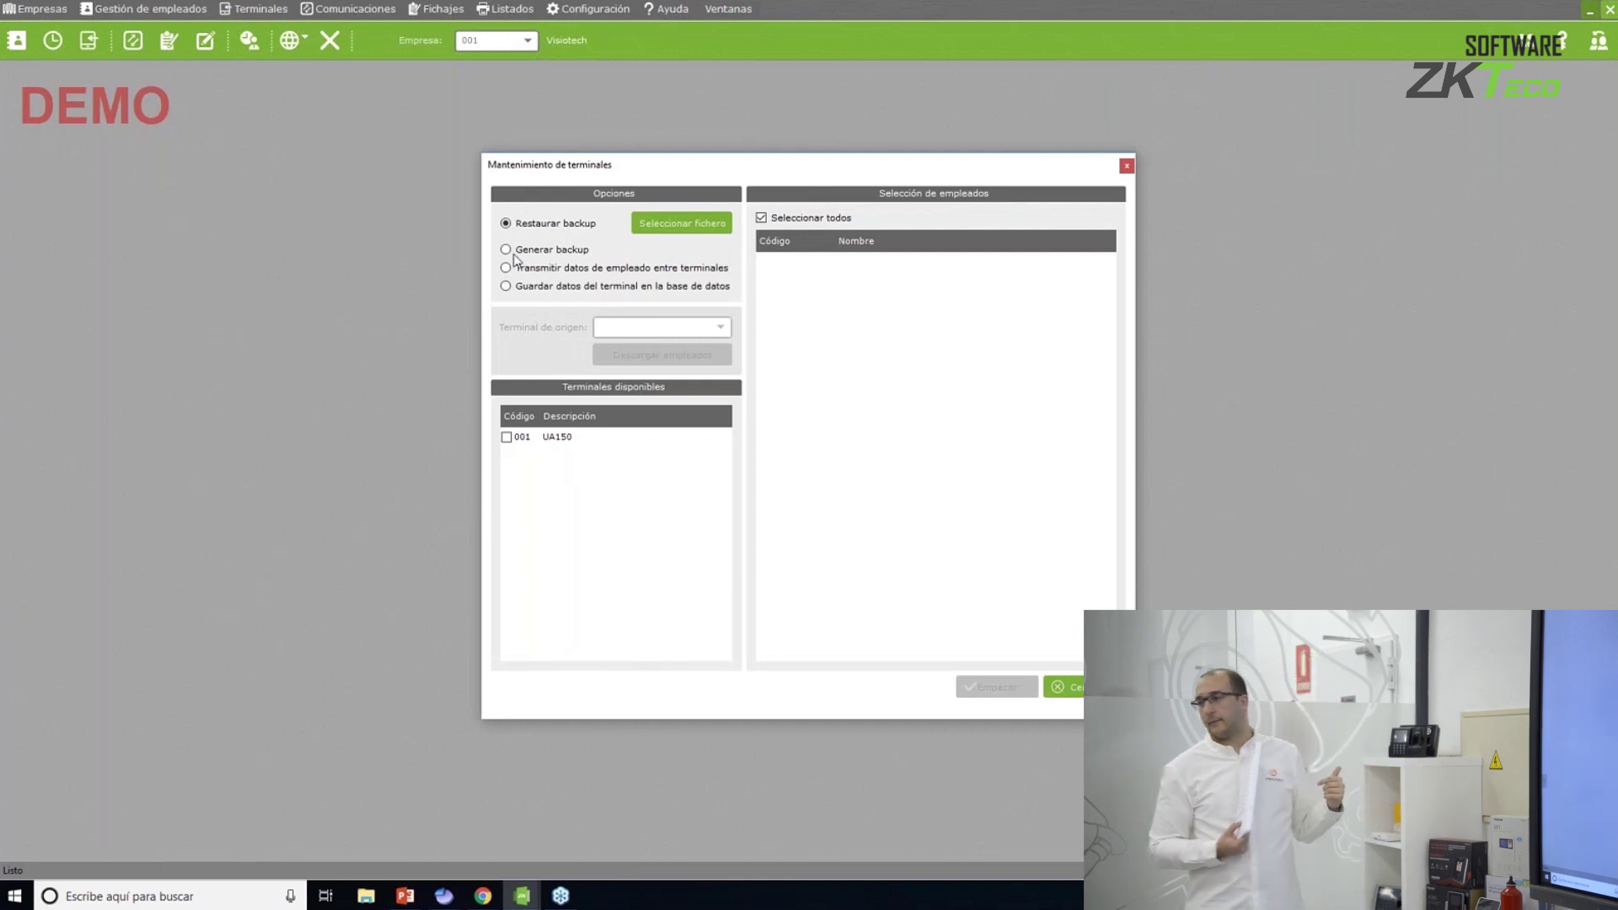
{"action": "left_click", "coordinate": [1126, 165]}
Run the attendance closing (Cierre de fichajes) for all employees, departments and centres from 01/03/2019 to 27/03/2019.
{"action": "left_click", "coordinate": [453, 9]}
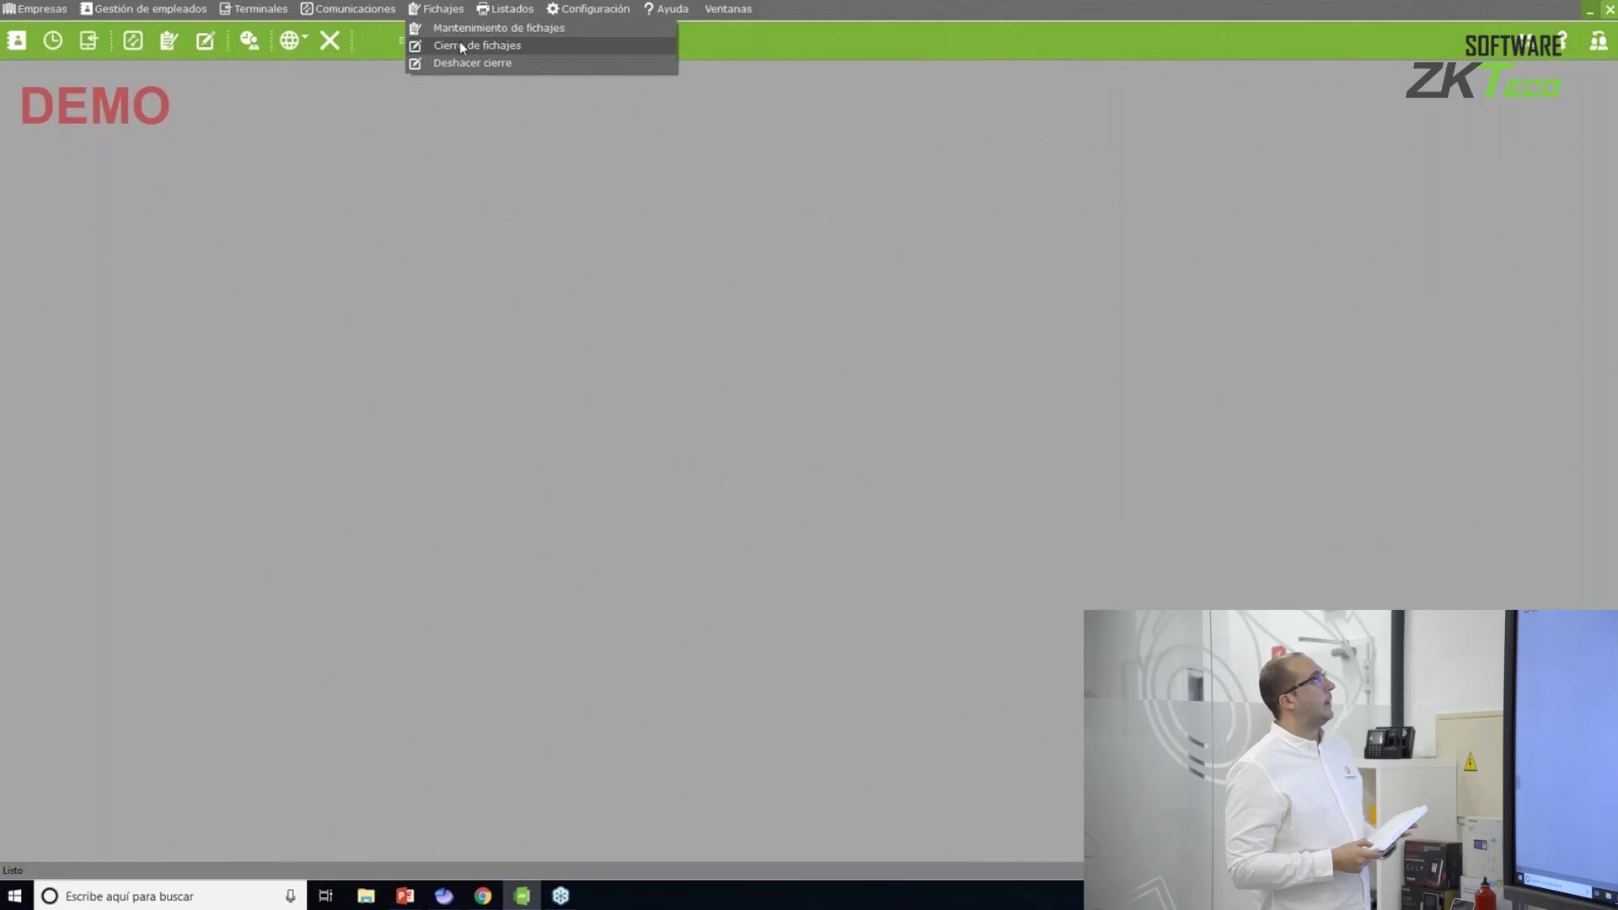
{"action": "left_click", "coordinate": [458, 42]}
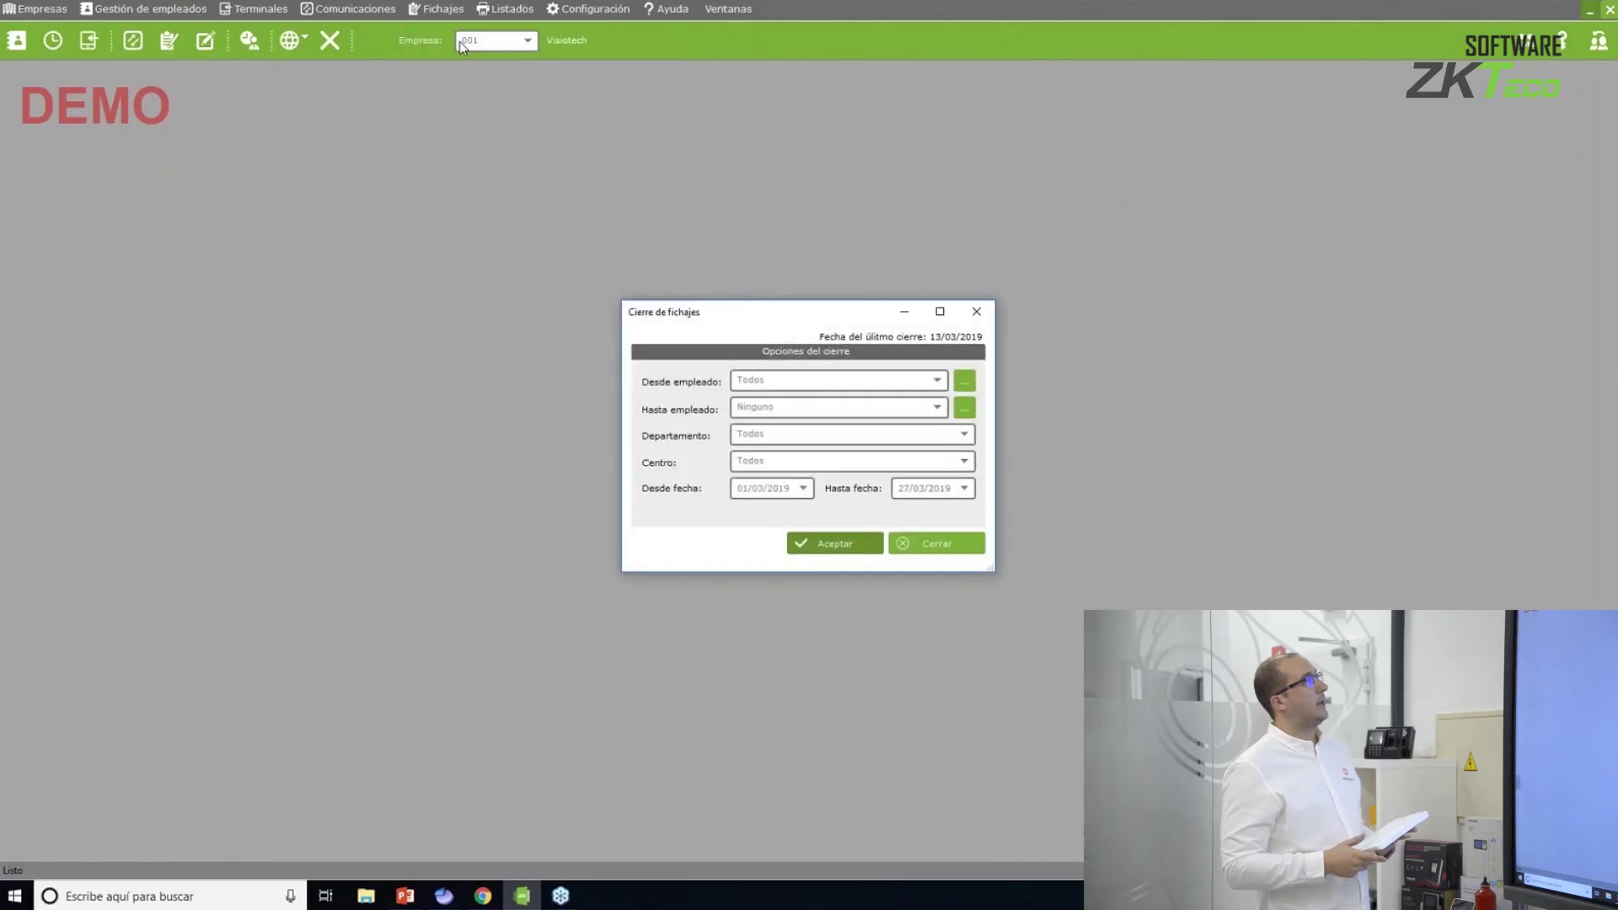
{"action": "left_click", "coordinate": [835, 543]}
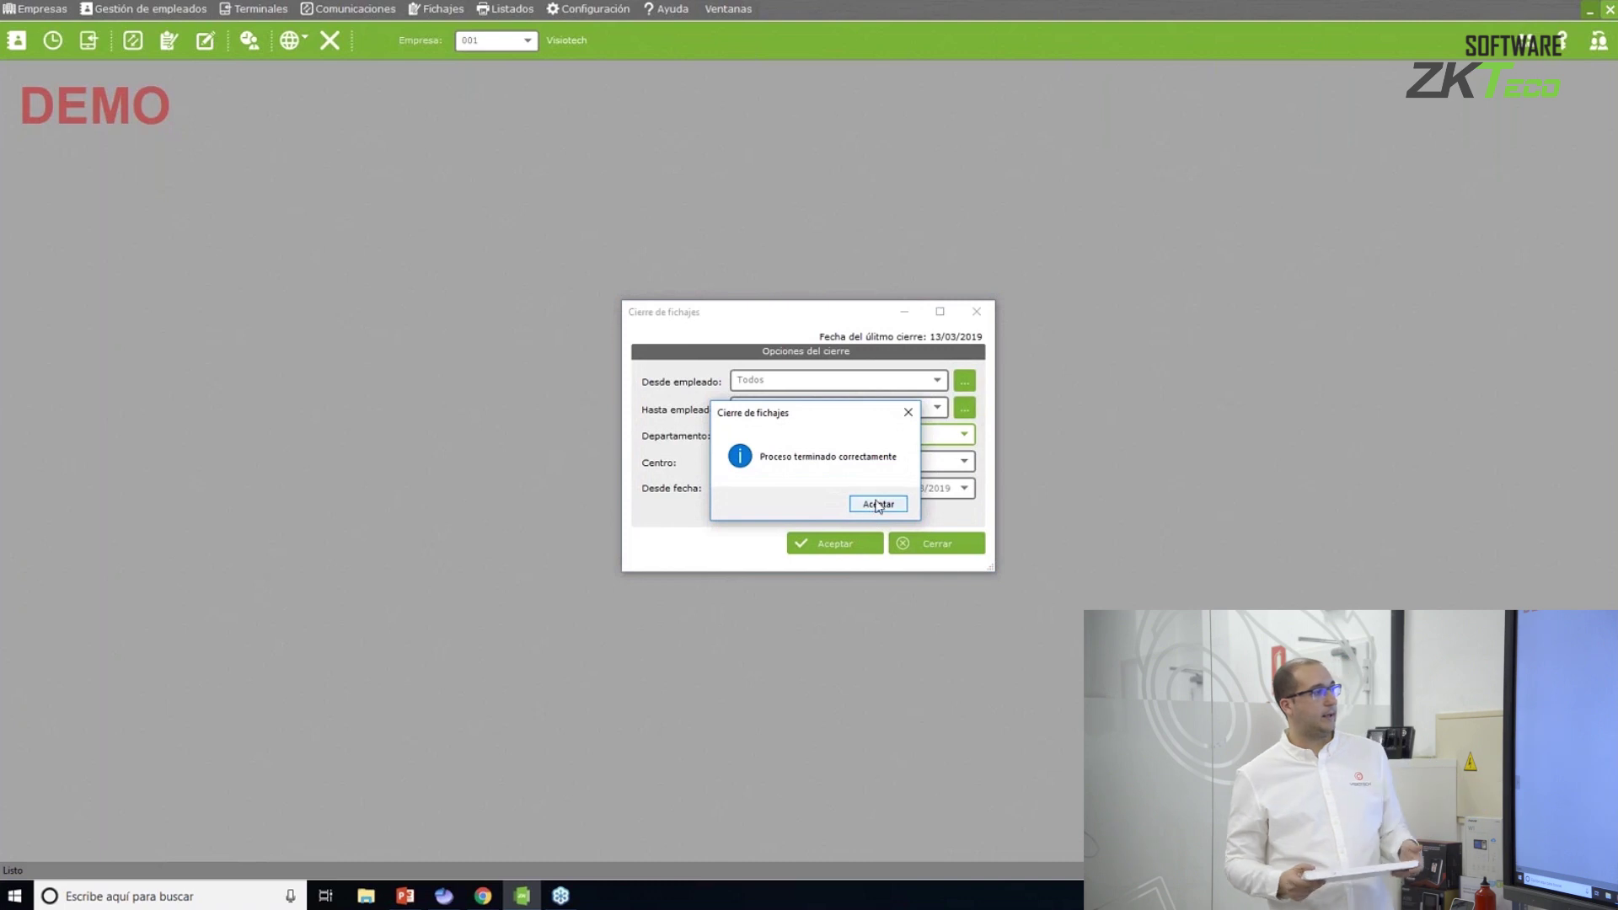
{"action": "left_click", "coordinate": [877, 504]}
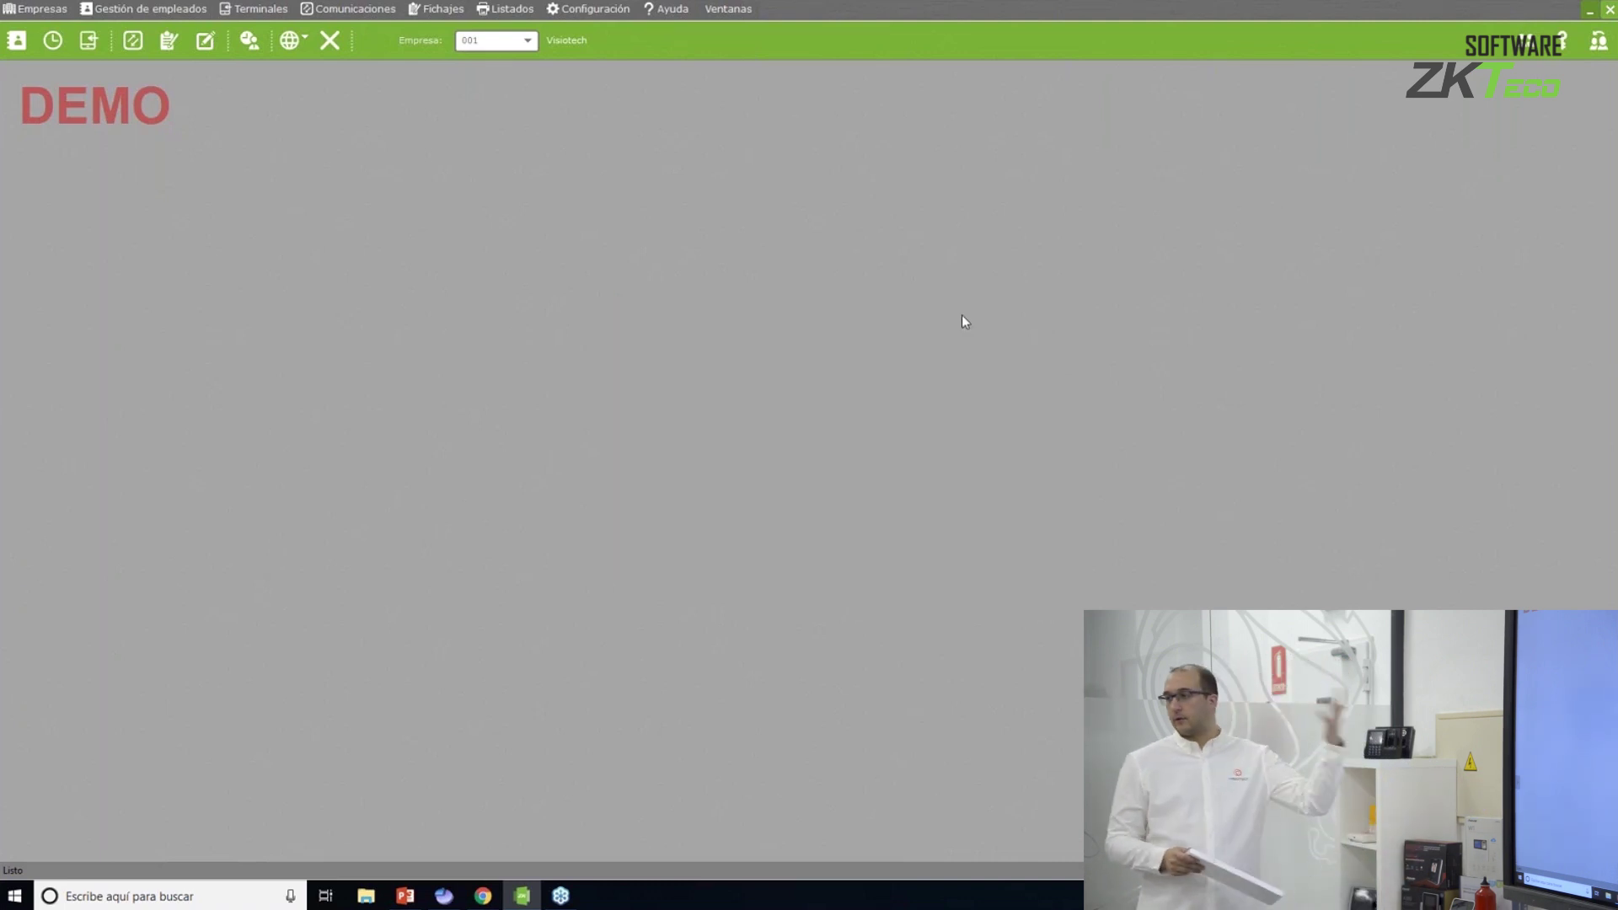
Add the employee's missing exit record on 27/03/2019 at 13:00:00 with the Trabajo incident in Mantenimiento de fichajes, and save it.
{"action": "left_click", "coordinate": [440, 10]}
{"action": "left_click", "coordinate": [450, 26]}
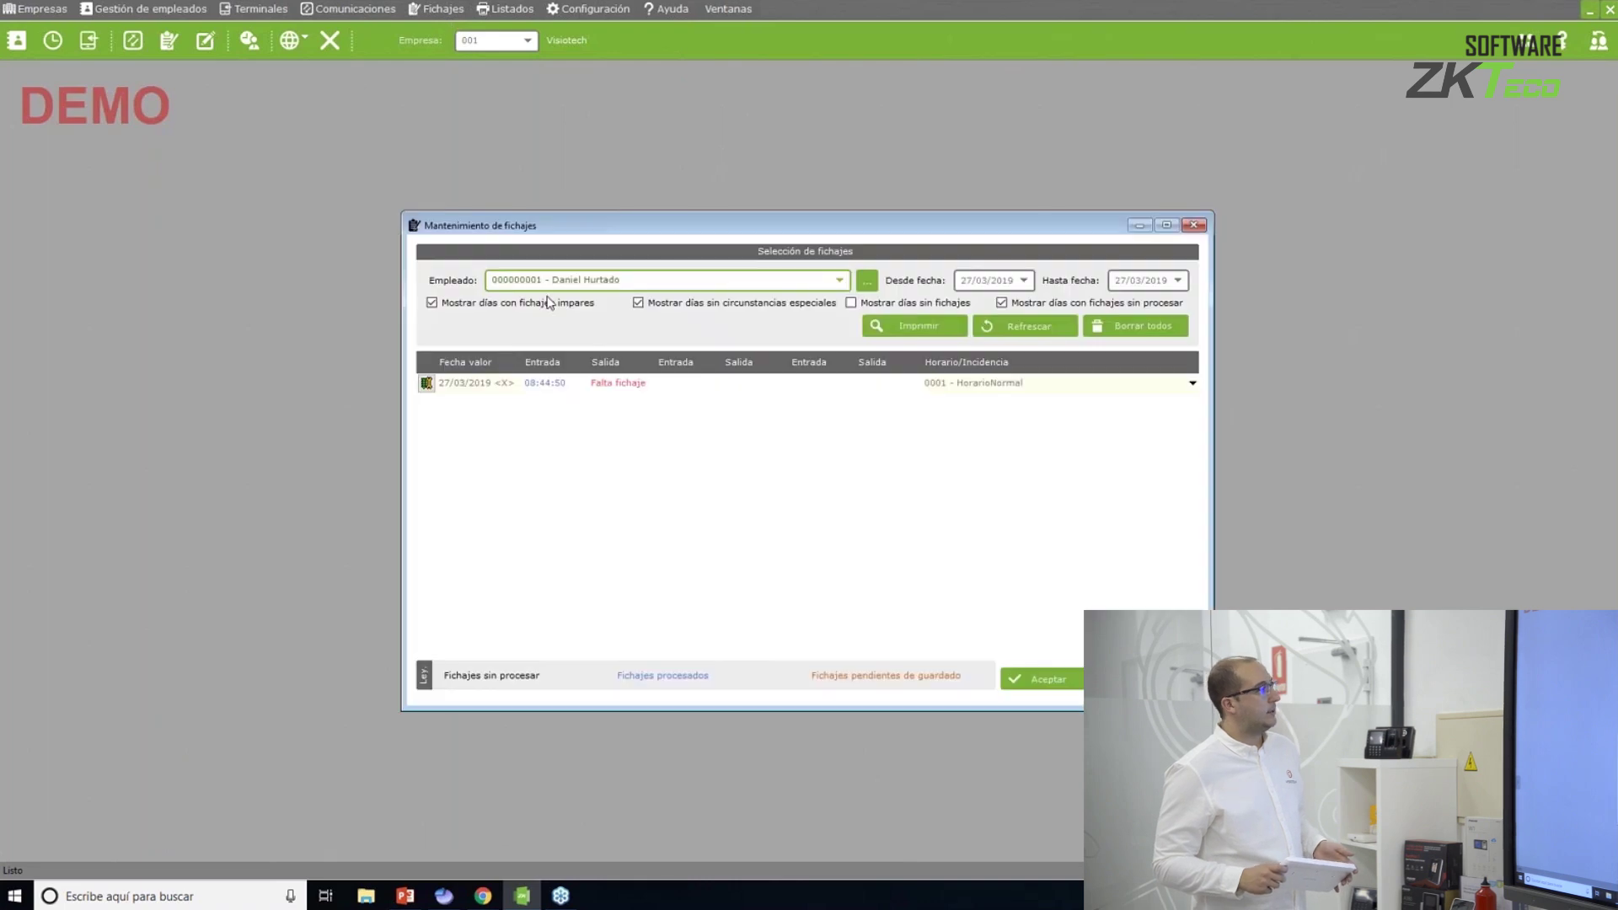
{"action": "left_click", "coordinate": [545, 375]}
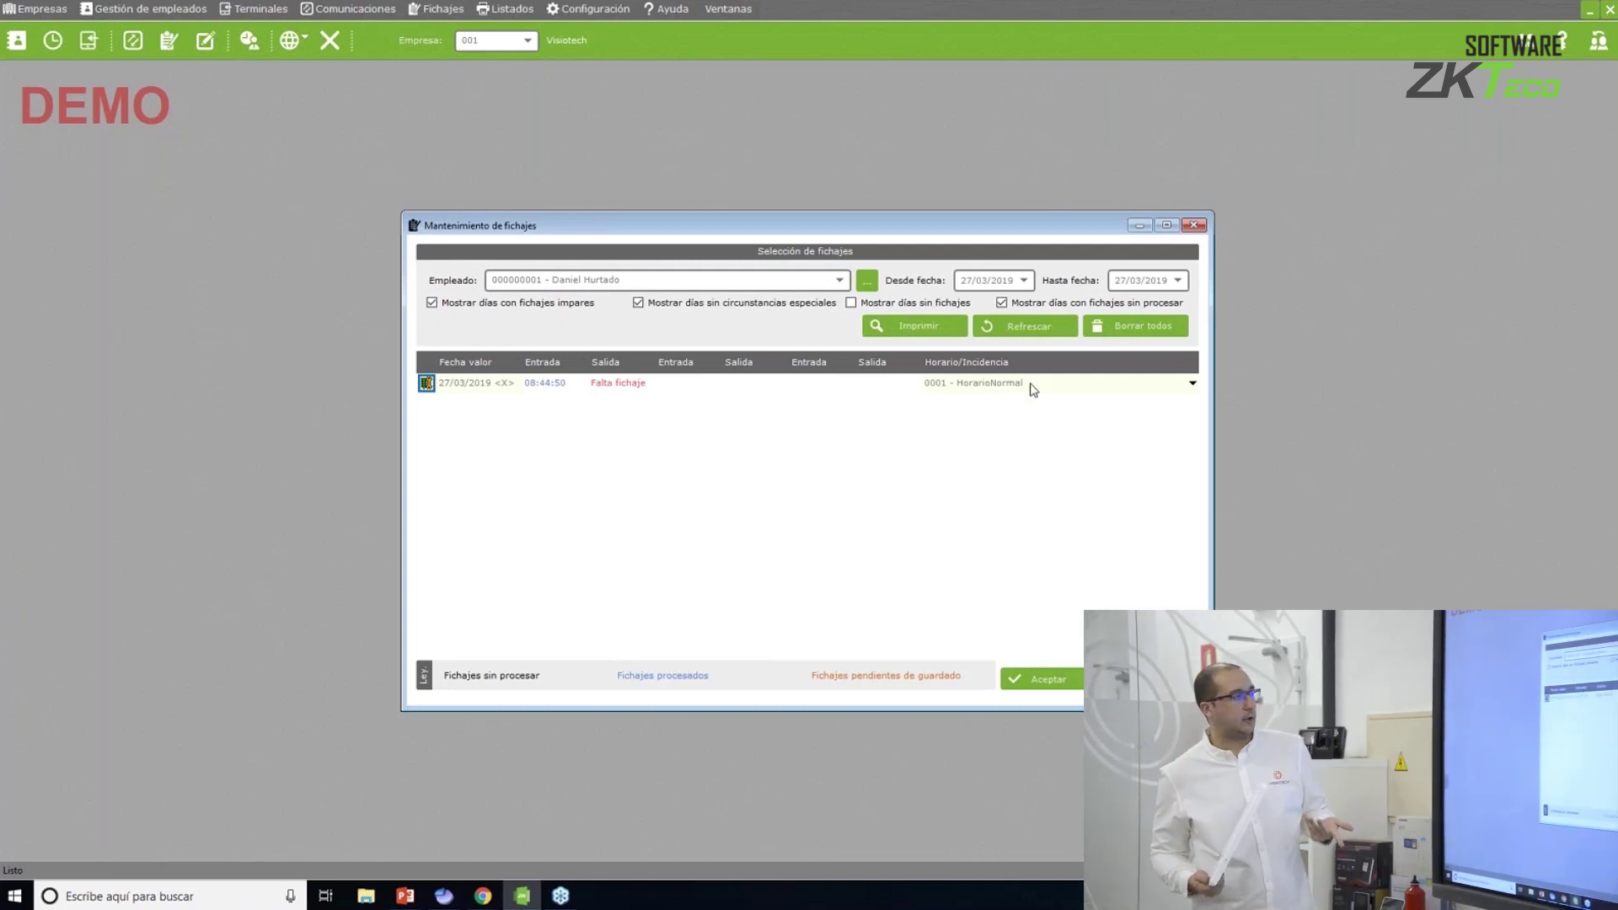
{"action": "double_click", "coordinate": [627, 384]}
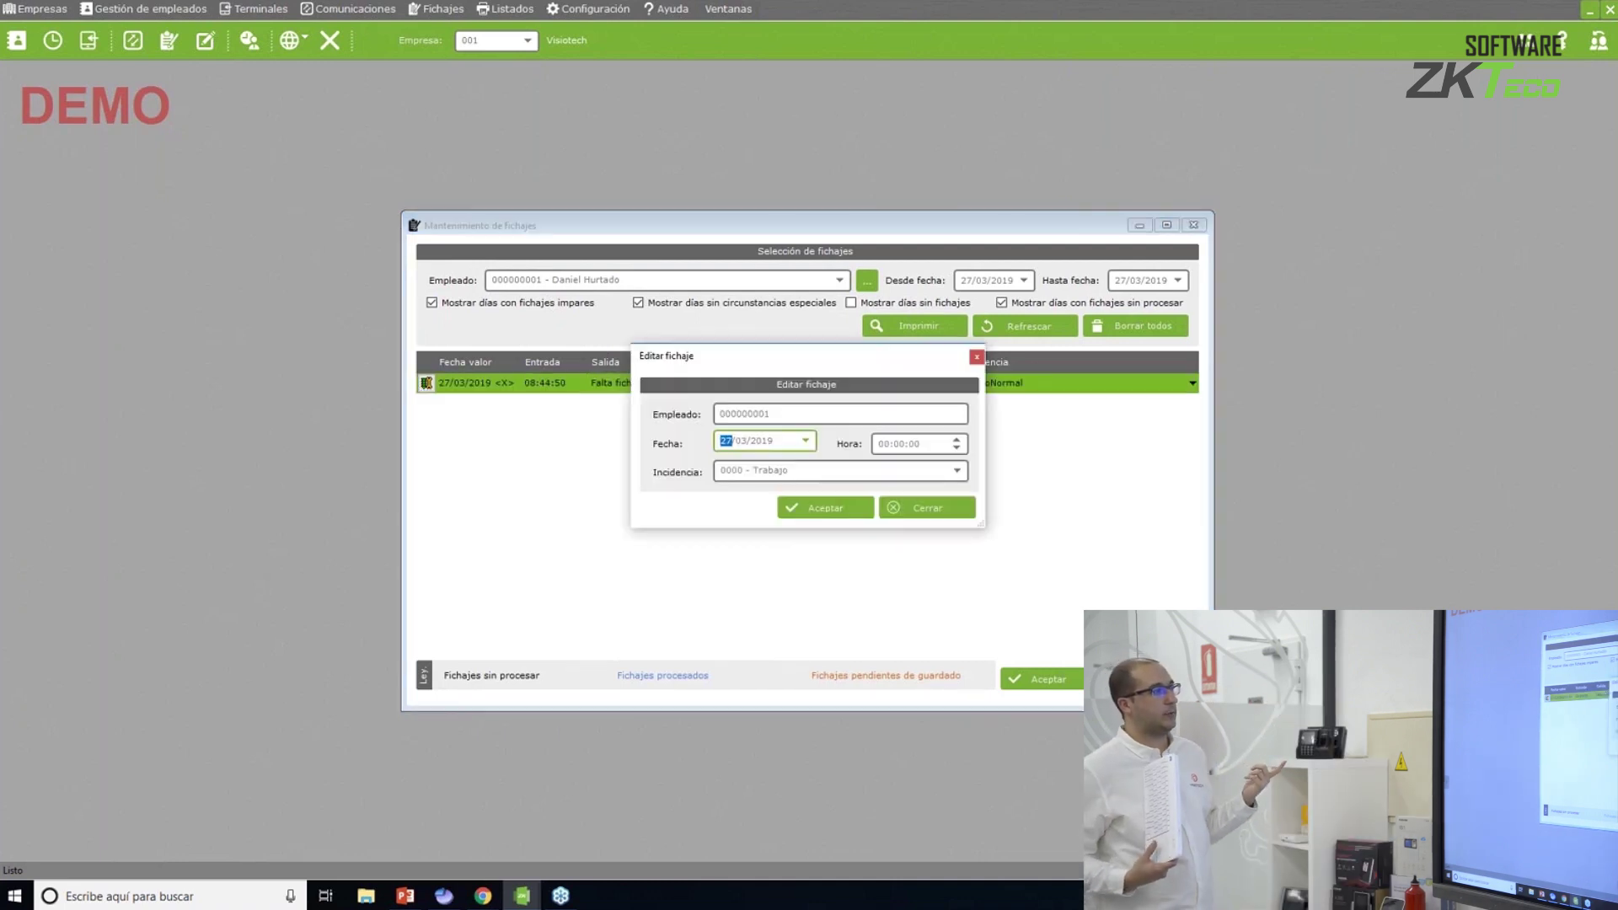
{"action": "left_click", "coordinate": [884, 447]}
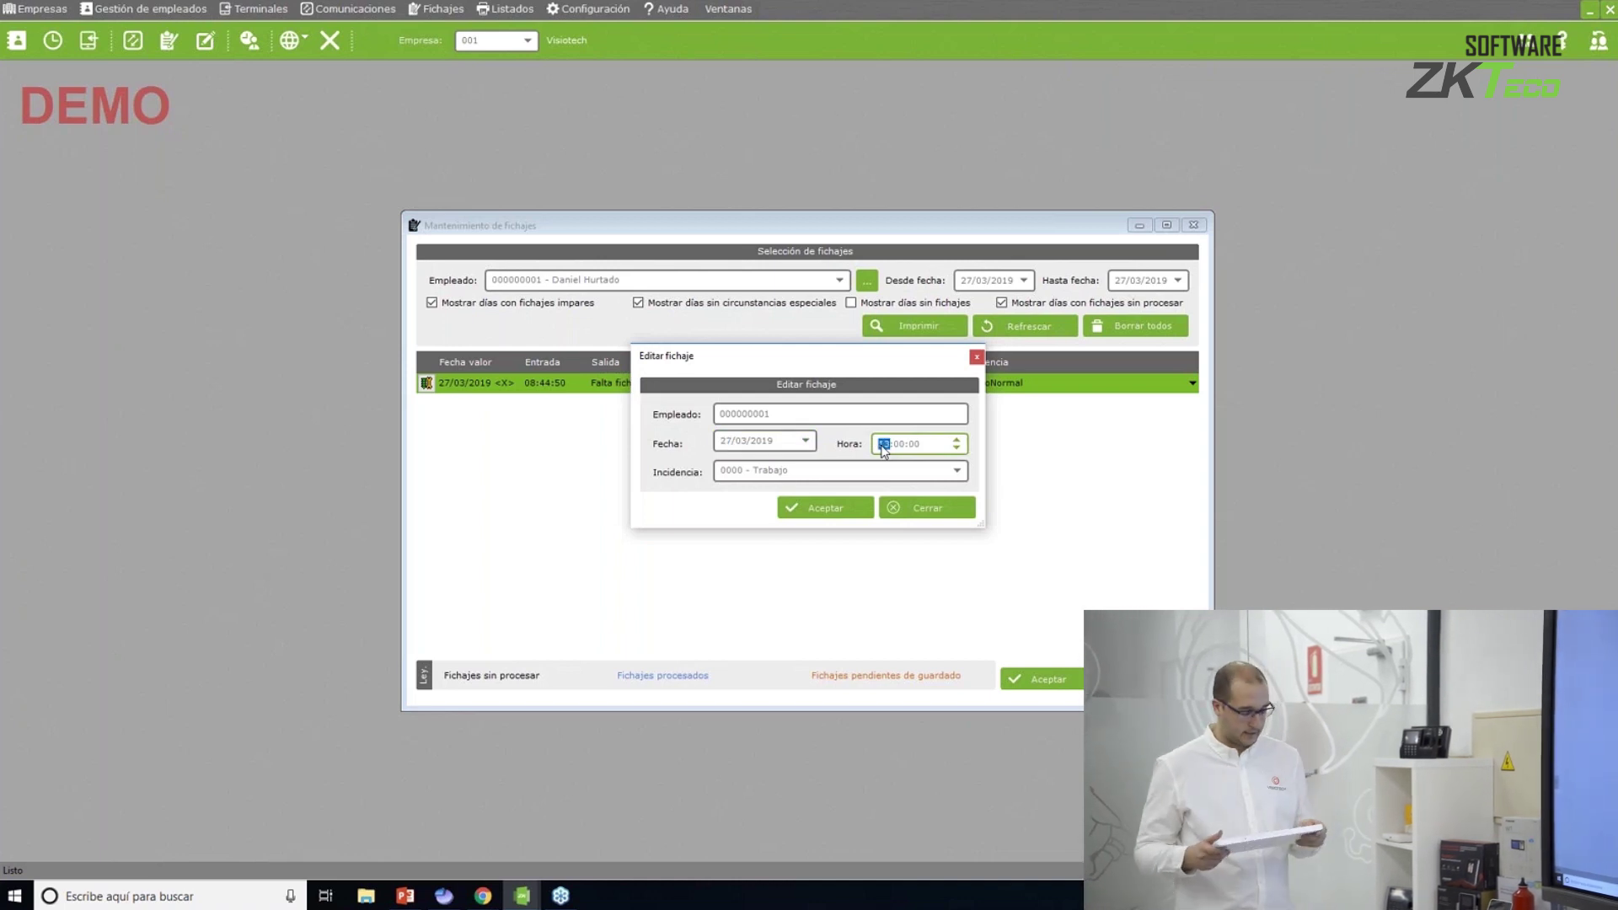
{"action": "left_click", "coordinate": [824, 508]}
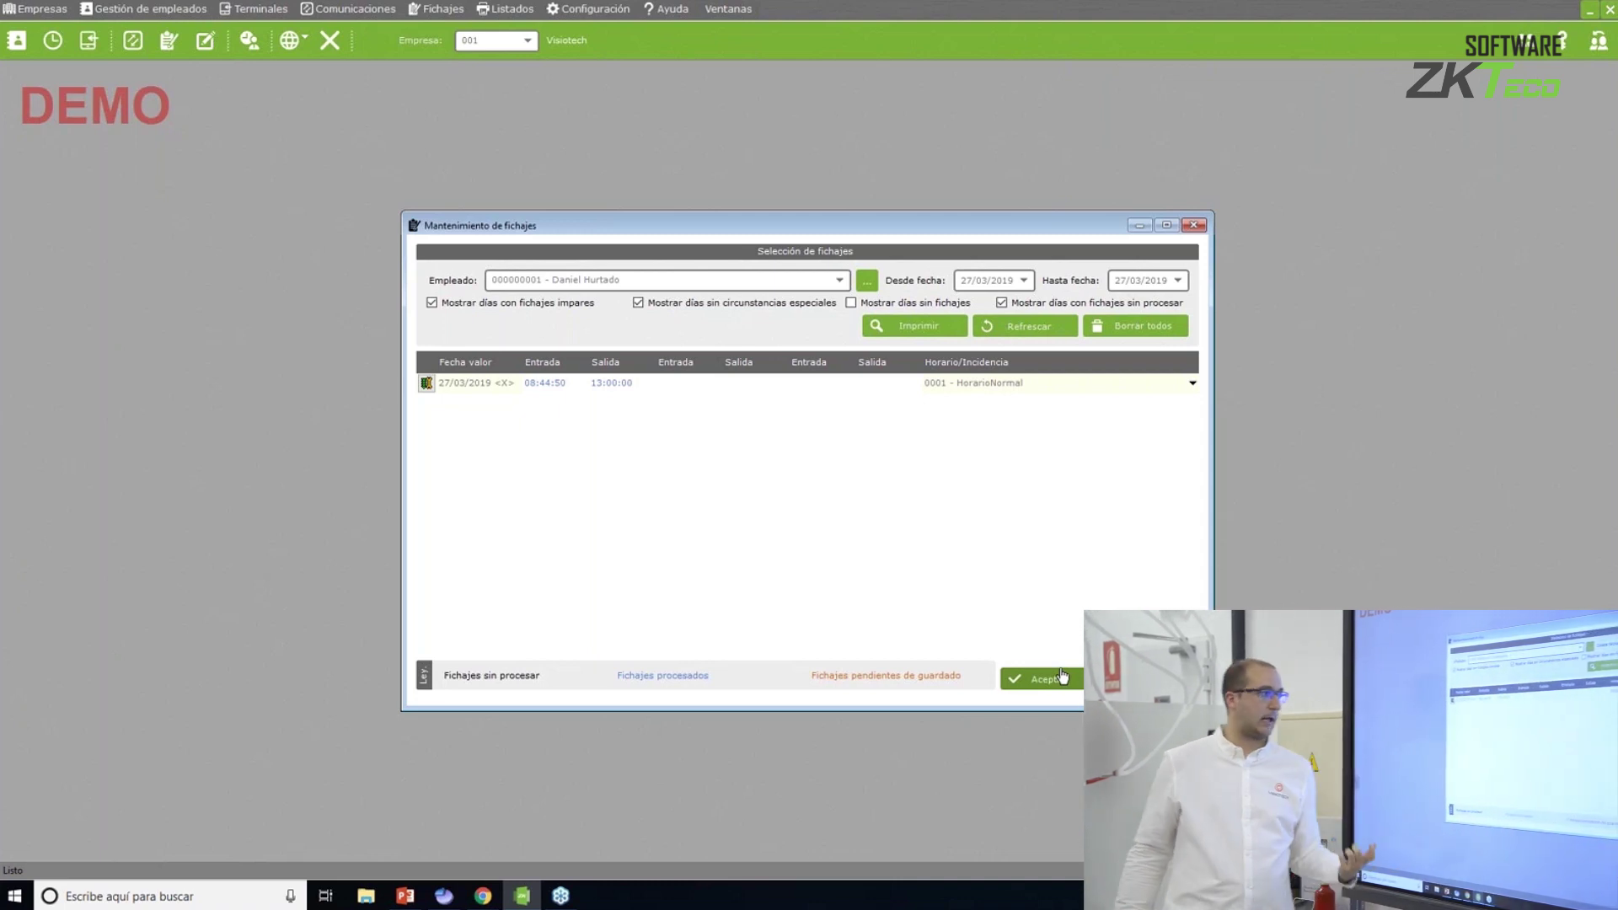
{"action": "left_click", "coordinate": [1045, 678]}
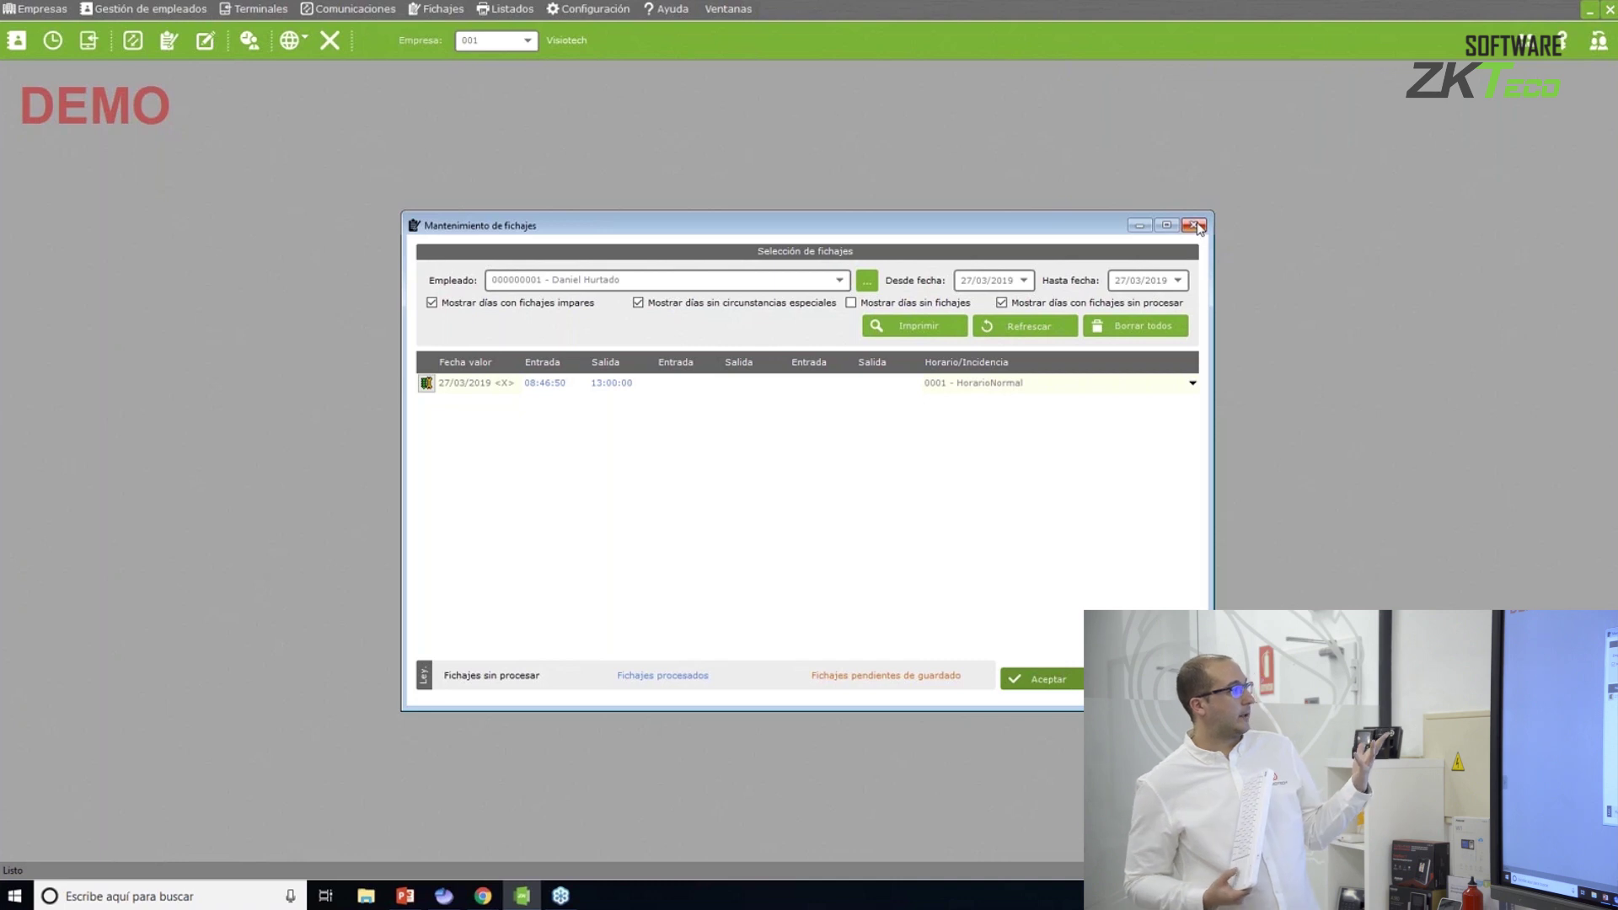
{"action": "left_click", "coordinate": [1197, 227]}
Review the custom column selection of the master listing Listado de empleados, and preview that report.
{"action": "left_click", "coordinate": [514, 10]}
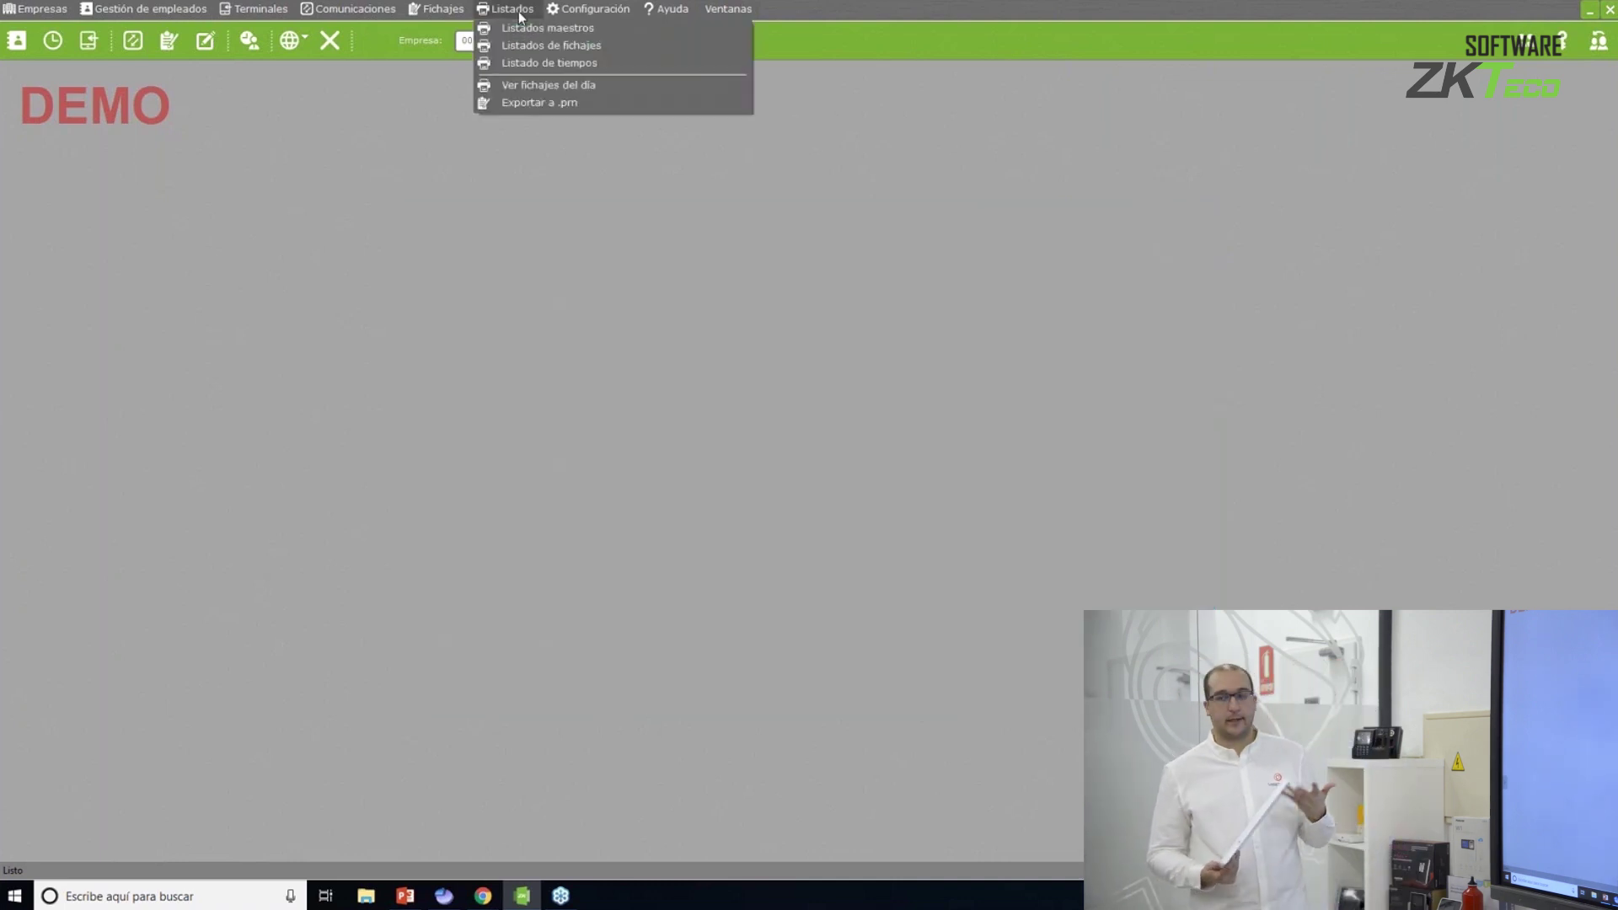
{"action": "left_click", "coordinate": [539, 27]}
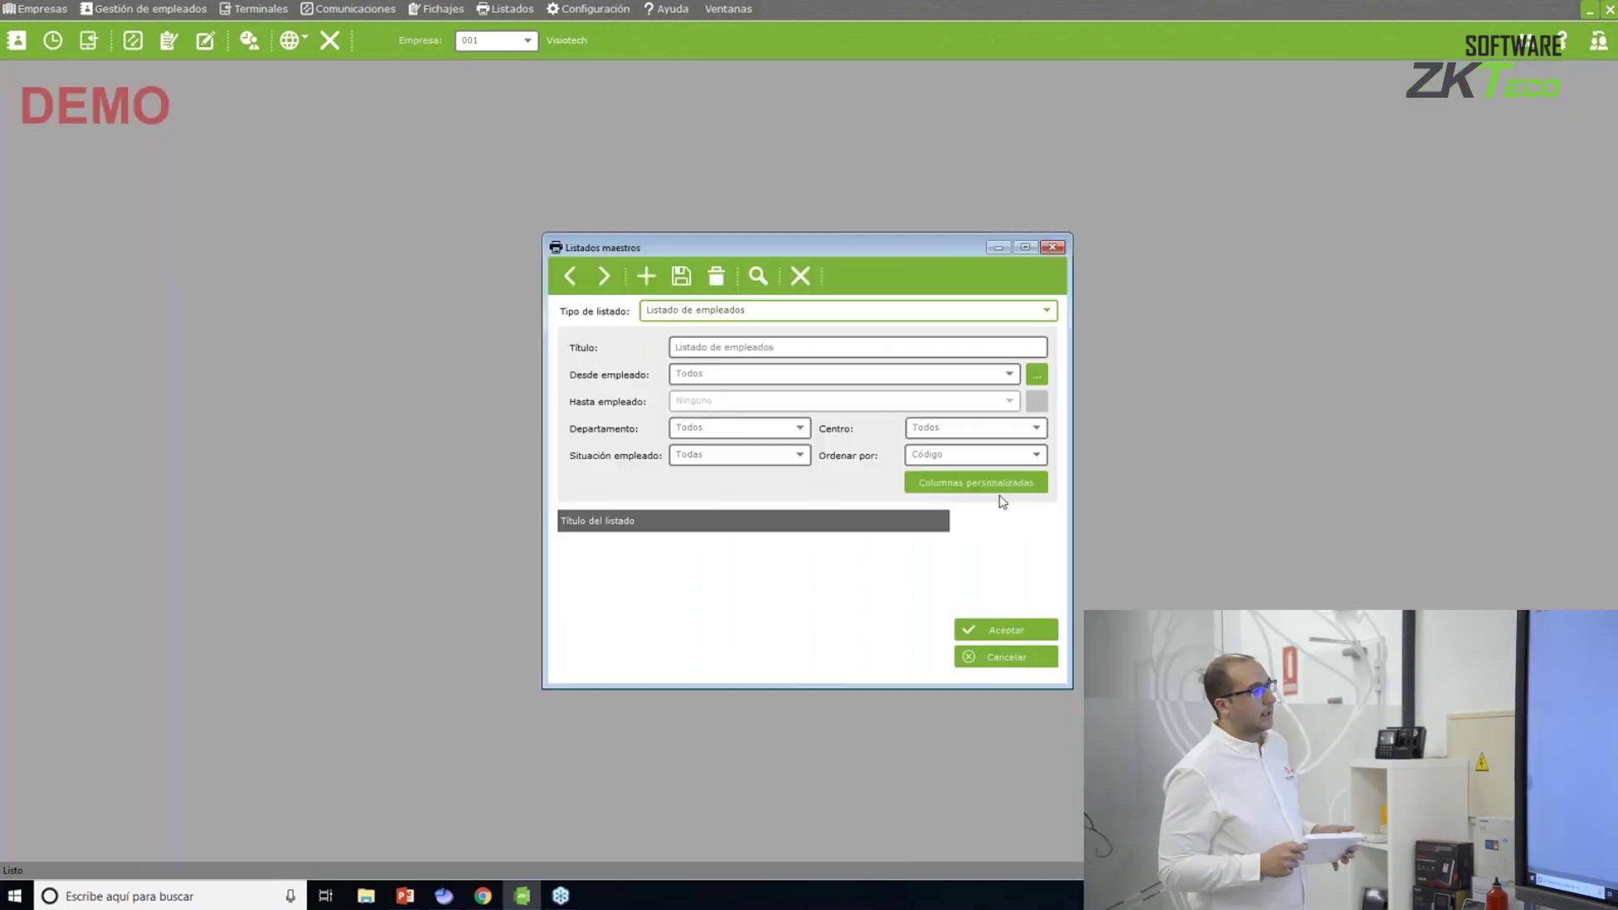
{"action": "left_click", "coordinate": [999, 493]}
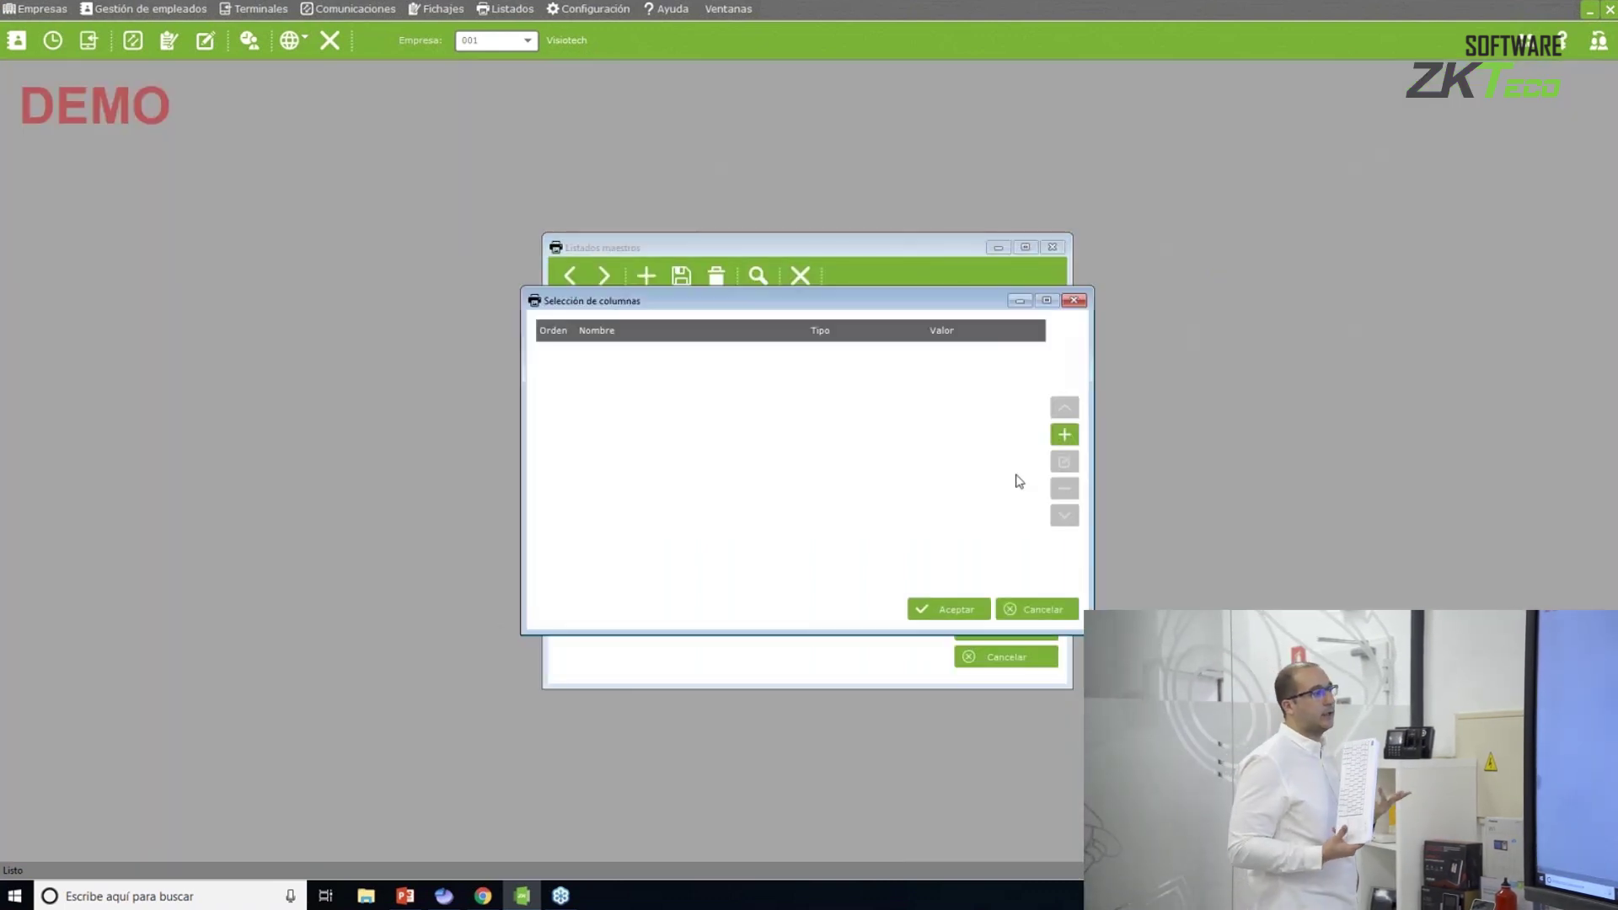
{"action": "left_click", "coordinate": [1064, 436]}
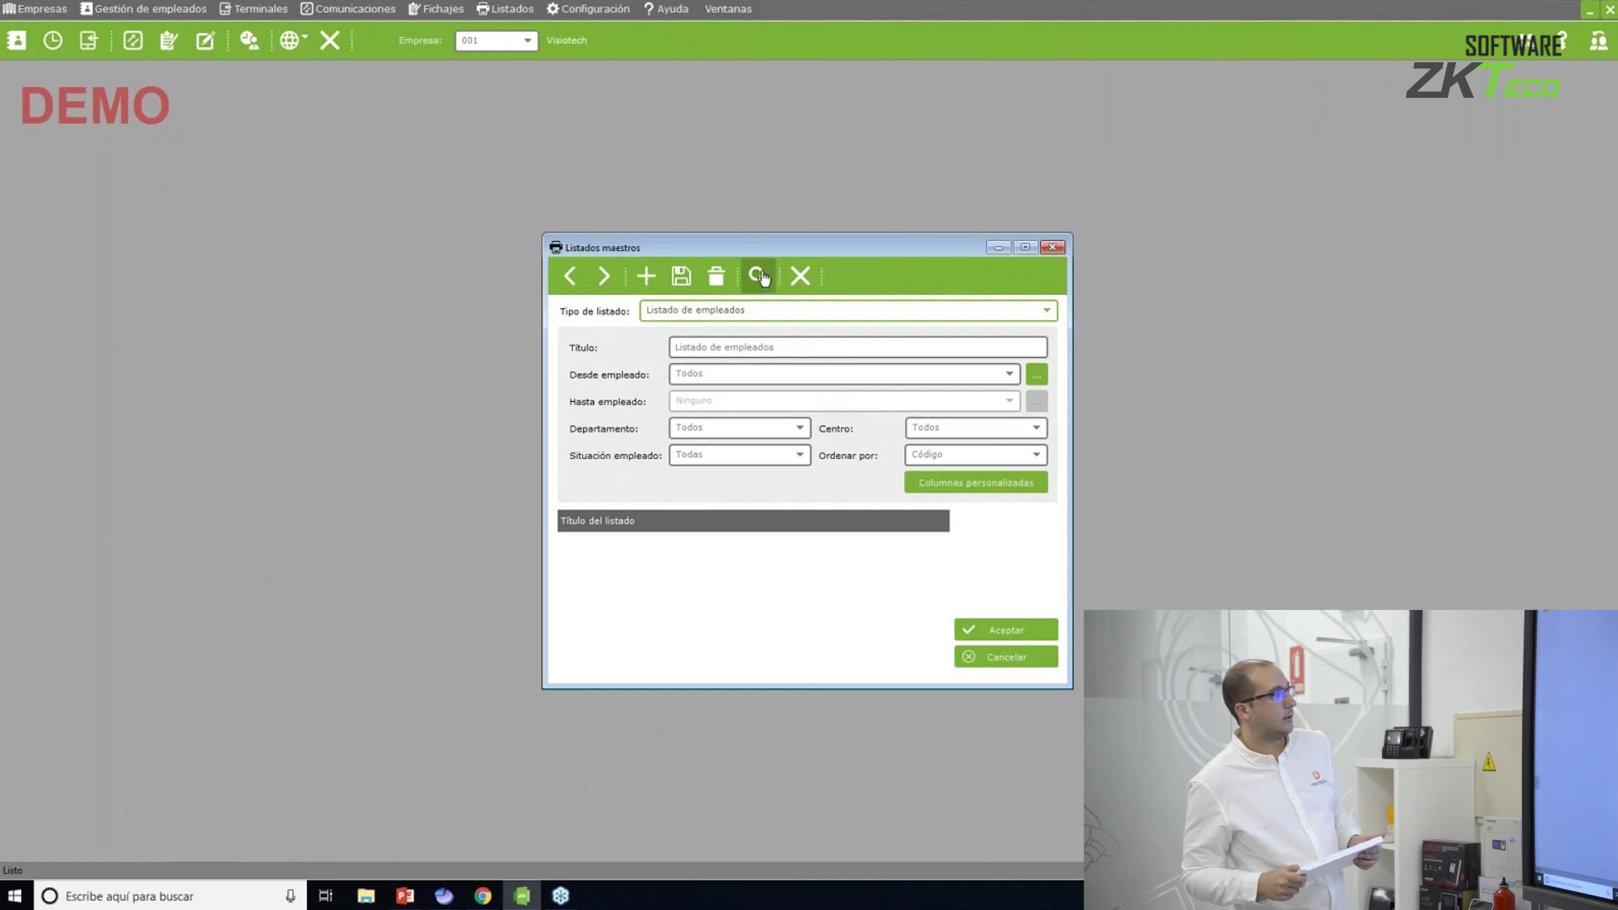
{"action": "left_click", "coordinate": [761, 278]}
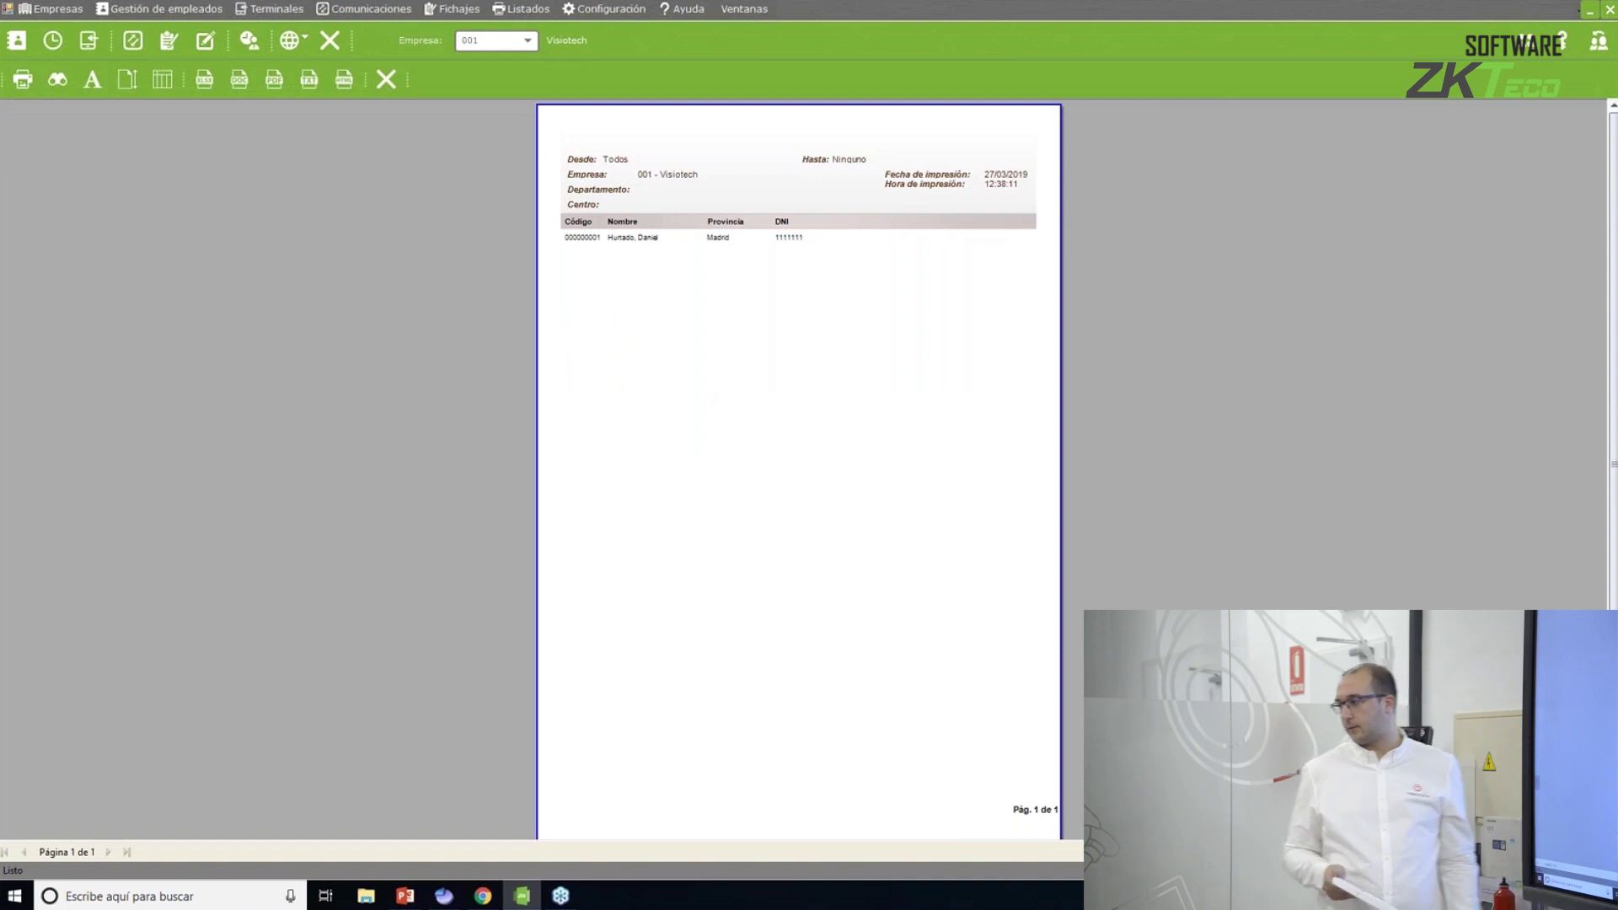
{"action": "key", "text": "Escape"}
Preview the Listado de horas previstas del empleado for 2019, with the registered employee as both start and end of the range.
{"action": "left_click", "coordinate": [840, 320]}
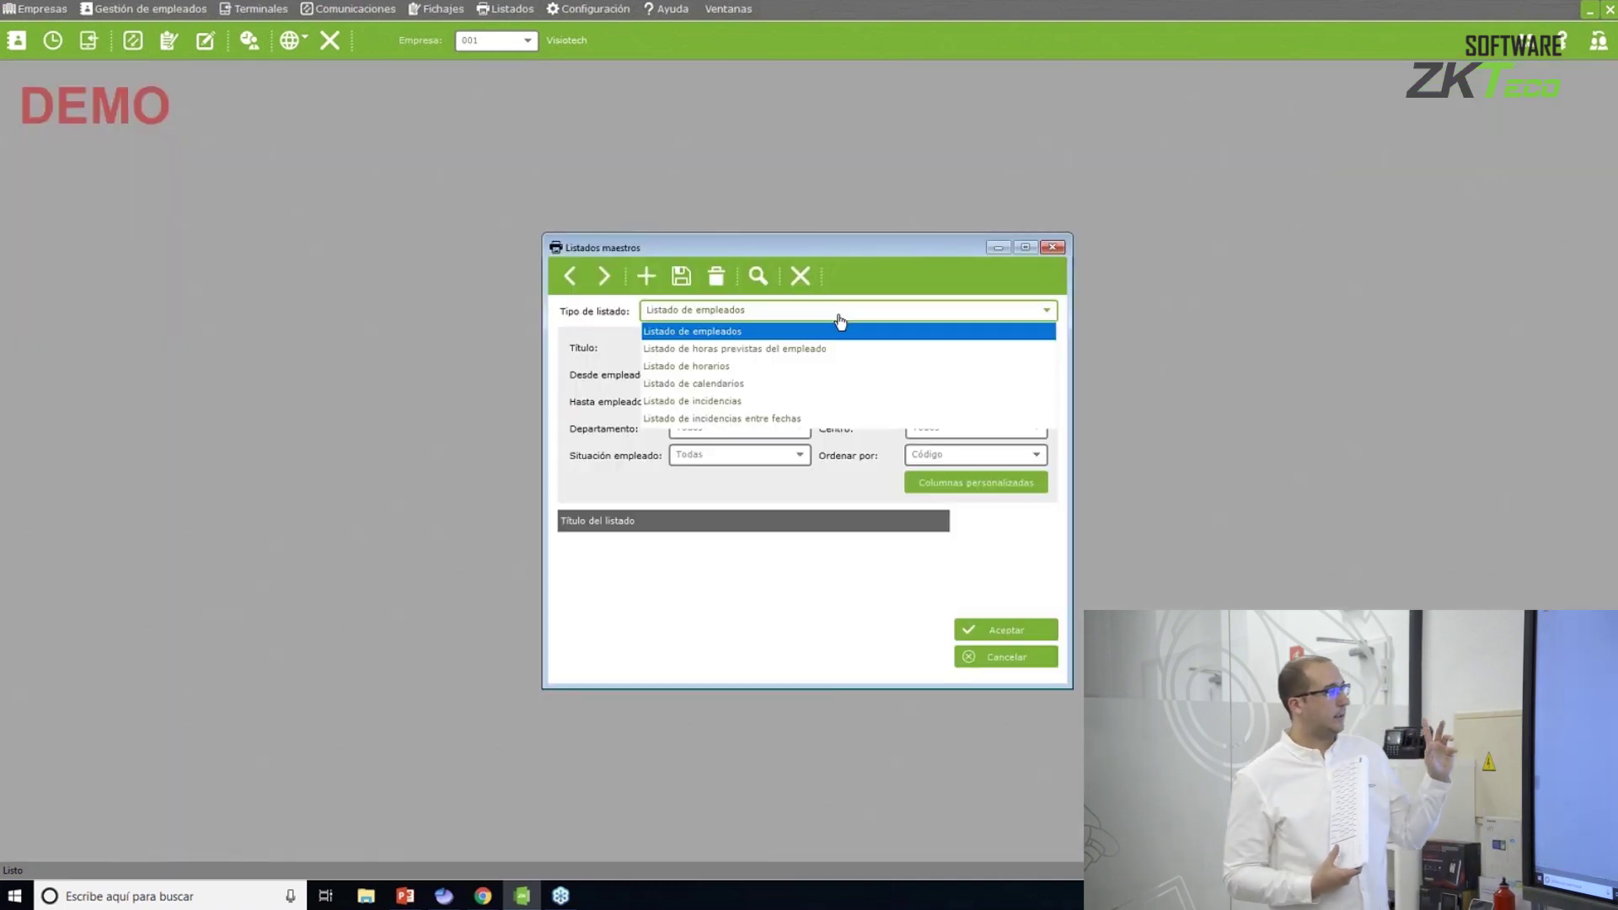
{"action": "left_click", "coordinate": [802, 349]}
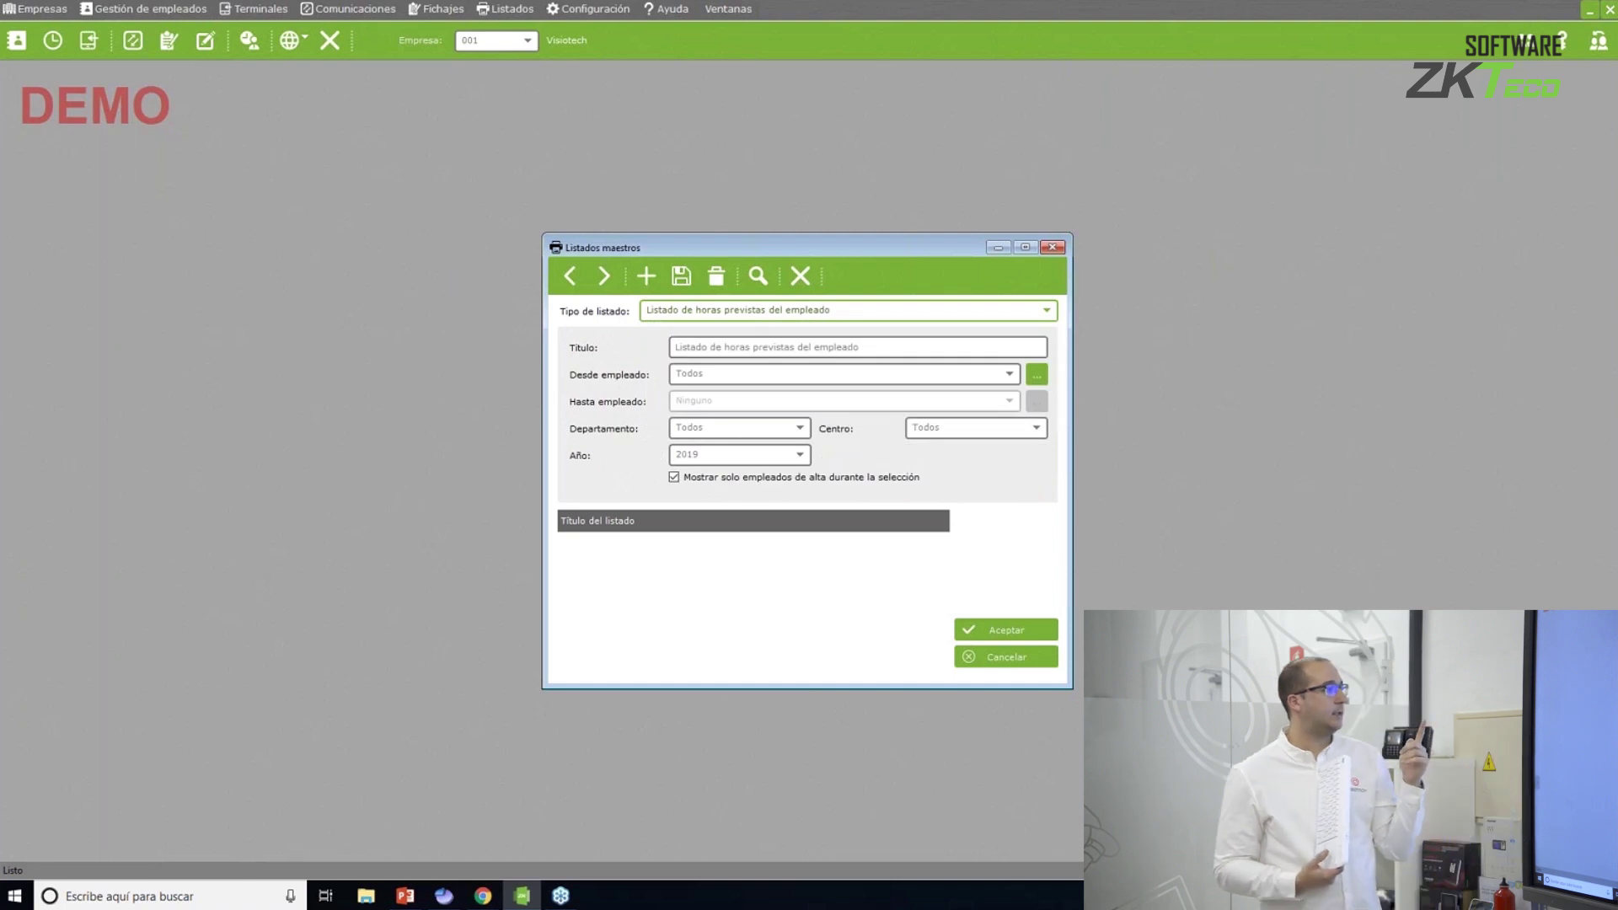
{"action": "left_click", "coordinate": [795, 376]}
{"action": "left_click", "coordinate": [791, 409]}
{"action": "left_click", "coordinate": [843, 401]}
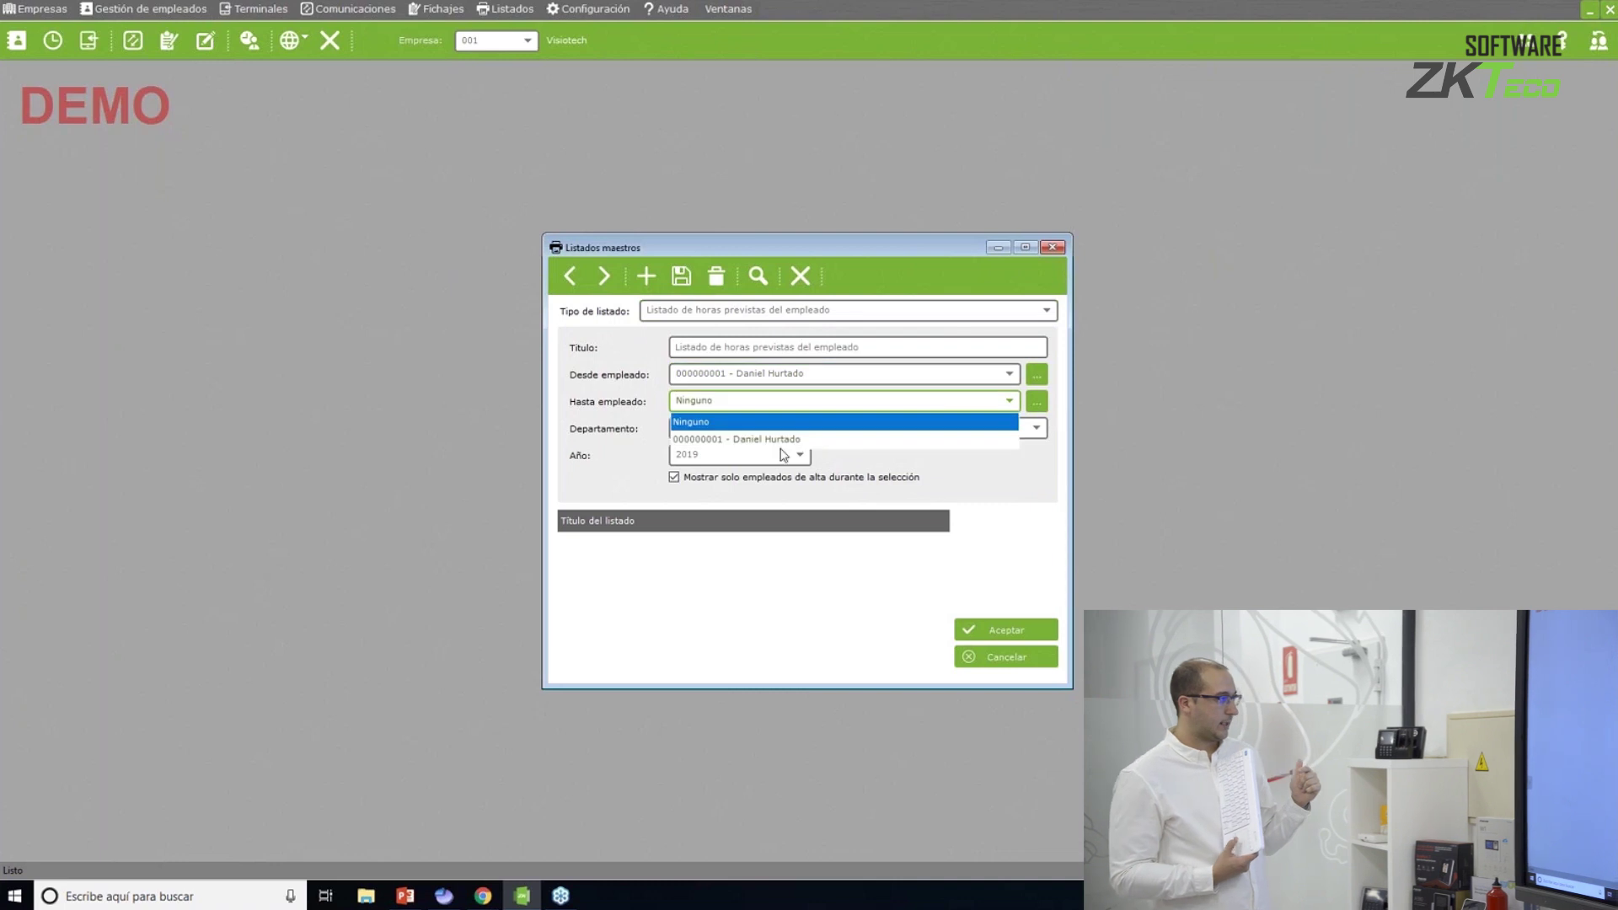
{"action": "left_click", "coordinate": [758, 433]}
{"action": "left_click", "coordinate": [757, 276]}
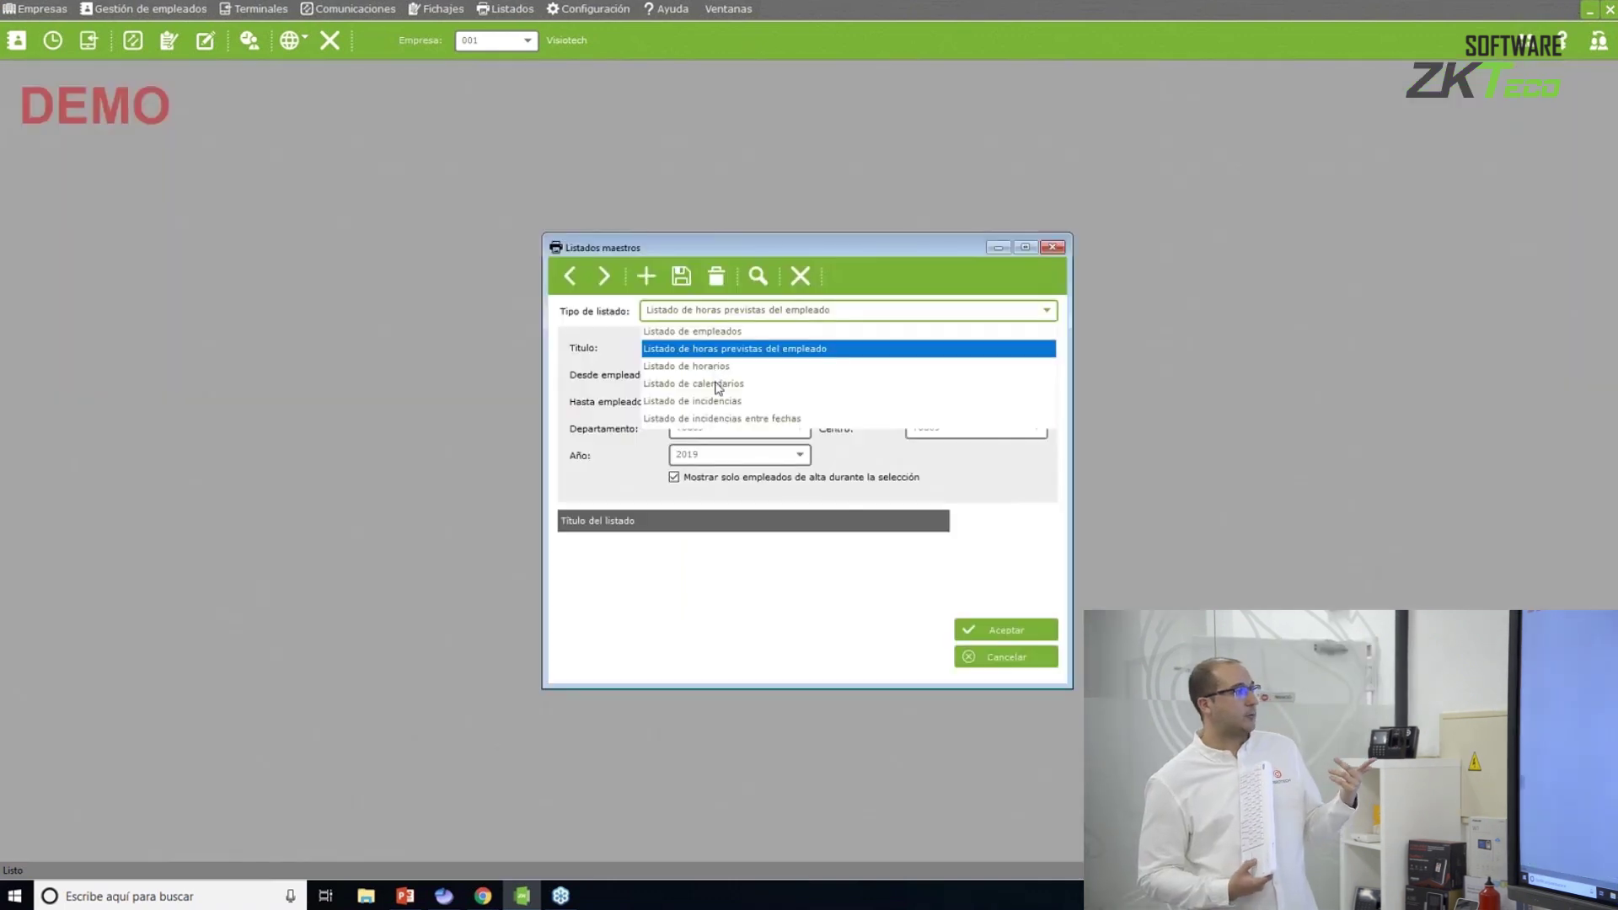
Preview the Listado de calendarios for all public calendars of 2019 in annual view (Vista anual), and close the report.
{"action": "left_click", "coordinate": [716, 384]}
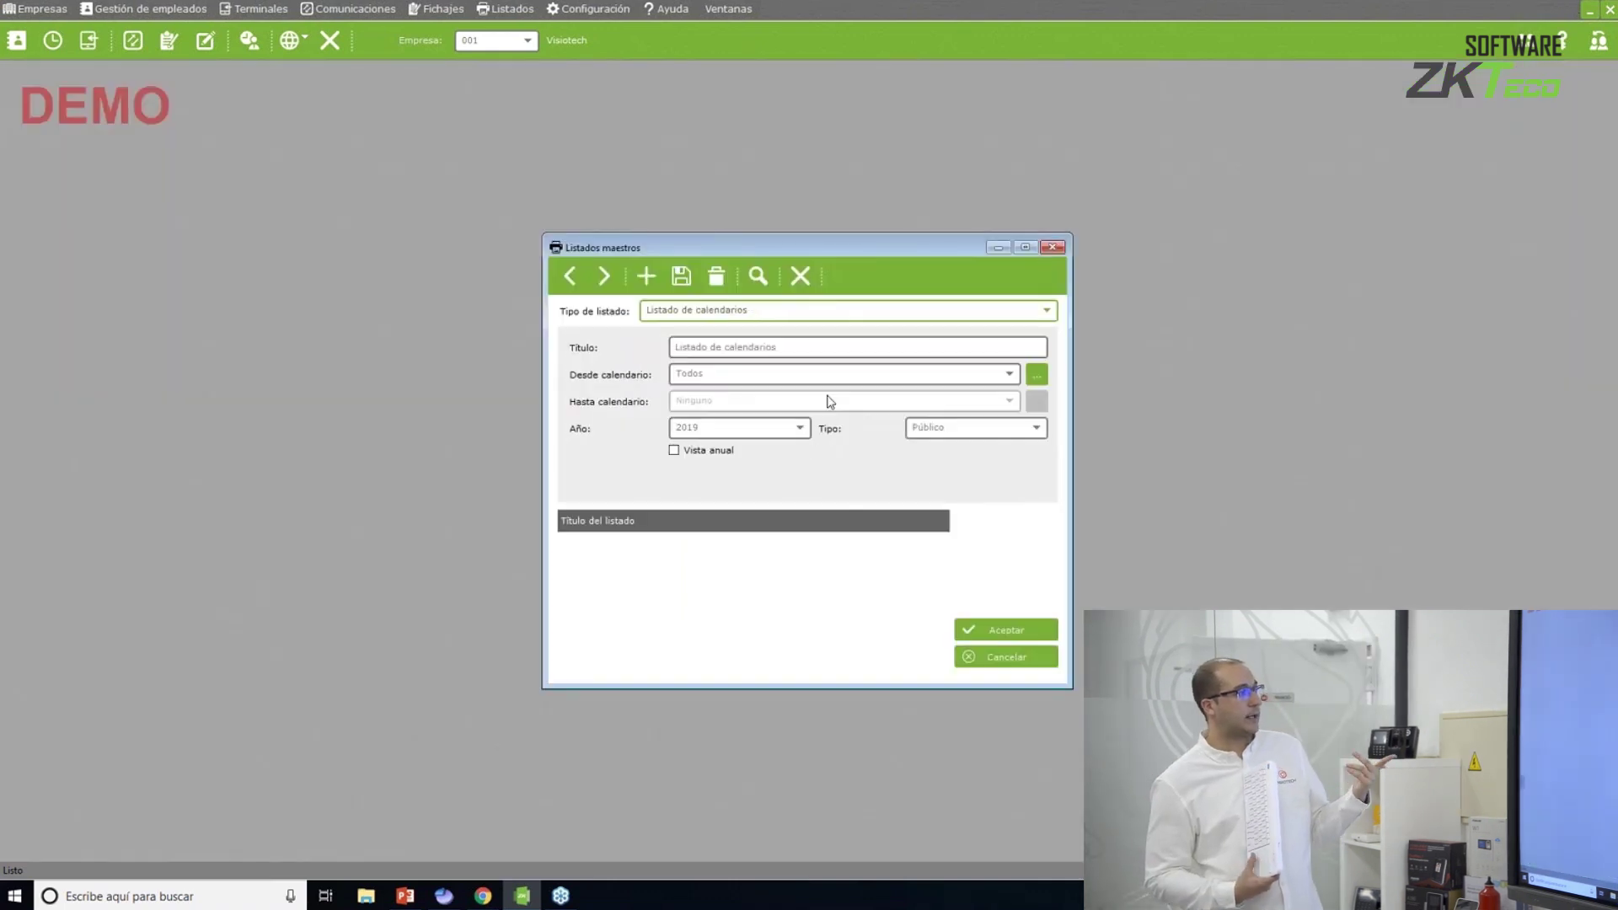
{"action": "left_click", "coordinate": [674, 451]}
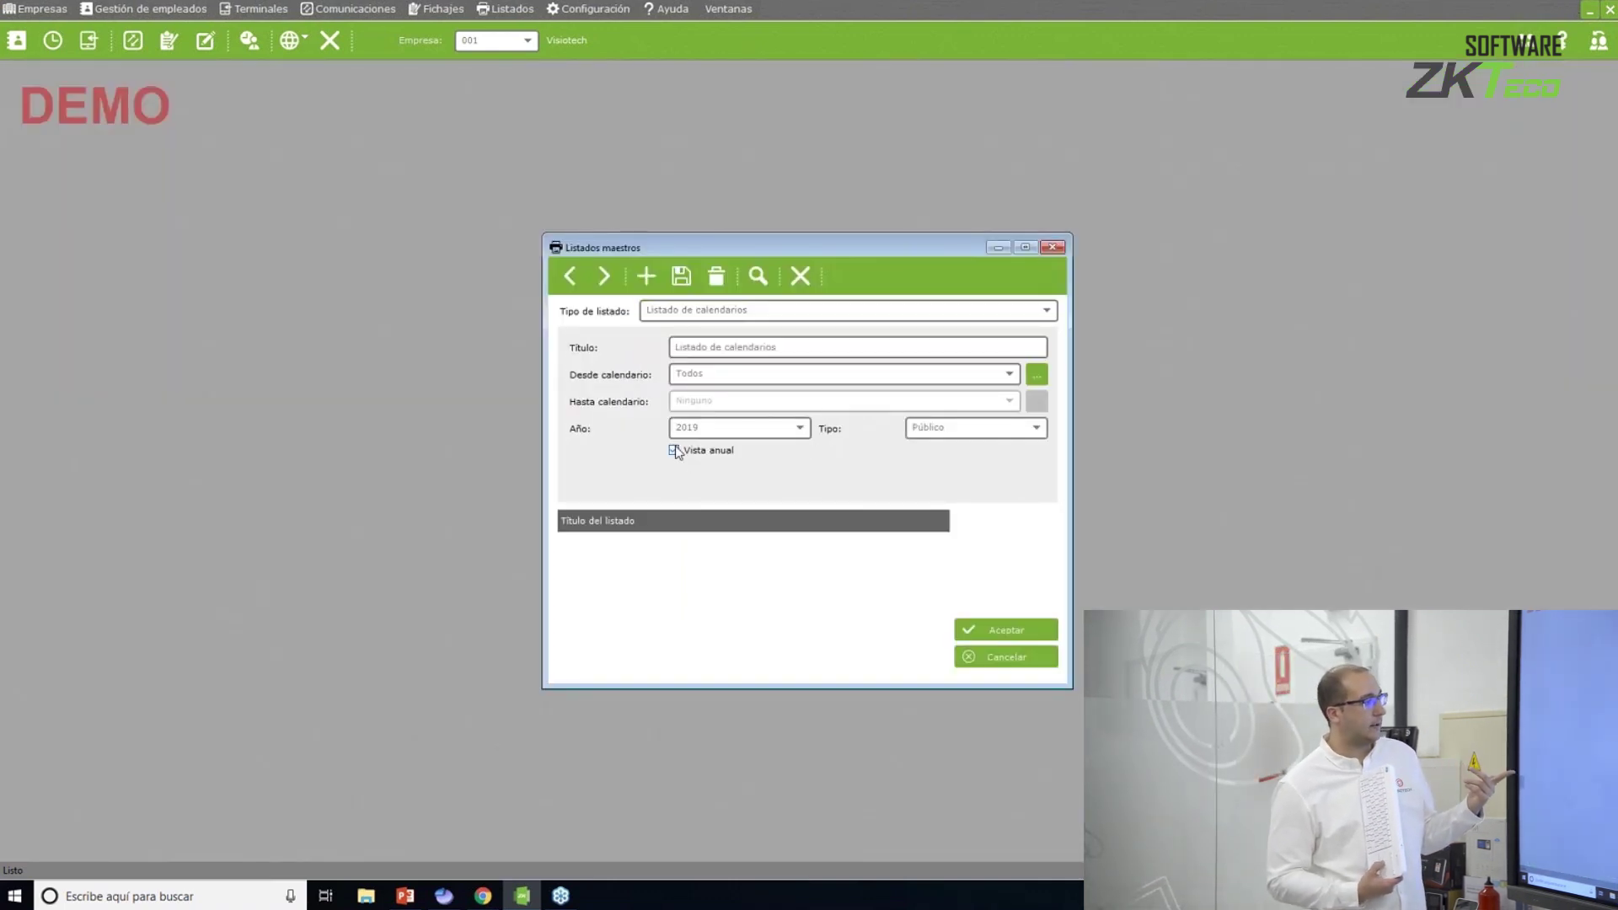
{"action": "left_click", "coordinate": [758, 278]}
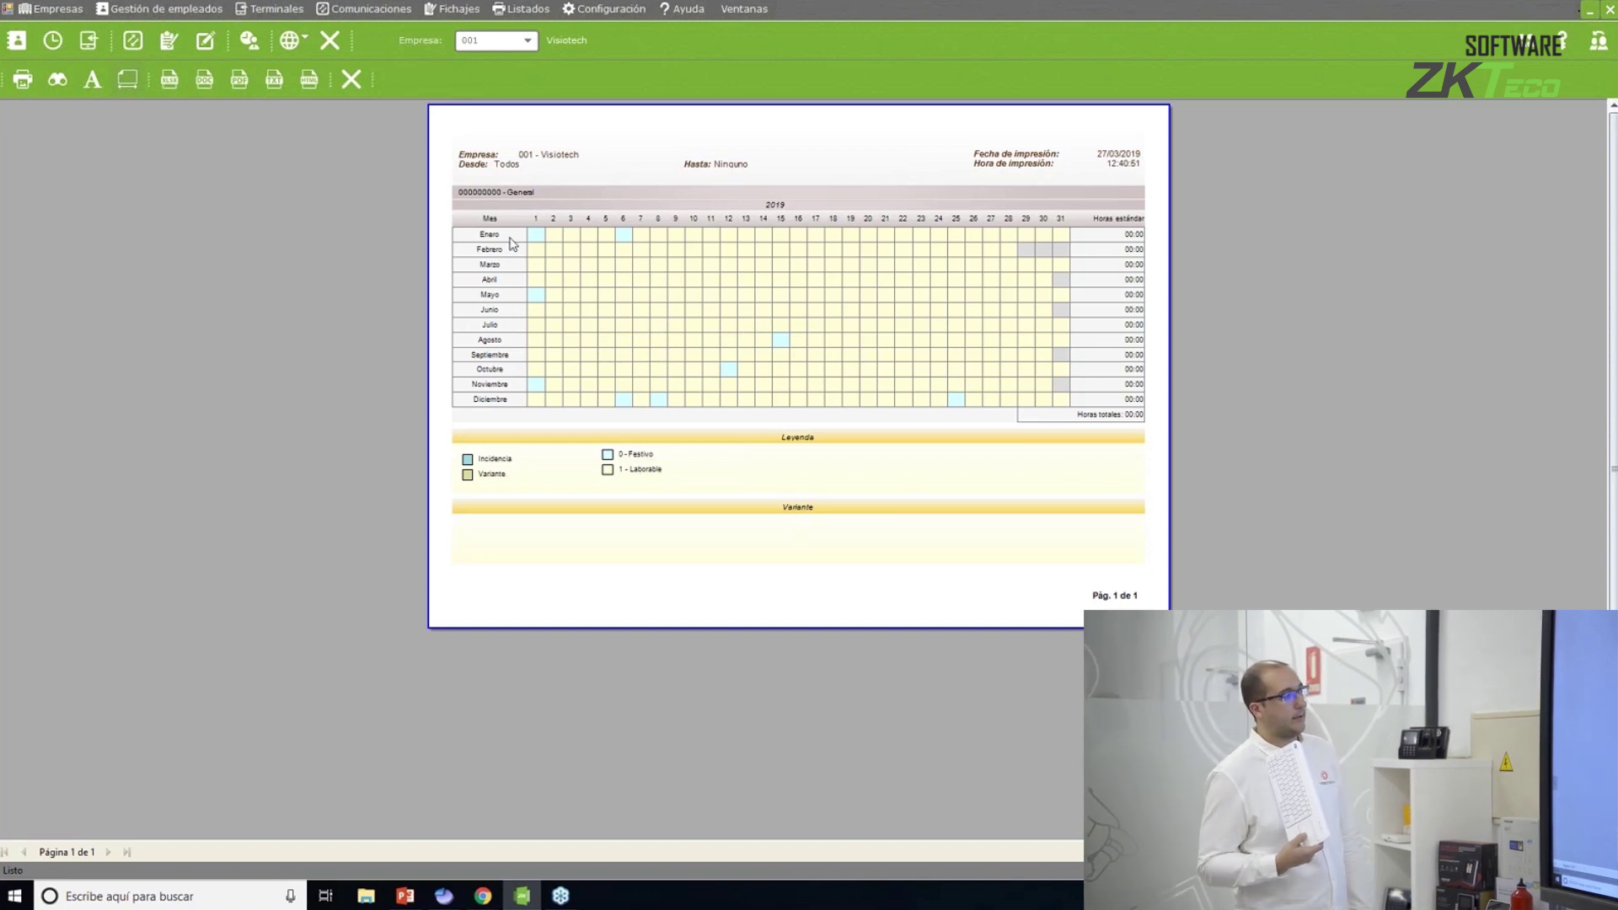
{"action": "left_click", "coordinate": [351, 80]}
Switch the master listing to Listado de horarios and examine which custom columns can be added to it.
{"action": "left_click", "coordinate": [726, 317]}
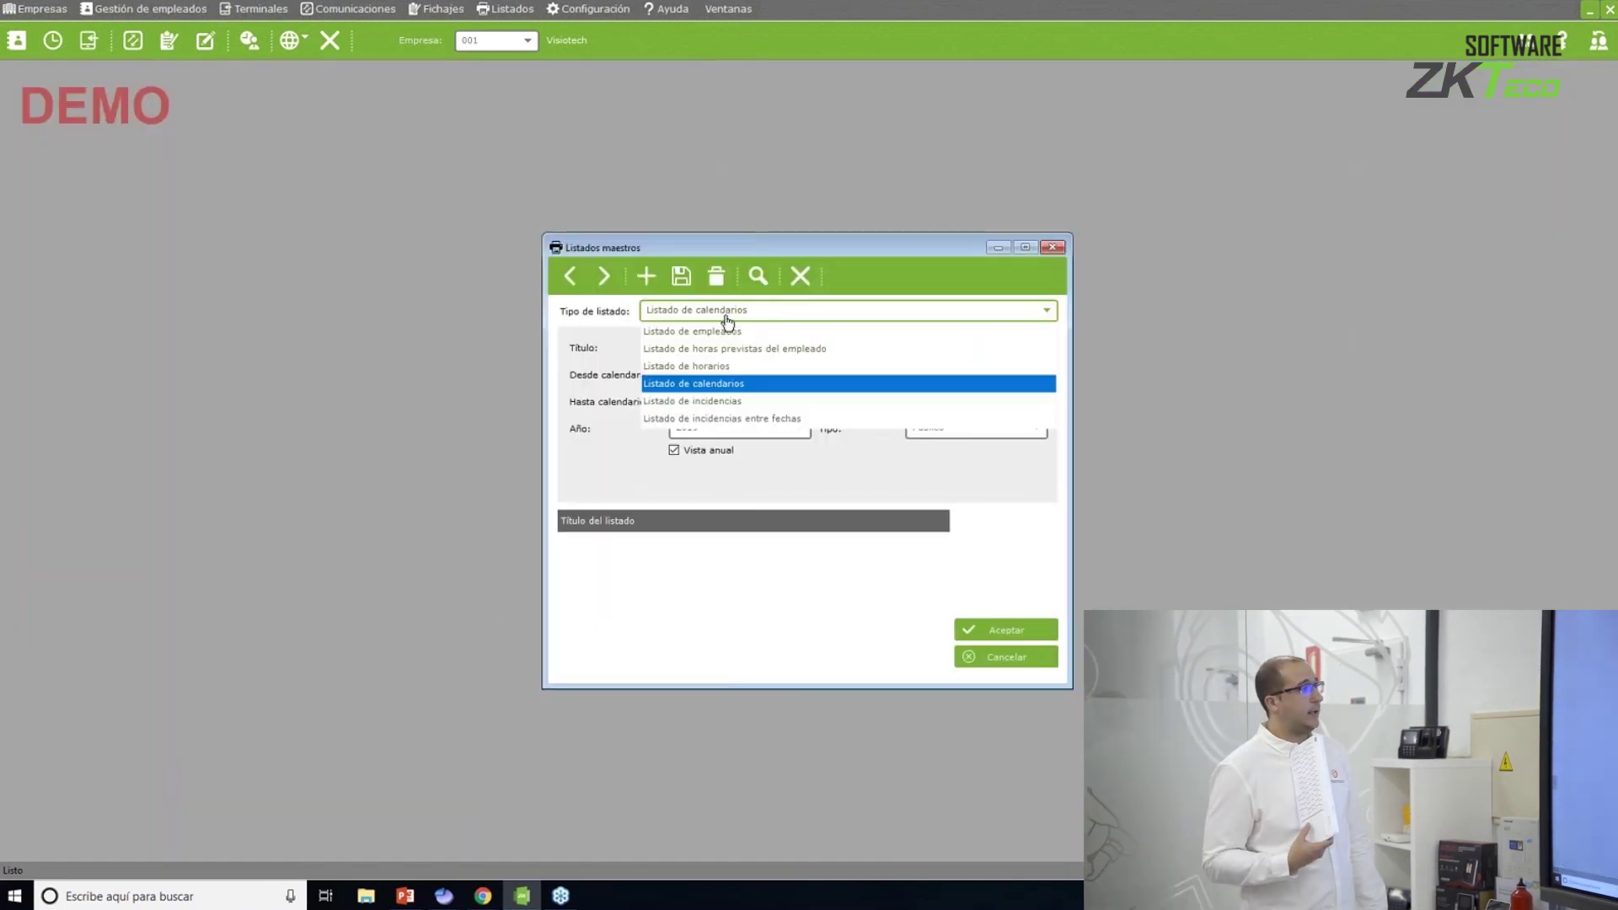
{"action": "left_click", "coordinate": [723, 366]}
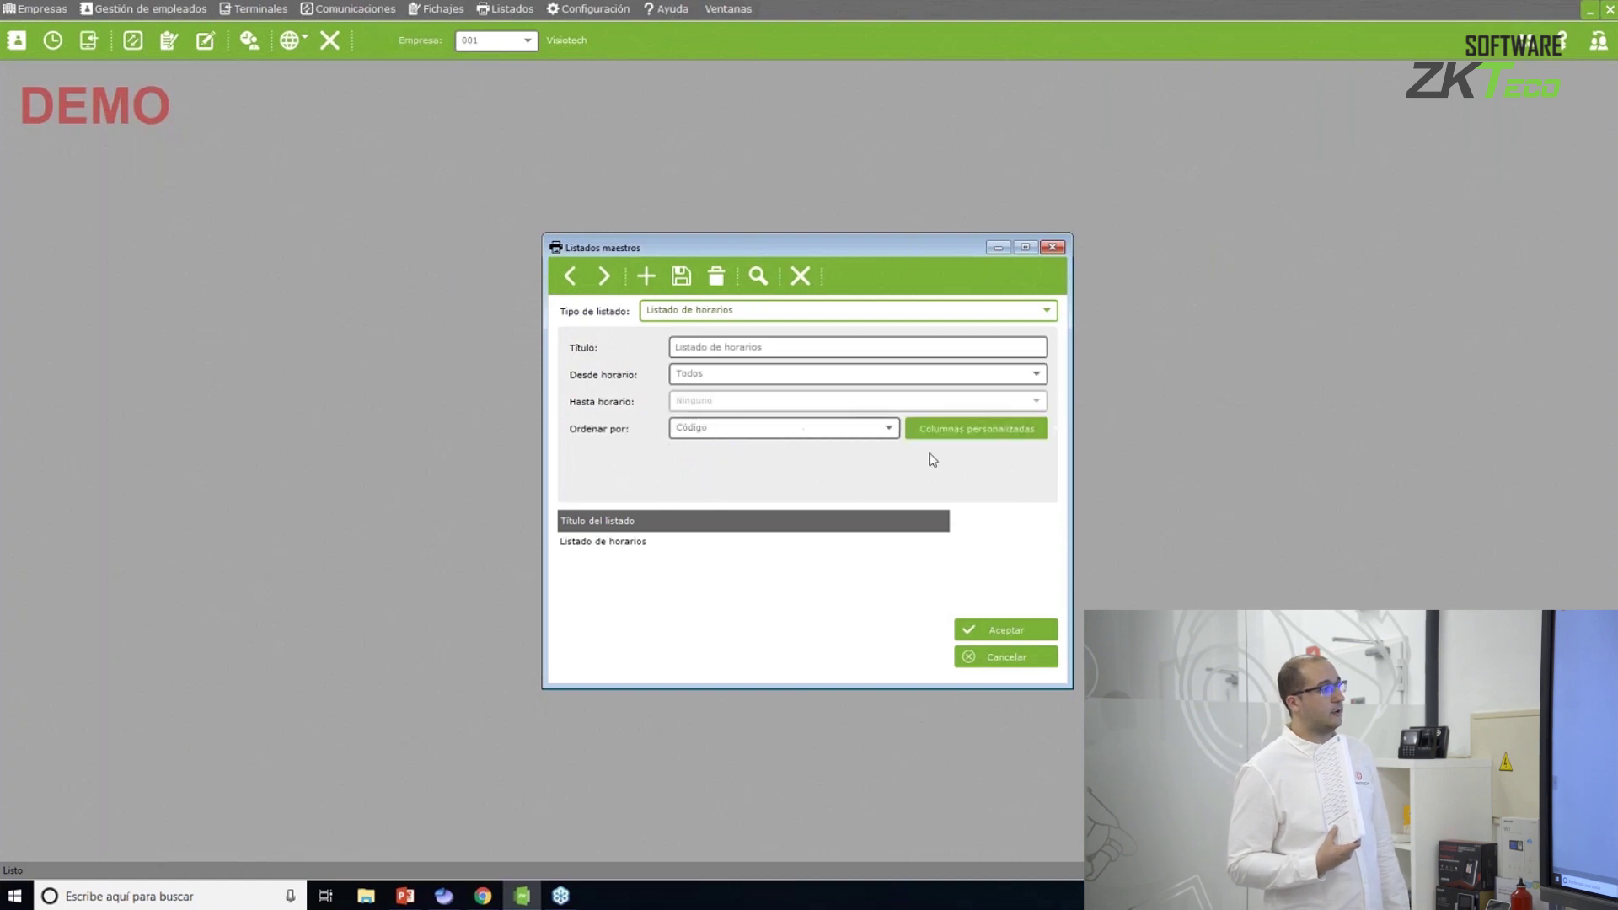
{"action": "left_click", "coordinate": [988, 445]}
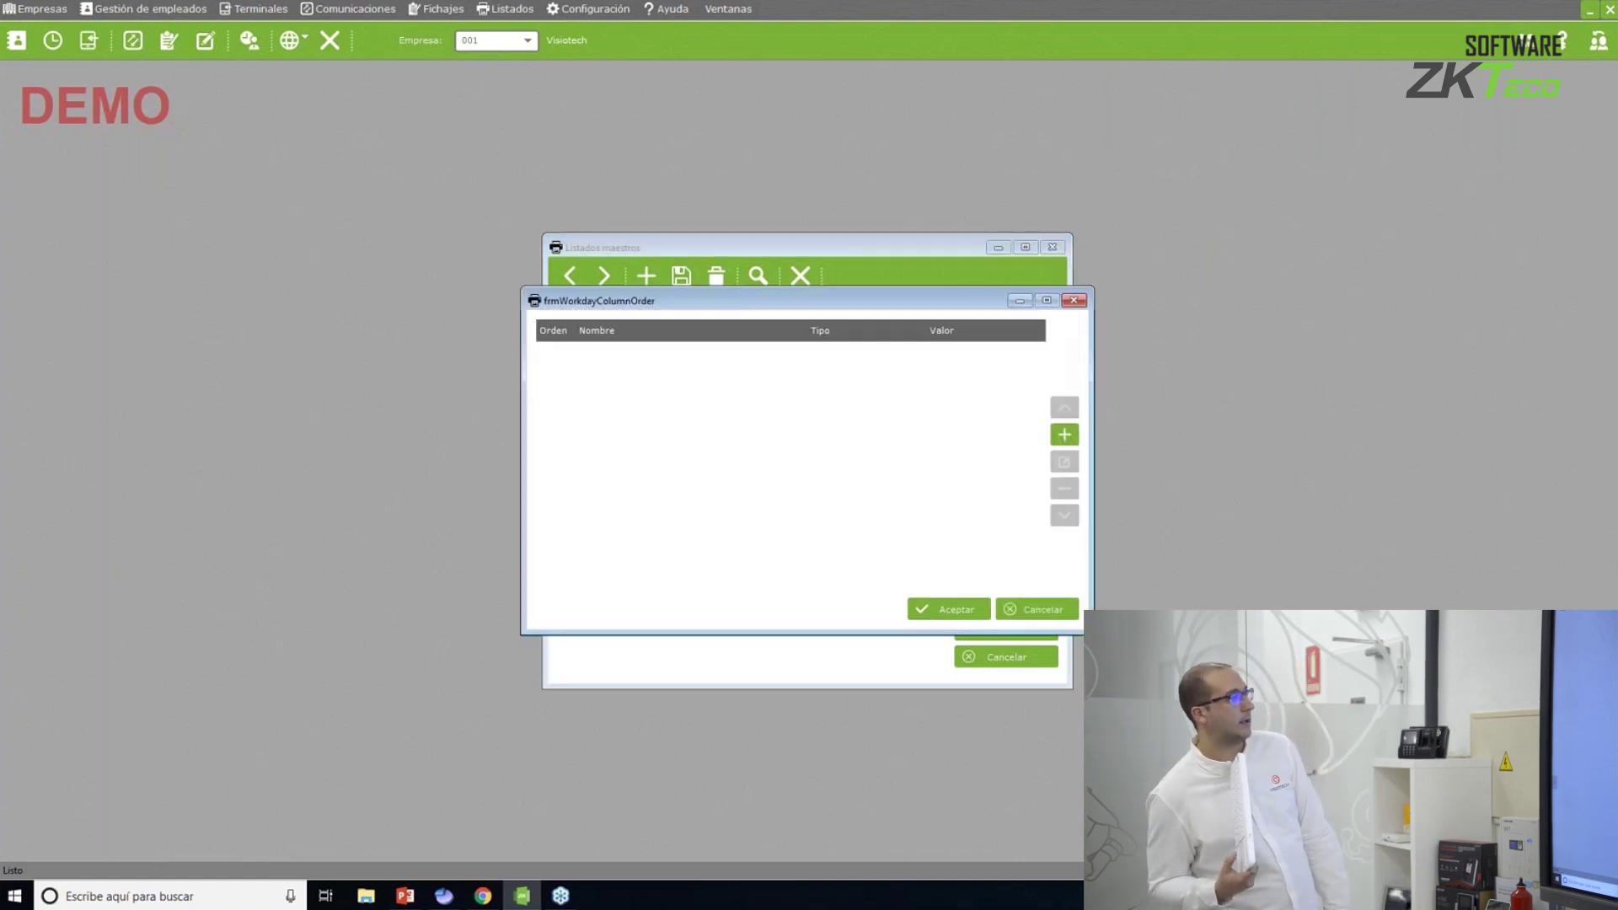
{"action": "left_click", "coordinate": [1067, 437]}
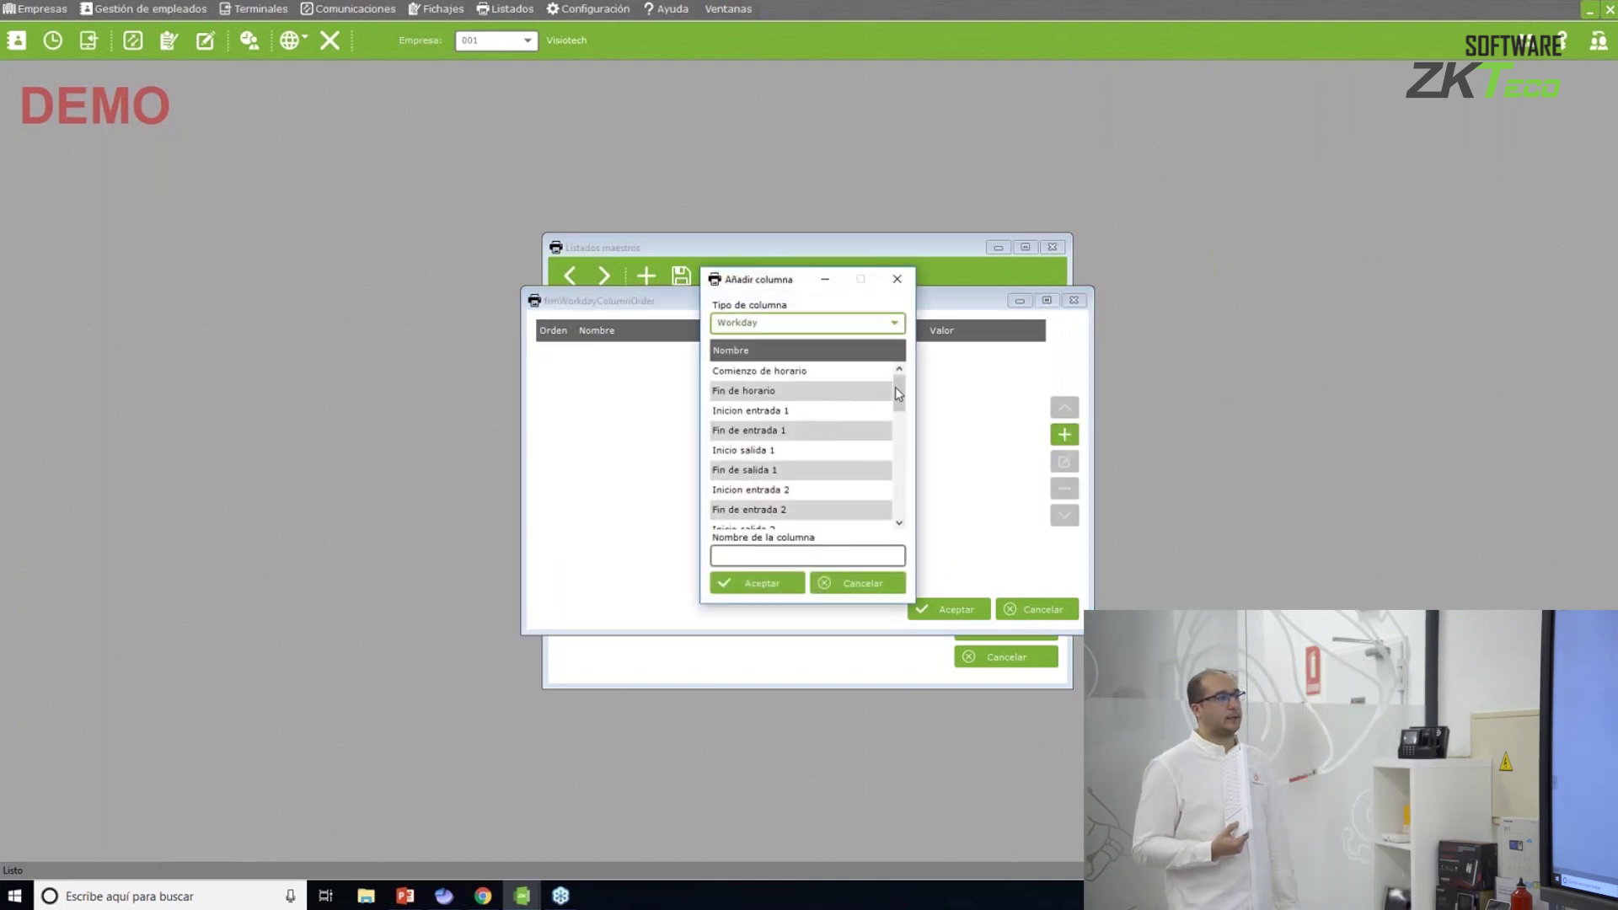
{"action": "left_click_drag", "start_coordinate": [900, 396], "coordinate": [926, 508]}
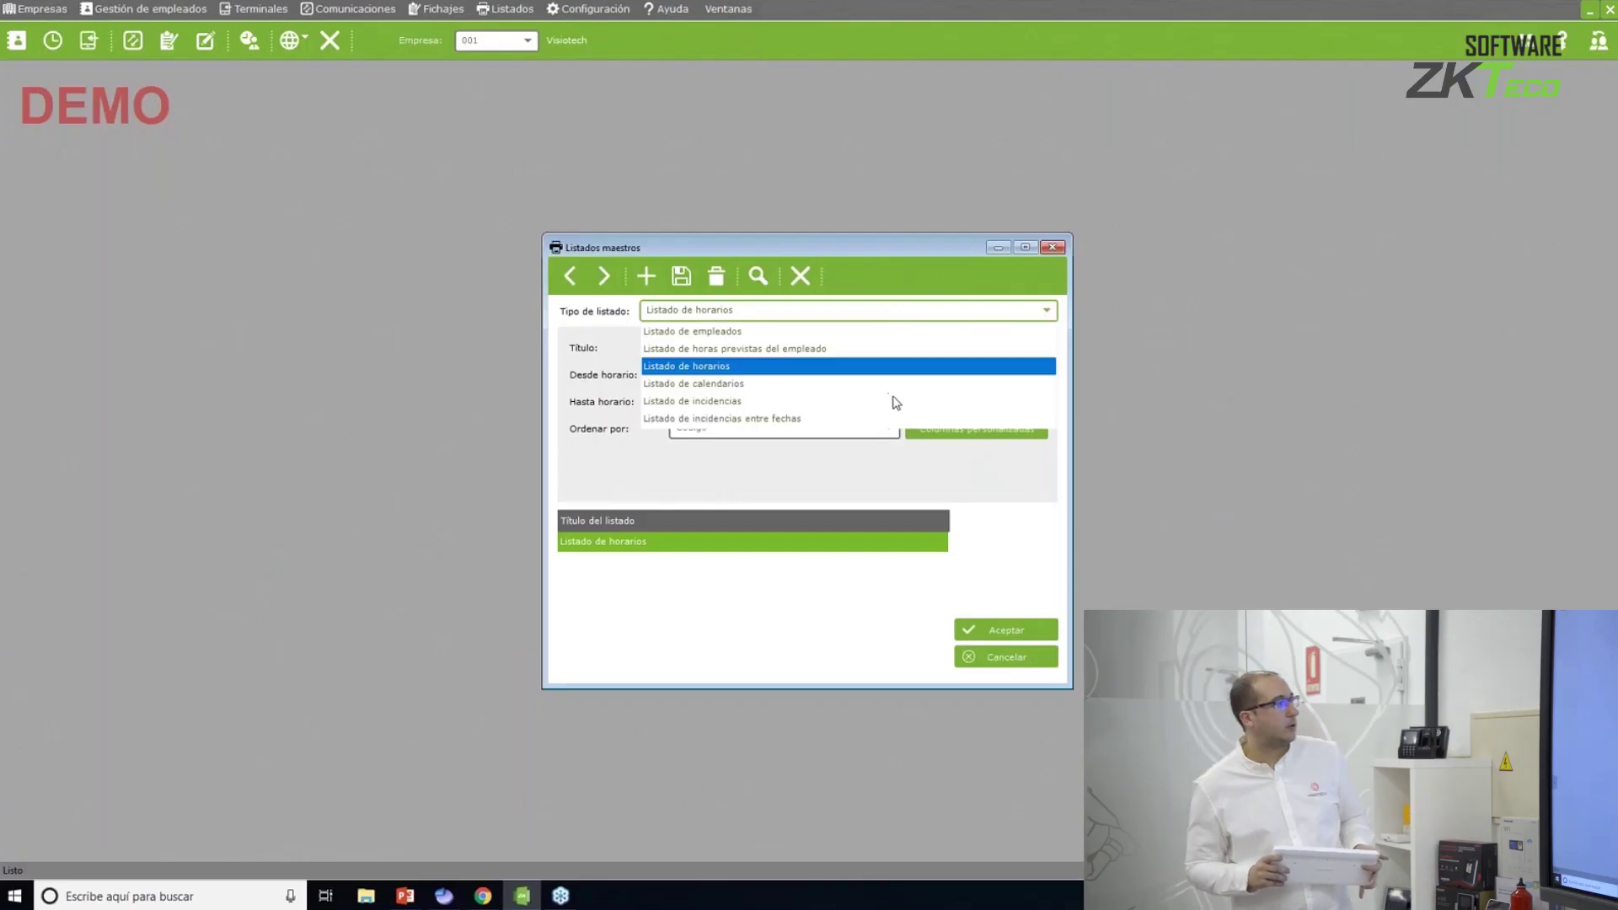
{"action": "key", "text": "Escape"}
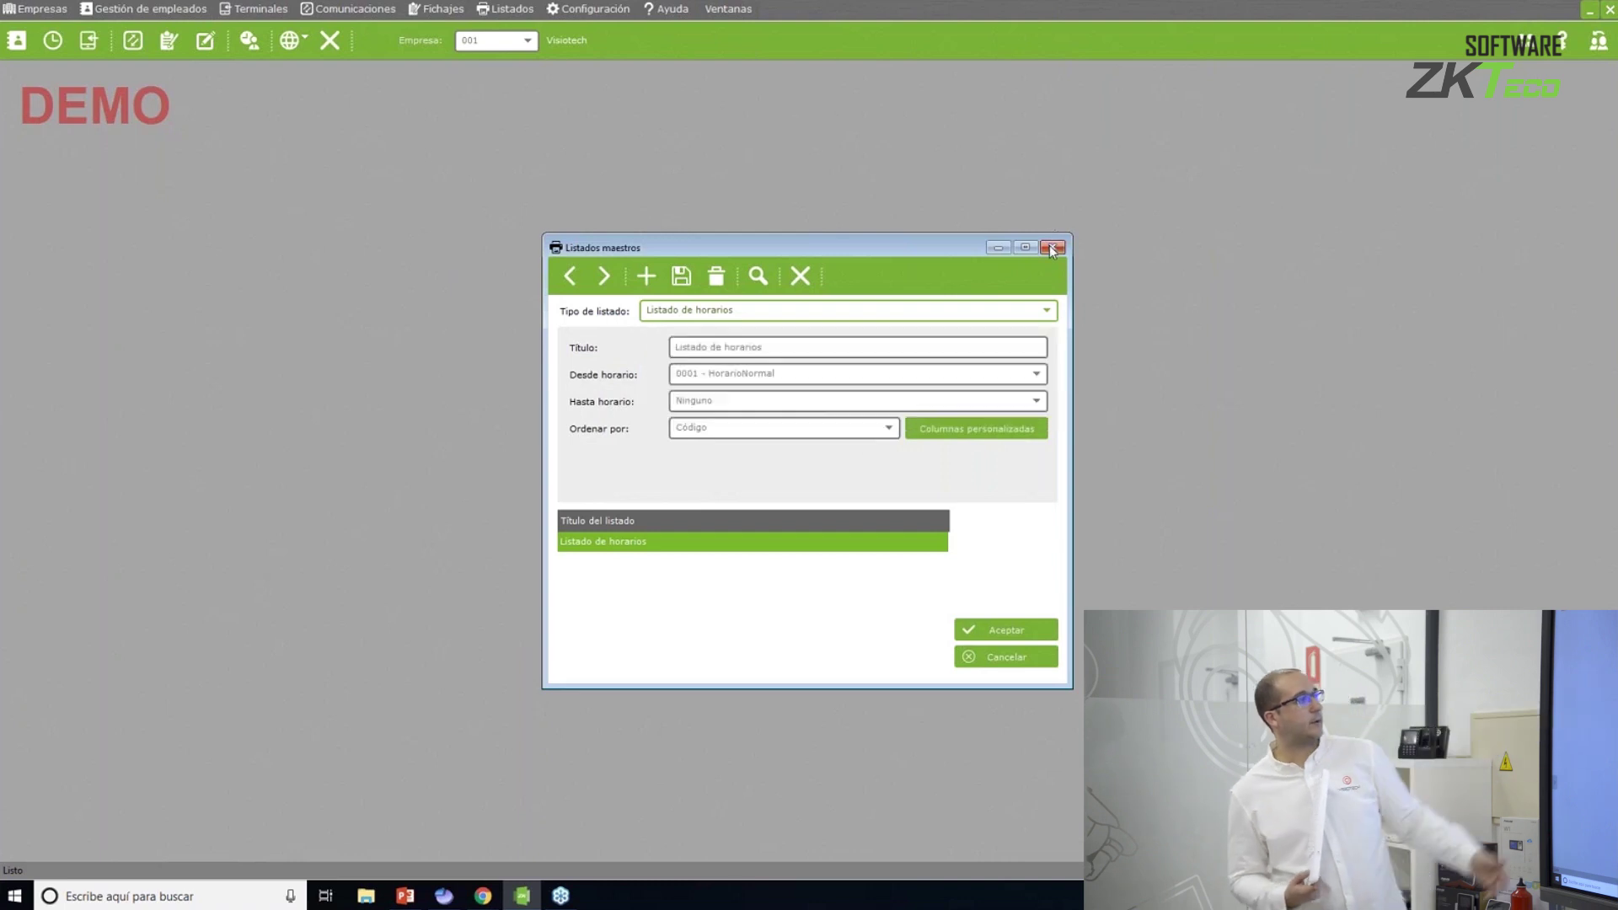
Preview the Listado de histórico general de bolsas con fichajes for March 2019, with the registered employee as both start and end of the range.
{"action": "key", "text": "Escape"}
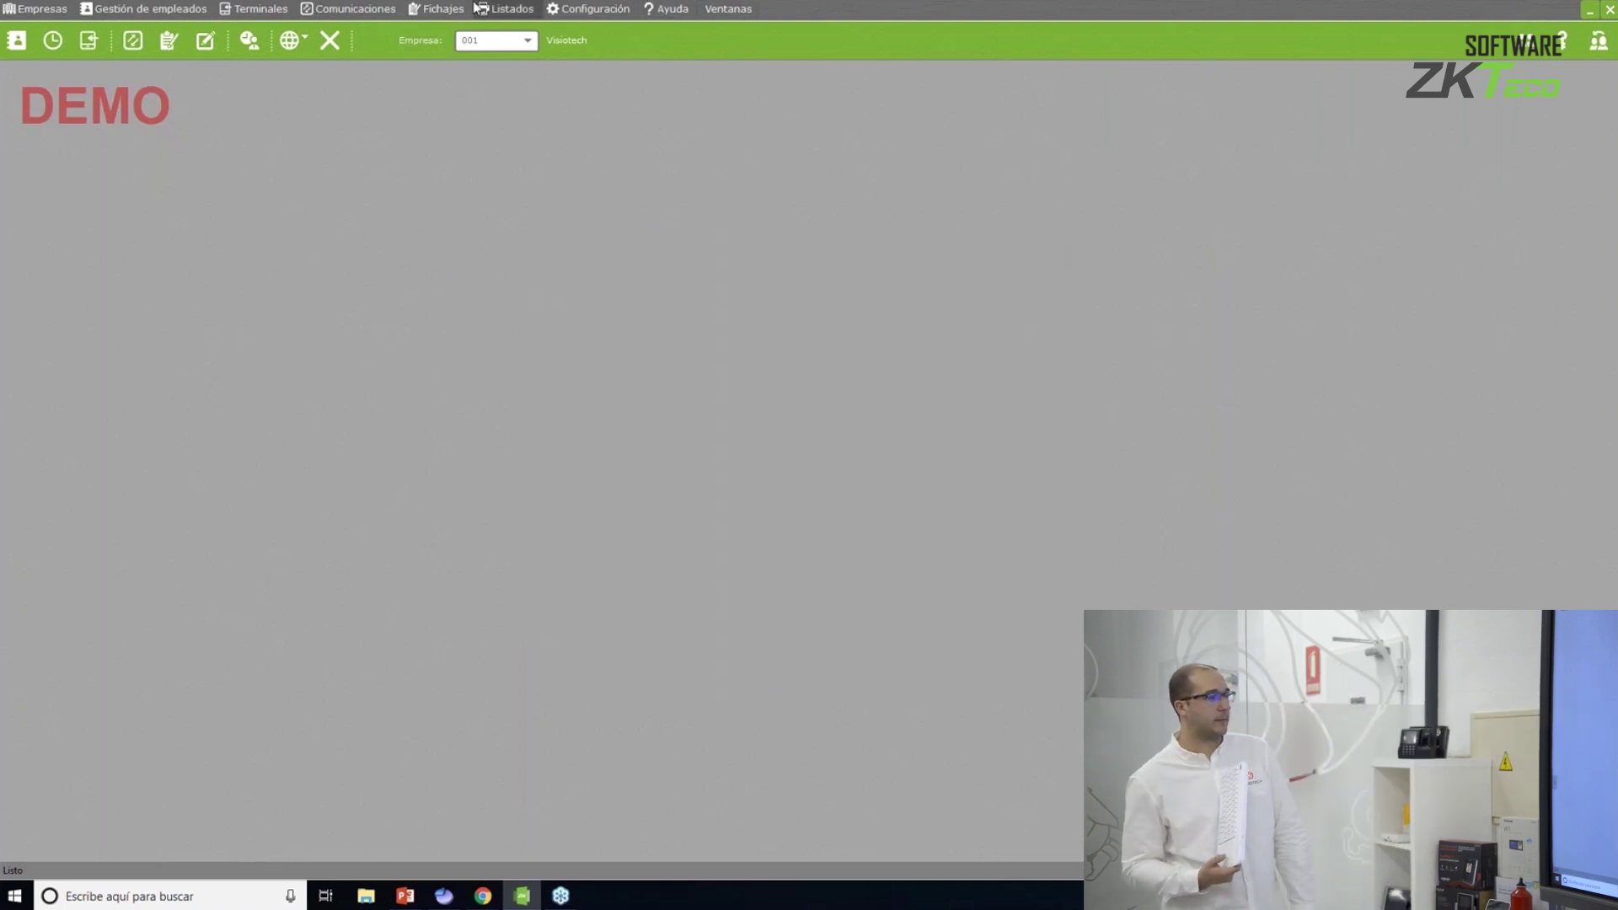
{"action": "left_click", "coordinate": [506, 8]}
{"action": "left_click", "coordinate": [509, 46]}
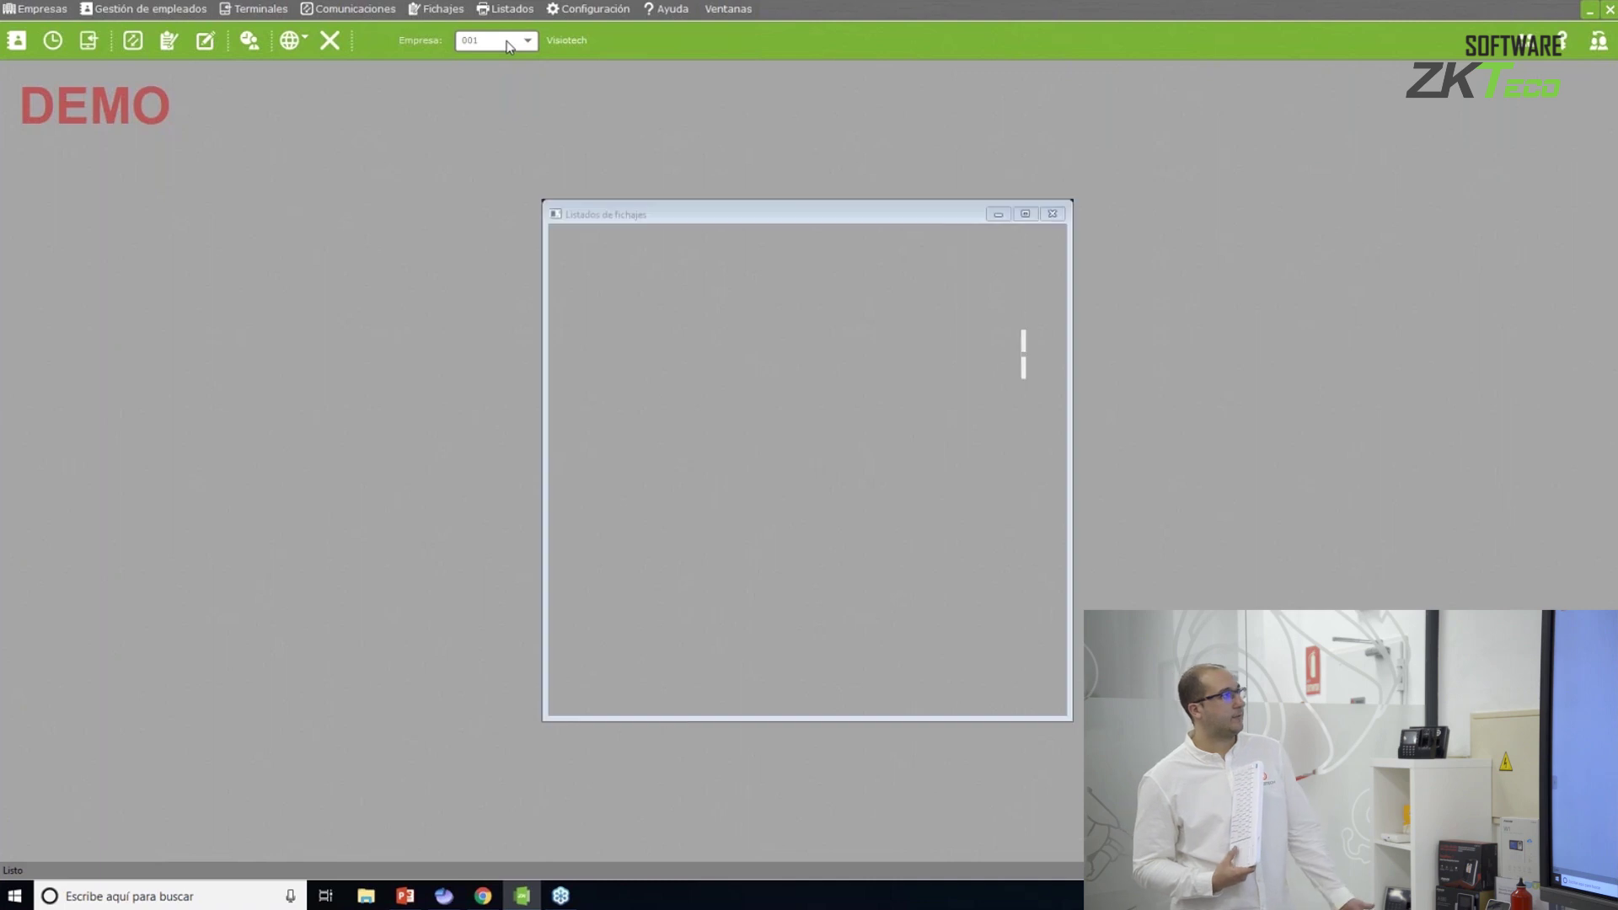
{"action": "left_click", "coordinate": [739, 278]}
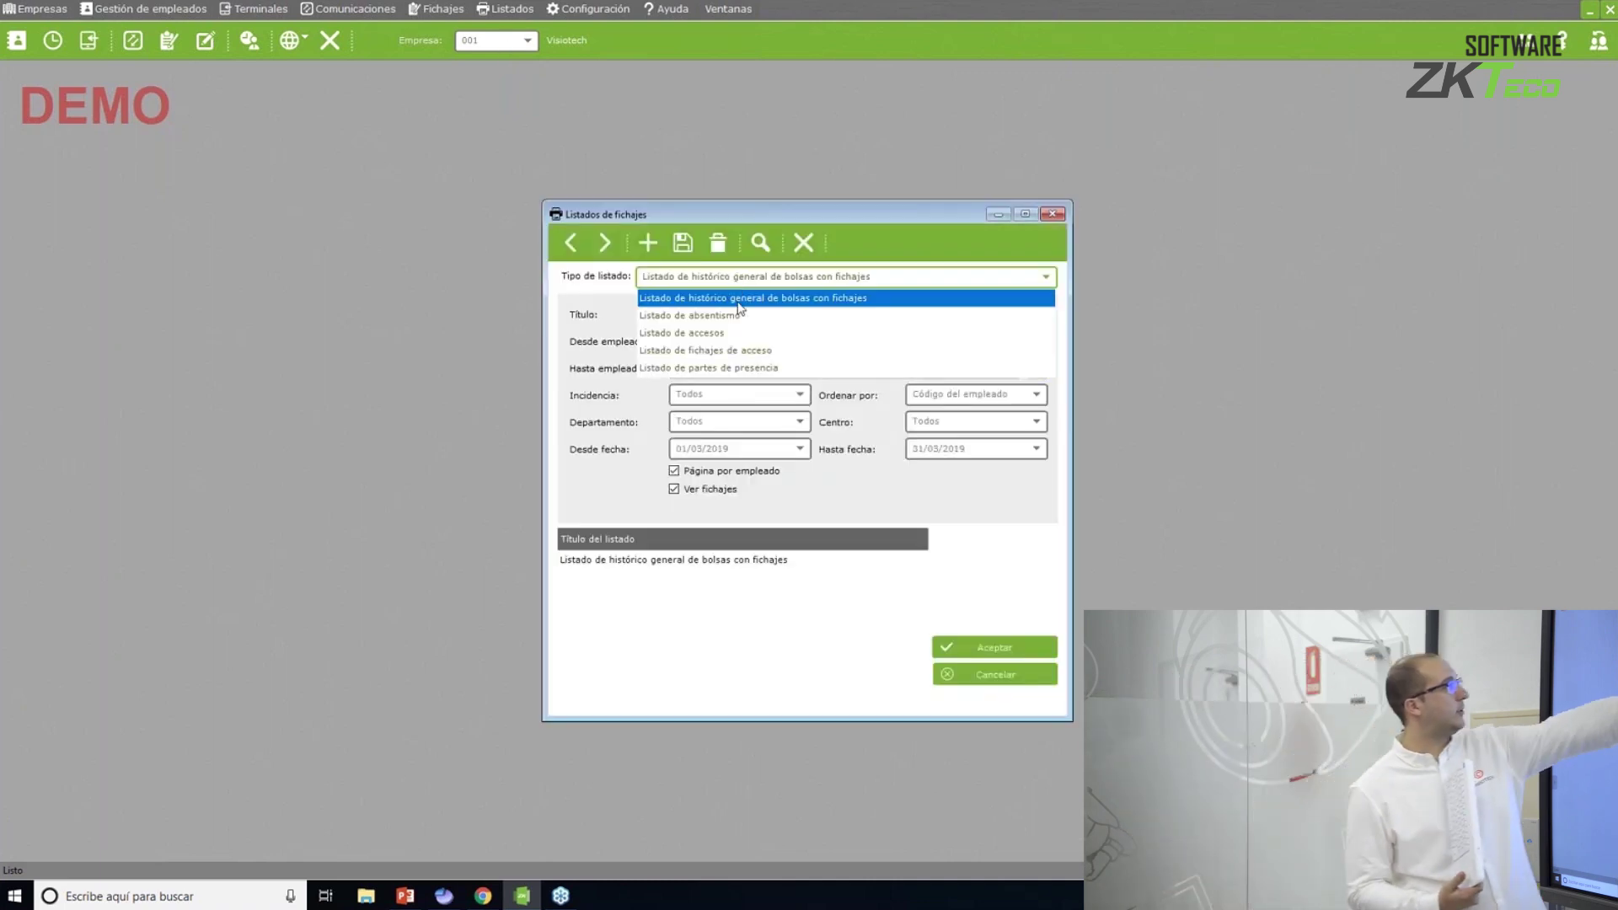
{"action": "left_click", "coordinate": [739, 305]}
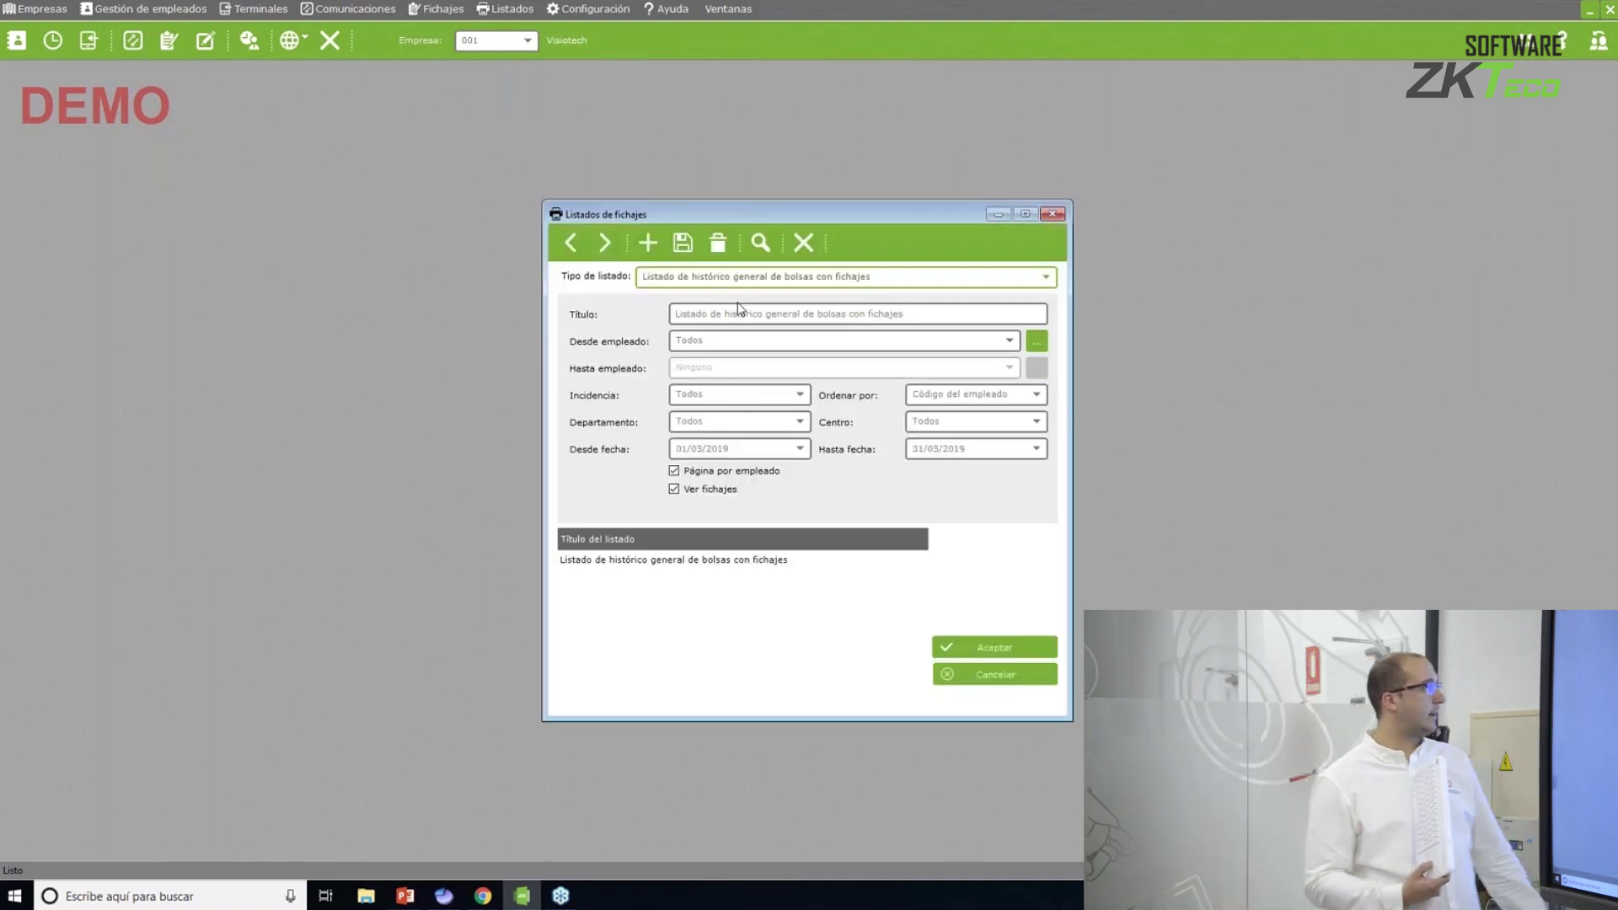
{"action": "left_click", "coordinate": [787, 343]}
{"action": "left_click", "coordinate": [783, 381]}
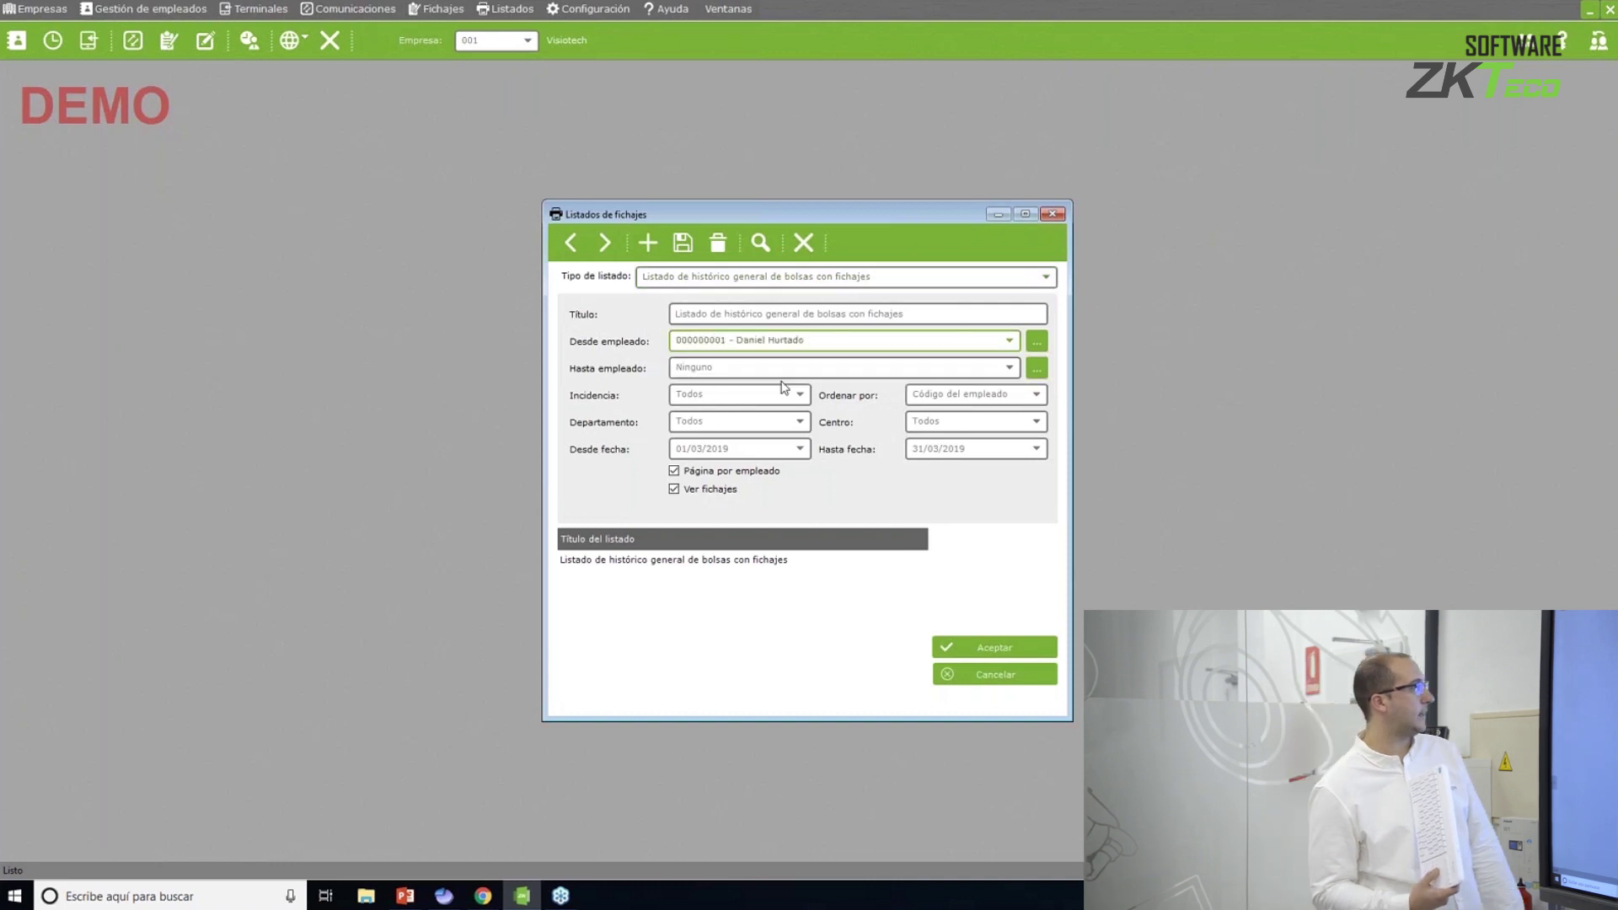
{"action": "left_click", "coordinate": [783, 369]}
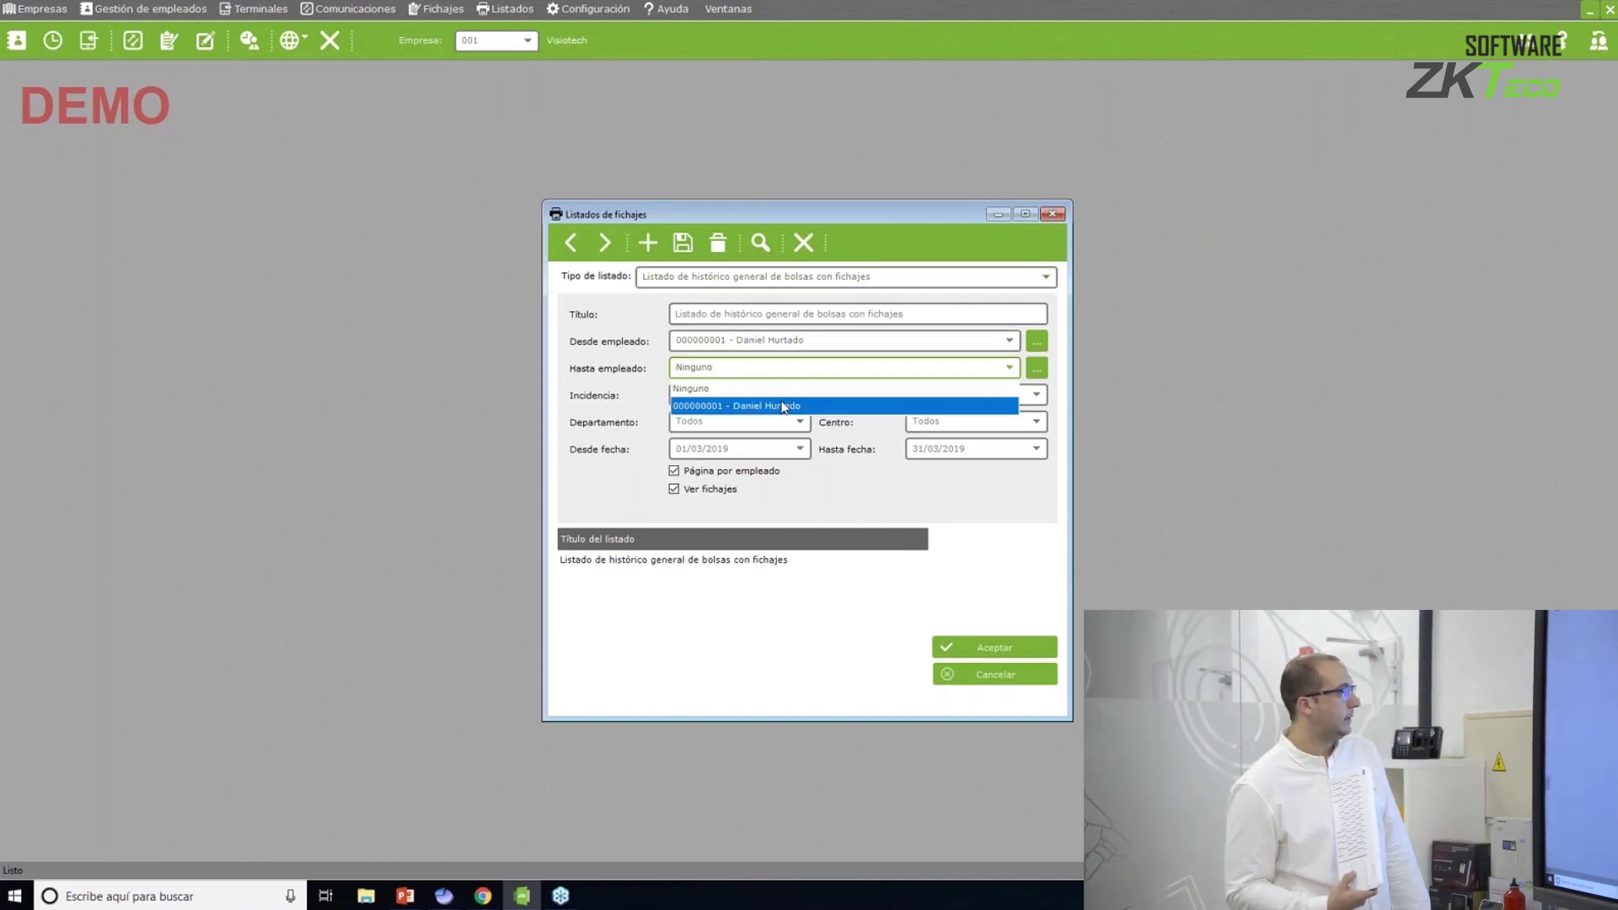
{"action": "left_click", "coordinate": [783, 406]}
{"action": "left_click", "coordinate": [760, 244]}
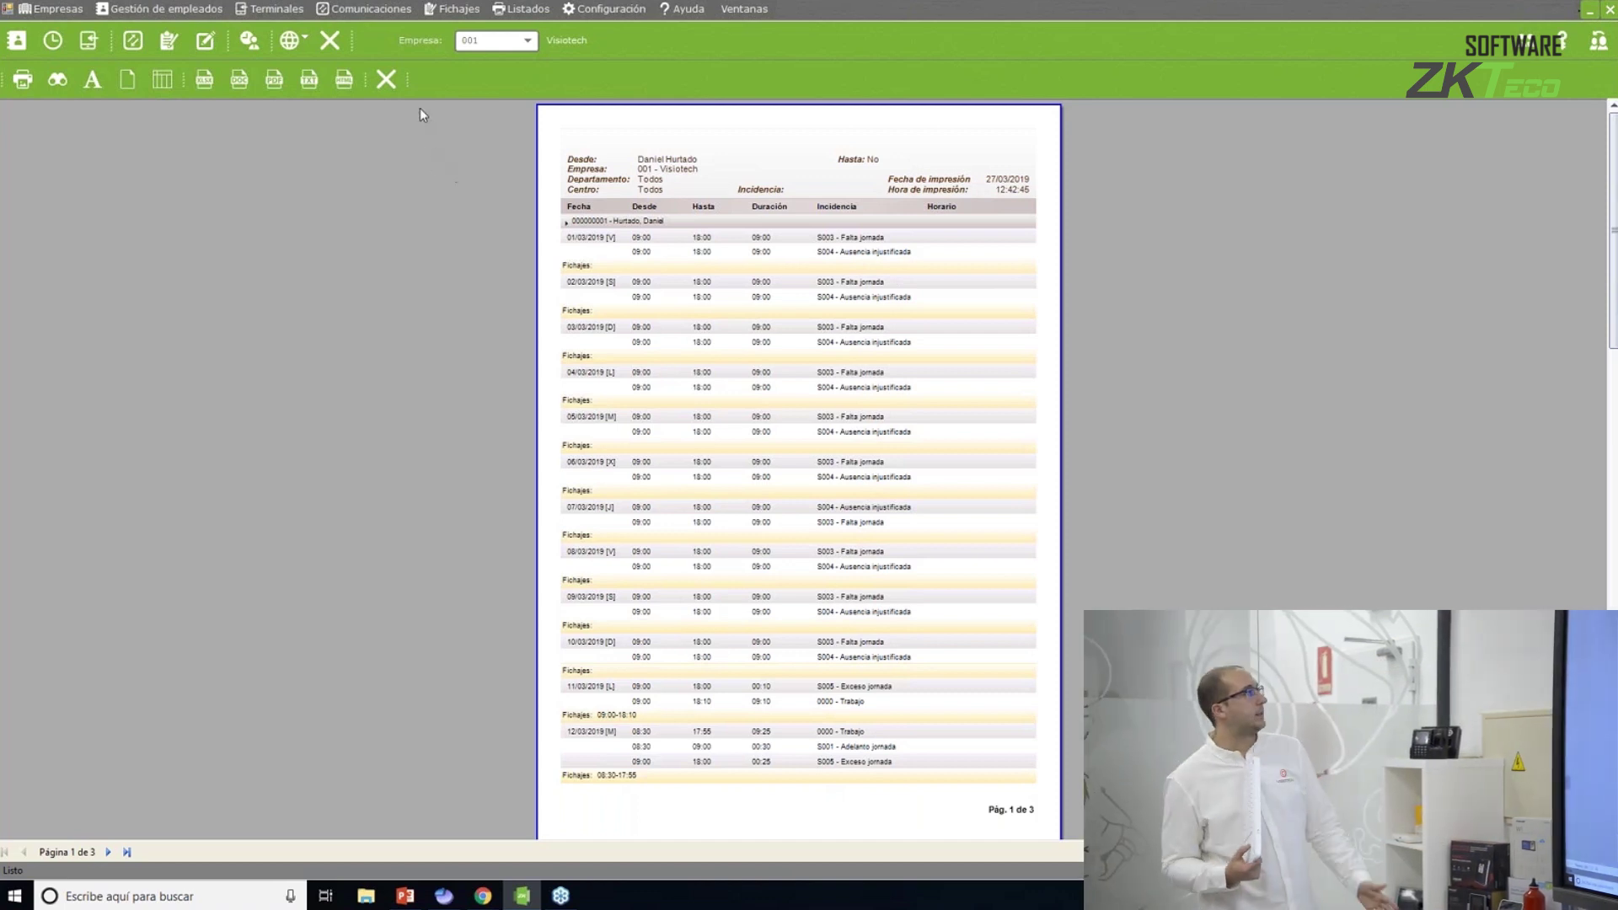
{"action": "left_click", "coordinate": [385, 82]}
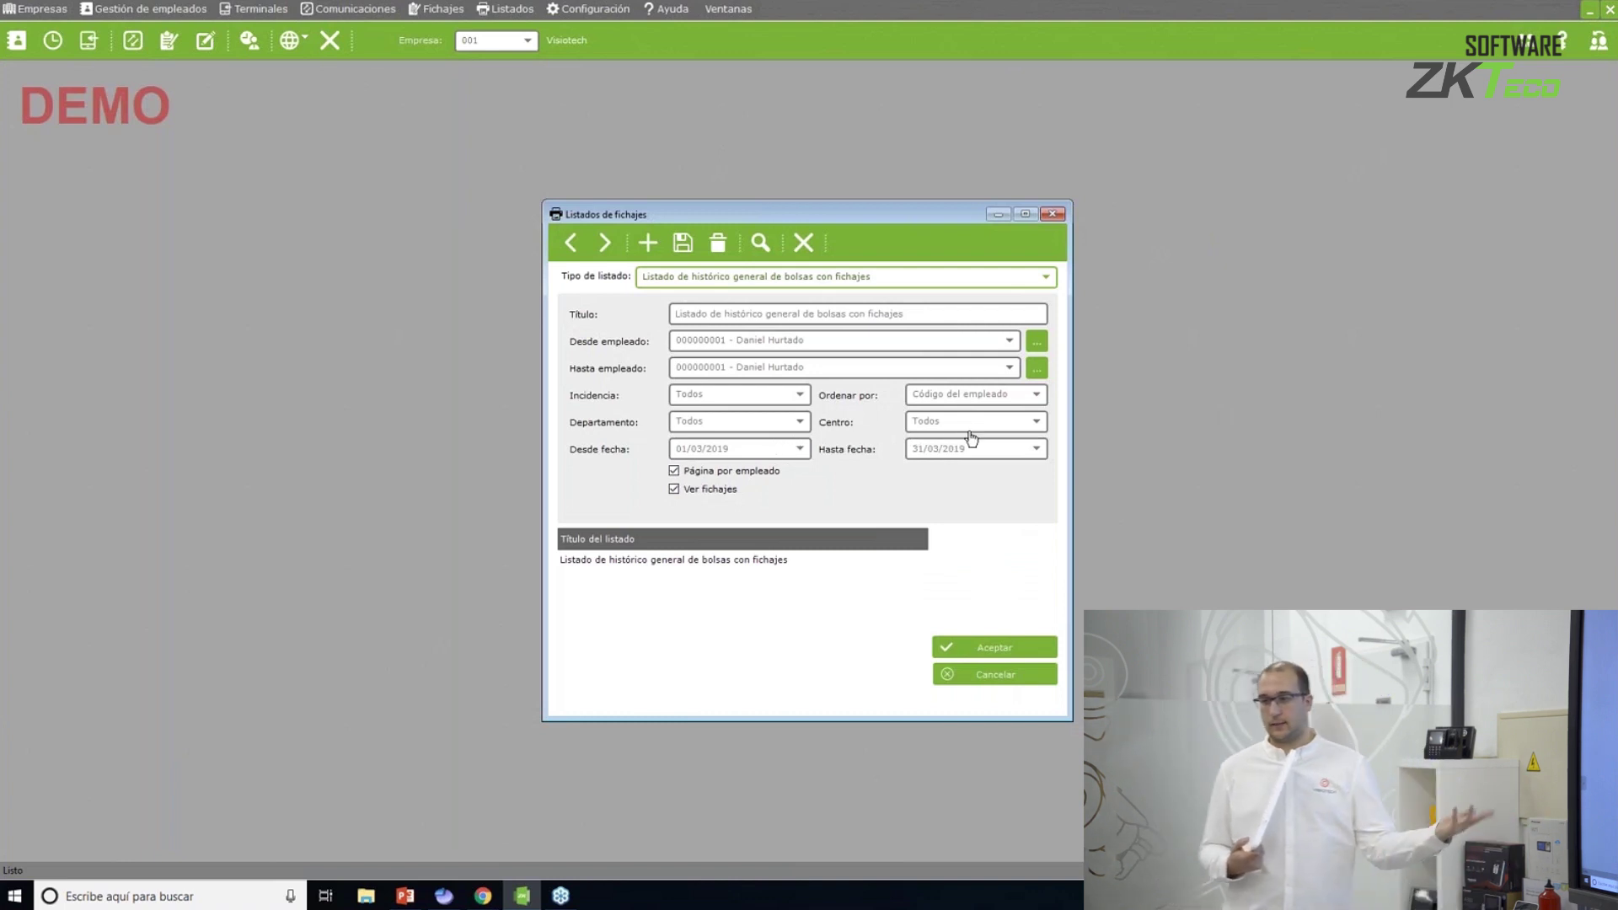
Switch the clock-in listing to Listado de partes de presencia and enable weekly and monthly totals (Totalizar semanalmente, Totalizar mensualmente).
{"action": "left_click", "coordinate": [958, 281]}
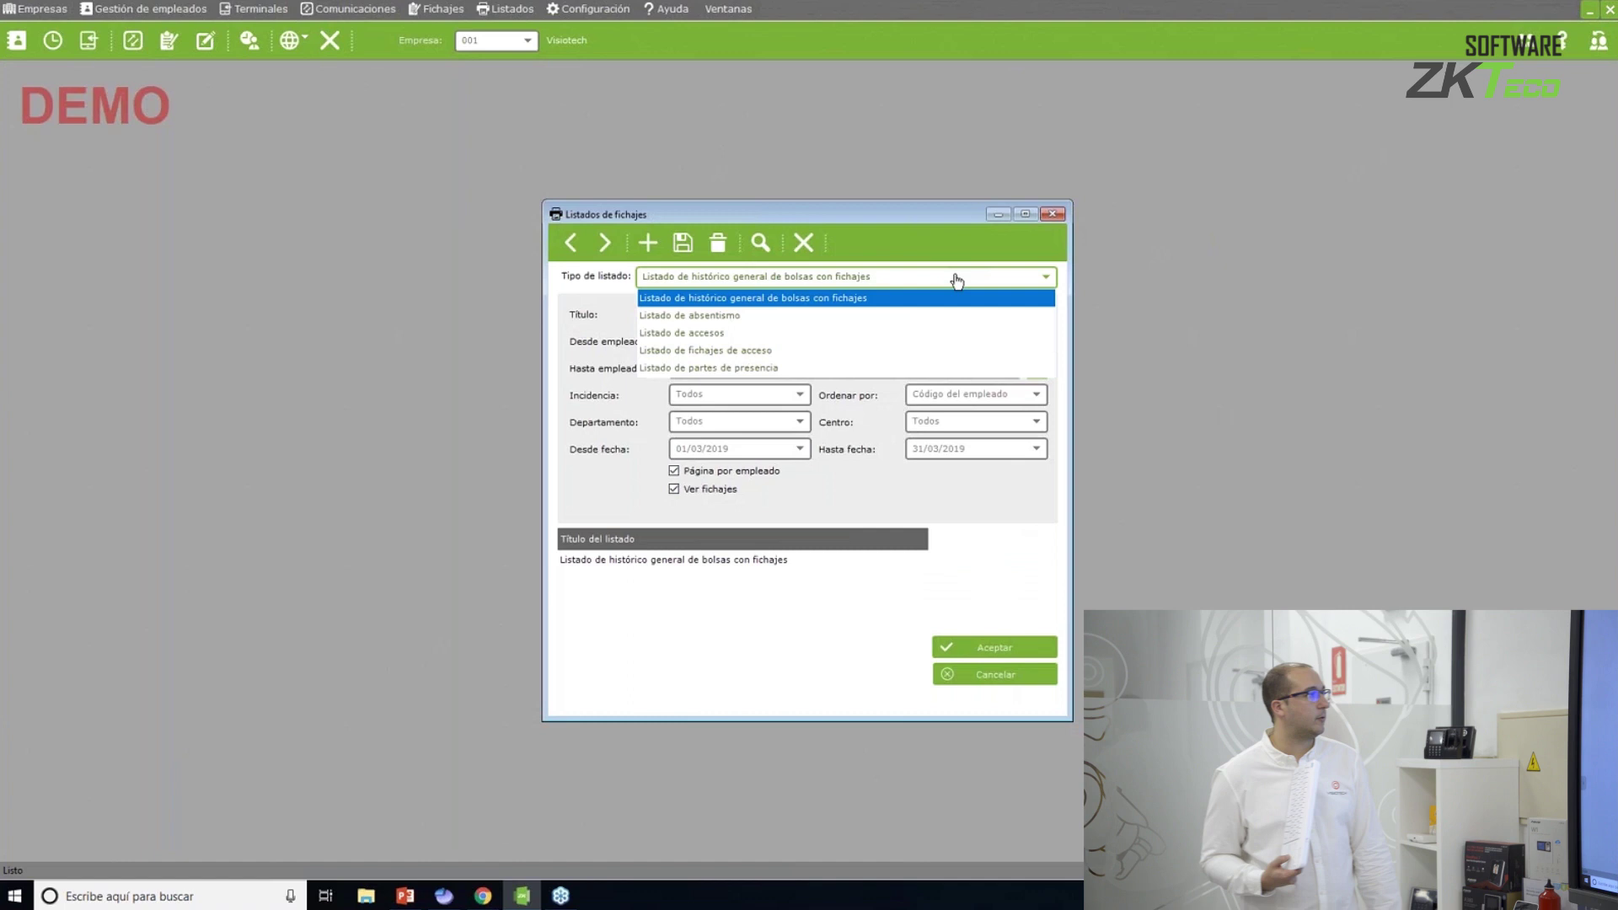
{"action": "left_click", "coordinate": [804, 370]}
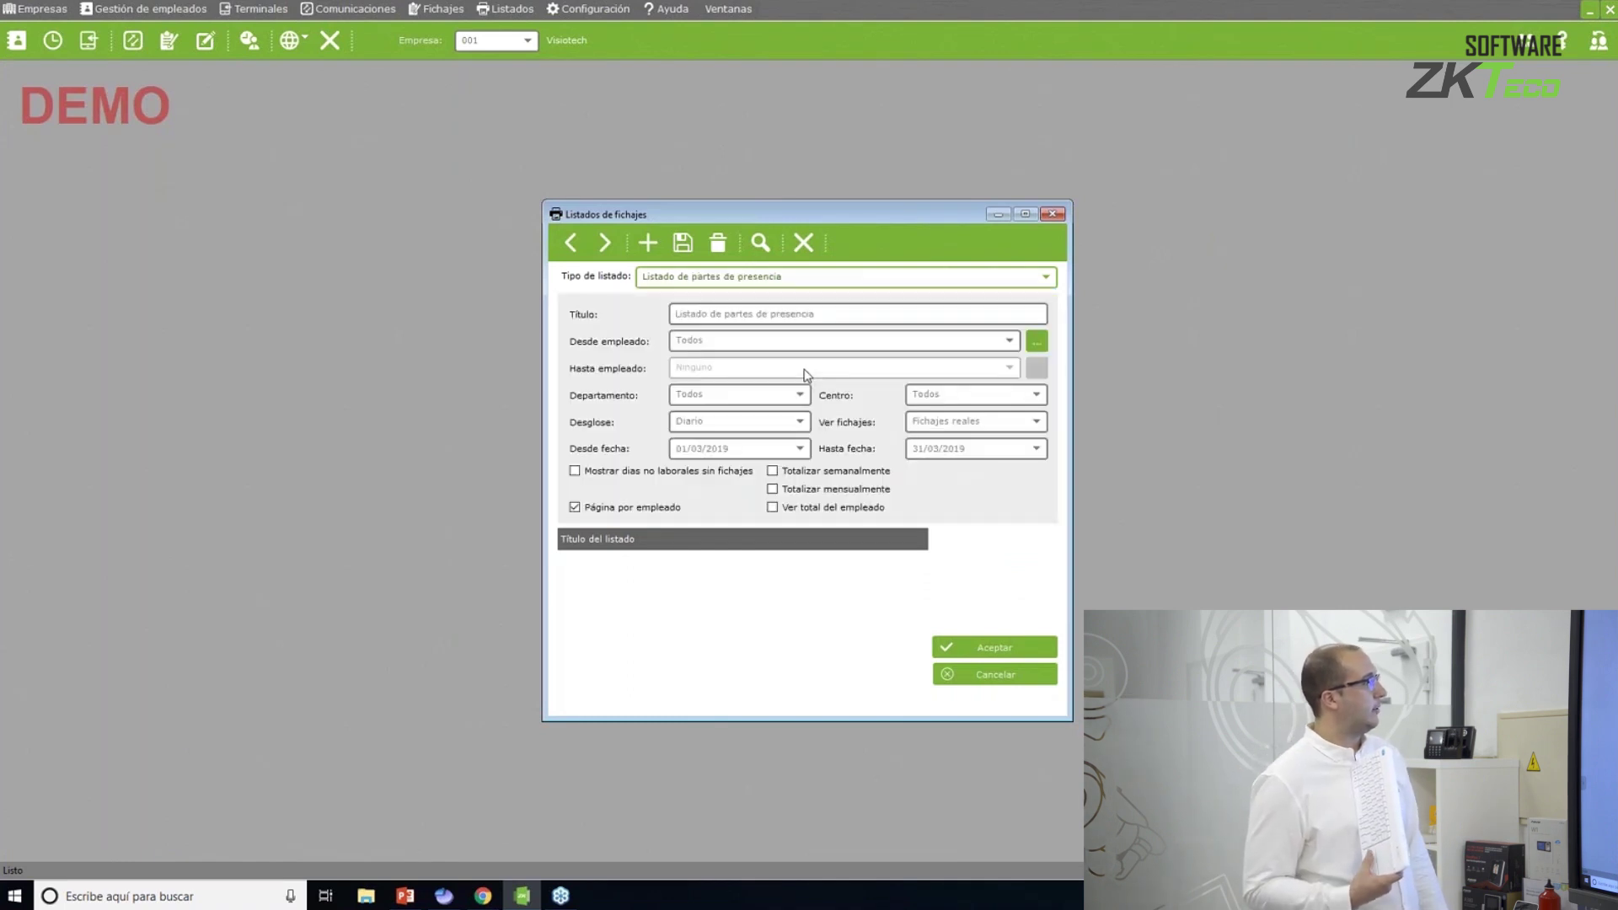
{"action": "left_click", "coordinate": [772, 470]}
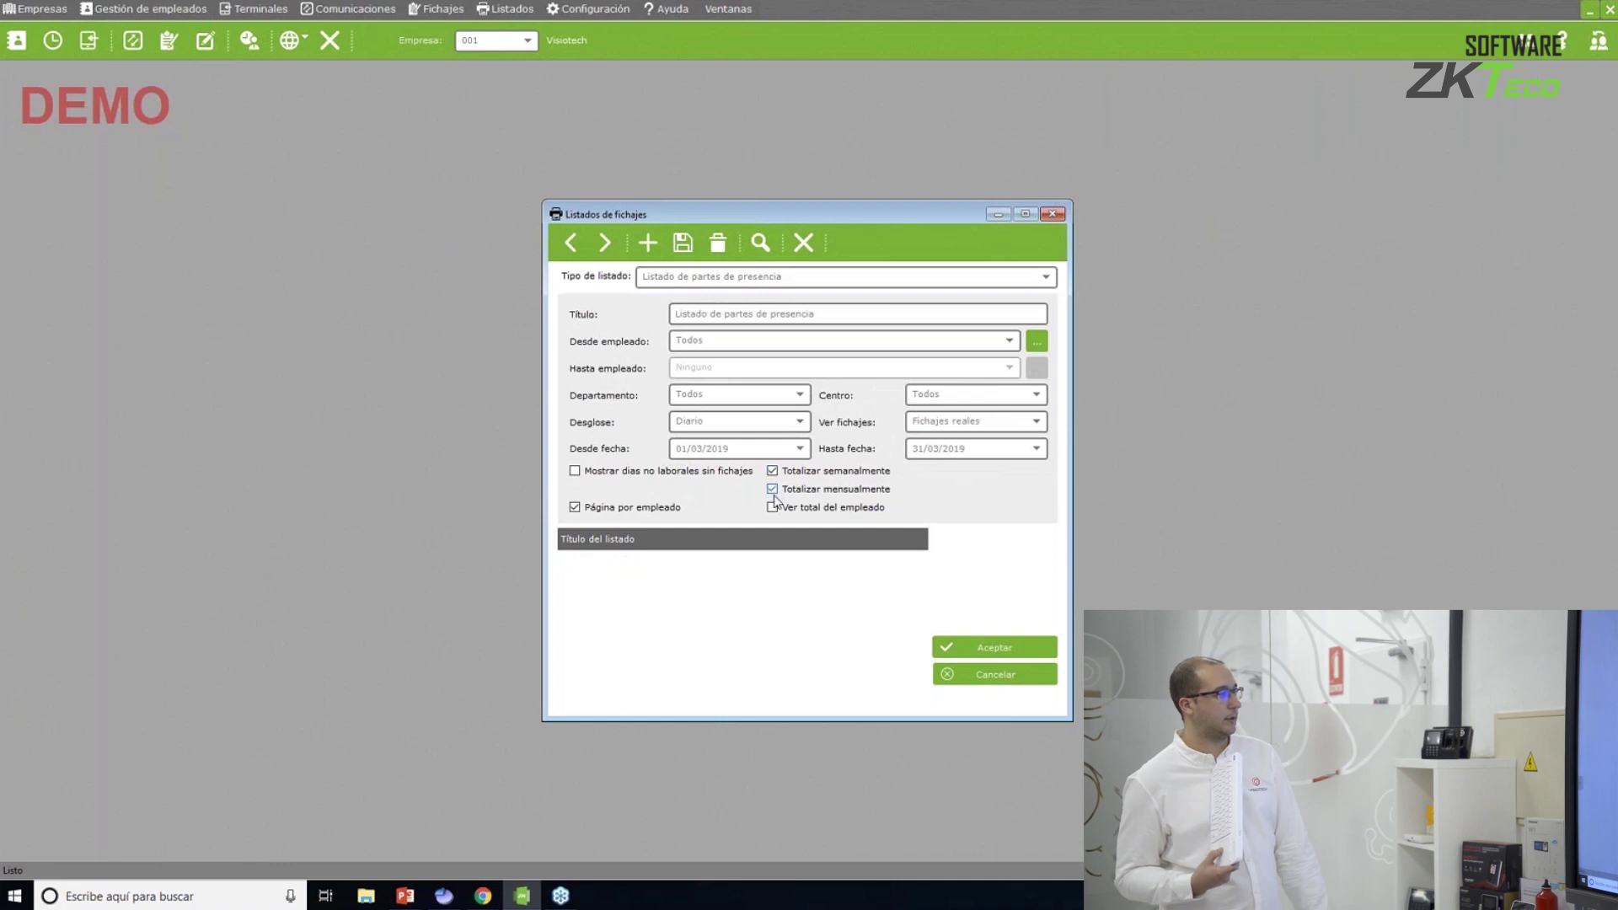
Set up the time report Listado de horario previstos y horarios reales for only the registered employee, with Página por empleado enabled.
{"action": "left_click", "coordinate": [506, 8]}
{"action": "left_click", "coordinate": [533, 71]}
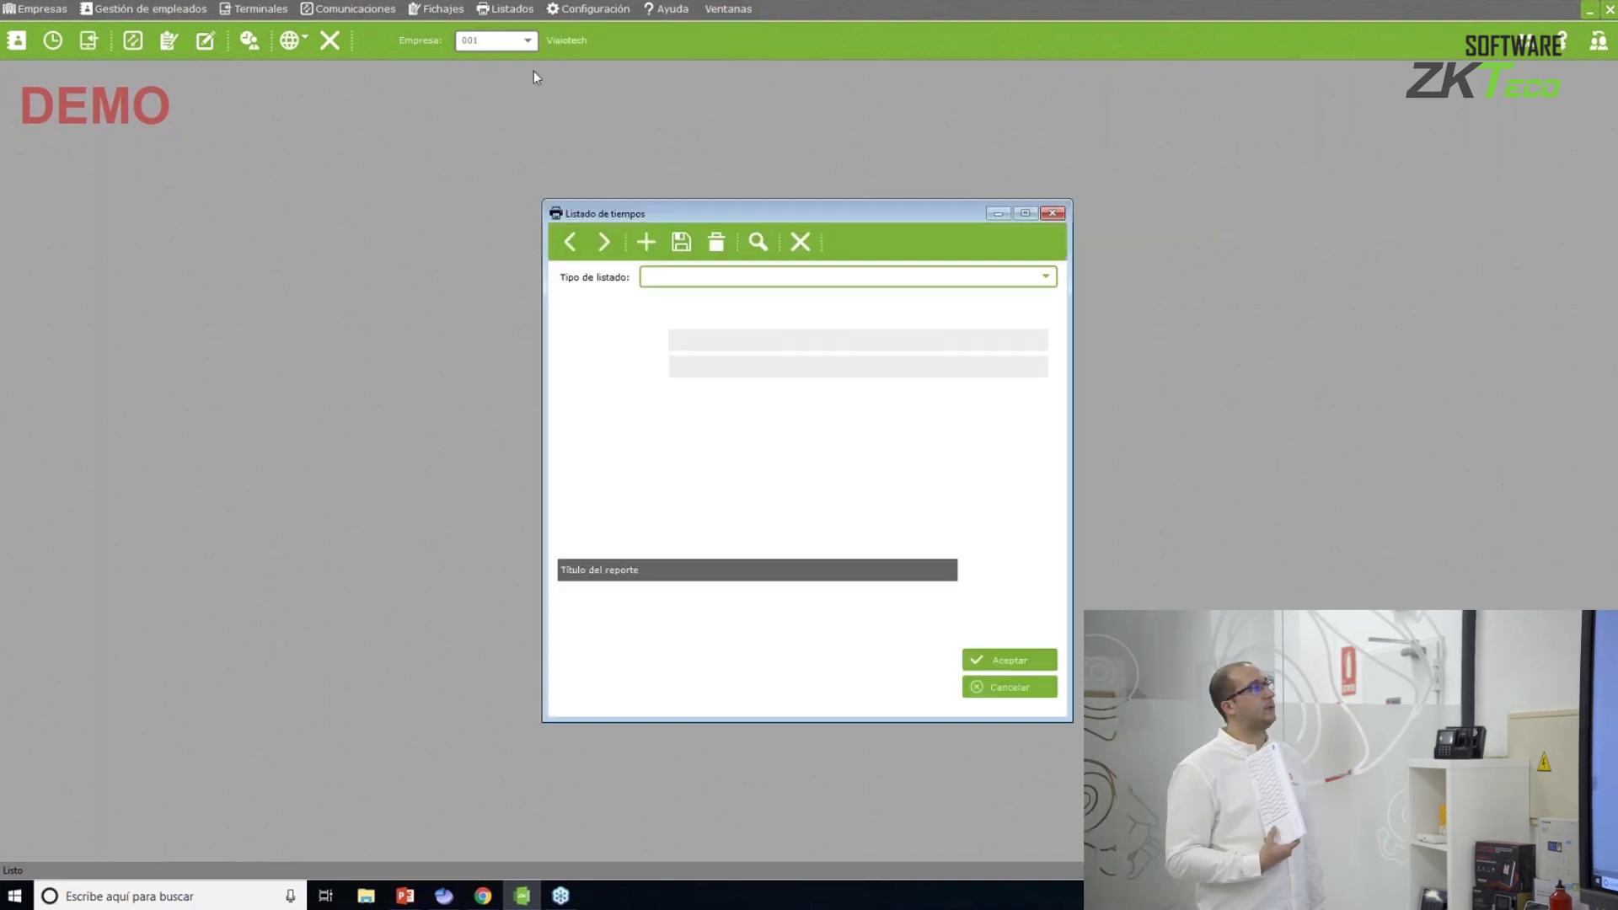
{"action": "left_click", "coordinate": [784, 278]}
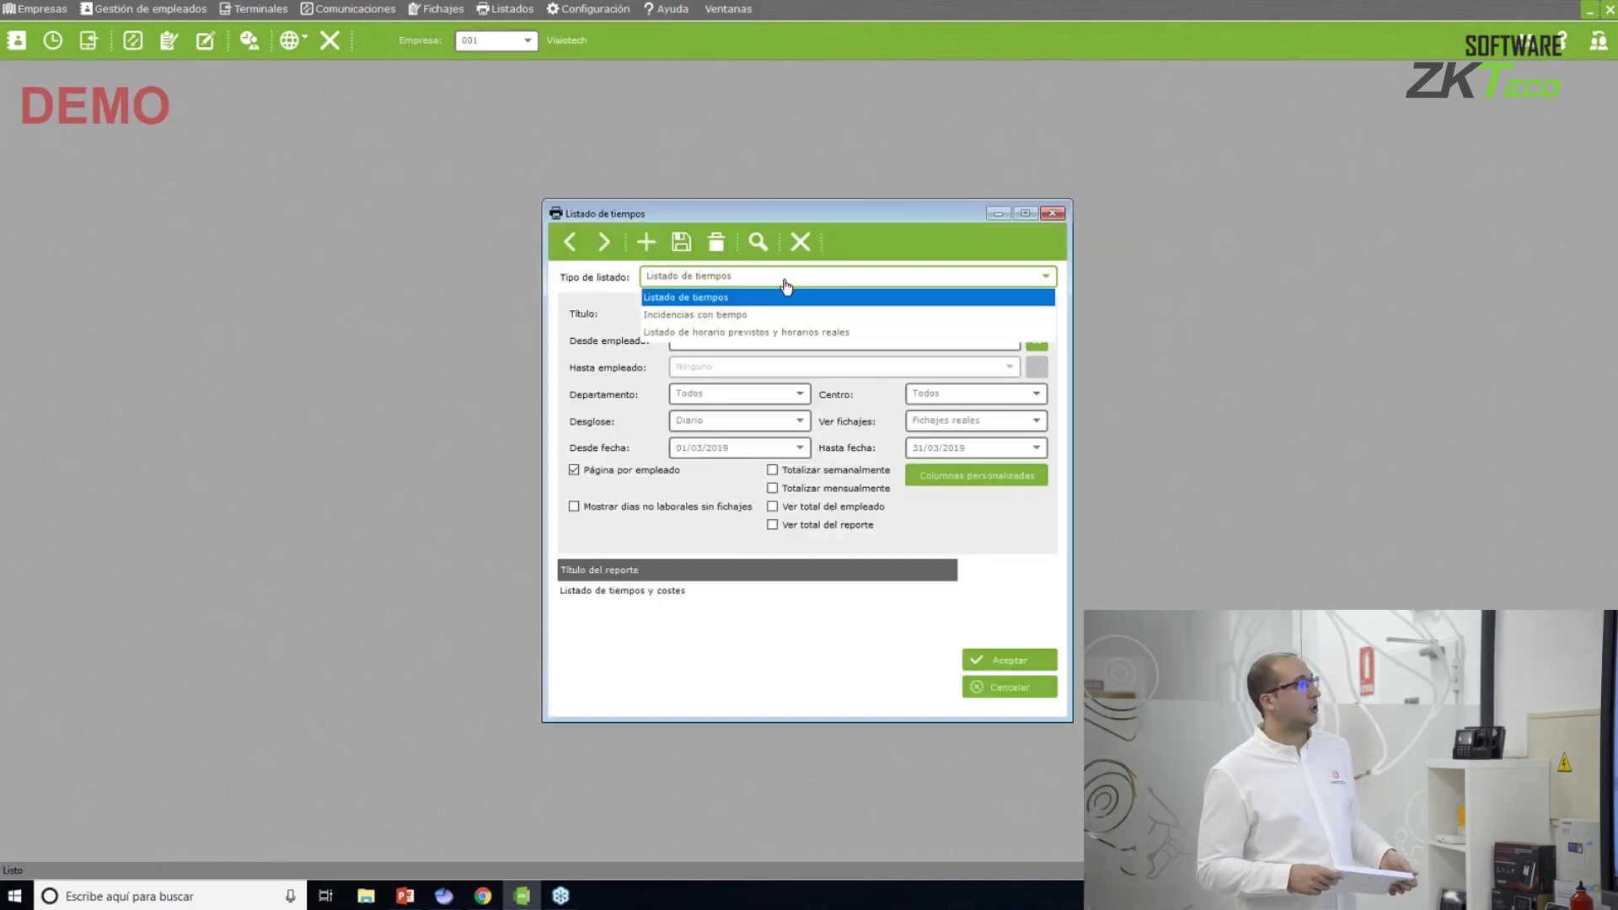
{"action": "left_click", "coordinate": [768, 332]}
{"action": "left_click", "coordinate": [809, 339]}
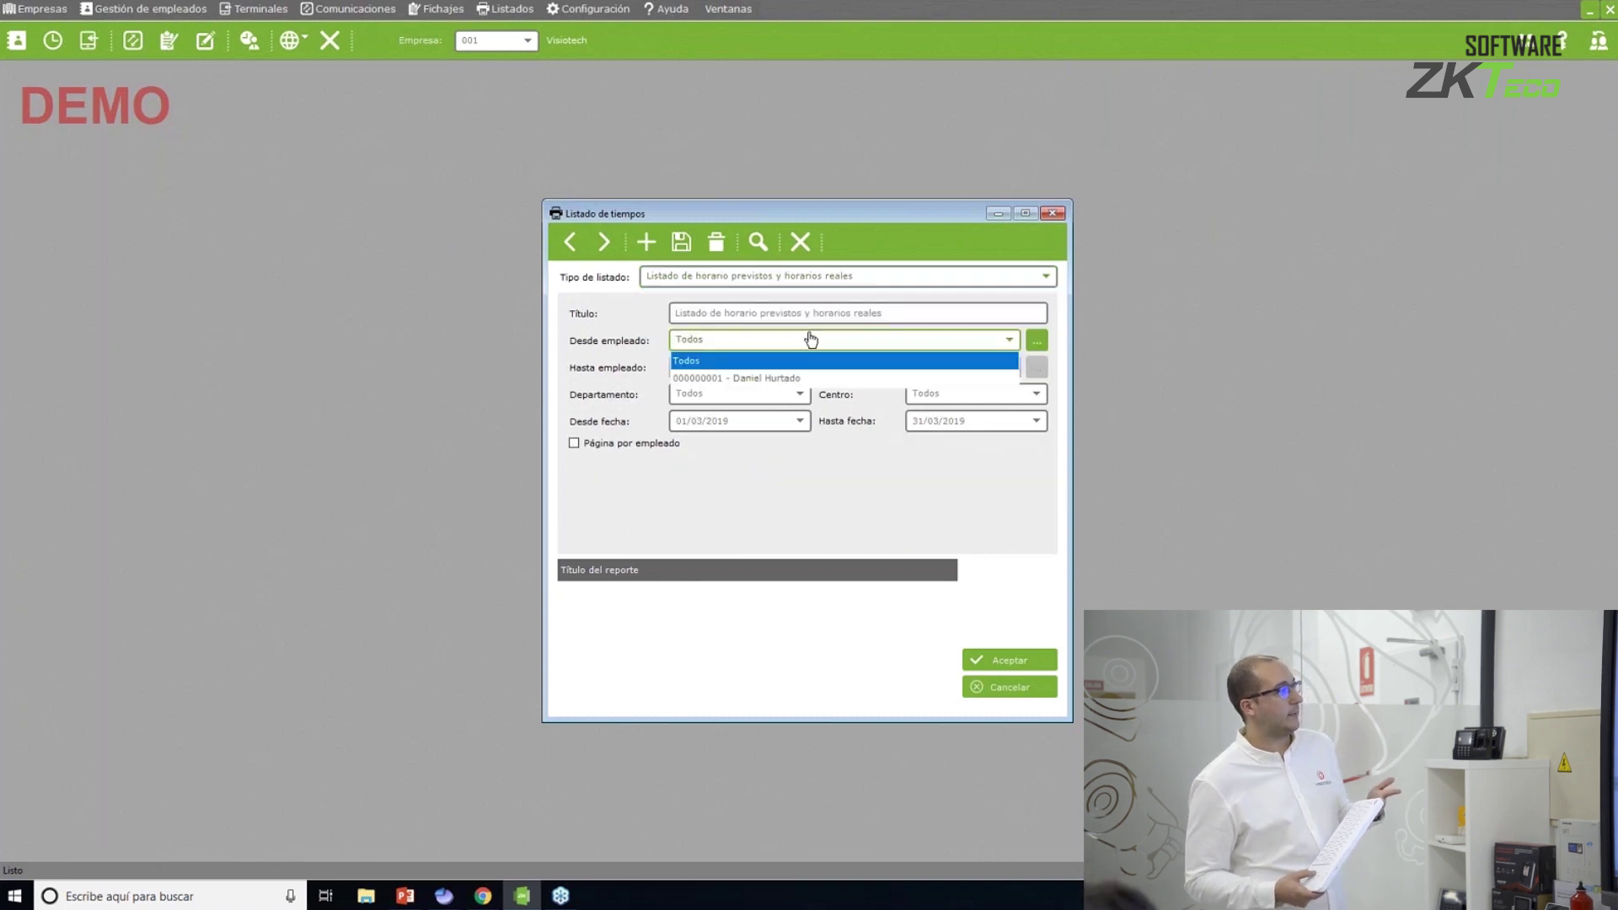
{"action": "left_click", "coordinate": [801, 377]}
{"action": "left_click", "coordinate": [799, 368]}
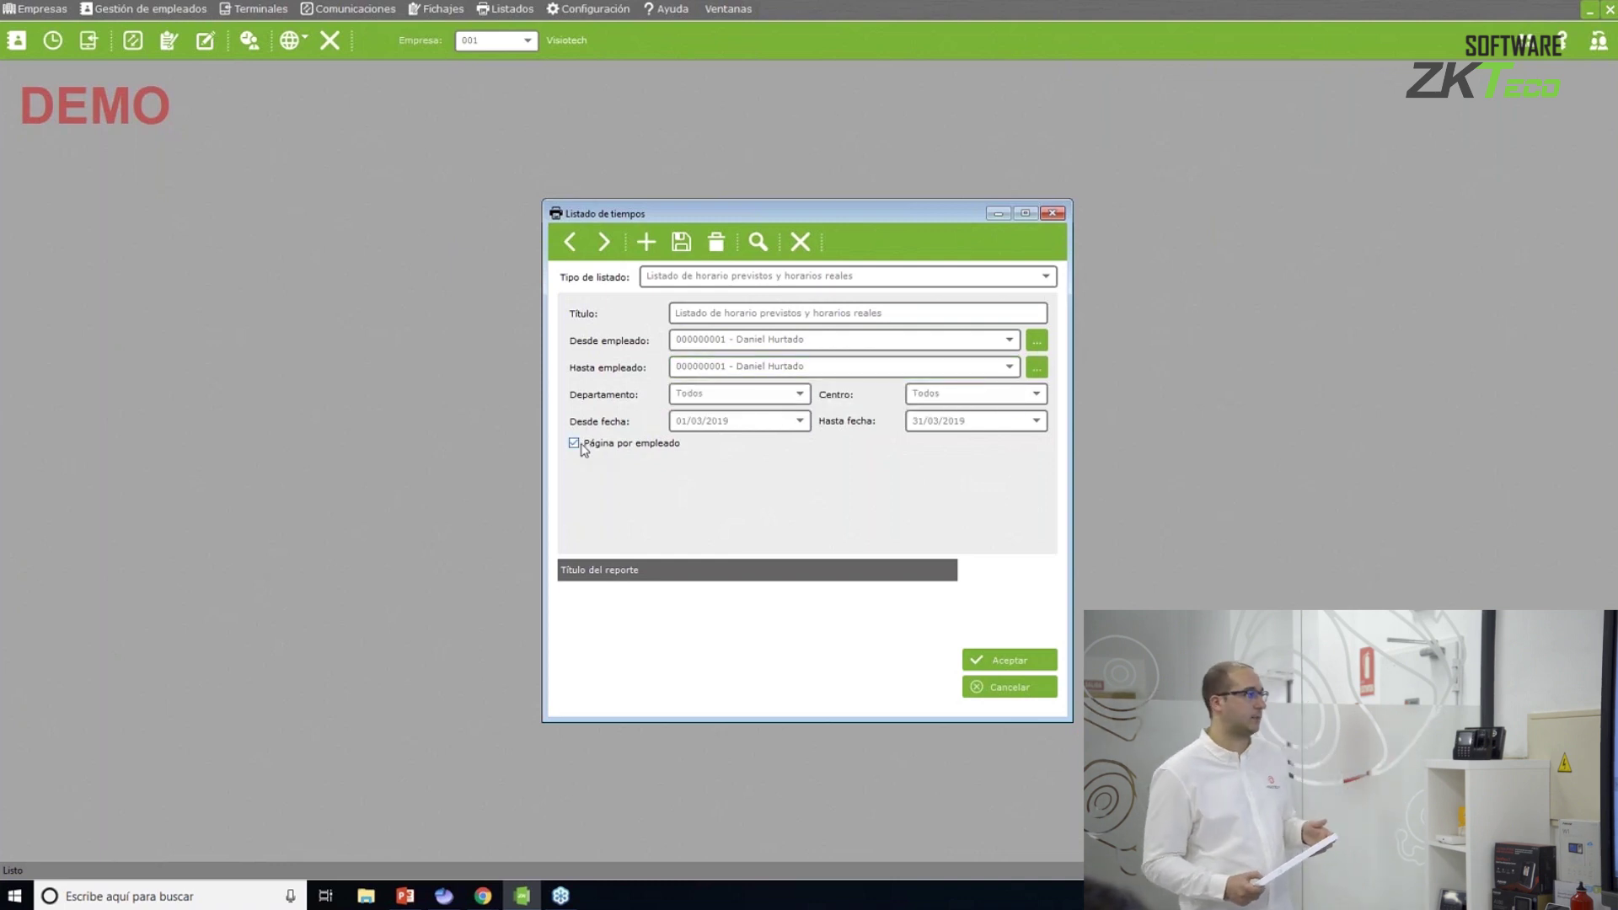
{"action": "key", "text": "Return"}
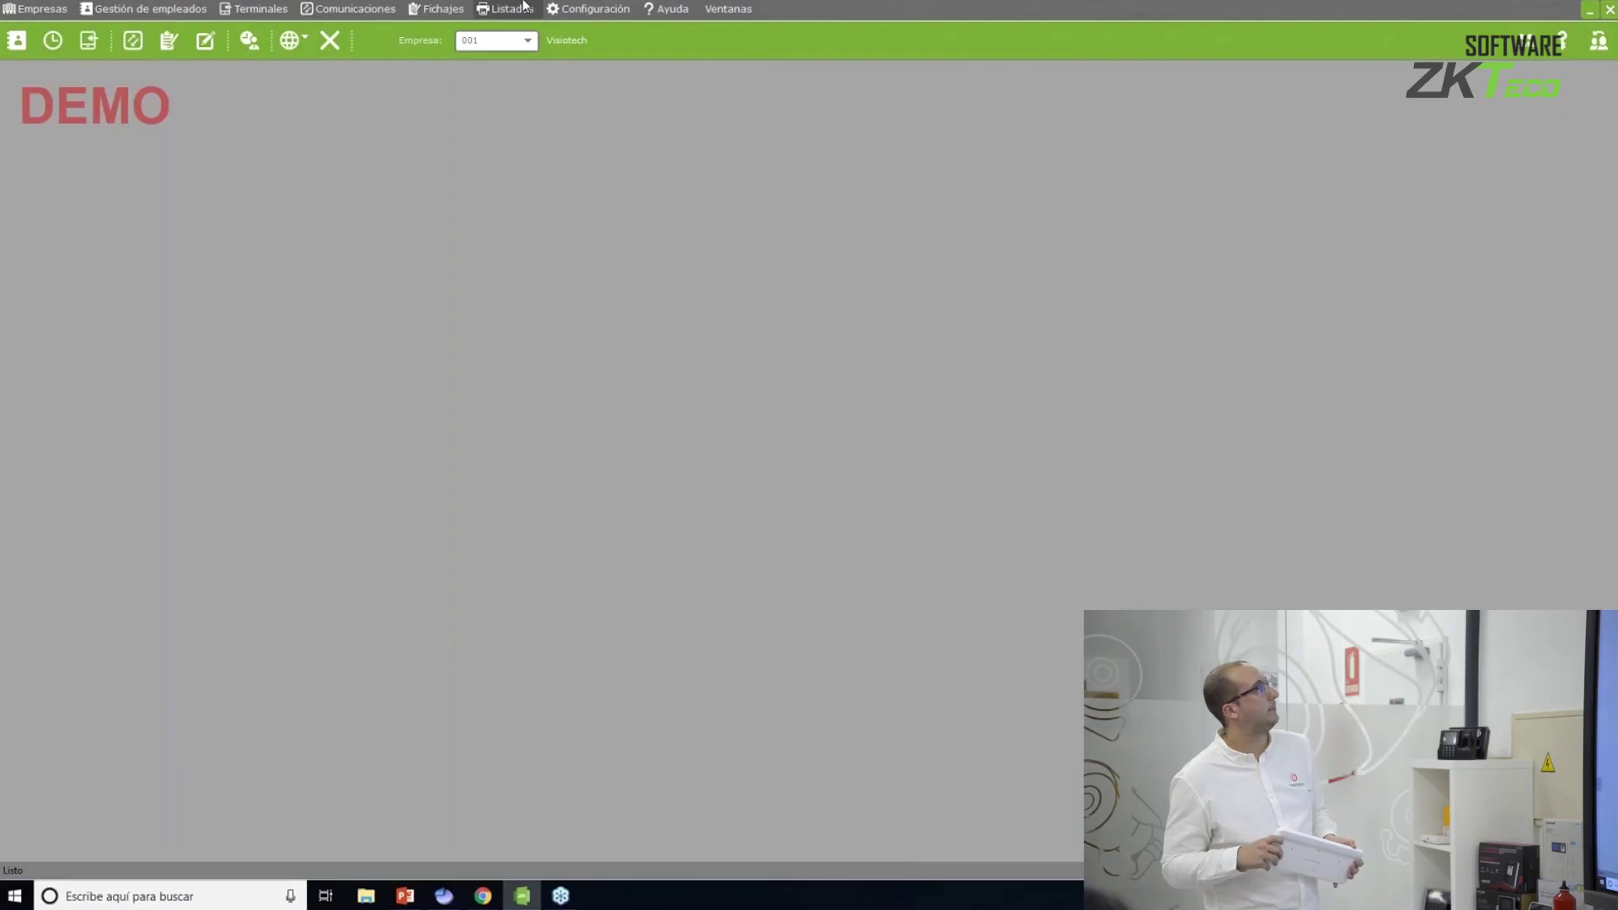
View the day's clock-ins (Ver fichajes del día) of all employees for 27/03/2019.
{"action": "left_click", "coordinate": [524, 6]}
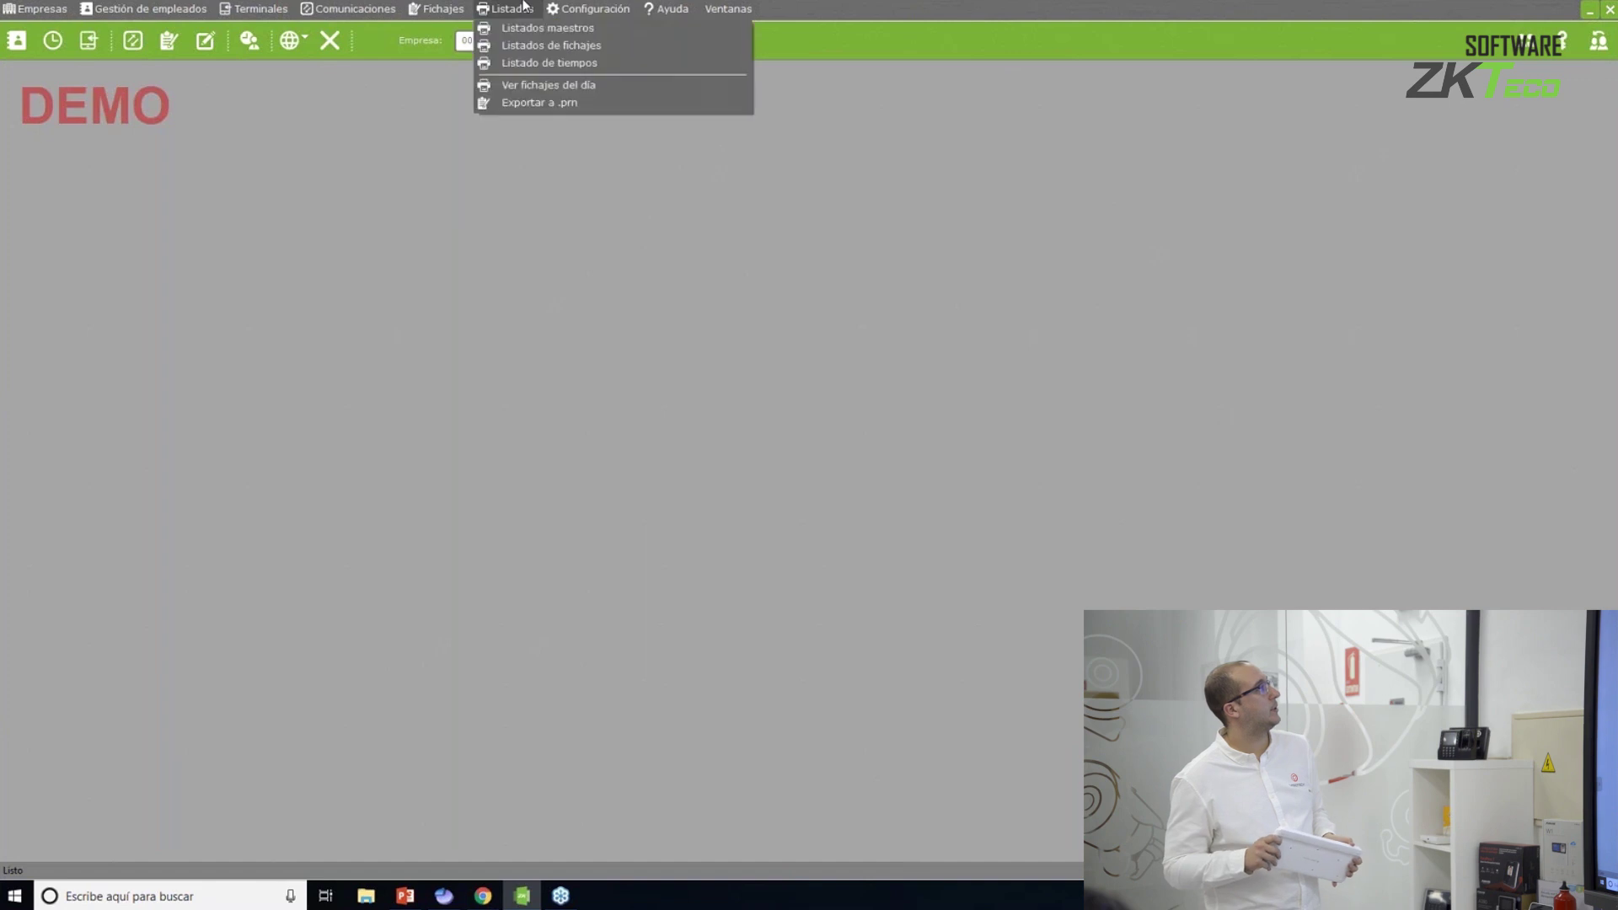
{"action": "left_click", "coordinate": [523, 85]}
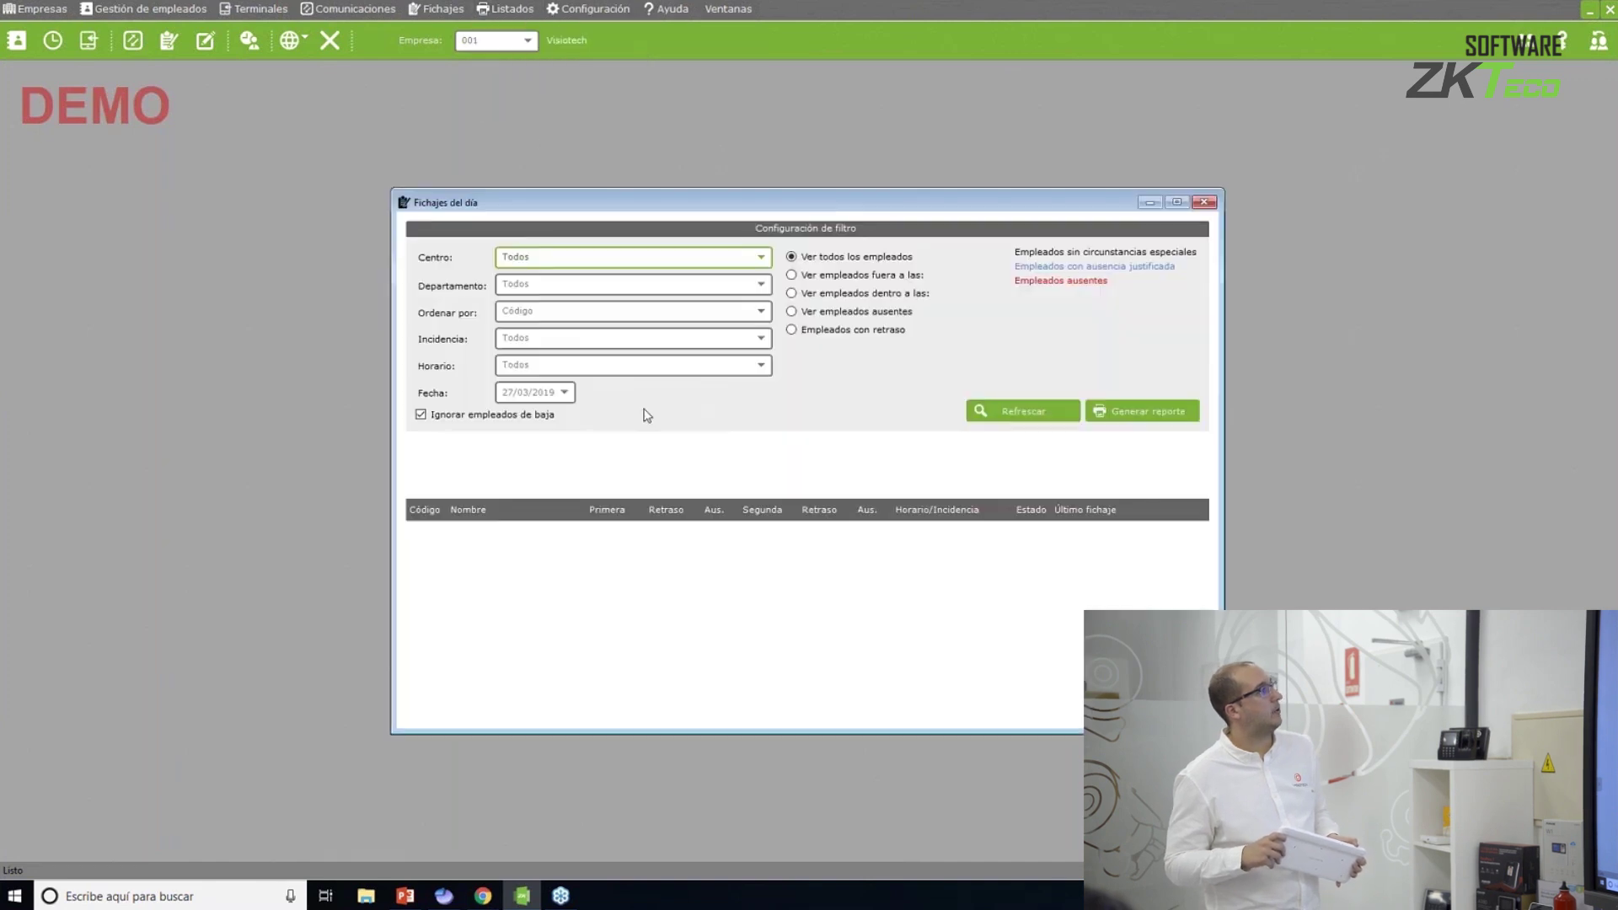
{"action": "left_click", "coordinate": [978, 412]}
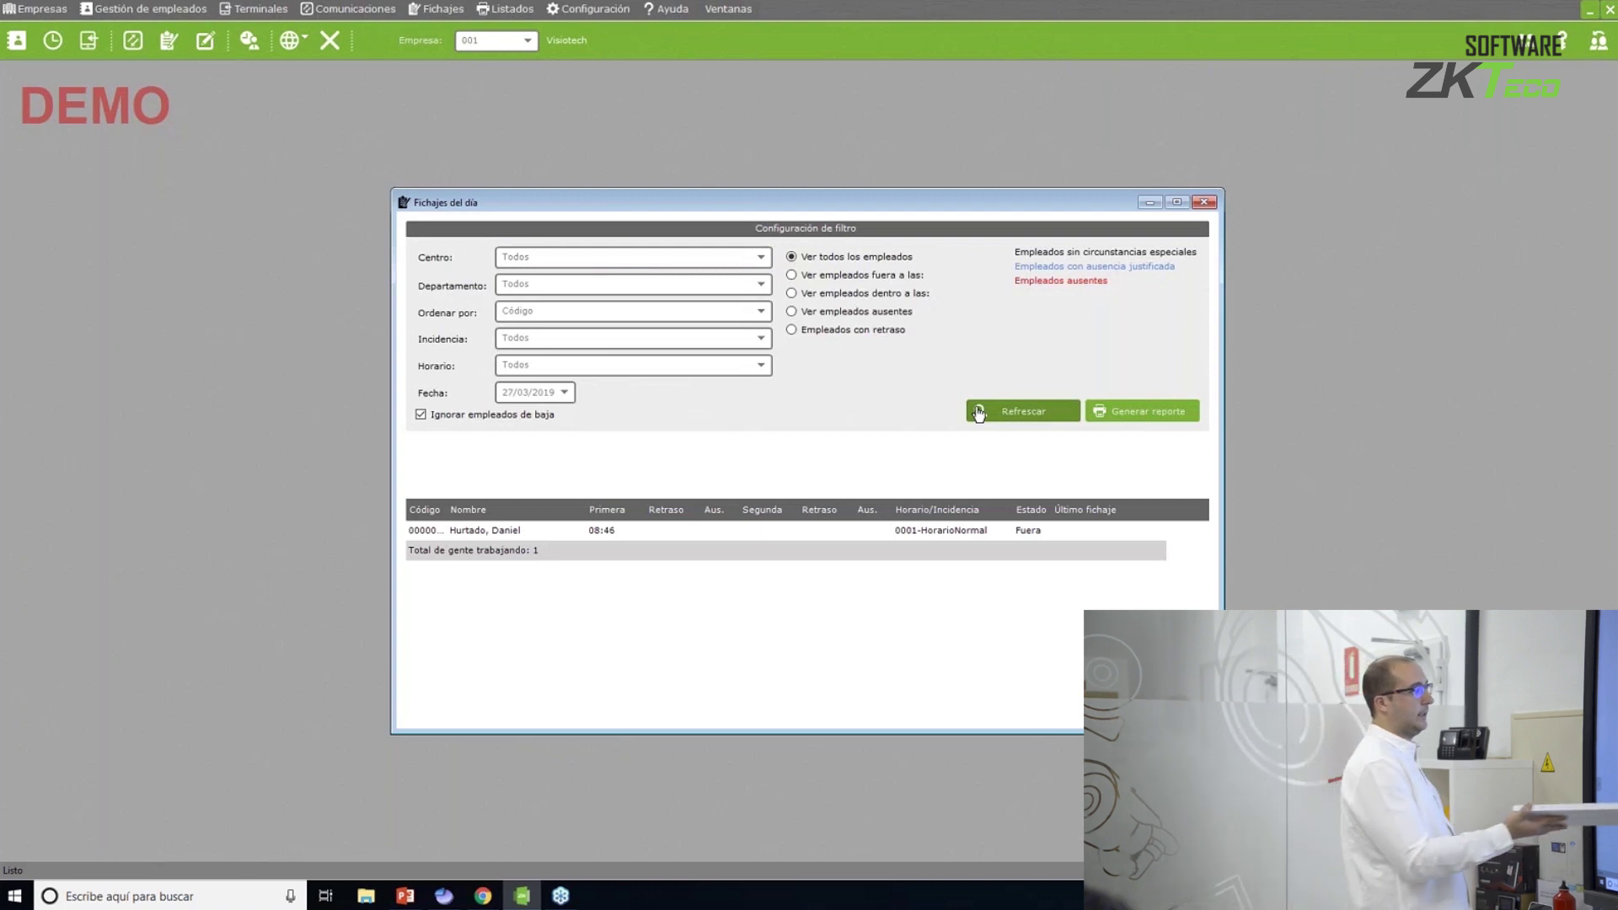
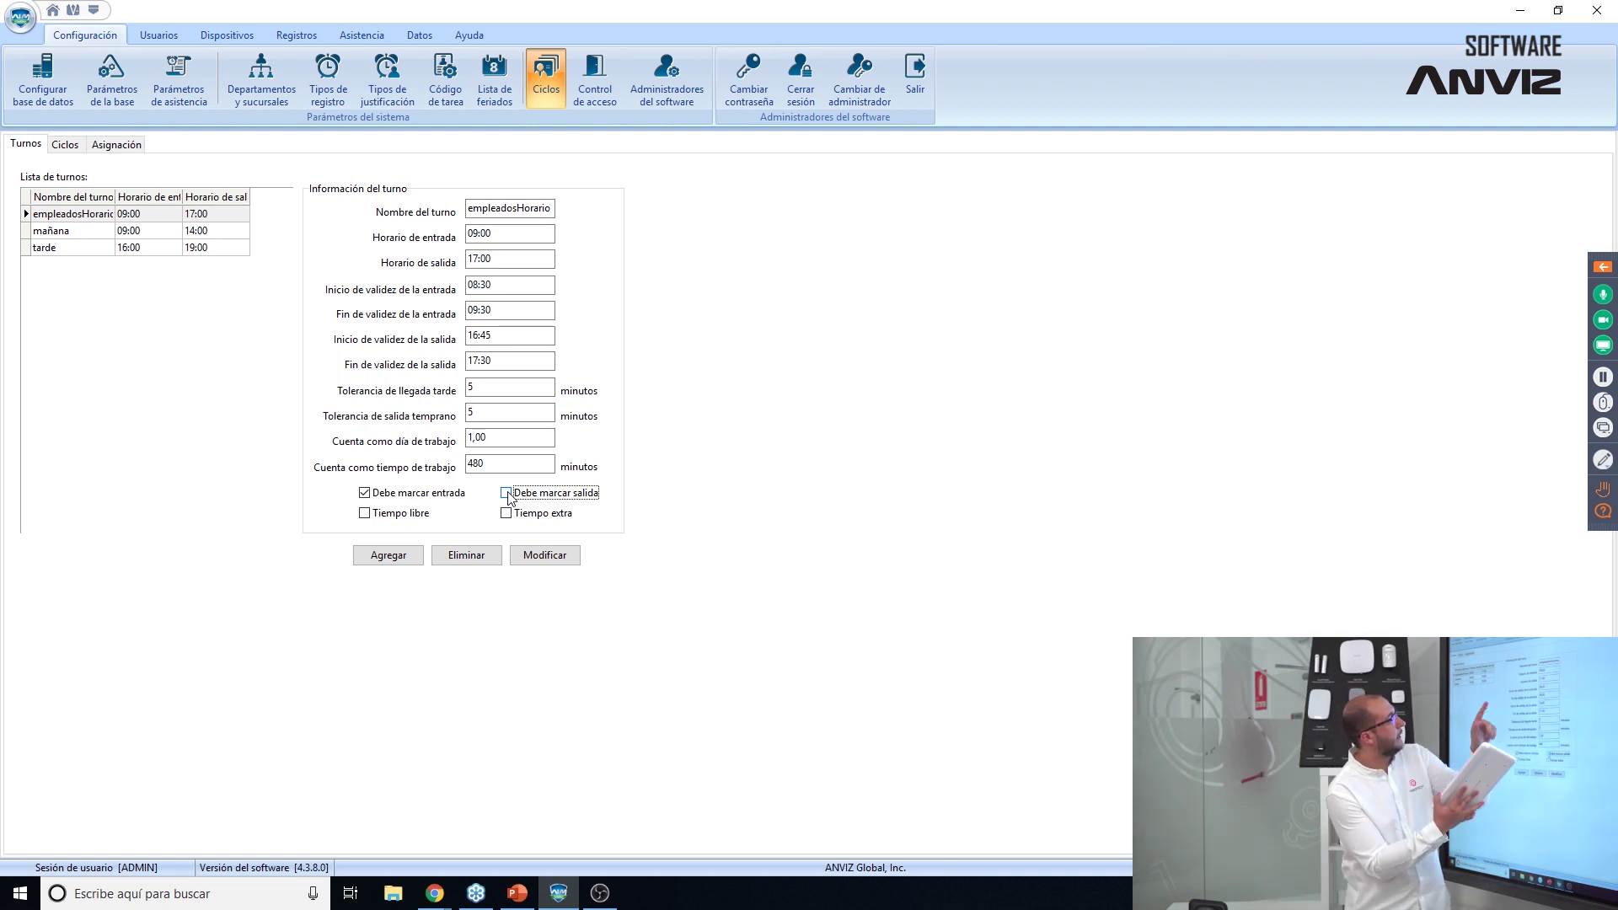
In the Anviz software, tick Debe marcar salida for the empleadosHorario shift, and review the settings of the mañana and tarde shifts.
{"action": "left_click", "coordinate": [508, 493]}
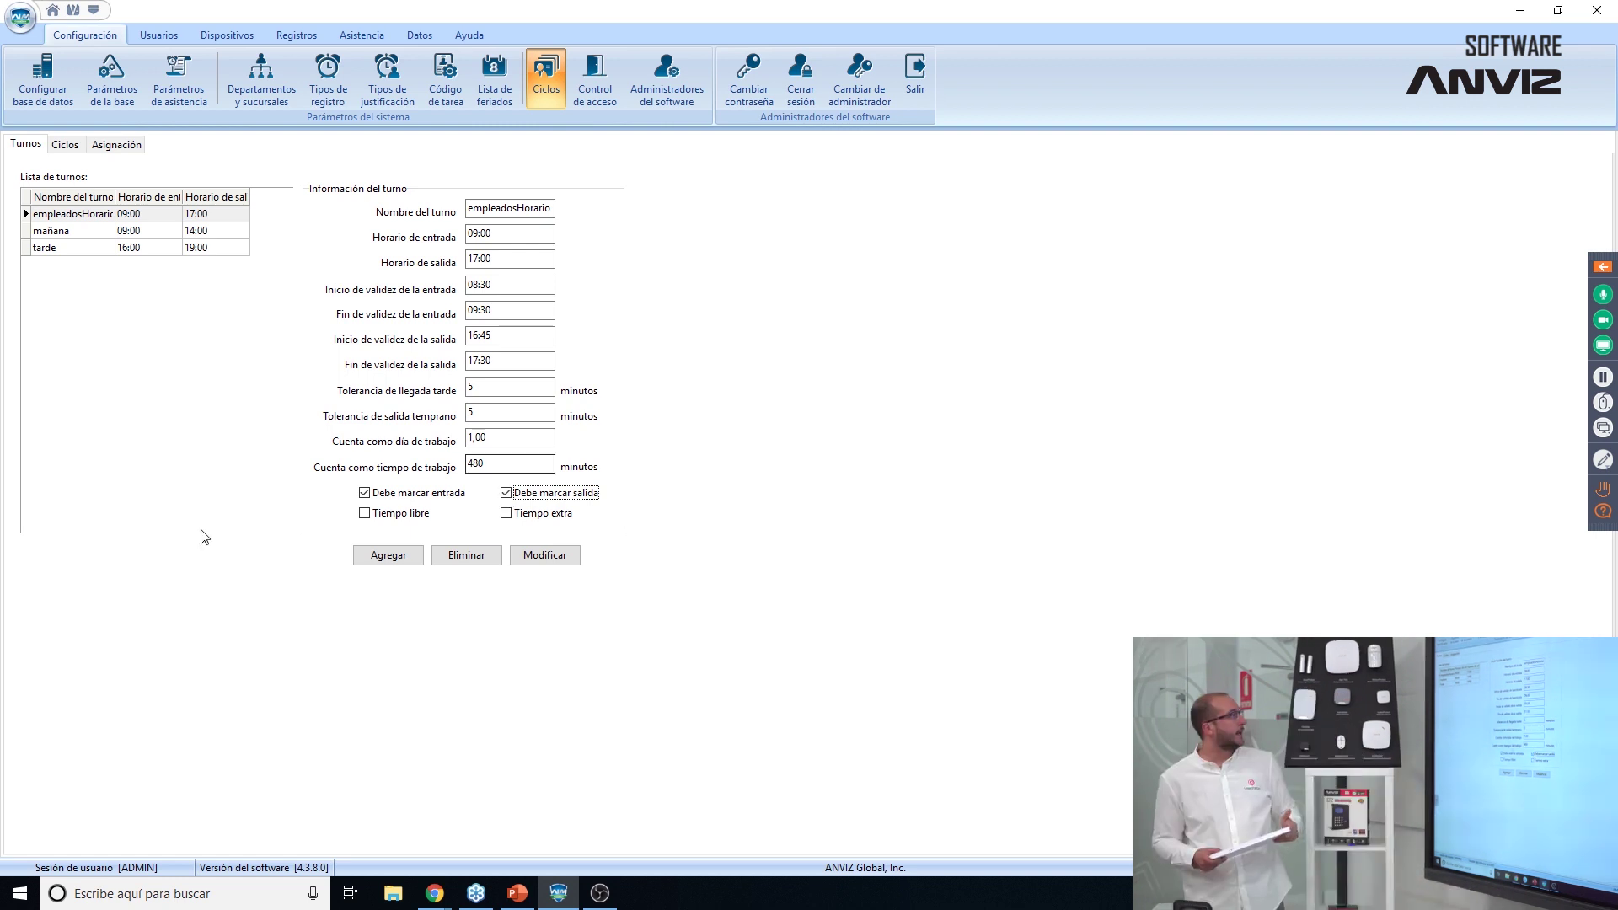
{"action": "left_click", "coordinate": [88, 234]}
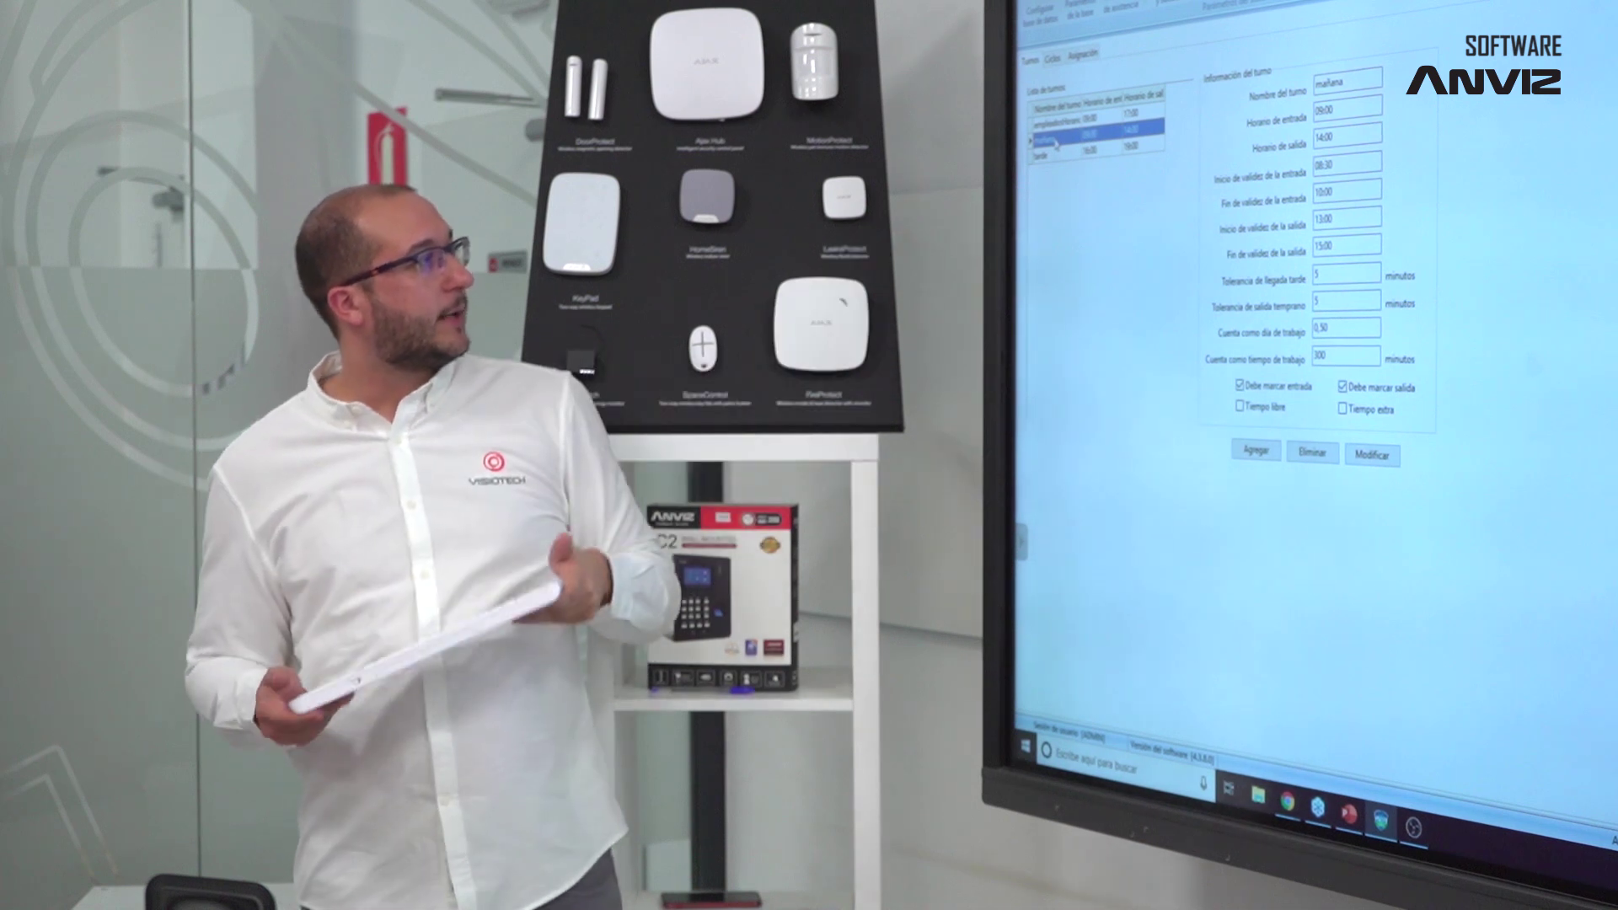
{"action": "left_click", "coordinate": [1049, 155]}
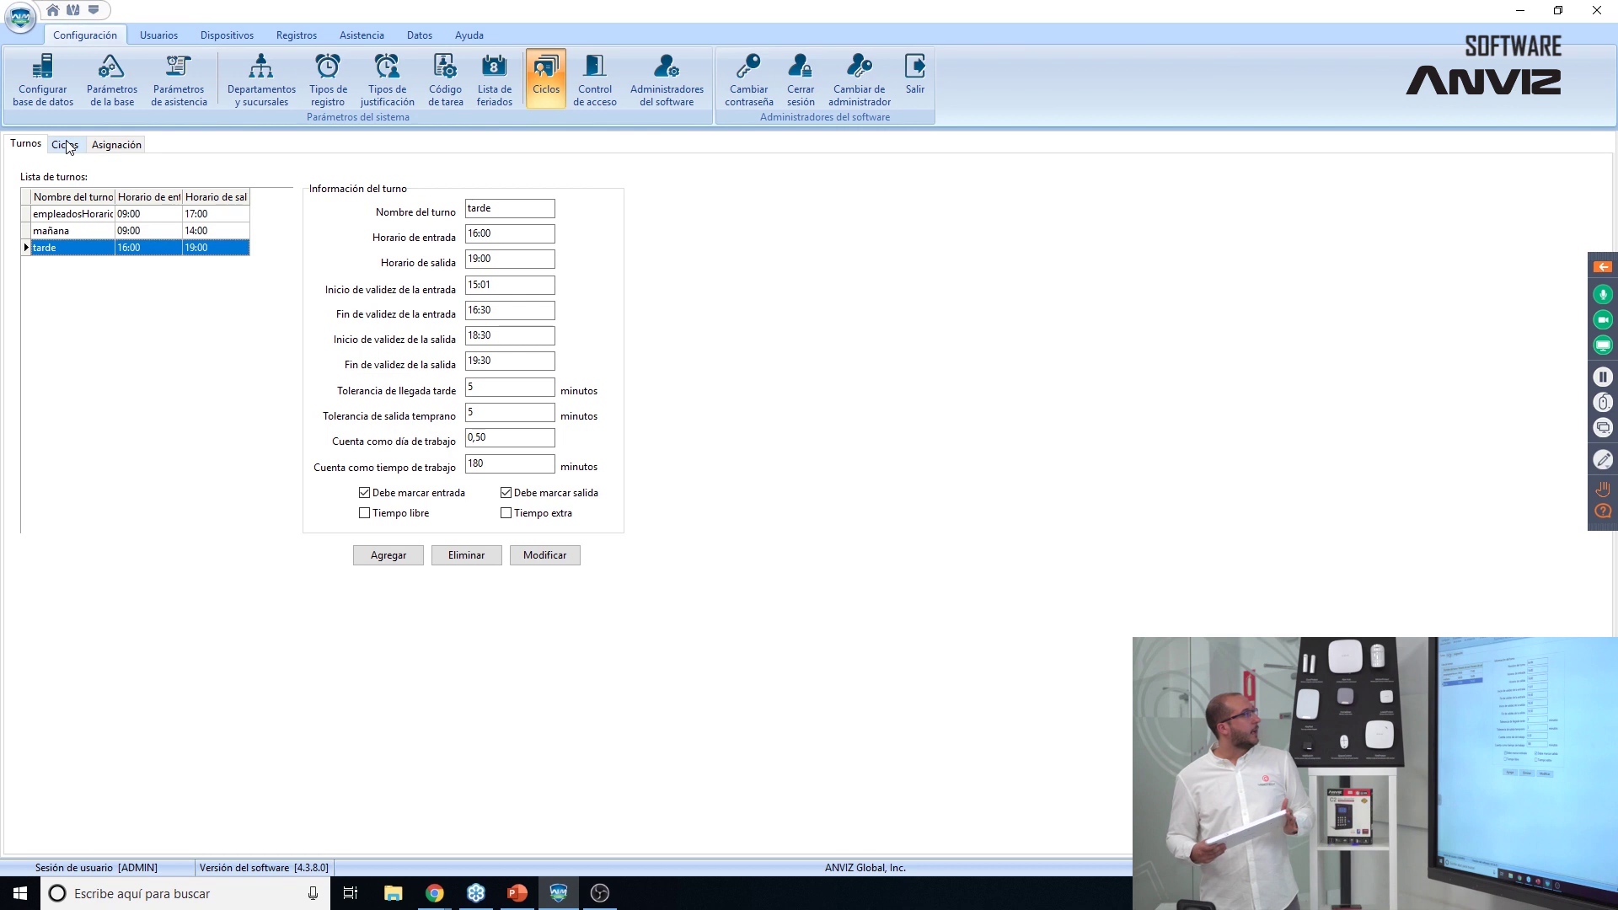
Examine the weekly shift layout of the CicloEmpleados cycle and the options for adding a shift to its days.
{"action": "left_click", "coordinate": [66, 145]}
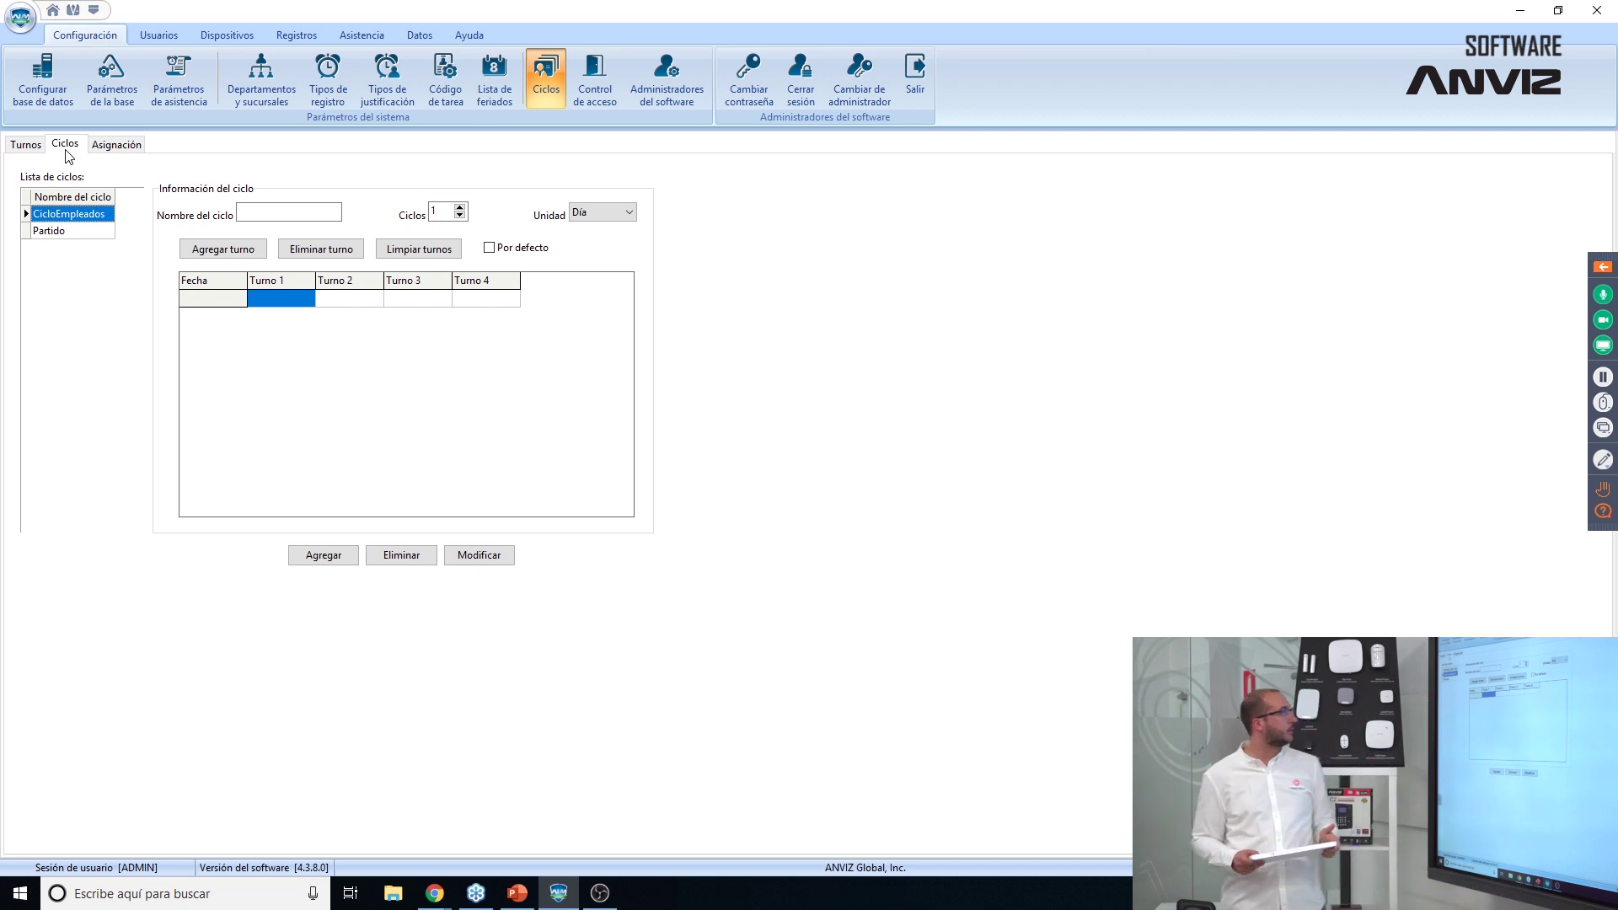
{"action": "left_click", "coordinate": [43, 216]}
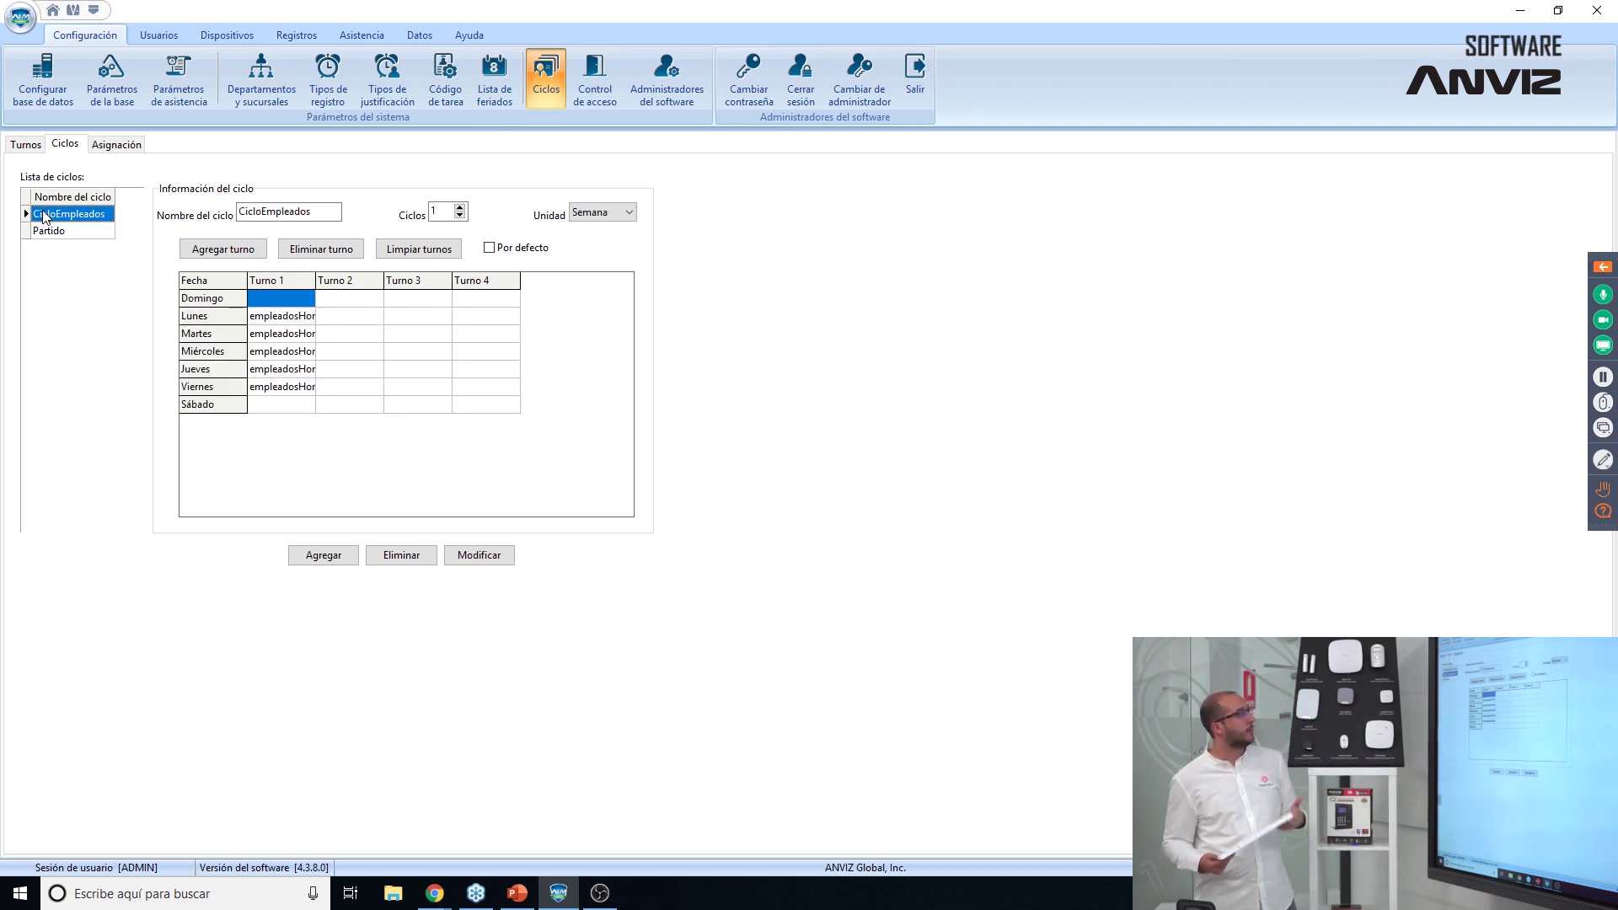
{"action": "left_click", "coordinate": [245, 248]}
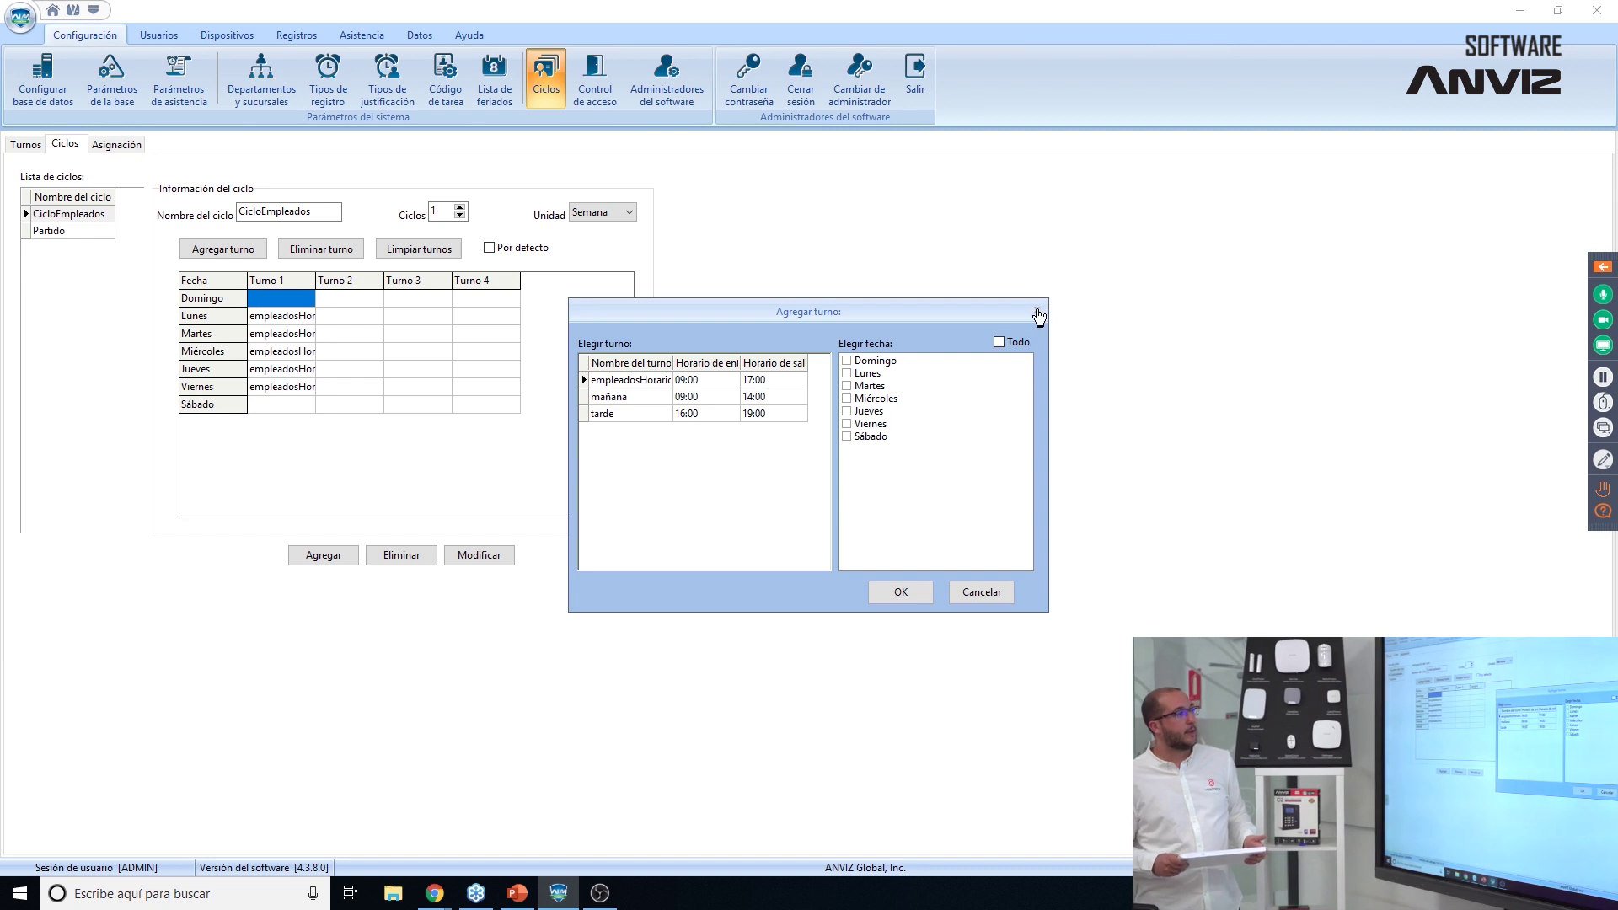
{"action": "left_click", "coordinate": [1038, 316]}
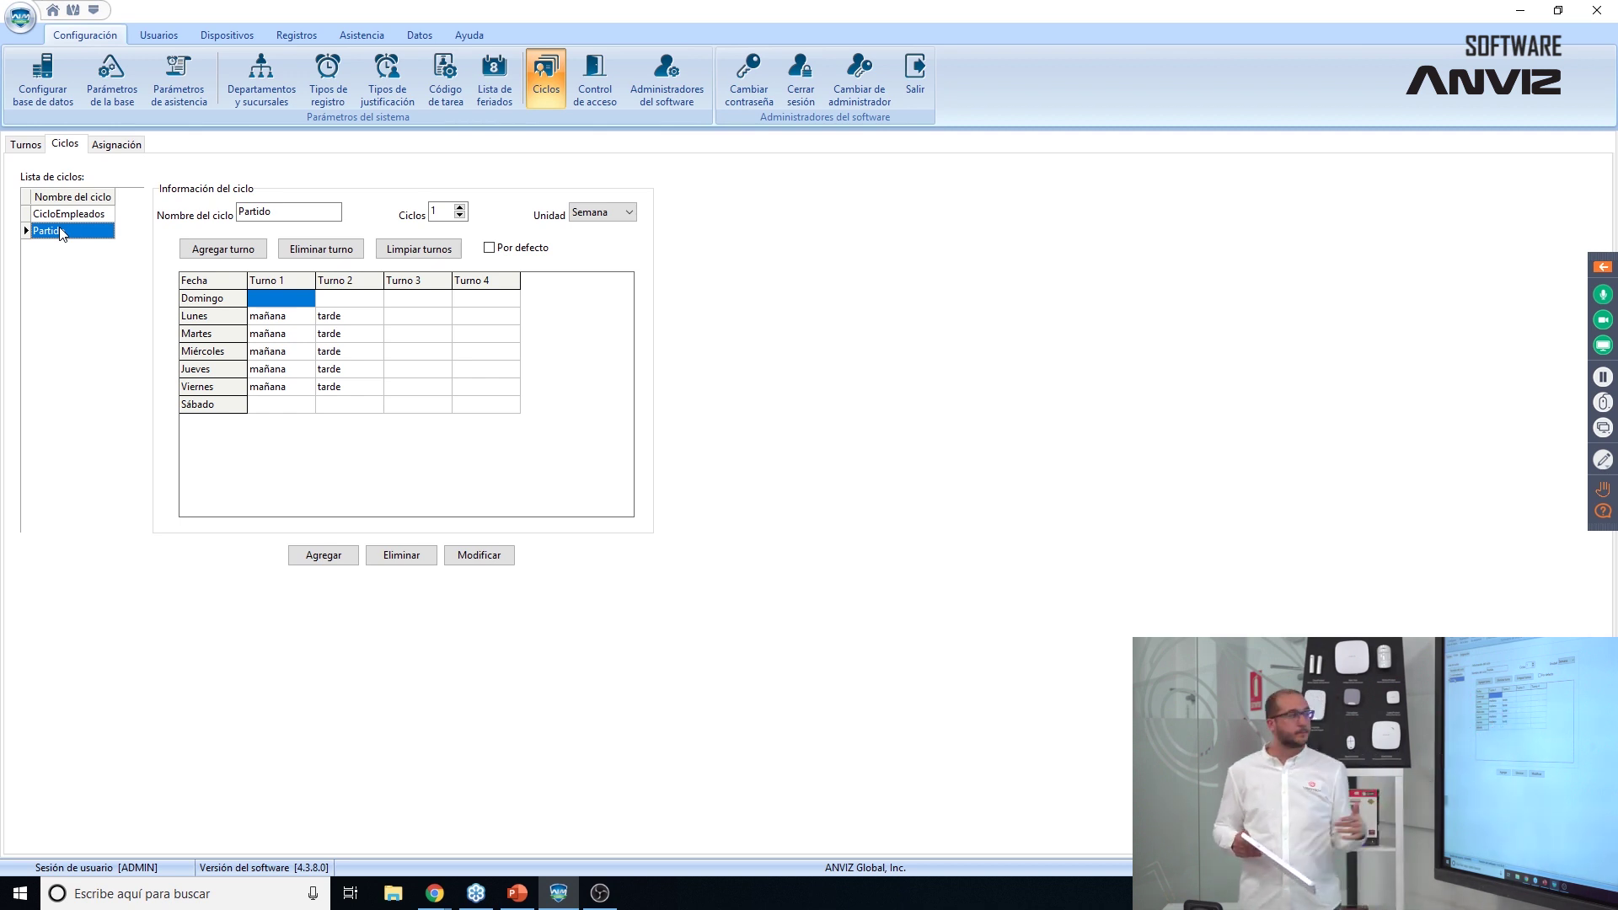
Display the registered user's assigned shift agenda from 2019-05-16 to 2019-05-31.
{"action": "left_click", "coordinate": [114, 145]}
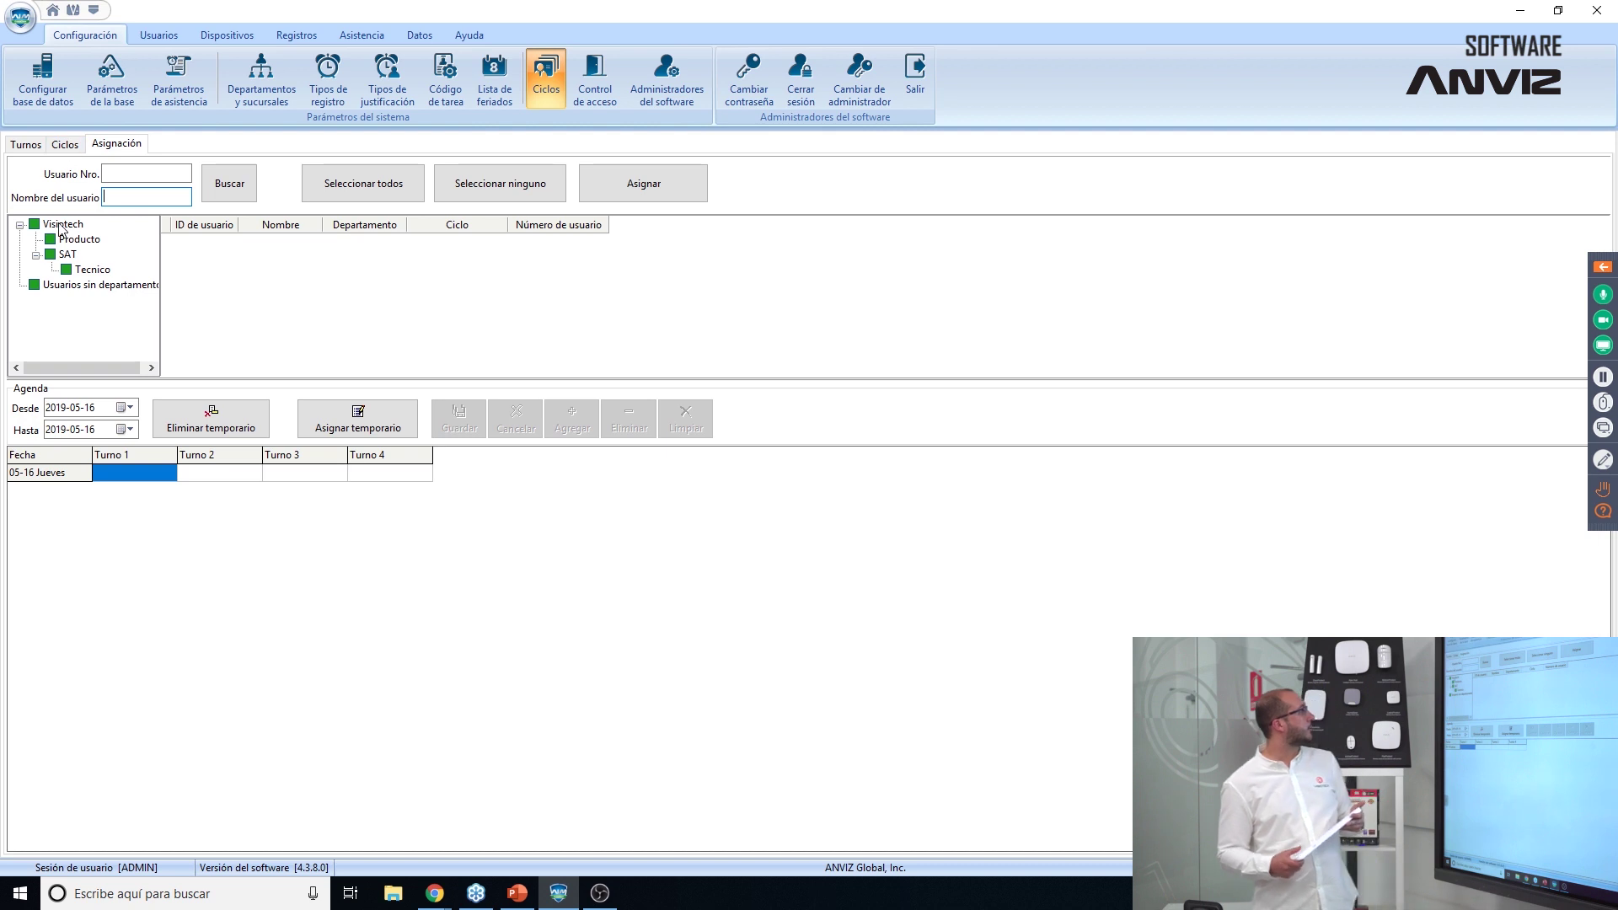
{"action": "left_click", "coordinate": [125, 431]}
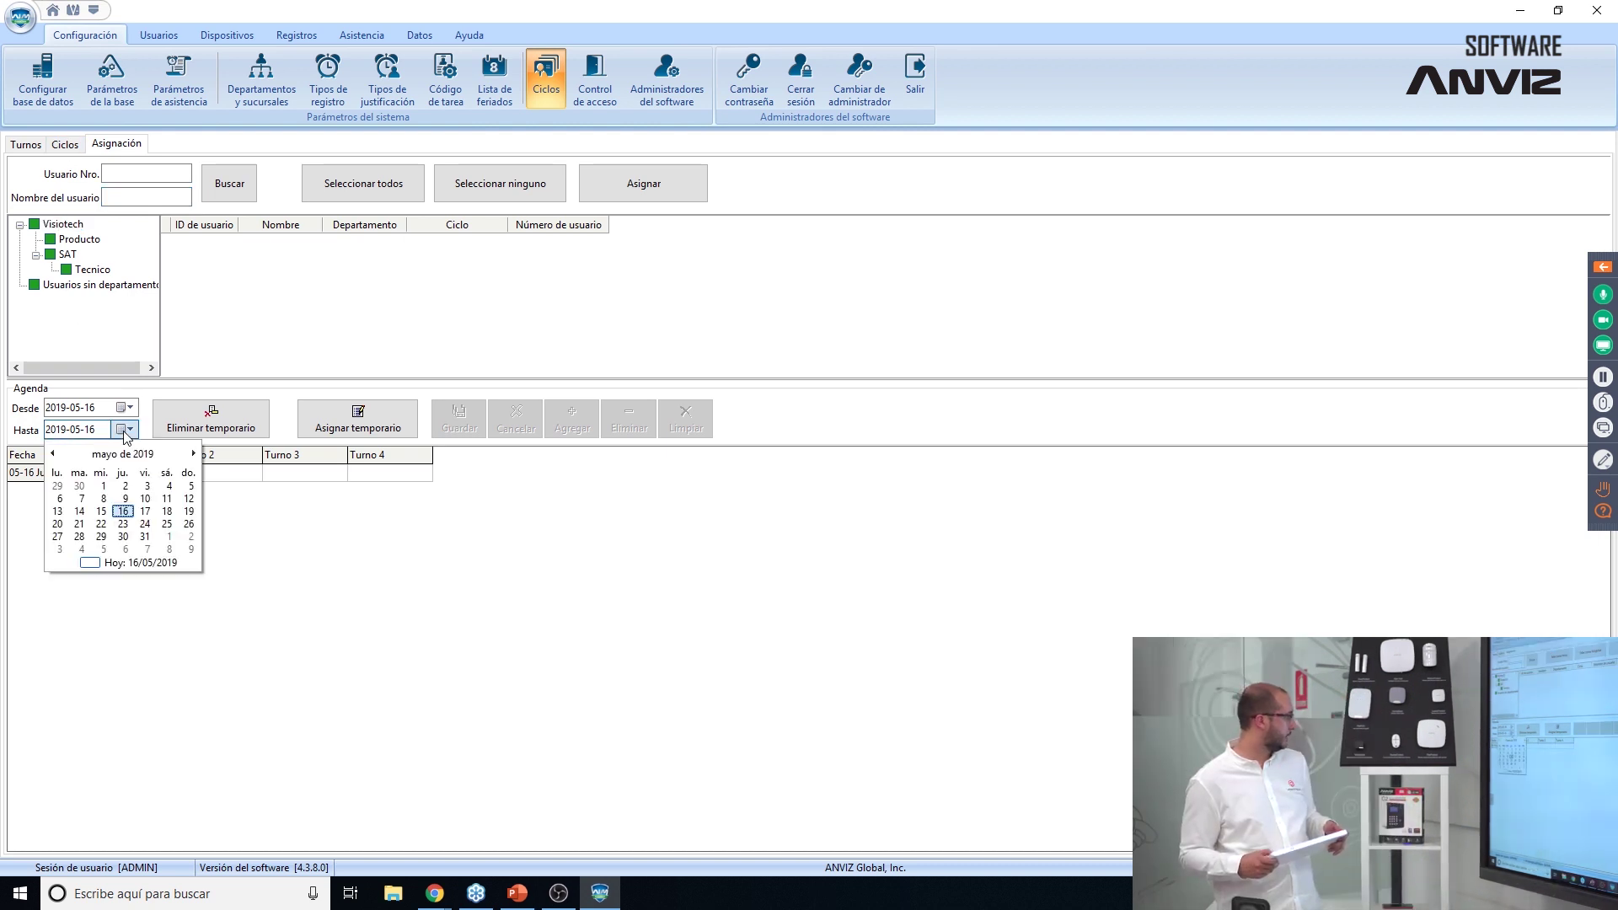
{"action": "left_click", "coordinate": [146, 538]}
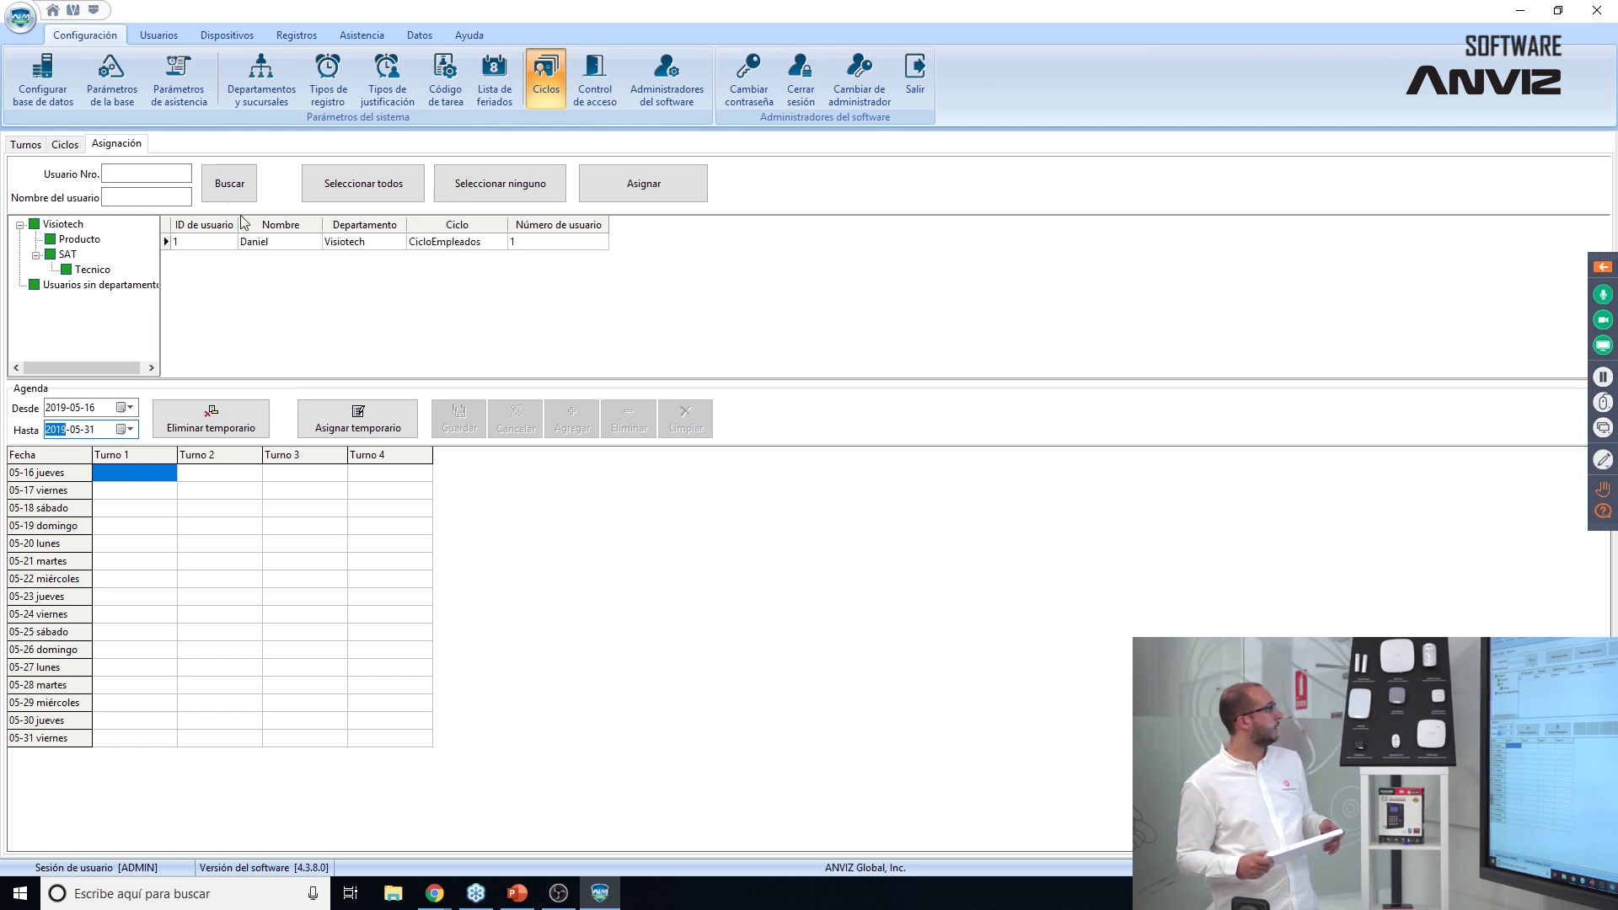
{"action": "left_click", "coordinate": [262, 244]}
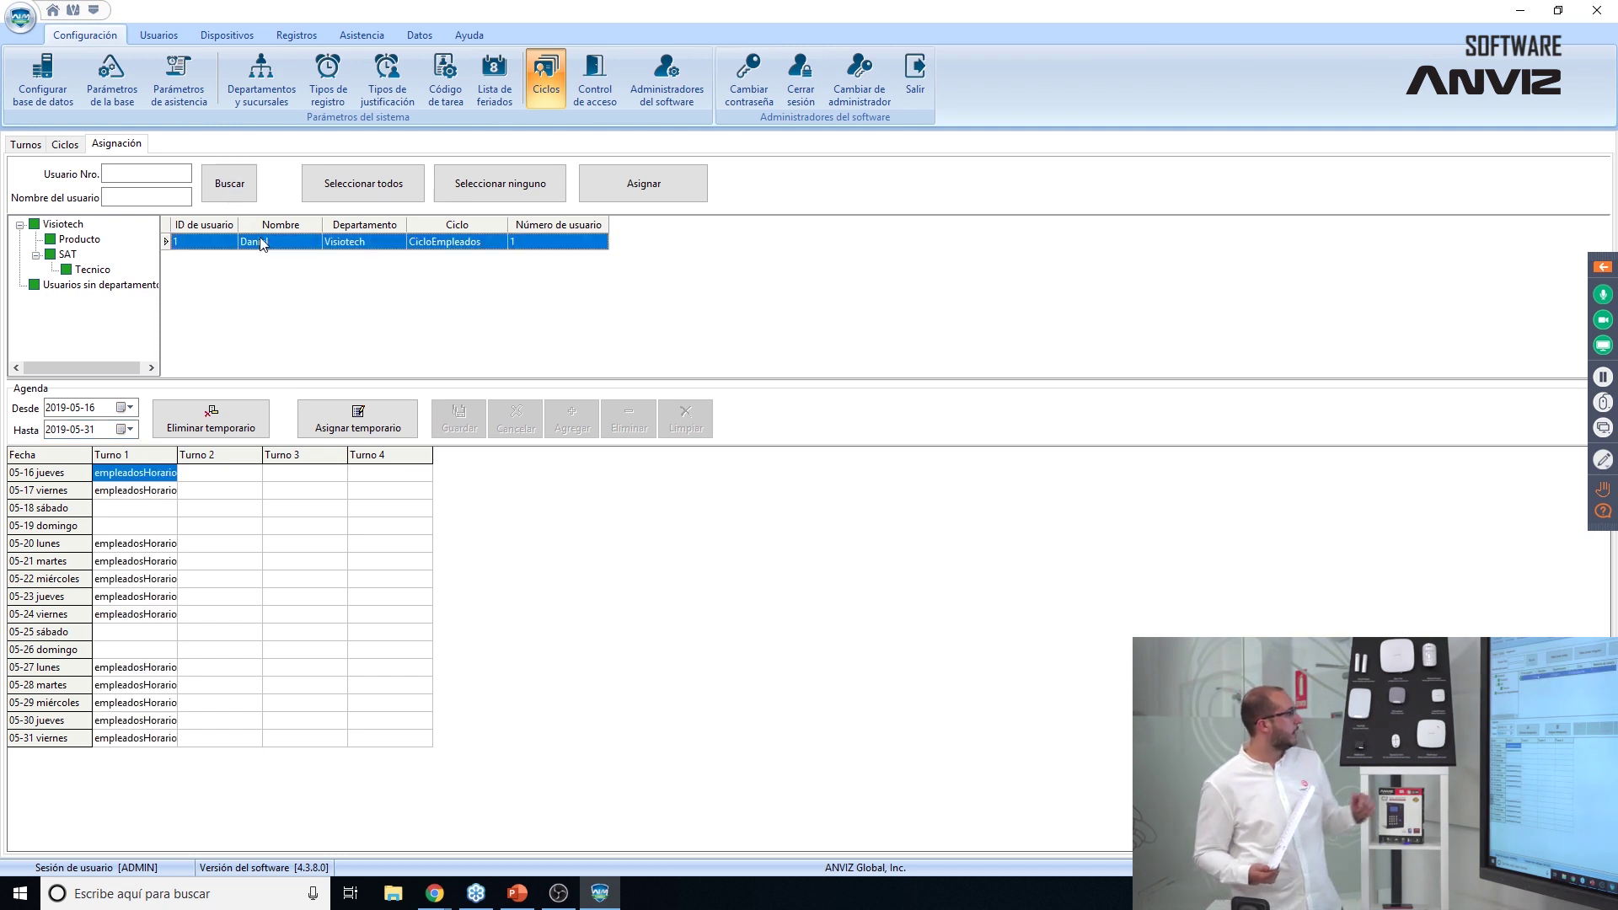
Try assigning the empleadosHorario shift to the registered user through Asignación inteligente, and leave the assignment without saving.
{"action": "left_click", "coordinate": [666, 198]}
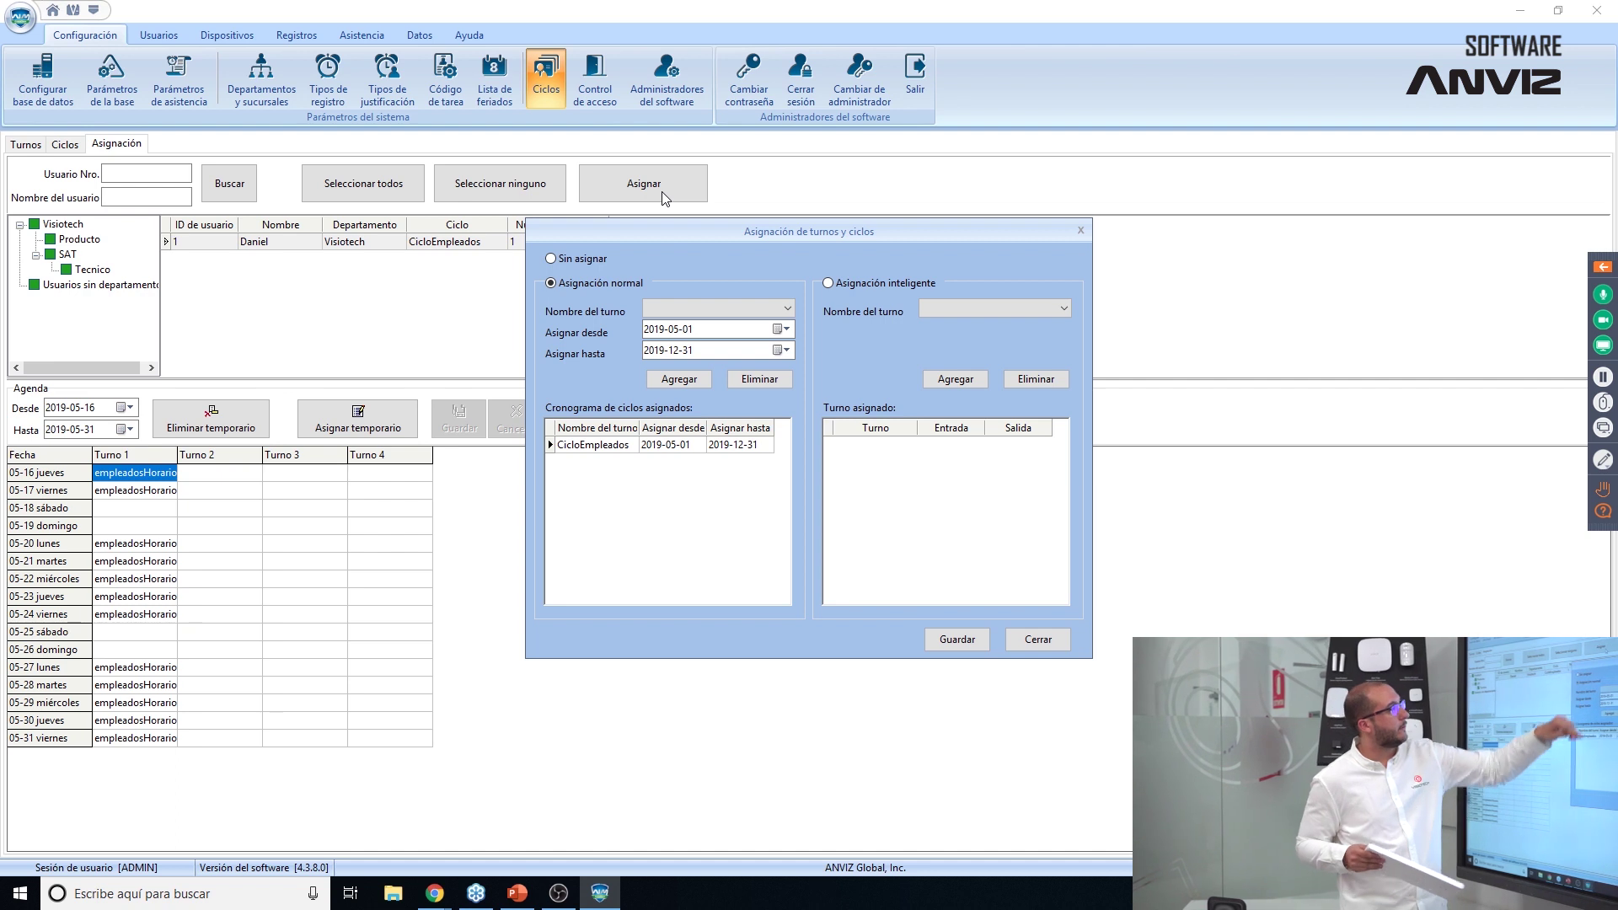
{"action": "left_click", "coordinate": [706, 309]}
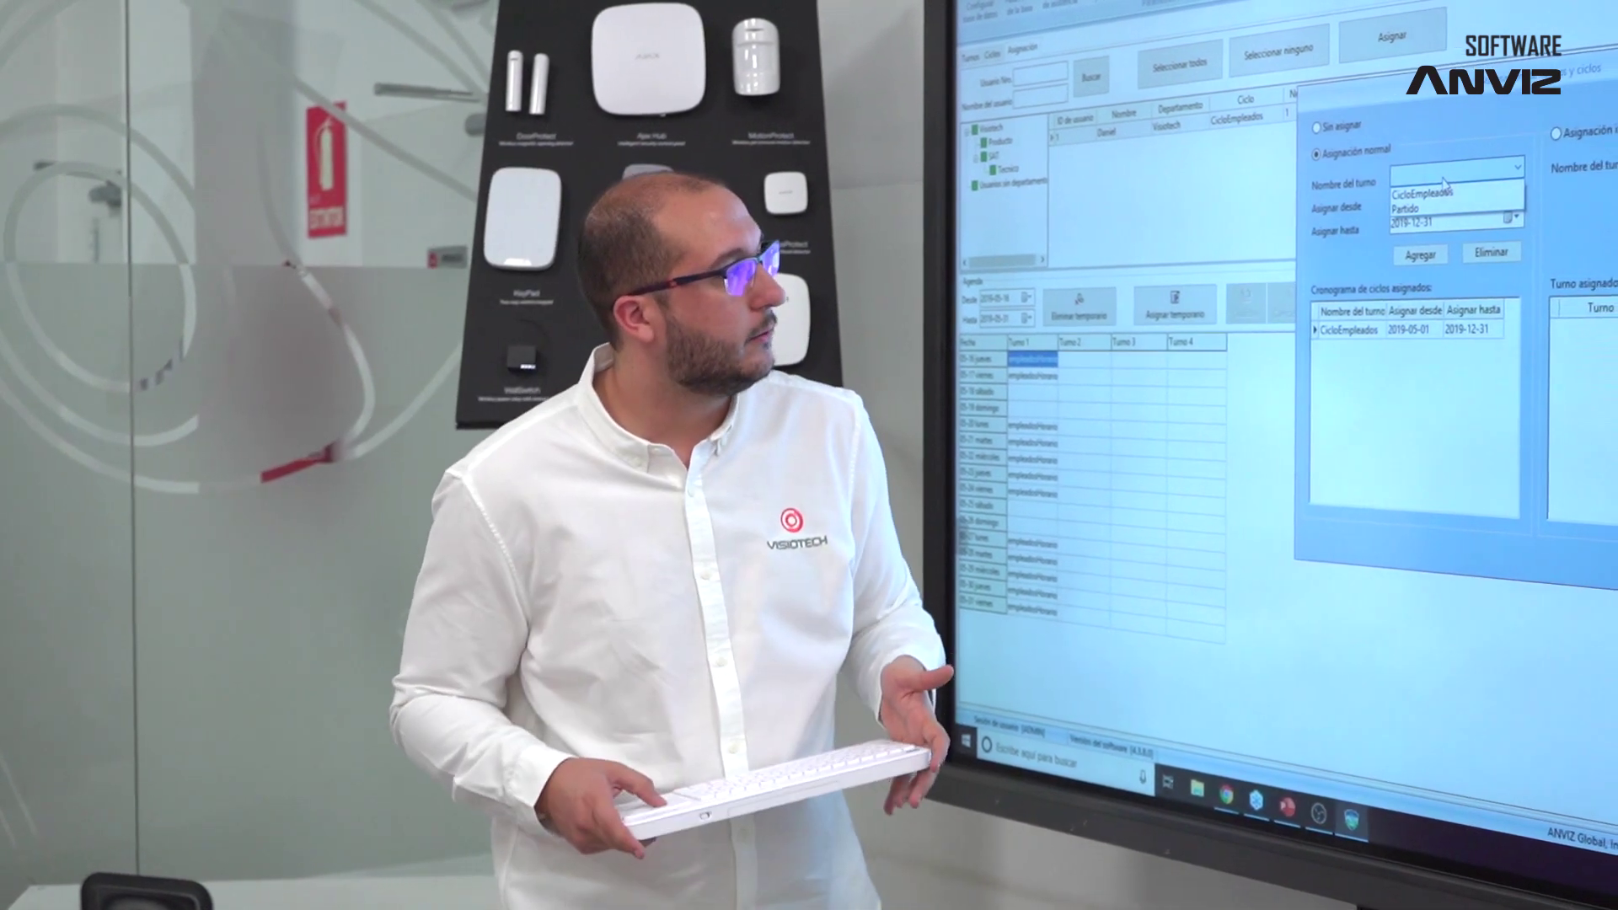
{"action": "left_click", "coordinate": [1572, 118]}
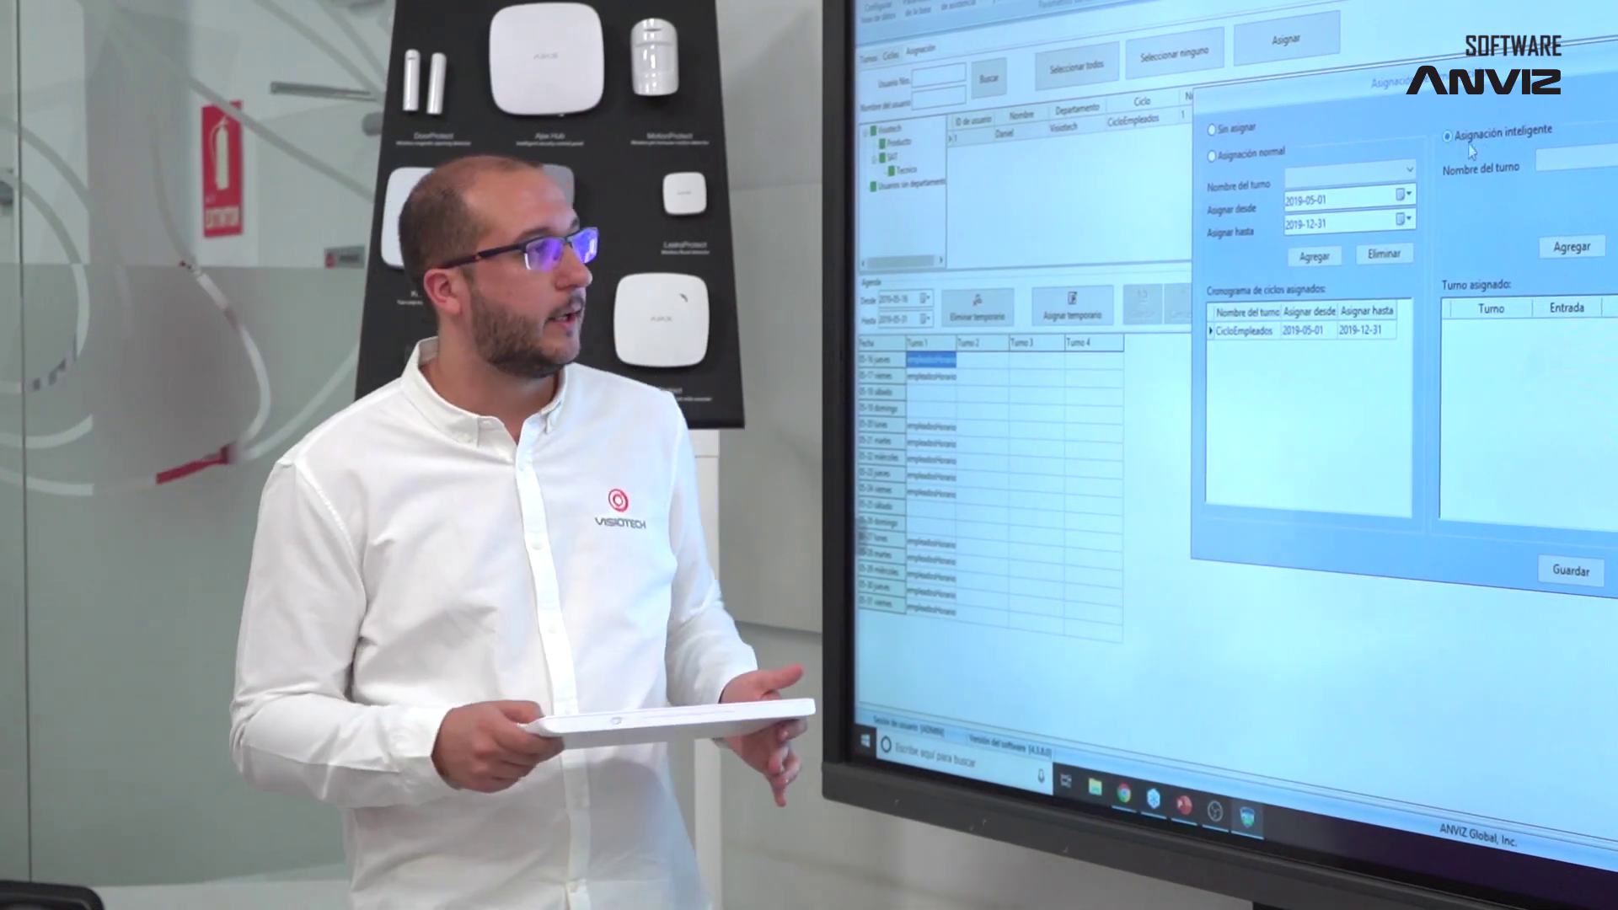
{"action": "left_click", "coordinate": [1584, 161]}
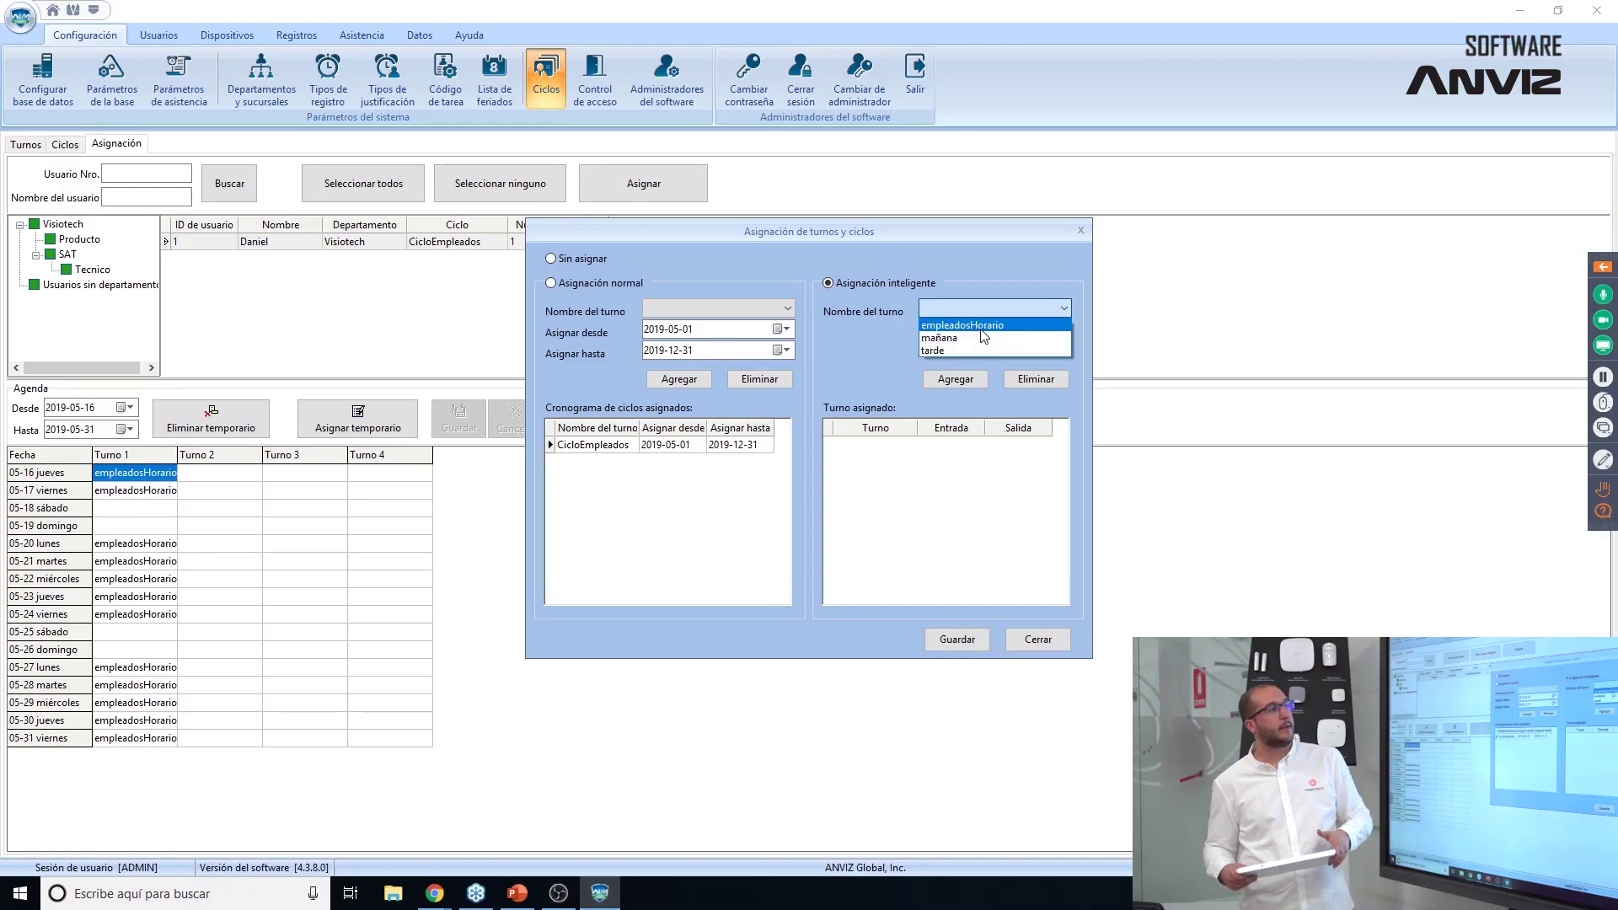
{"action": "left_click", "coordinate": [981, 330]}
{"action": "left_click", "coordinate": [981, 381]}
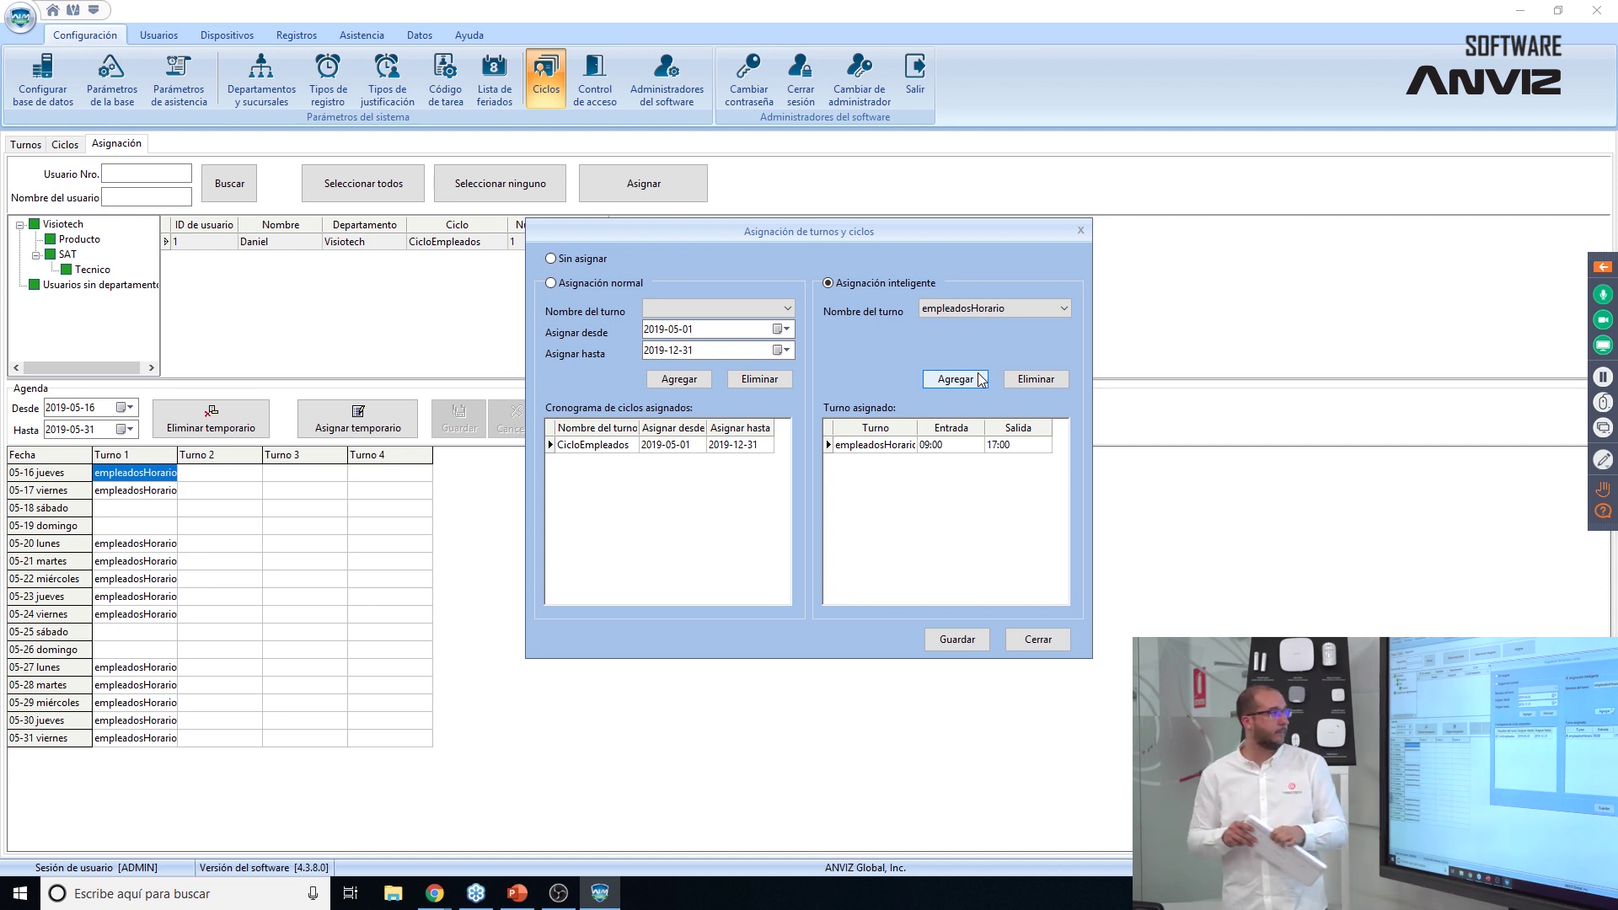
{"action": "key", "text": "Escape"}
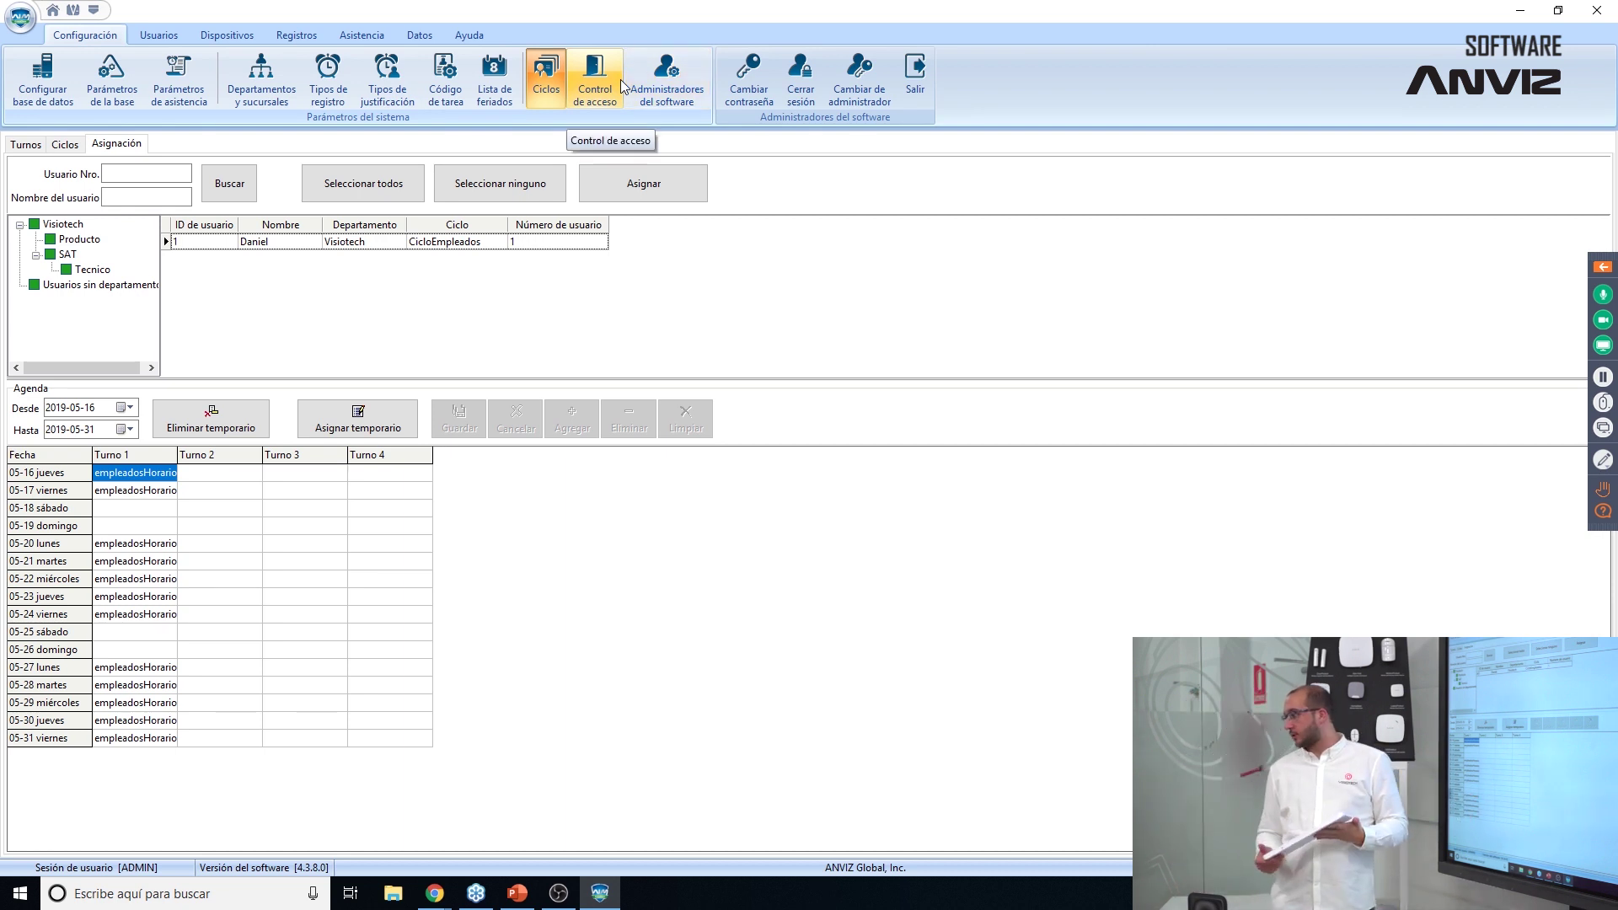
Review the software administrators' permissions, and view the device management and communication options.
{"action": "left_click", "coordinate": [645, 78]}
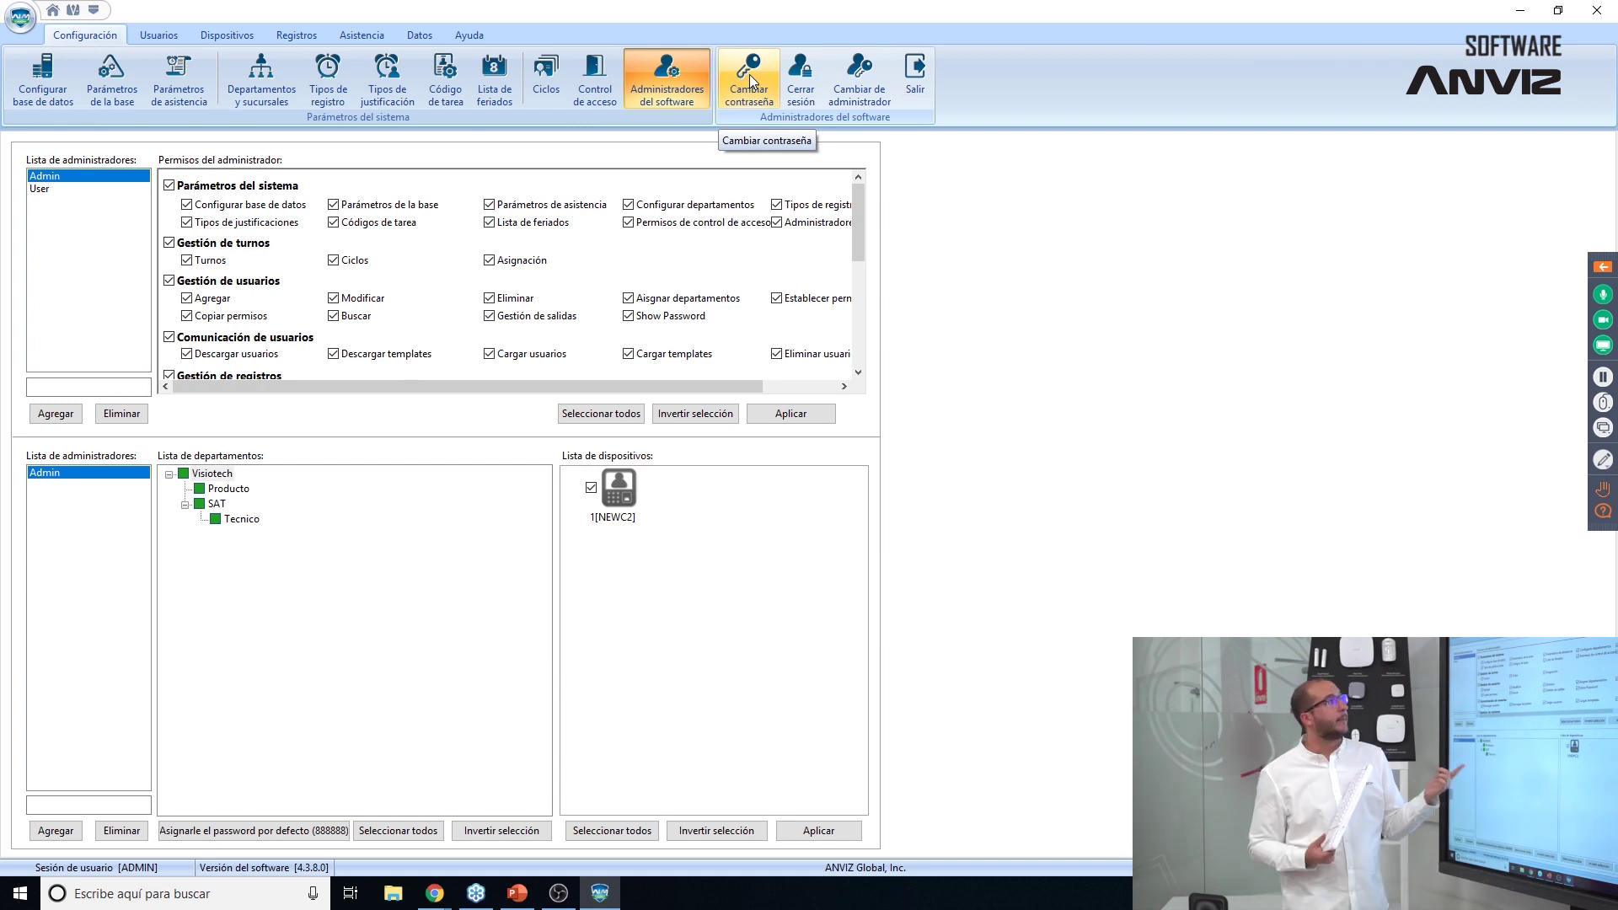
{"action": "left_click", "coordinate": [813, 73]}
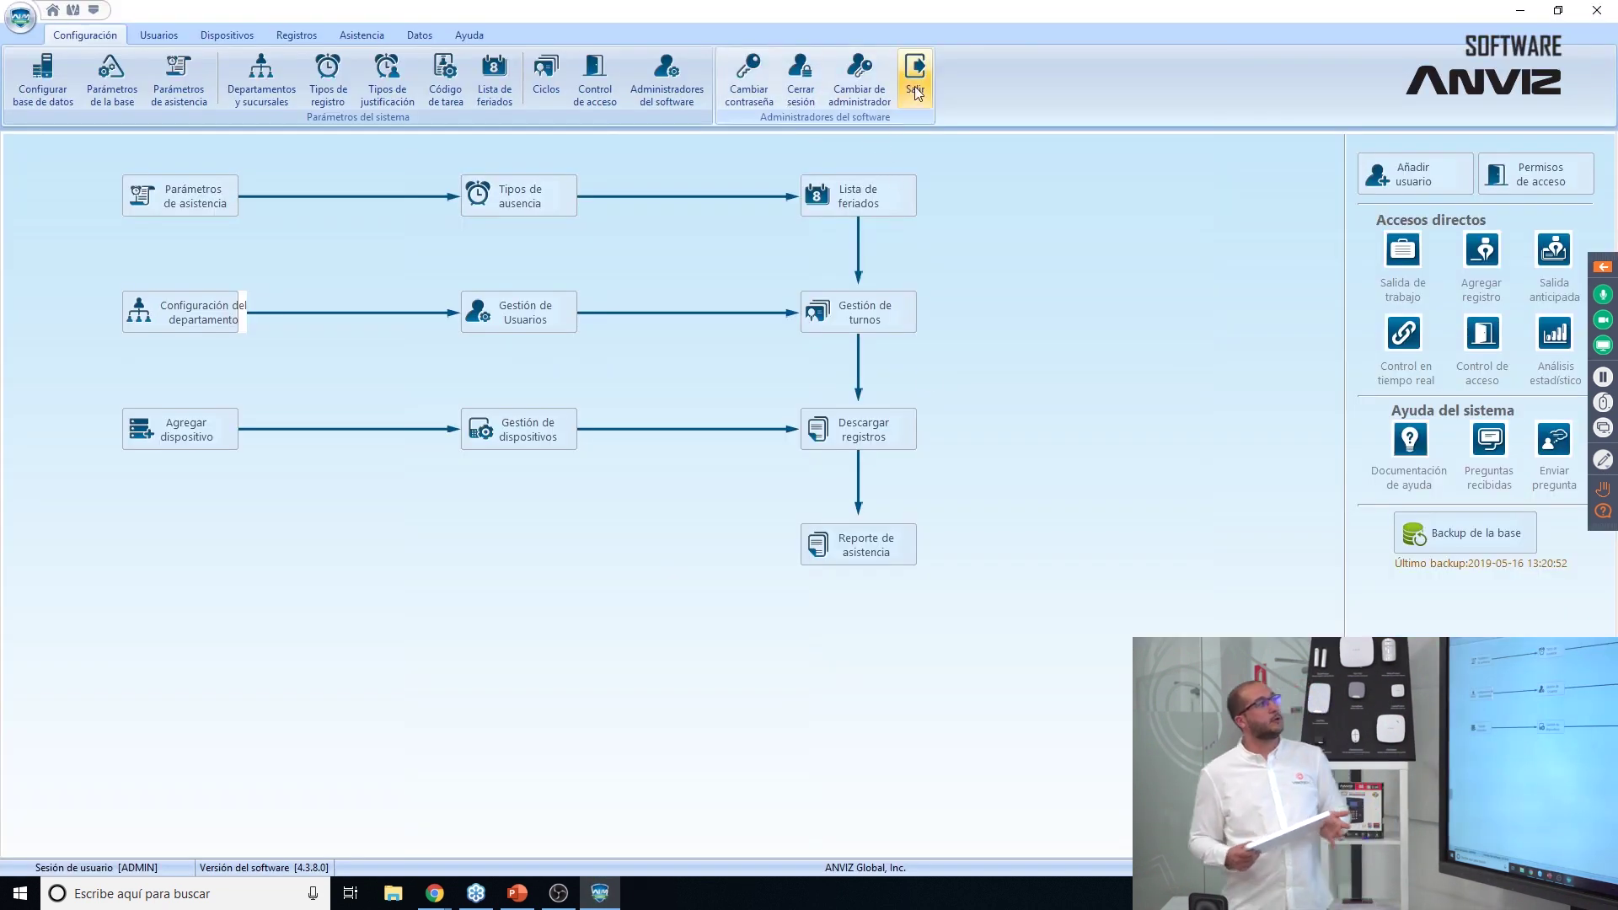
{"action": "left_click", "coordinate": [249, 34]}
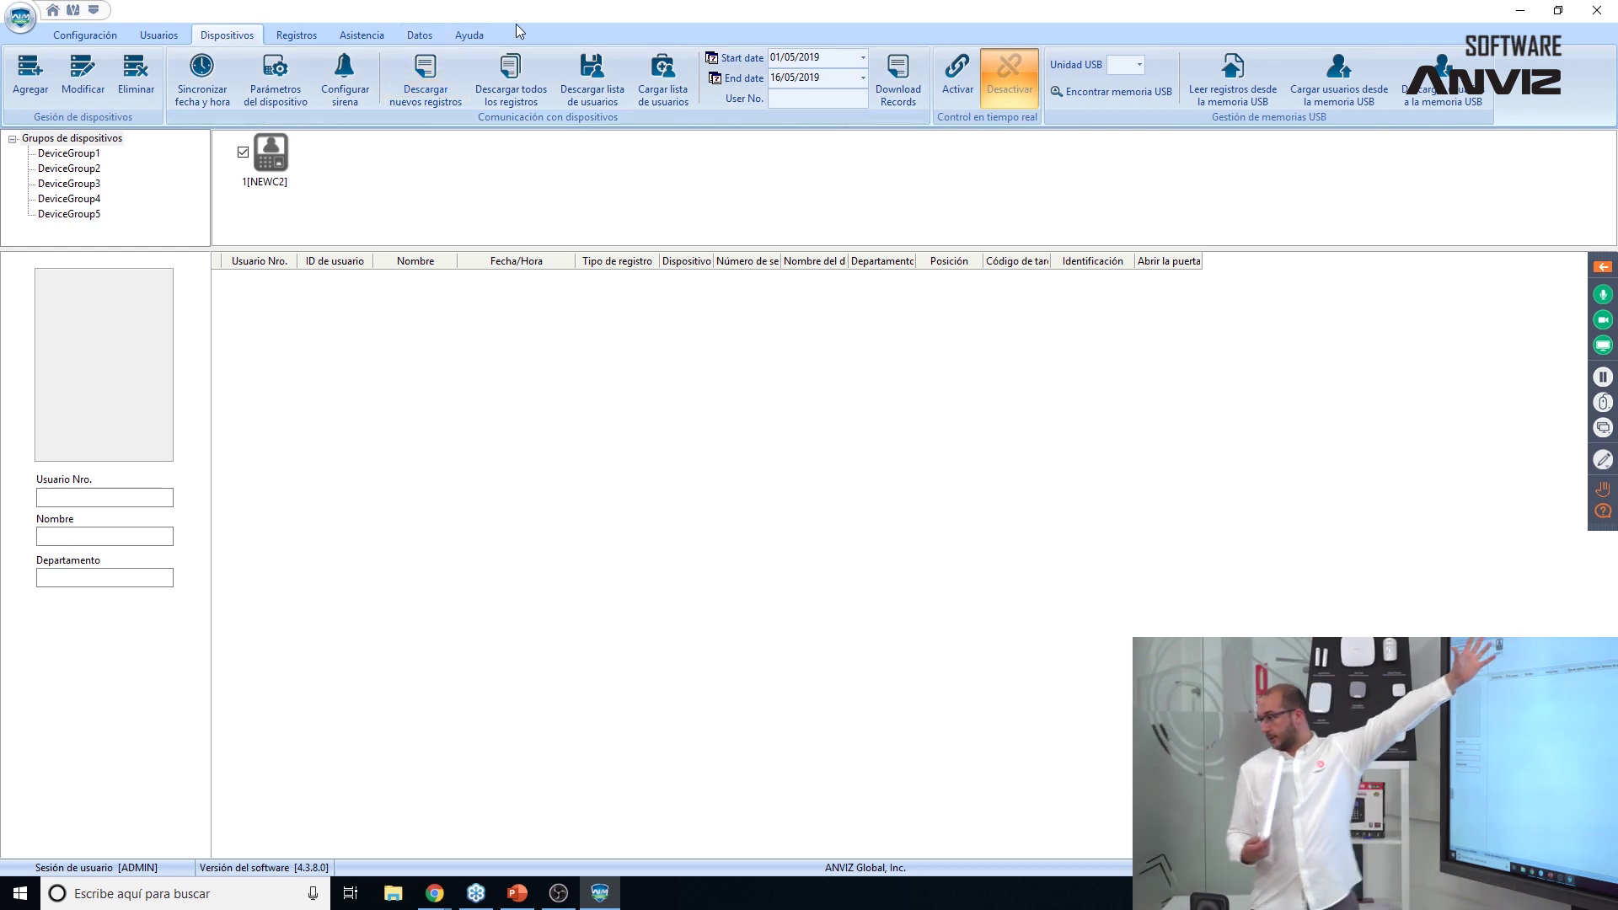
Search the clock-in records of the Visiotech department's registered user from 01/05/2019 to 16/05/2019.
{"action": "left_click", "coordinate": [291, 33]}
{"action": "left_click", "coordinate": [198, 59]}
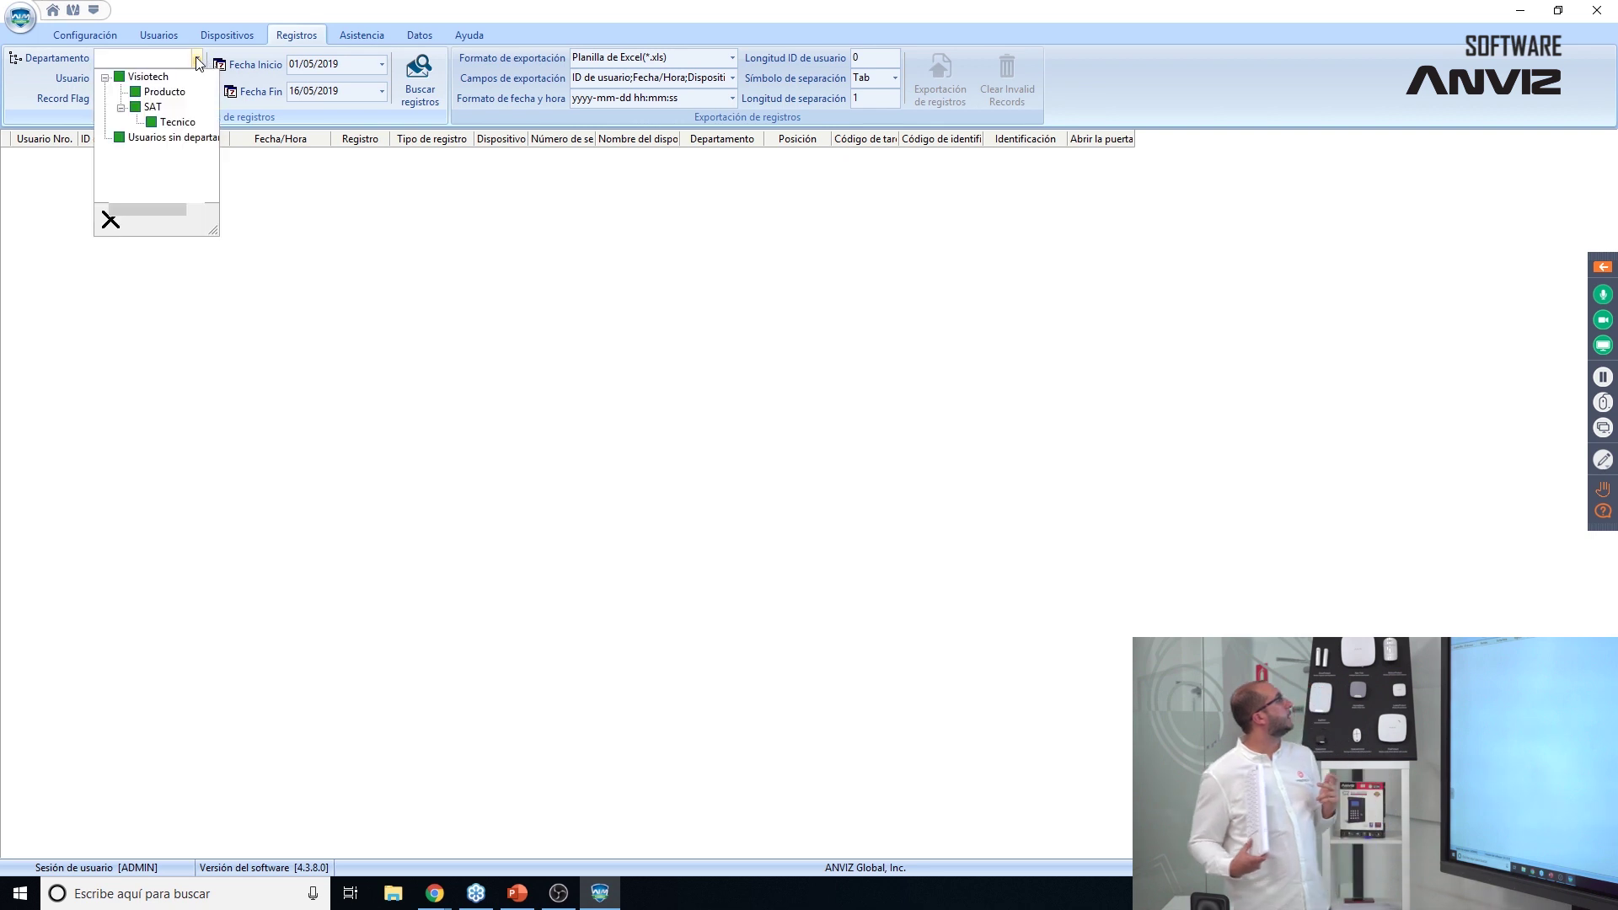
{"action": "left_click", "coordinate": [149, 78]}
{"action": "left_click", "coordinate": [156, 82]}
{"action": "left_click", "coordinate": [144, 111]}
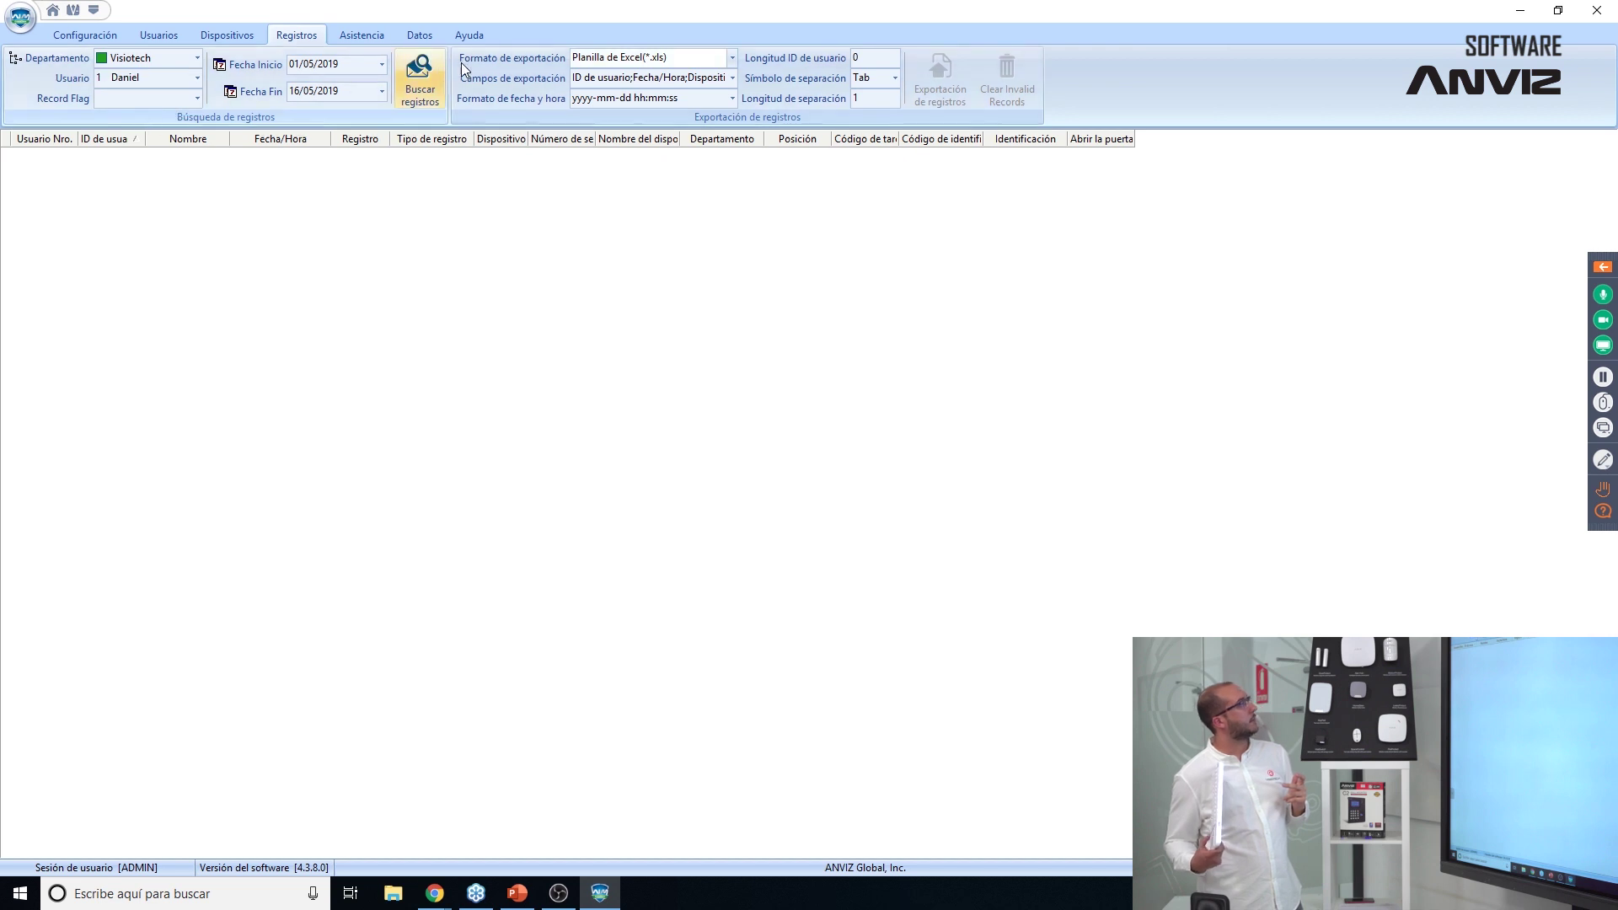
{"action": "left_click", "coordinate": [430, 75]}
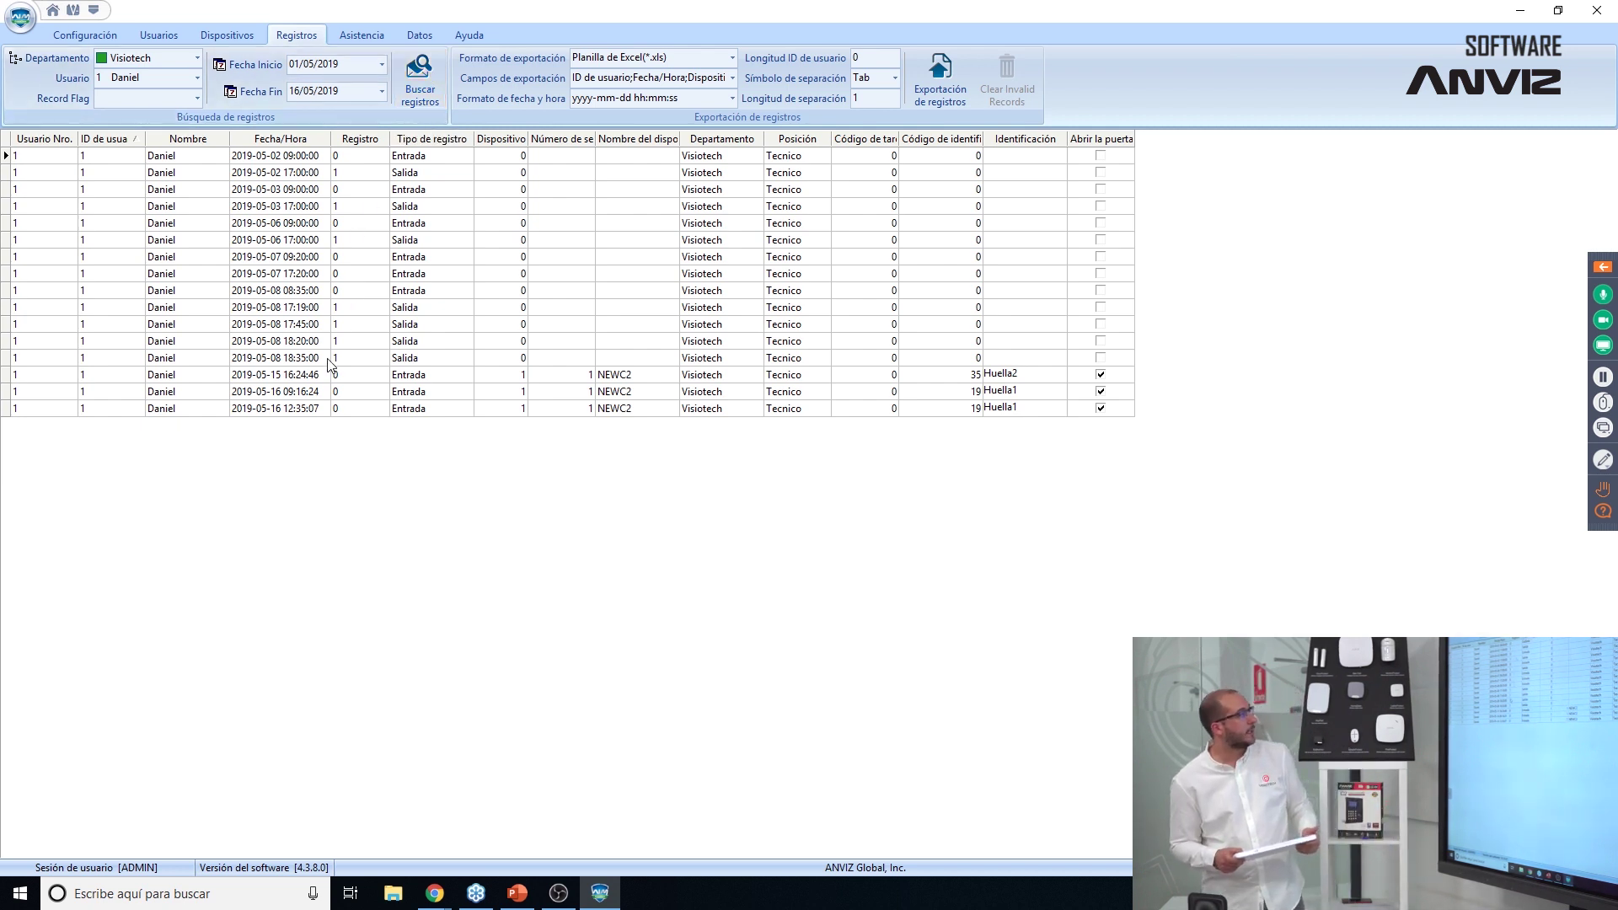
Inspect the user's records from the NEWC2 device, and view the Excel record export dialog without saving a file.
{"action": "left_click", "coordinate": [328, 389]}
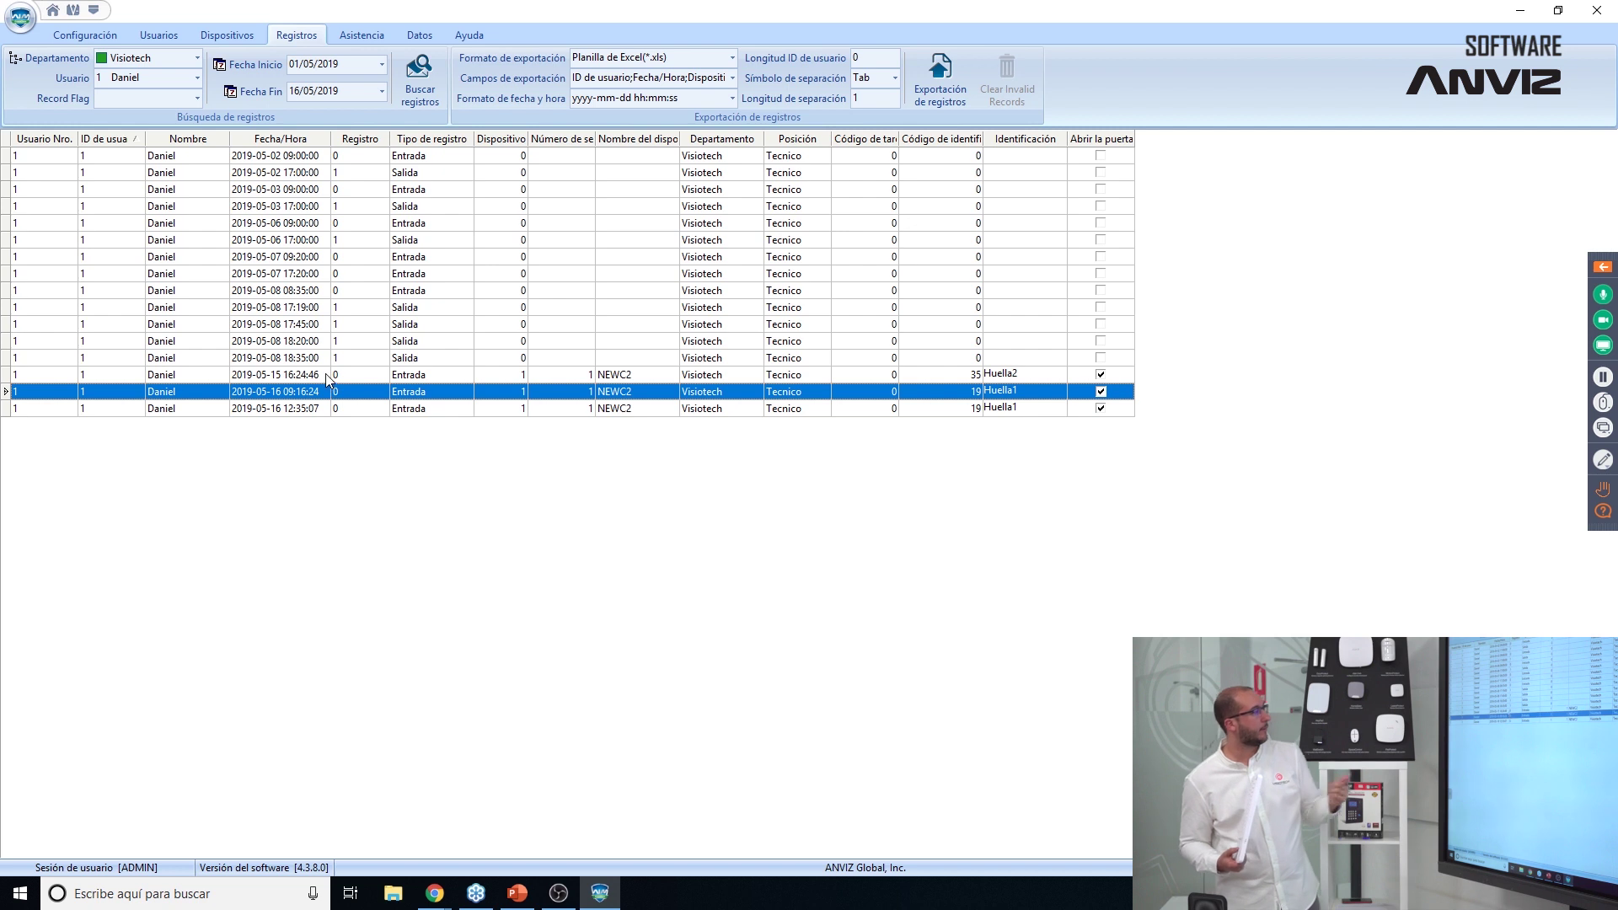
{"action": "left_click", "coordinate": [327, 375]}
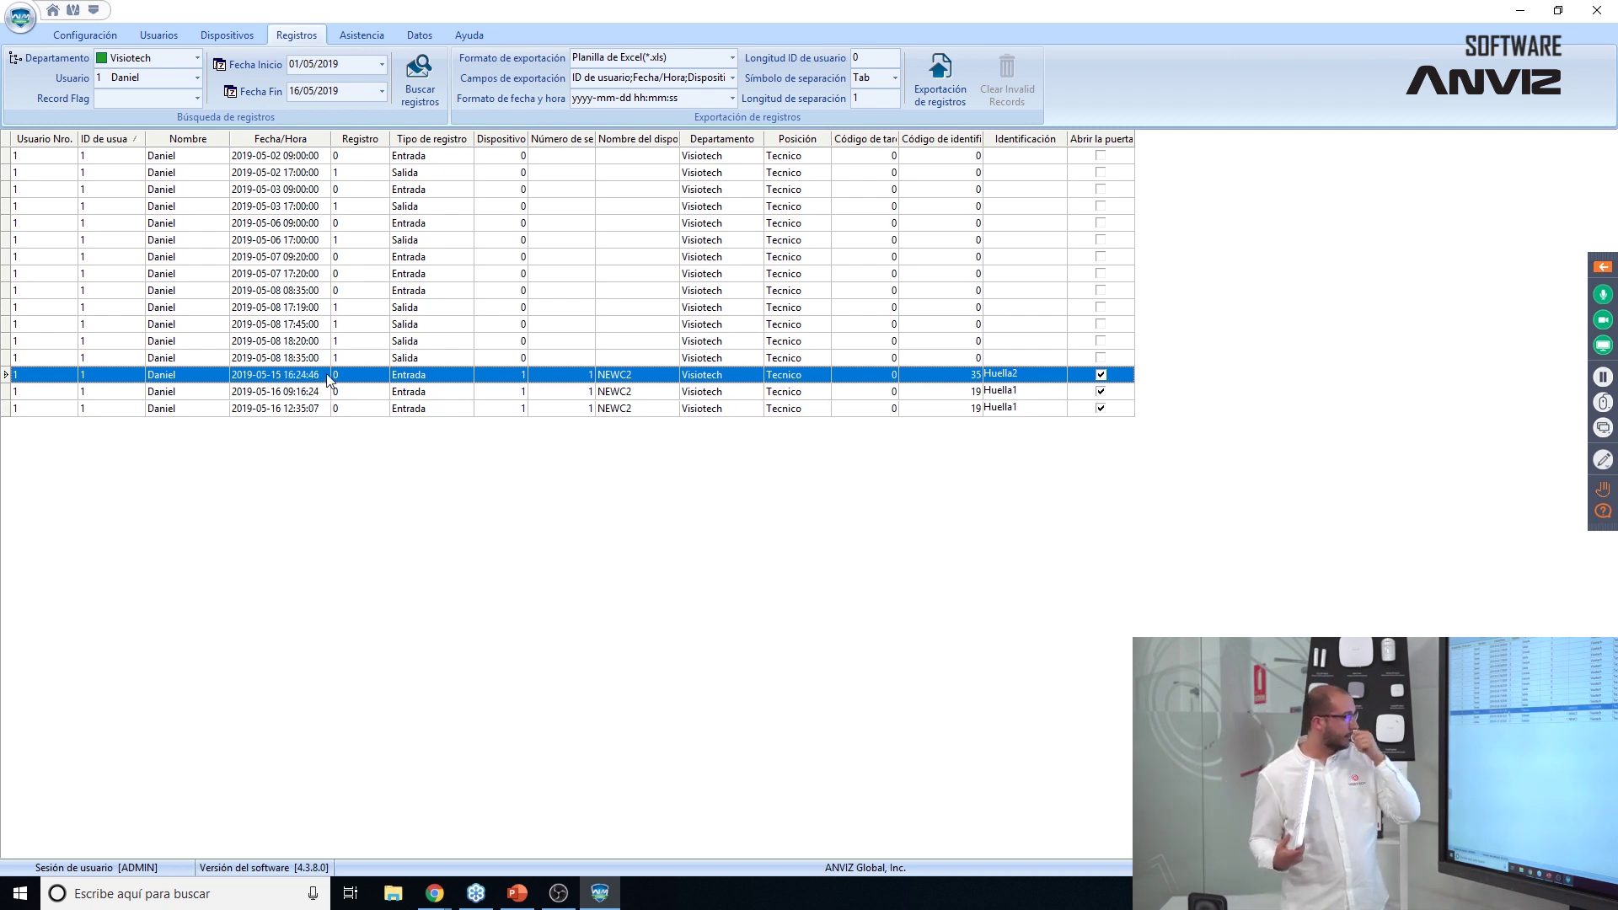
{"action": "left_click", "coordinate": [324, 408]}
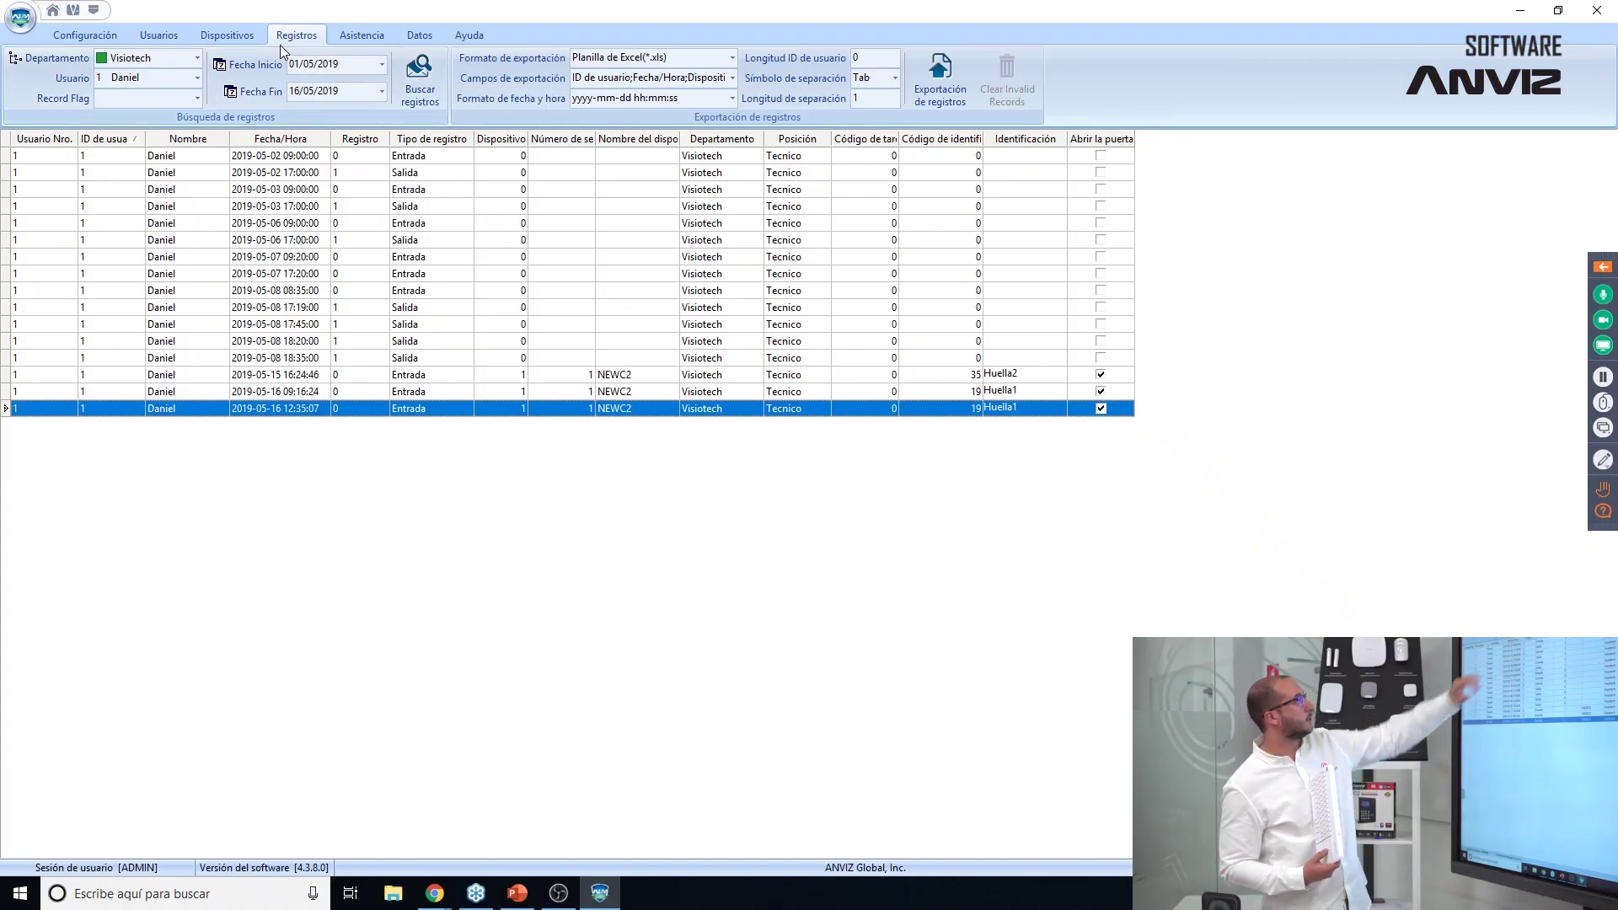
{"action": "left_click", "coordinate": [927, 89]}
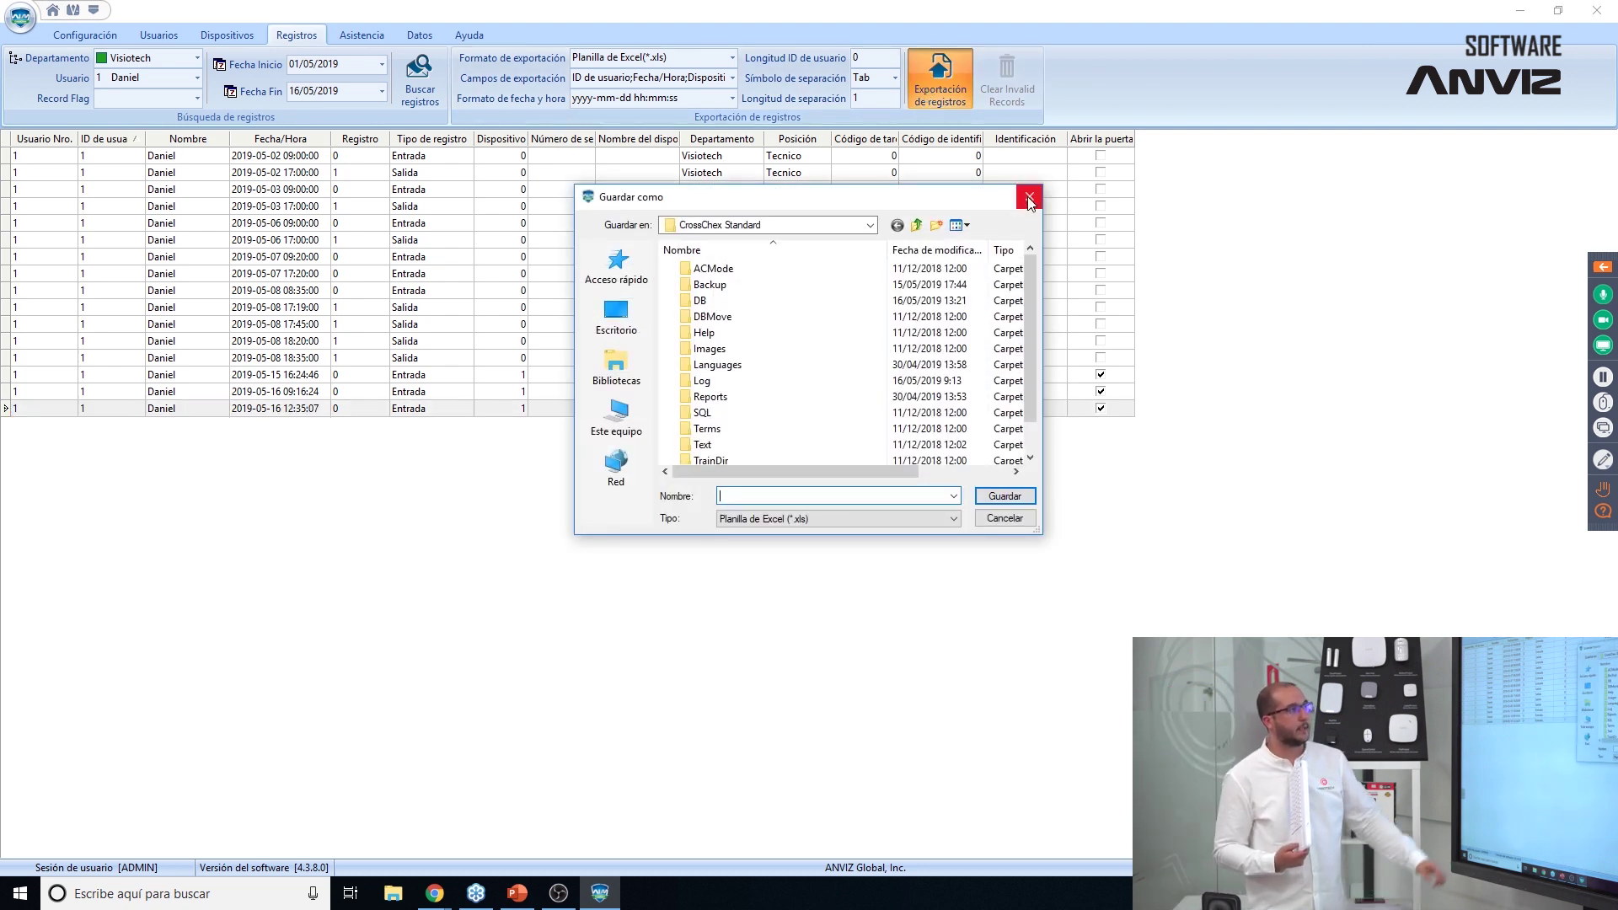
{"action": "left_click", "coordinate": [1029, 197]}
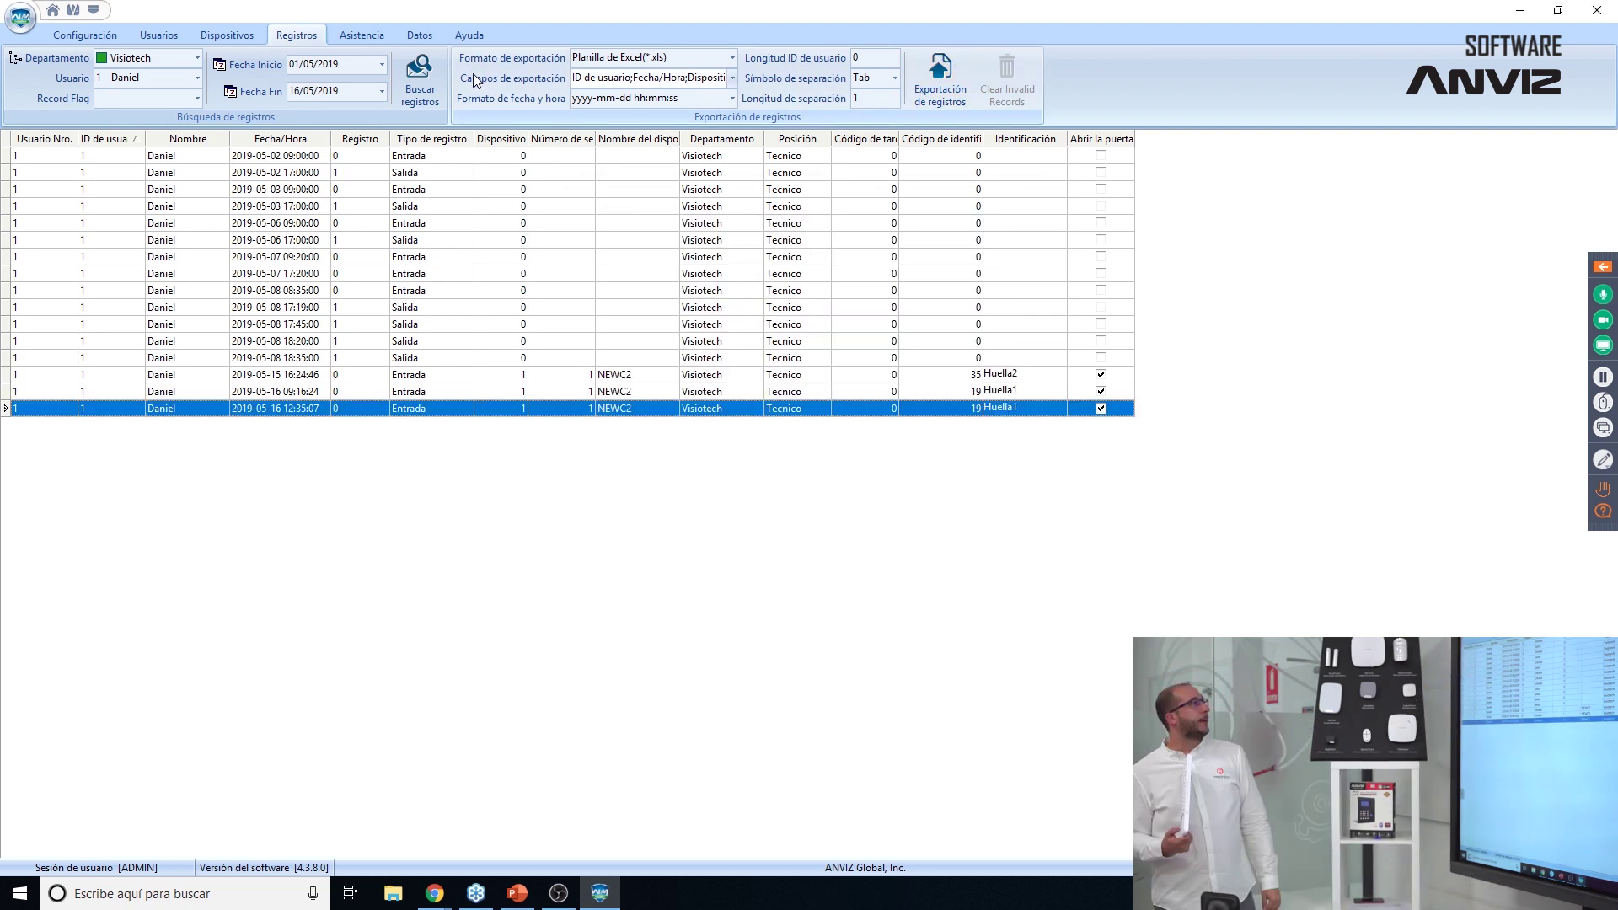
Run the statistical attendance analysis for the Visiotech department's registered user from 01/05/2019 to 16/05/2019.
{"action": "left_click", "coordinate": [364, 35]}
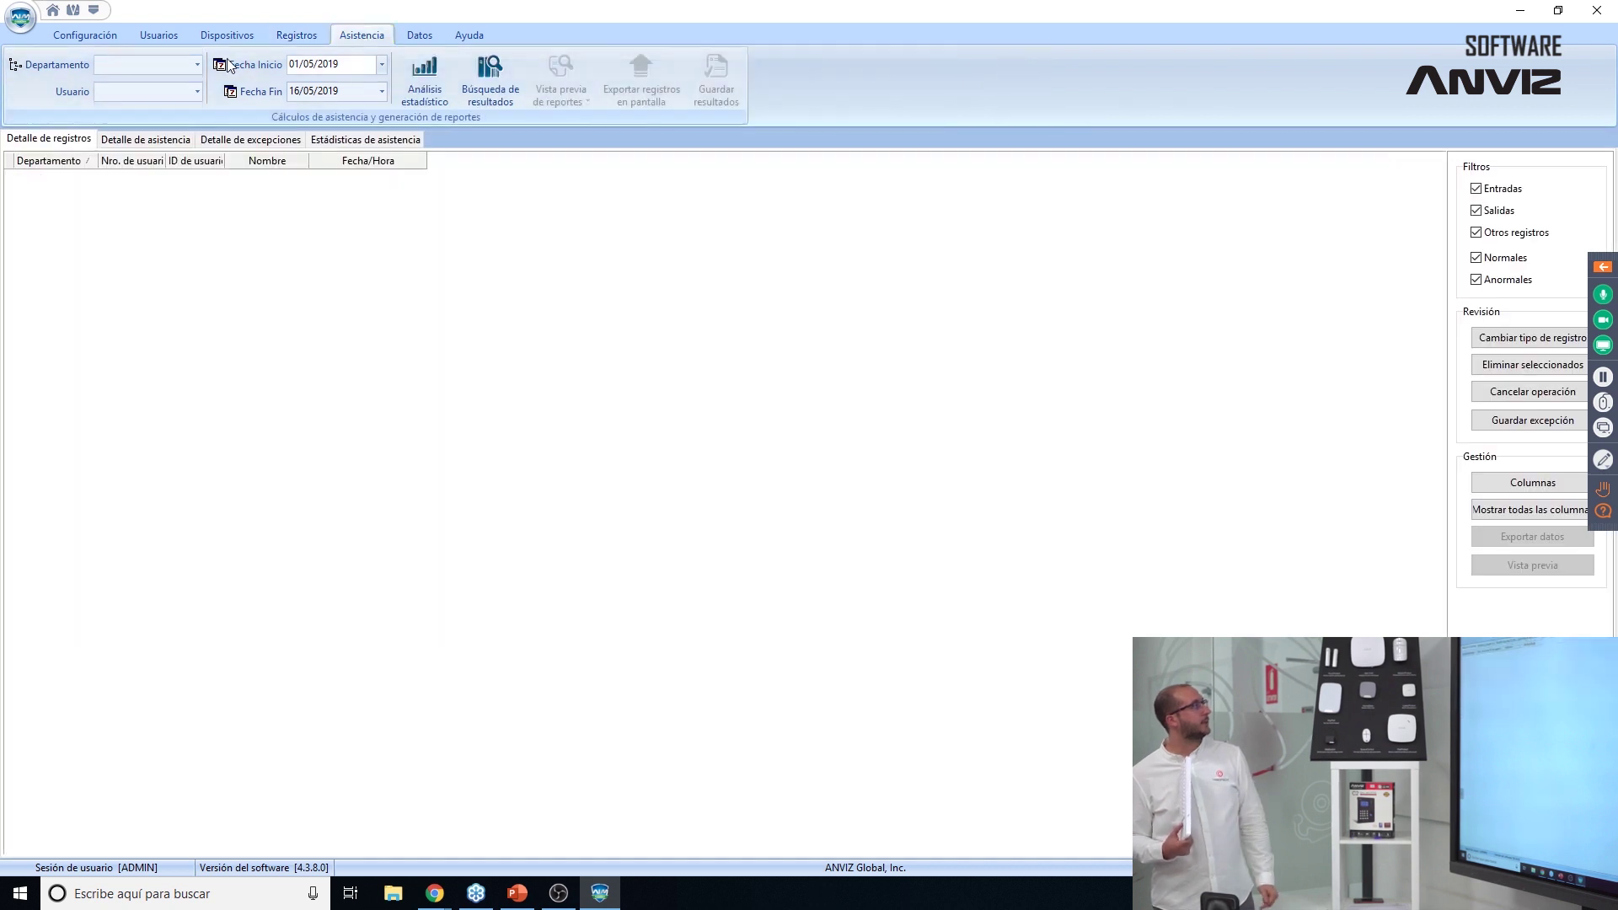
{"action": "left_click", "coordinate": [198, 64]}
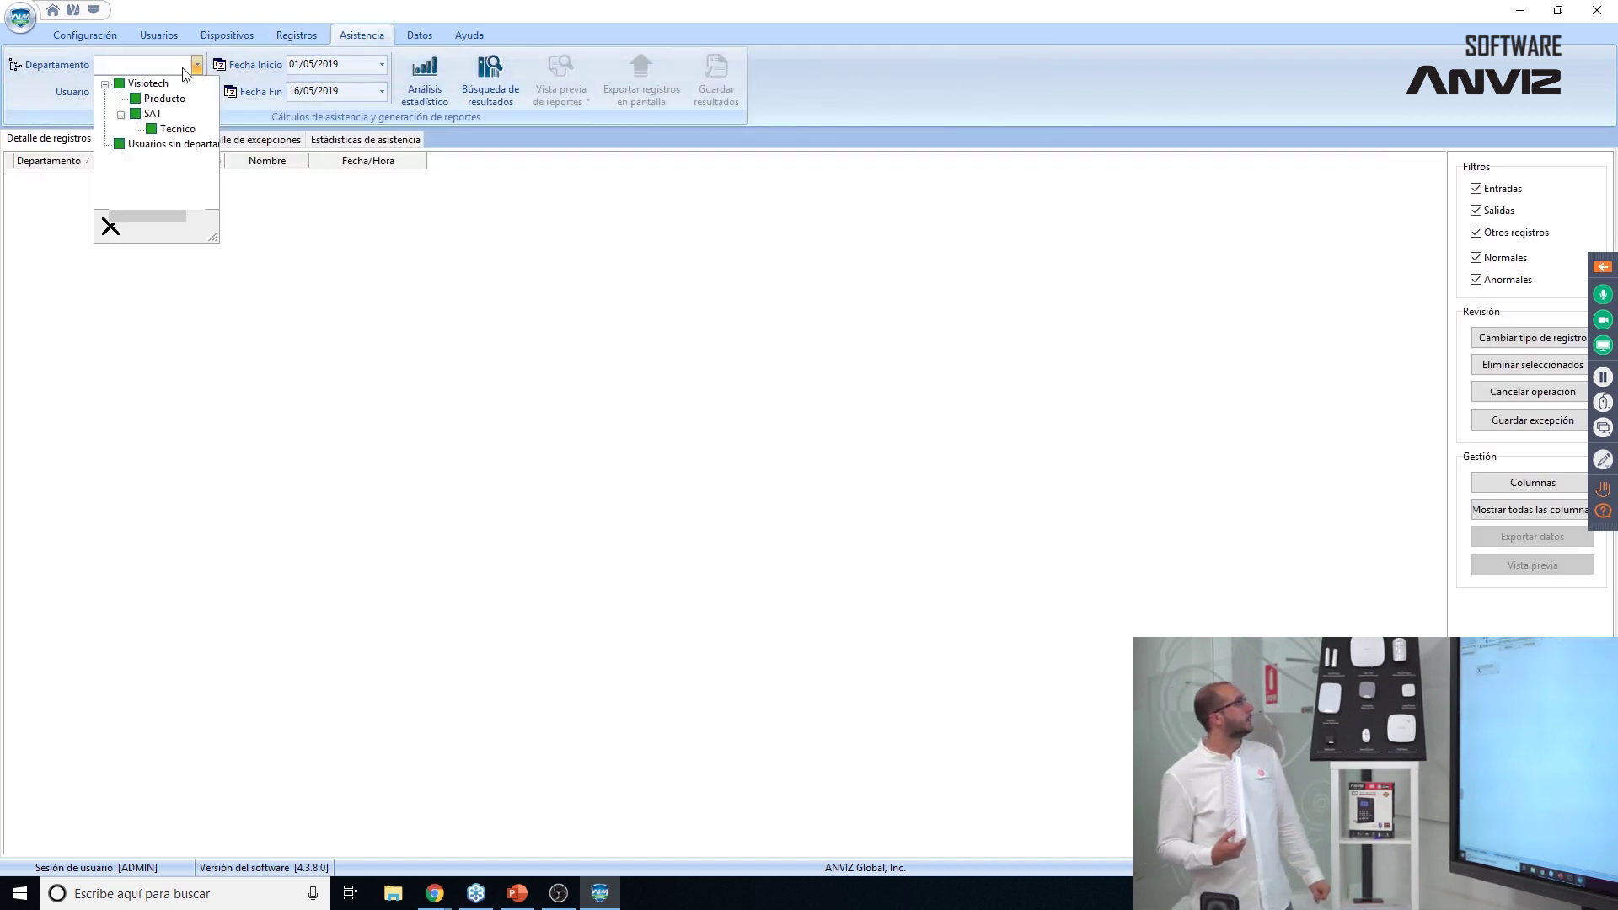
{"action": "left_click", "coordinate": [145, 83]}
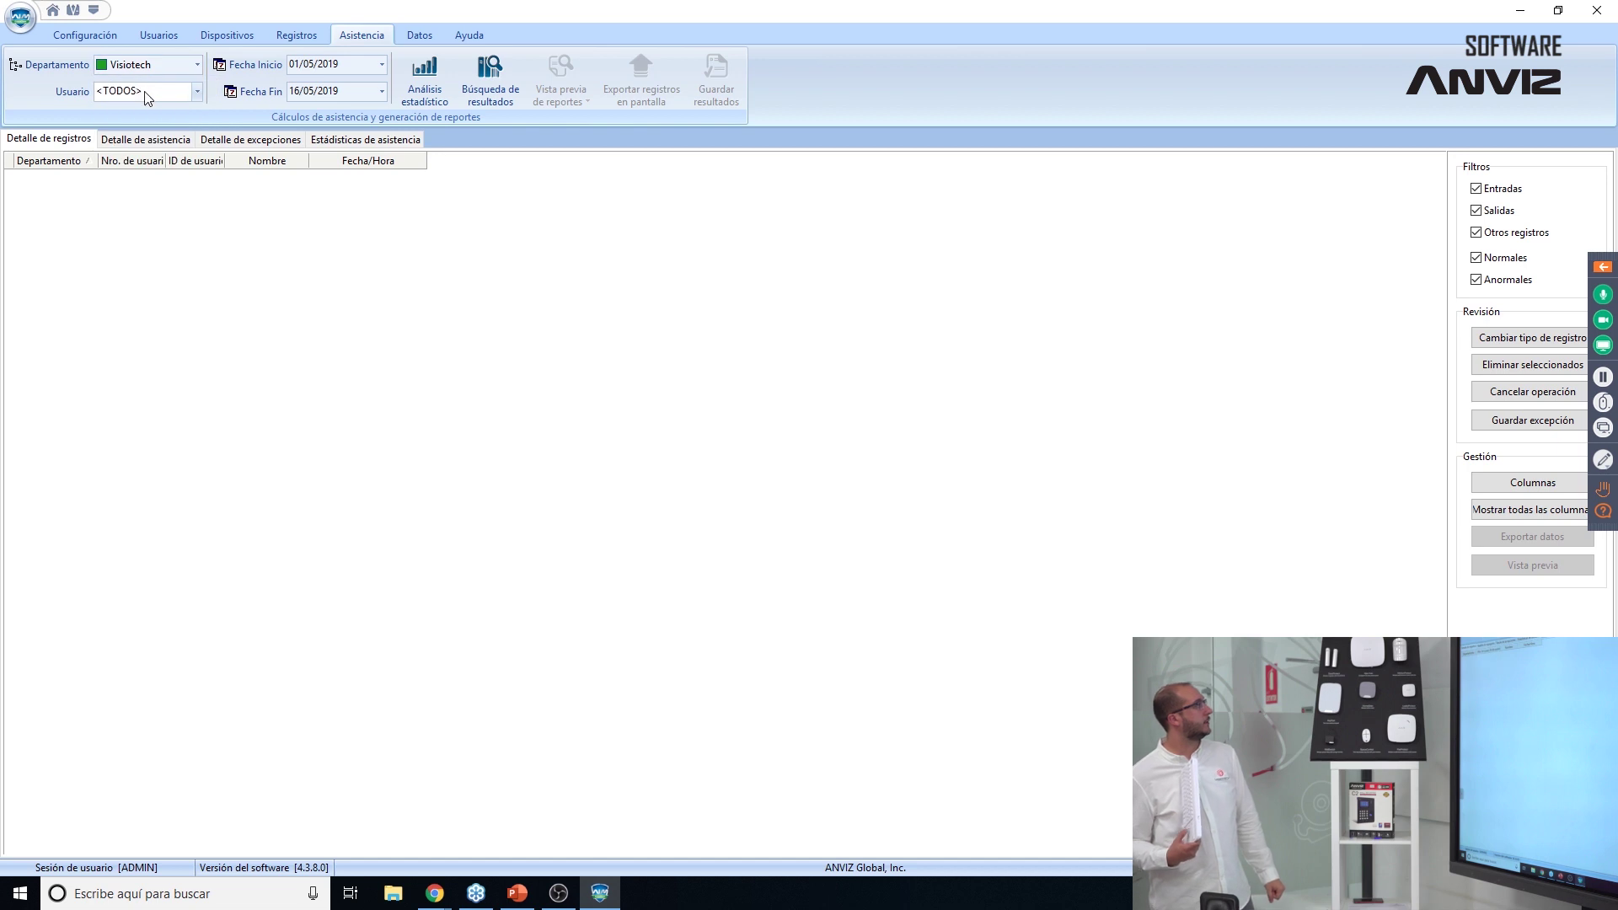
{"action": "left_click", "coordinate": [148, 98]}
{"action": "left_click", "coordinate": [141, 123]}
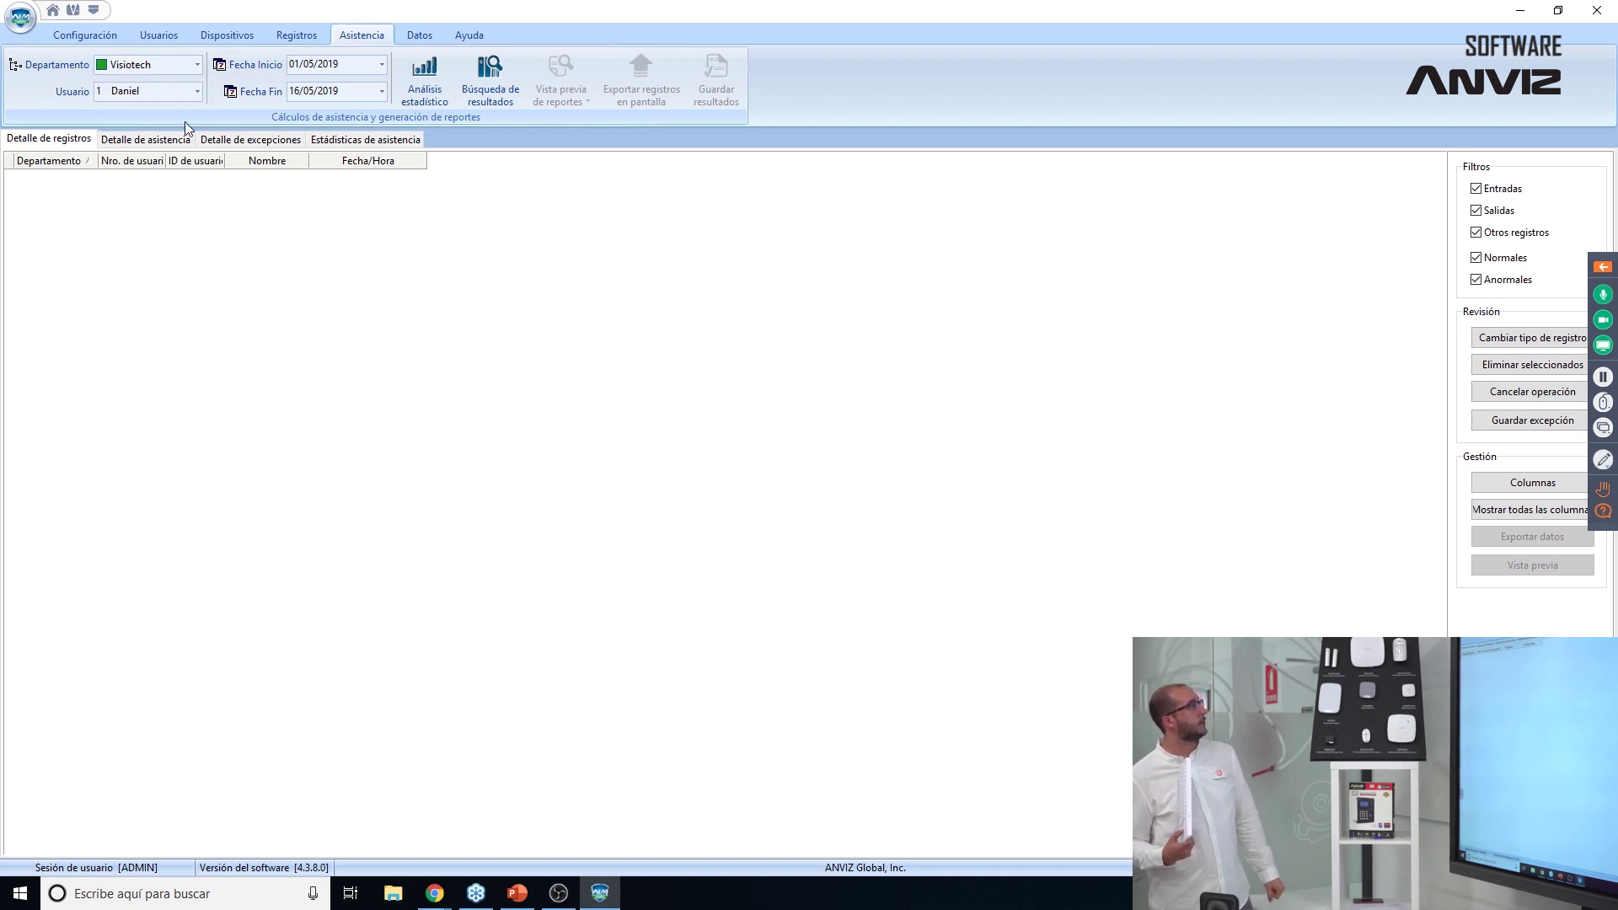
{"action": "left_click", "coordinate": [432, 101]}
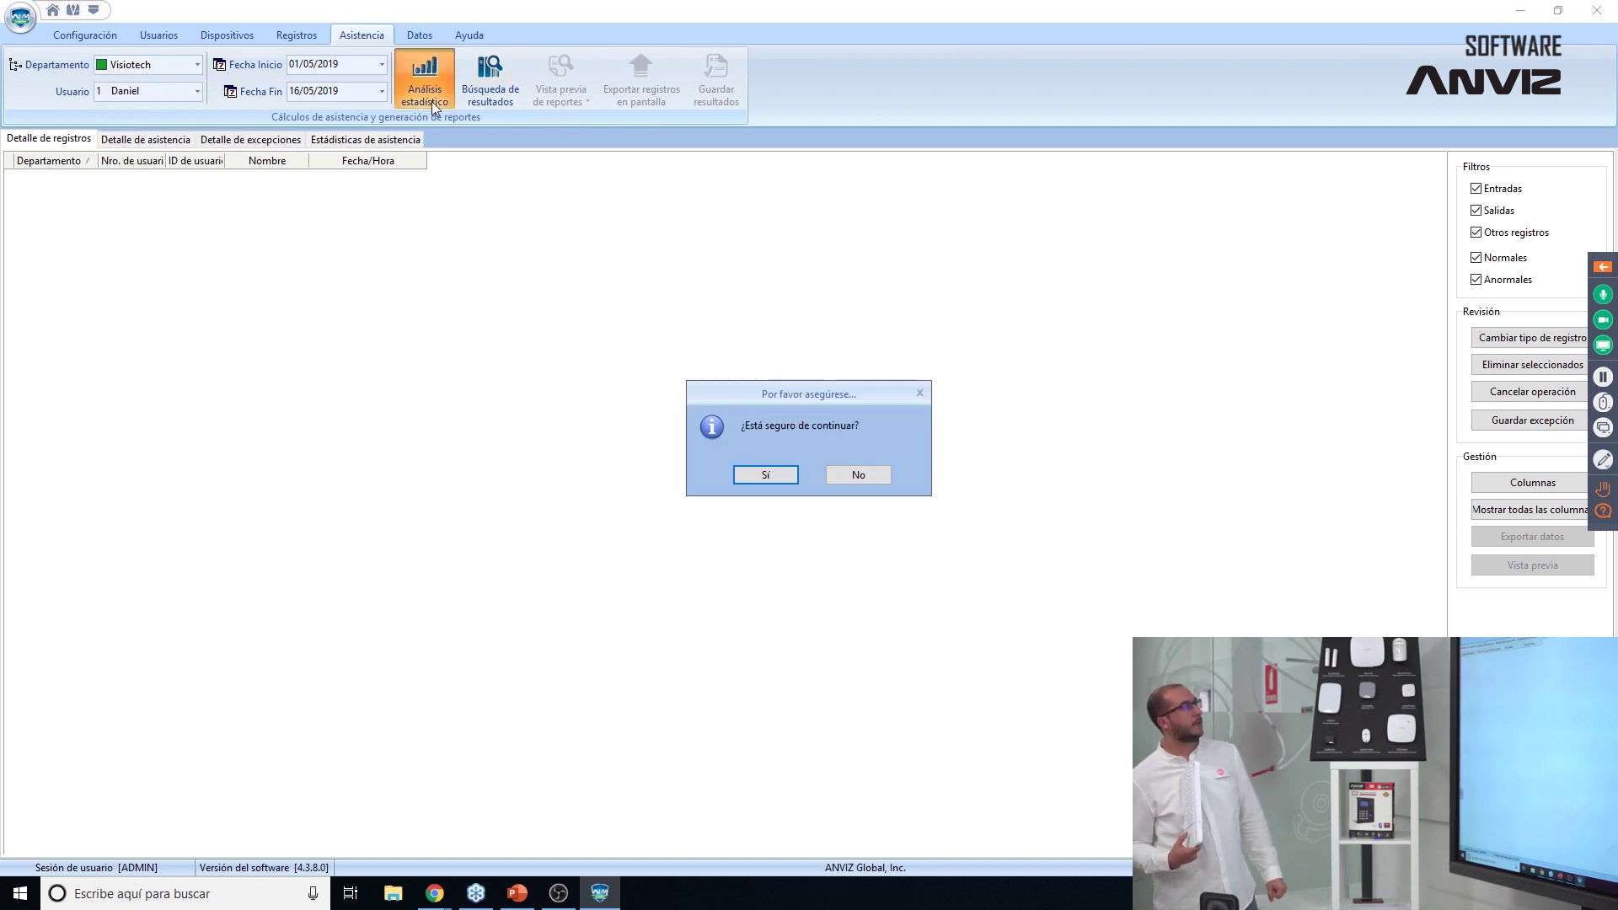
{"action": "left_click", "coordinate": [756, 473]}
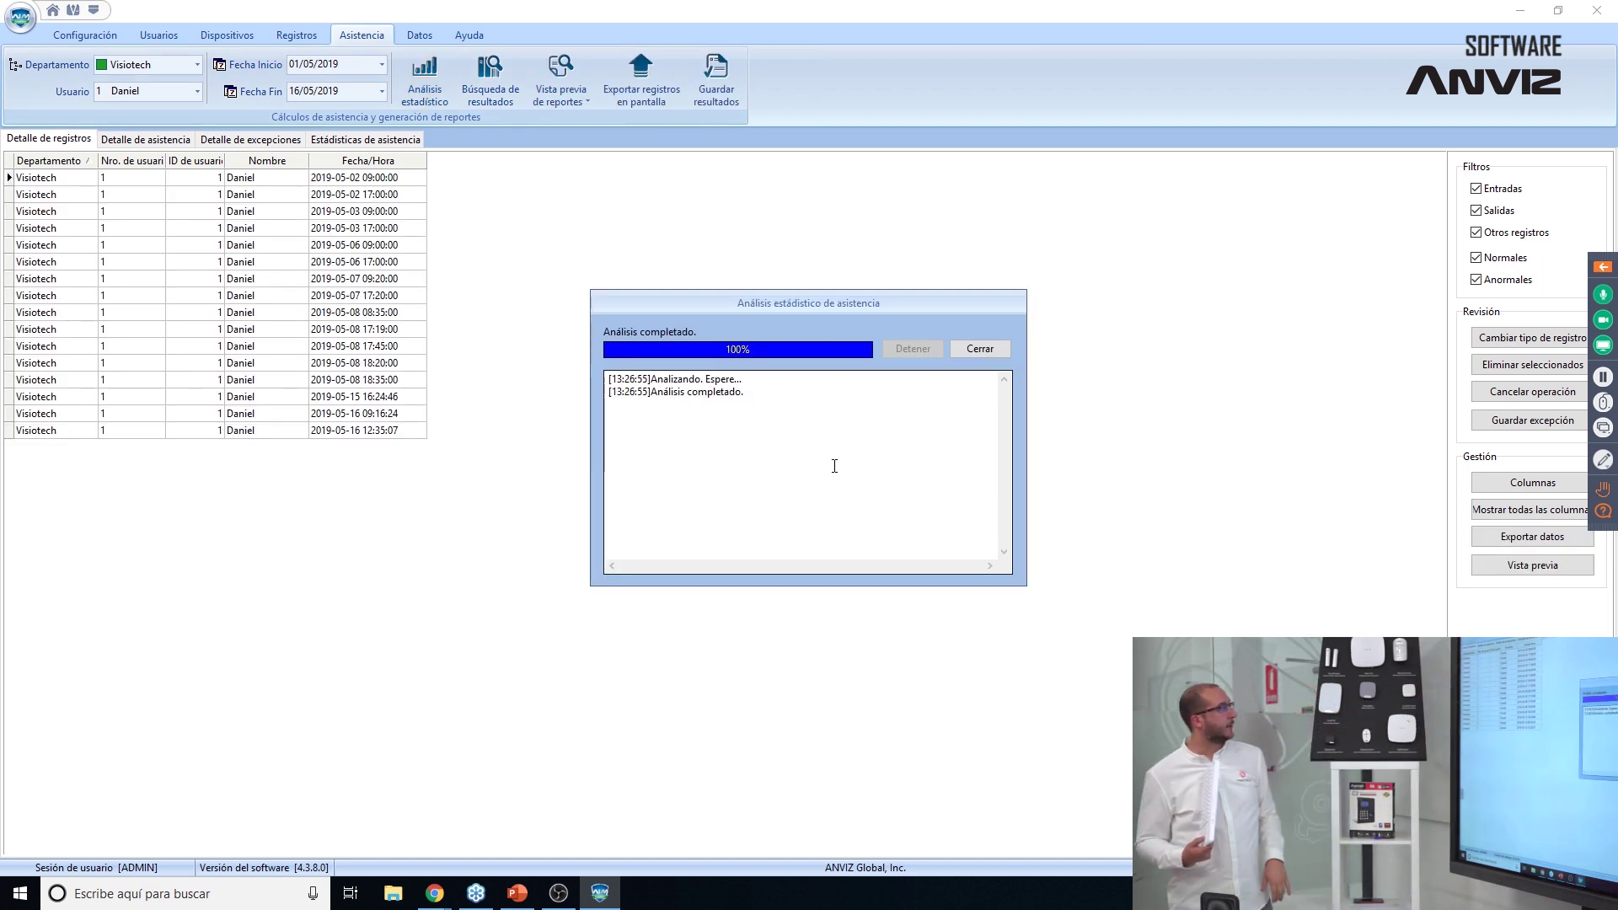
{"action": "left_click", "coordinate": [987, 349]}
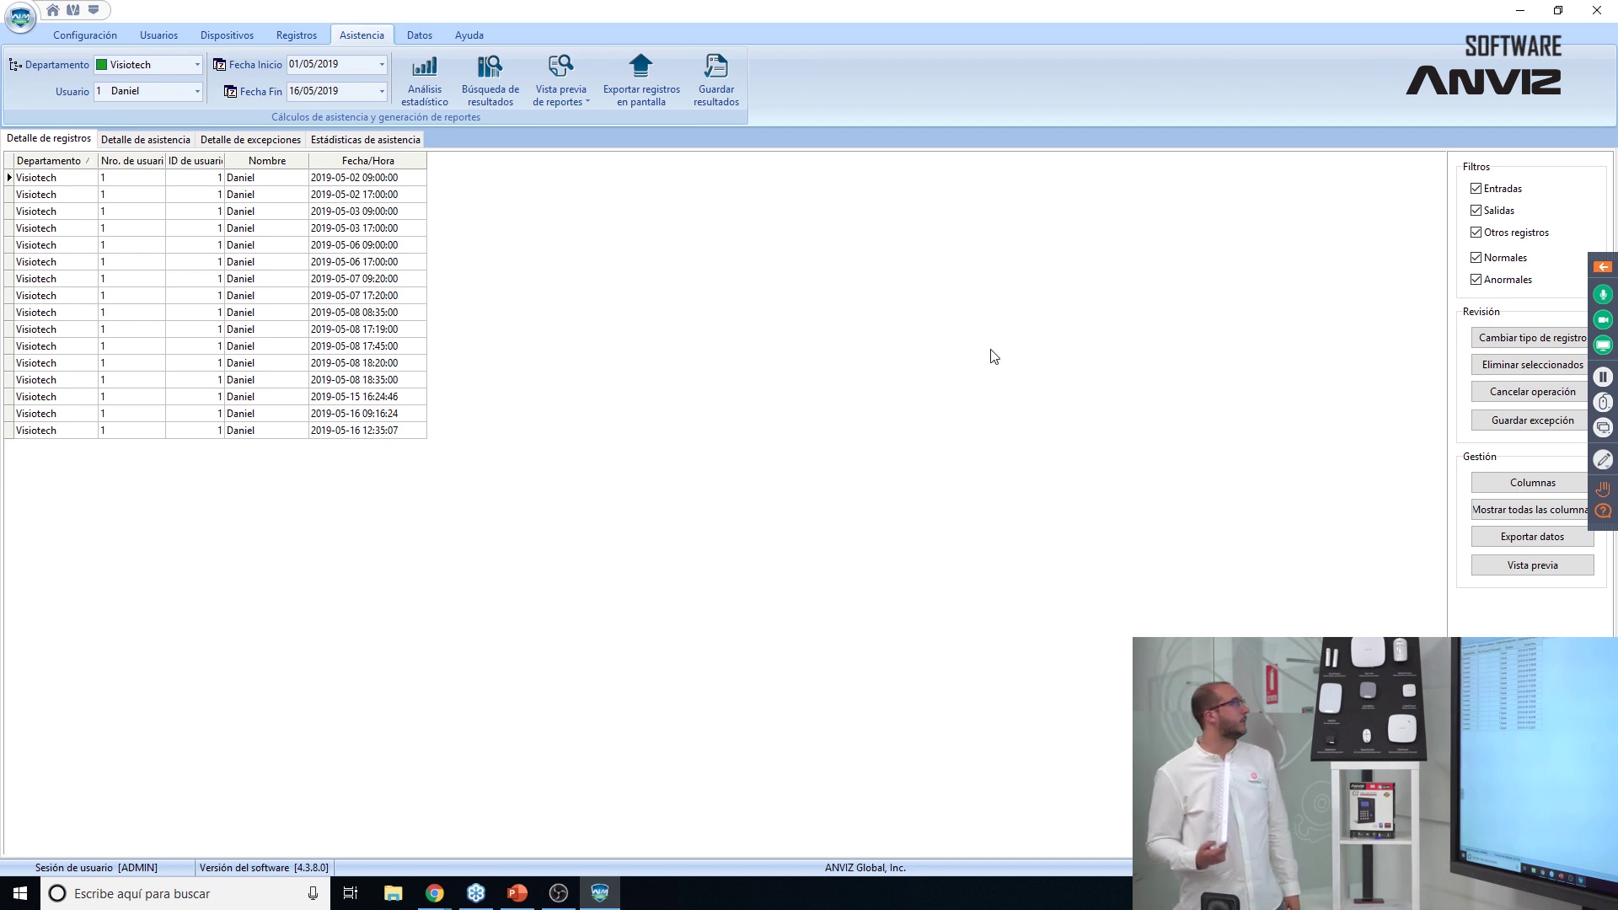
Review the user's attendance details and statistics, and preview the monthly attendance report (Reporte mensual de asistencia).
{"action": "left_click", "coordinate": [141, 140]}
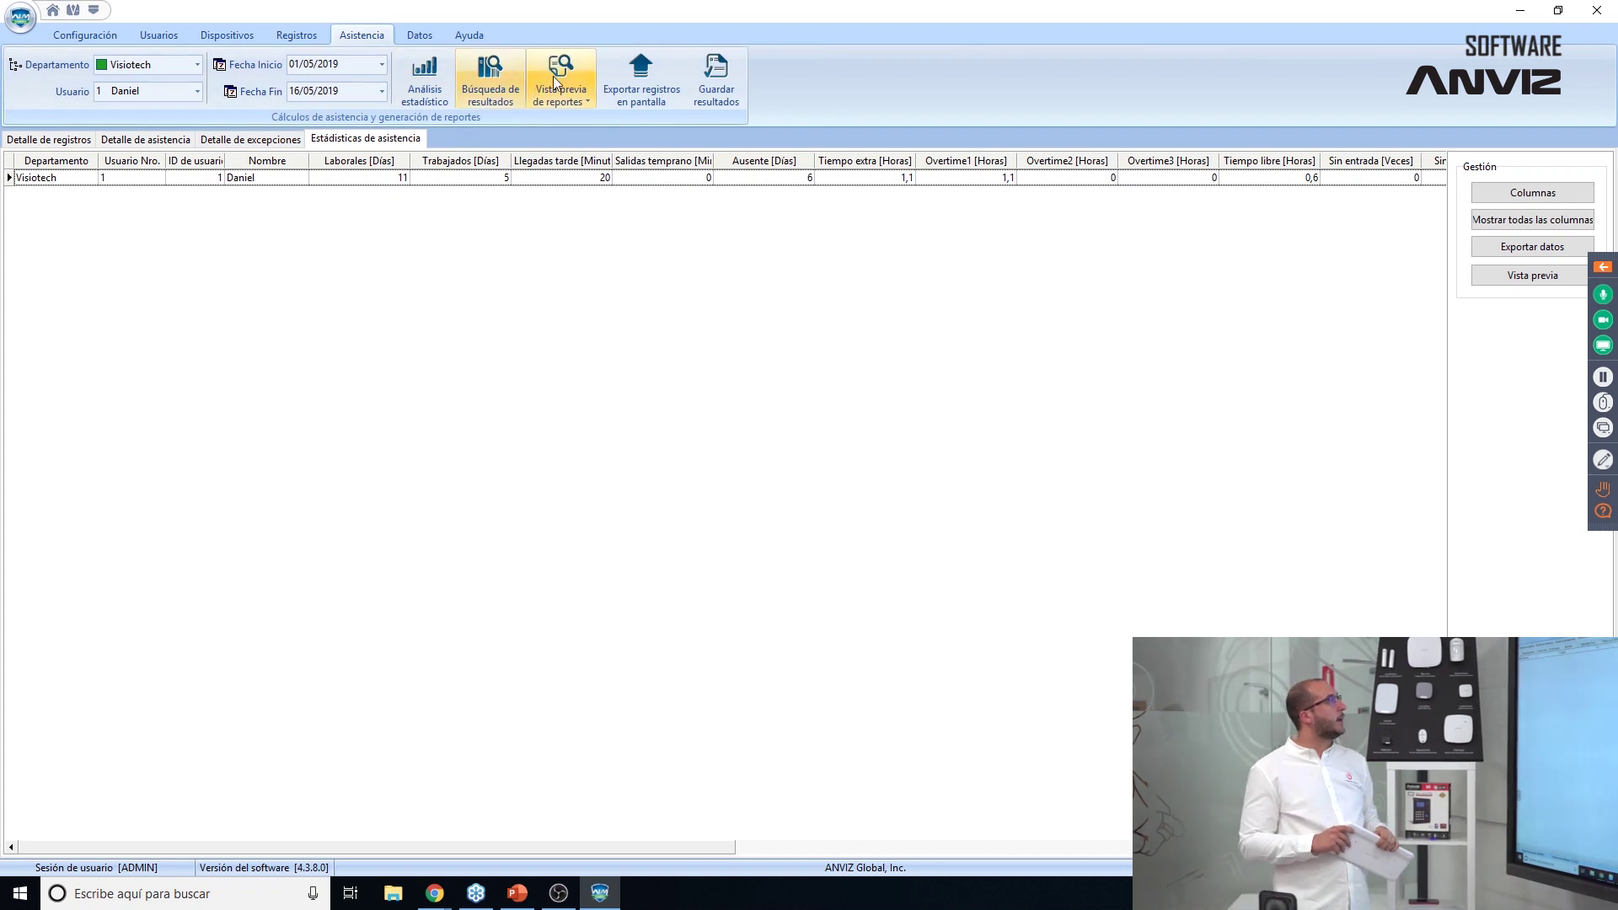
{"action": "left_click", "coordinate": [555, 82]}
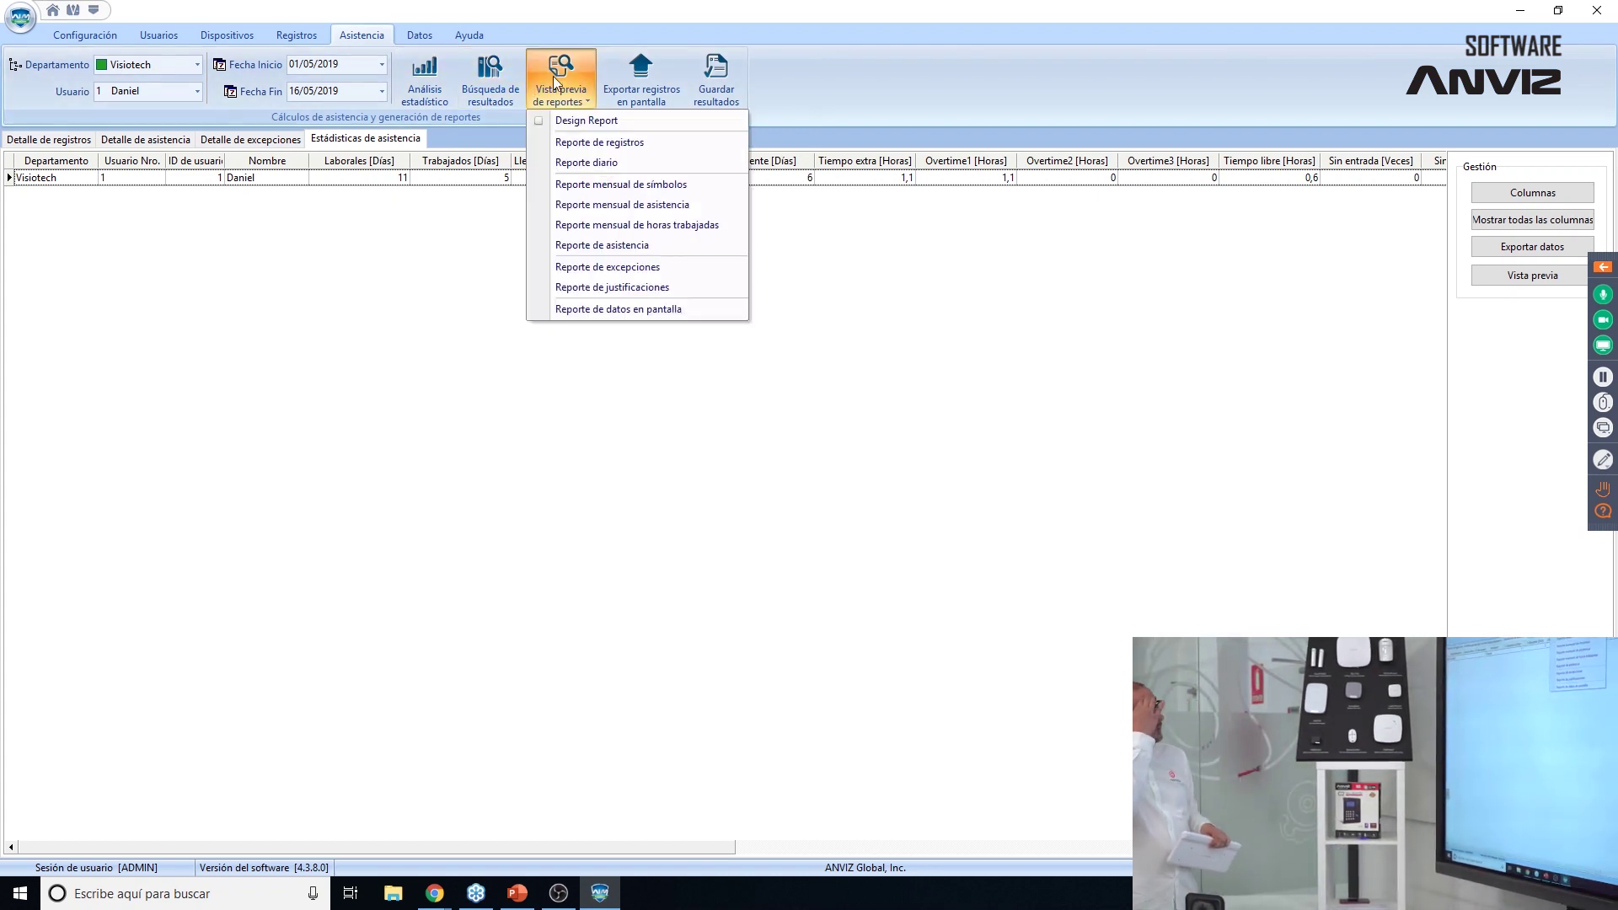
{"action": "left_click", "coordinate": [598, 207]}
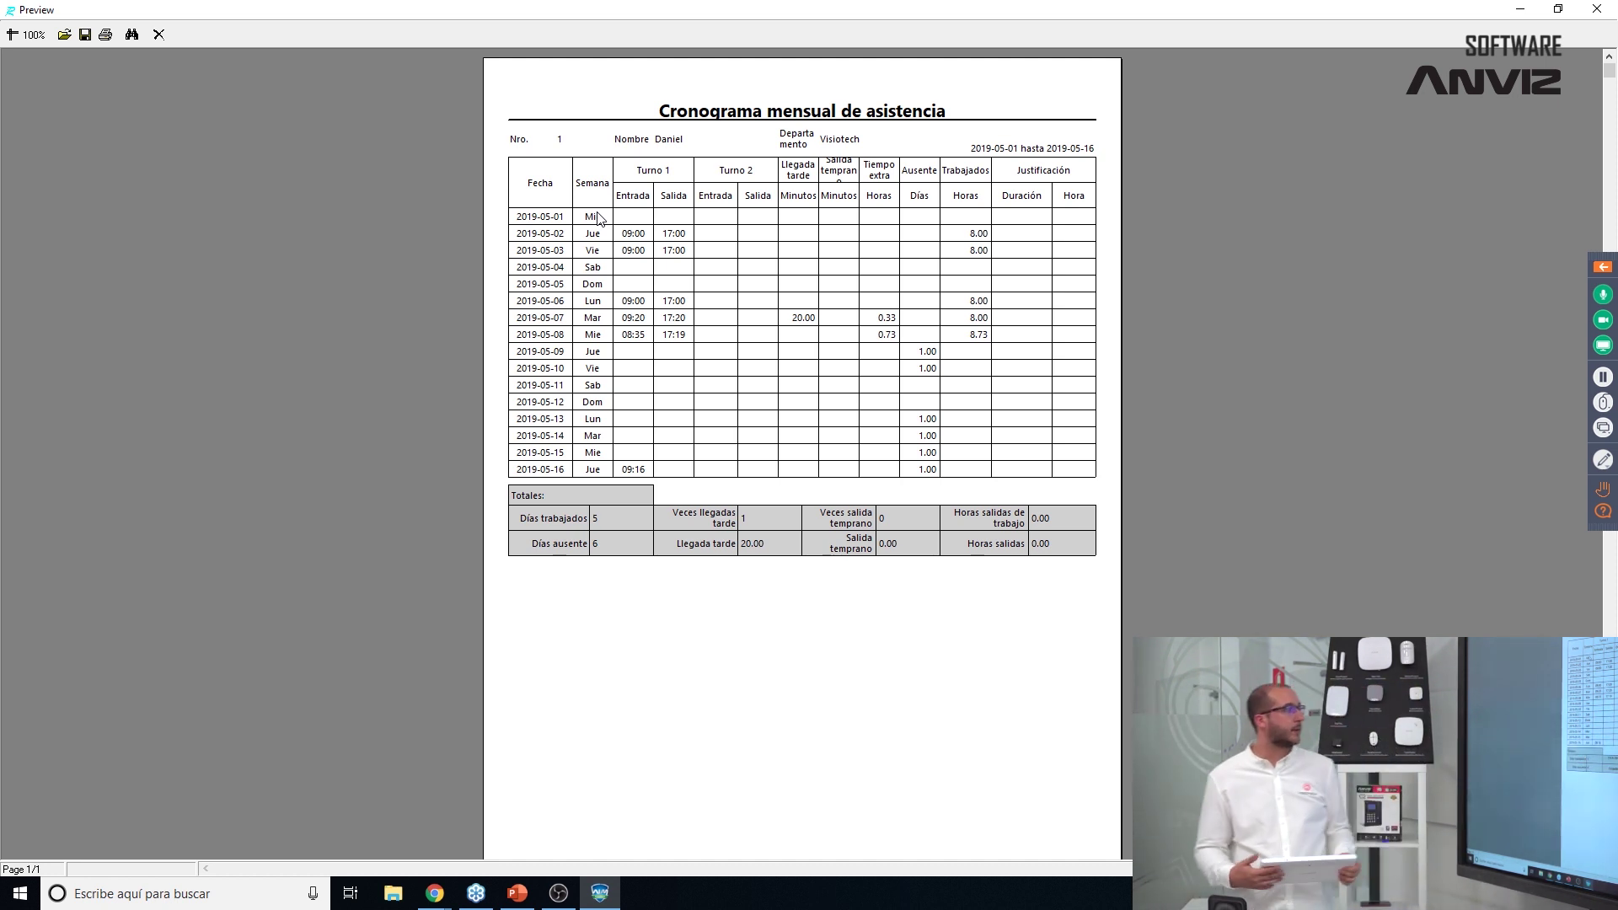
{"action": "key", "text": "Escape"}
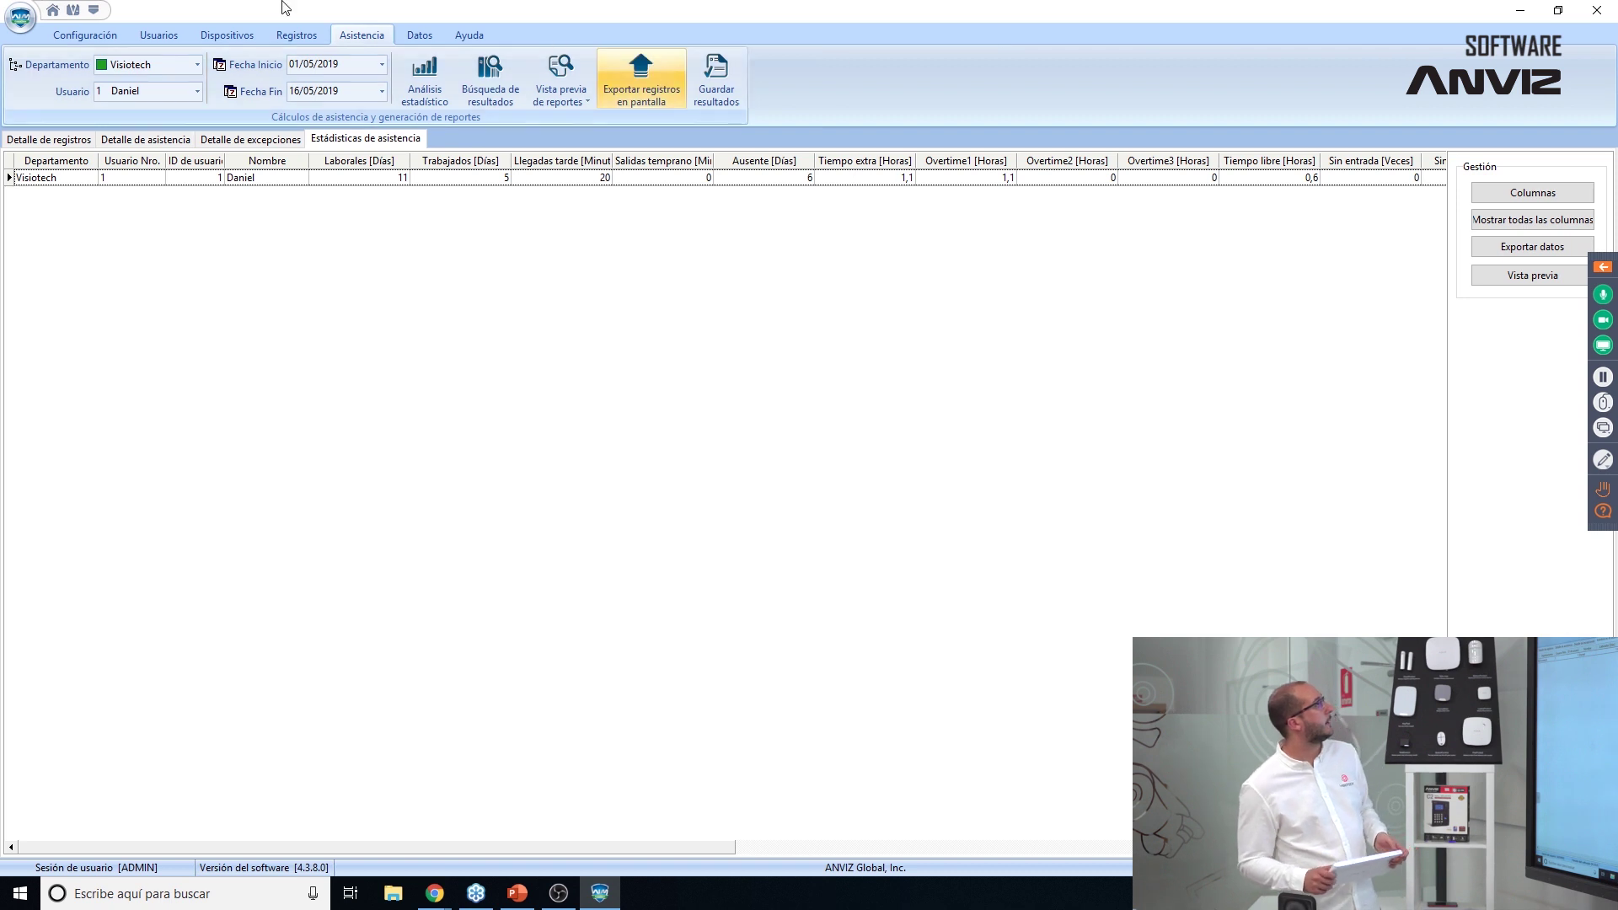
View the attendance exception forms for justifications, manual records and collective records.
{"action": "left_click", "coordinate": [426, 37]}
{"action": "left_click", "coordinate": [428, 37]}
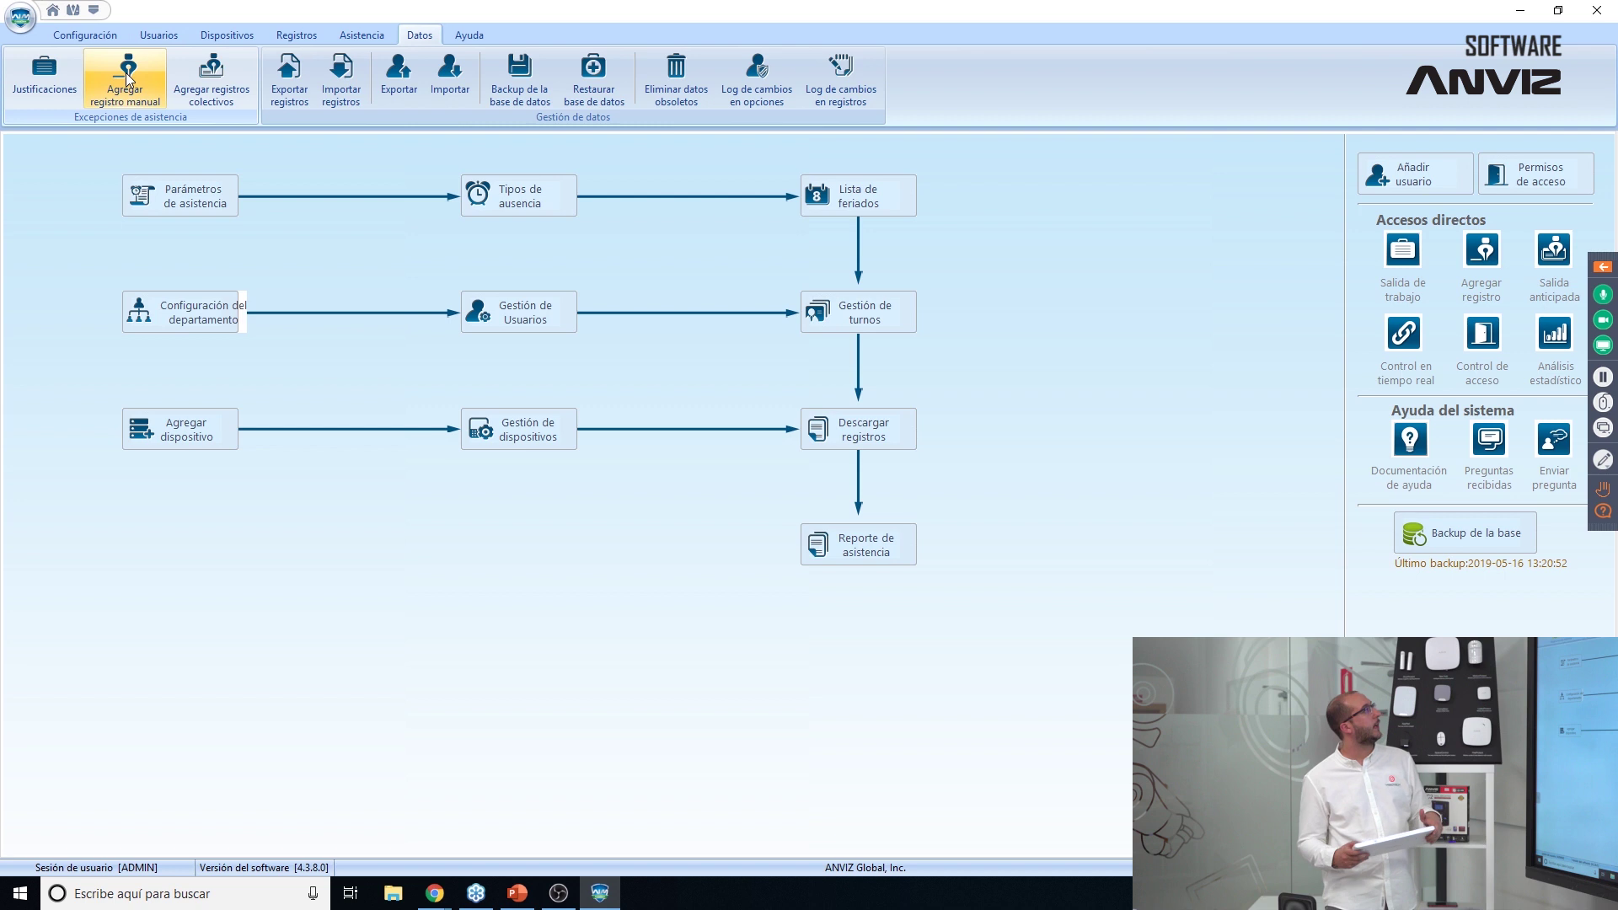
{"action": "left_click", "coordinate": [40, 74]}
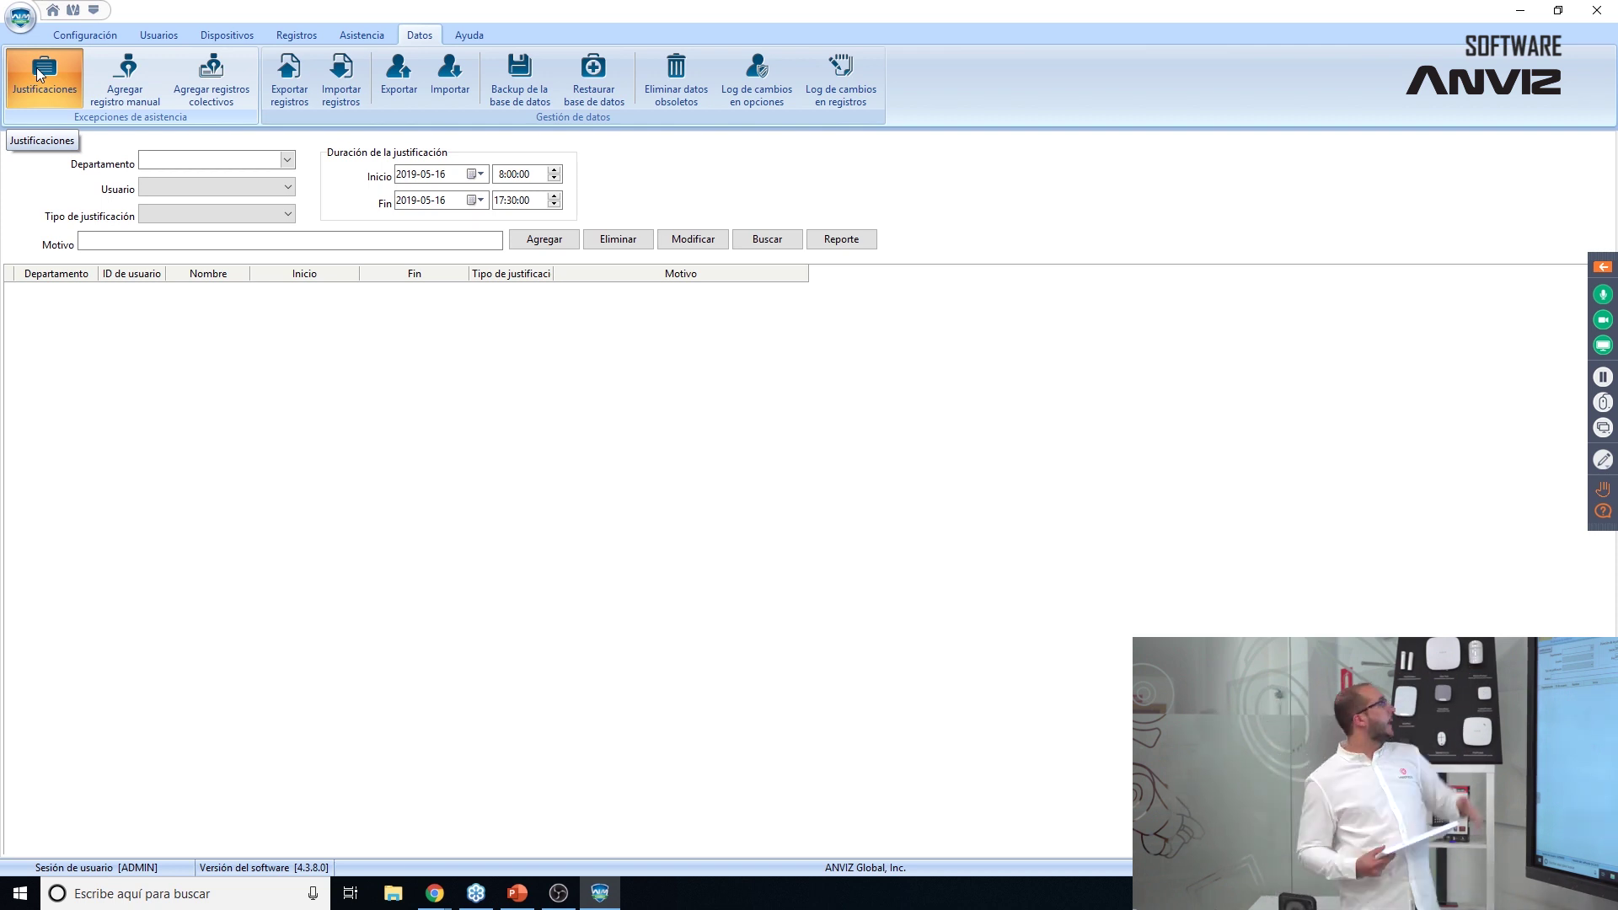
{"action": "left_click", "coordinate": [131, 86]}
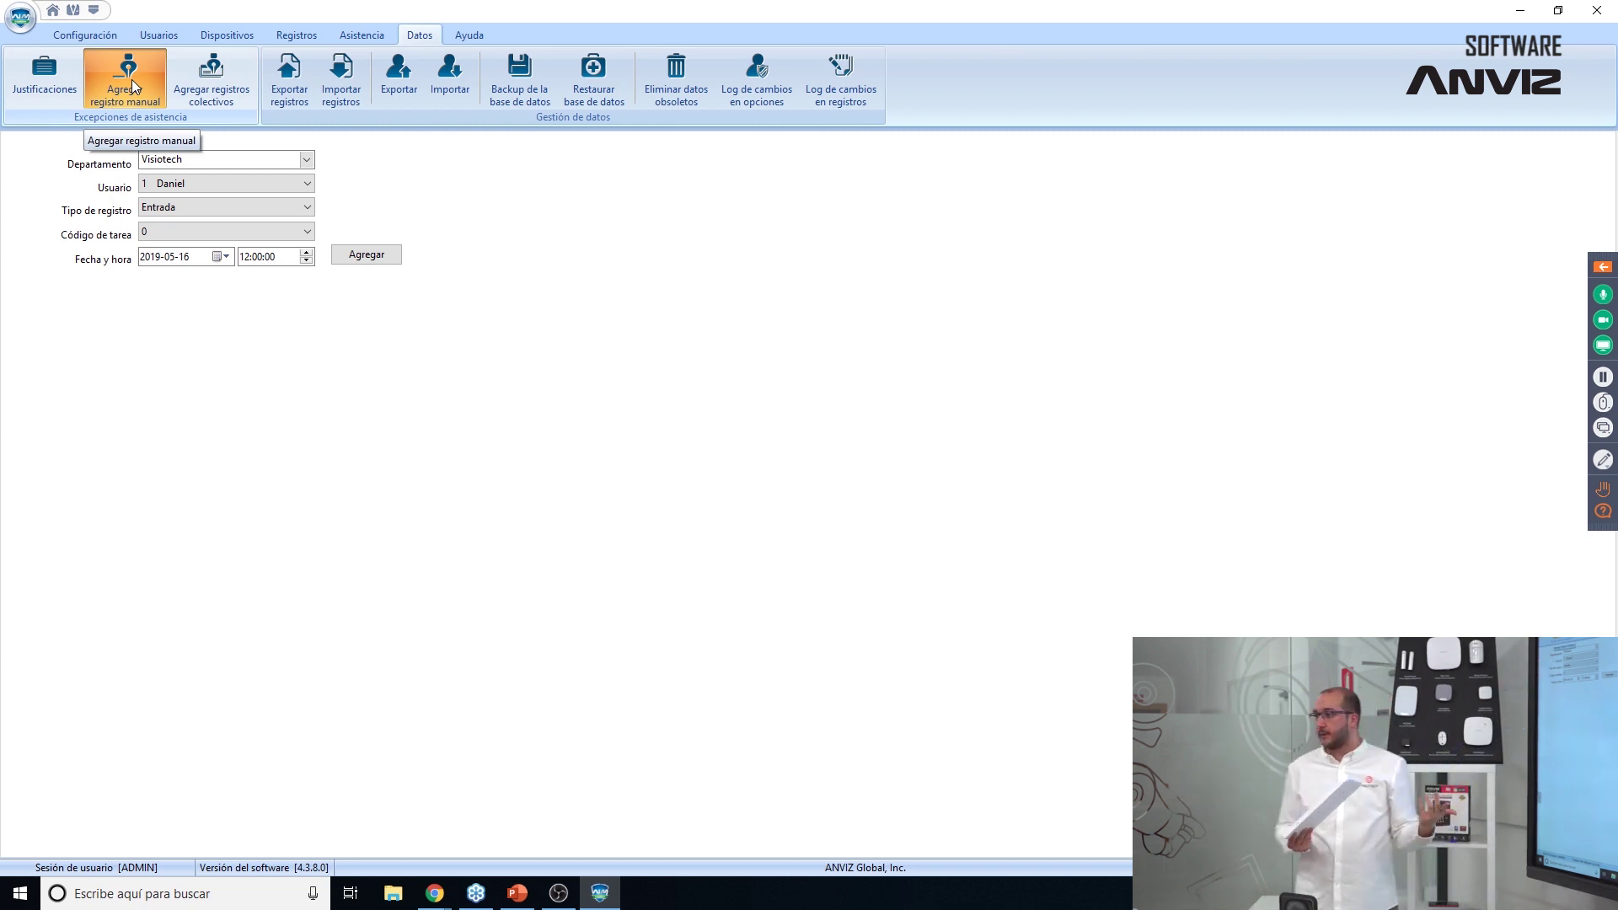
{"action": "left_click", "coordinate": [241, 71]}
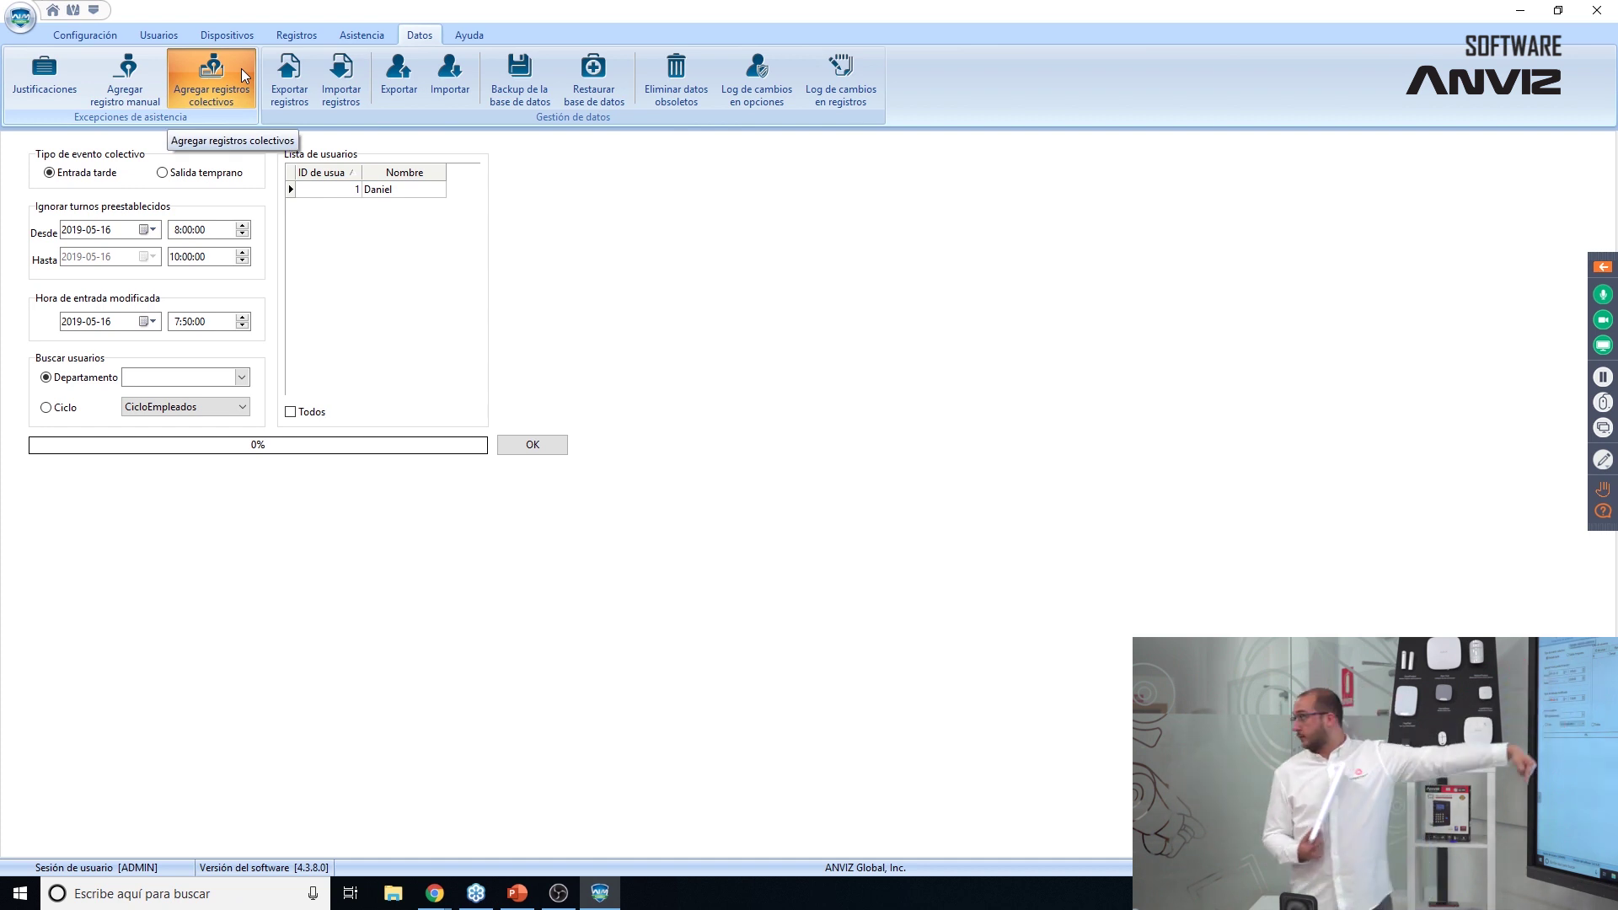
View the record export conditions and the option for deleting obsolete data.
{"action": "left_click", "coordinate": [301, 65]}
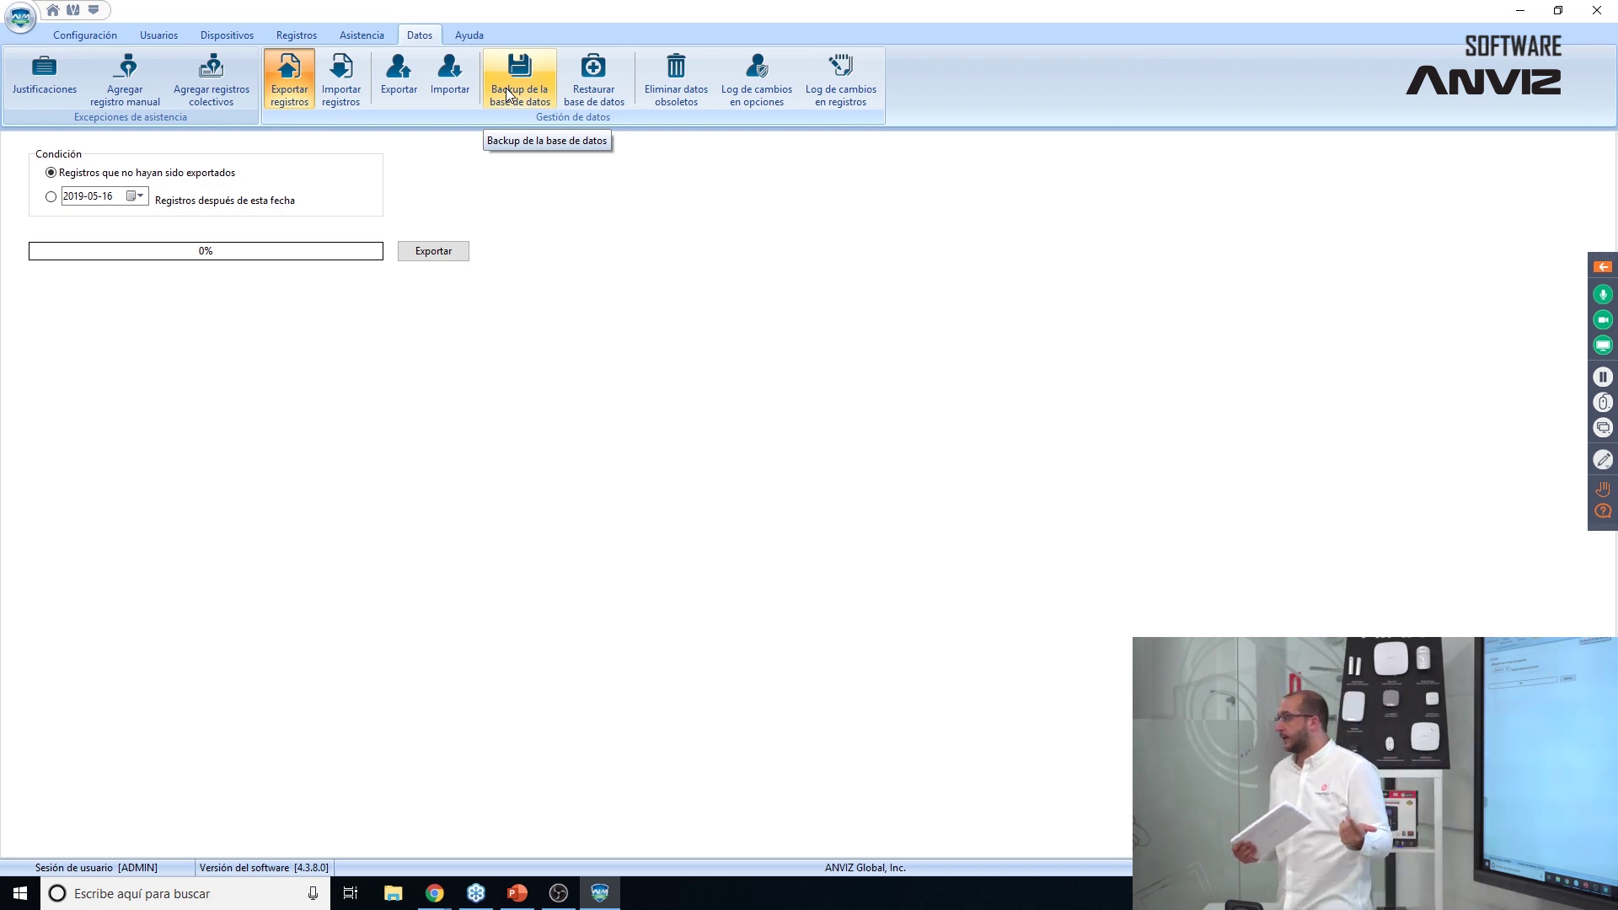
{"action": "left_click", "coordinate": [437, 35]}
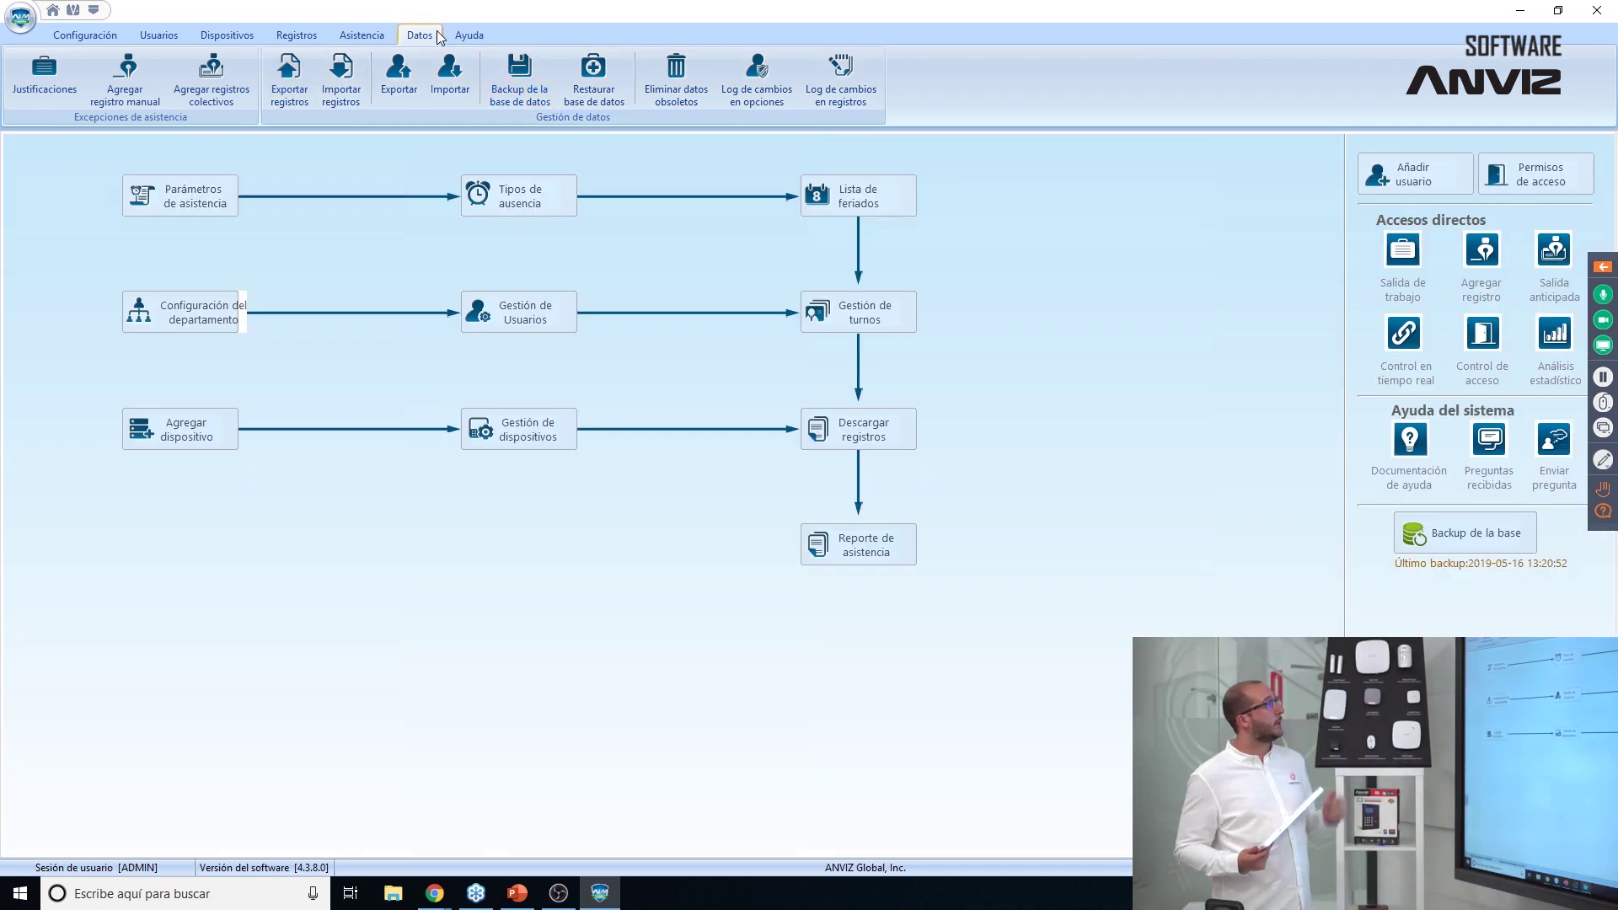
{"action": "left_click", "coordinate": [695, 64]}
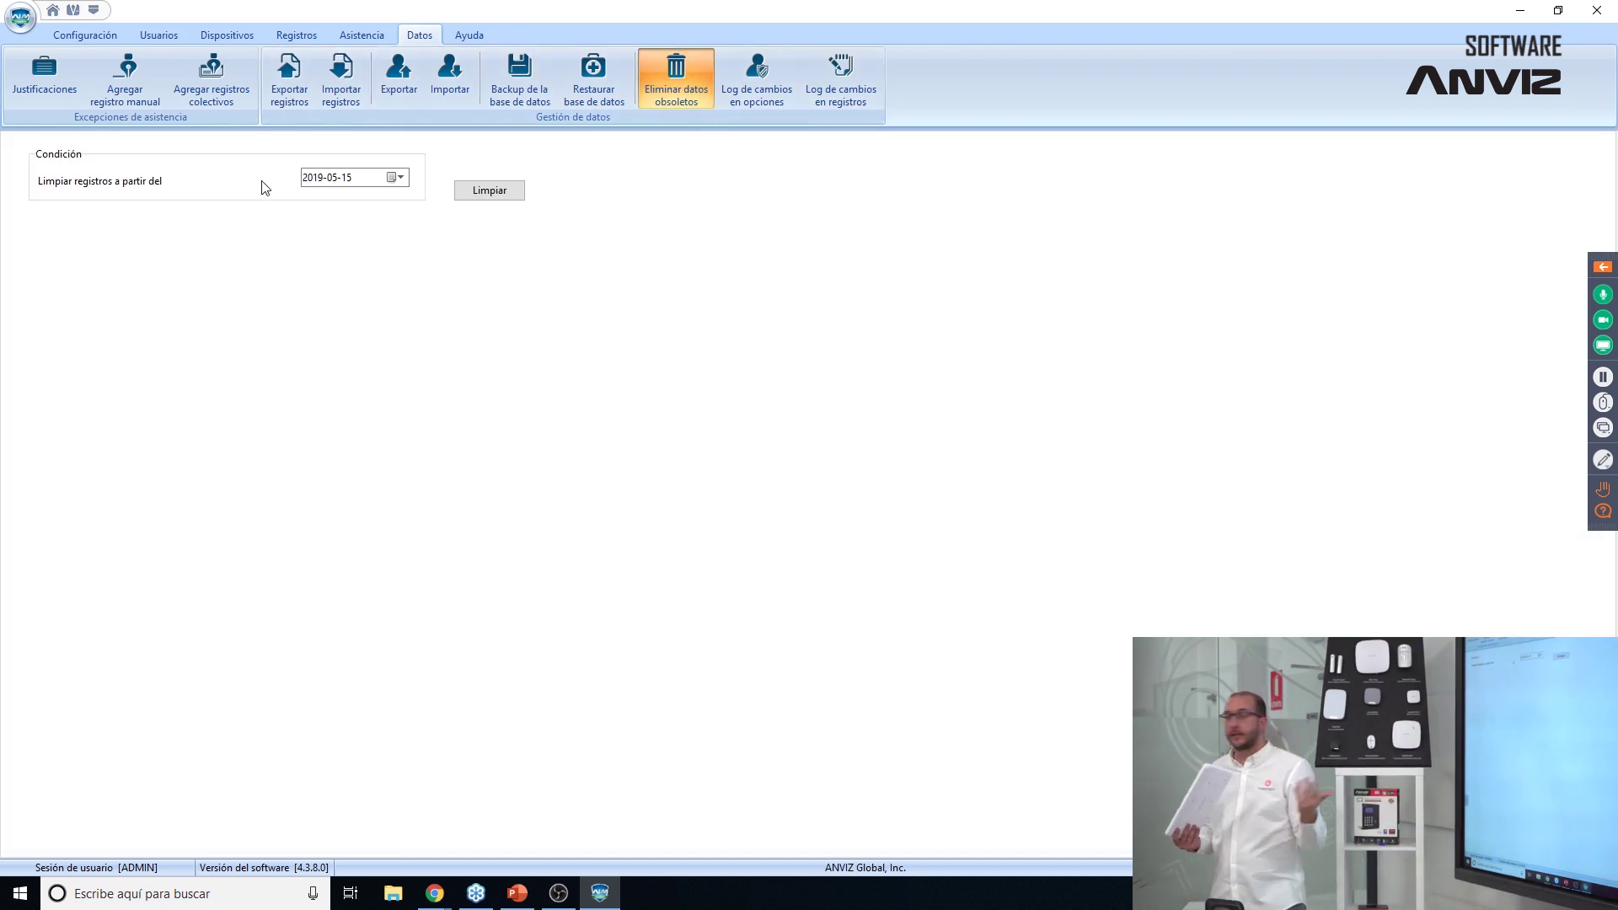
Search the logs of option changes and record changes from 2019-05-15 to 2019-05-16, and view the help and update options.
{"action": "left_click", "coordinate": [757, 74]}
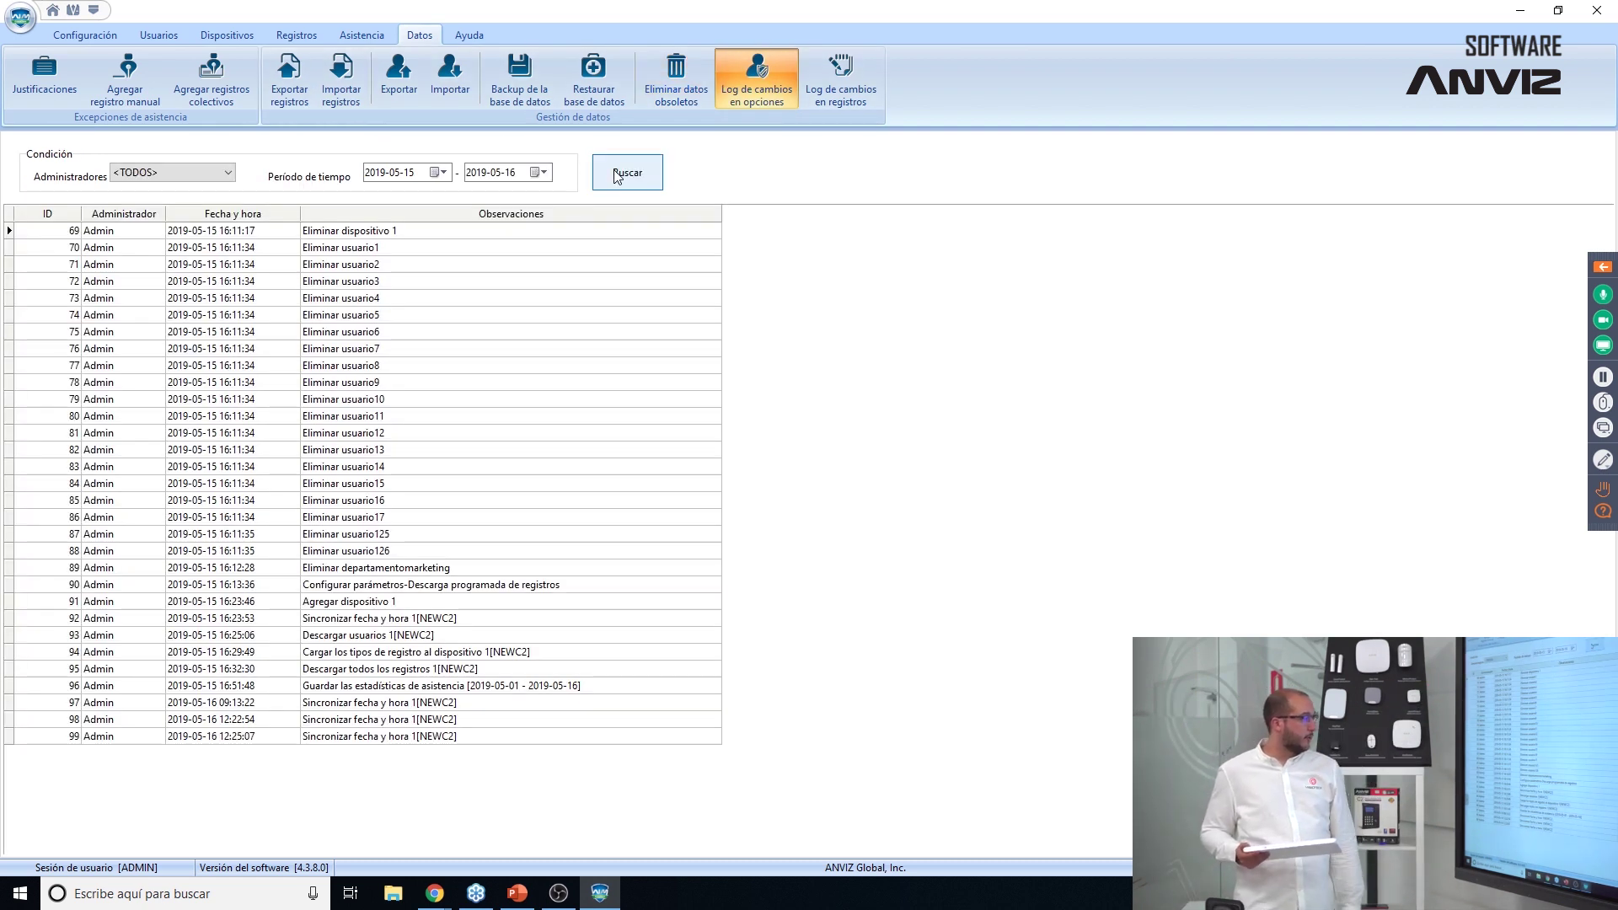
{"action": "left_click", "coordinate": [846, 67]}
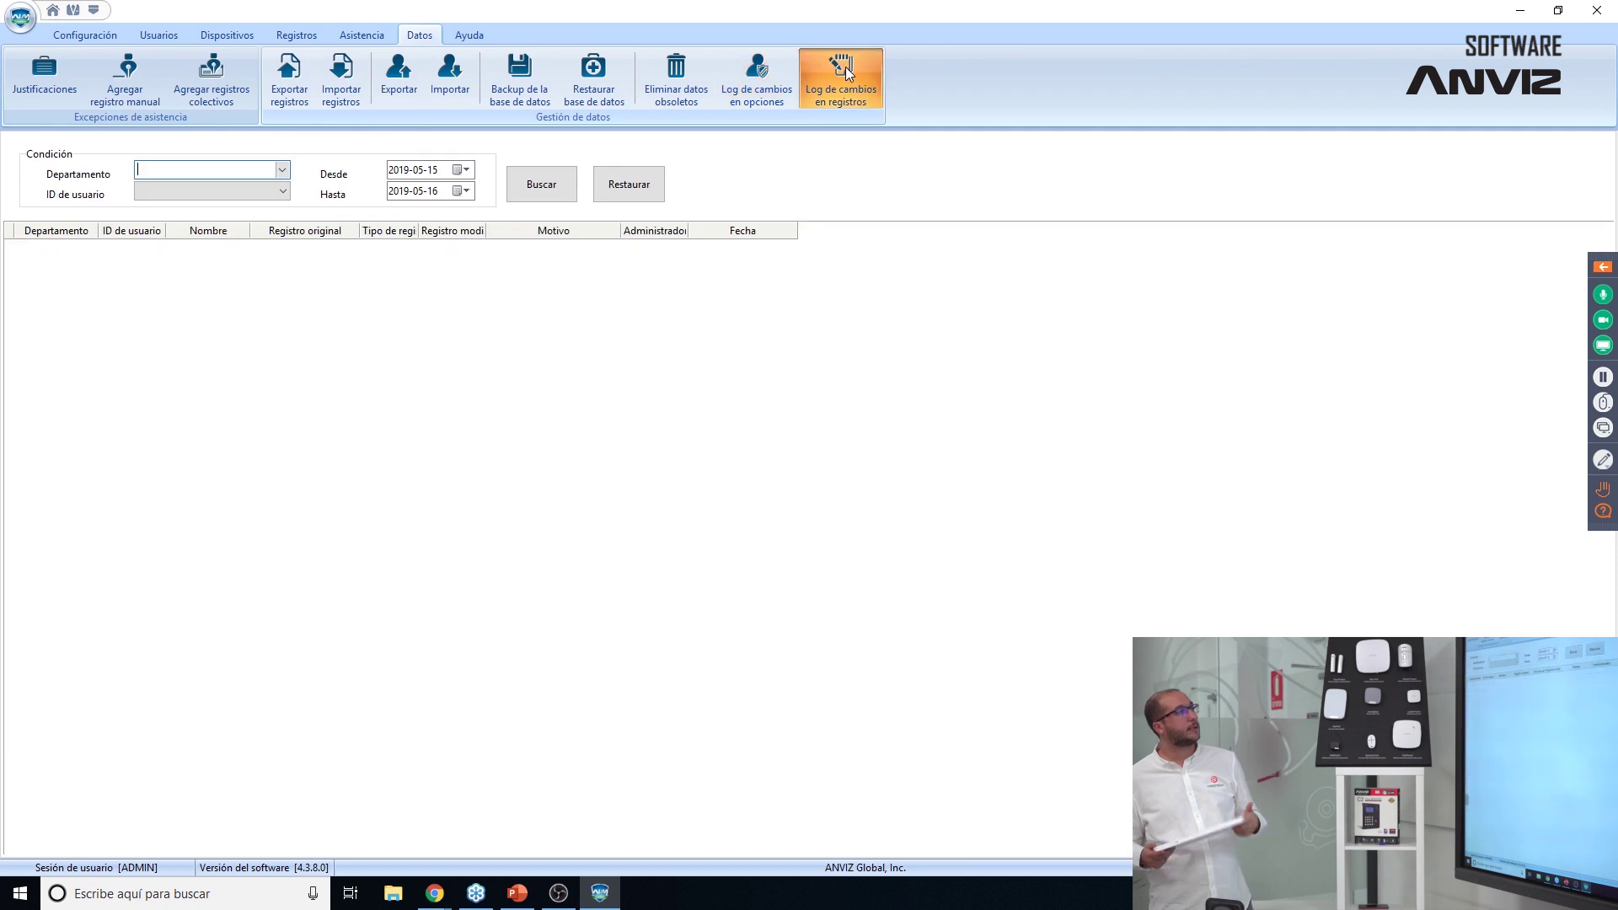
{"action": "left_click", "coordinate": [541, 180]}
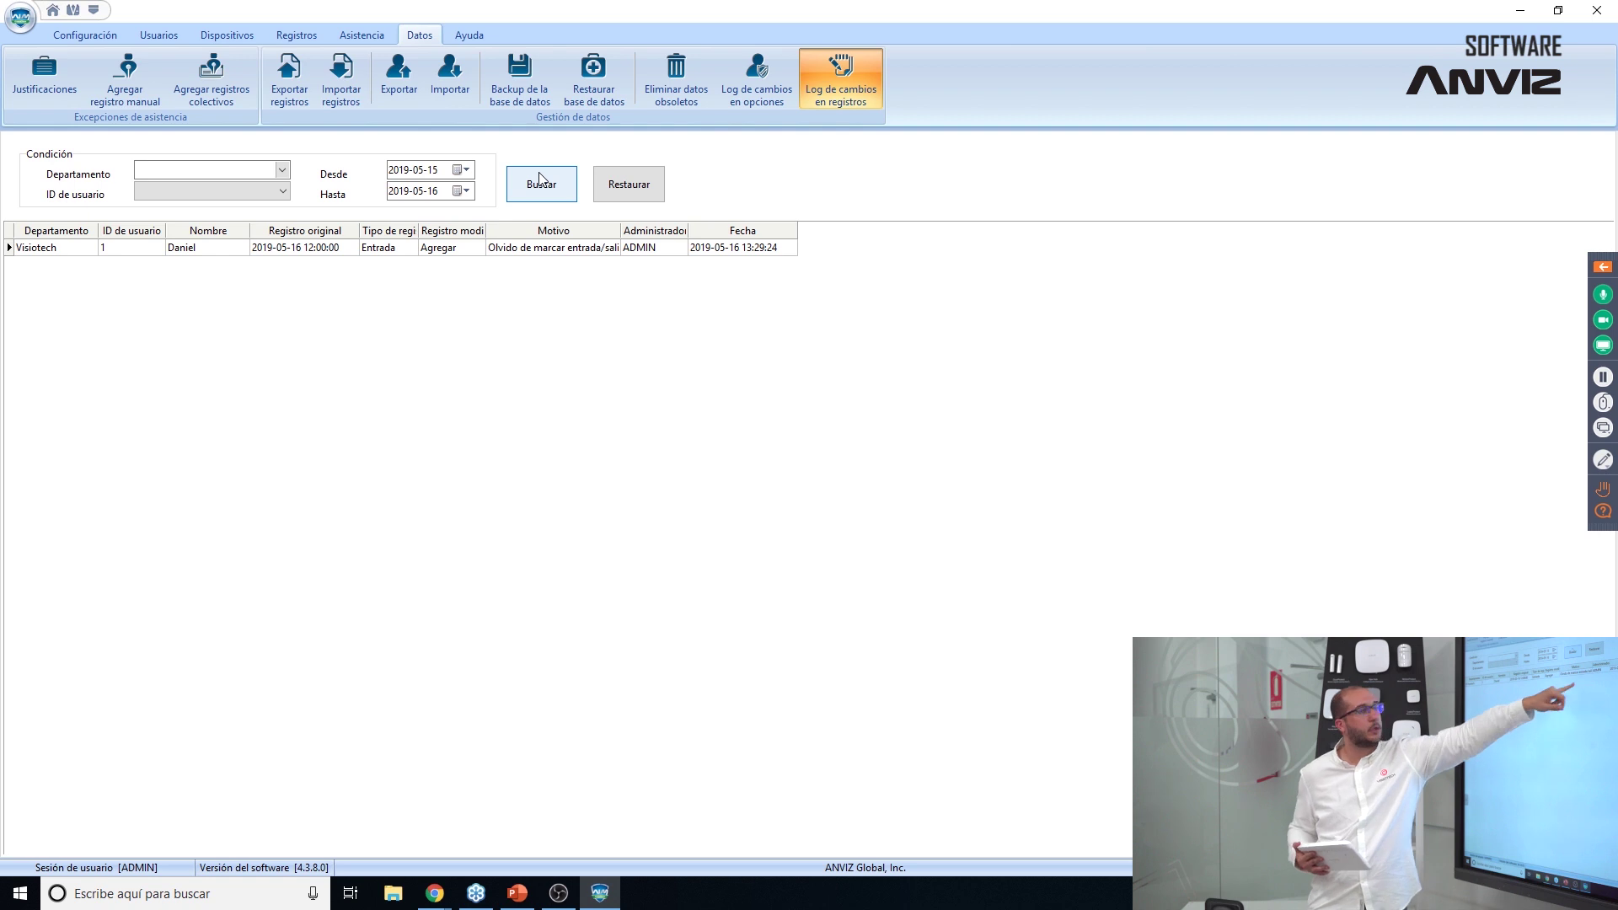
{"action": "left_click", "coordinate": [540, 179]}
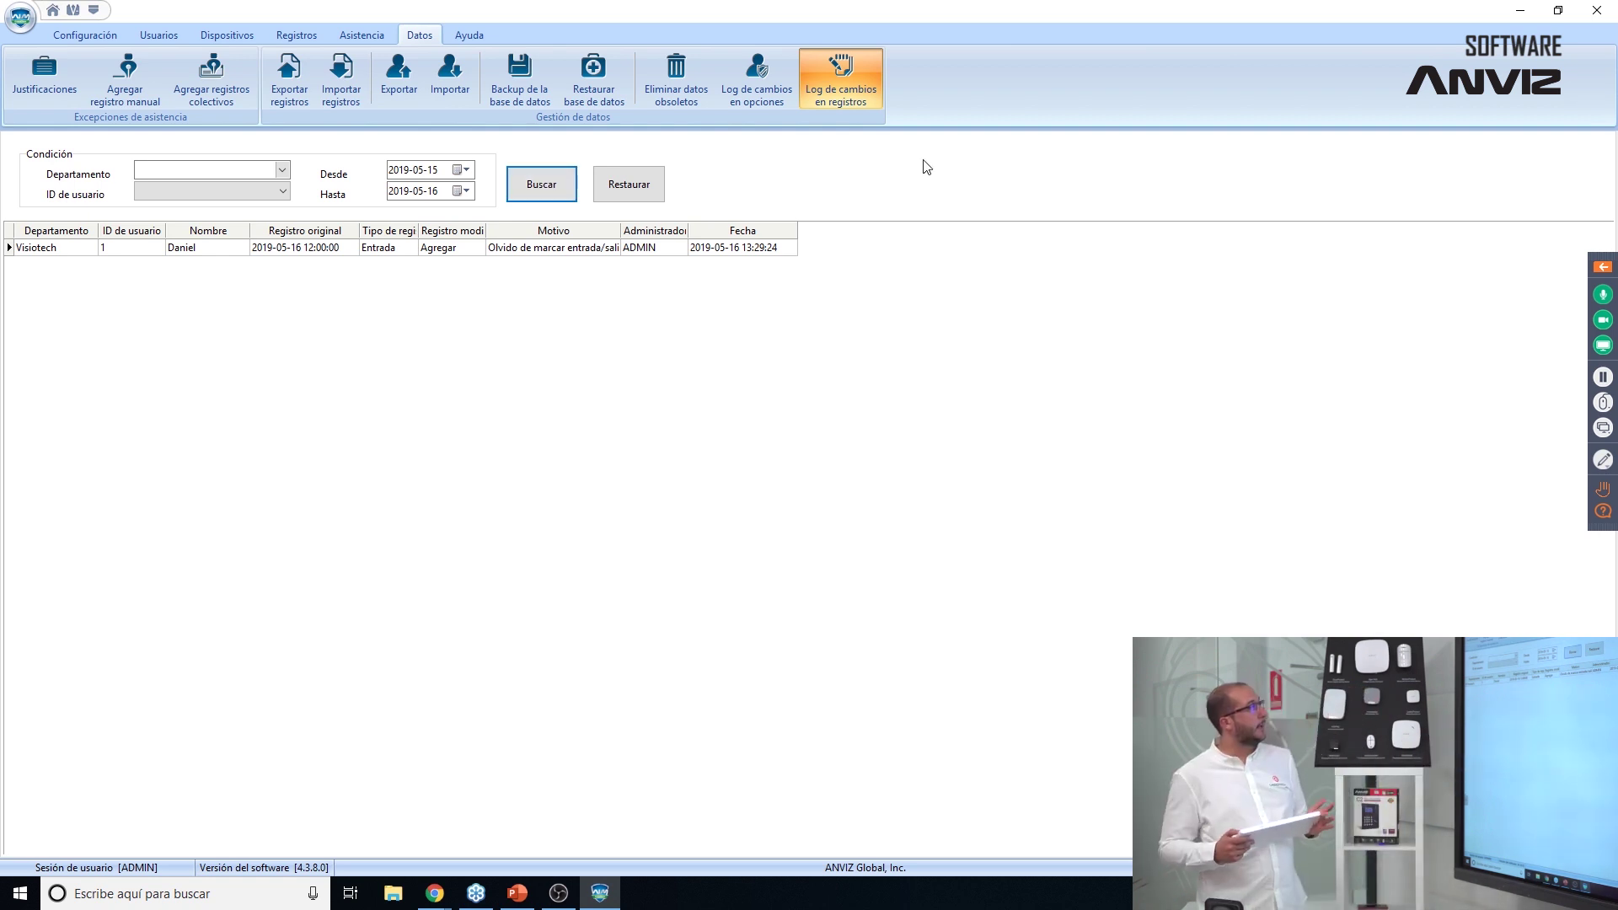
{"action": "left_click", "coordinate": [470, 35]}
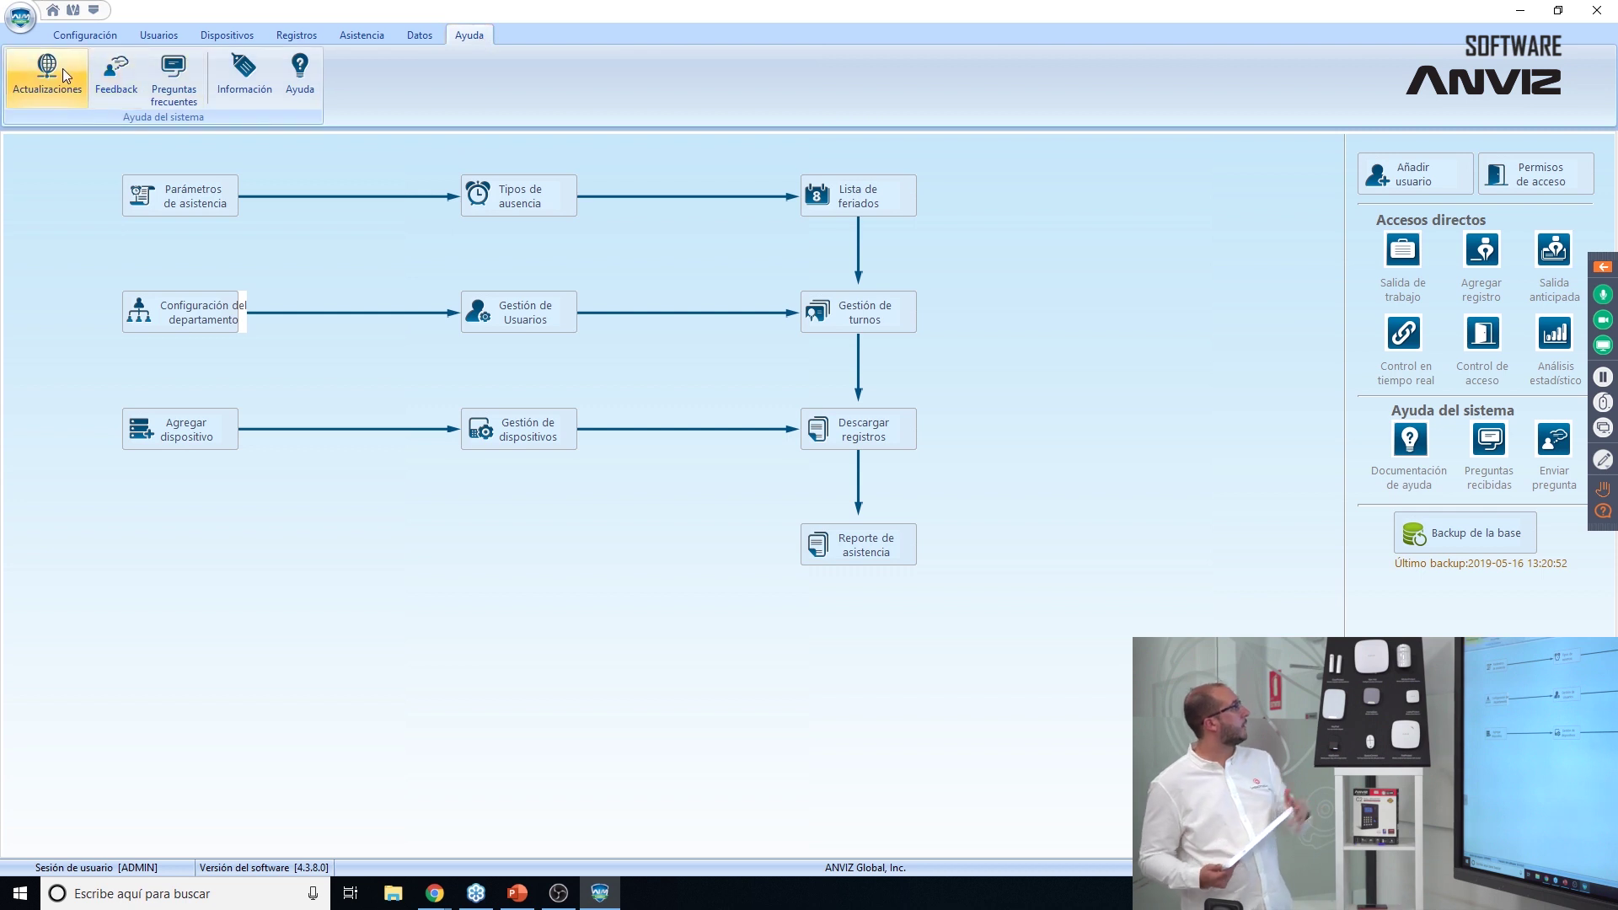
{"action": "left_click", "coordinate": [63, 68]}
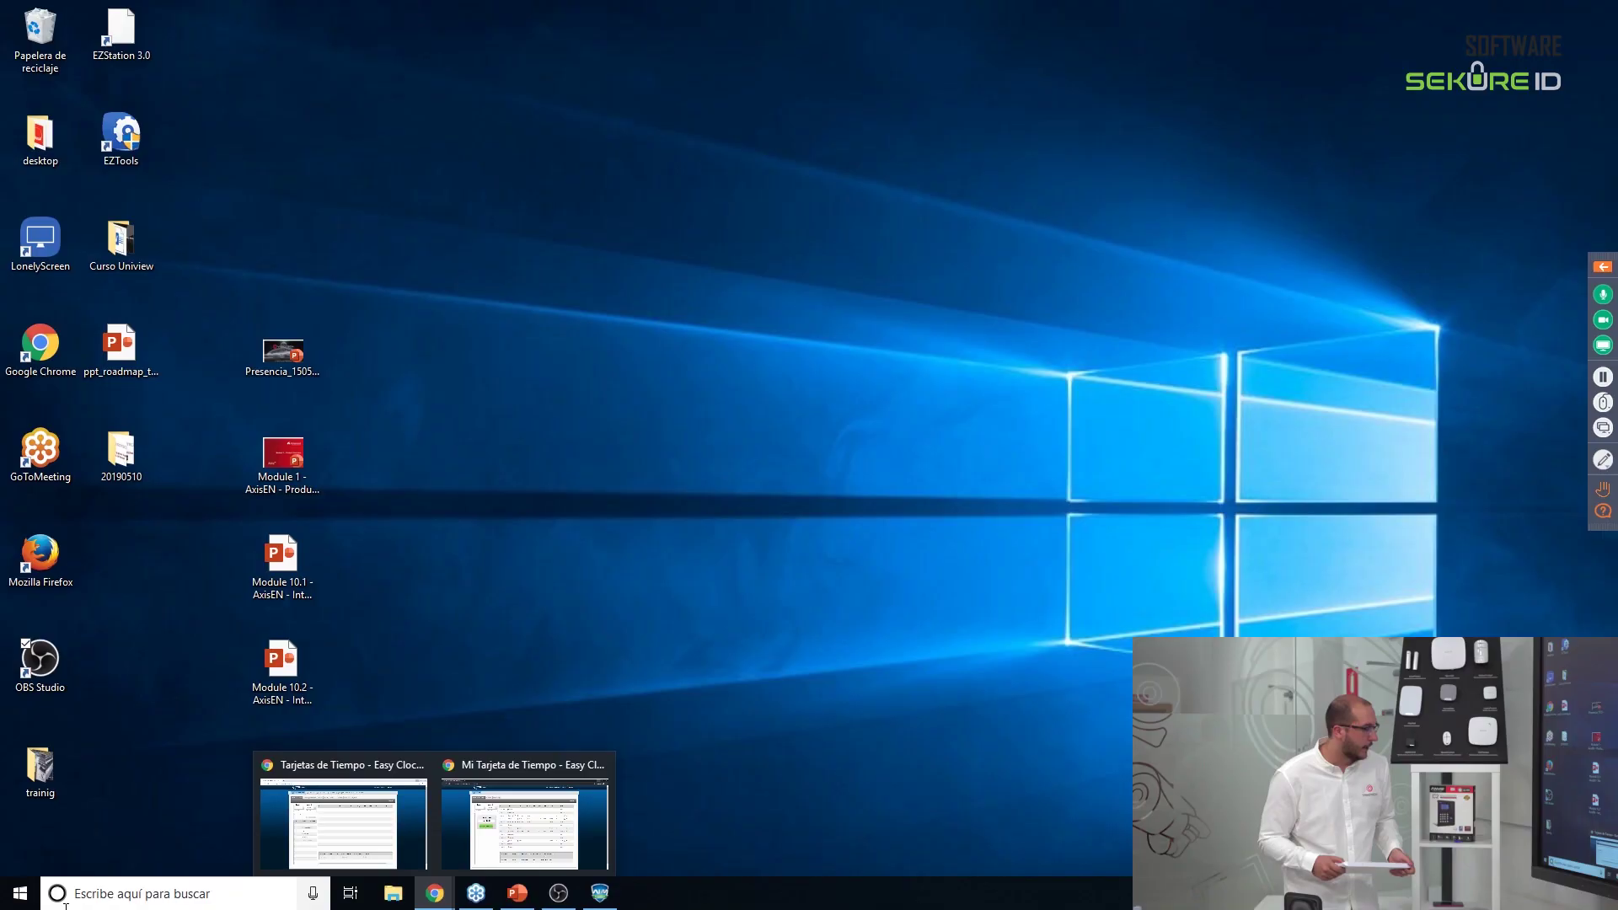
Switch to the Easy Clocking time cards window in Chrome, dismiss the password-saving offer, and view the company location Visiotech Torrejón.
{"action": "left_click", "coordinate": [282, 807]}
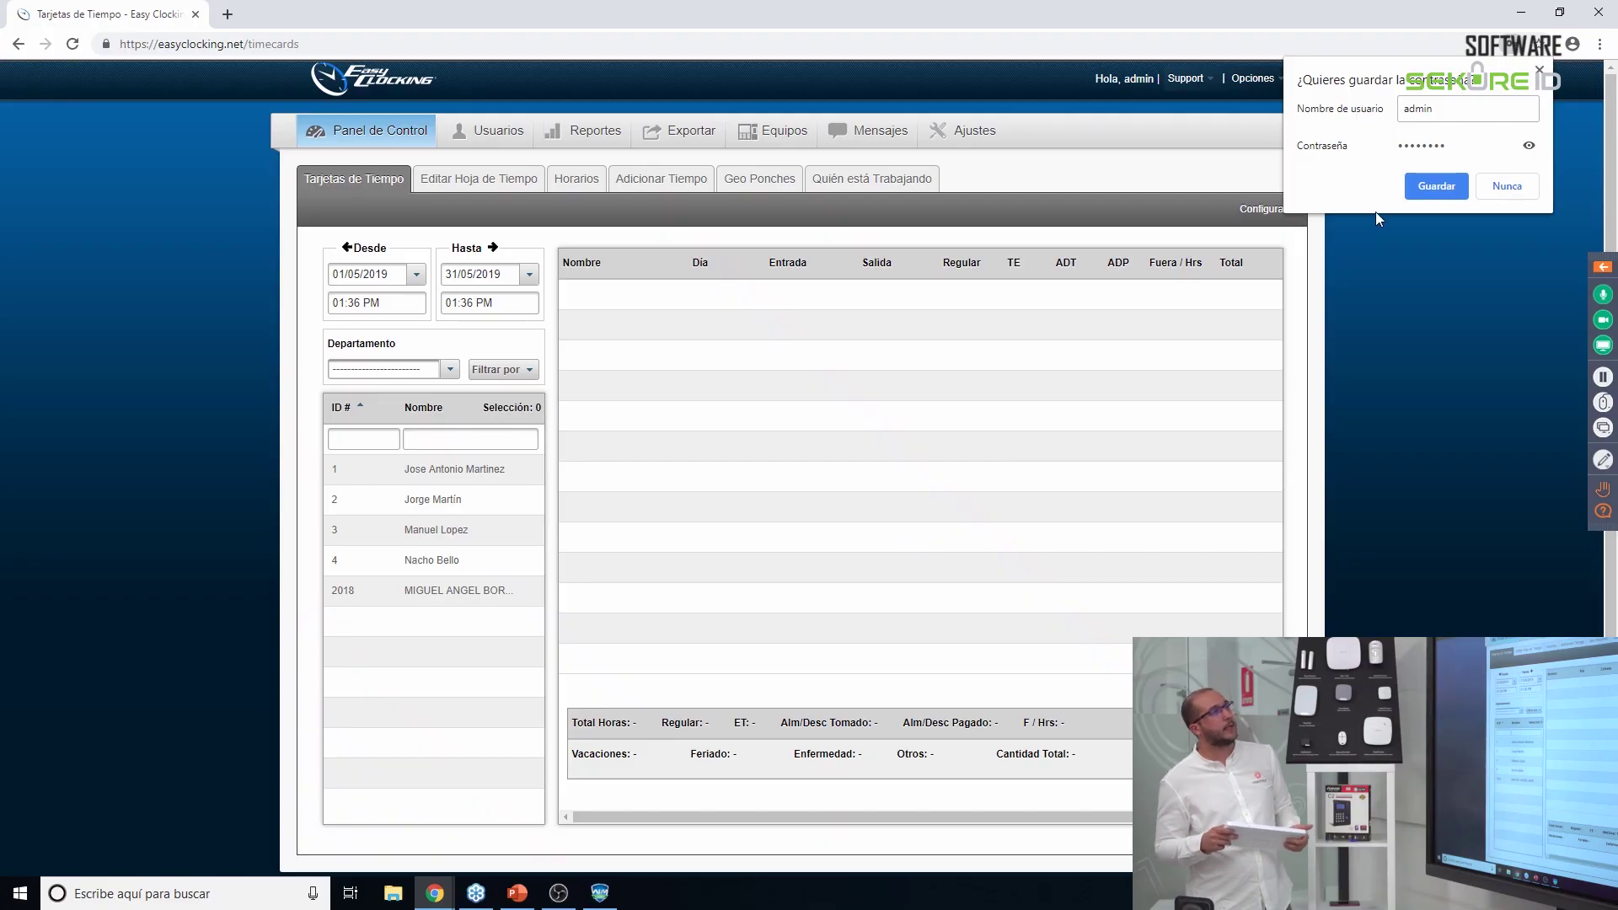
{"action": "left_click", "coordinate": [1537, 72]}
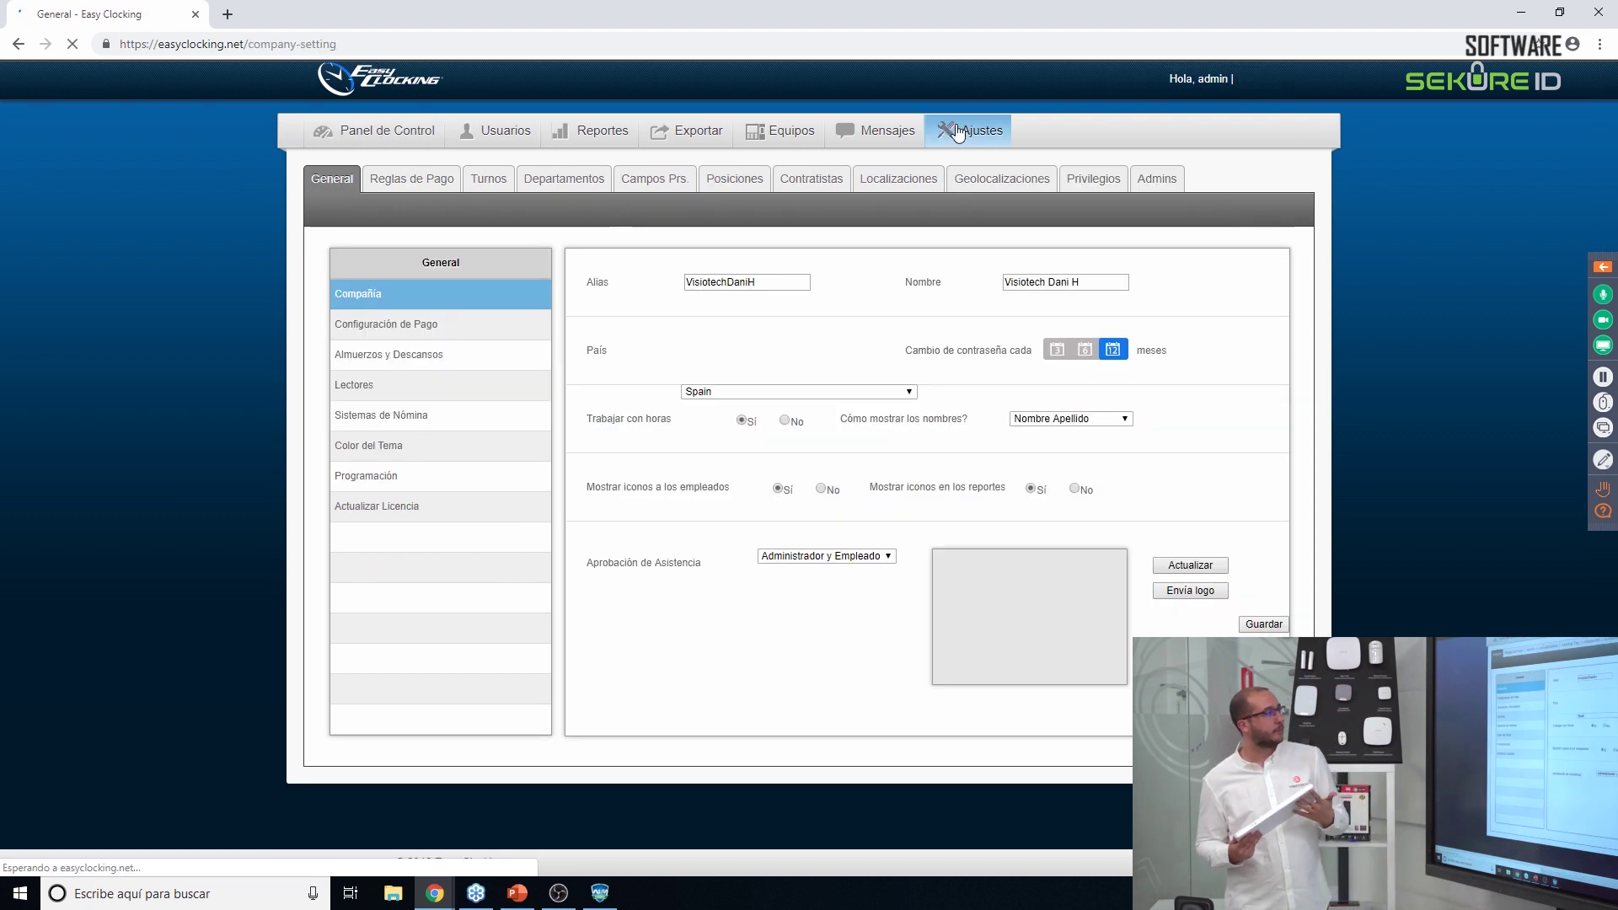
{"action": "left_click", "coordinate": [913, 177]}
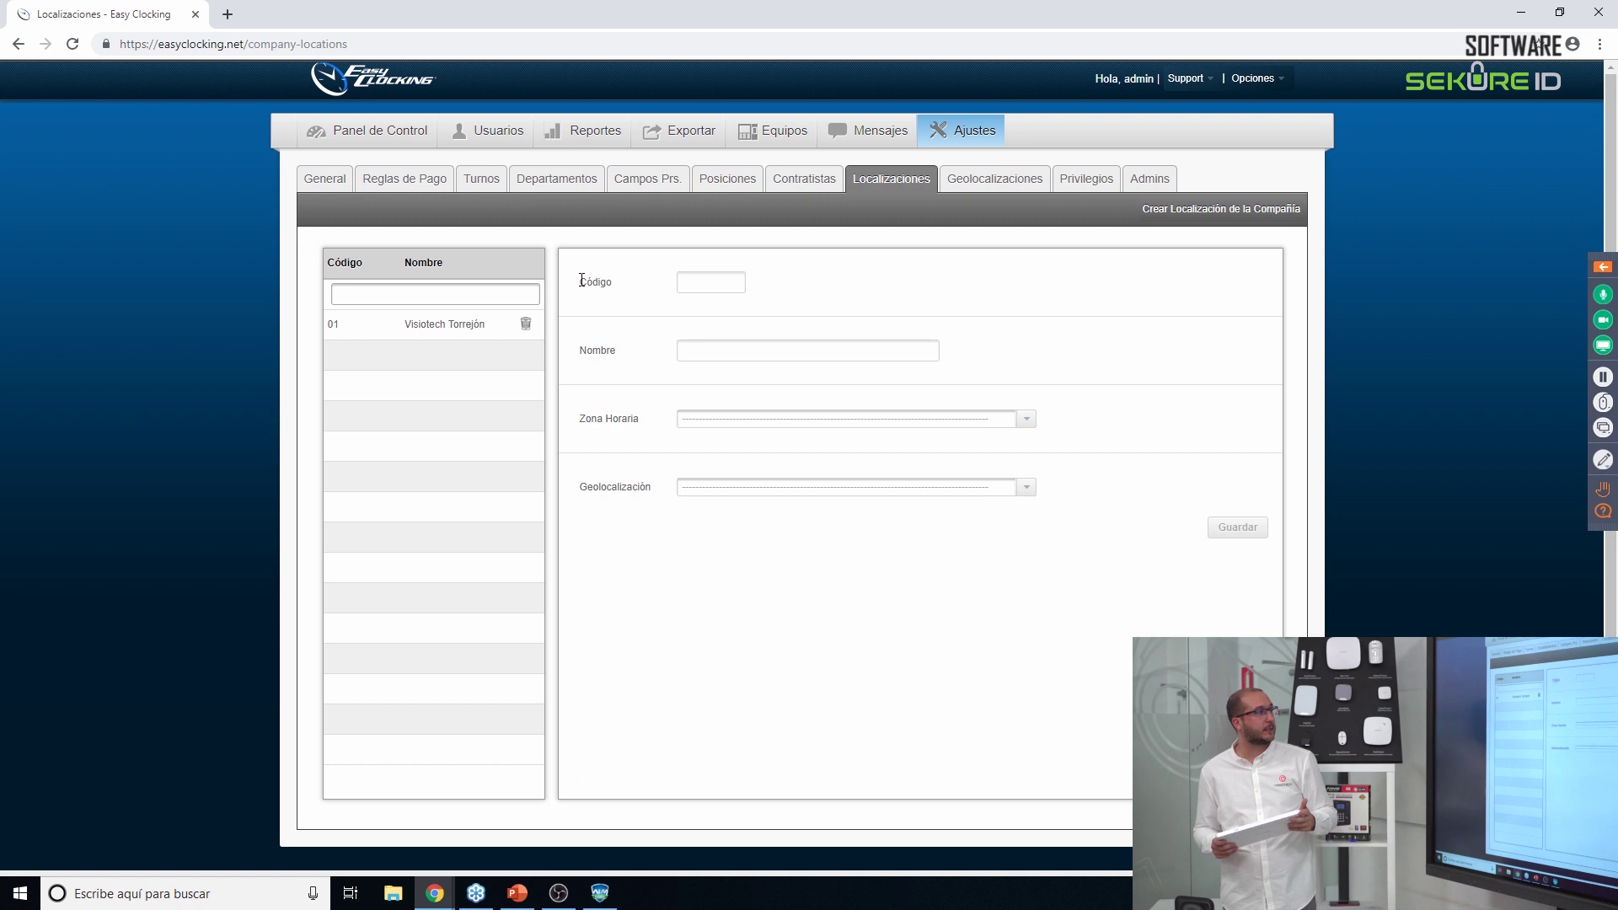
{"action": "left_click", "coordinate": [418, 323]}
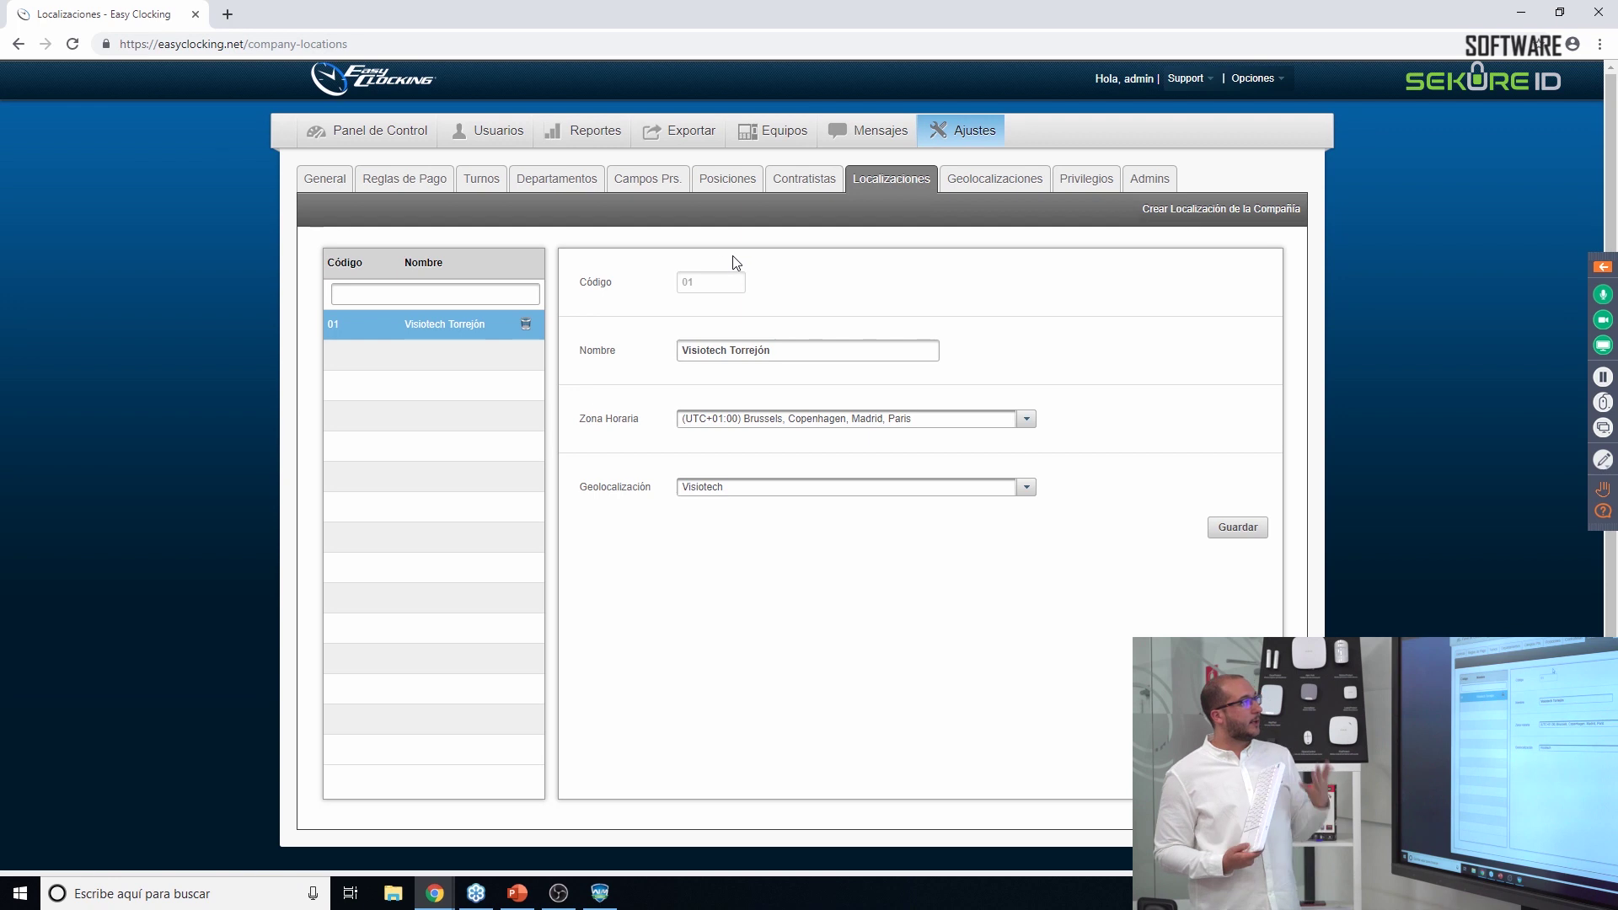
Review the form for adding a time clock and its location choices without creating one, and view the Negro clock's settings.
{"action": "left_click", "coordinate": [774, 143]}
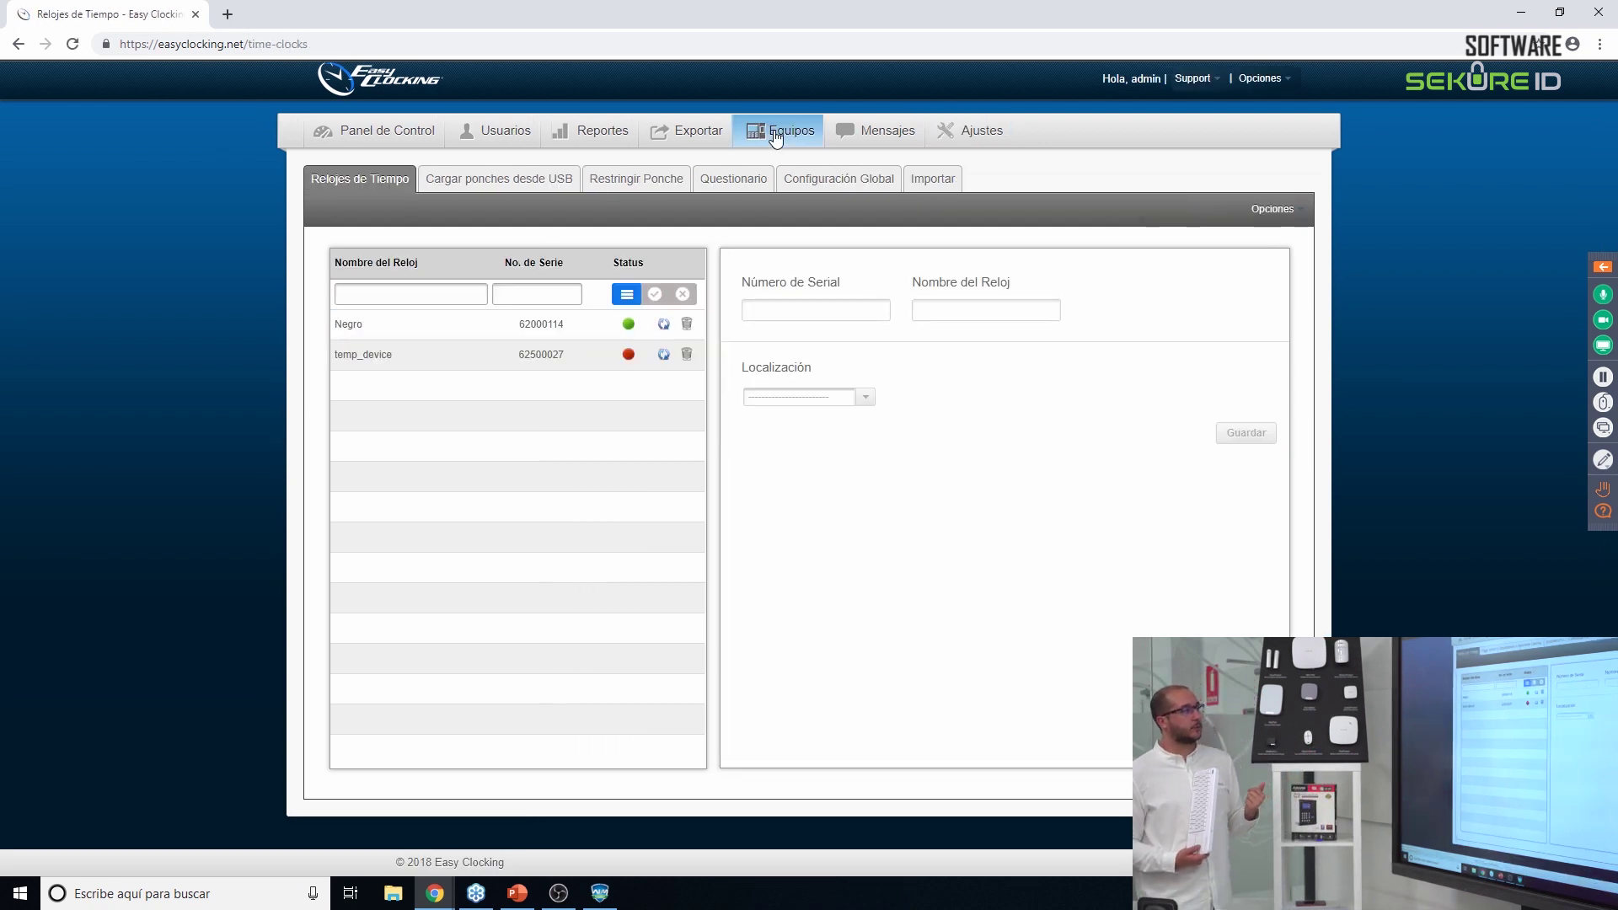
{"action": "left_click", "coordinate": [1275, 209]}
{"action": "left_click", "coordinate": [1279, 243]}
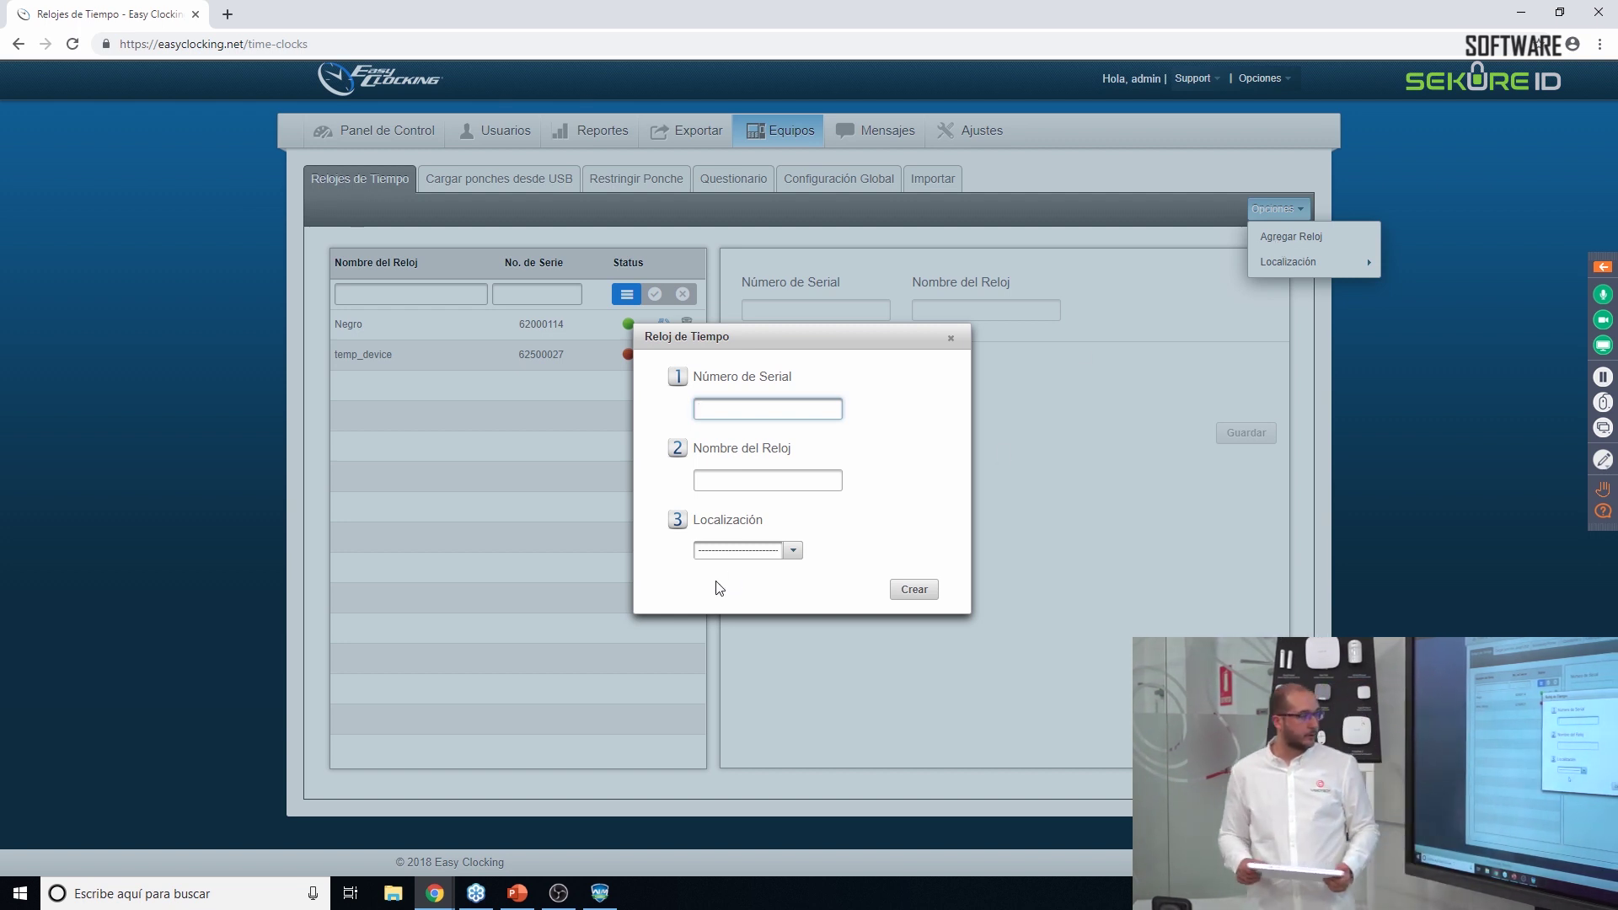
{"action": "left_click", "coordinate": [794, 552]}
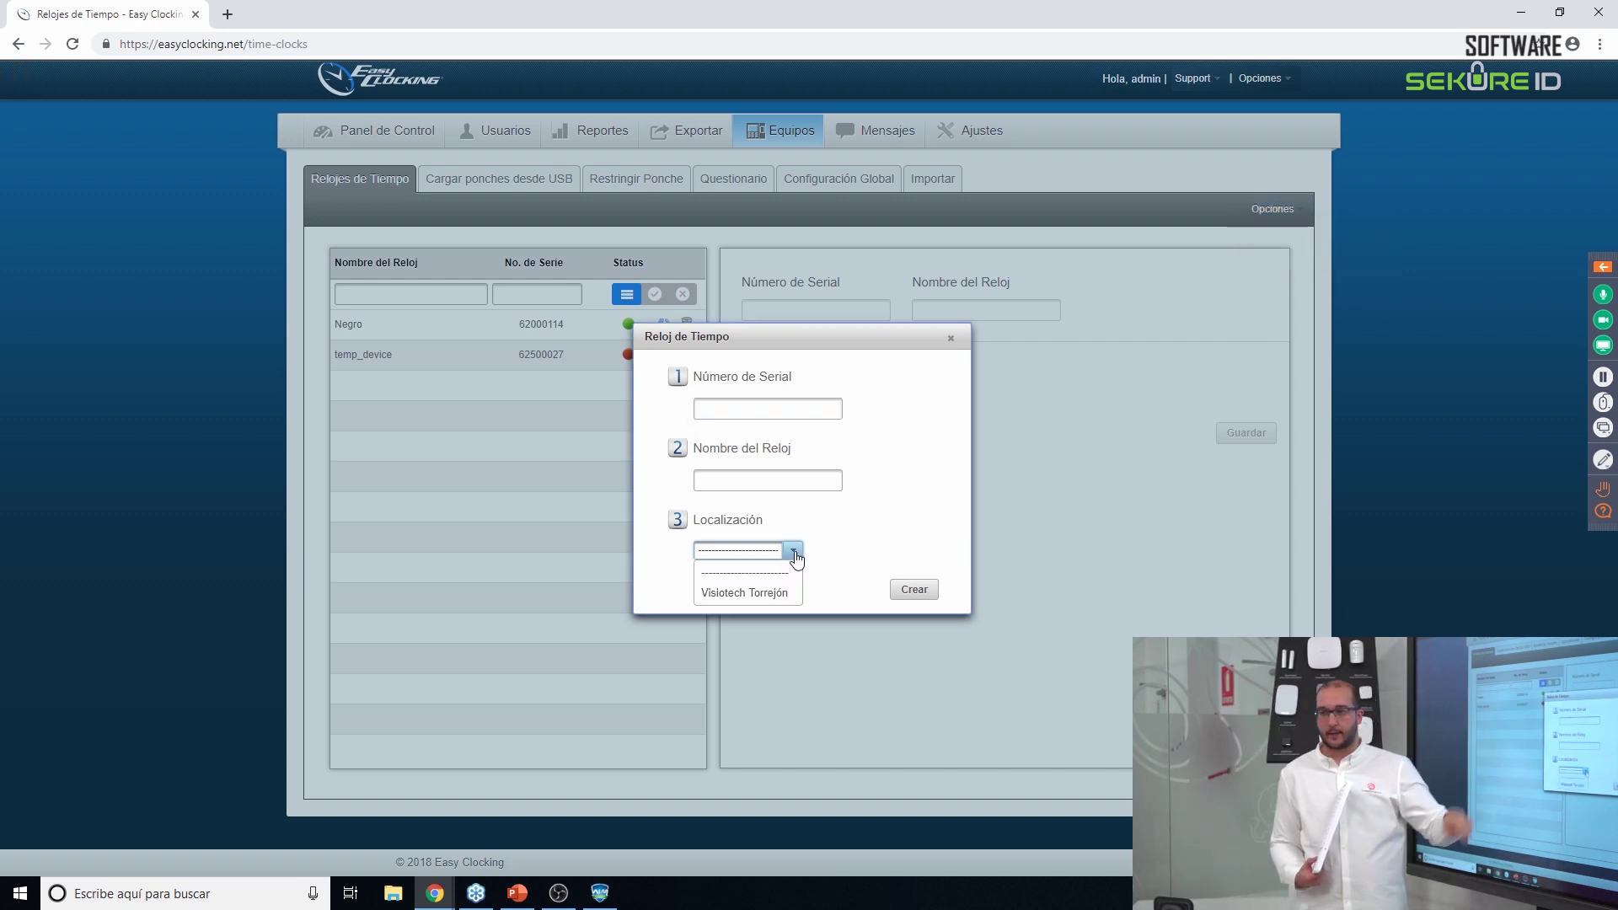
{"action": "left_click", "coordinate": [951, 339]}
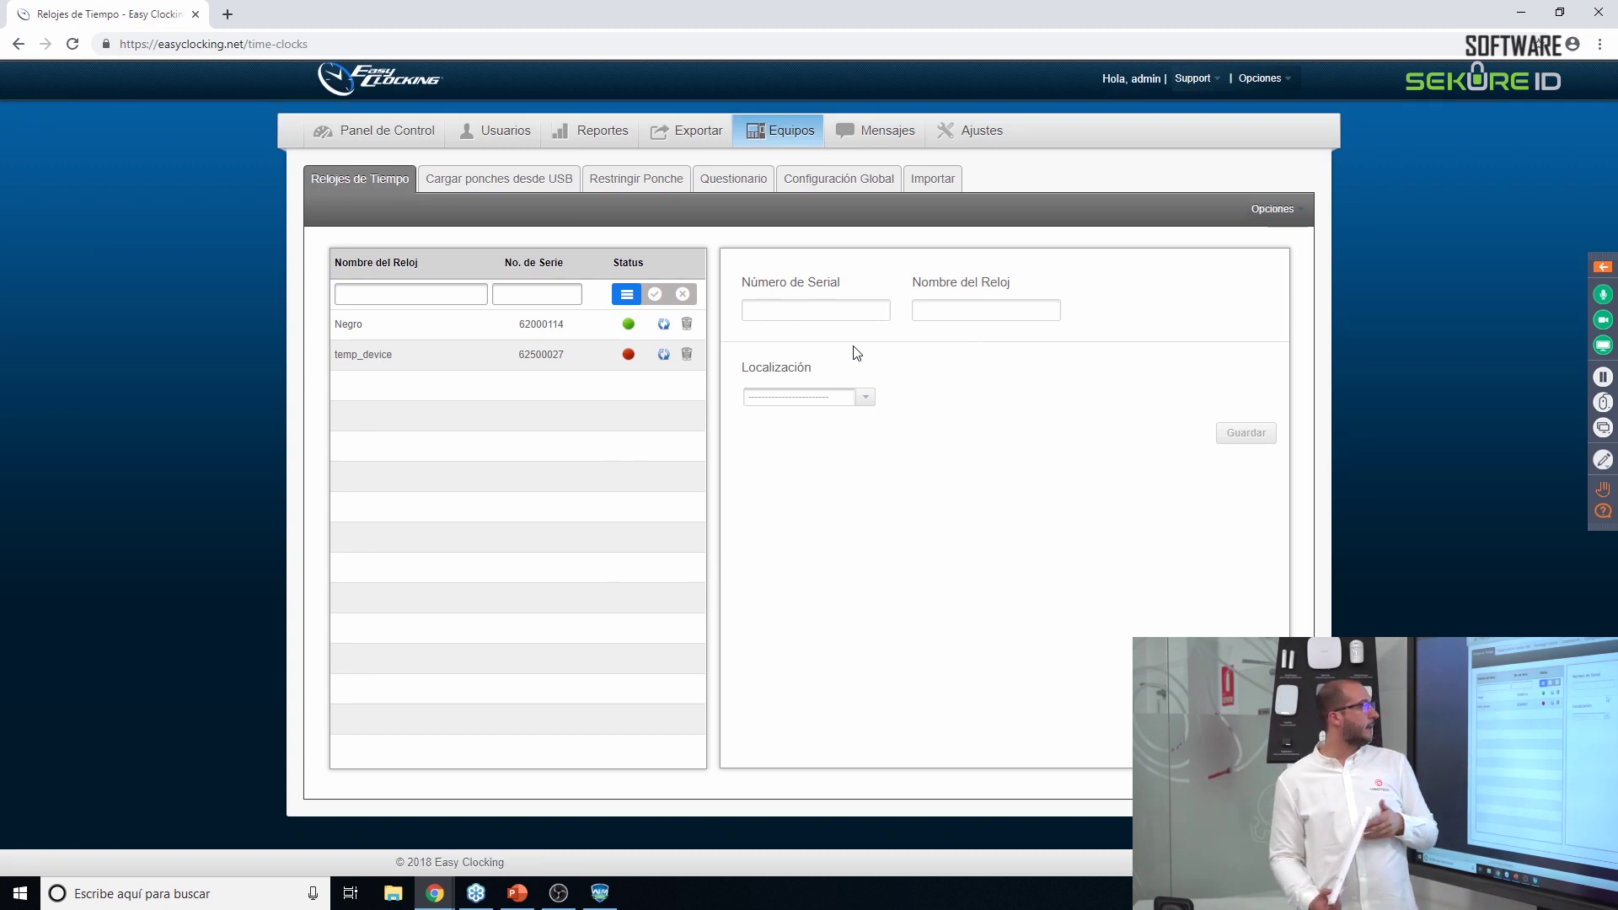
{"action": "left_click", "coordinate": [475, 329]}
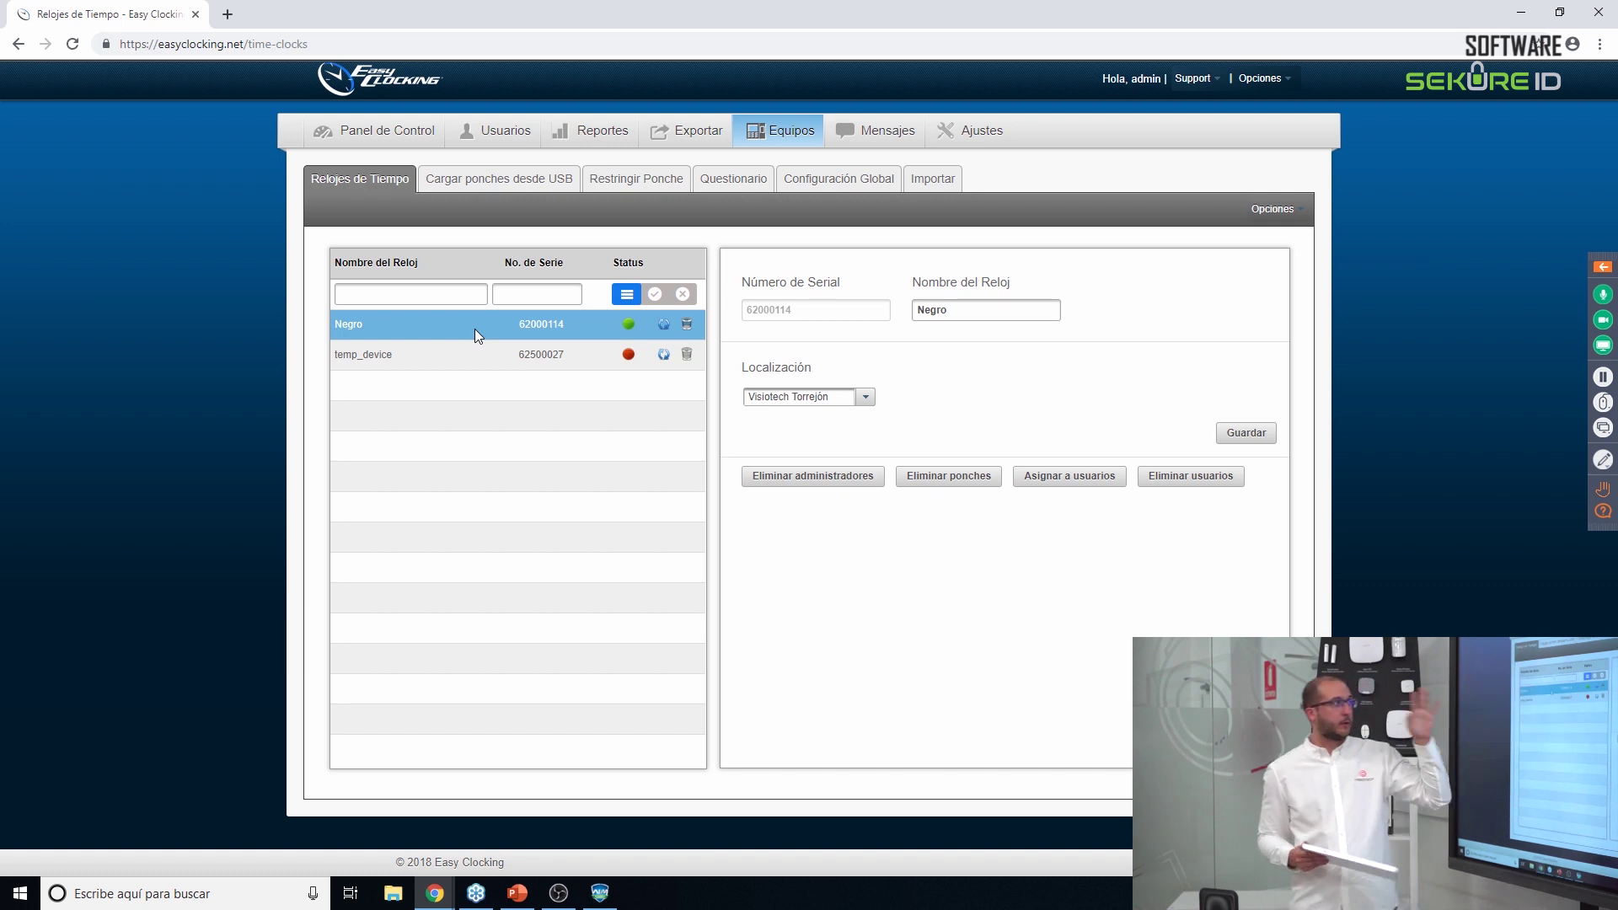
Review the company's general and pay settings, and examine the Comida break under lunches and breaks (Almuerzos y Descansos).
{"action": "left_click", "coordinate": [972, 131]}
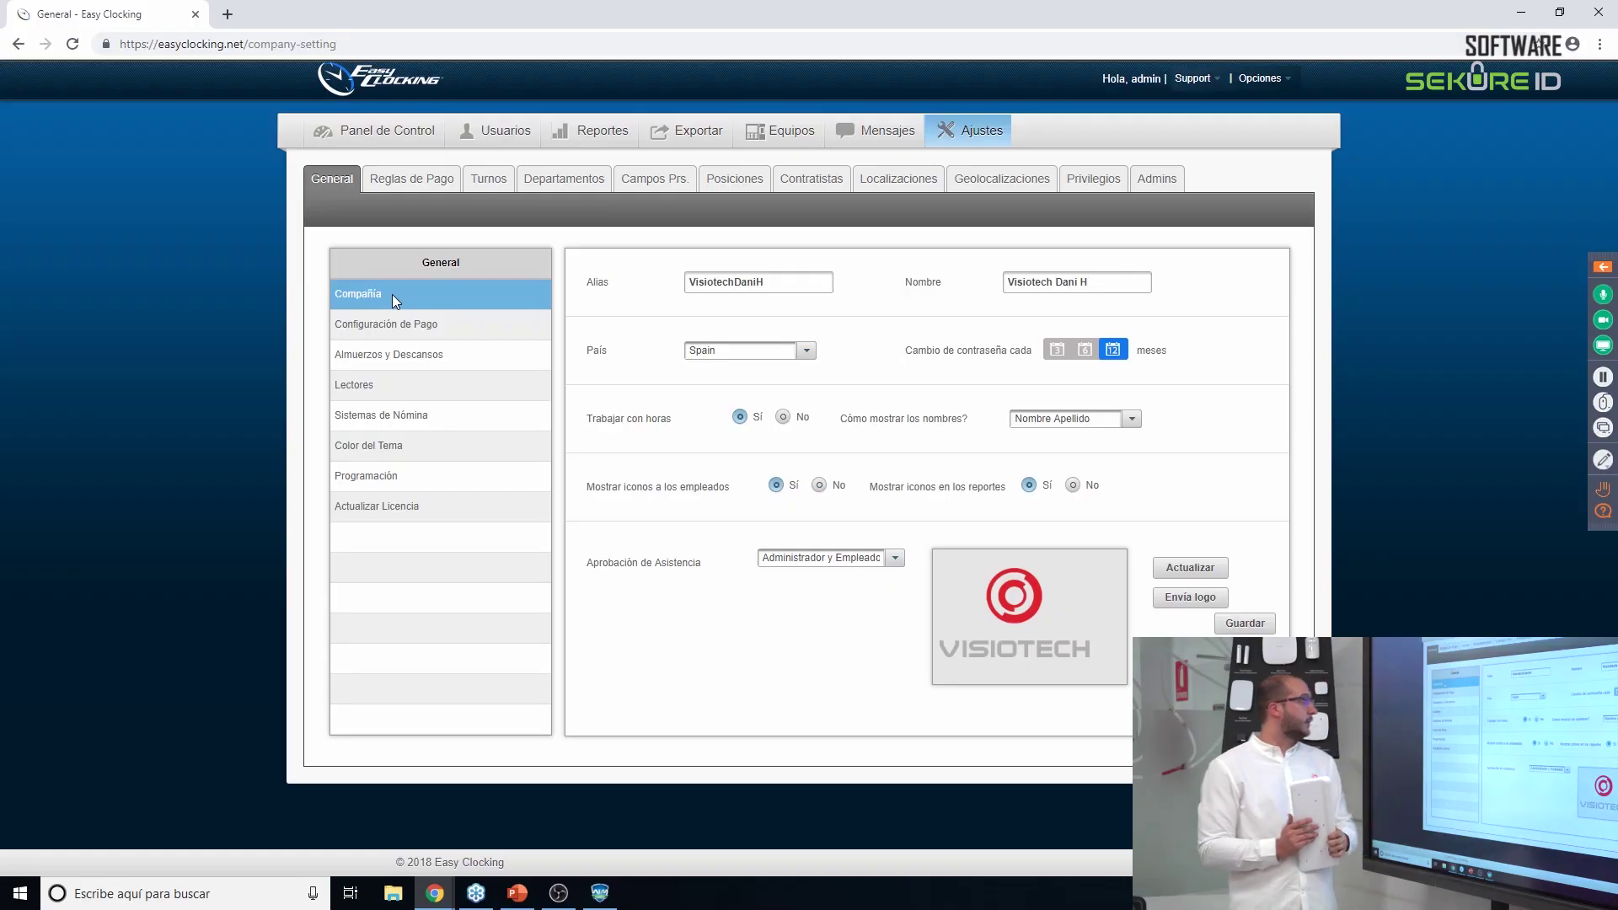
{"action": "left_click", "coordinate": [391, 322]}
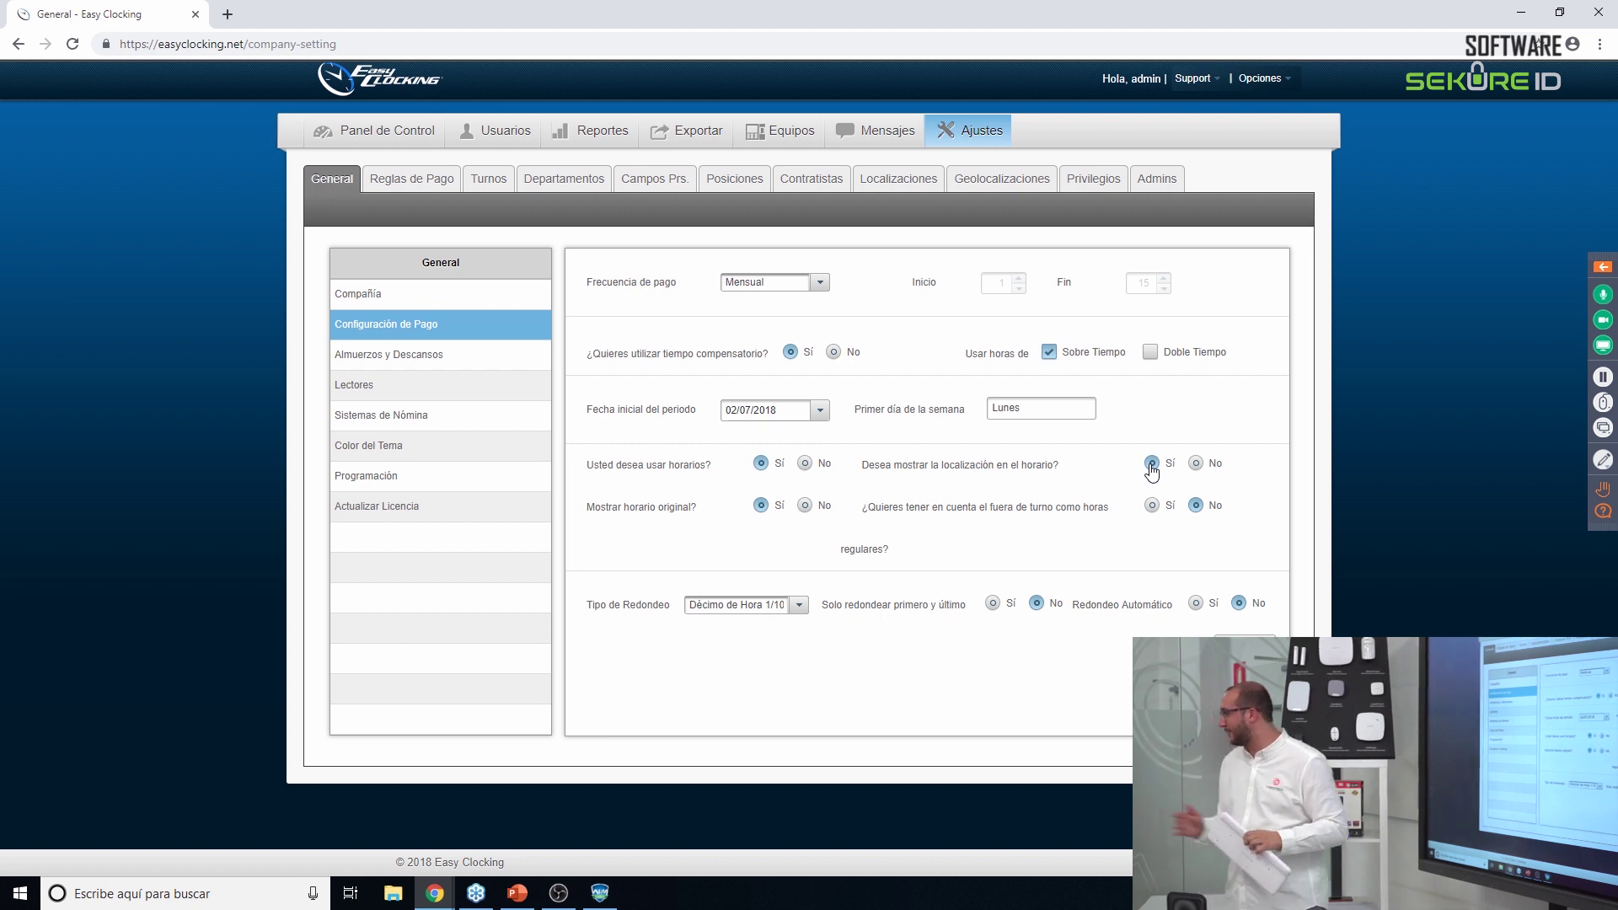
{"action": "left_click", "coordinate": [482, 359]}
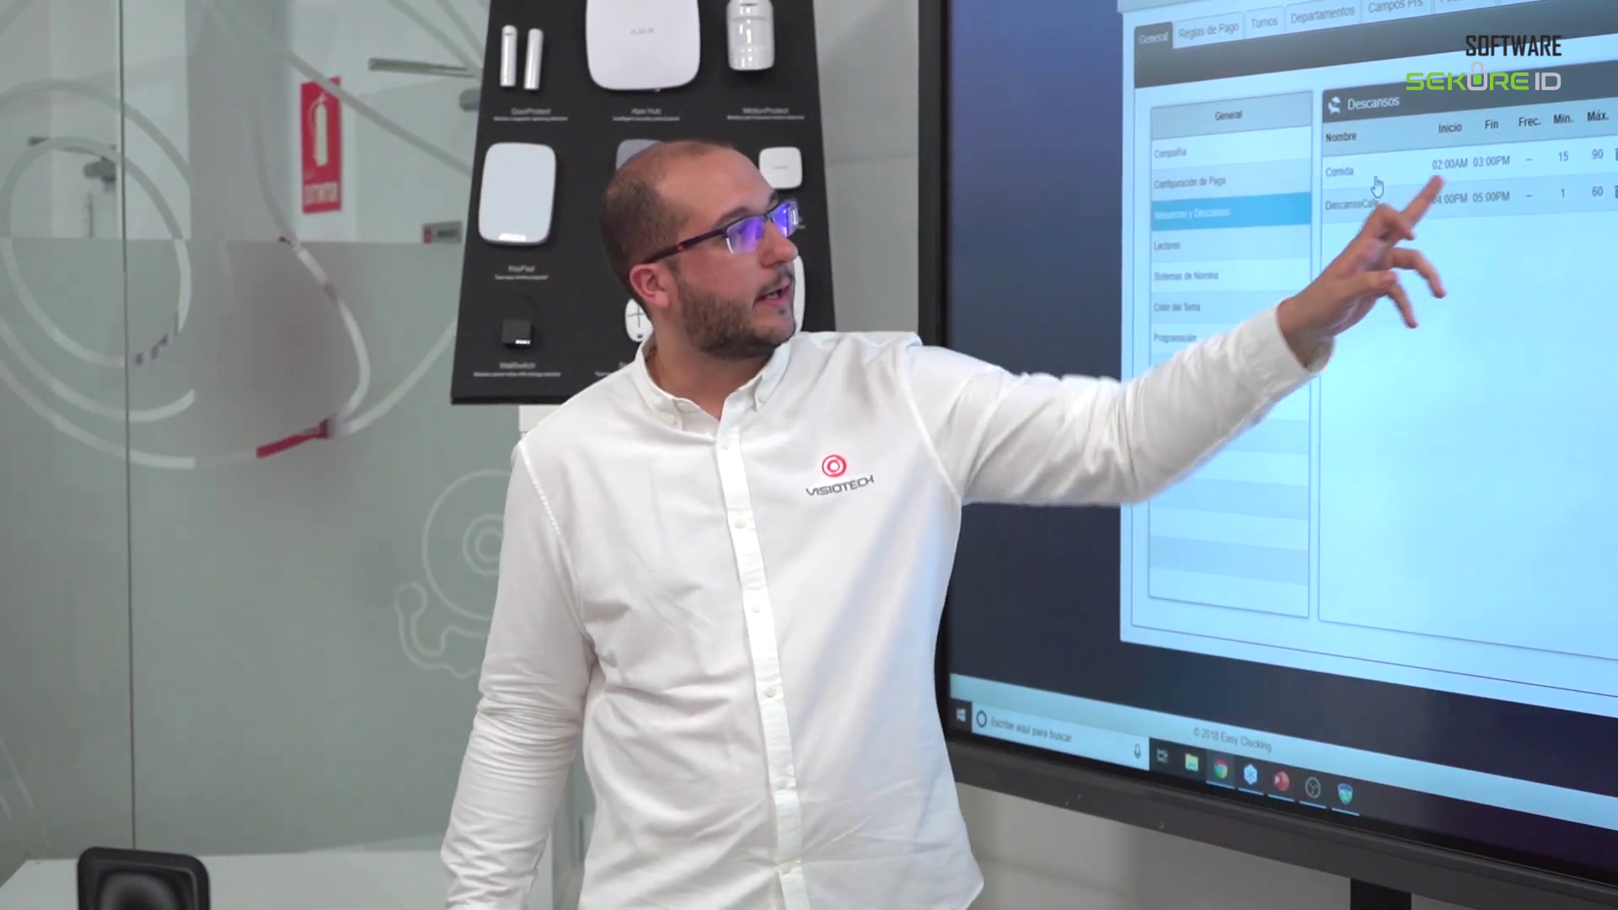
{"action": "left_click", "coordinate": [1376, 180]}
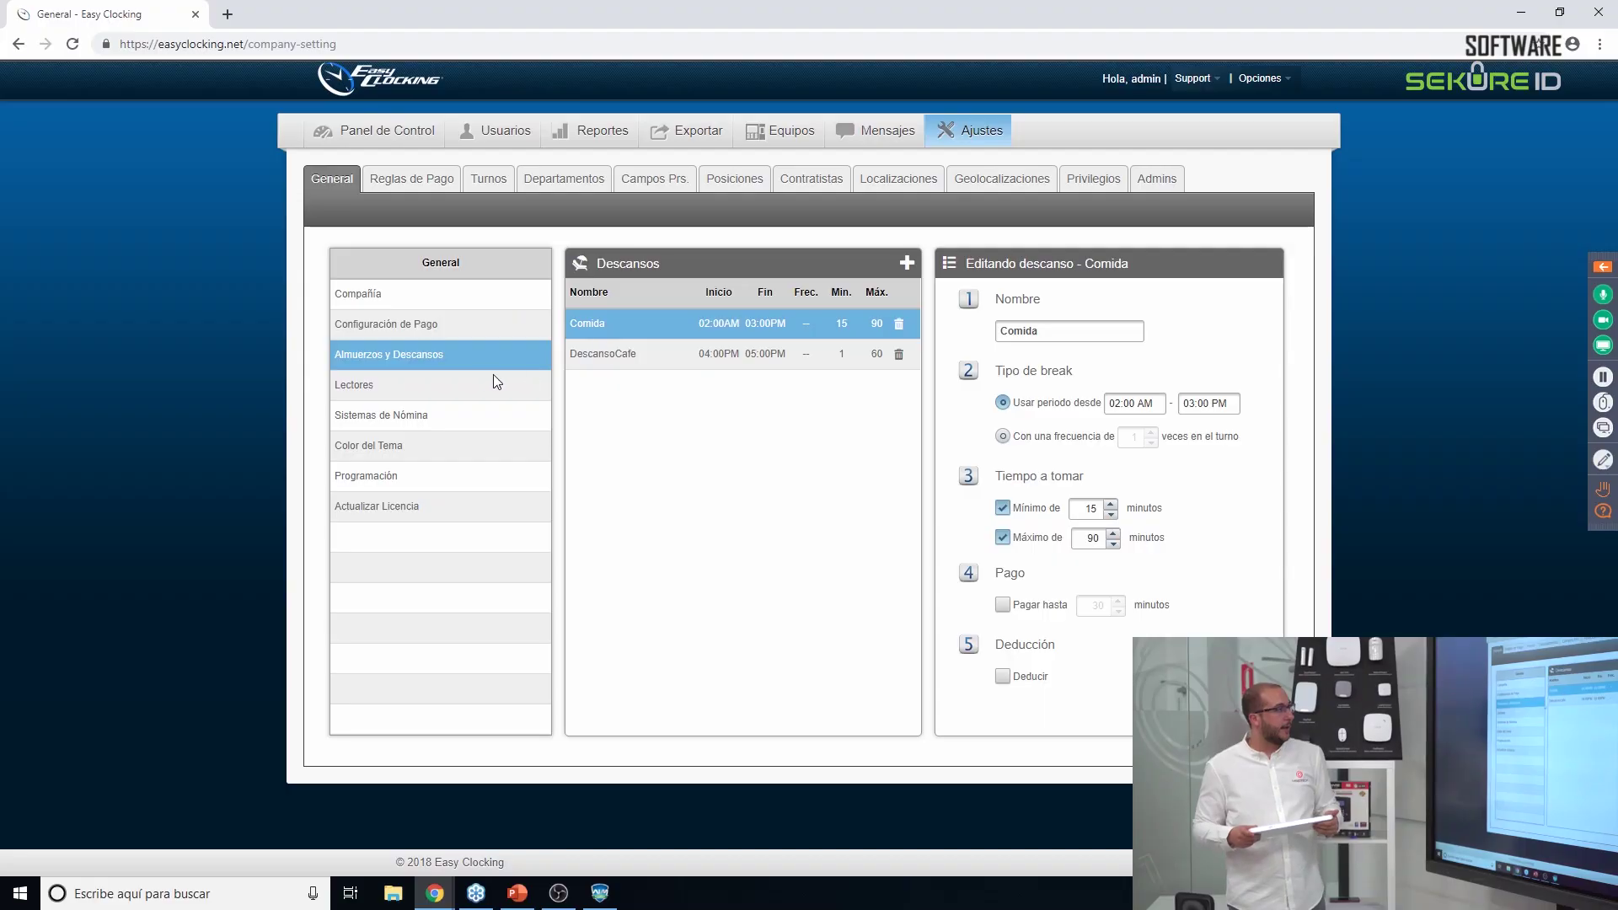
View the default USB reader settings (Lectores) and look through the available payroll systems (Sistemas de Nómina).
{"action": "left_click", "coordinate": [477, 385]}
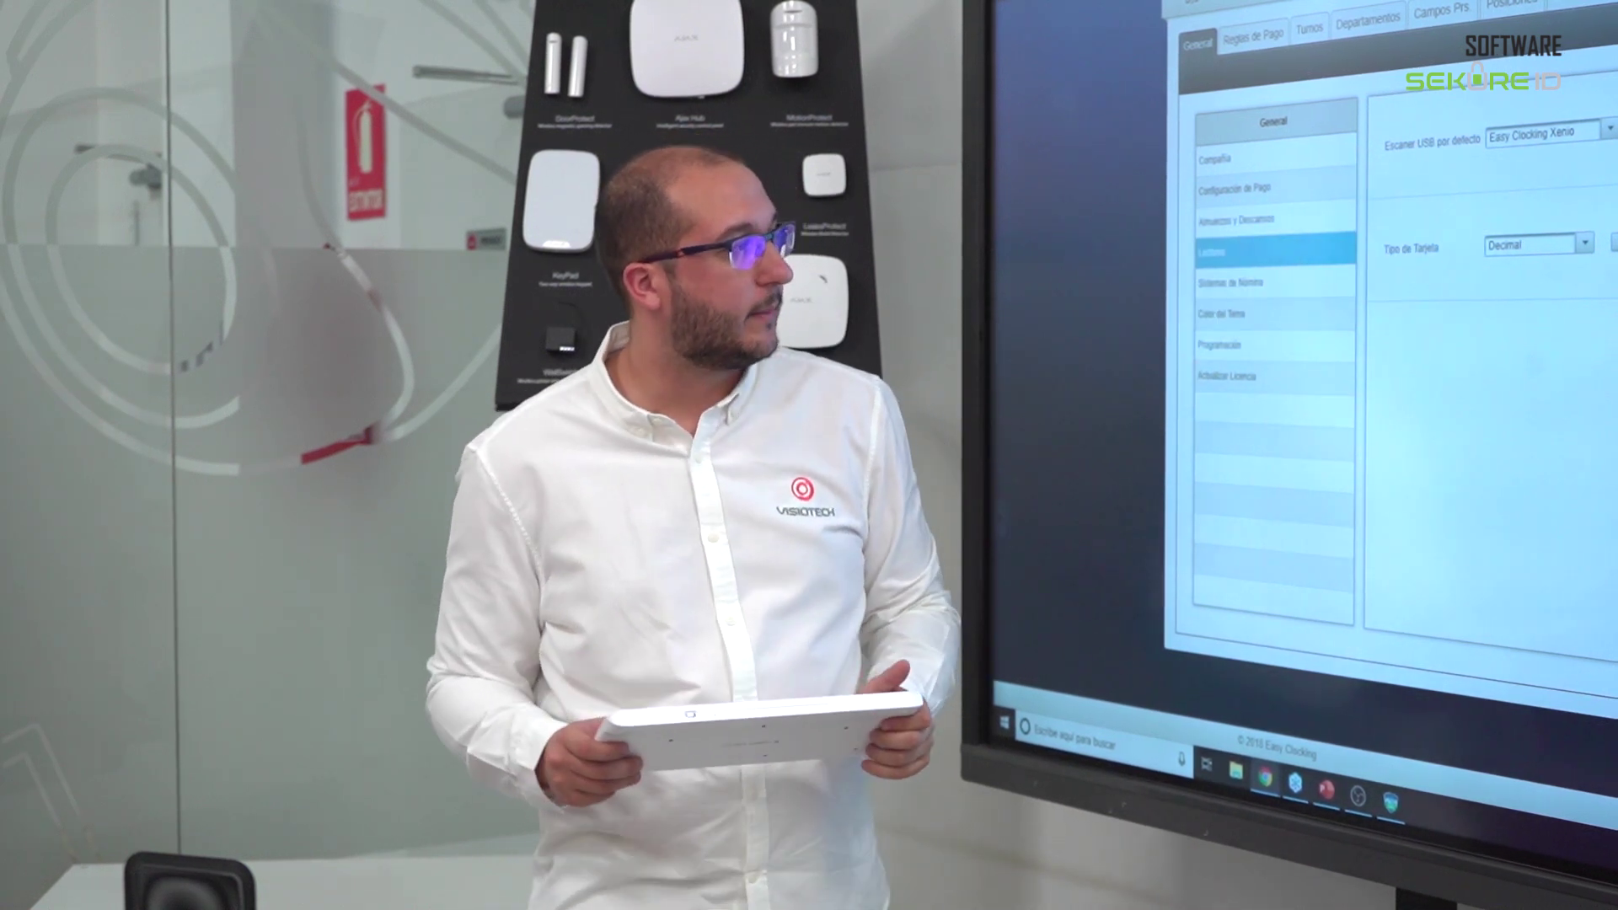
{"action": "left_click", "coordinate": [1599, 133]}
{"action": "left_click", "coordinate": [1598, 133]}
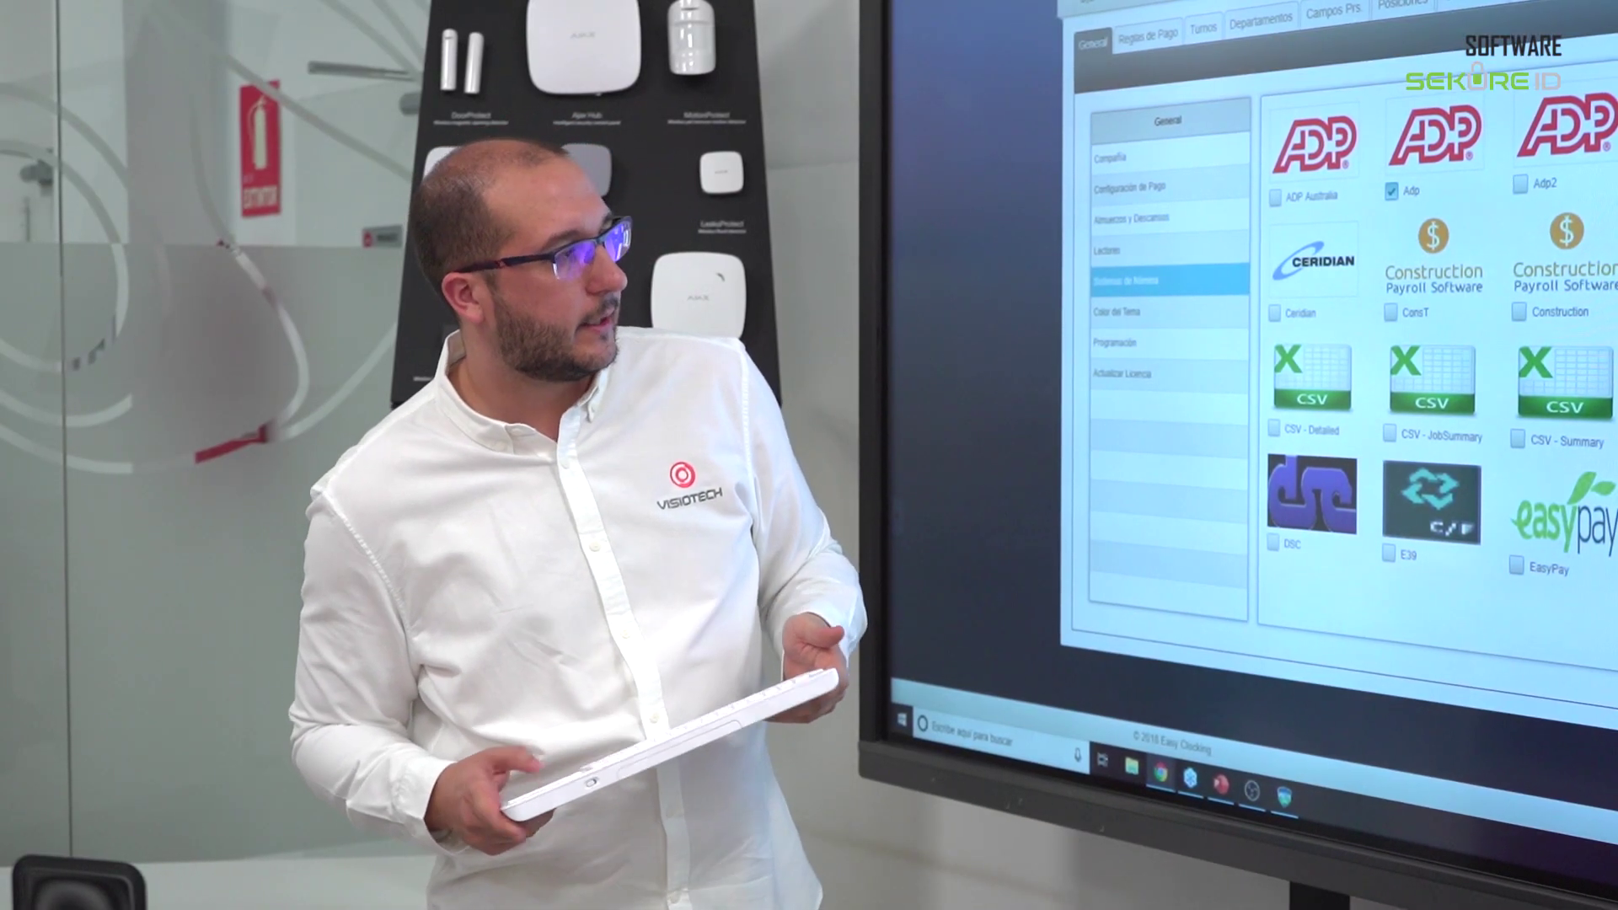
{"action": "scroll", "coordinate": [1433, 337], "scroll_direction": "down", "scroll_amount": 5}
{"action": "scroll", "coordinate": [1433, 337], "scroll_direction": "down", "scroll_amount": 5}
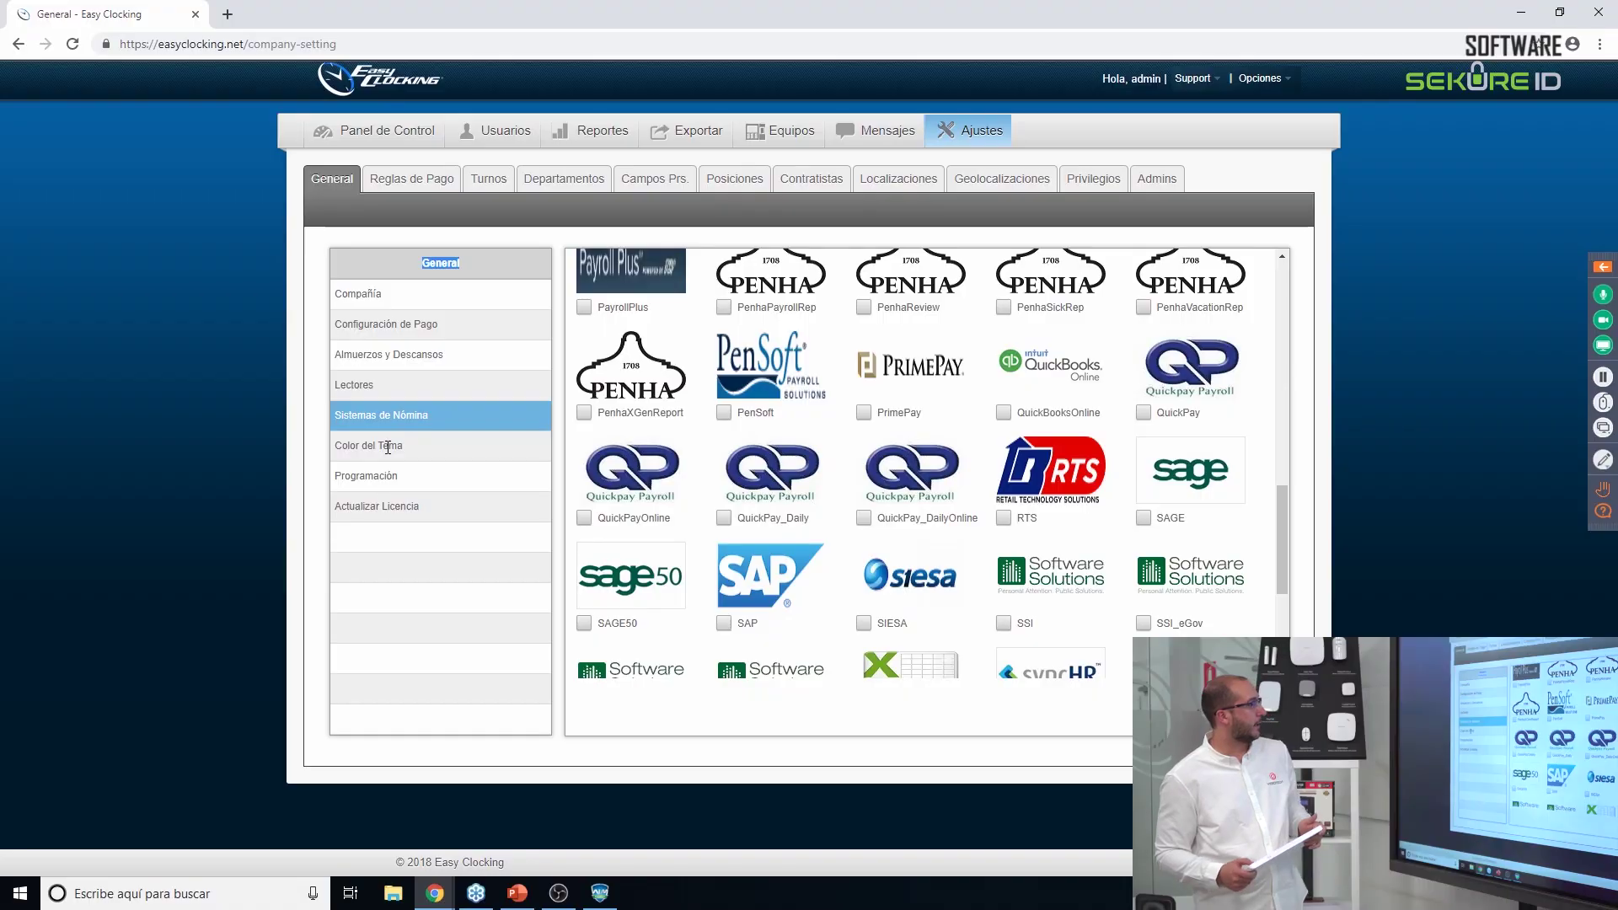
View the theme colour choices, the schedule templates (Programación) and the licence update settings.
{"action": "left_click", "coordinate": [388, 447]}
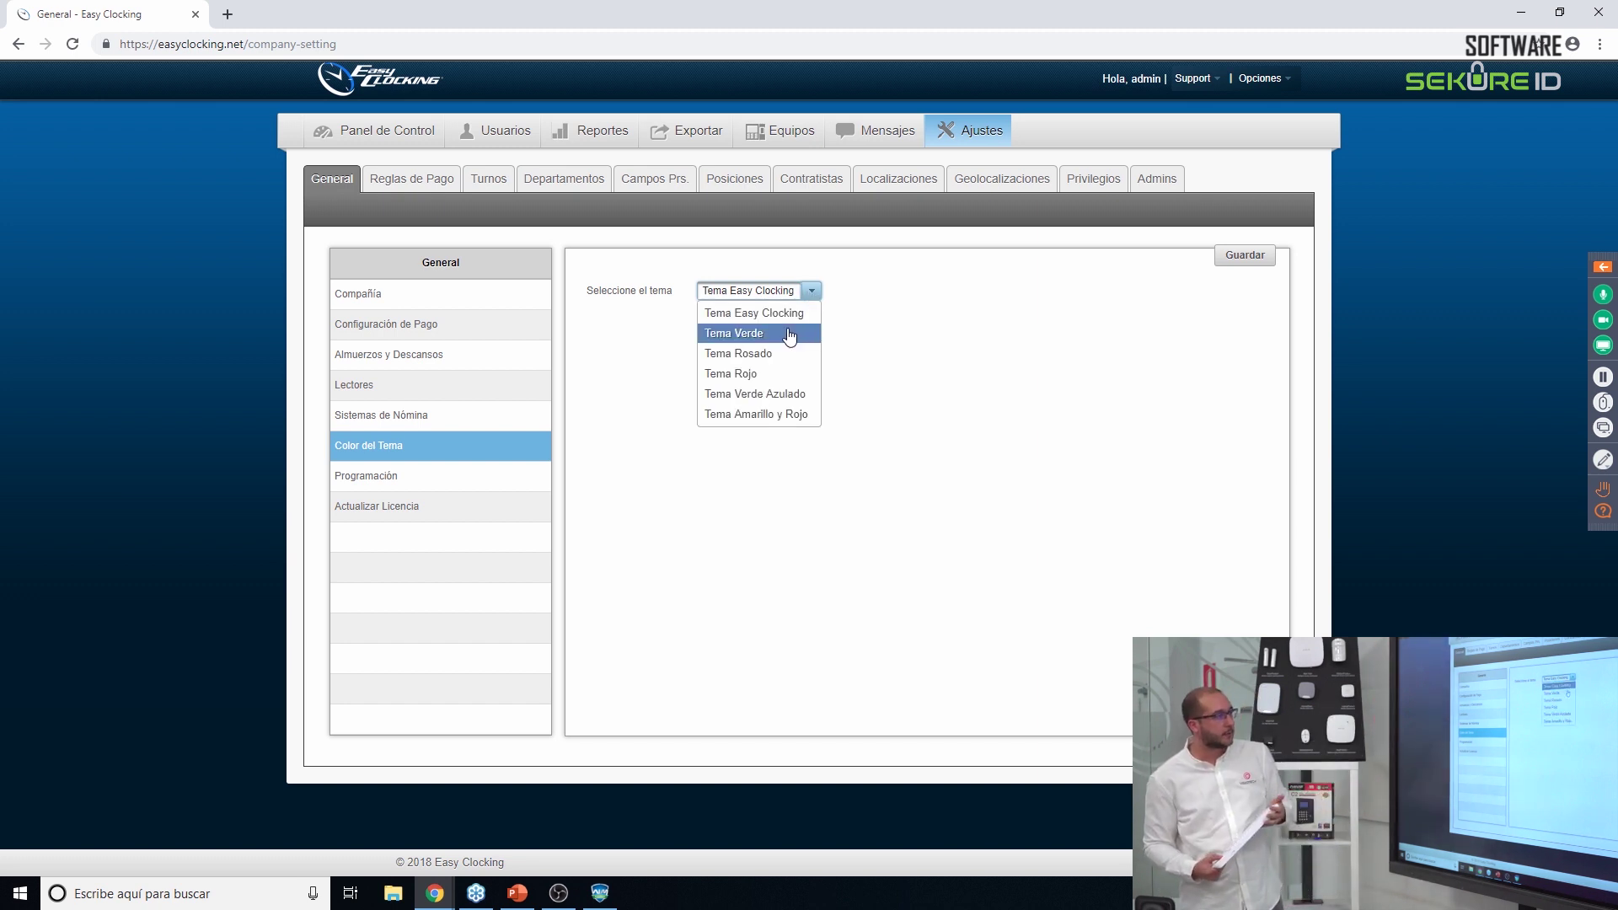
{"action": "left_click", "coordinate": [1244, 257]}
{"action": "left_click", "coordinate": [477, 487]}
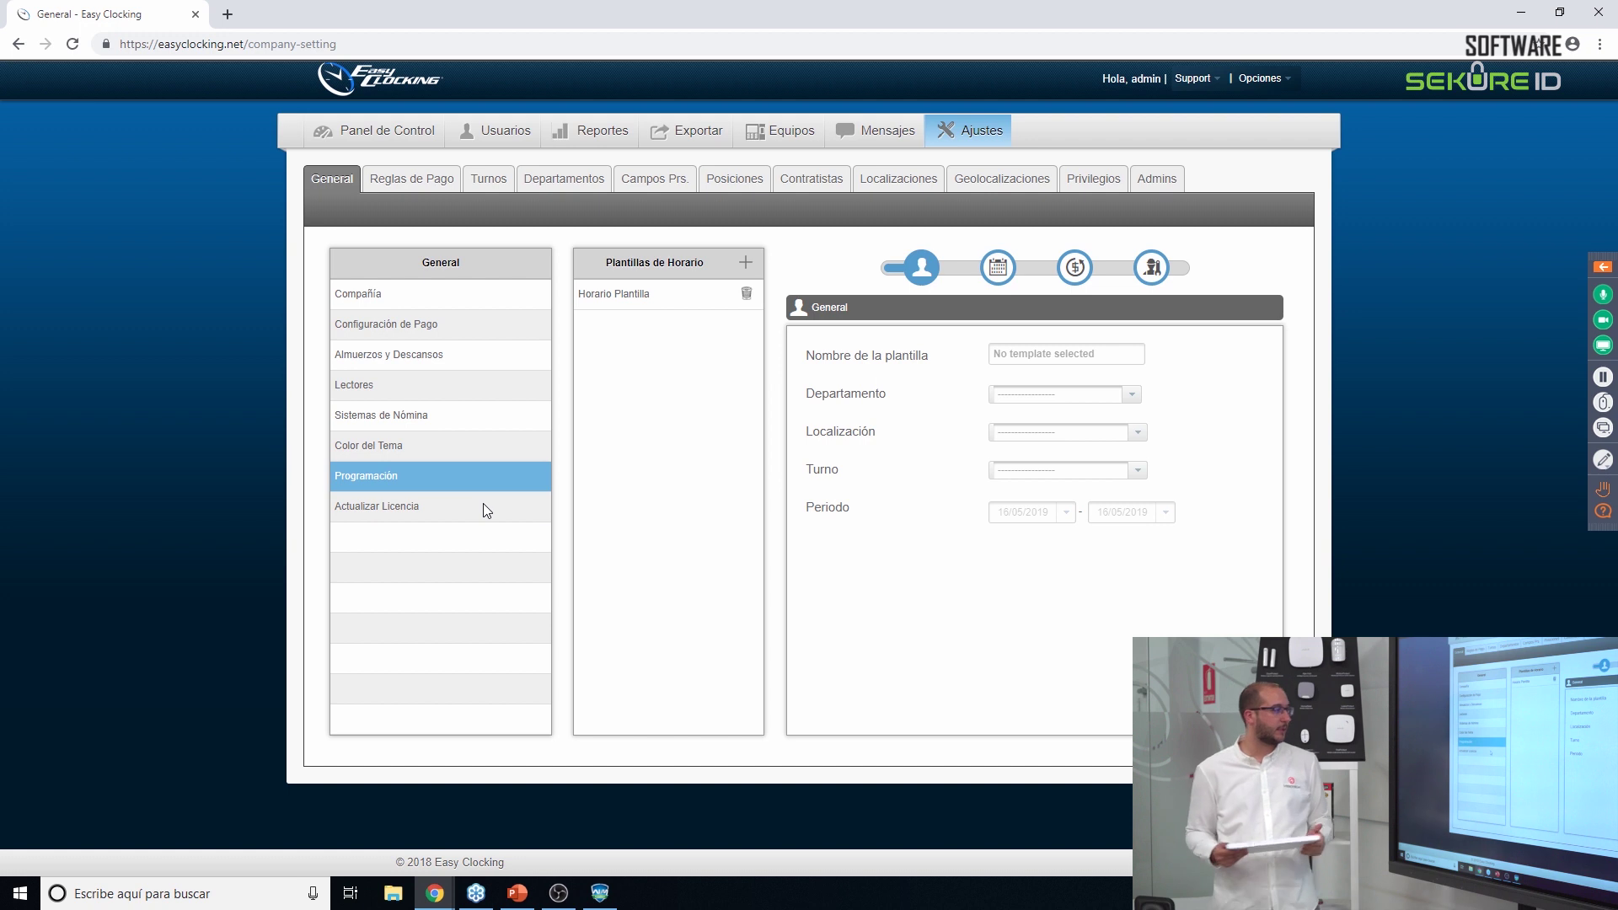
{"action": "left_click", "coordinate": [485, 509]}
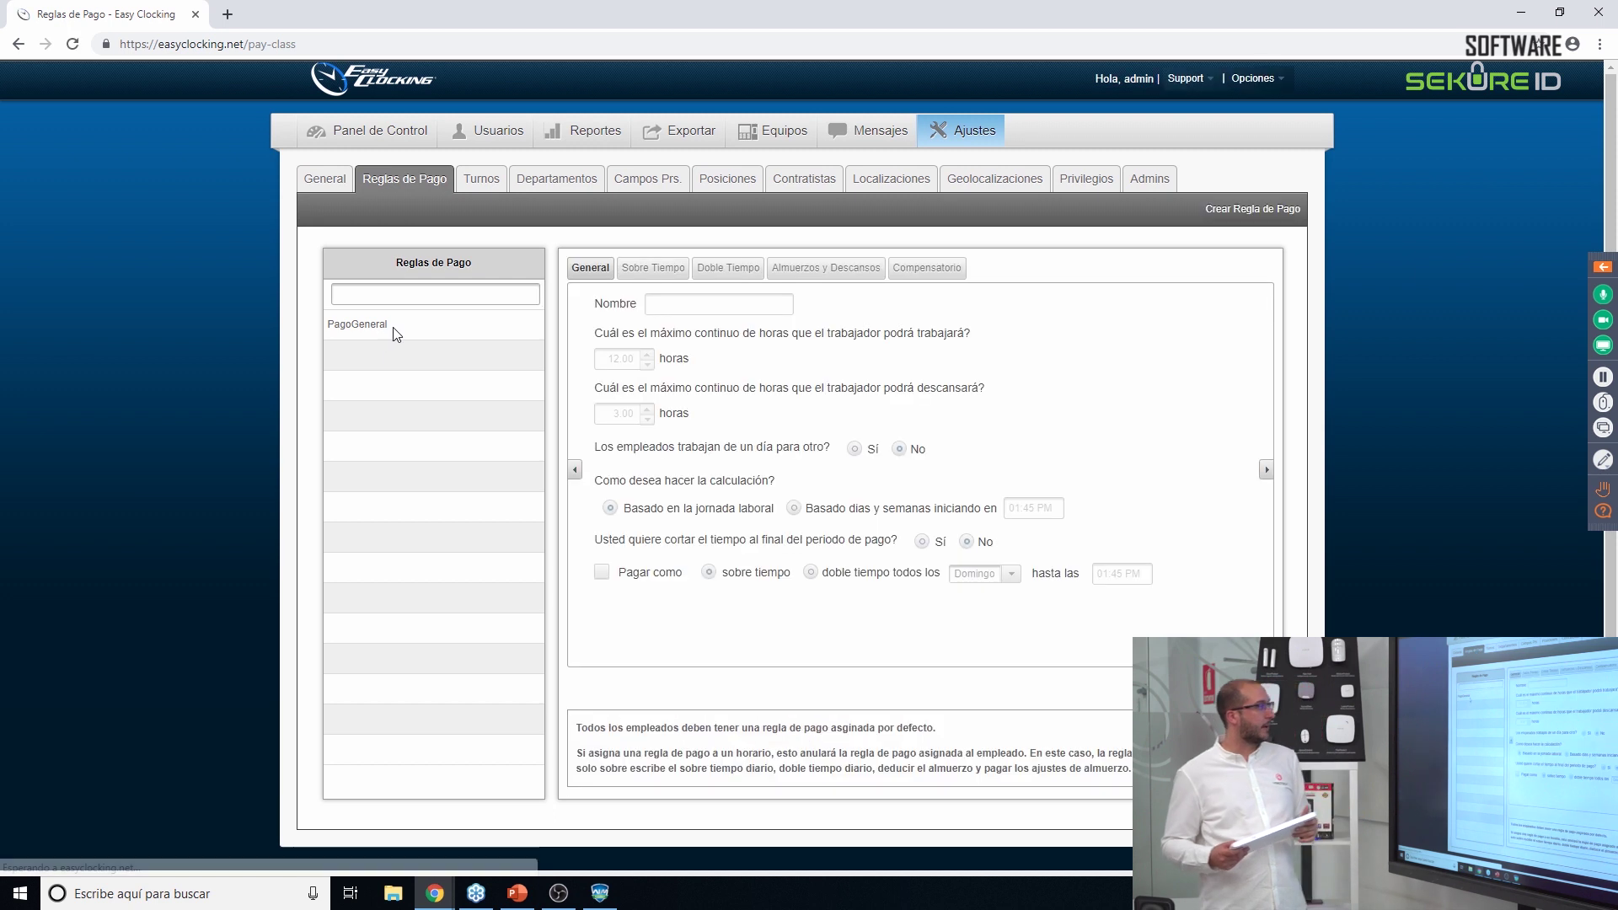
Review the PagoGeneral pay rule's settings for general limits, overtime, double time, lunches and breaks, and compensatory time.
{"action": "left_click", "coordinate": [393, 327]}
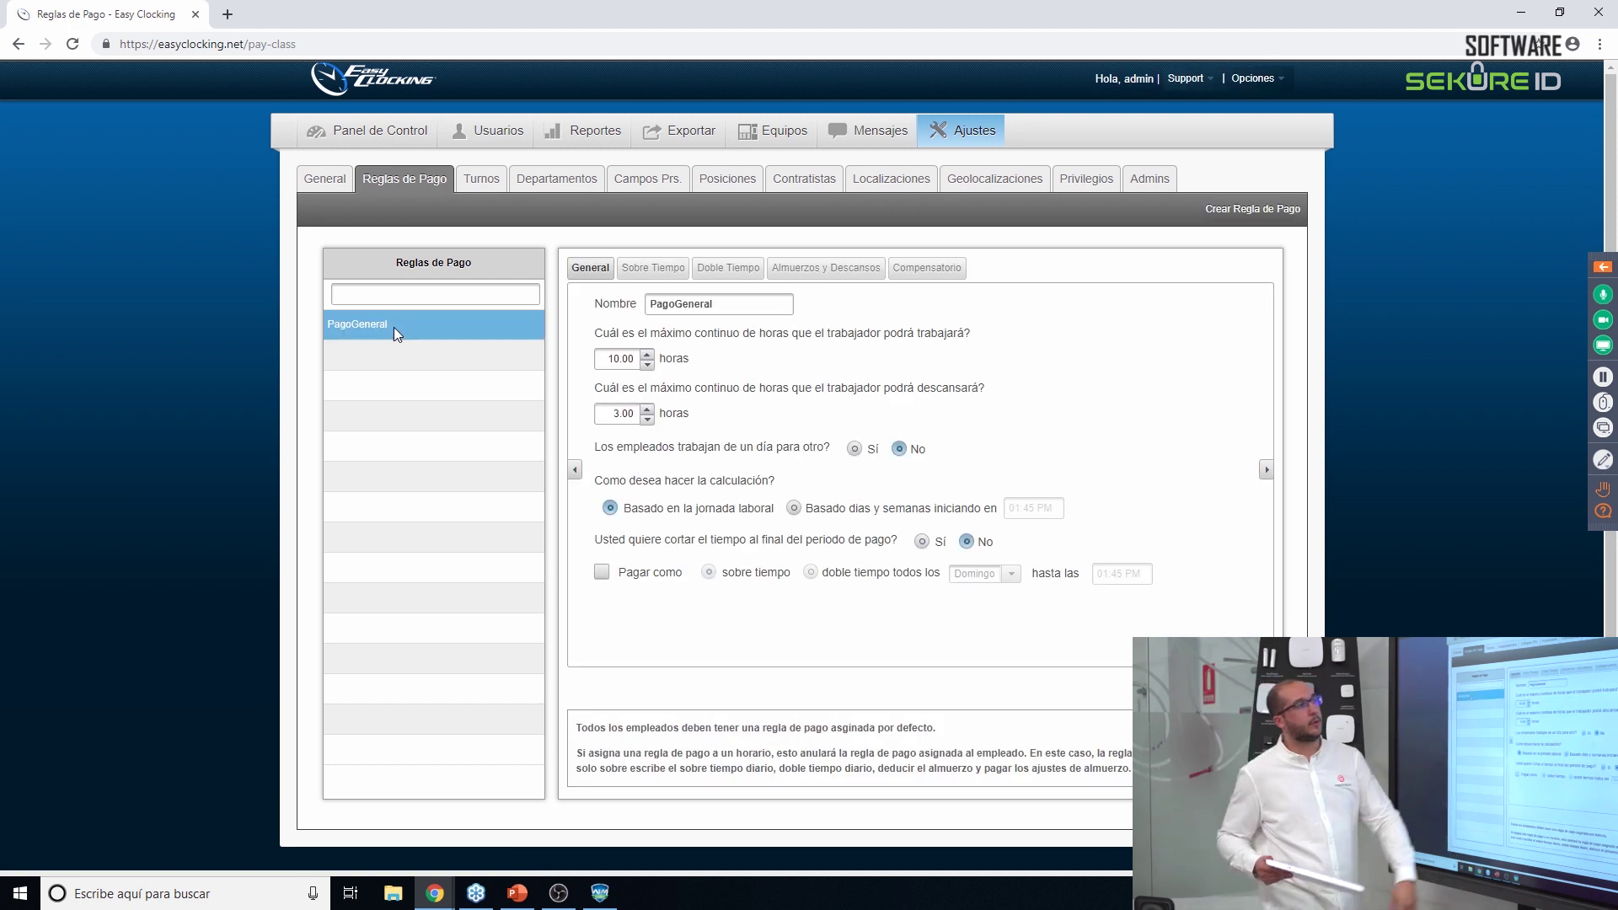
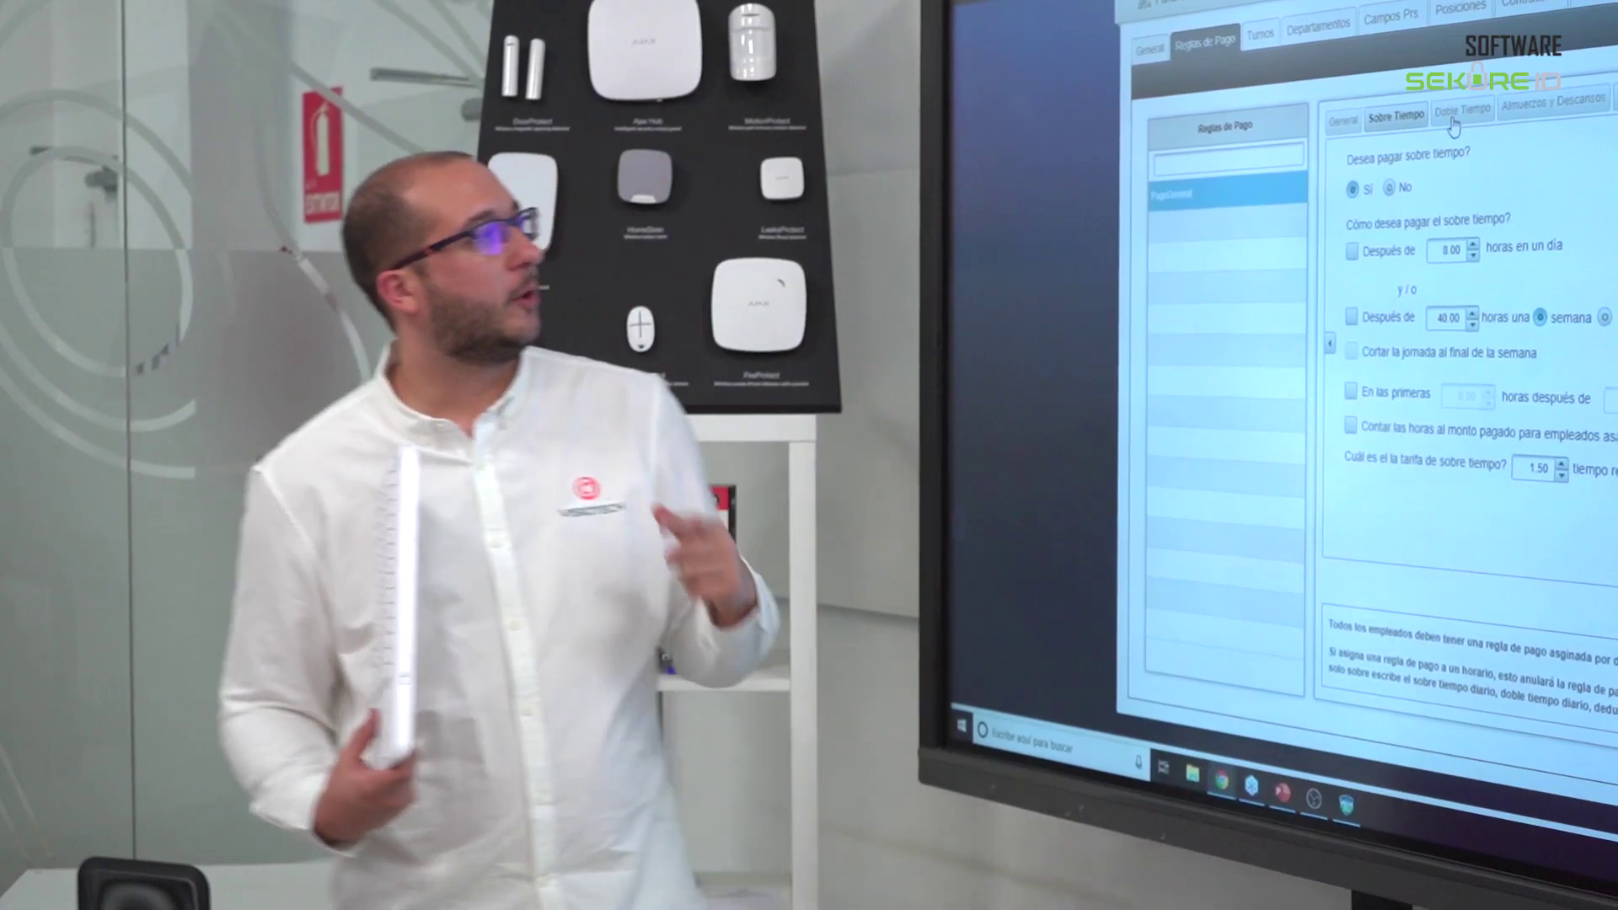
{"action": "left_click", "coordinate": [1454, 122]}
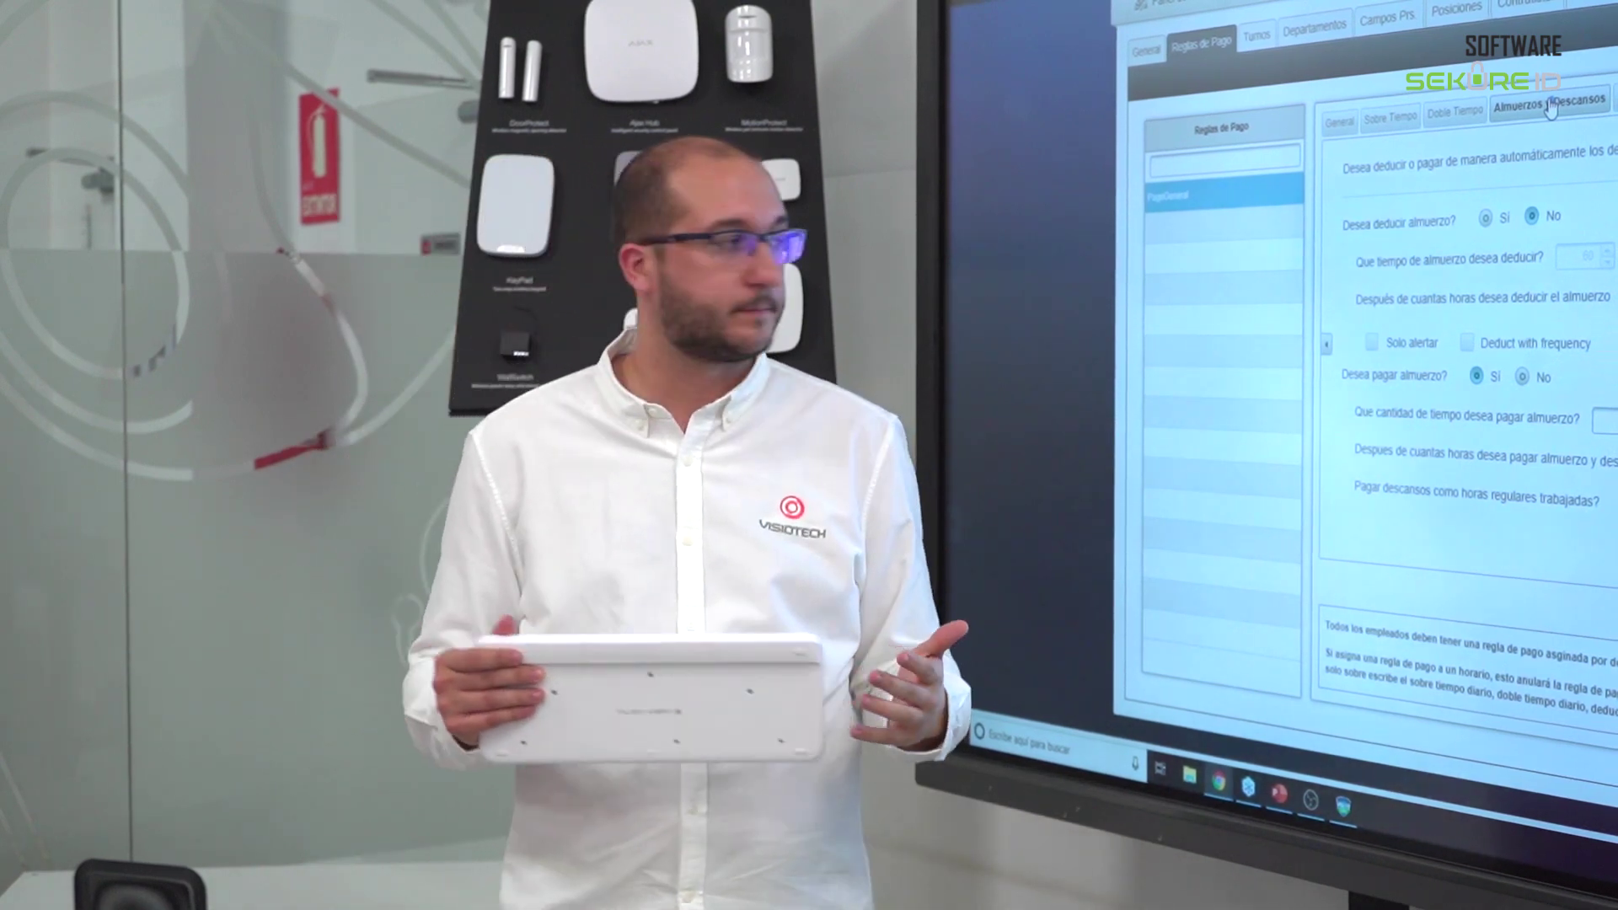
{"action": "left_click", "coordinate": [959, 269]}
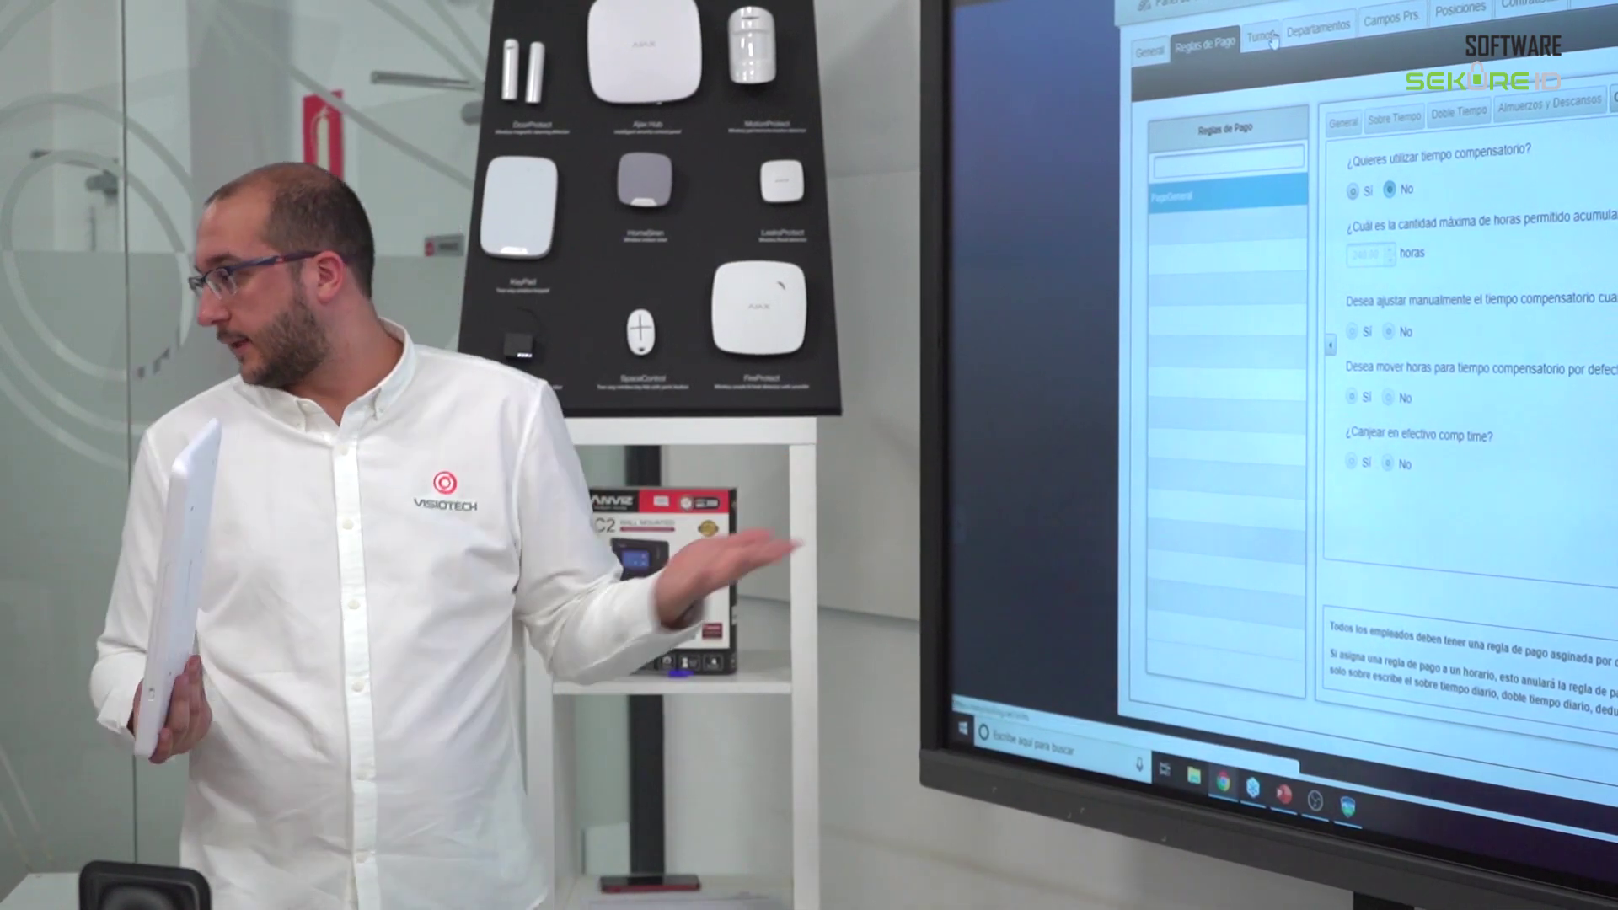
View the TurnoVisiotech2019 shift's settings and the shift creation form, without creating a shift.
{"action": "left_click", "coordinate": [1272, 39]}
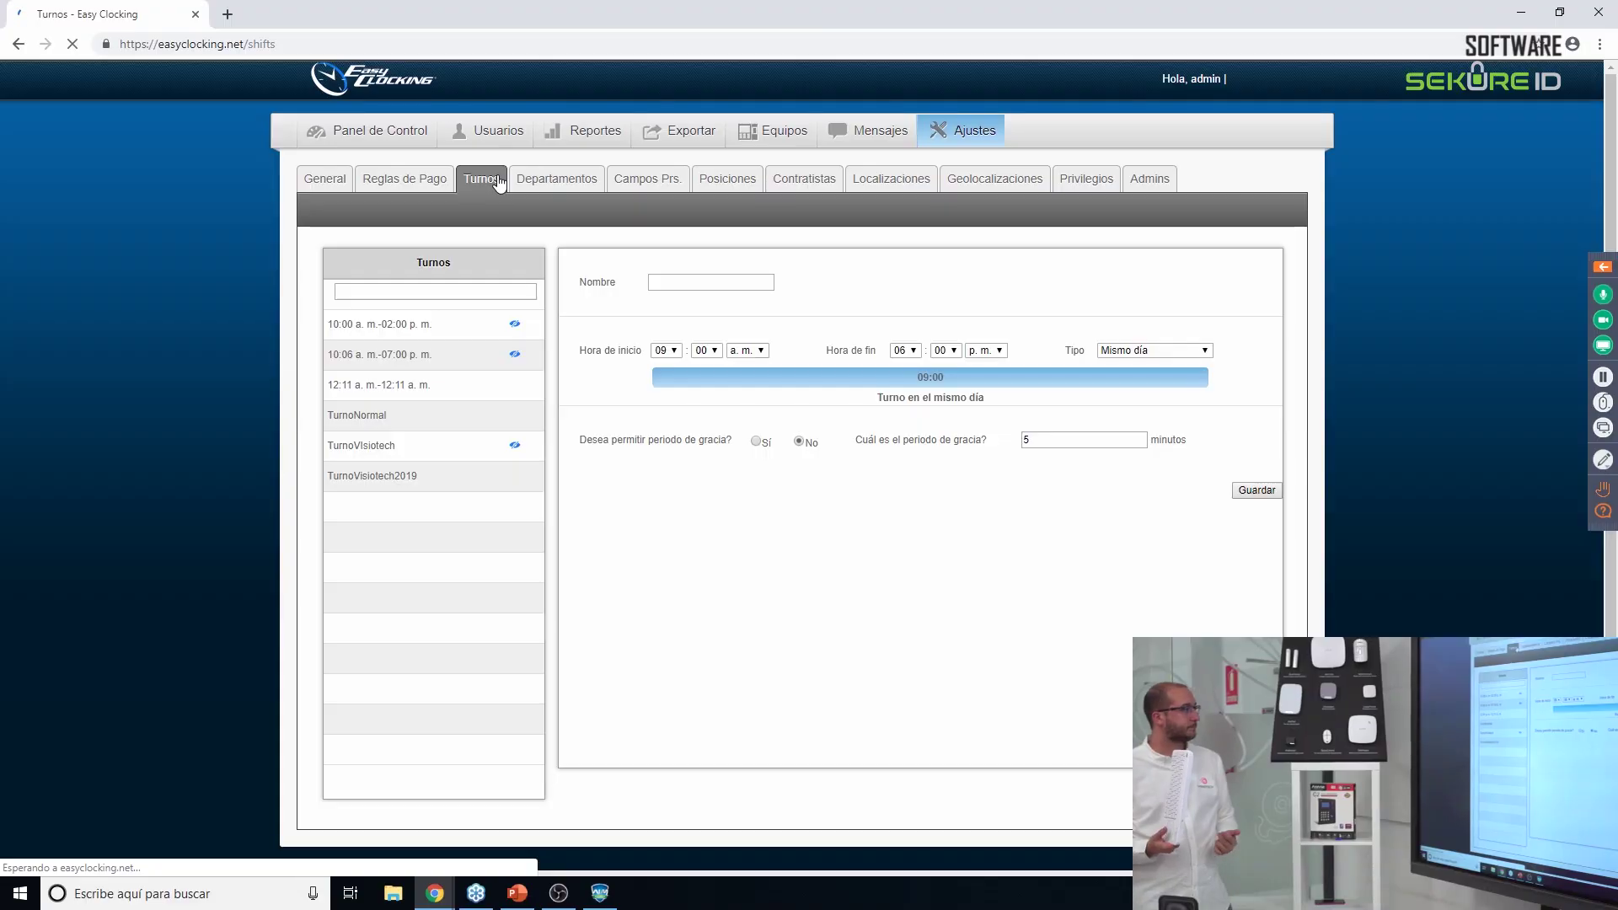
{"action": "left_click", "coordinate": [416, 474]}
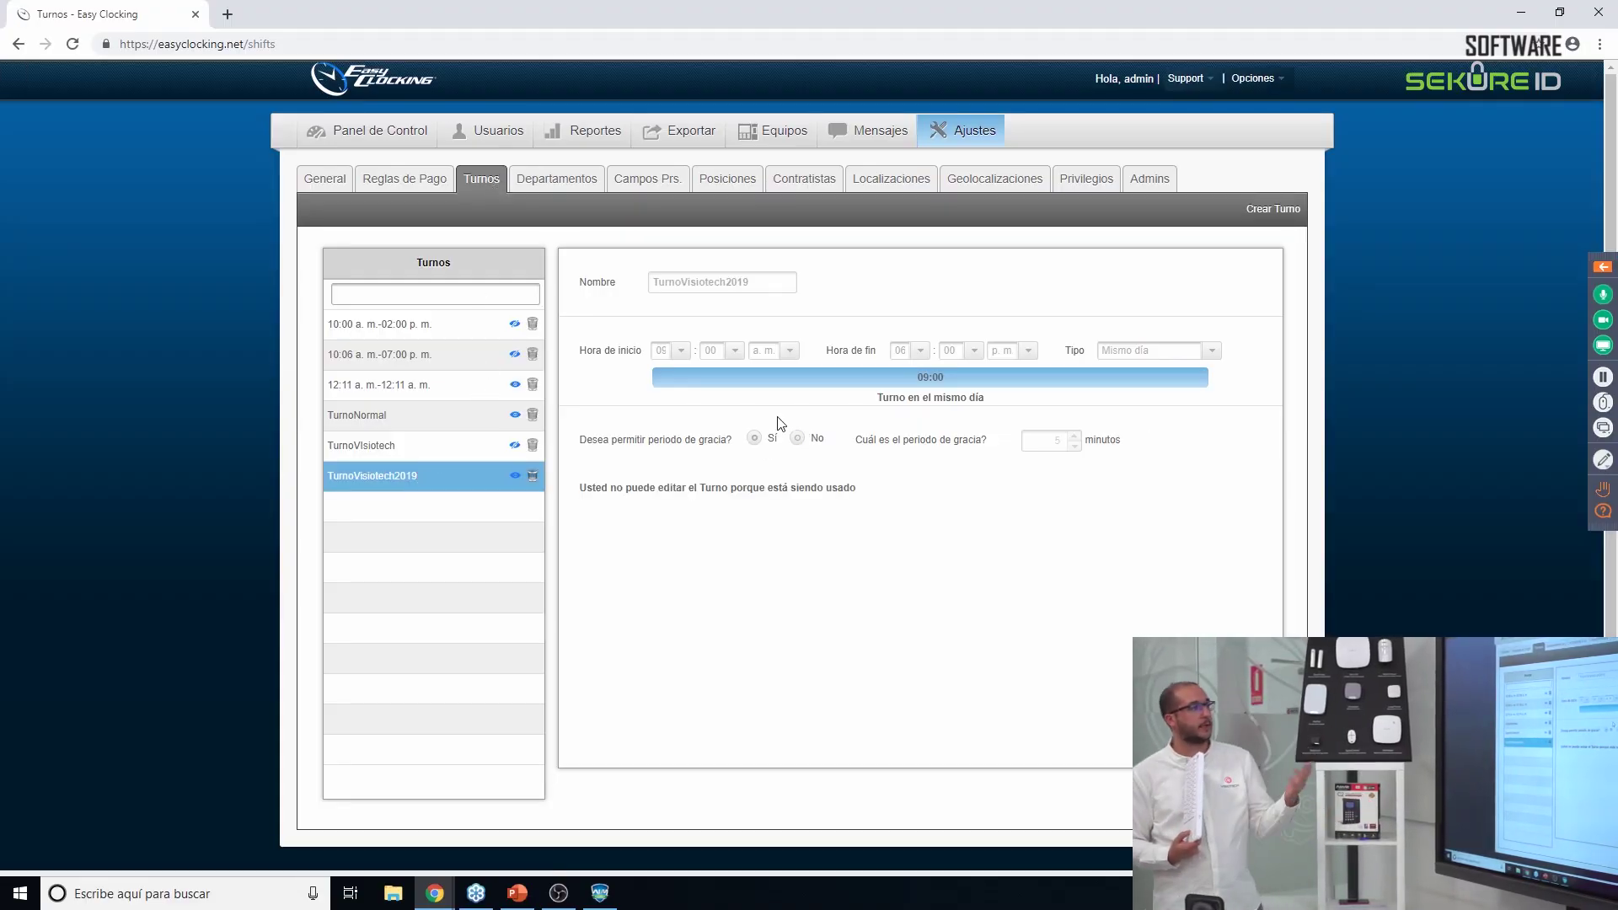
{"action": "left_click", "coordinate": [1271, 207]}
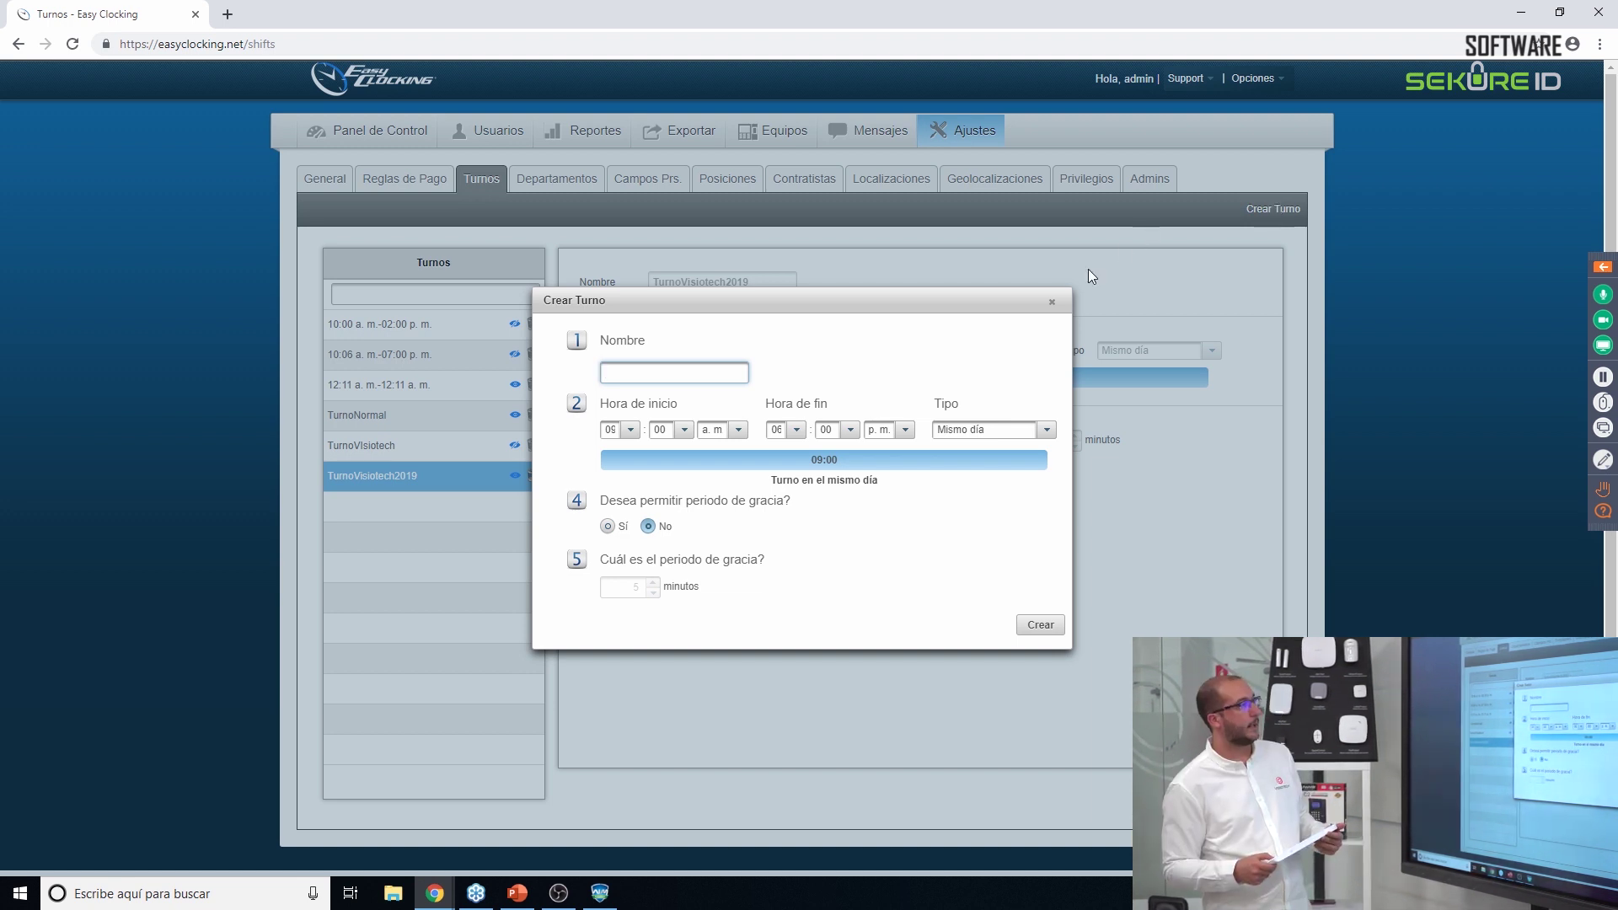
{"action": "left_click", "coordinate": [1052, 302]}
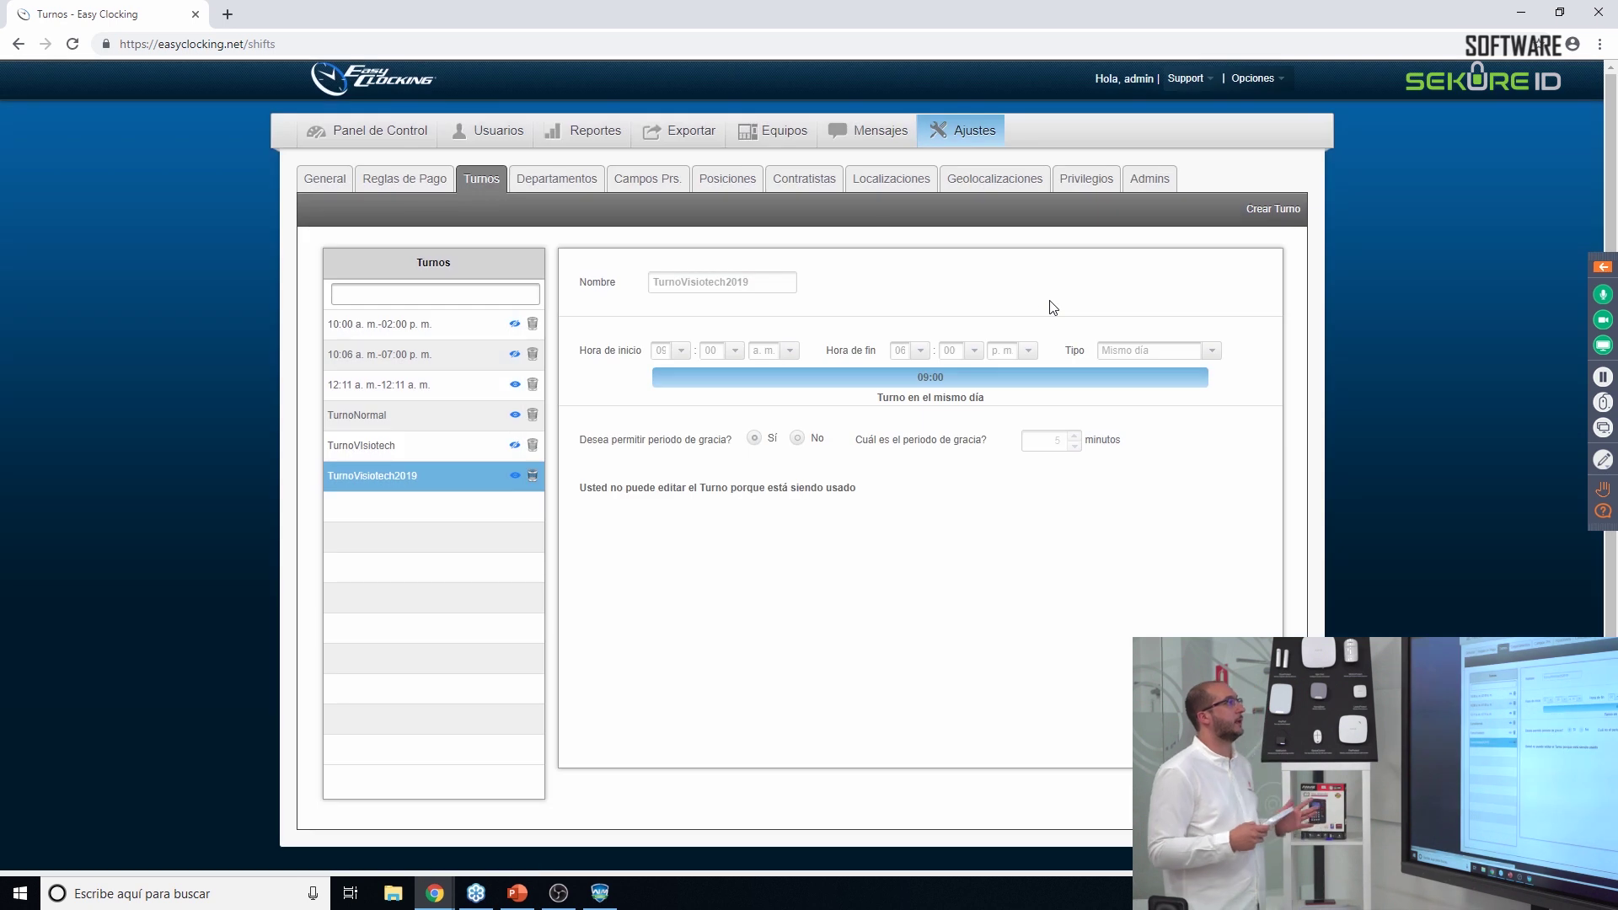
View the custom field creation form with its assignment and data type options, without creating a field.
{"action": "left_click", "coordinate": [552, 179]}
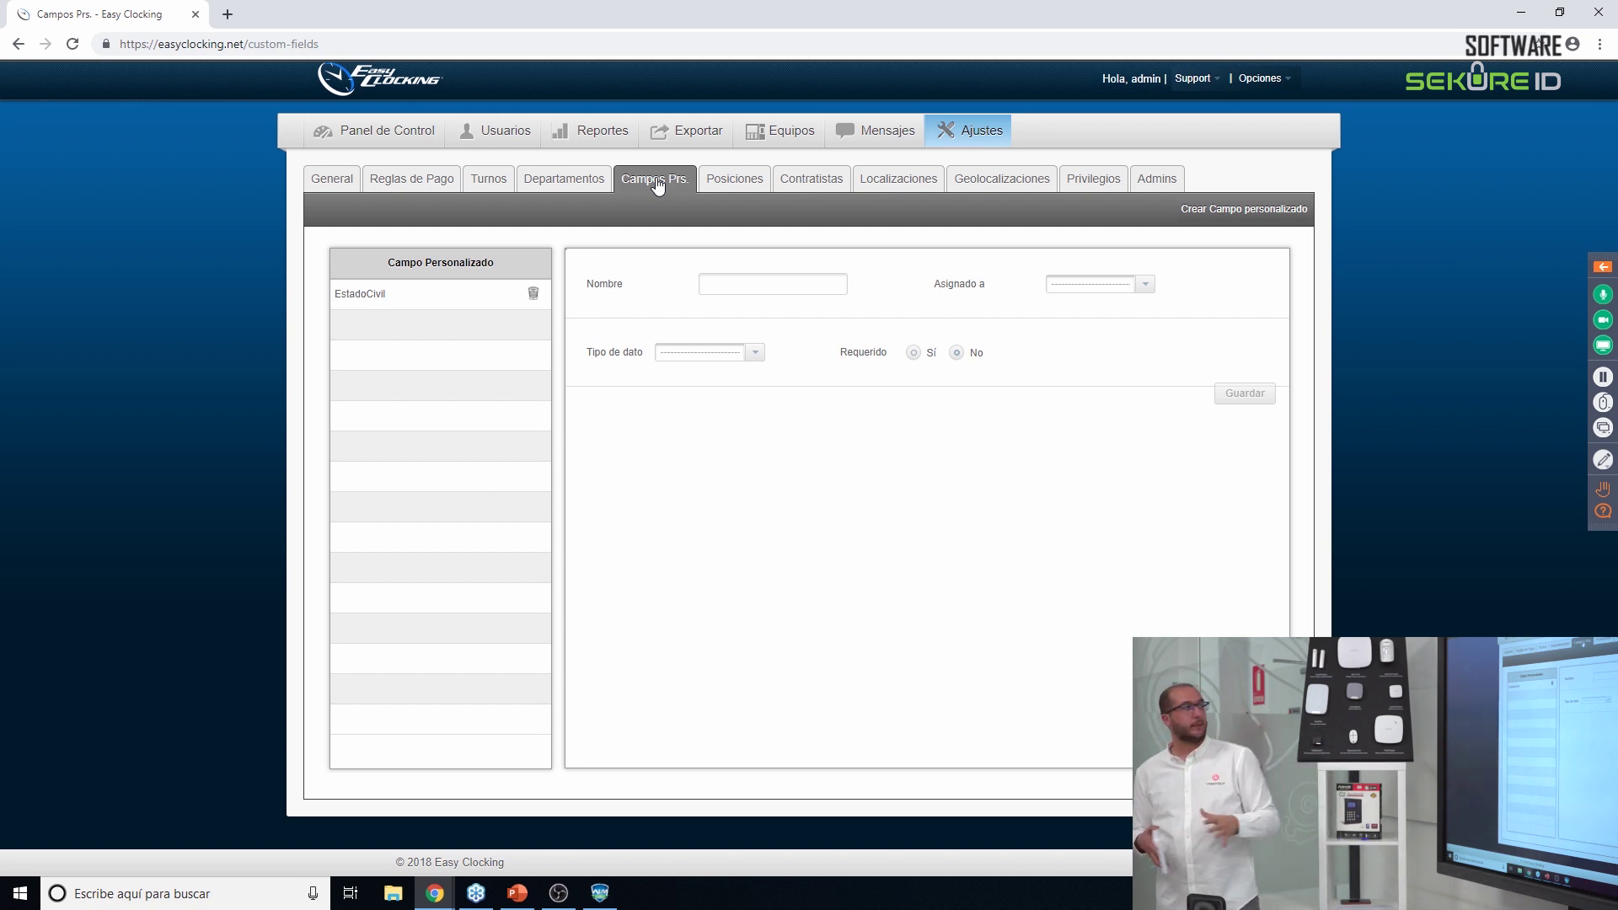
{"action": "left_click", "coordinate": [1227, 211]}
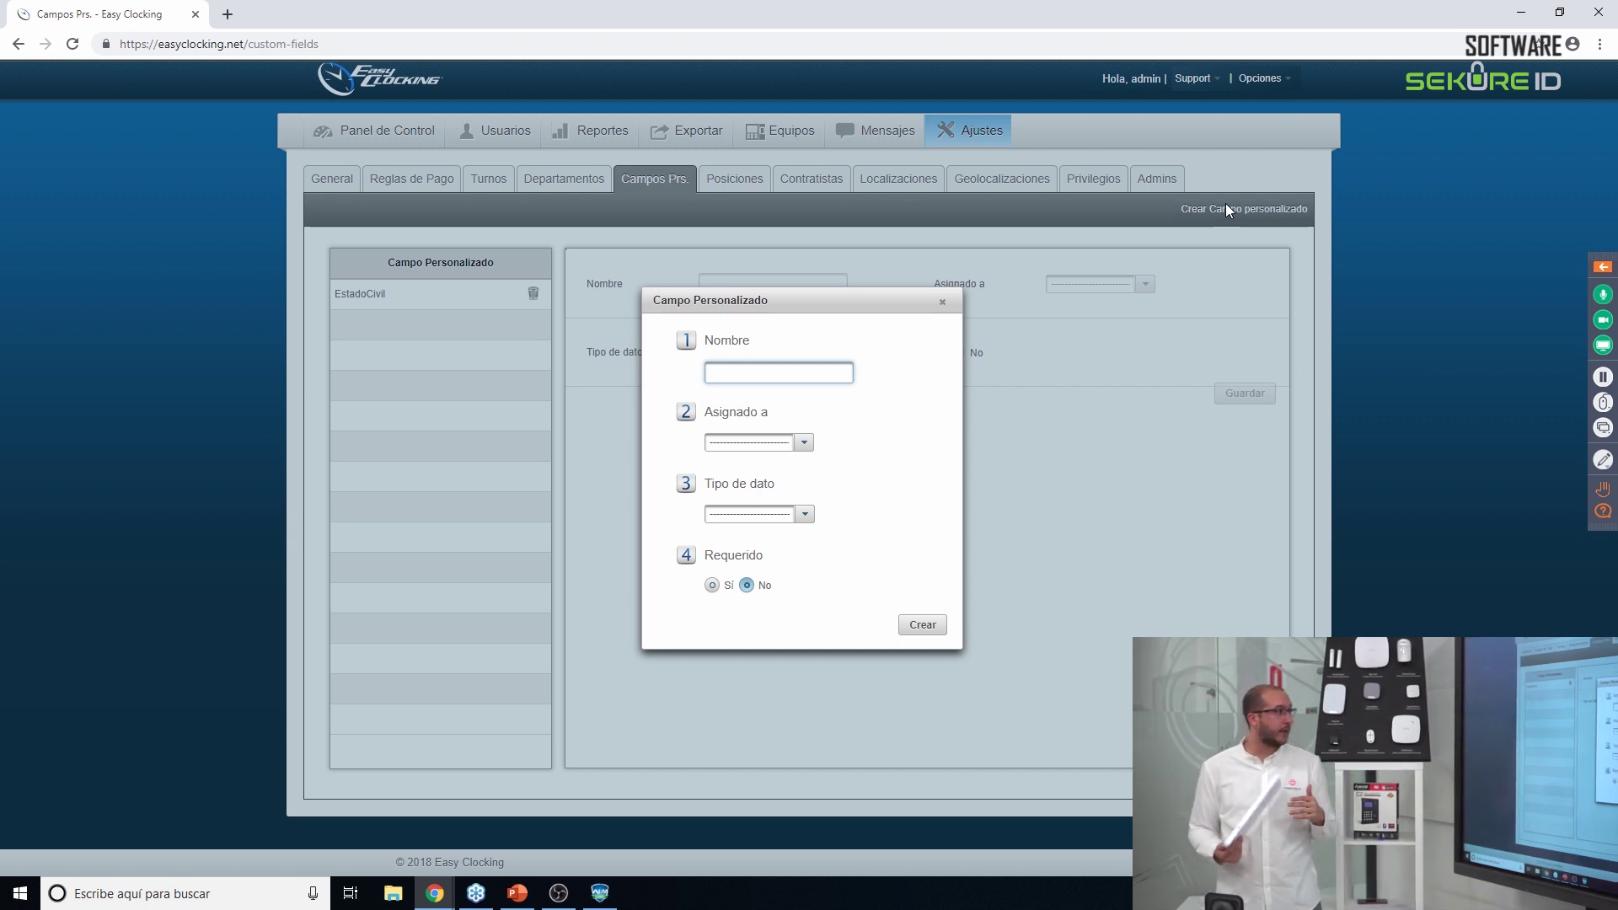
{"action": "left_click", "coordinate": [804, 443]}
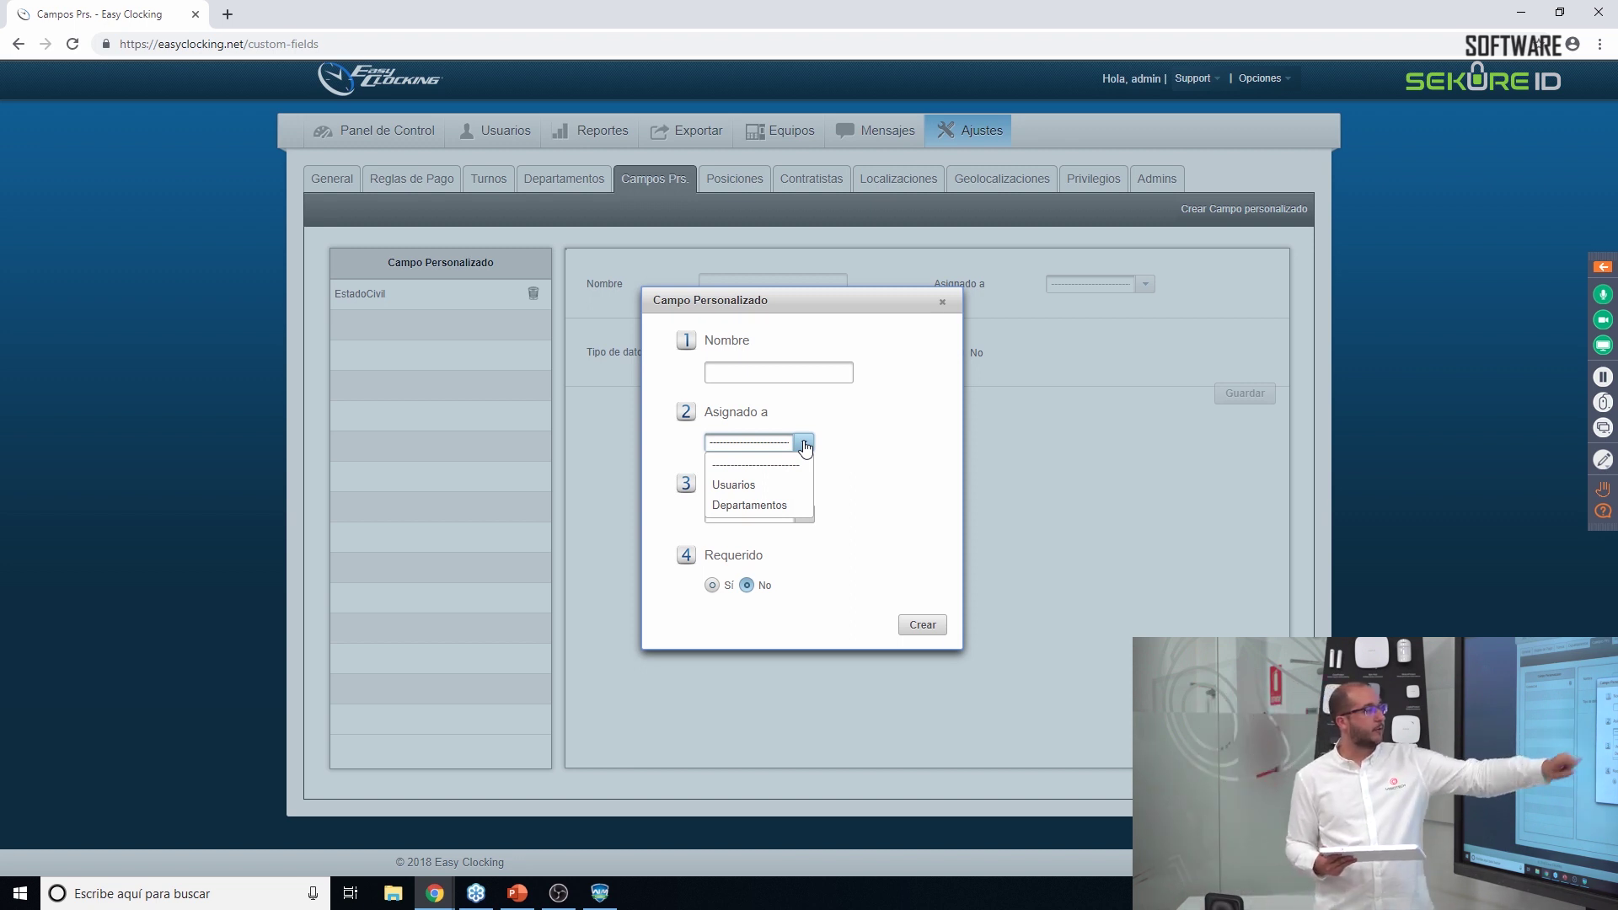
{"action": "left_click", "coordinate": [912, 433]}
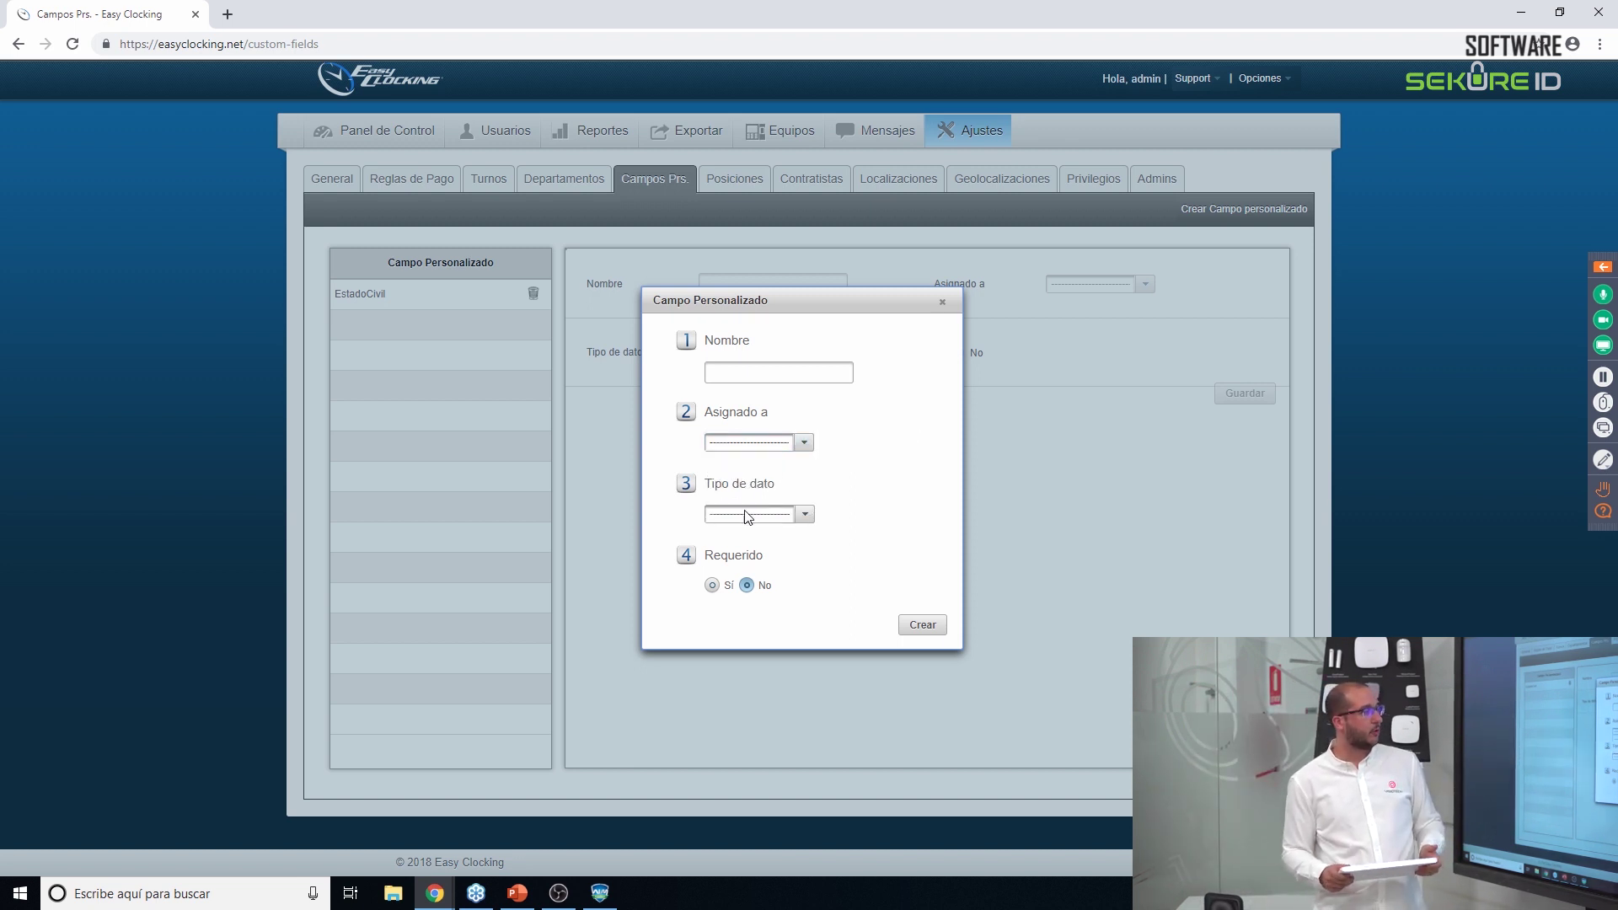
{"action": "left_click", "coordinate": [806, 514]}
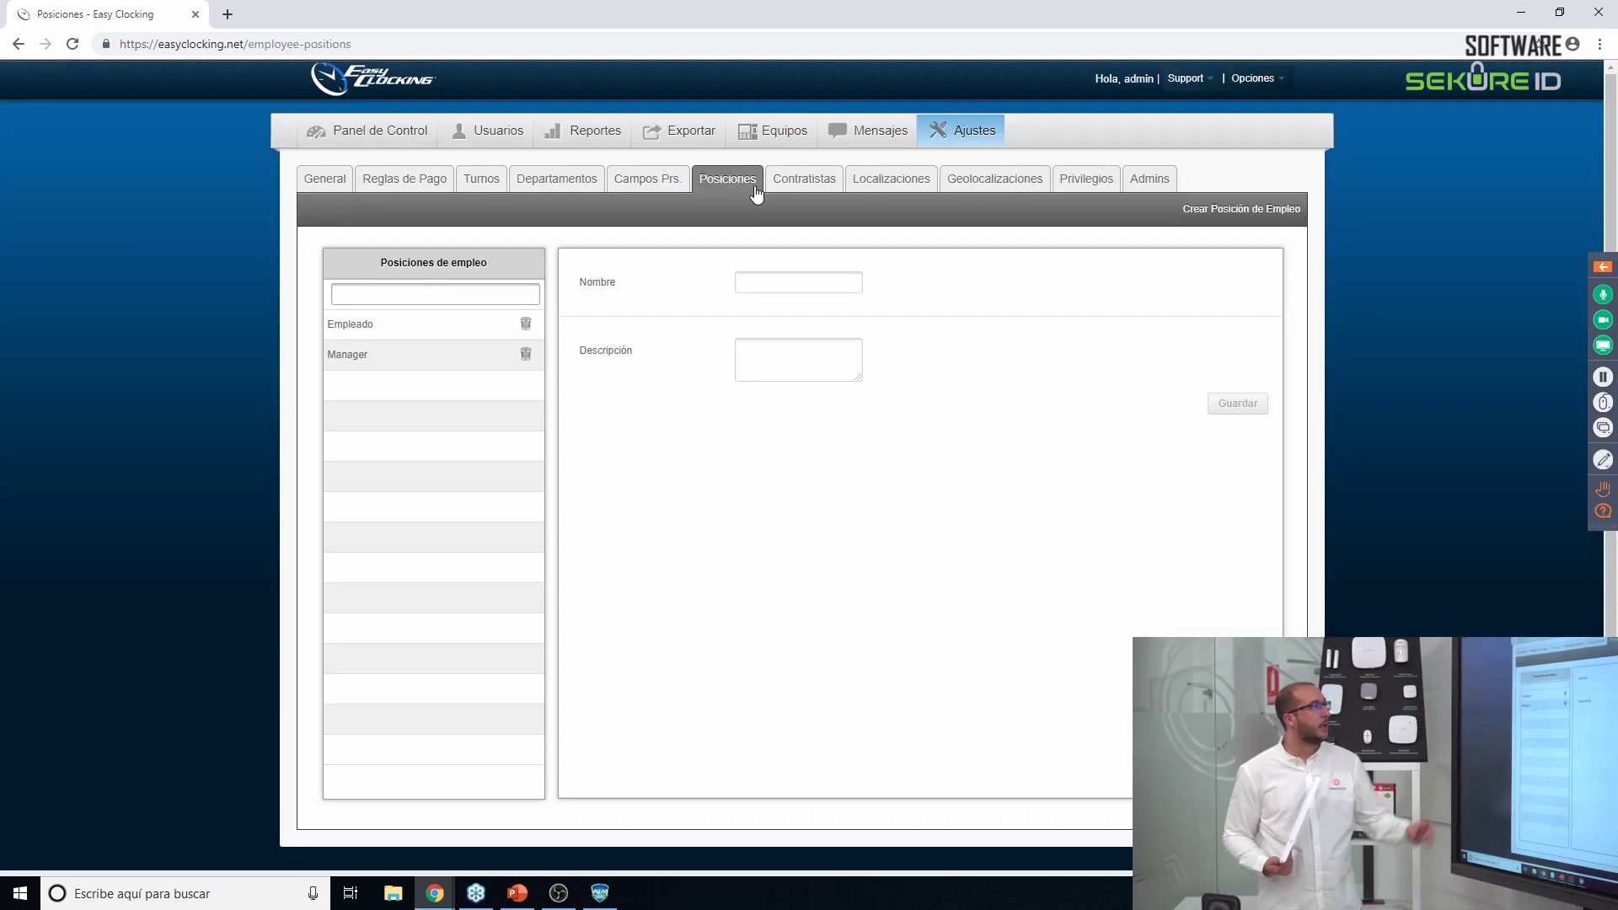
View the settings pages for job positions (Posiciones), contractors (Contratistas) and locations (Localizaciones).
{"action": "left_click", "coordinate": [754, 185]}
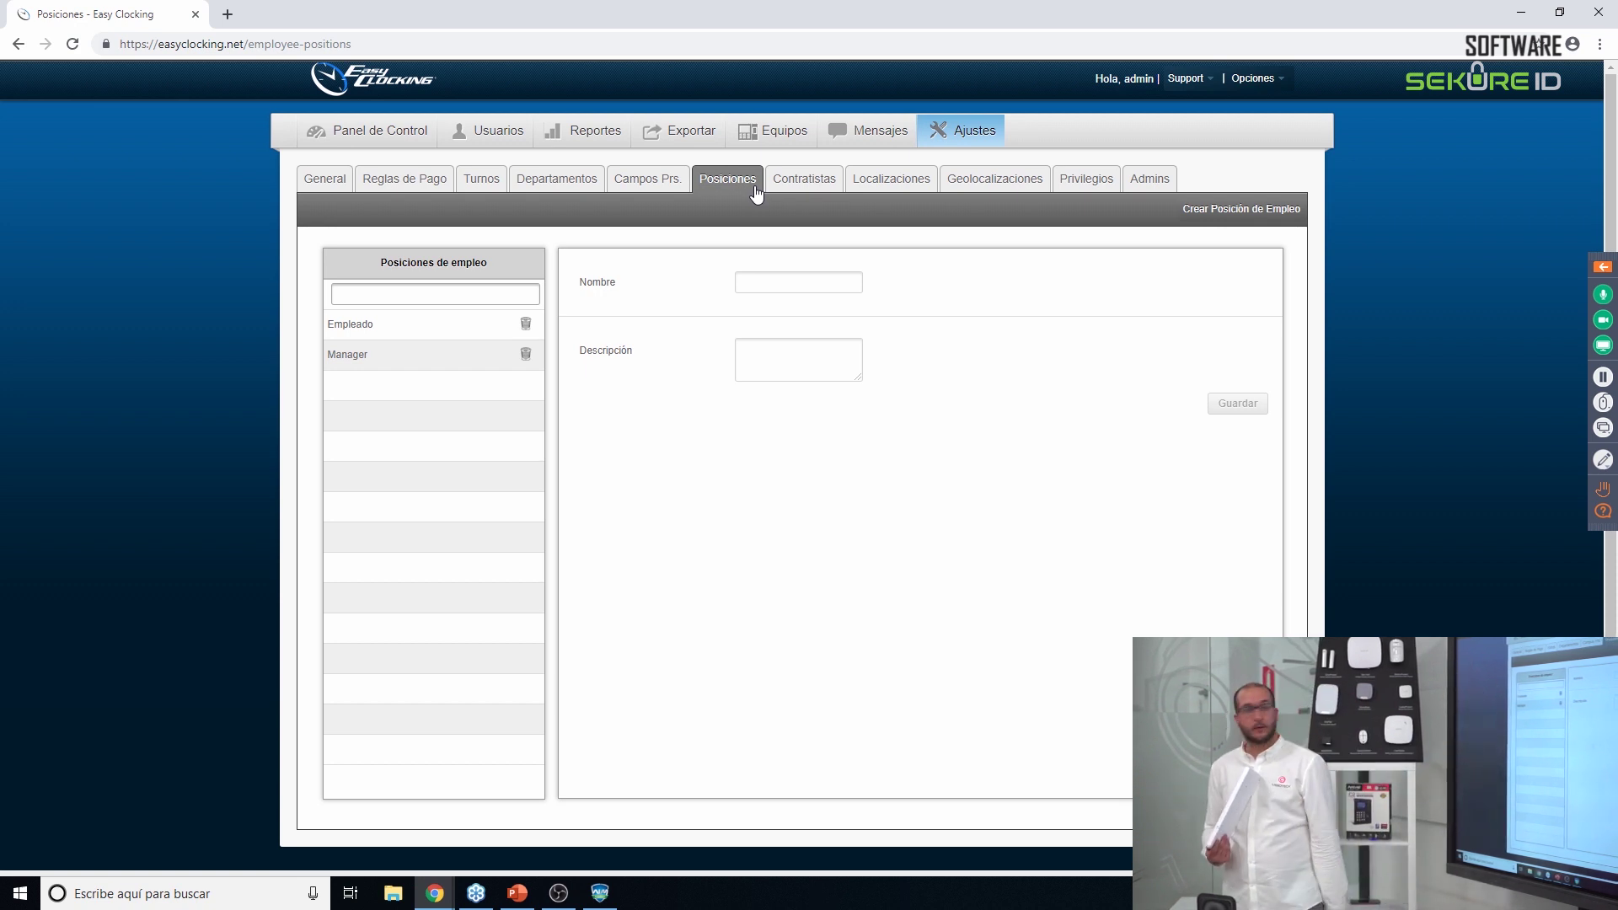
{"action": "left_click", "coordinate": [798, 185]}
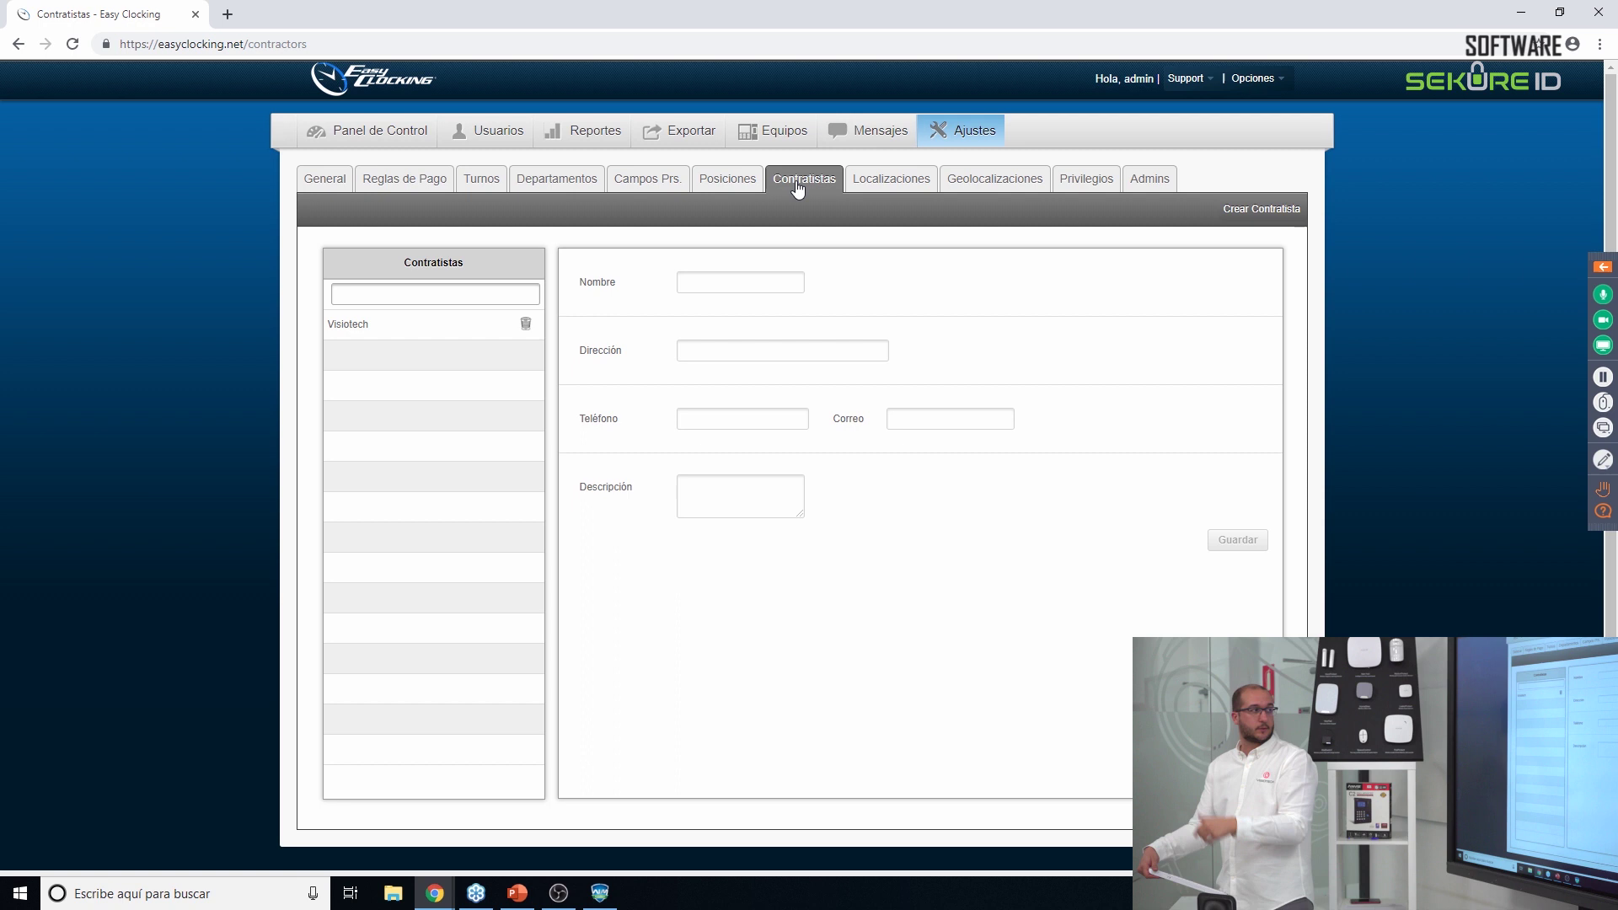
{"action": "left_click", "coordinate": [900, 185]}
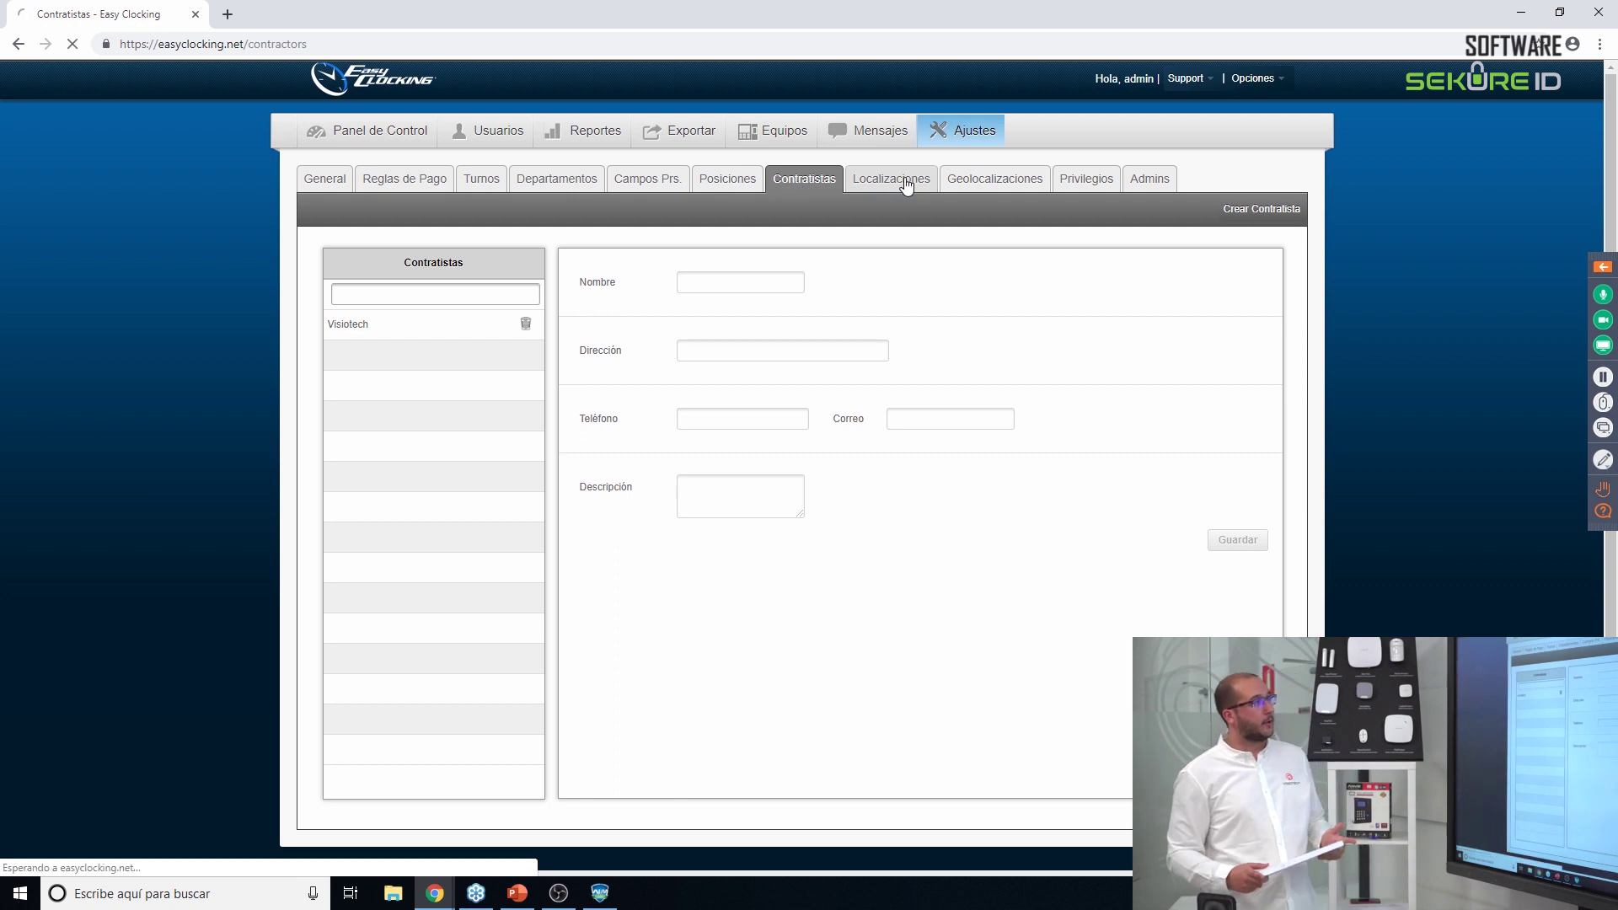
Add a geolocation by searching the map for "telepizza leganes", naming the found place telepizza and using a radius of 100 feet.
{"action": "left_click", "coordinate": [1037, 177]}
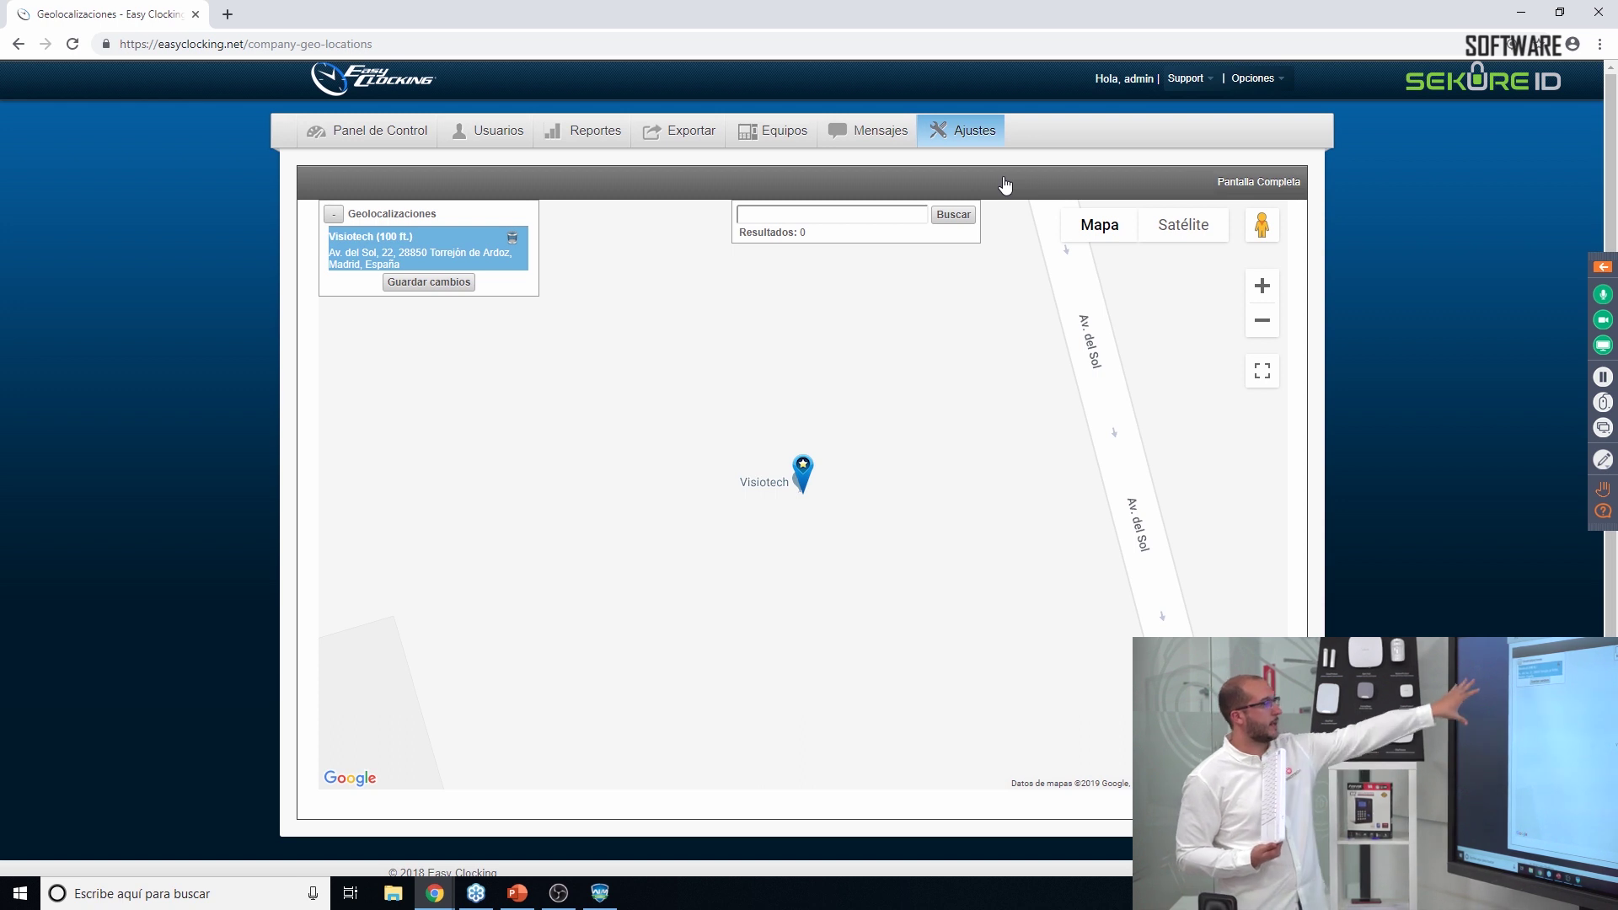
{"action": "left_click", "coordinate": [885, 218]}
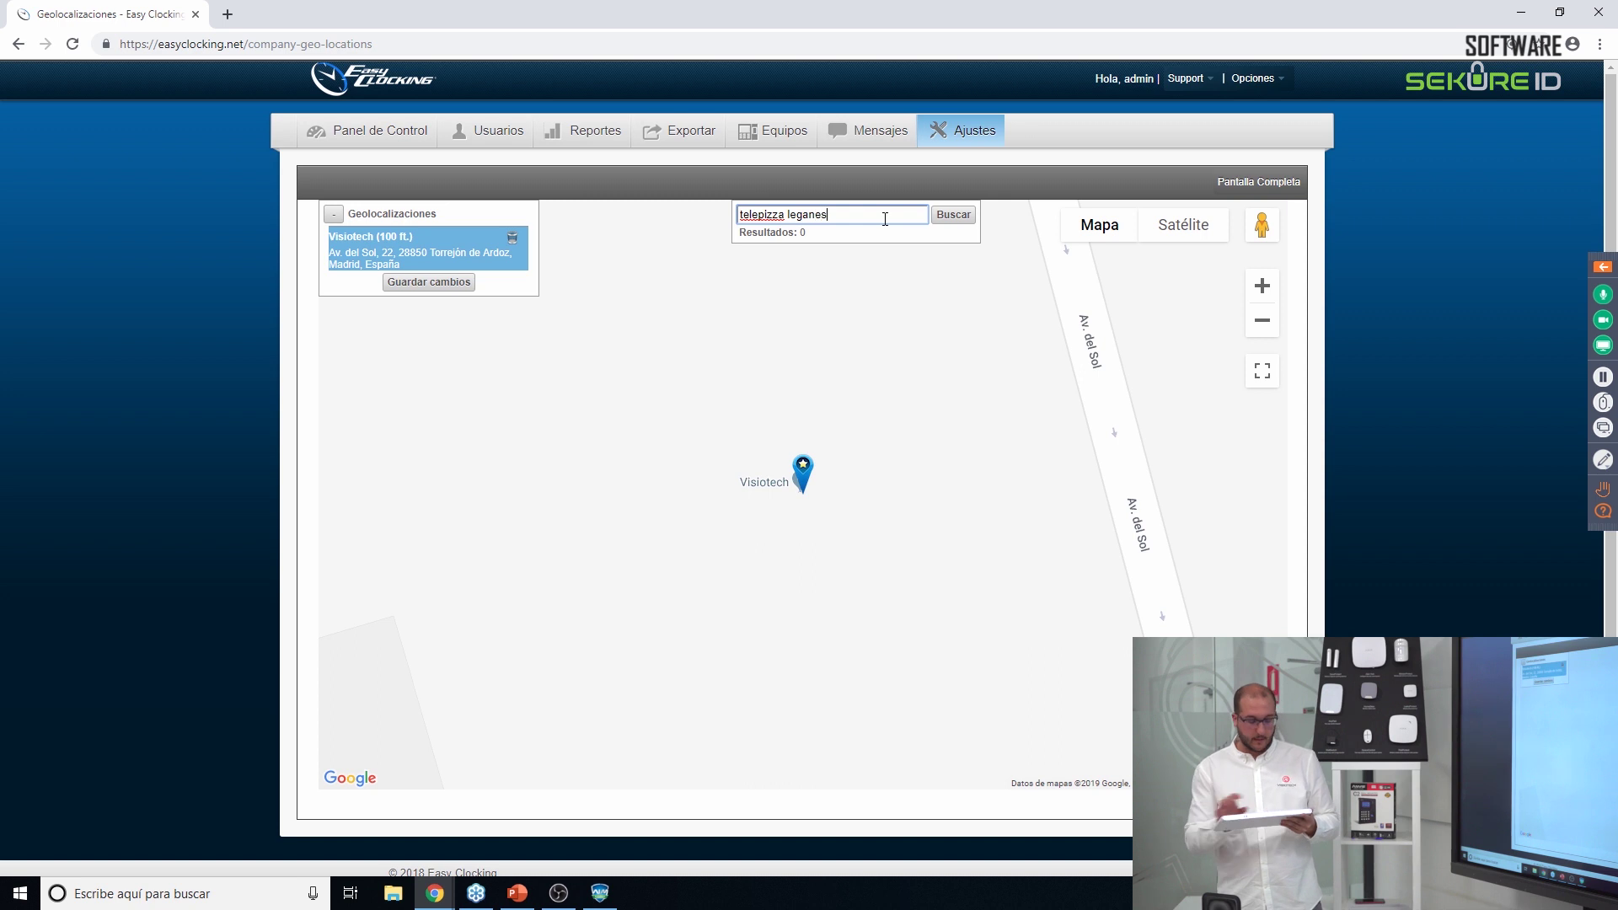
{"action": "left_click", "coordinate": [952, 216]}
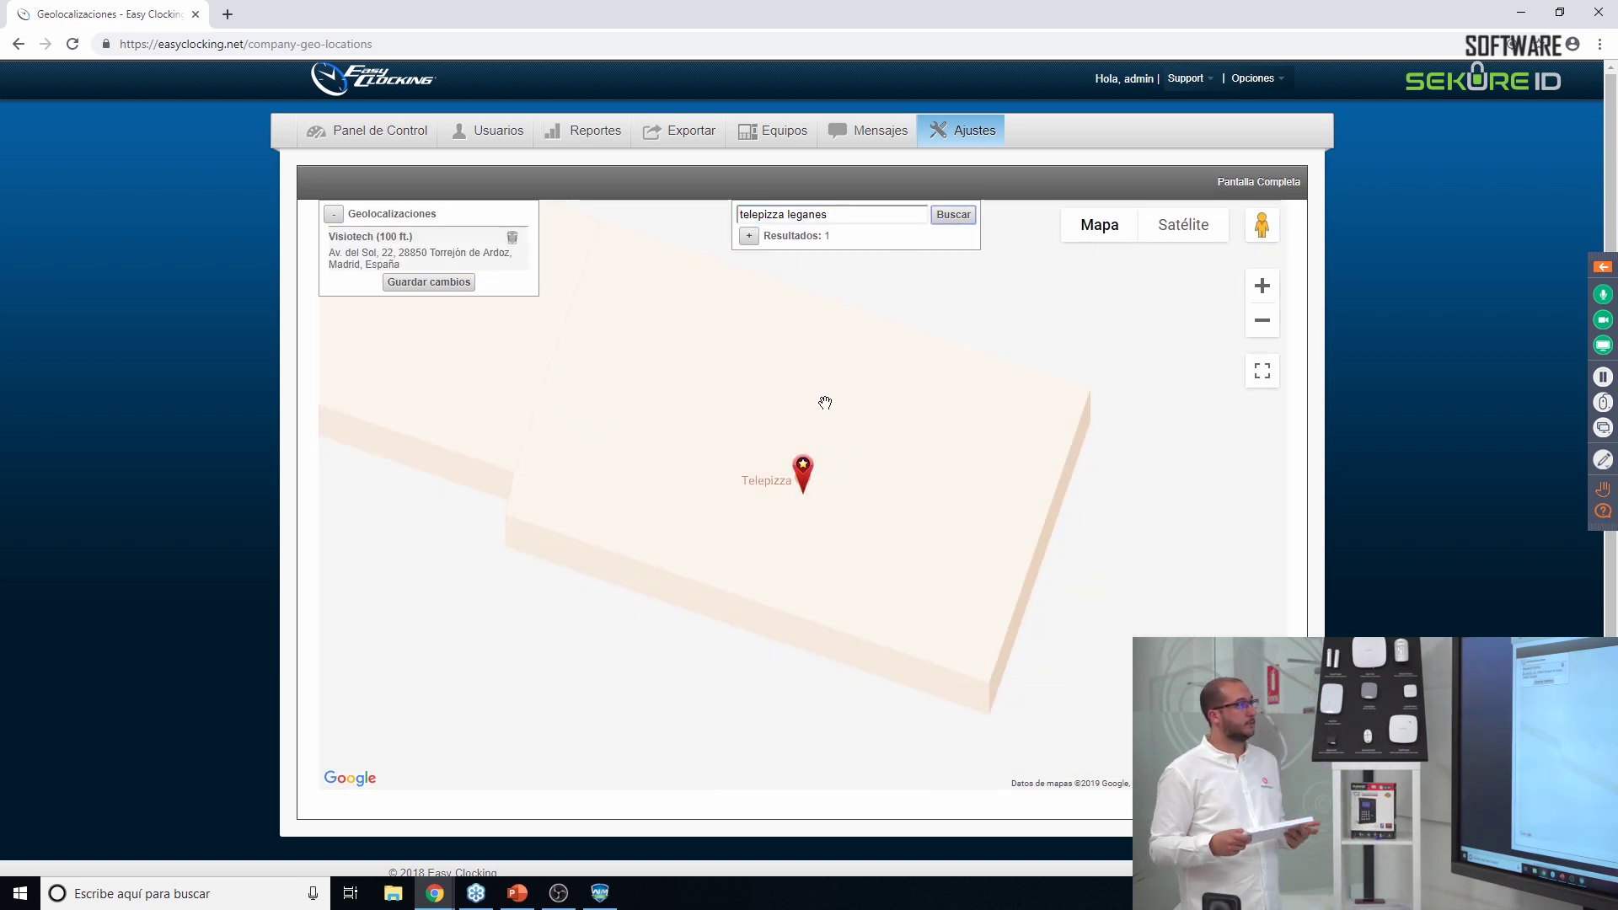
{"action": "left_click", "coordinate": [805, 478]}
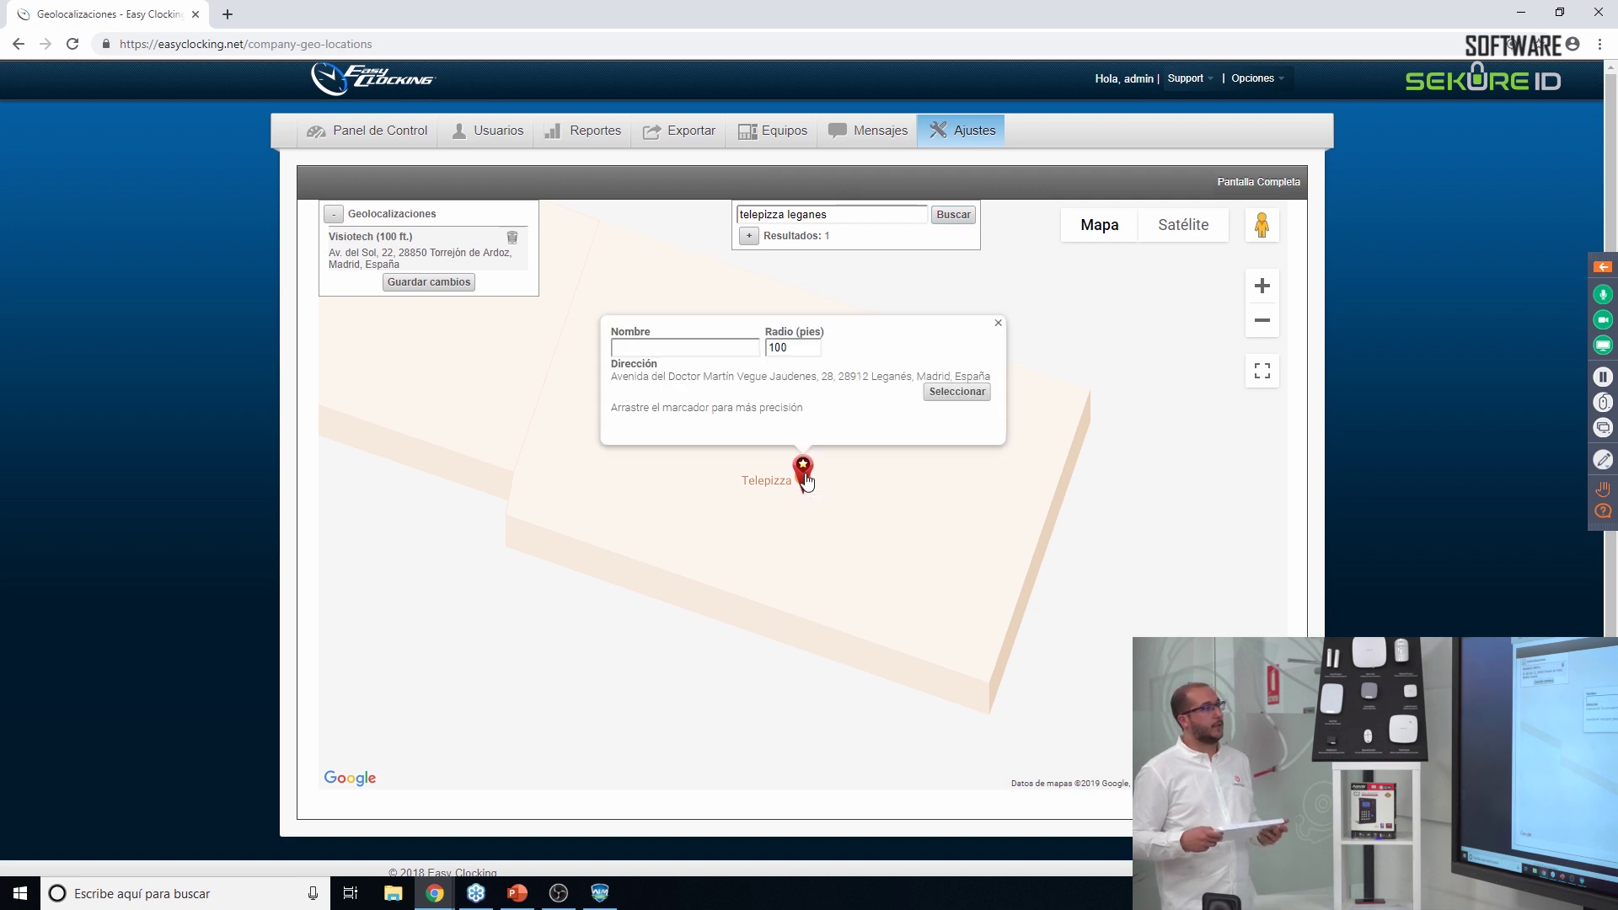
{"action": "left_click", "coordinate": [721, 349]}
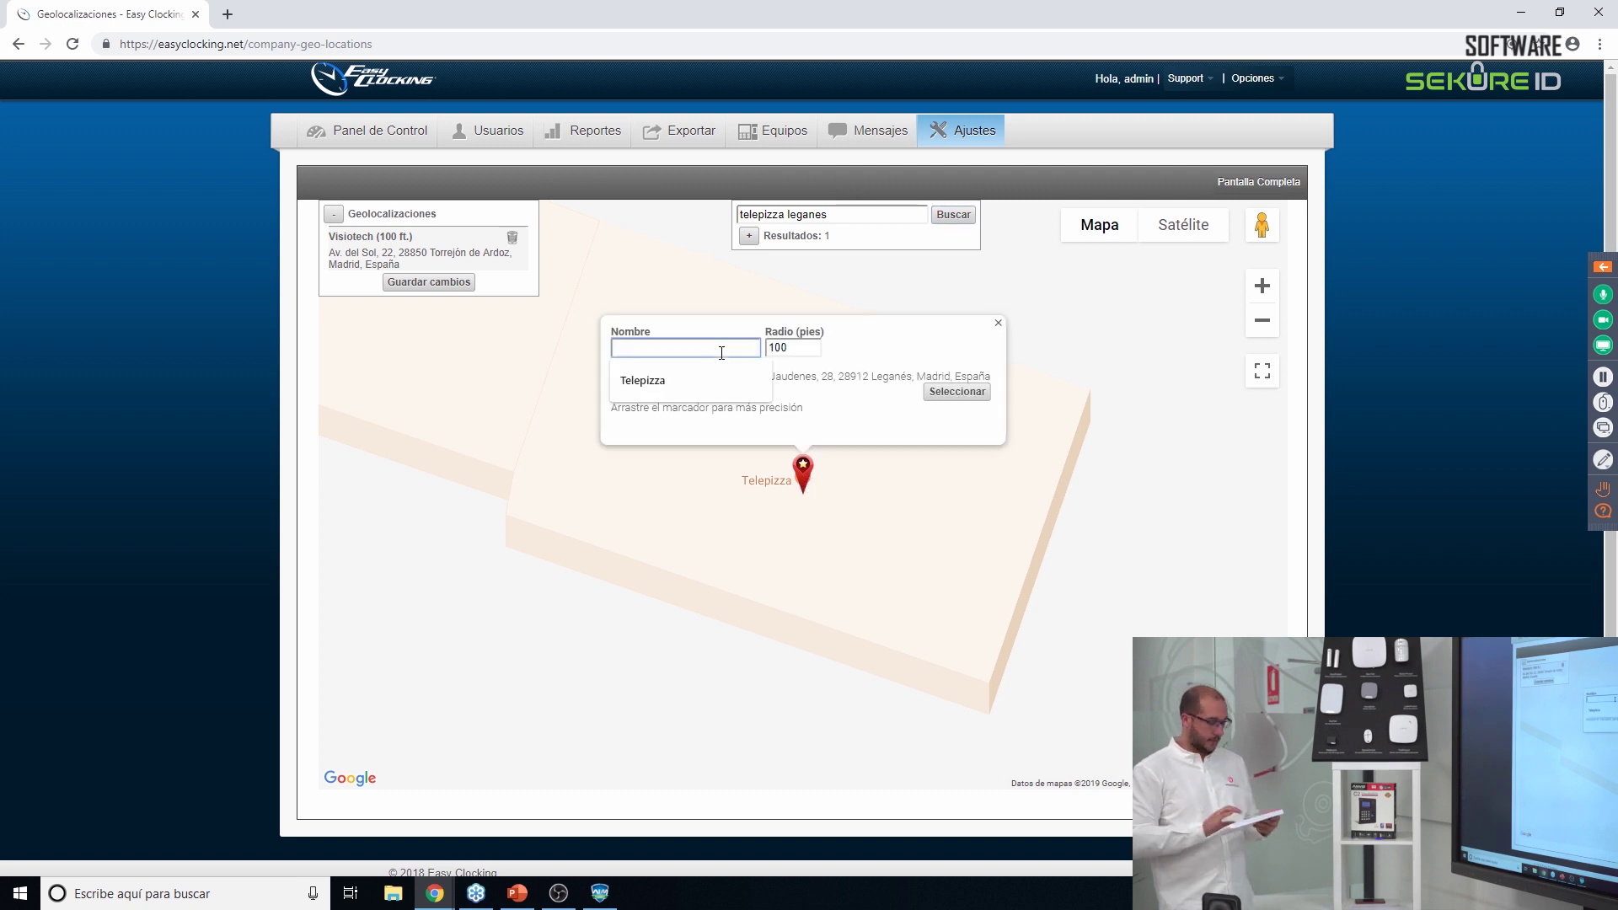
{"action": "type", "text": "telepizza"}
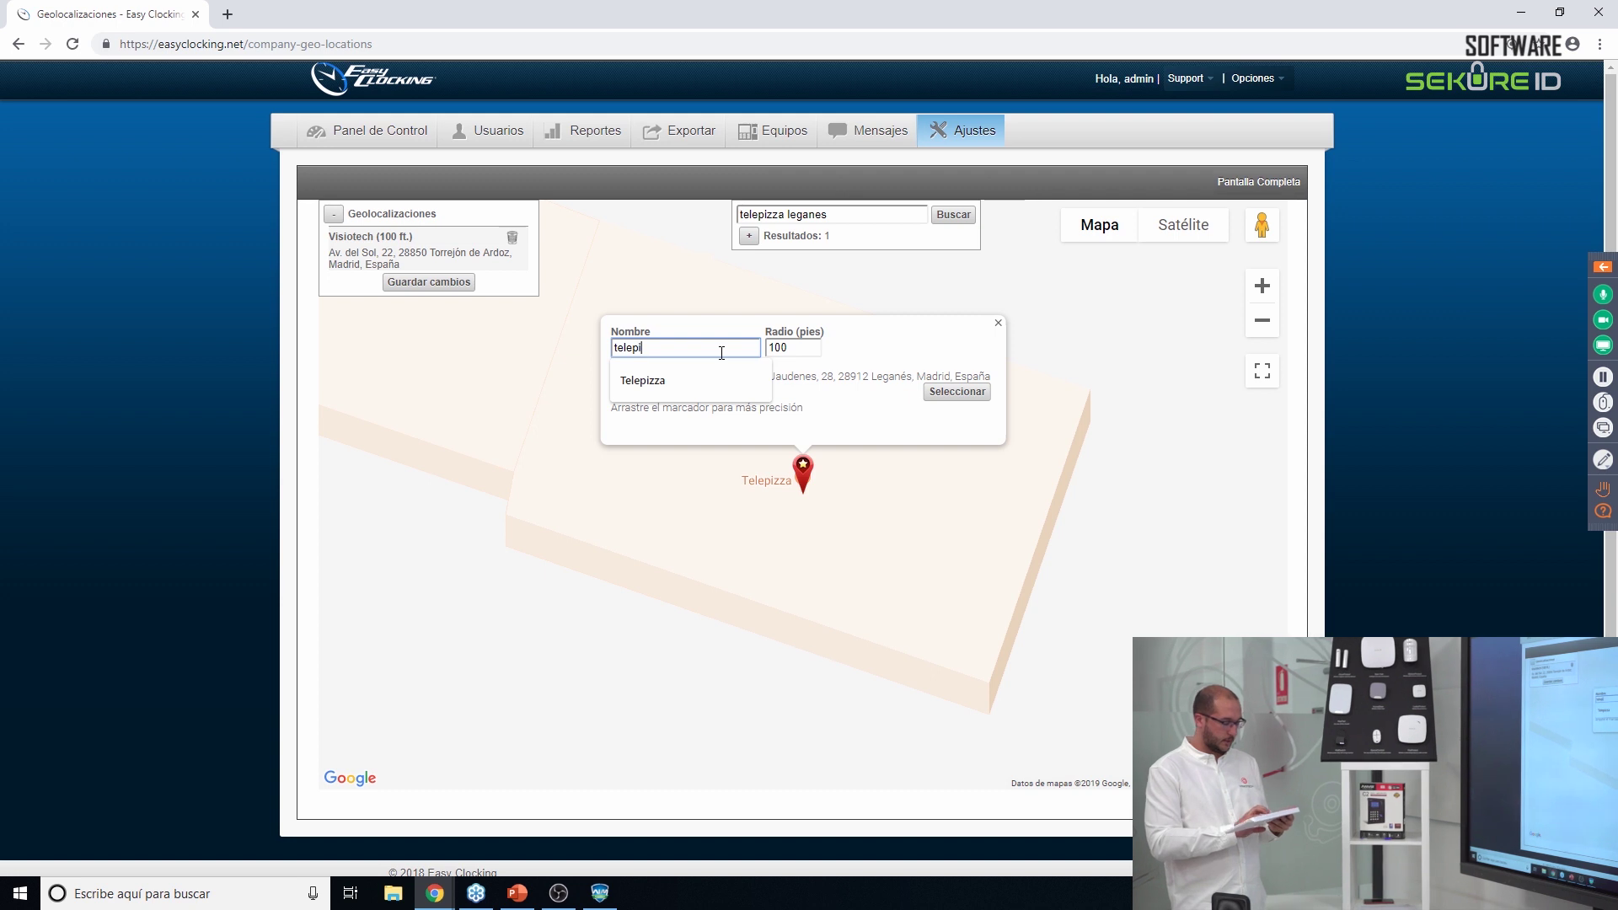
{"action": "left_click", "coordinate": [801, 344]}
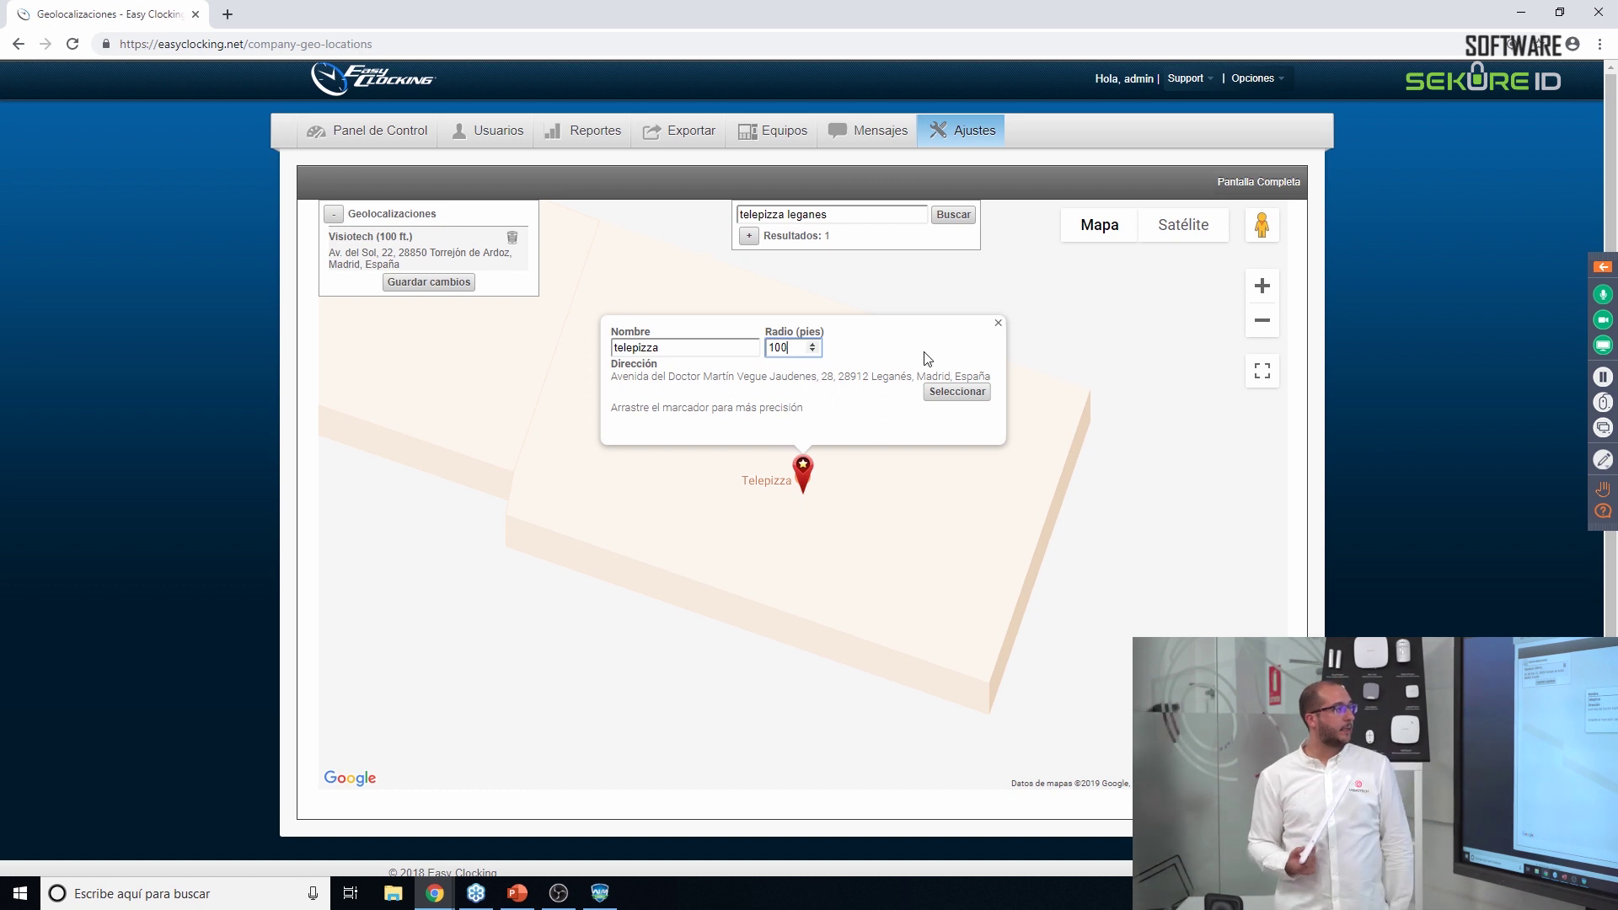
{"action": "left_click", "coordinate": [956, 392]}
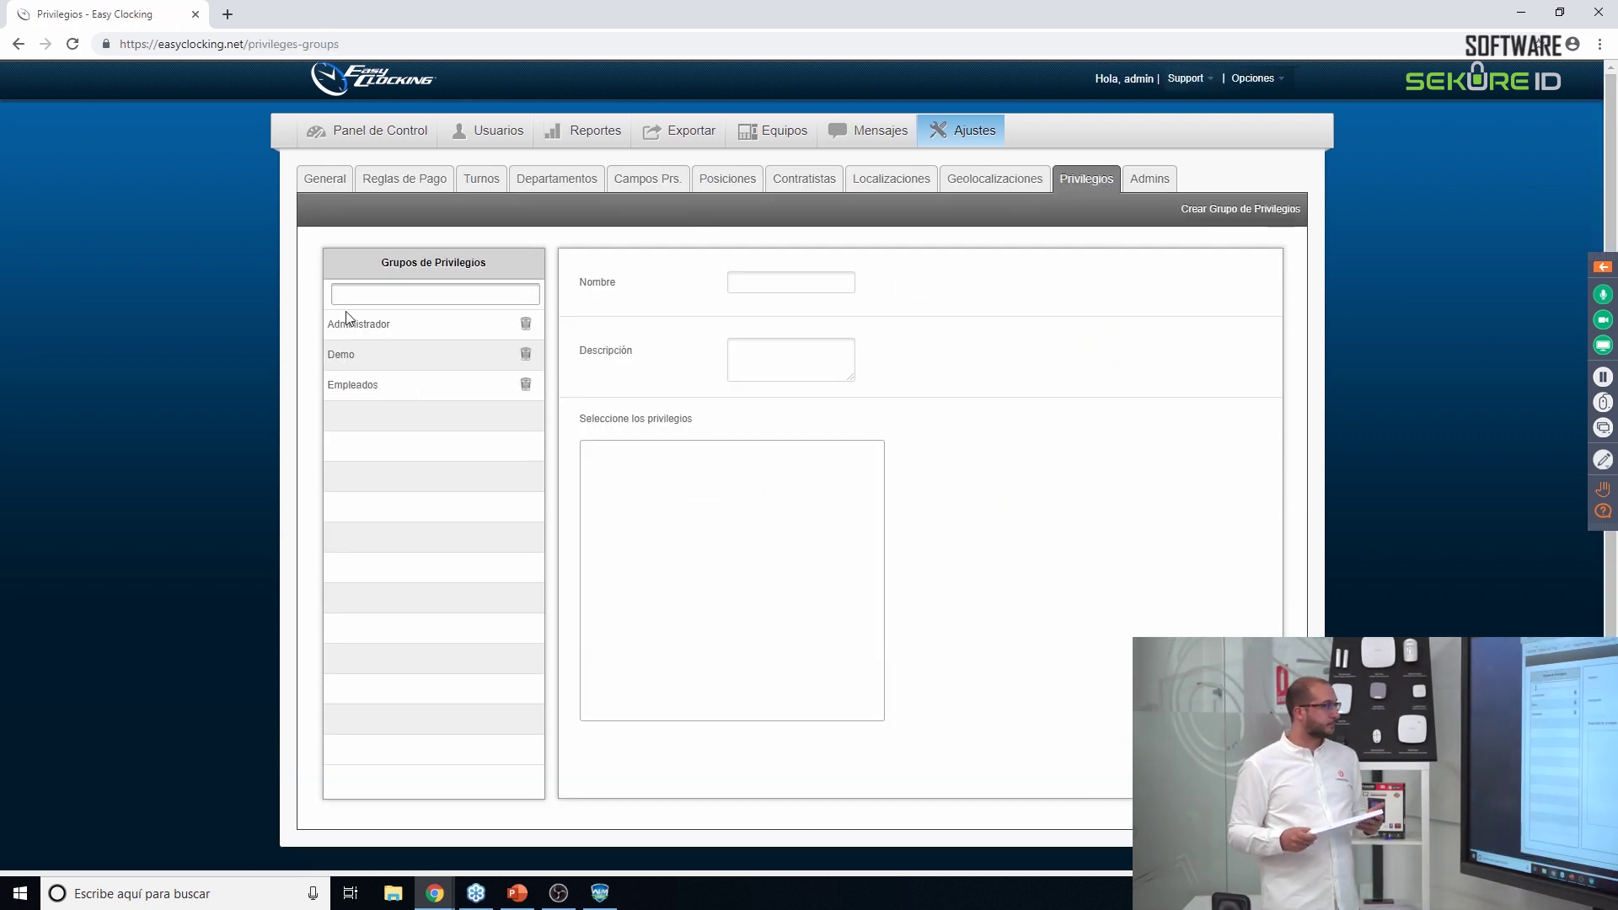
Review the Administrador and Demo privilege groups, including Demo's Horarios permissions, and view the administrator accounts.
{"action": "left_click", "coordinate": [375, 323]}
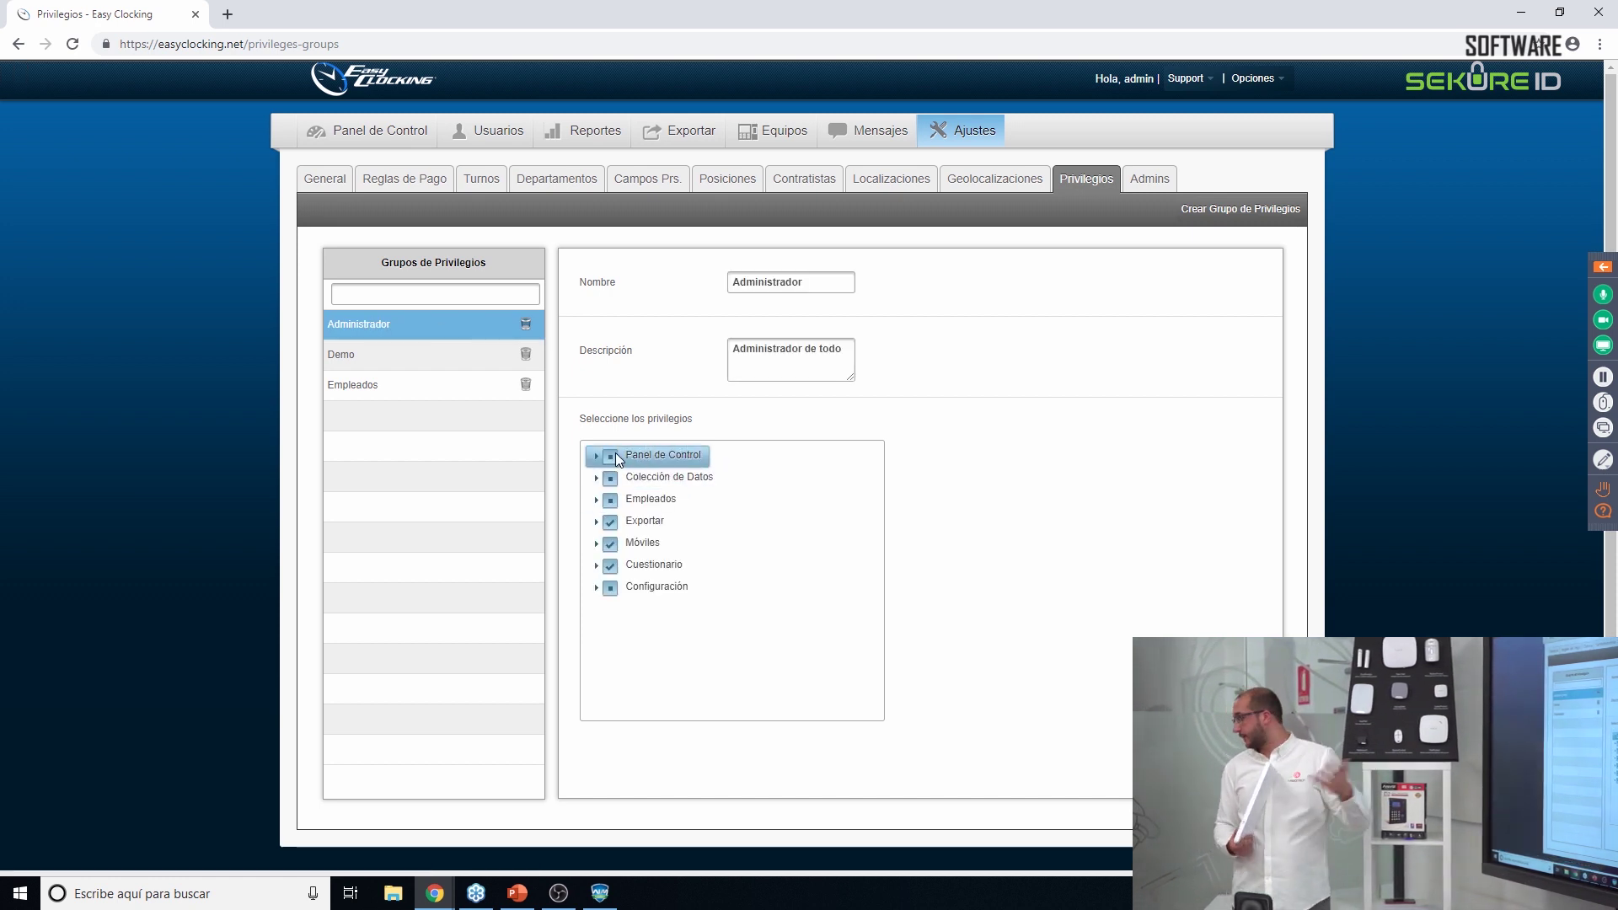
{"action": "left_click", "coordinate": [439, 359]}
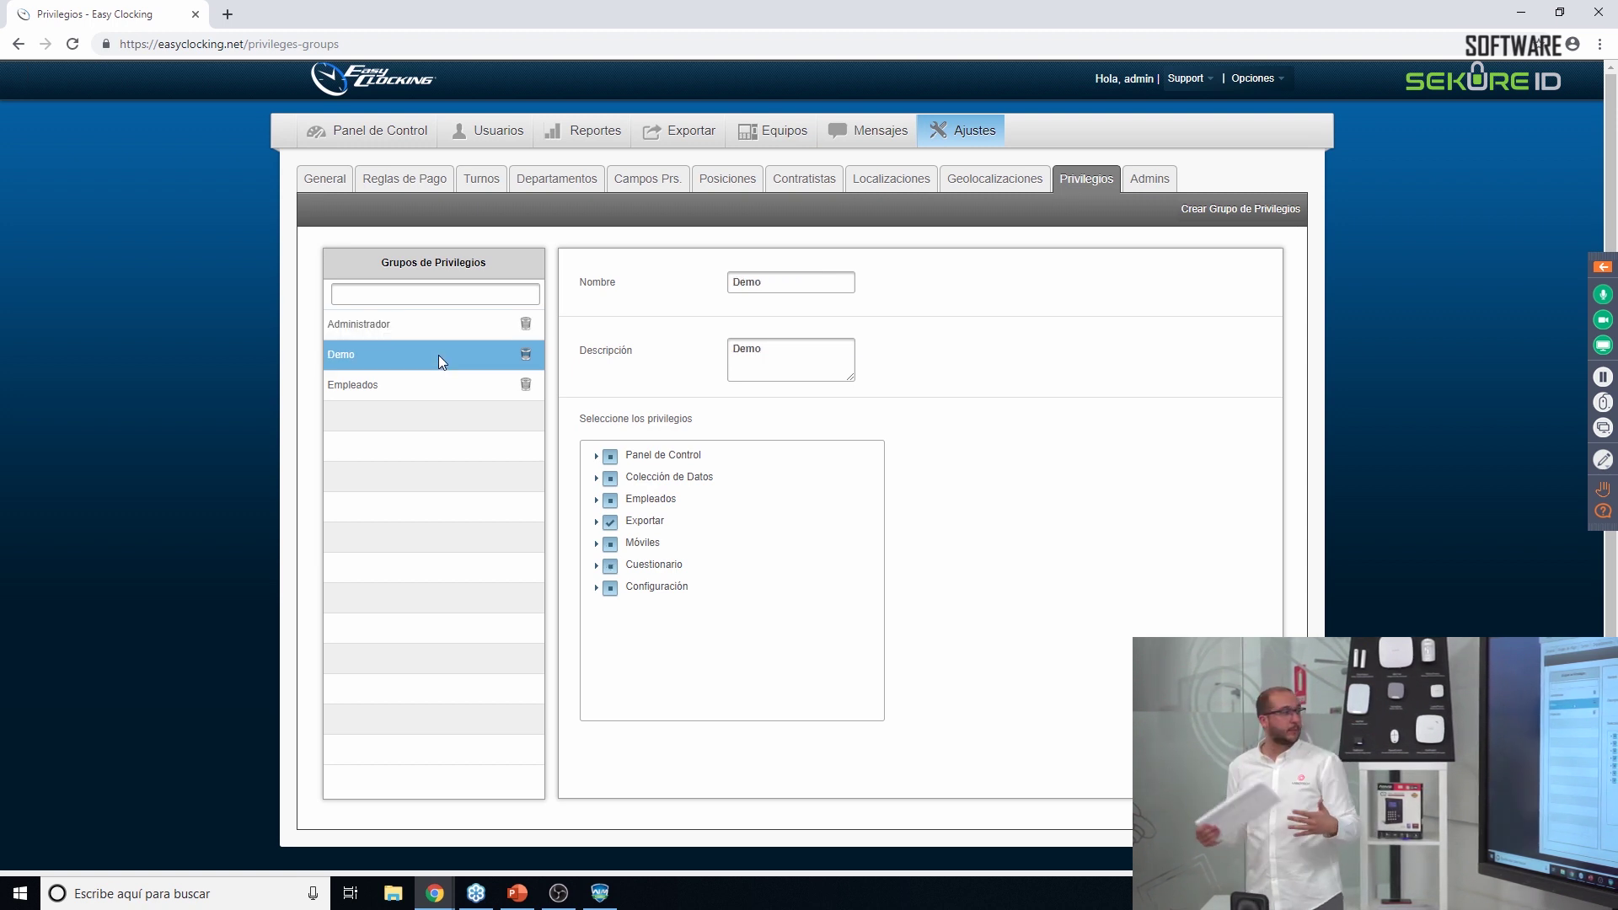
{"action": "left_click", "coordinate": [596, 456]}
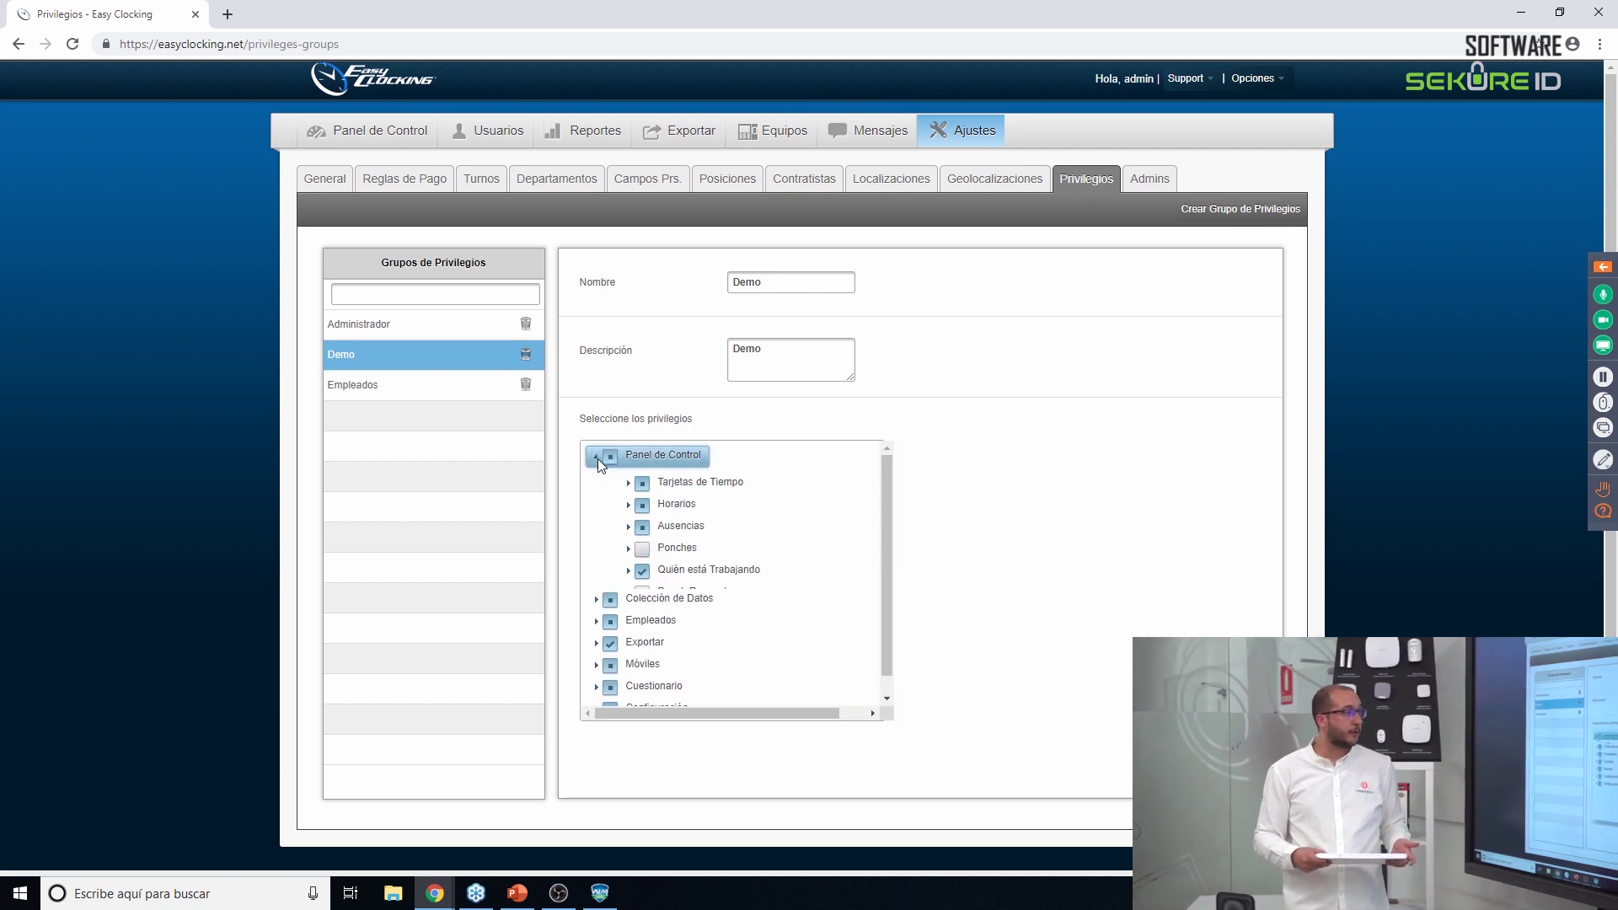
{"action": "left_click", "coordinate": [629, 506]}
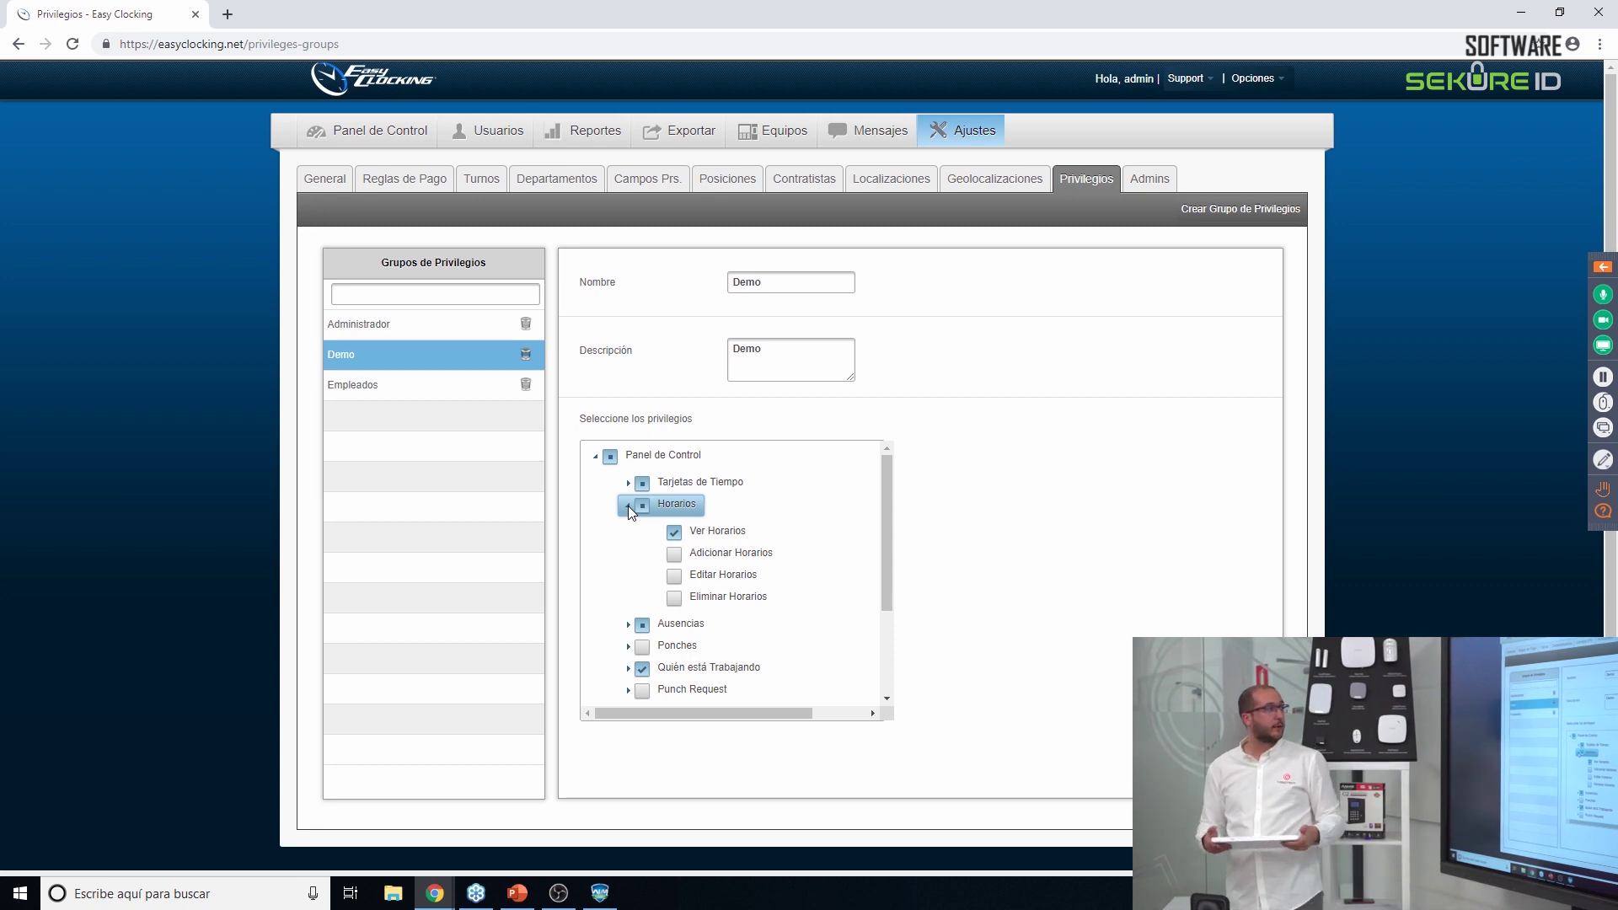
{"action": "left_click", "coordinate": [1161, 186]}
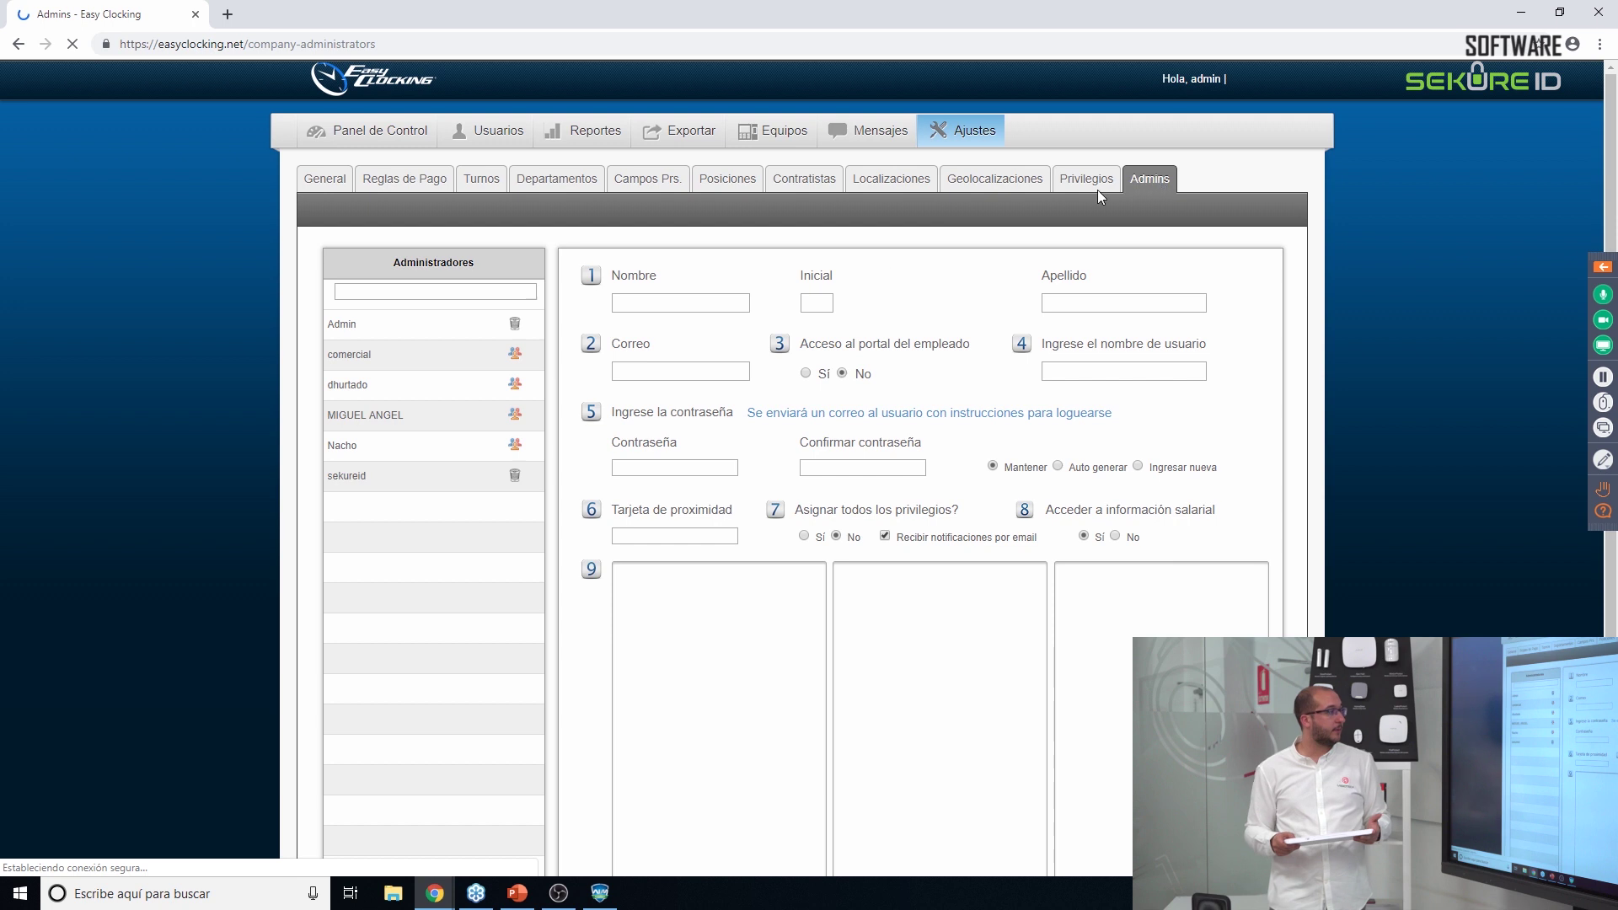
{"action": "left_click", "coordinate": [412, 354]}
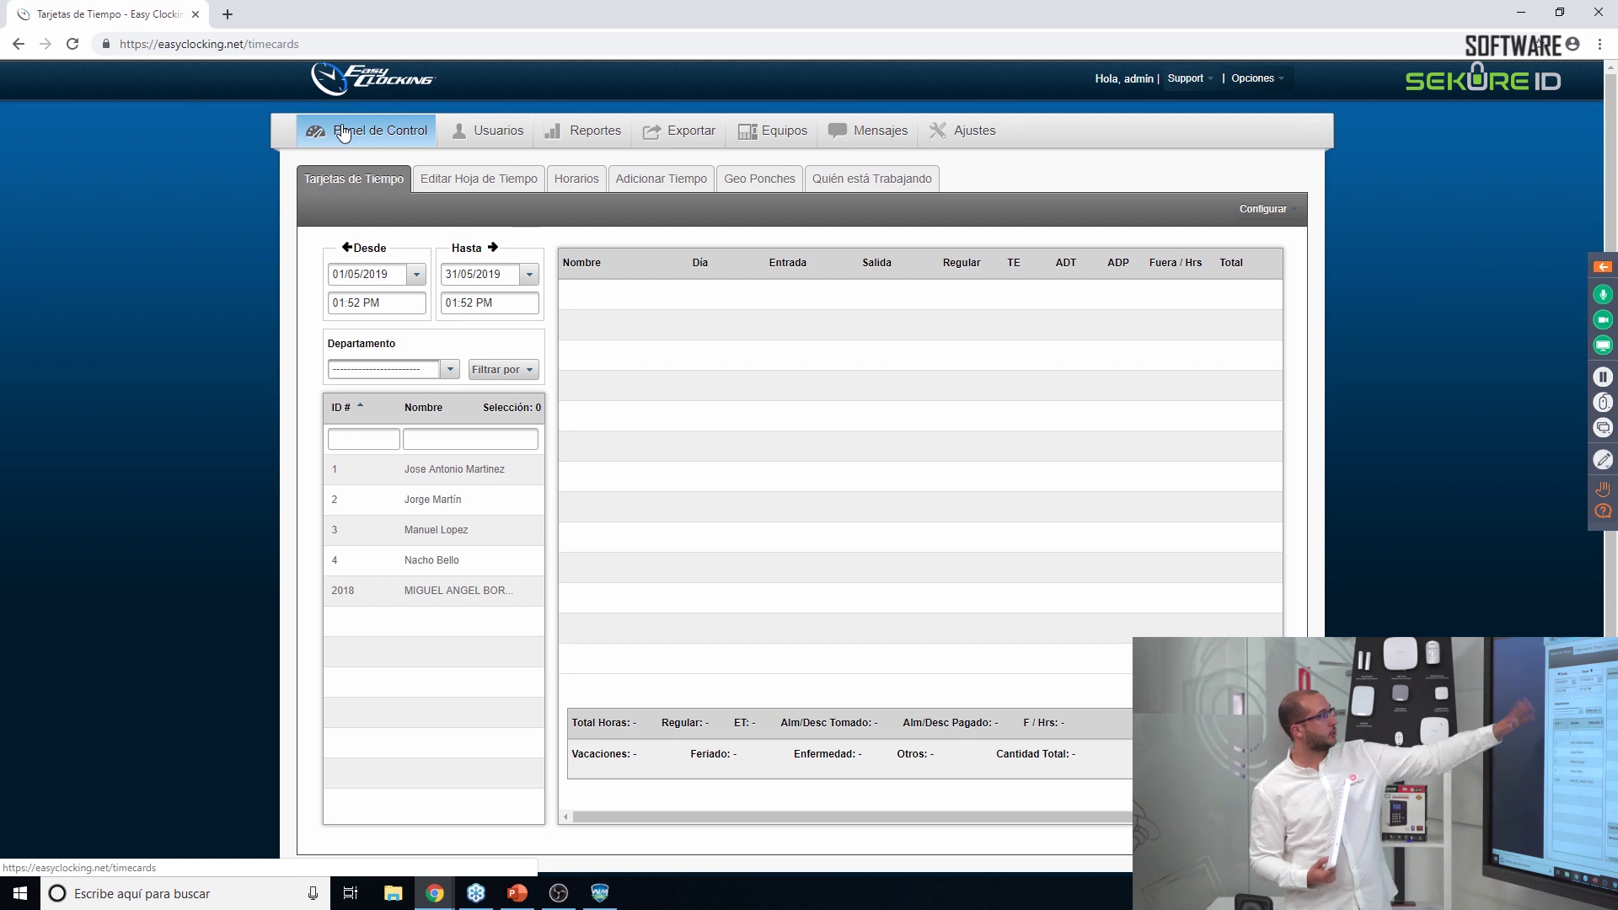
Review the first listed employee's general settings, including the schedule use options (Usar horarios), and the personal data.
{"action": "left_click", "coordinate": [509, 135]}
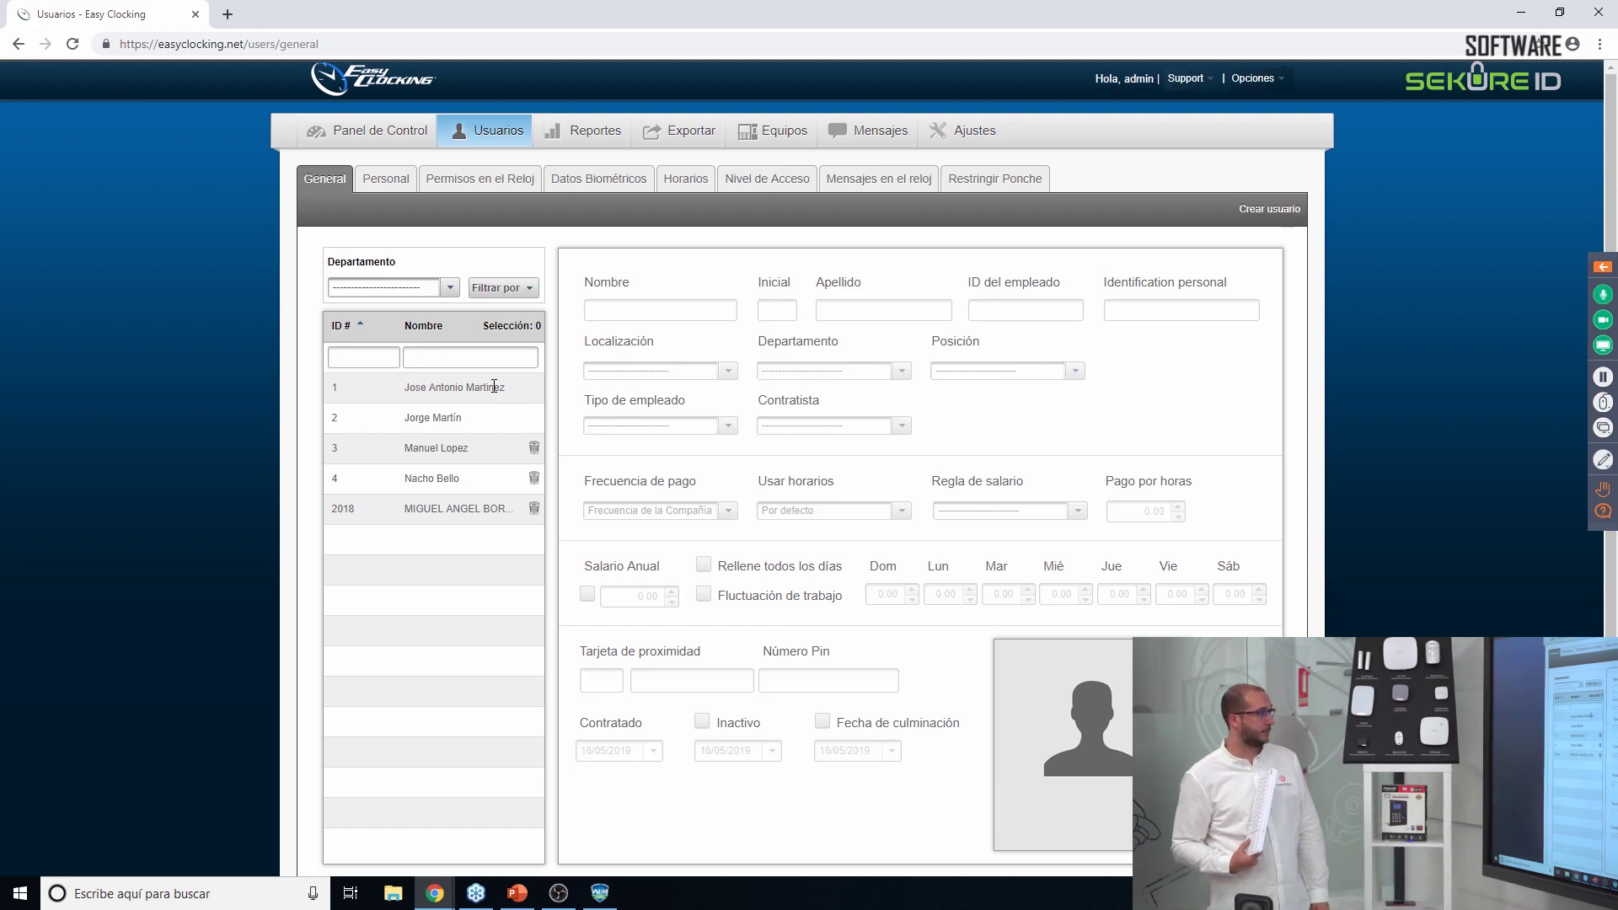
{"action": "left_click", "coordinate": [496, 391]}
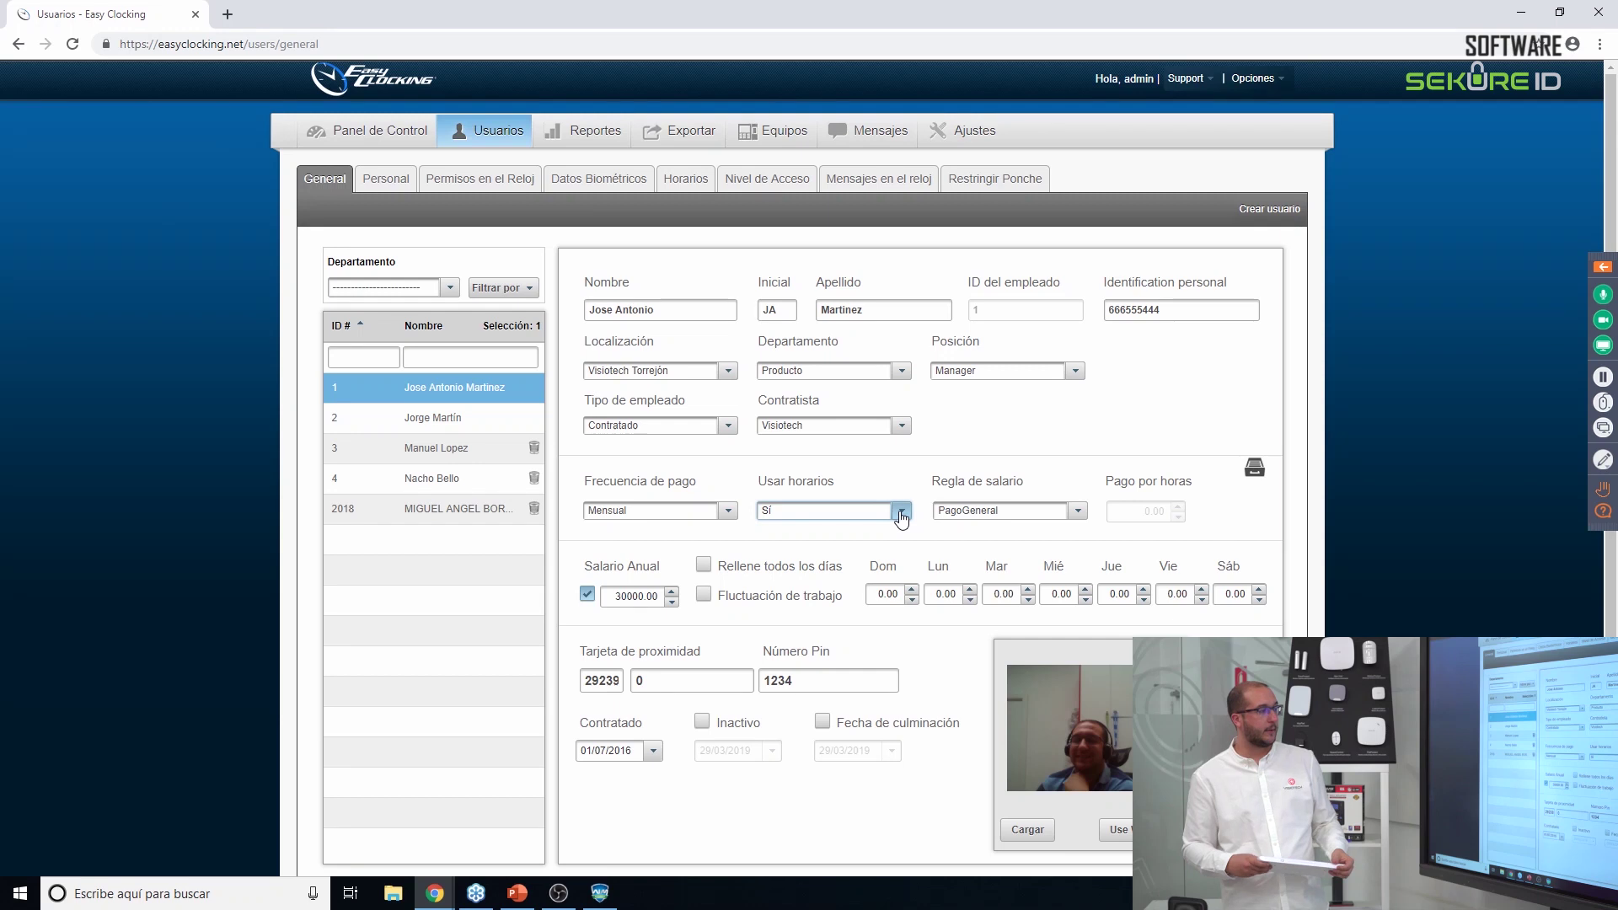
{"action": "left_click", "coordinate": [901, 512]}
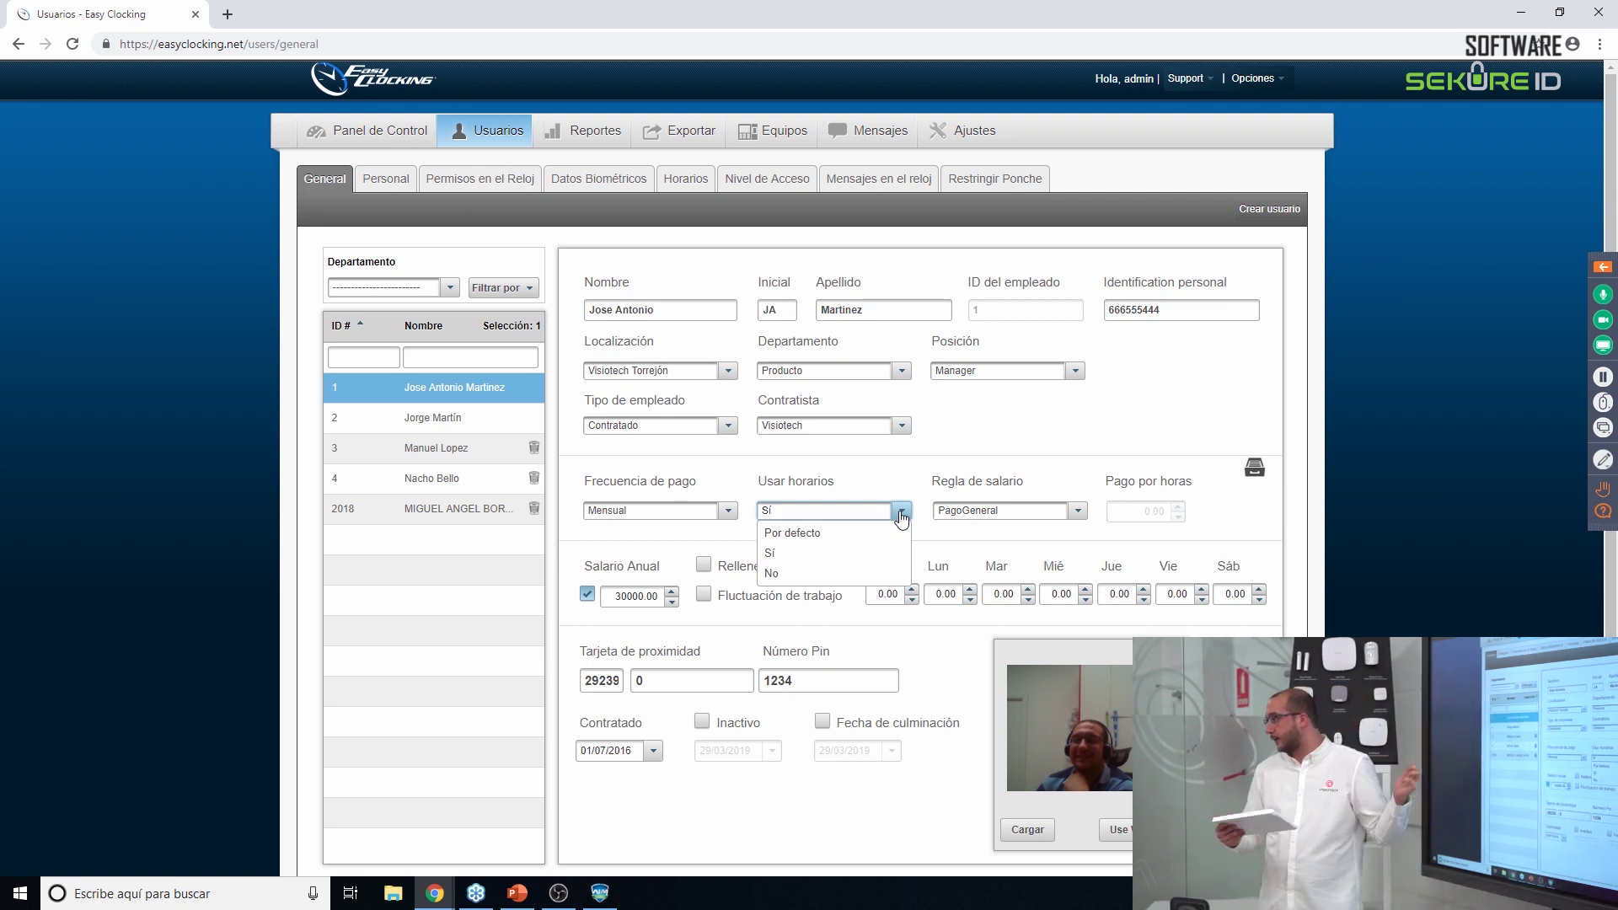
{"action": "left_click", "coordinate": [902, 514]}
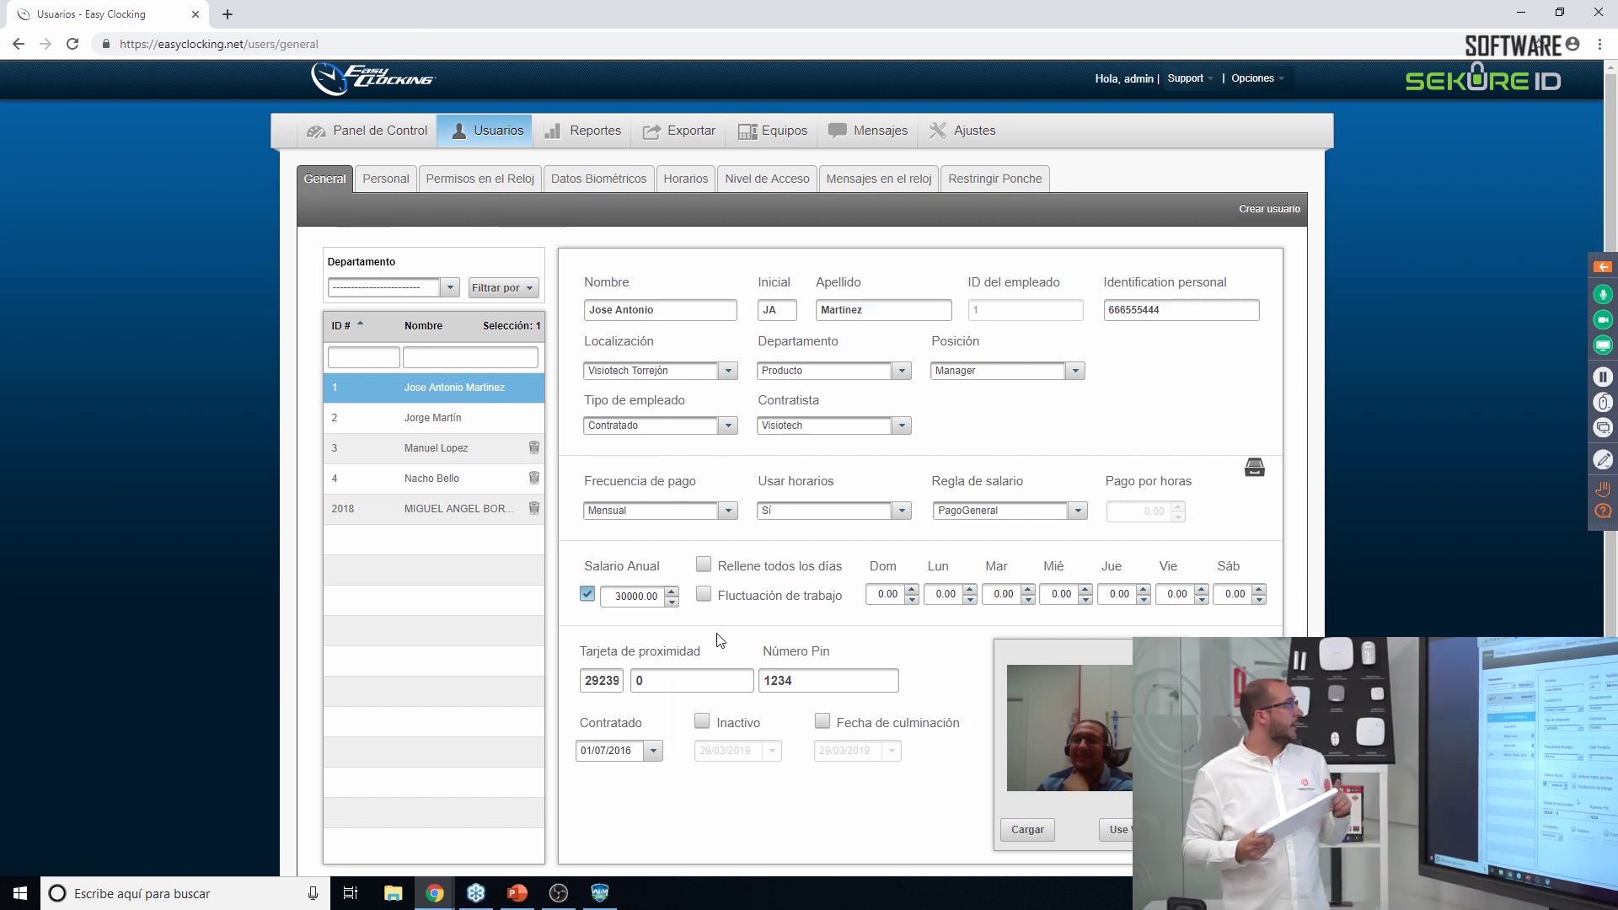
{"action": "left_click", "coordinate": [391, 180]}
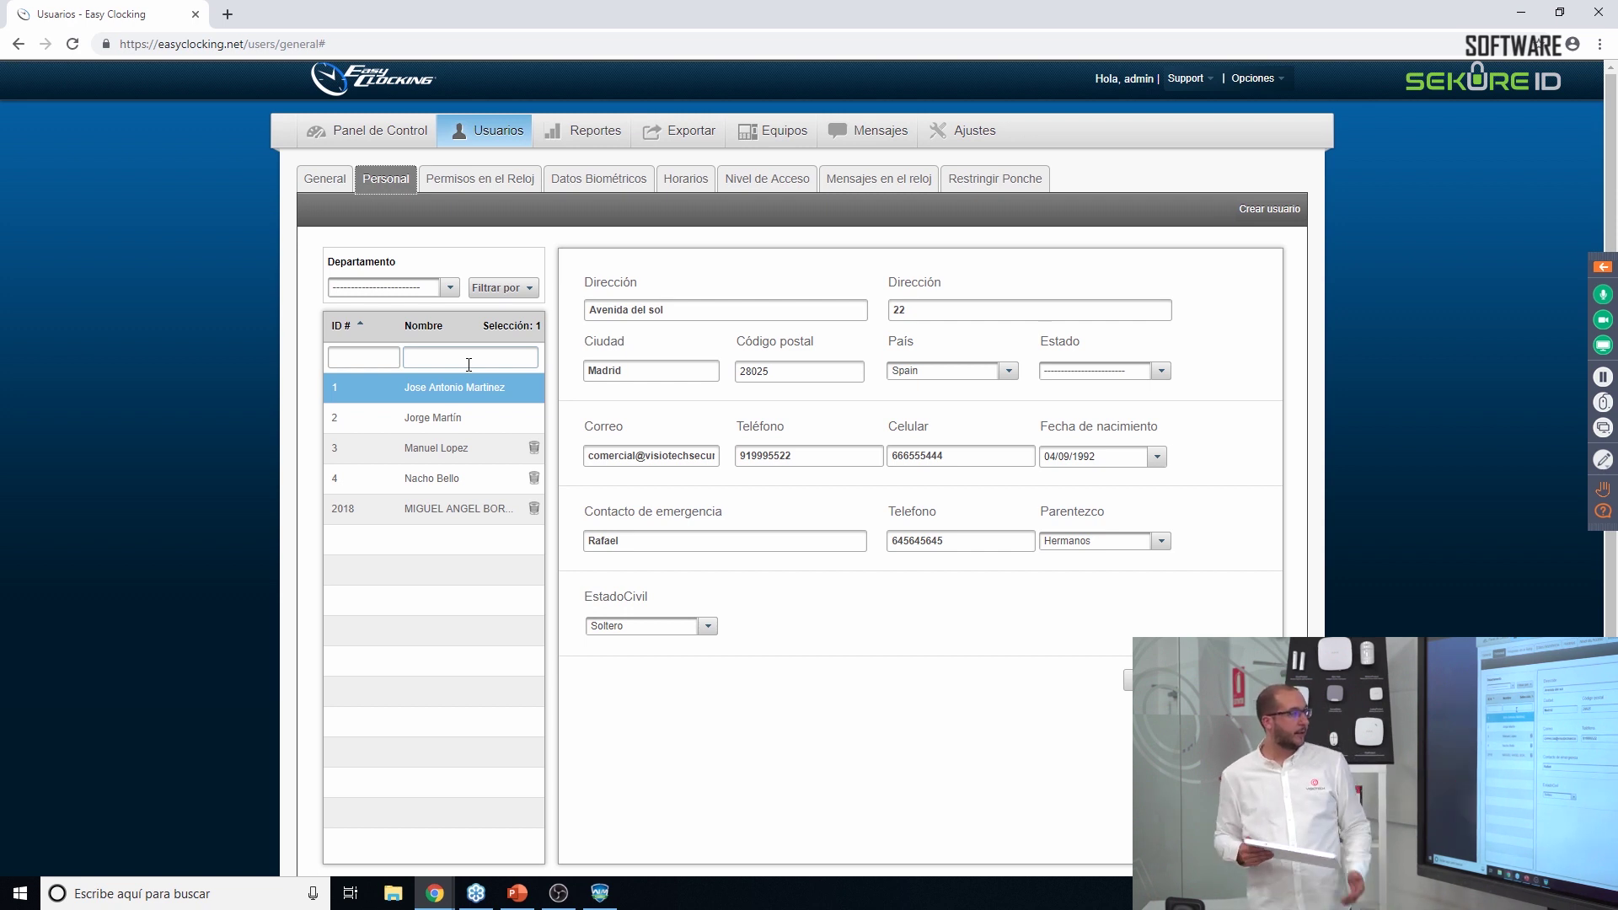
Review the employee's time clock permissions, including the geolocations allowed for mobile punching.
{"action": "left_click", "coordinate": [481, 187]}
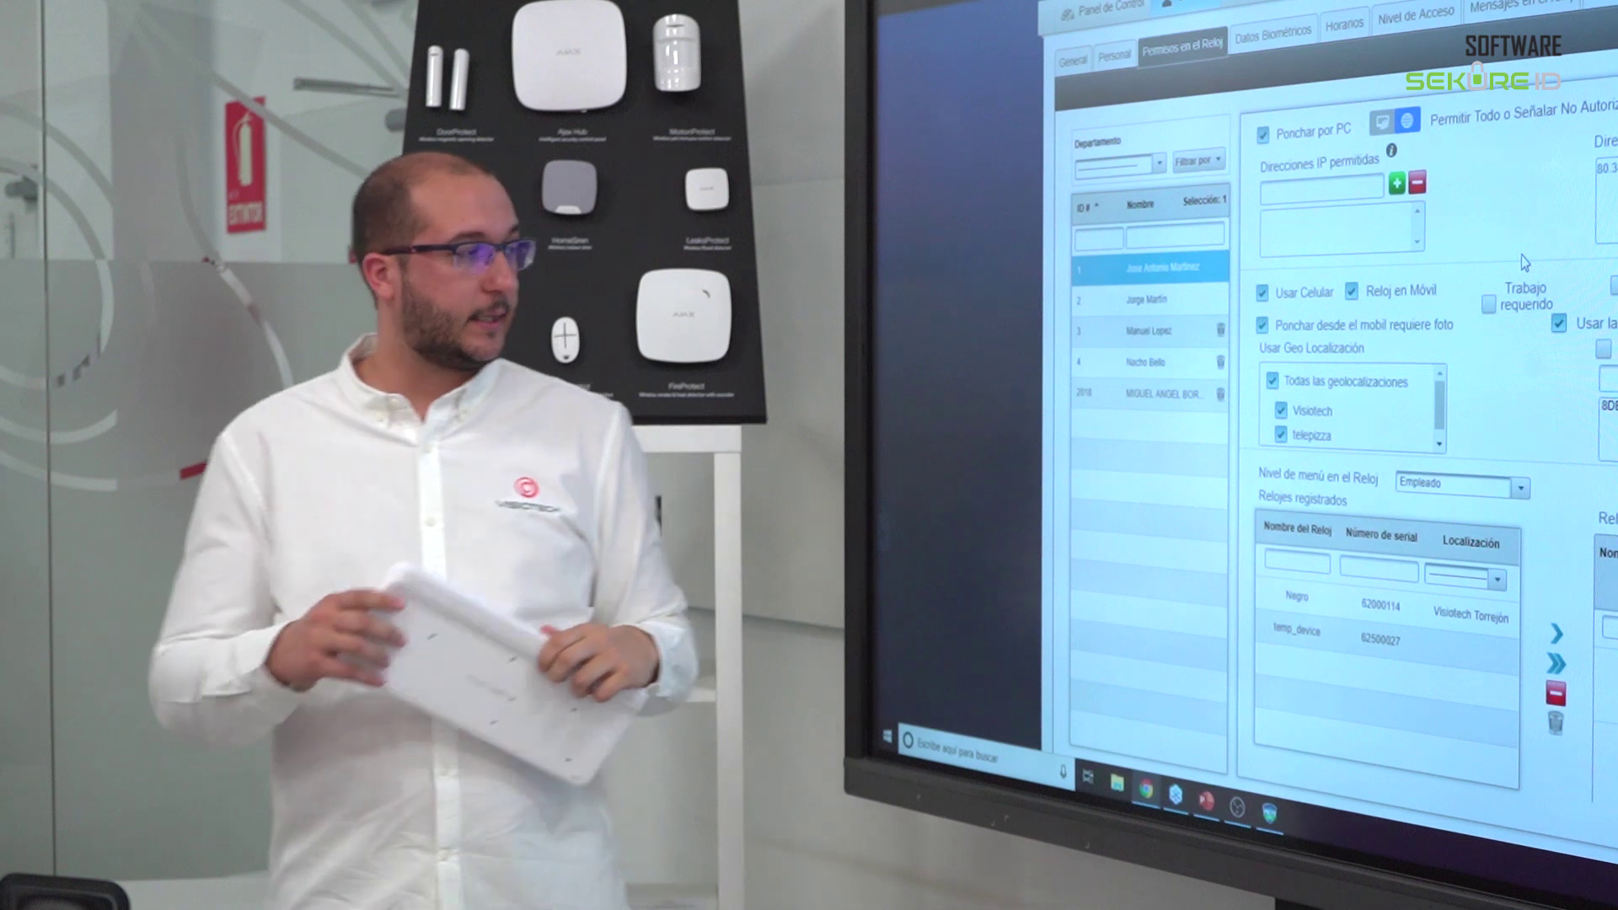
{"action": "left_click_drag", "start_coordinate": [1439, 413], "coordinate": [1439, 420]}
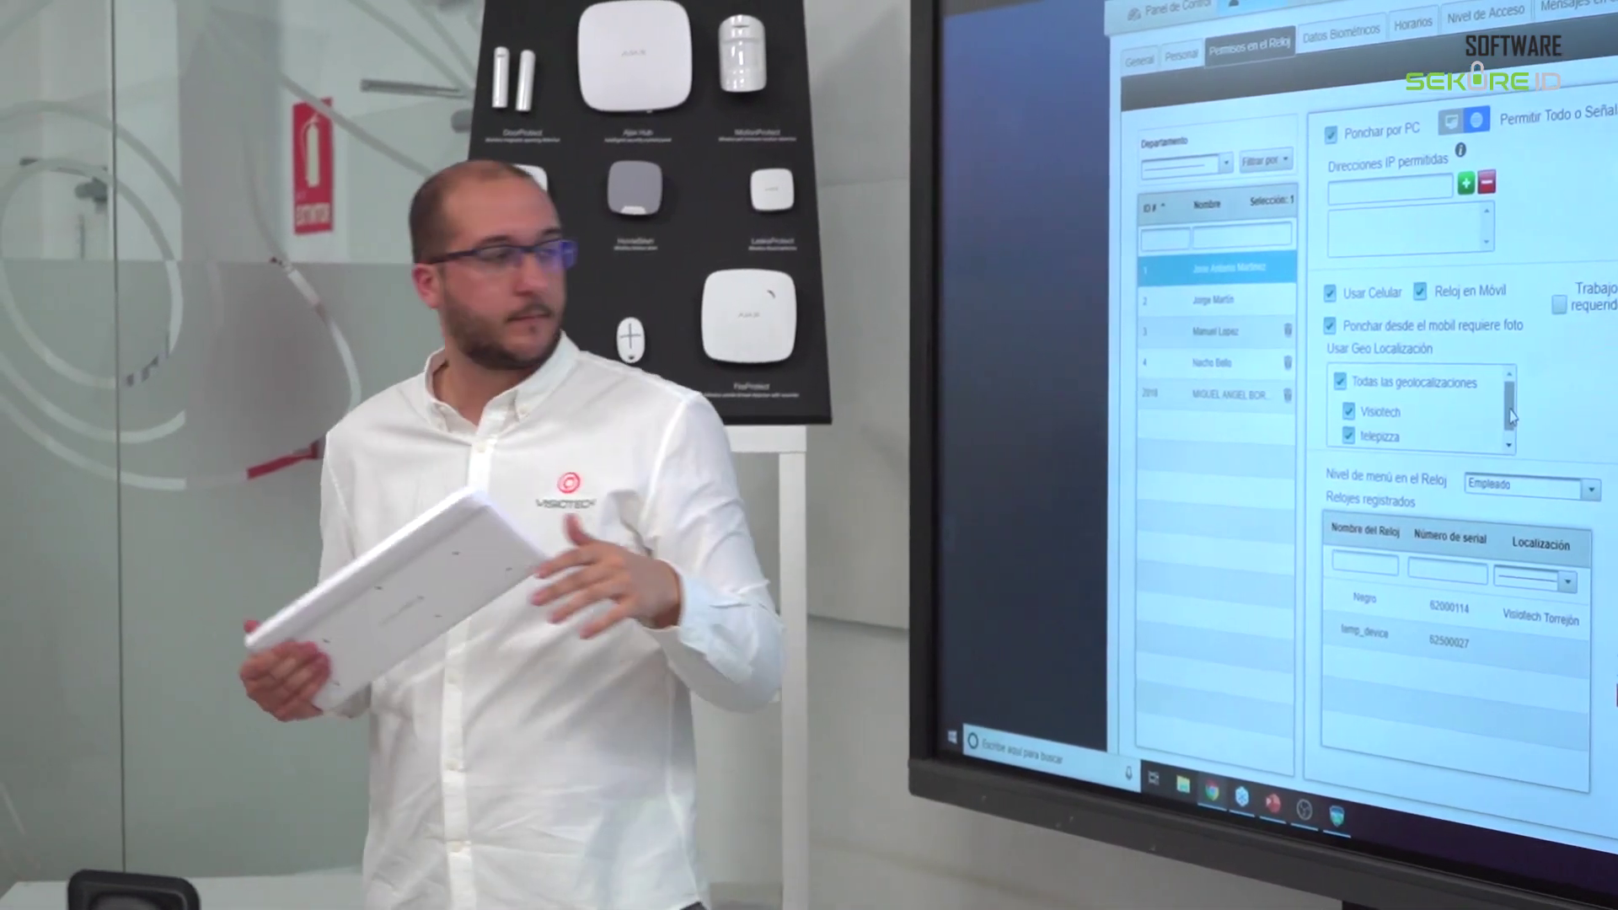
{"action": "left_click", "coordinate": [1336, 383]}
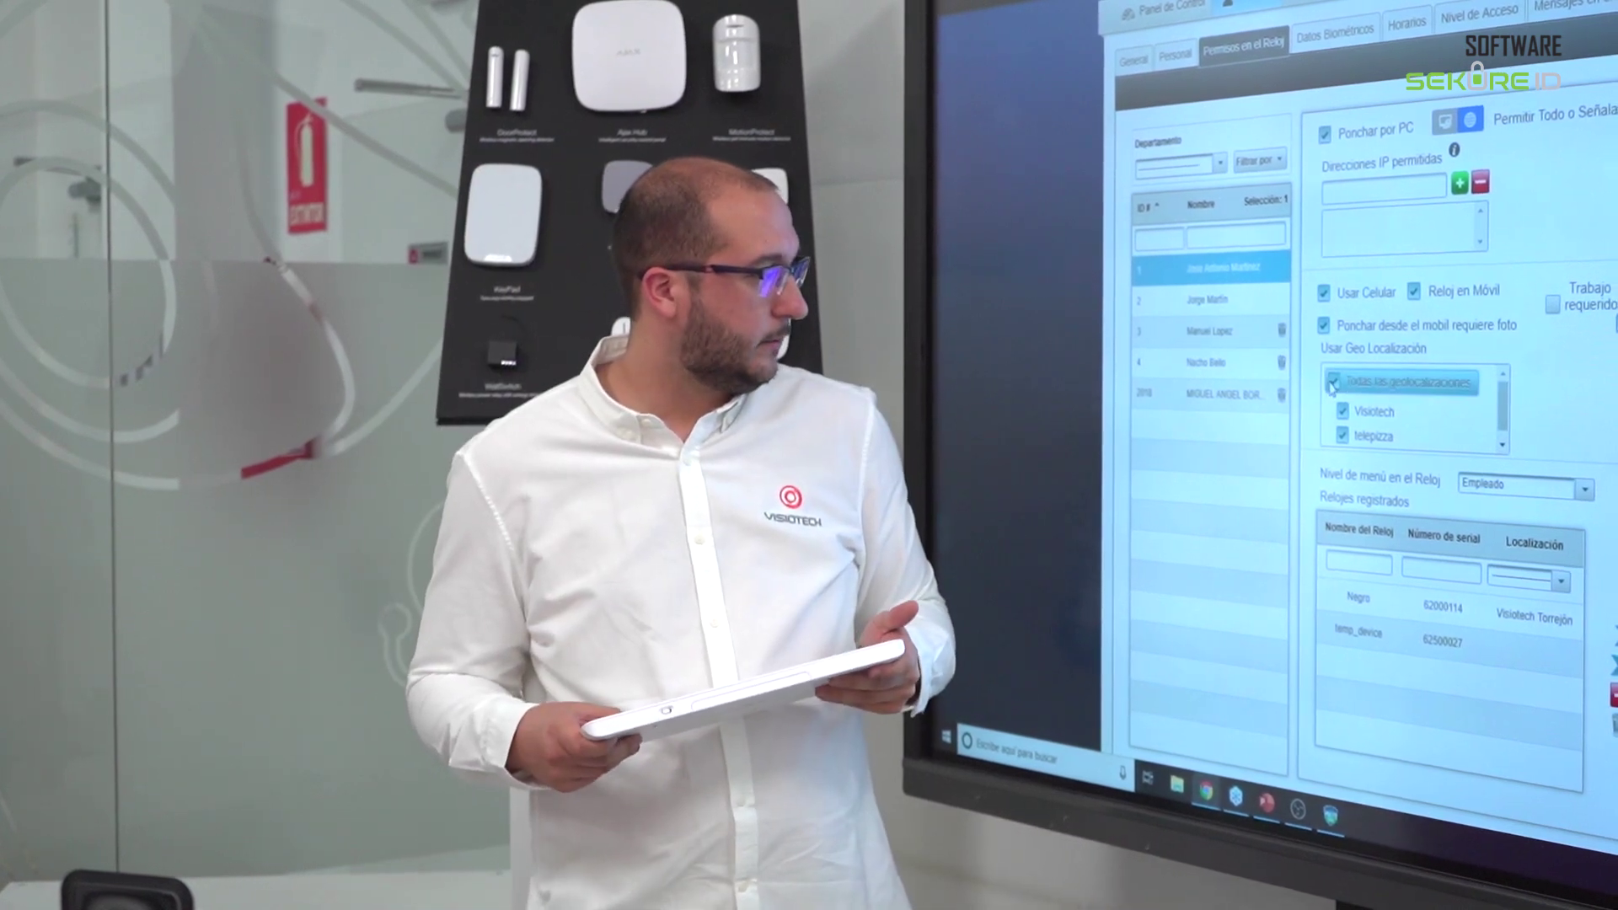
{"action": "left_click", "coordinate": [1342, 435]}
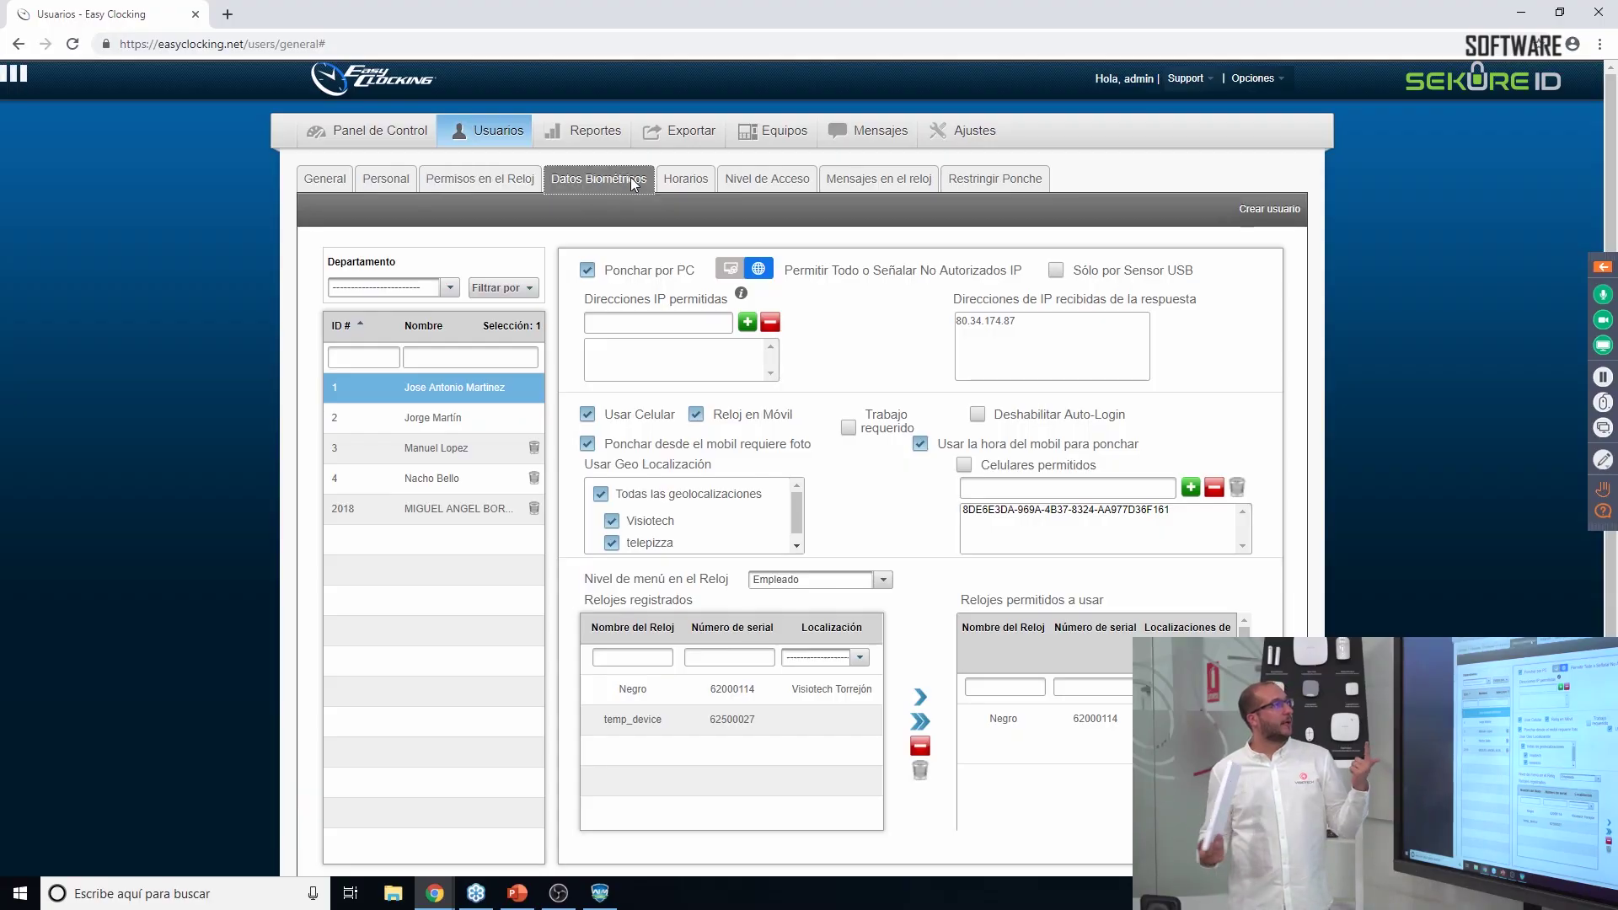
View the employee's fingerprint records, the monthly and weekly schedules, and the access level settings.
{"action": "left_click", "coordinate": [634, 184]}
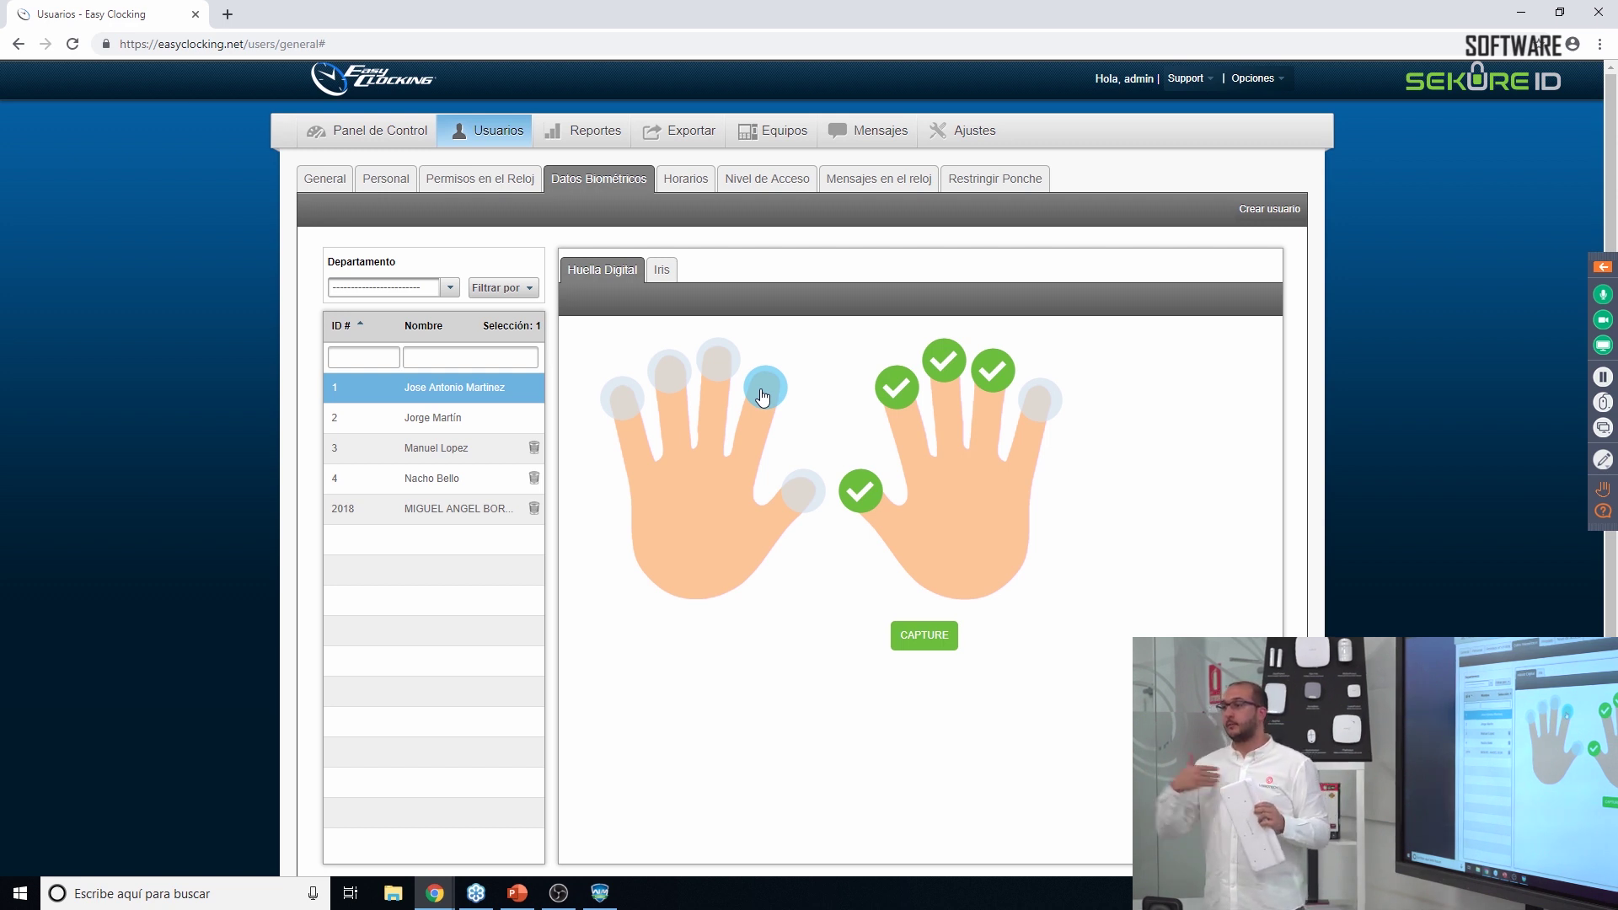
{"action": "left_click", "coordinate": [686, 179]}
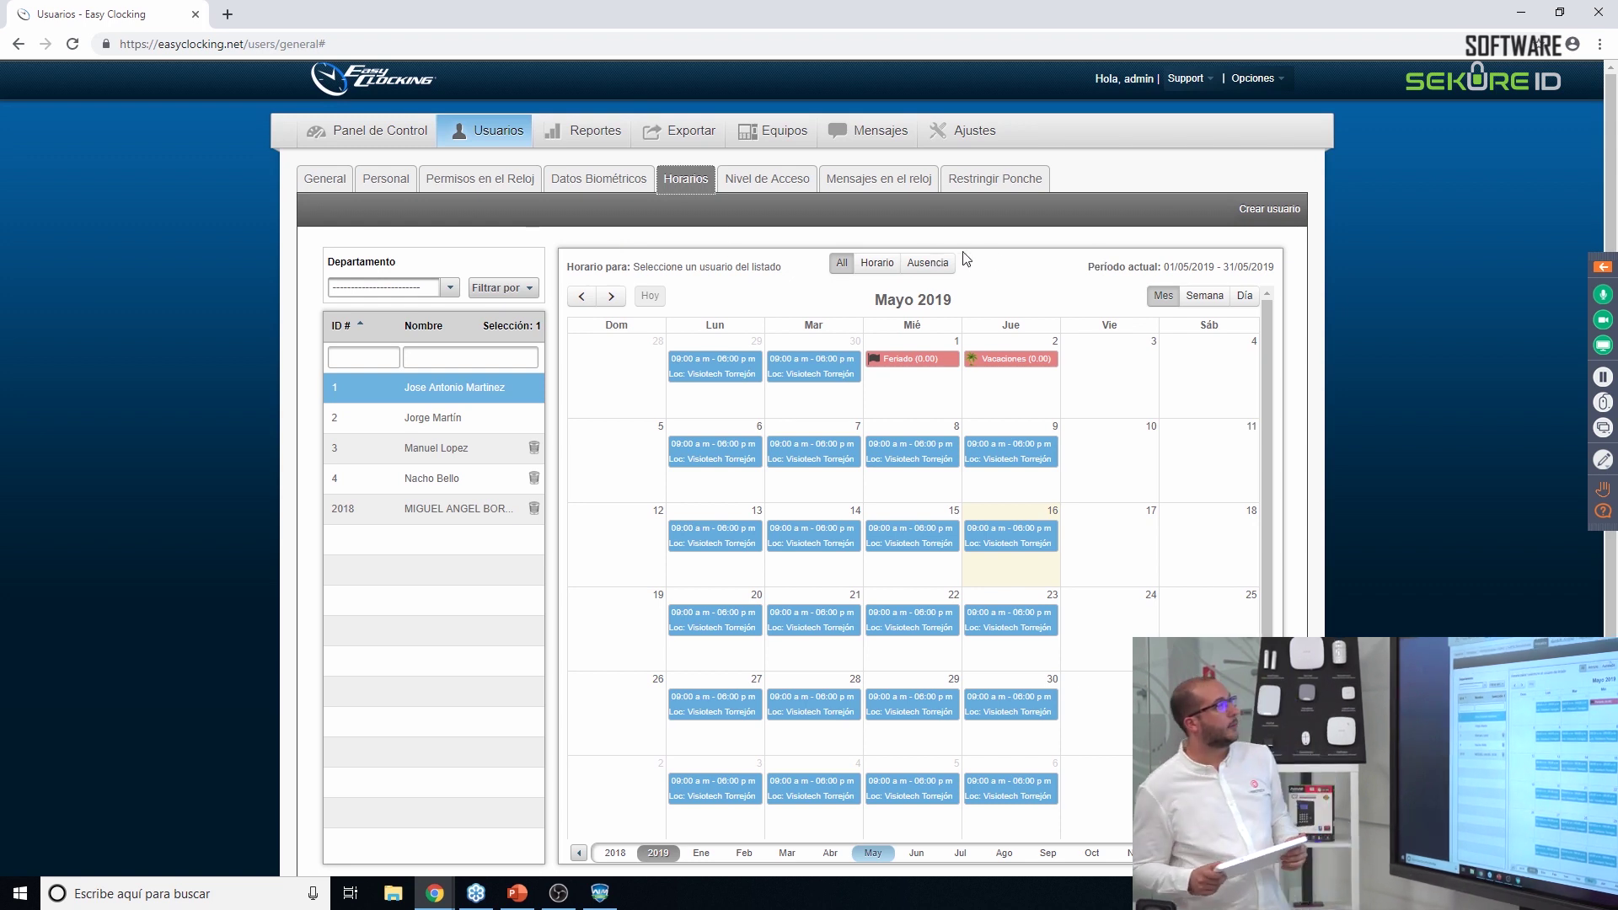
{"action": "left_click", "coordinate": [1203, 296]}
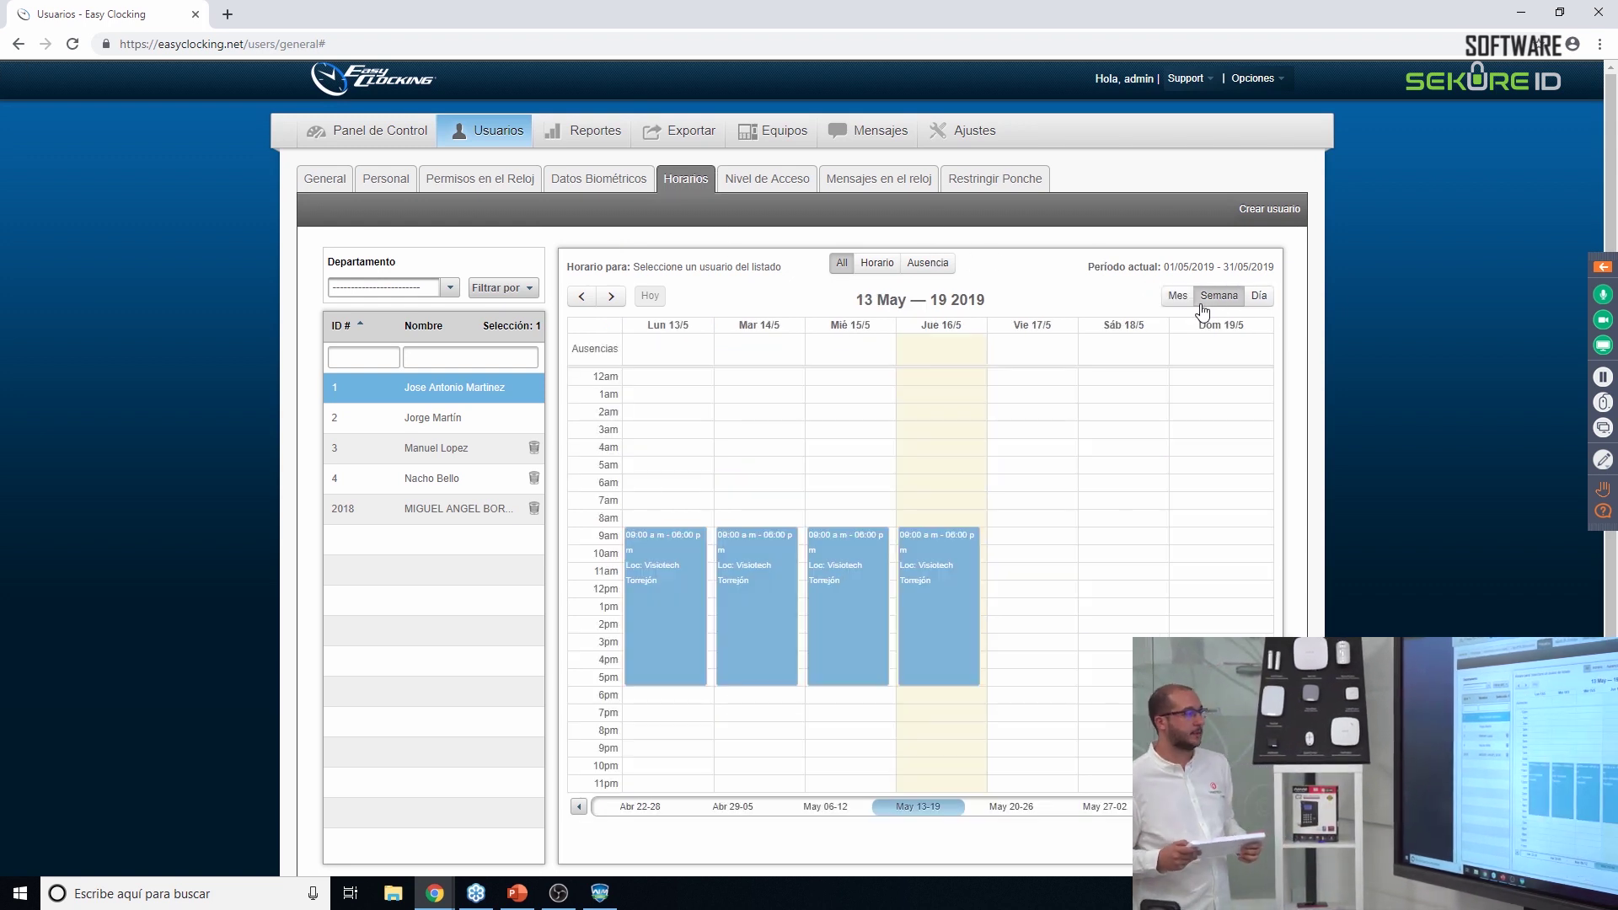
{"action": "left_click", "coordinate": [751, 179]}
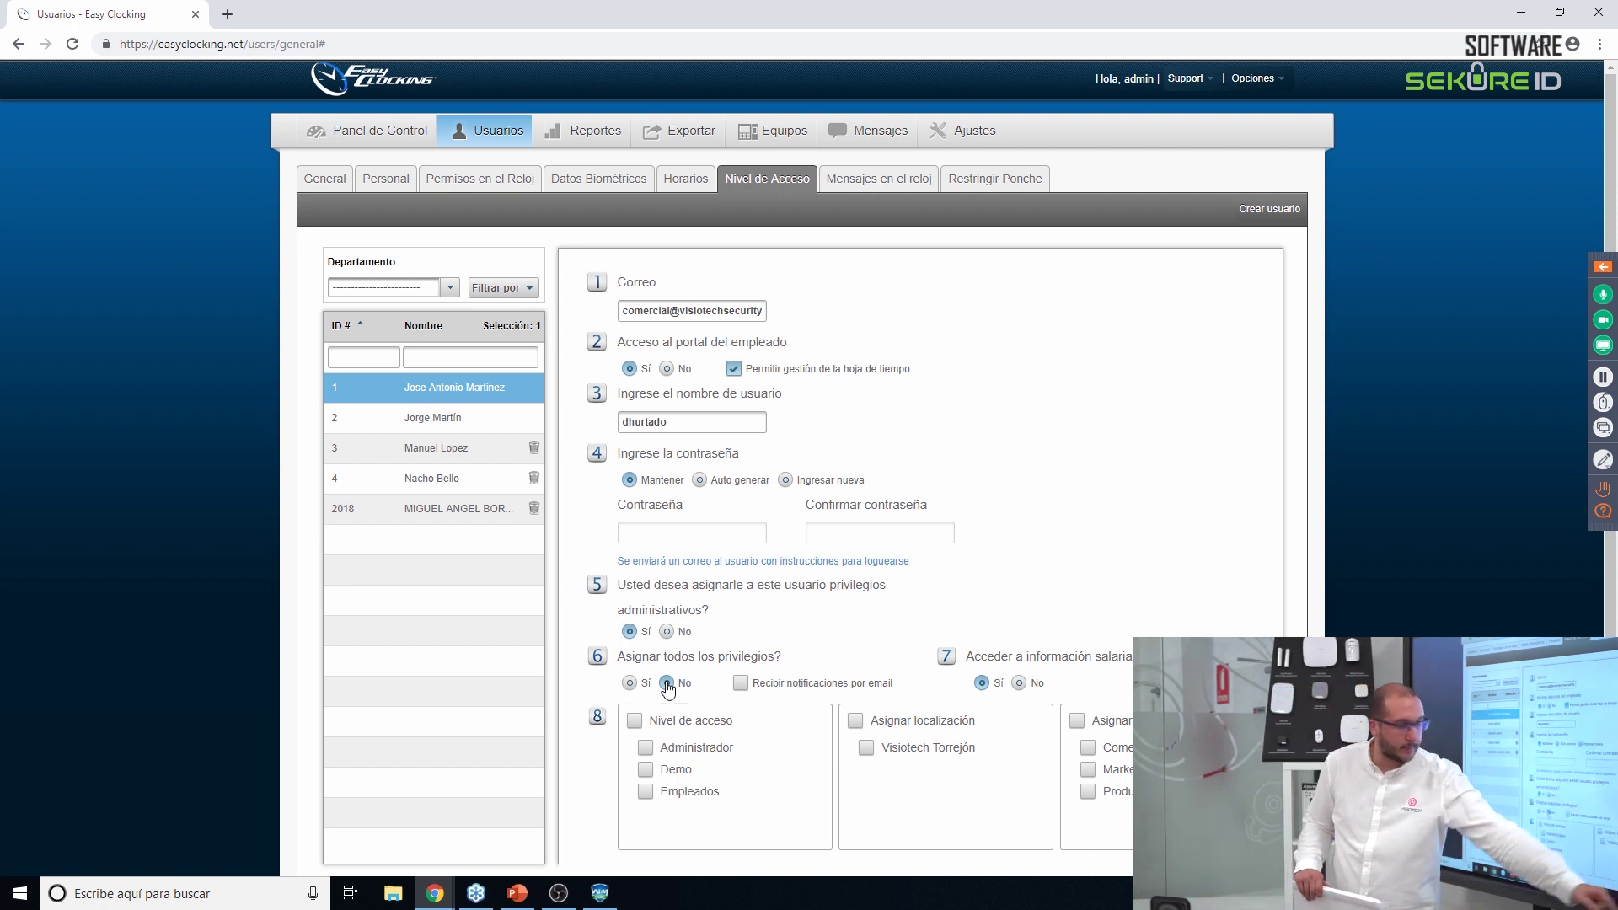
Review the employee's time clock message settings and the punch restriction options.
{"action": "left_click", "coordinate": [864, 191]}
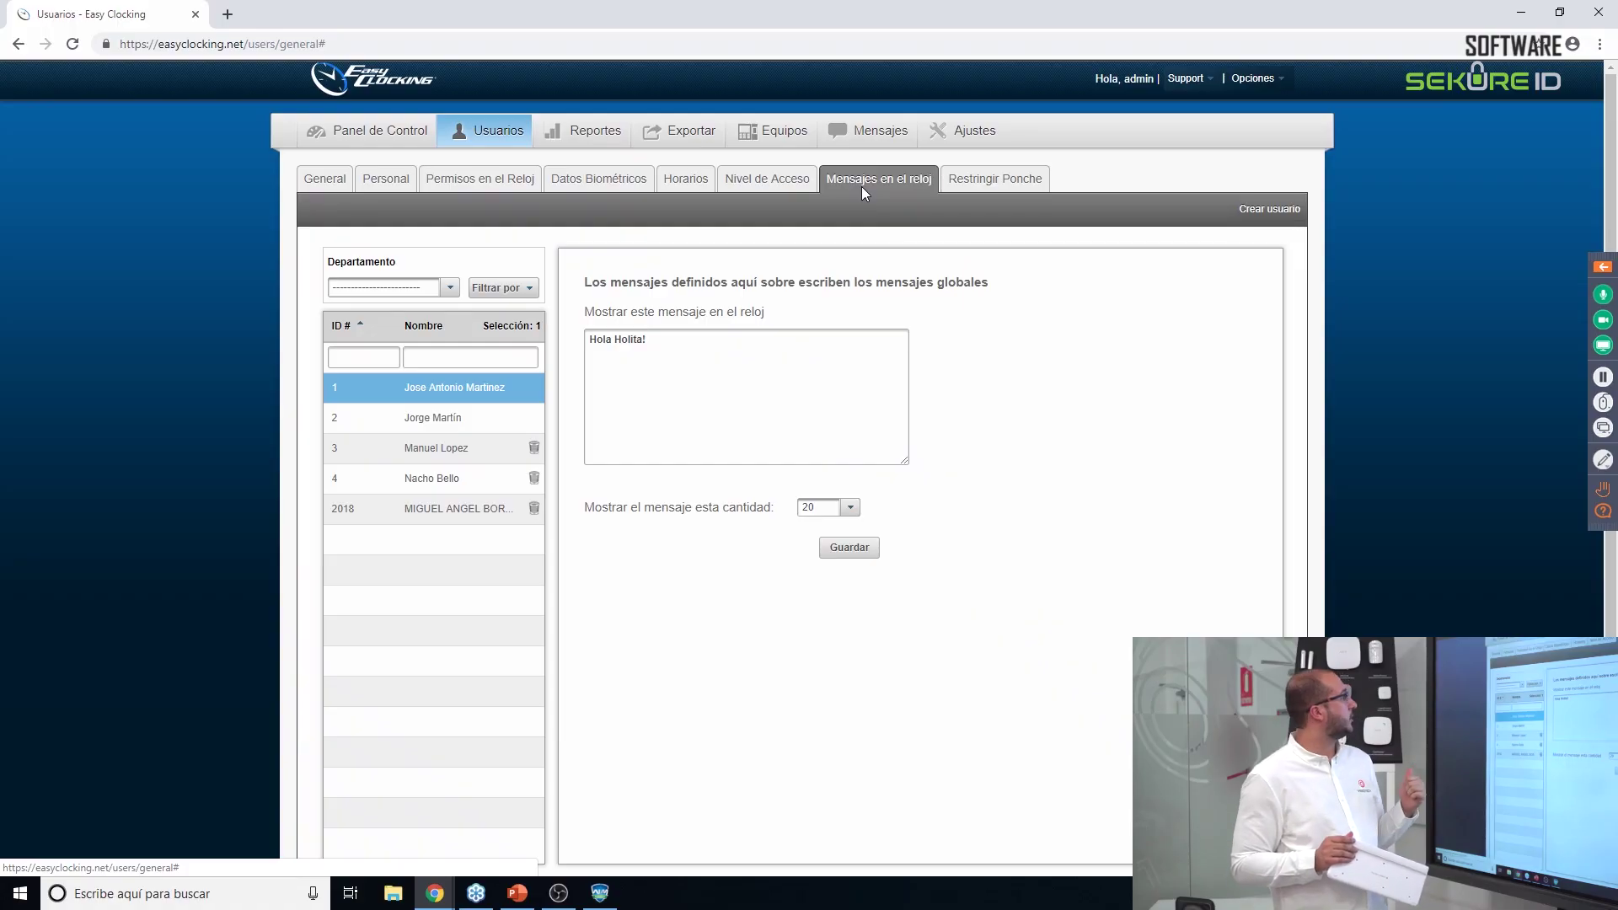
{"action": "left_click", "coordinate": [1005, 186]}
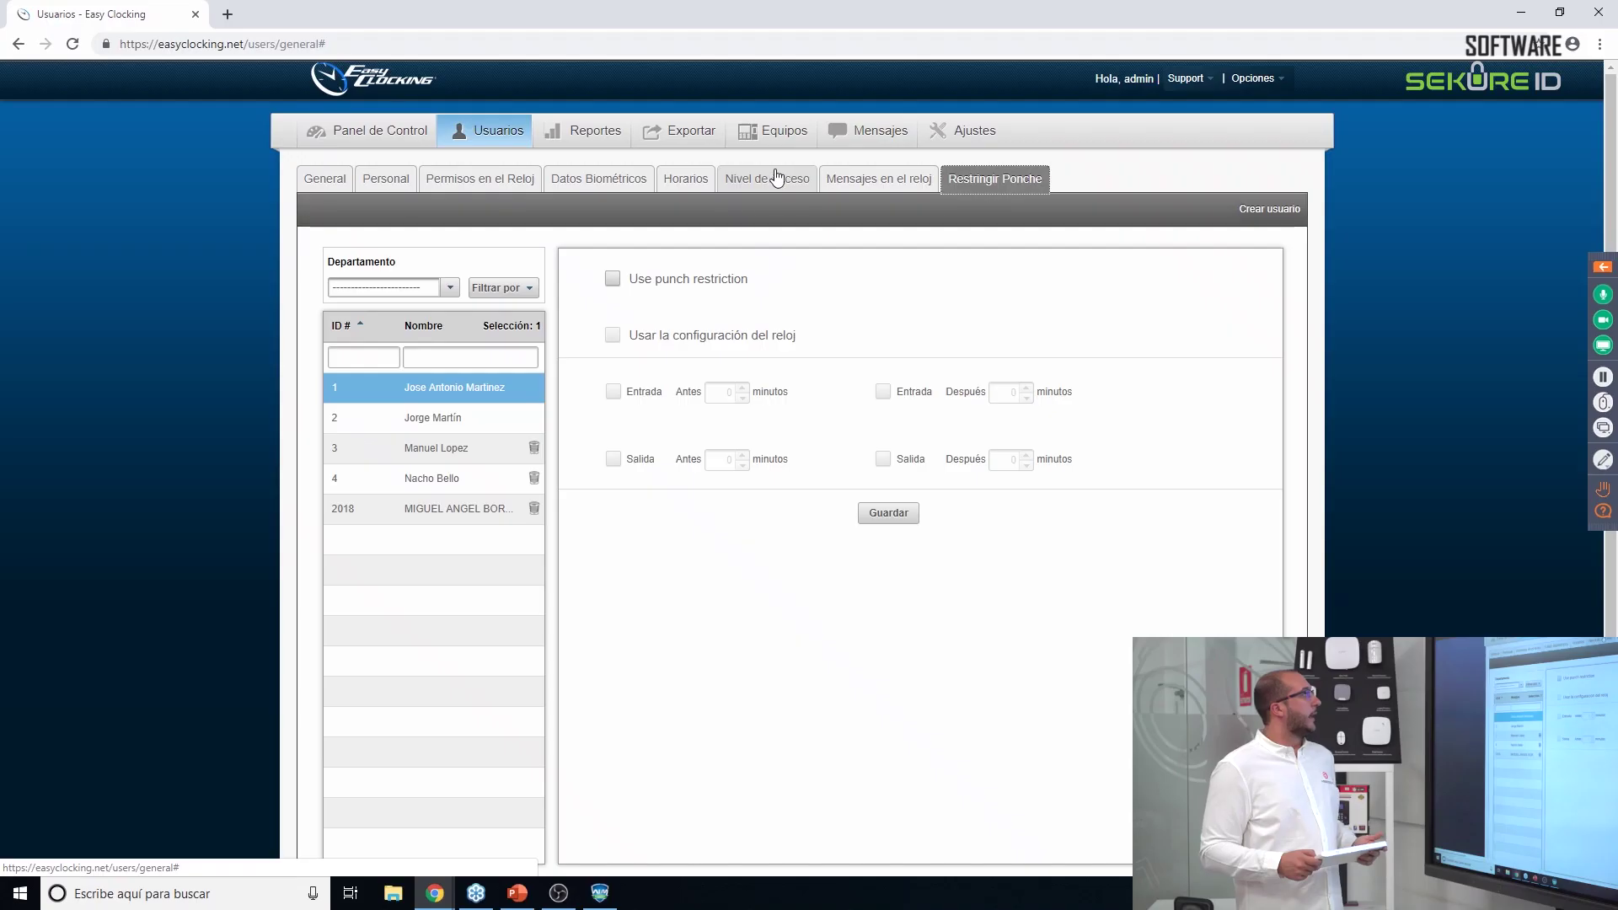
View the first listed employee's time card for May 2019 and the 6 May punches in the timesheet editor.
{"action": "left_click", "coordinate": [376, 127]}
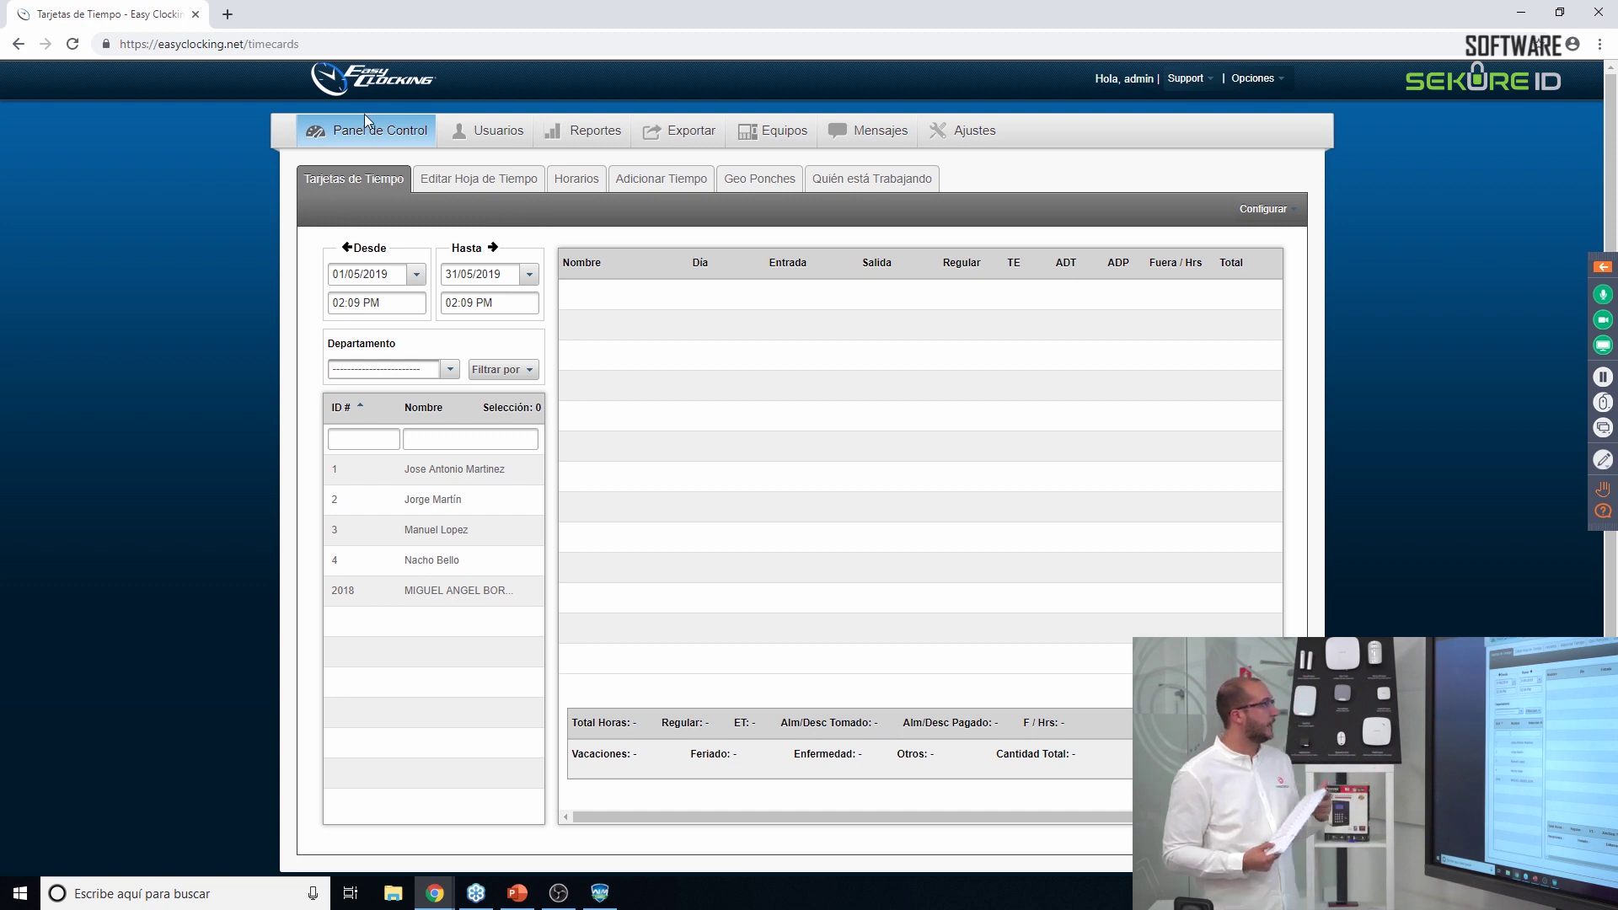
{"action": "left_click", "coordinate": [397, 472]}
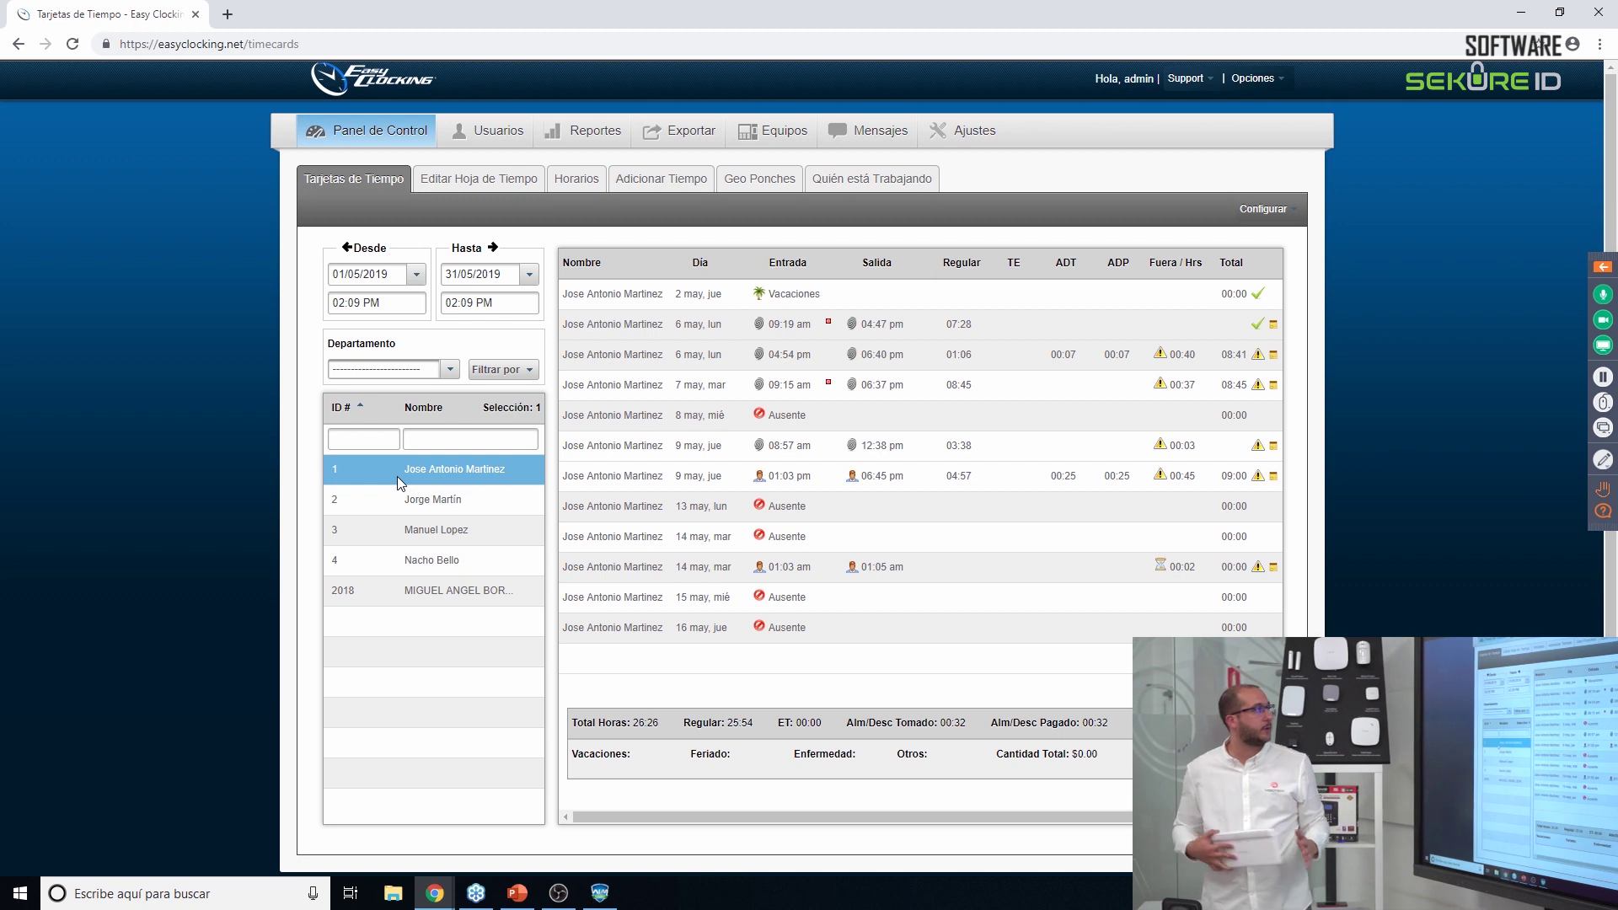
{"action": "left_click", "coordinate": [502, 187]}
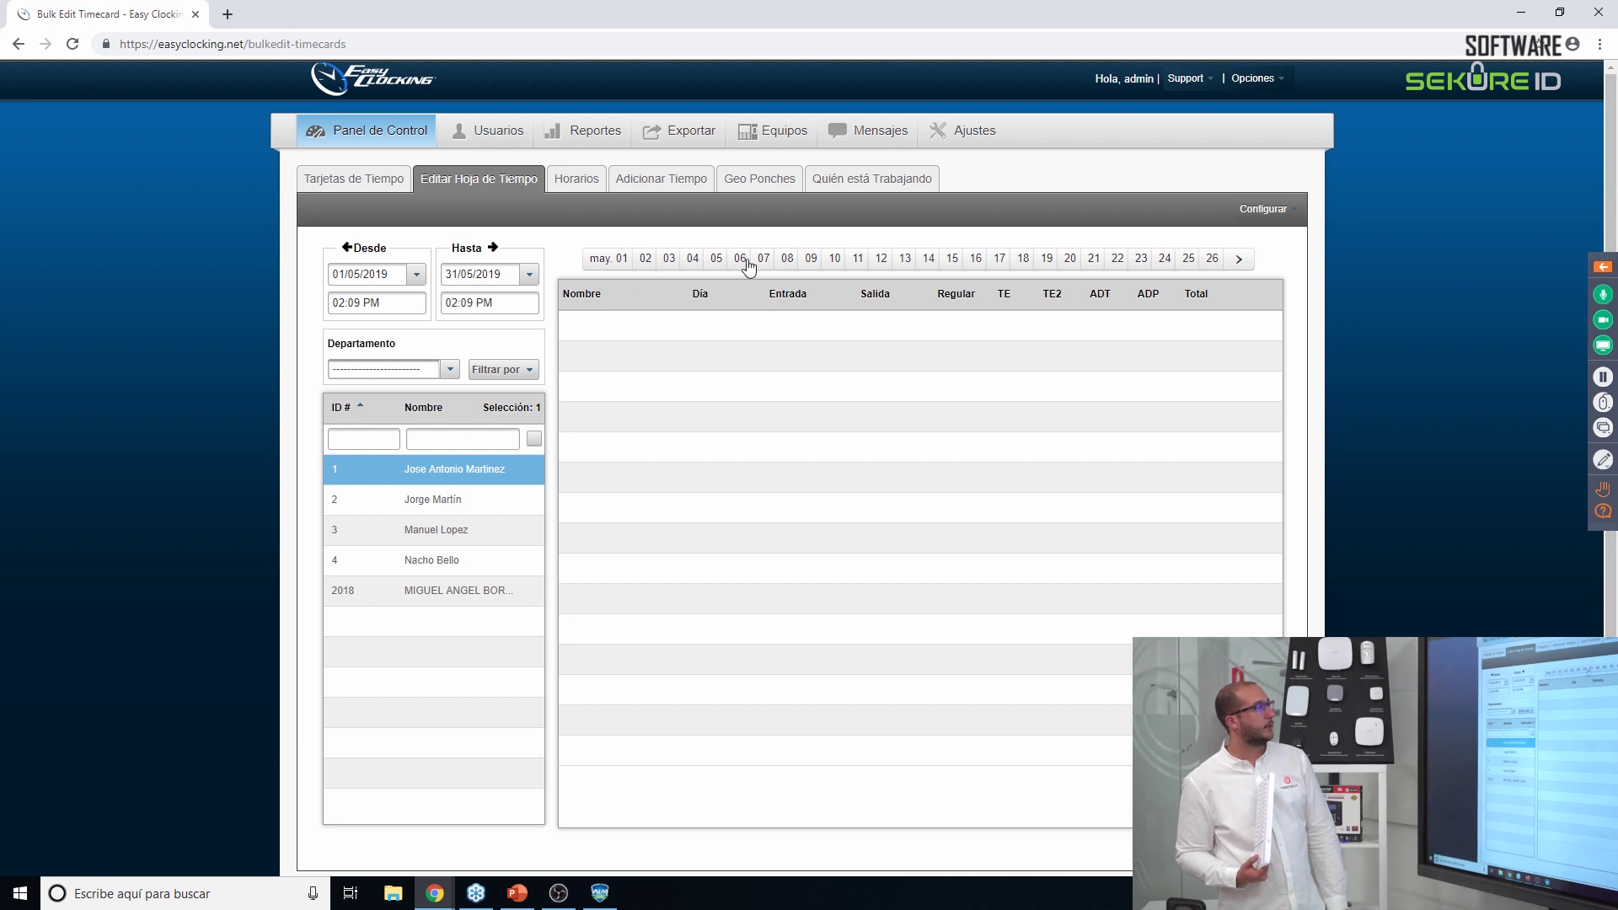
{"action": "left_click", "coordinate": [741, 260]}
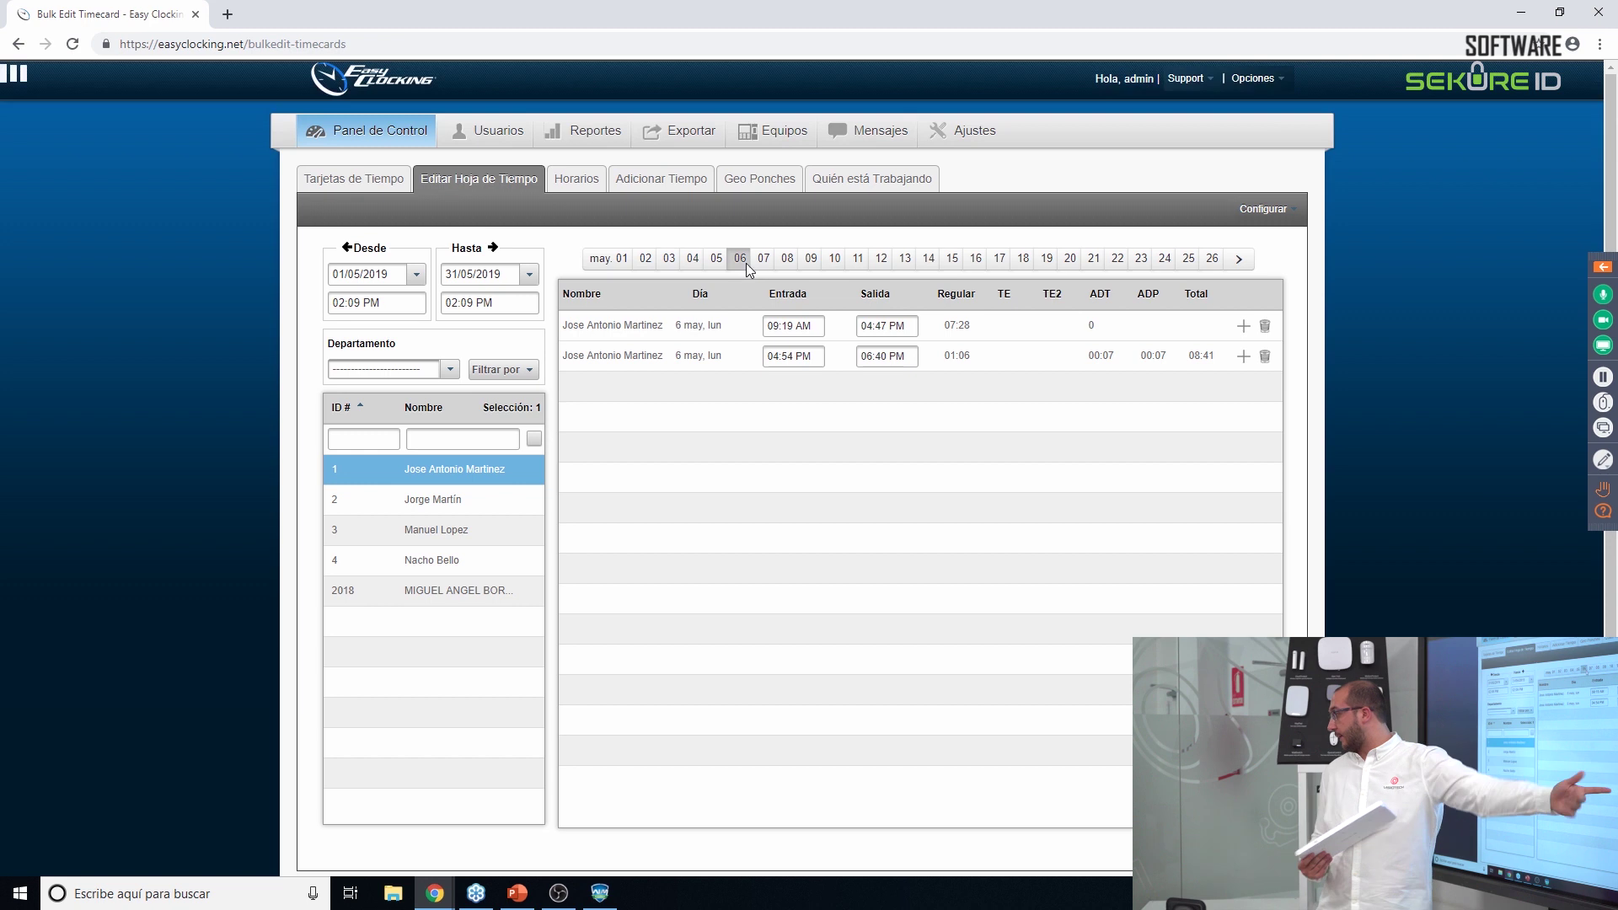
View the employee's schedule calendar by month for May 2019.
{"action": "left_click", "coordinate": [577, 183]}
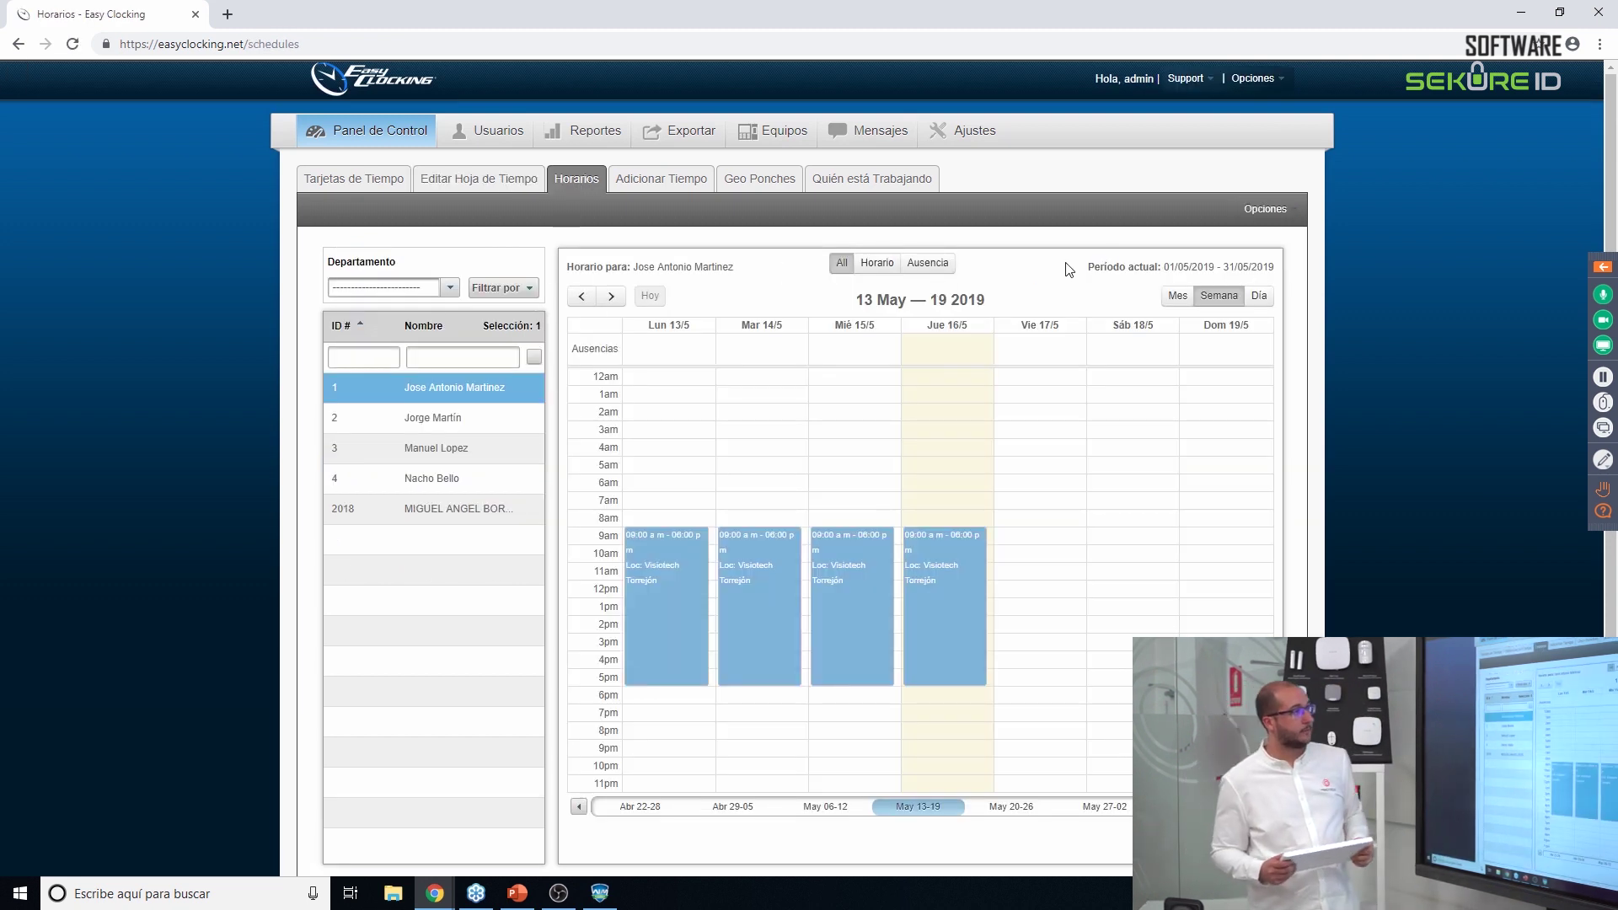
{"action": "left_click", "coordinate": [1187, 299]}
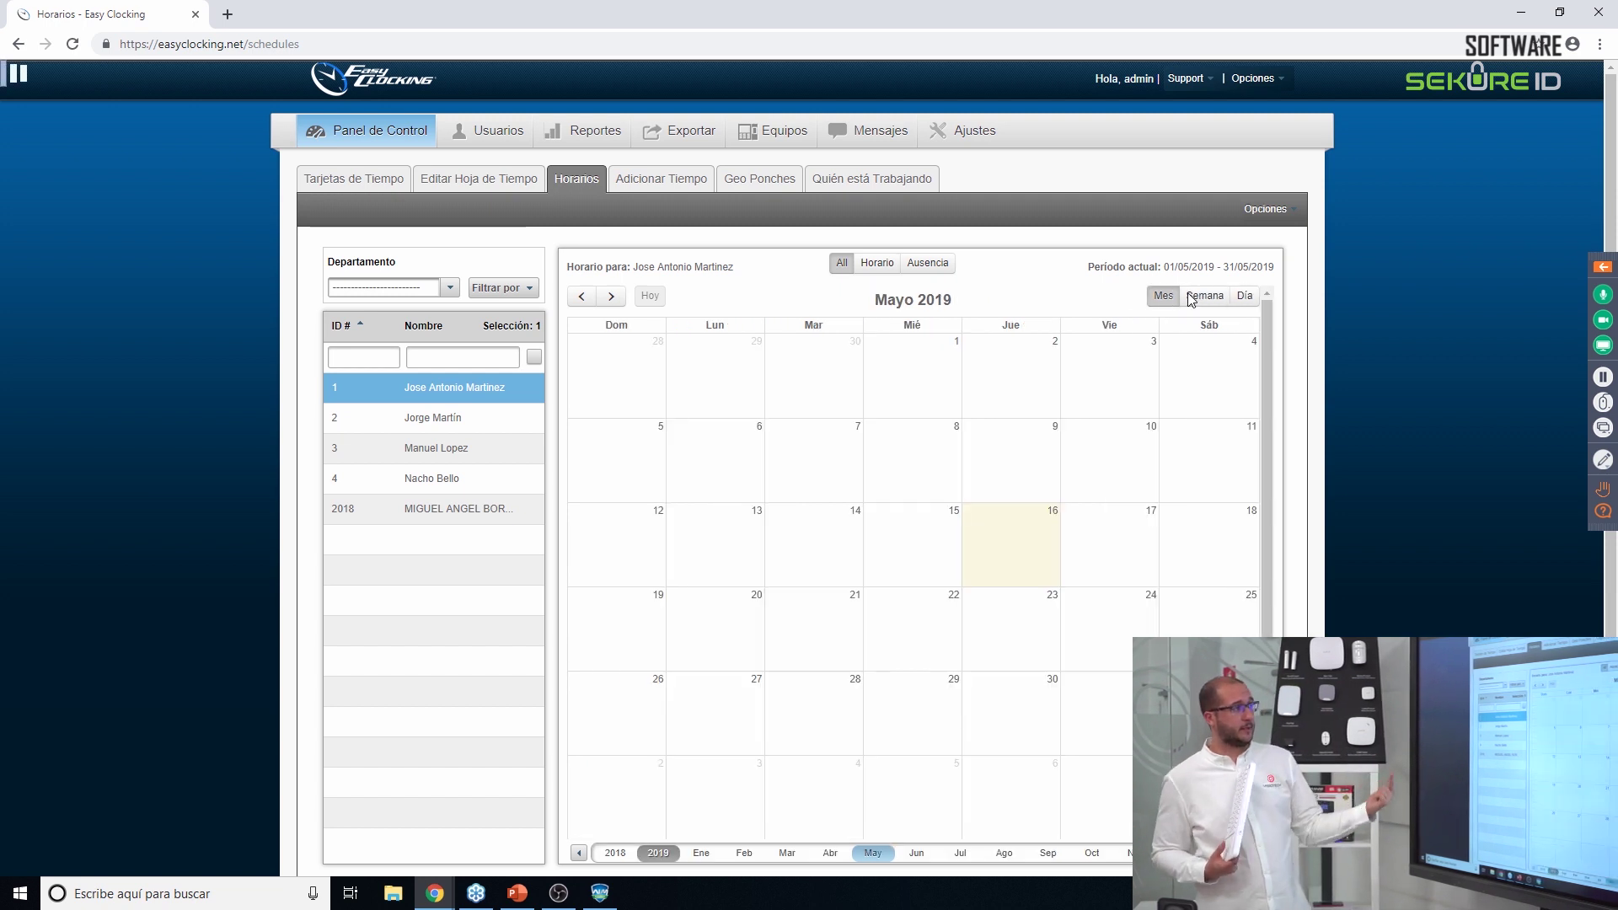
Start a new schedule for the employee at the Visiotech Torrejón location and go to its recurrence and date settings.
{"action": "left_click", "coordinate": [1269, 209]}
{"action": "left_click", "coordinate": [1277, 239]}
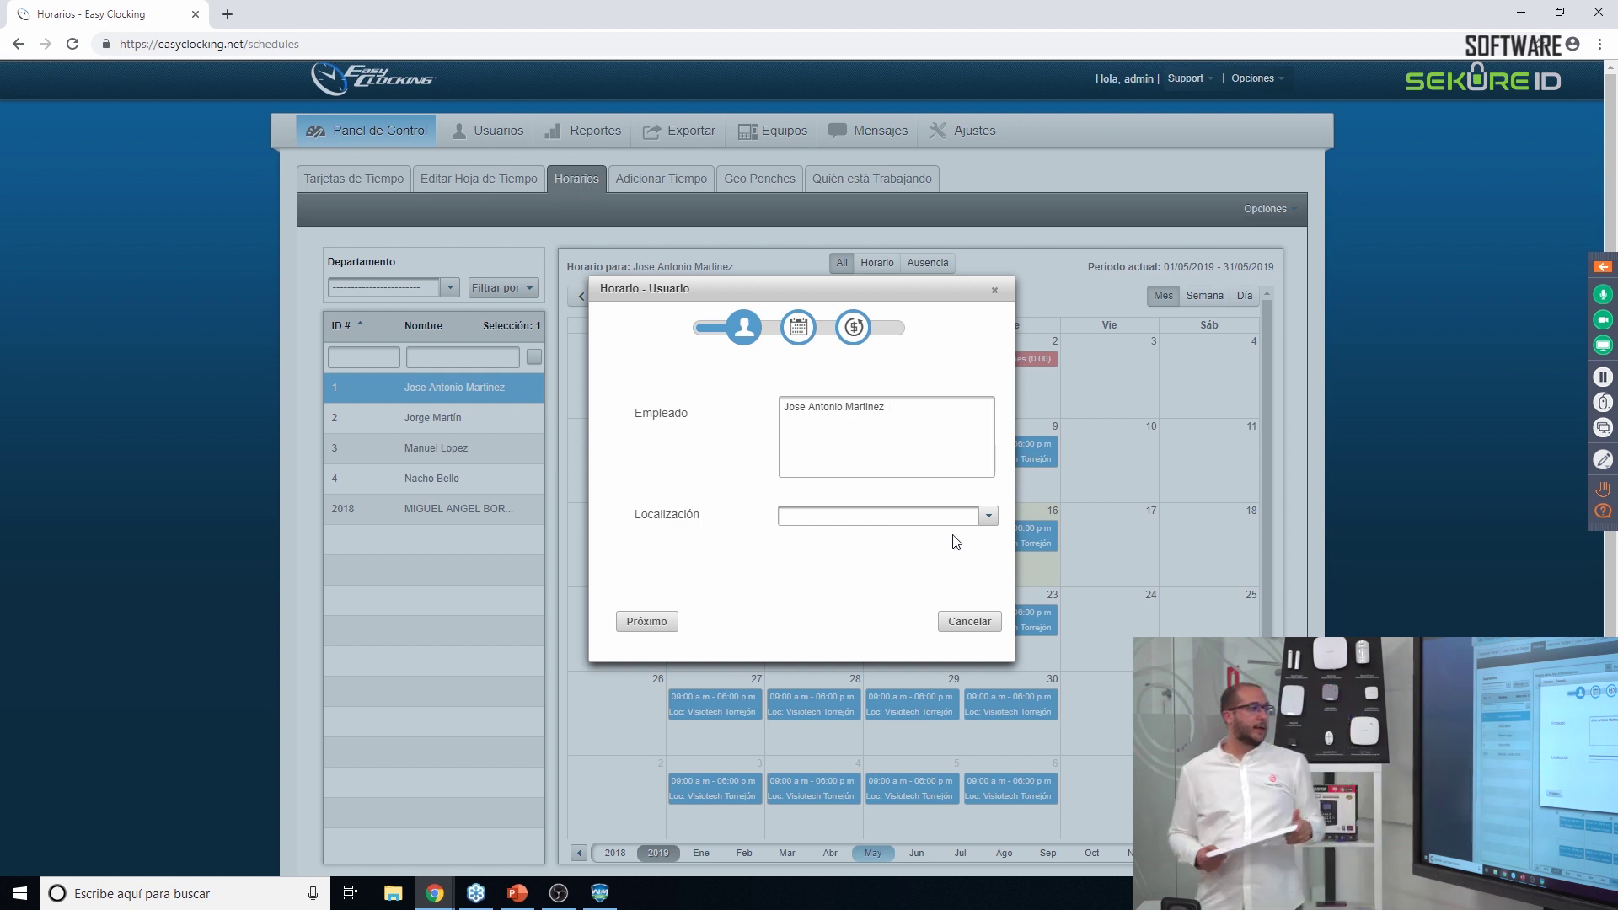
{"action": "left_click", "coordinate": [987, 516]}
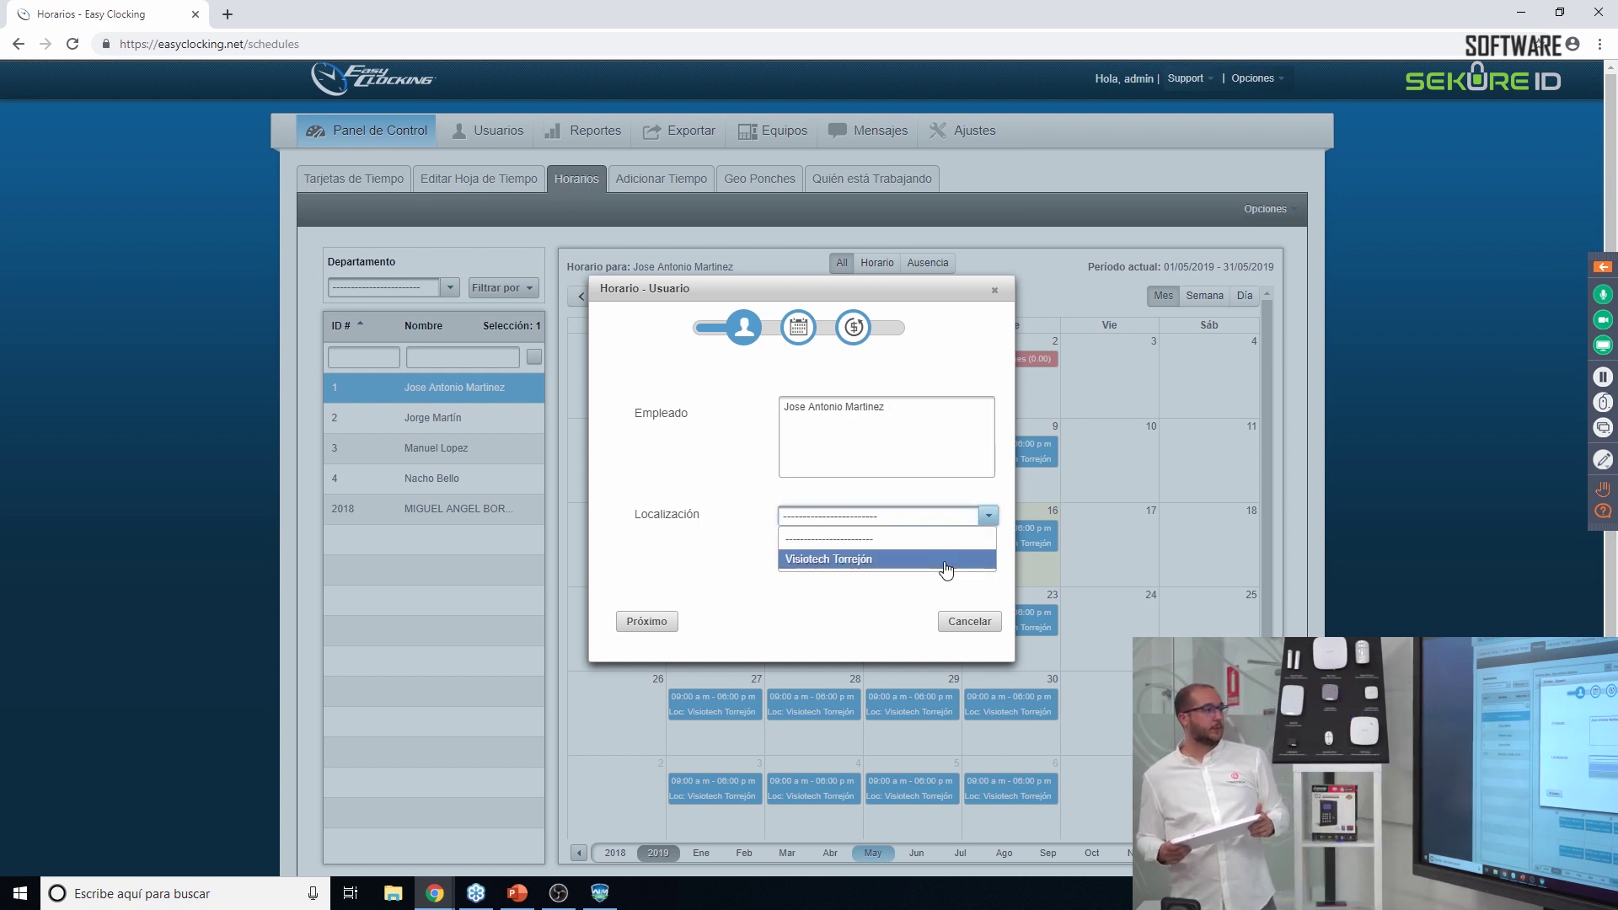
{"action": "left_click", "coordinate": [946, 561]}
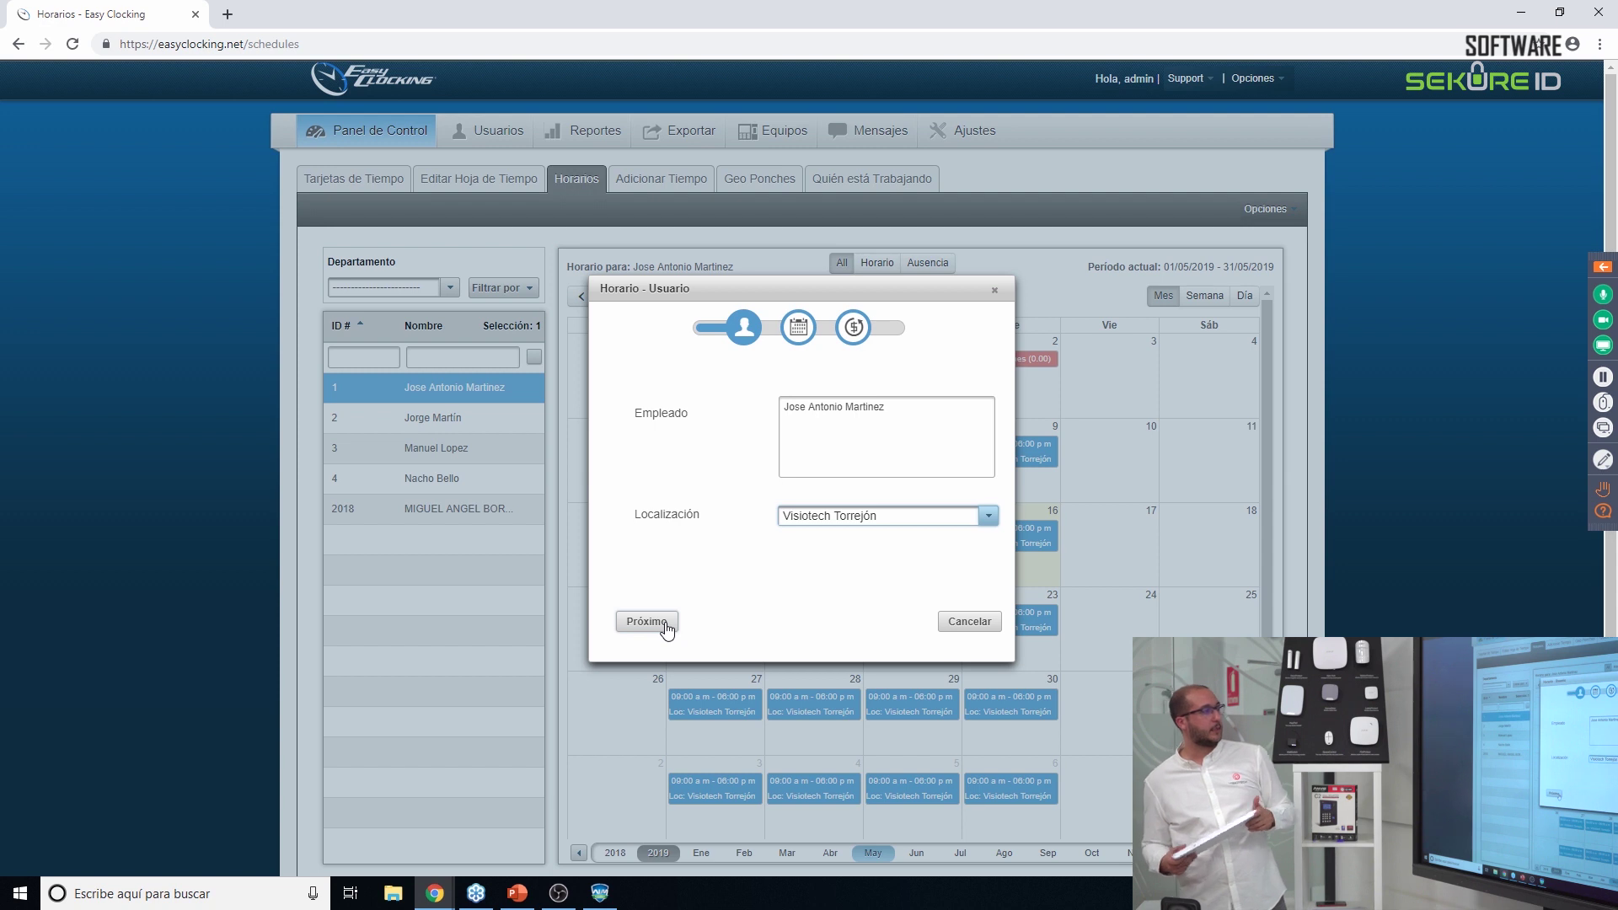
{"action": "left_click", "coordinate": [807, 329]}
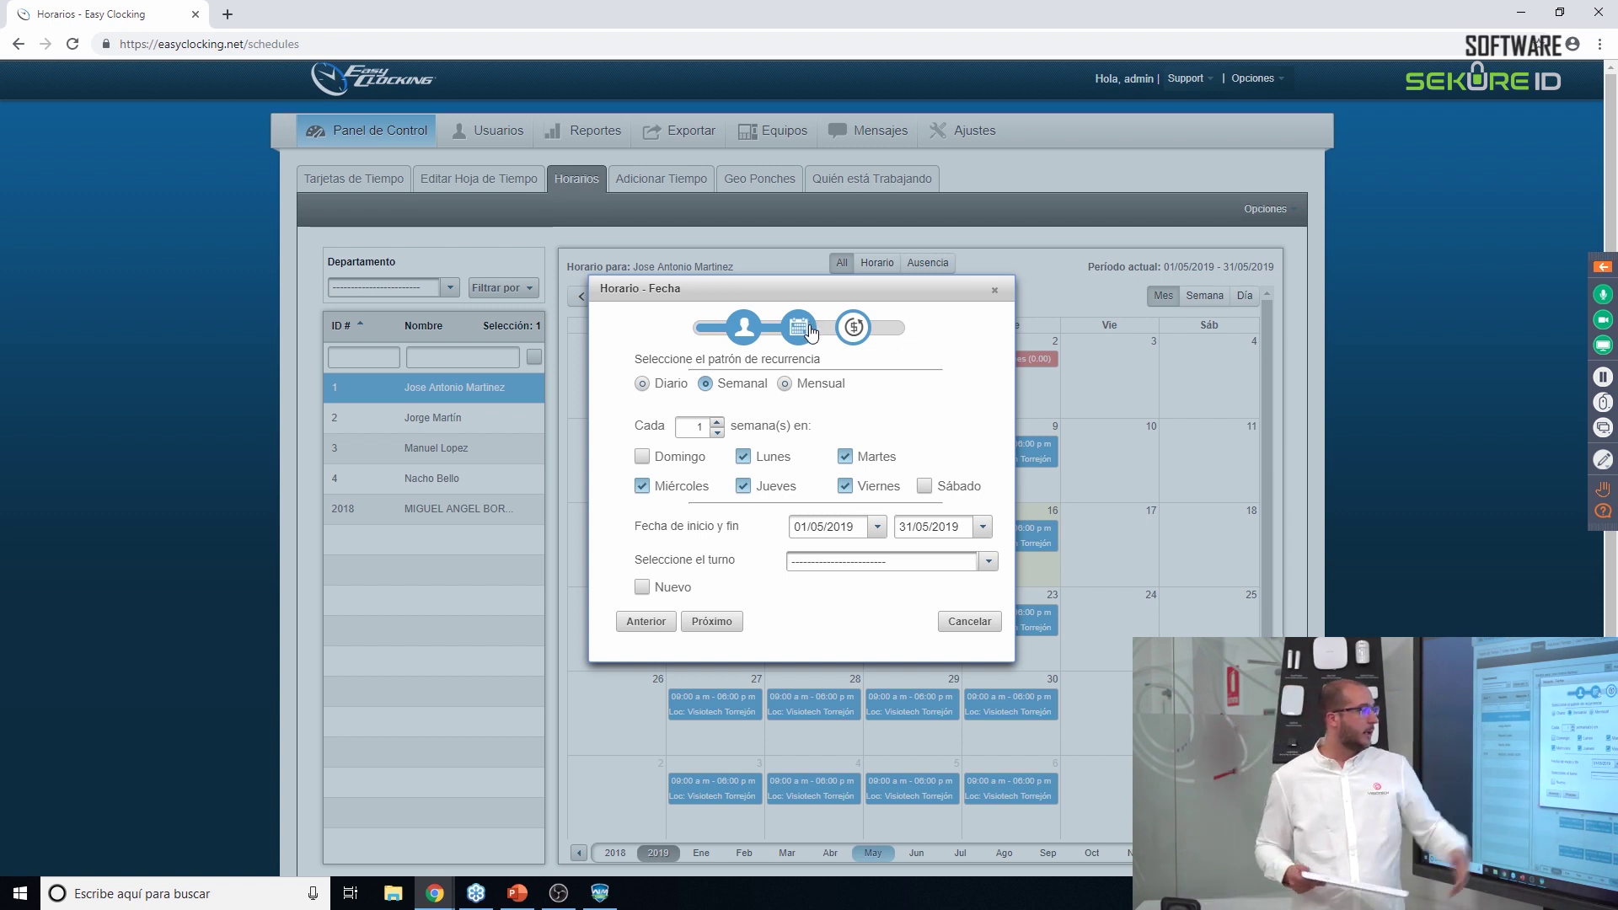
Examine the new schedule's available shifts, new shift option (Nuevo) and pay rule override choices, and close the schedule without creating it.
{"action": "left_click", "coordinate": [988, 562]}
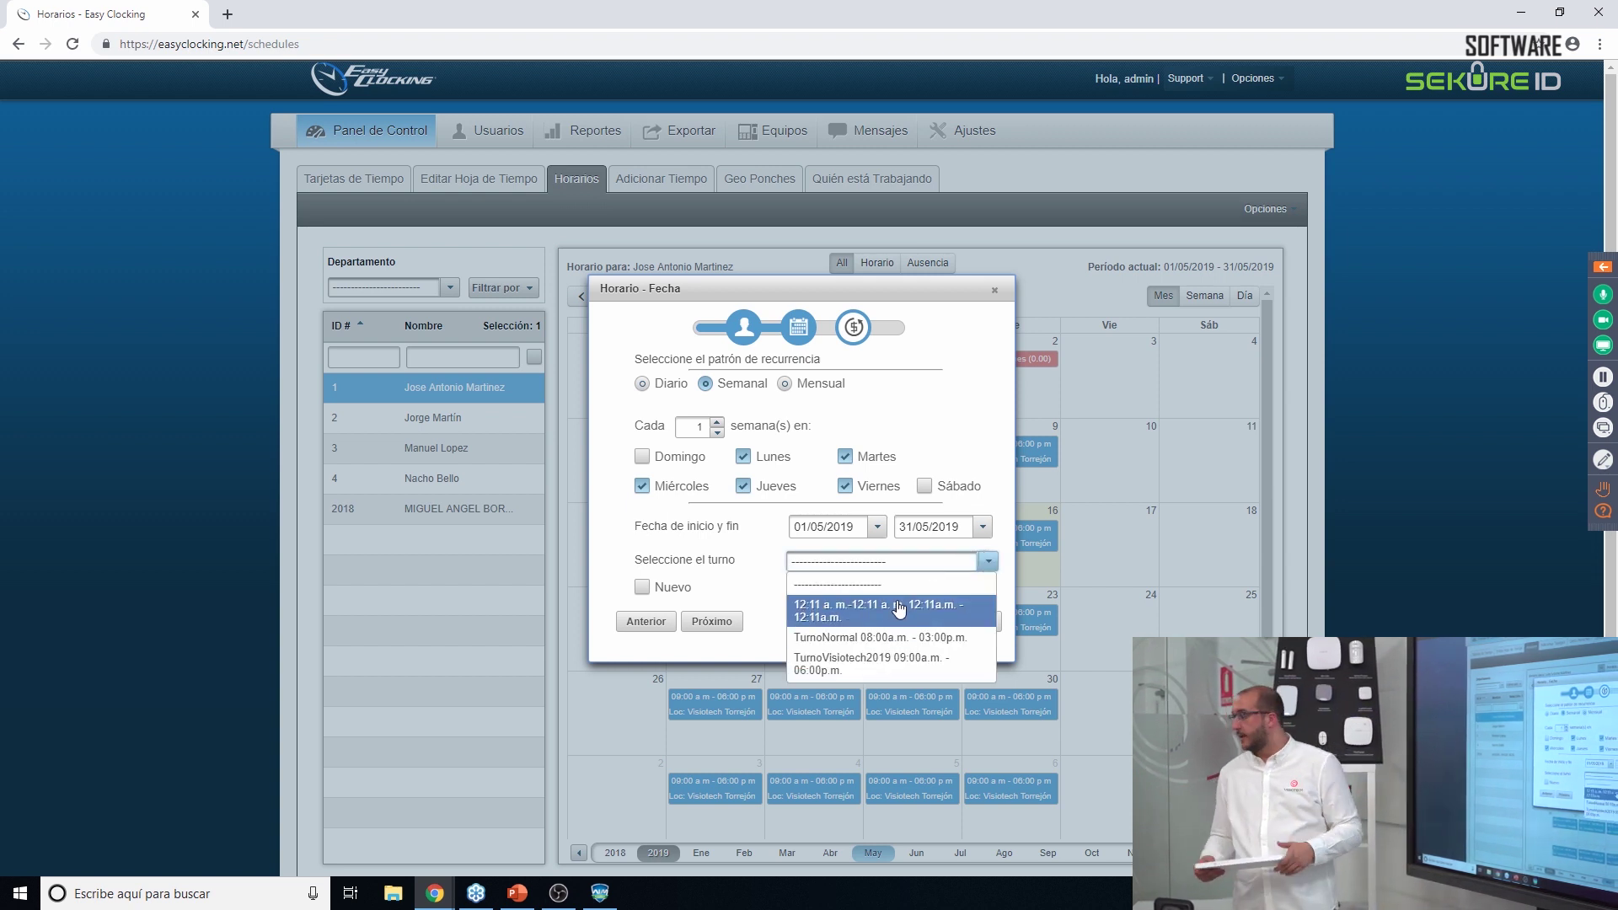
{"action": "left_click", "coordinate": [666, 563]}
{"action": "left_click", "coordinate": [642, 588]}
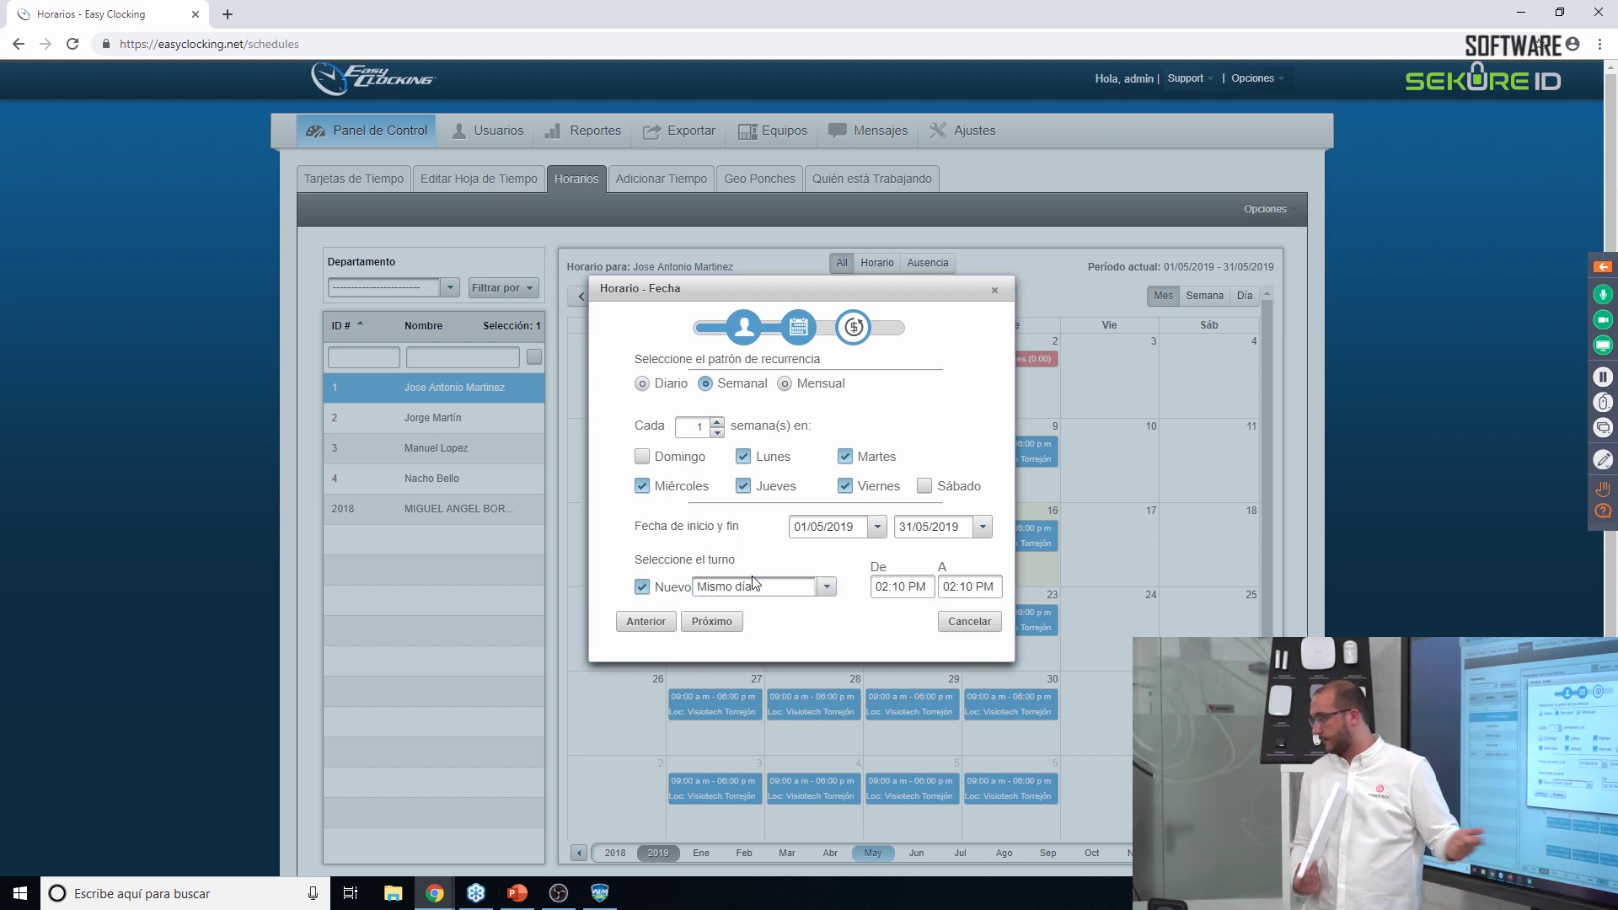
{"action": "left_click", "coordinate": [647, 587]}
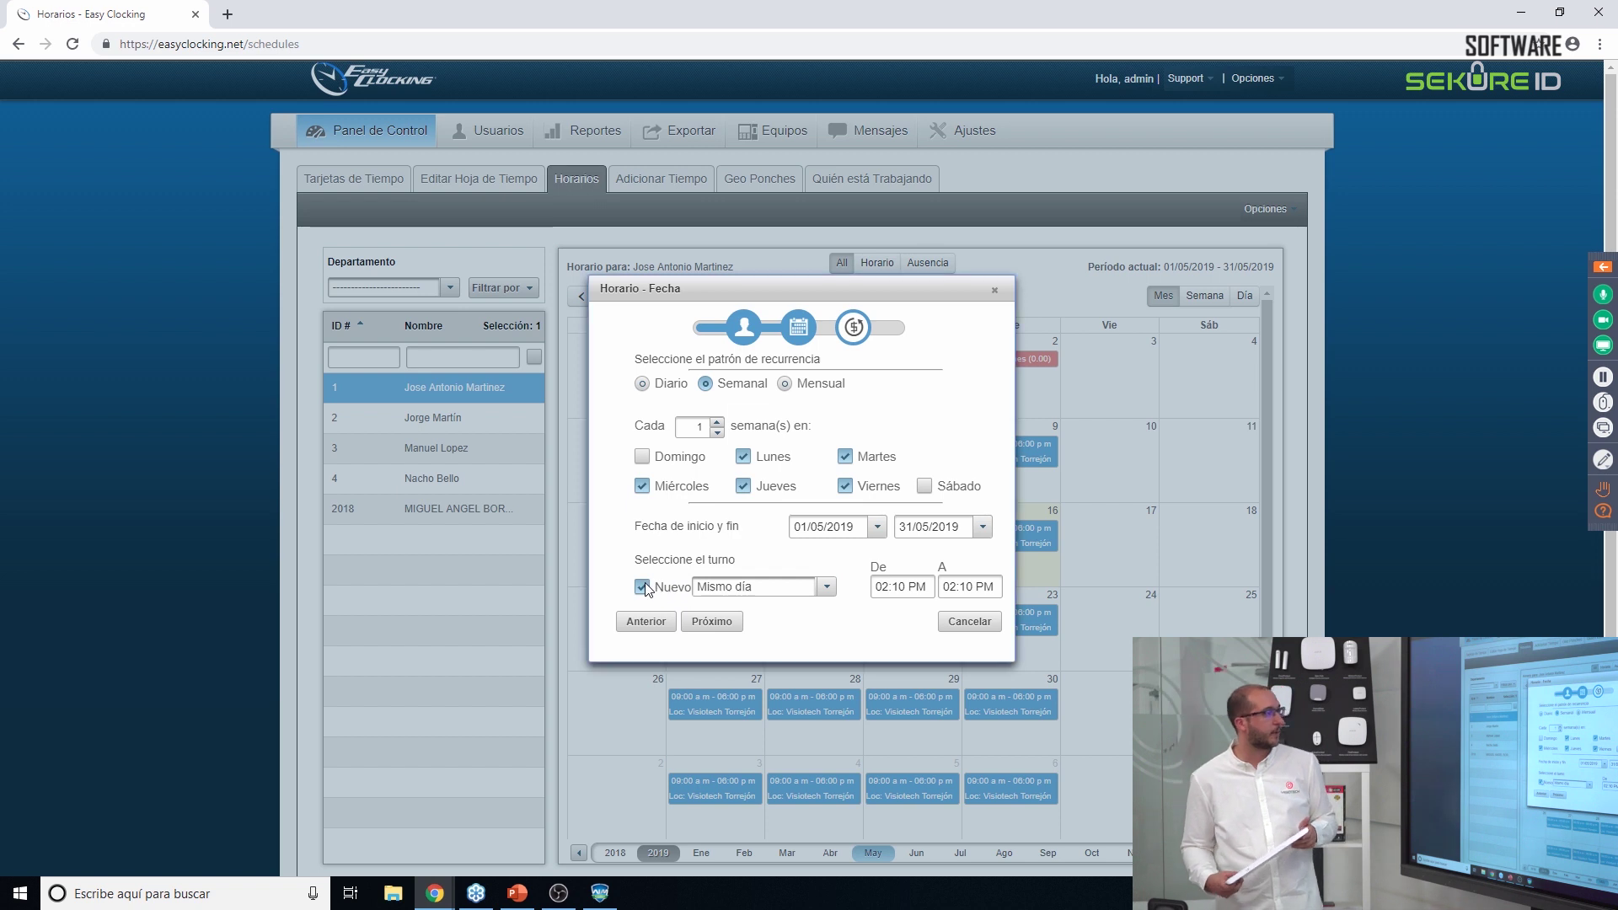
{"action": "left_click", "coordinate": [869, 334]}
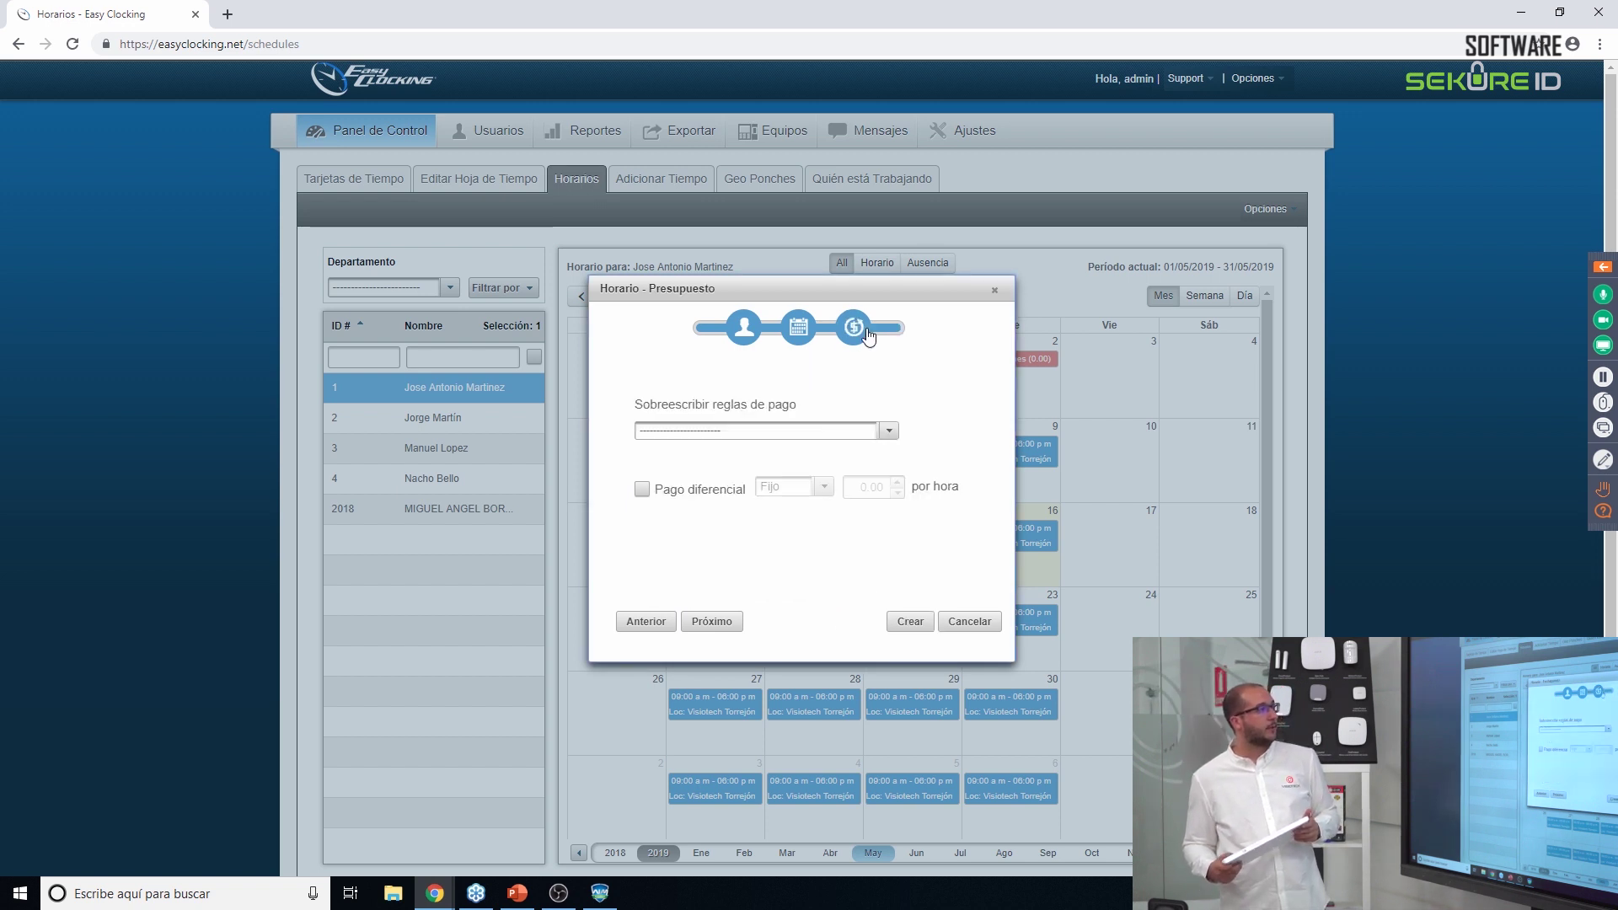
{"action": "left_click", "coordinate": [889, 431]}
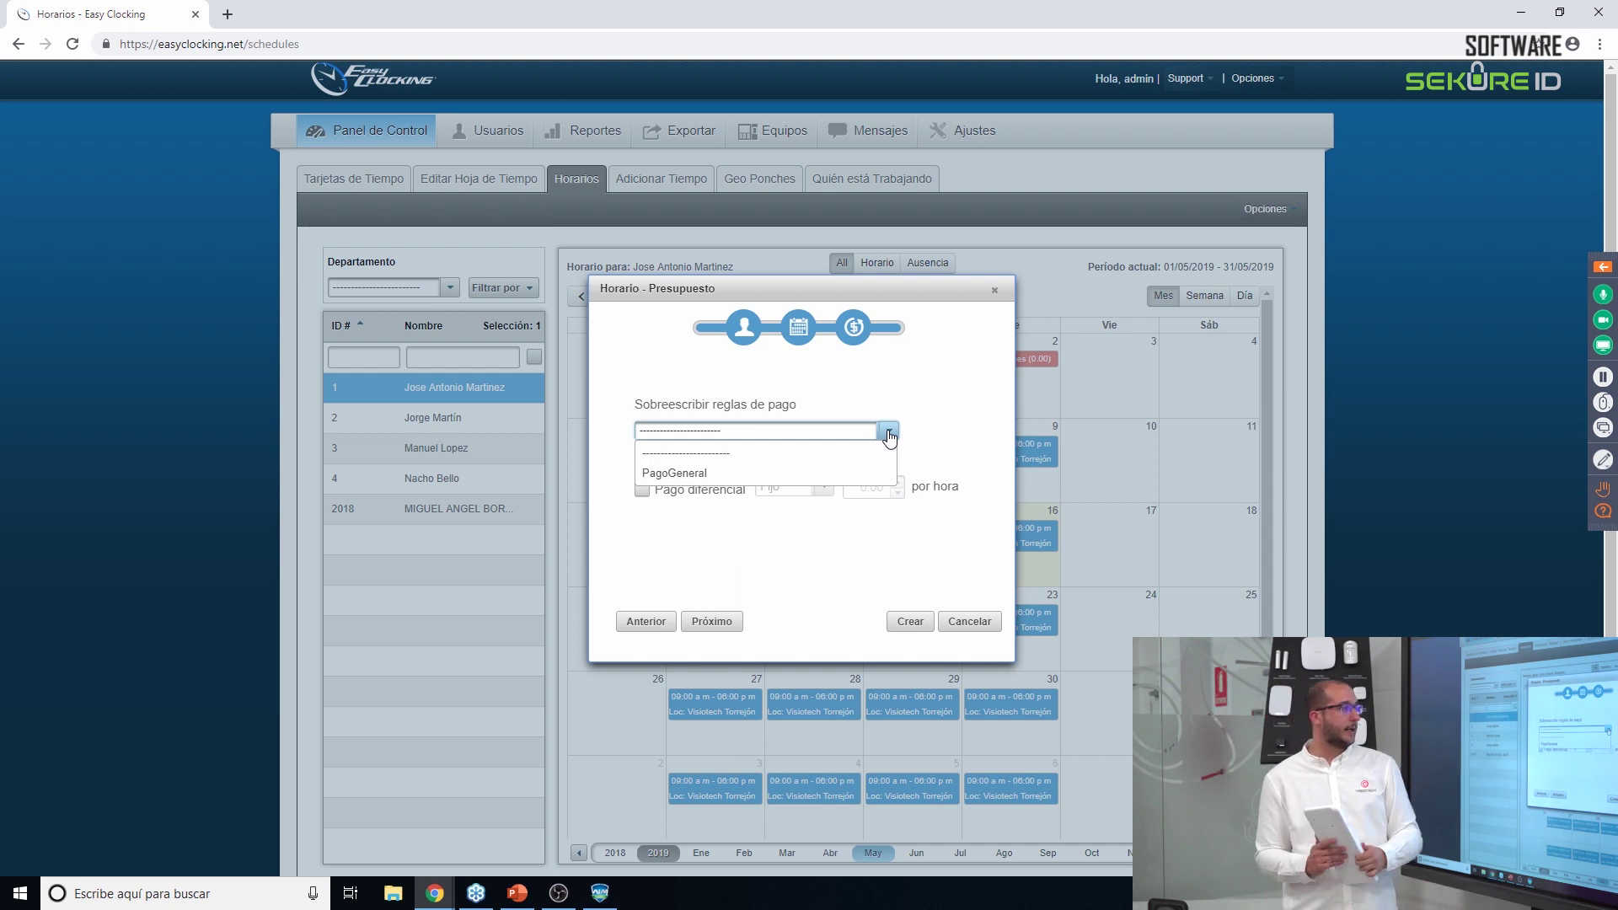
{"action": "left_click", "coordinate": [994, 294]}
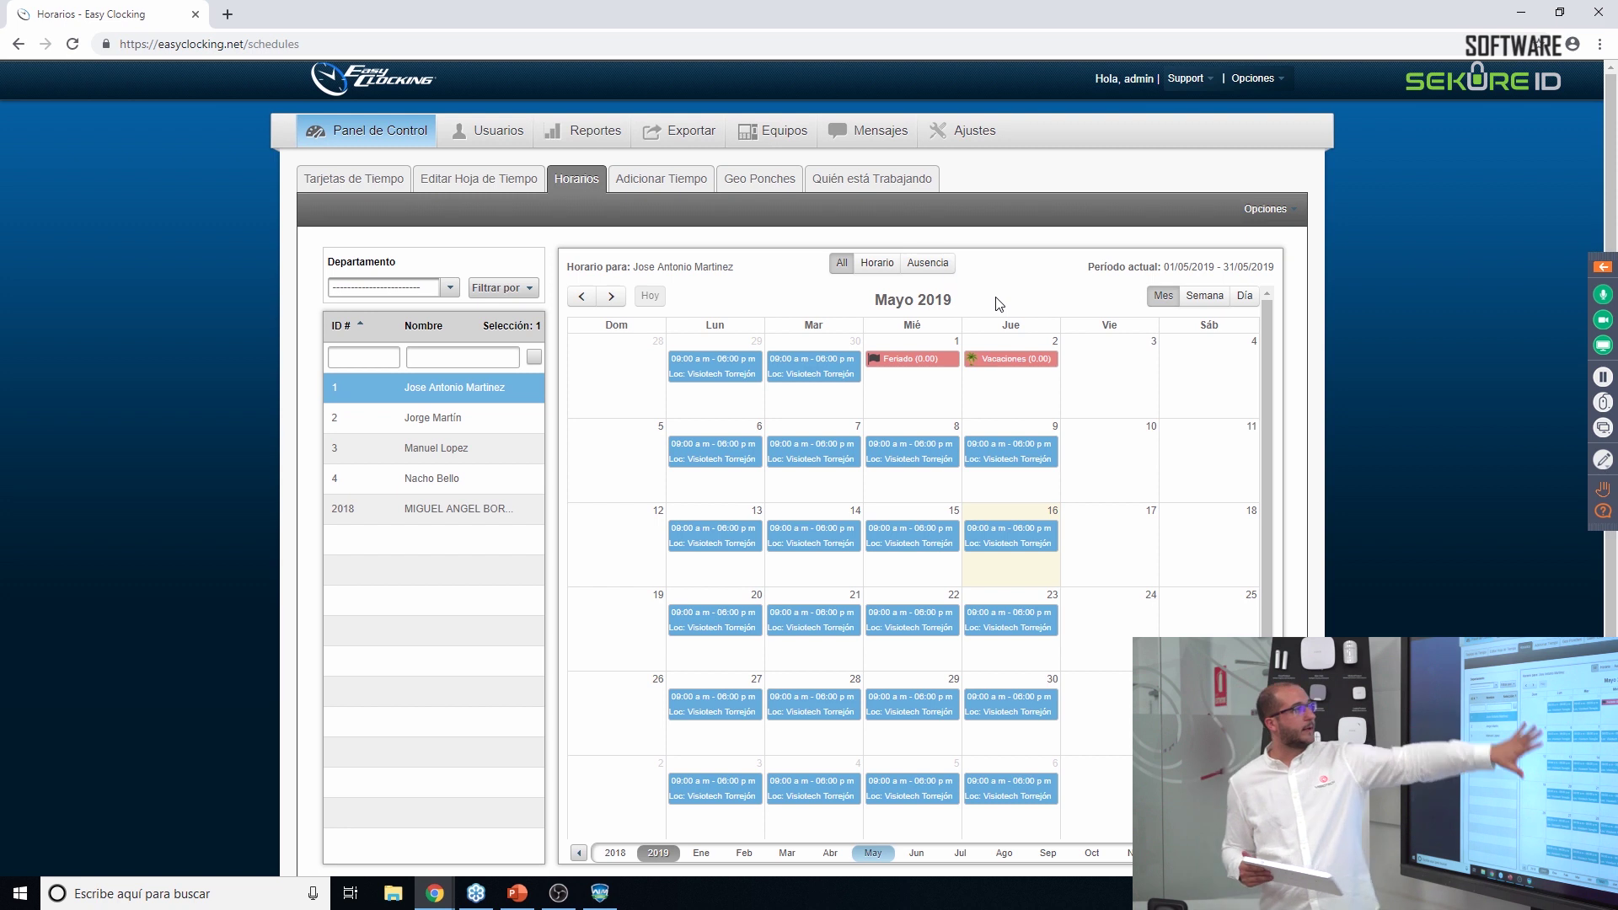
Review the employee's time card entries, including absences, fingerprint punches and punches edited by an administrator.
{"action": "left_click", "coordinate": [378, 177]}
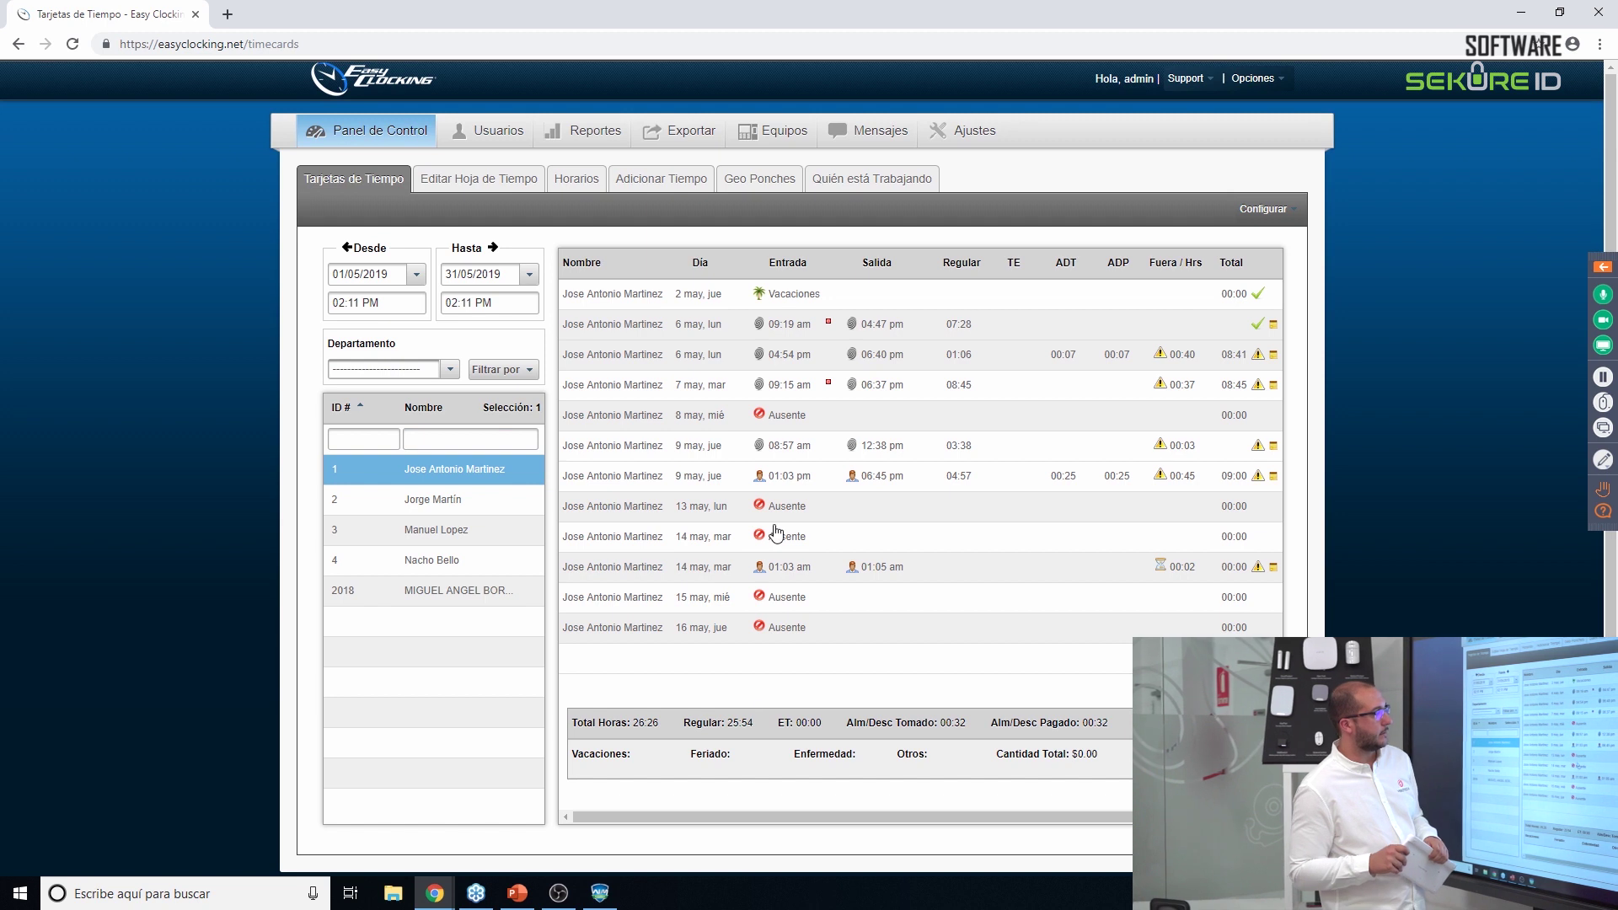
{"action": "left_click", "coordinate": [763, 421]}
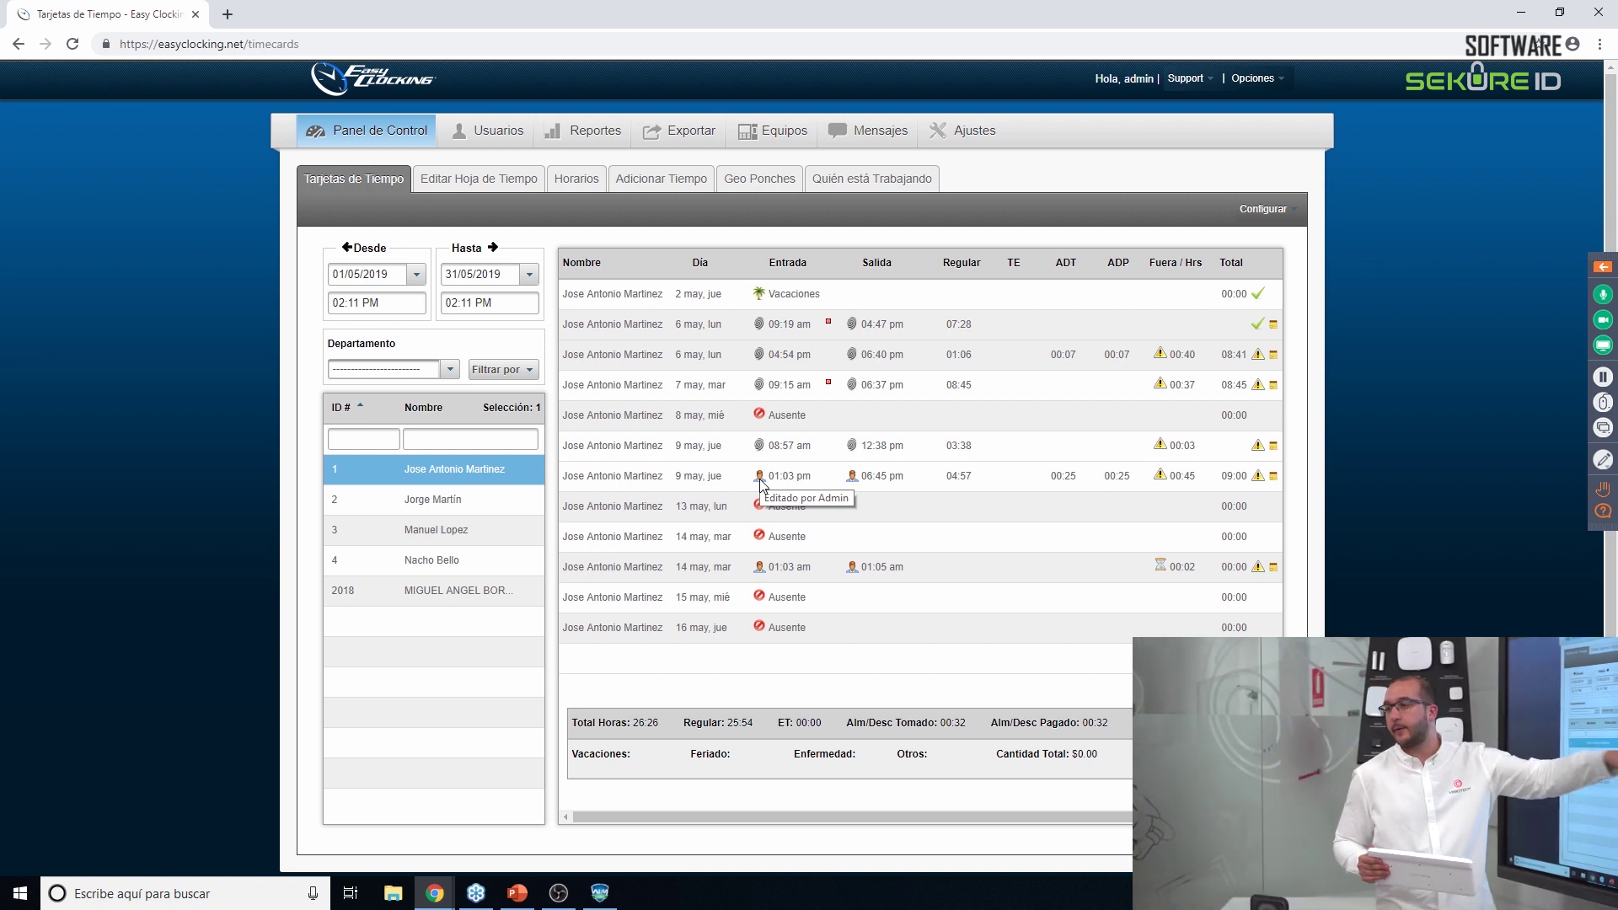
{"action": "double_click", "coordinate": [877, 385]}
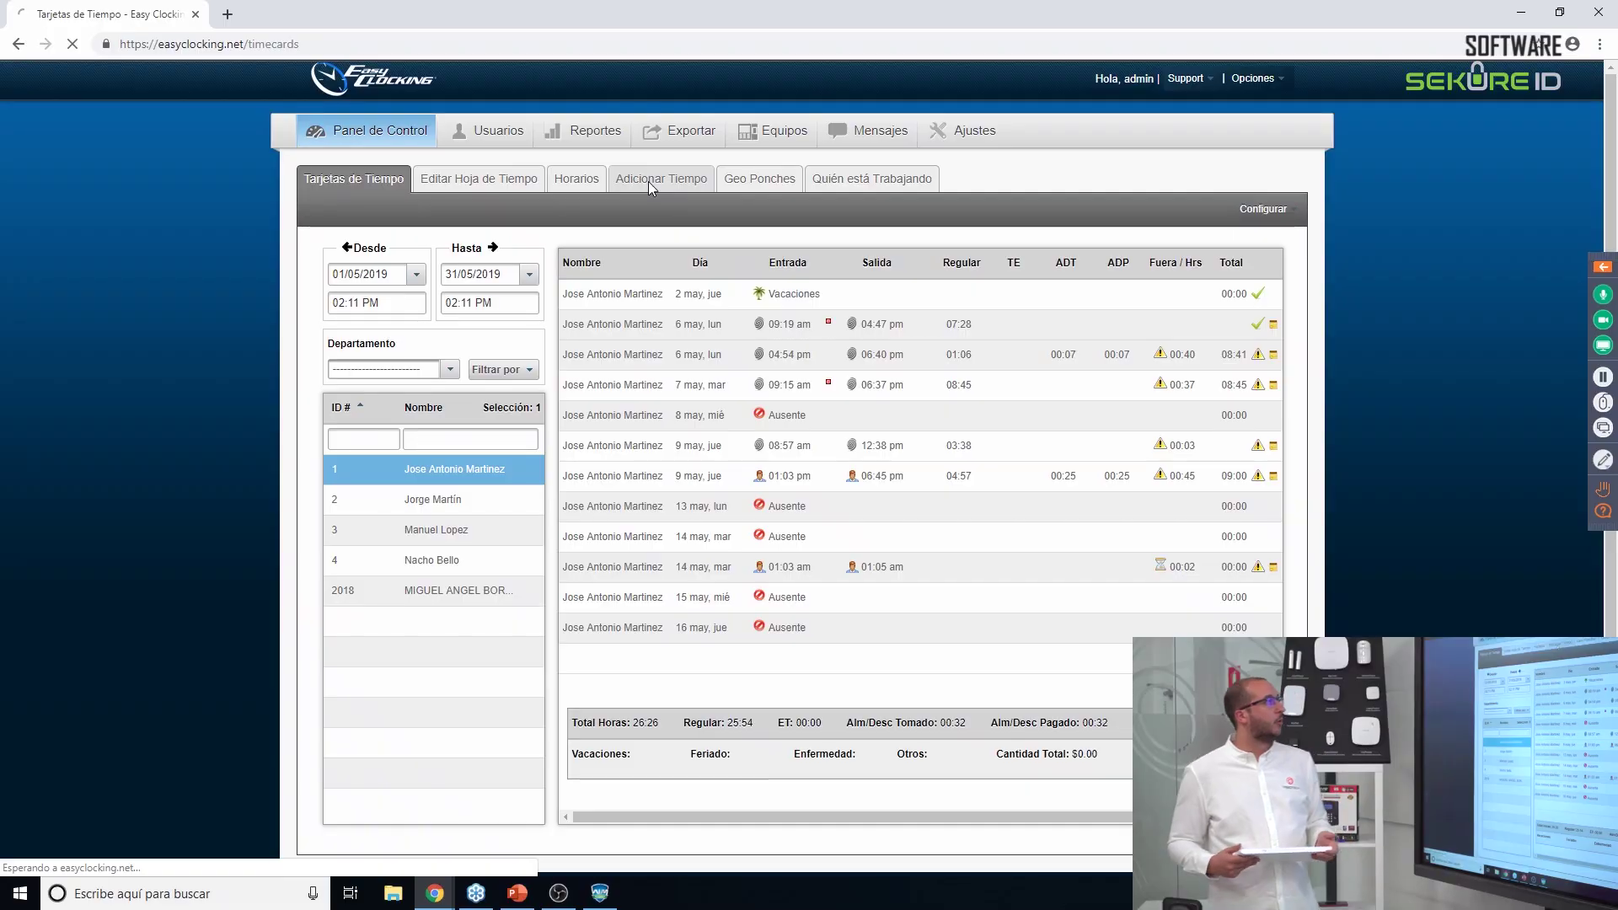
View the first listed employee's geolocated punches on the map and expand the list of their details.
{"action": "left_click", "coordinate": [649, 180]}
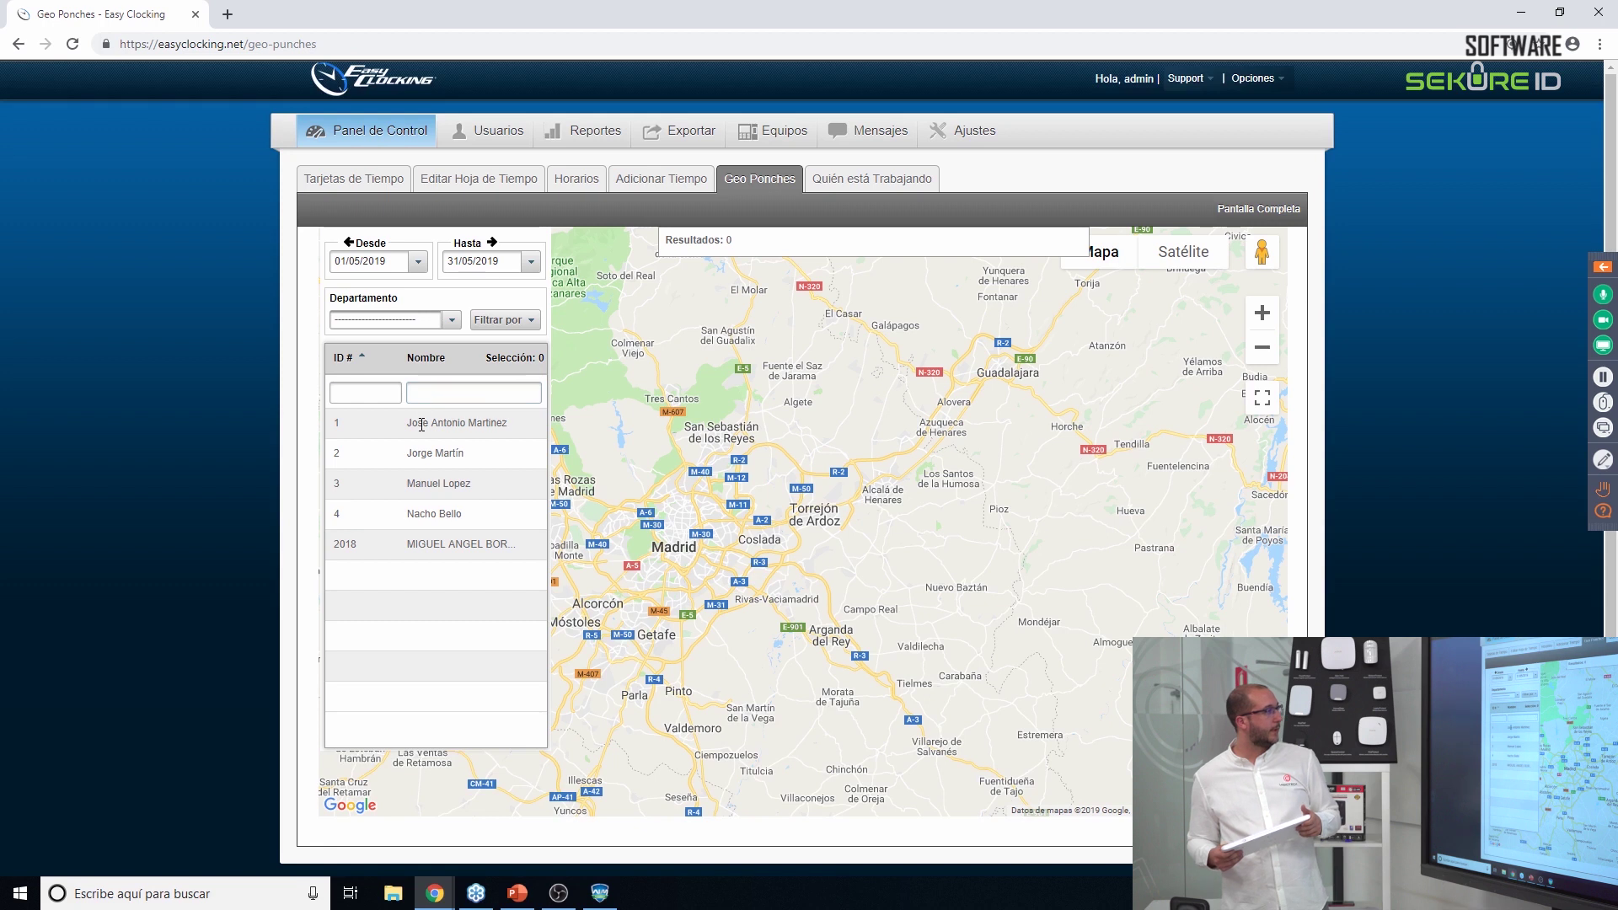
{"action": "left_click", "coordinate": [422, 425]}
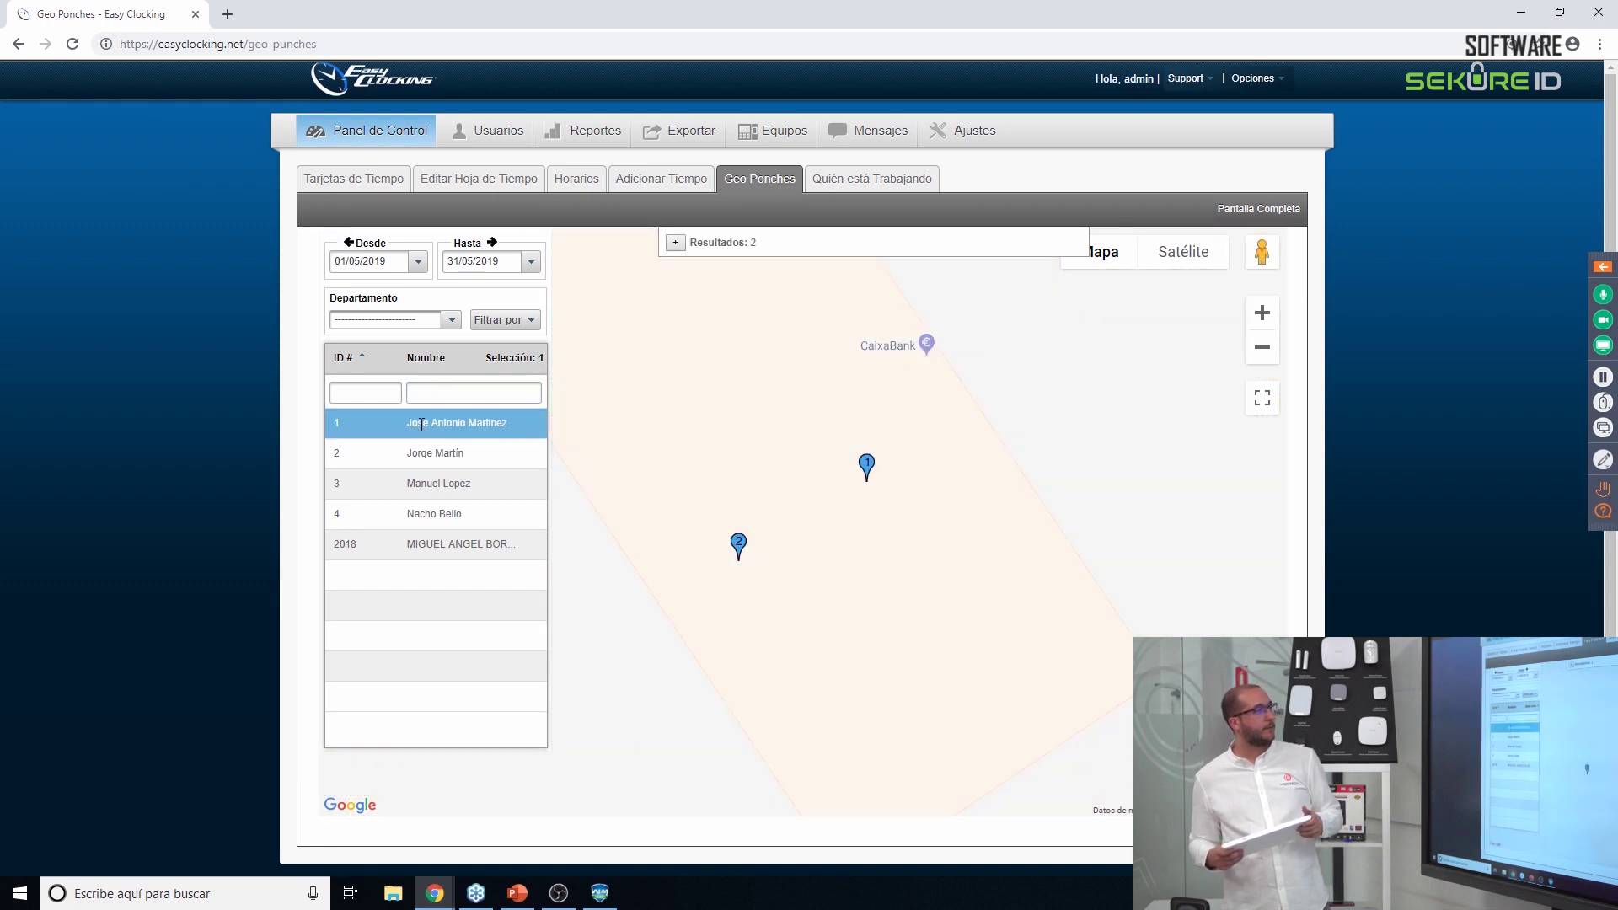
{"action": "left_click", "coordinate": [676, 244]}
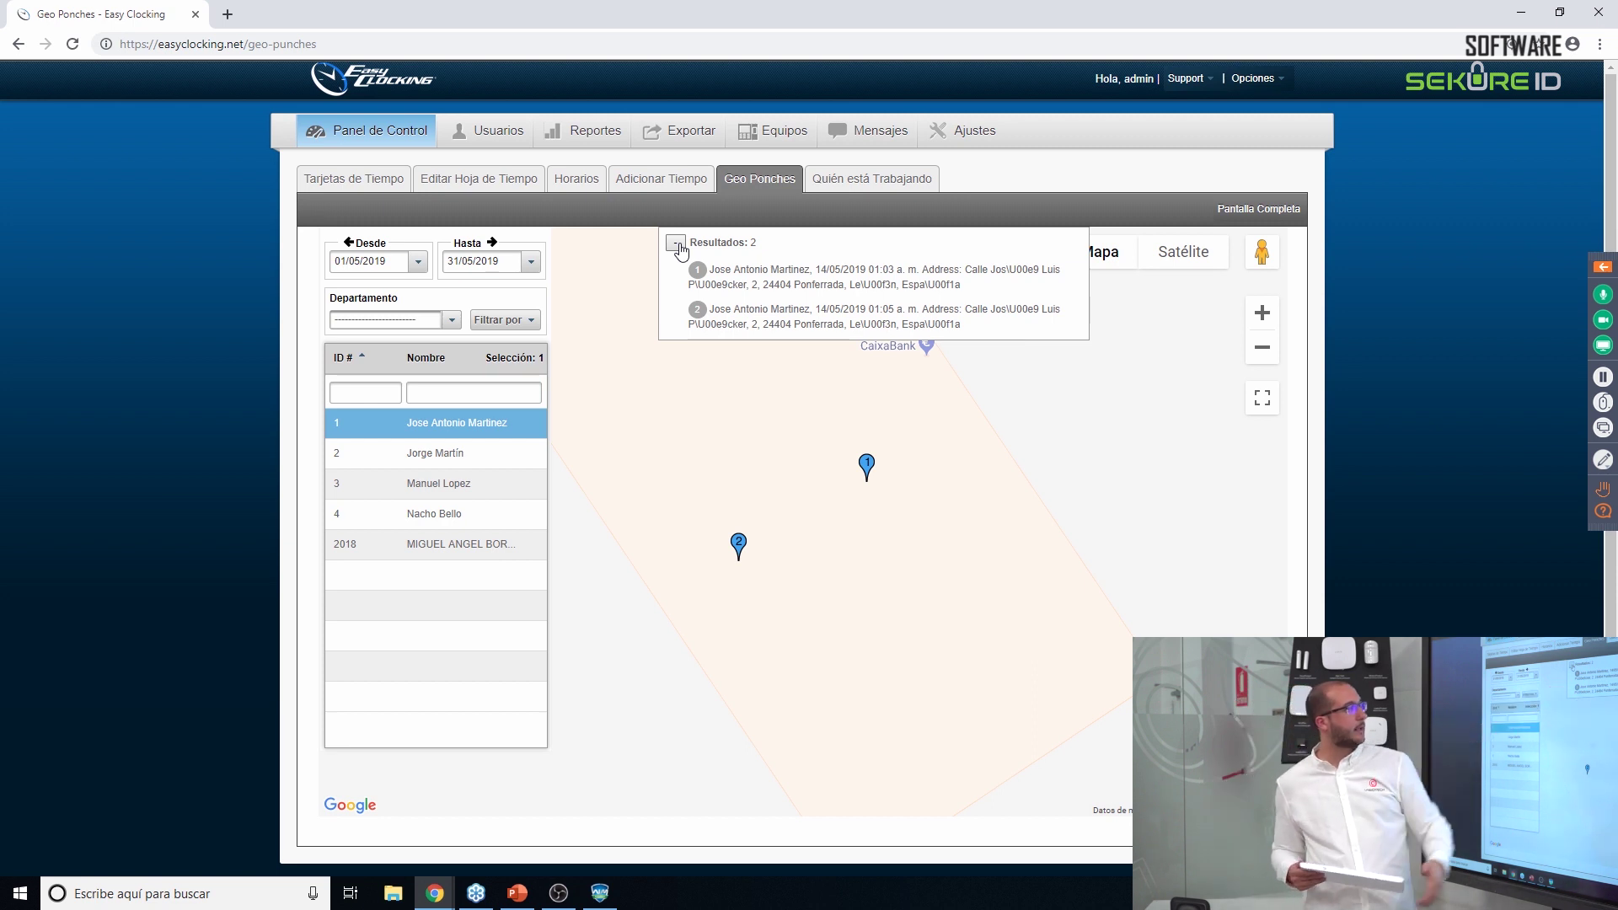
View the list of who is working and examine its filter and export options.
{"action": "left_click", "coordinate": [512, 447]}
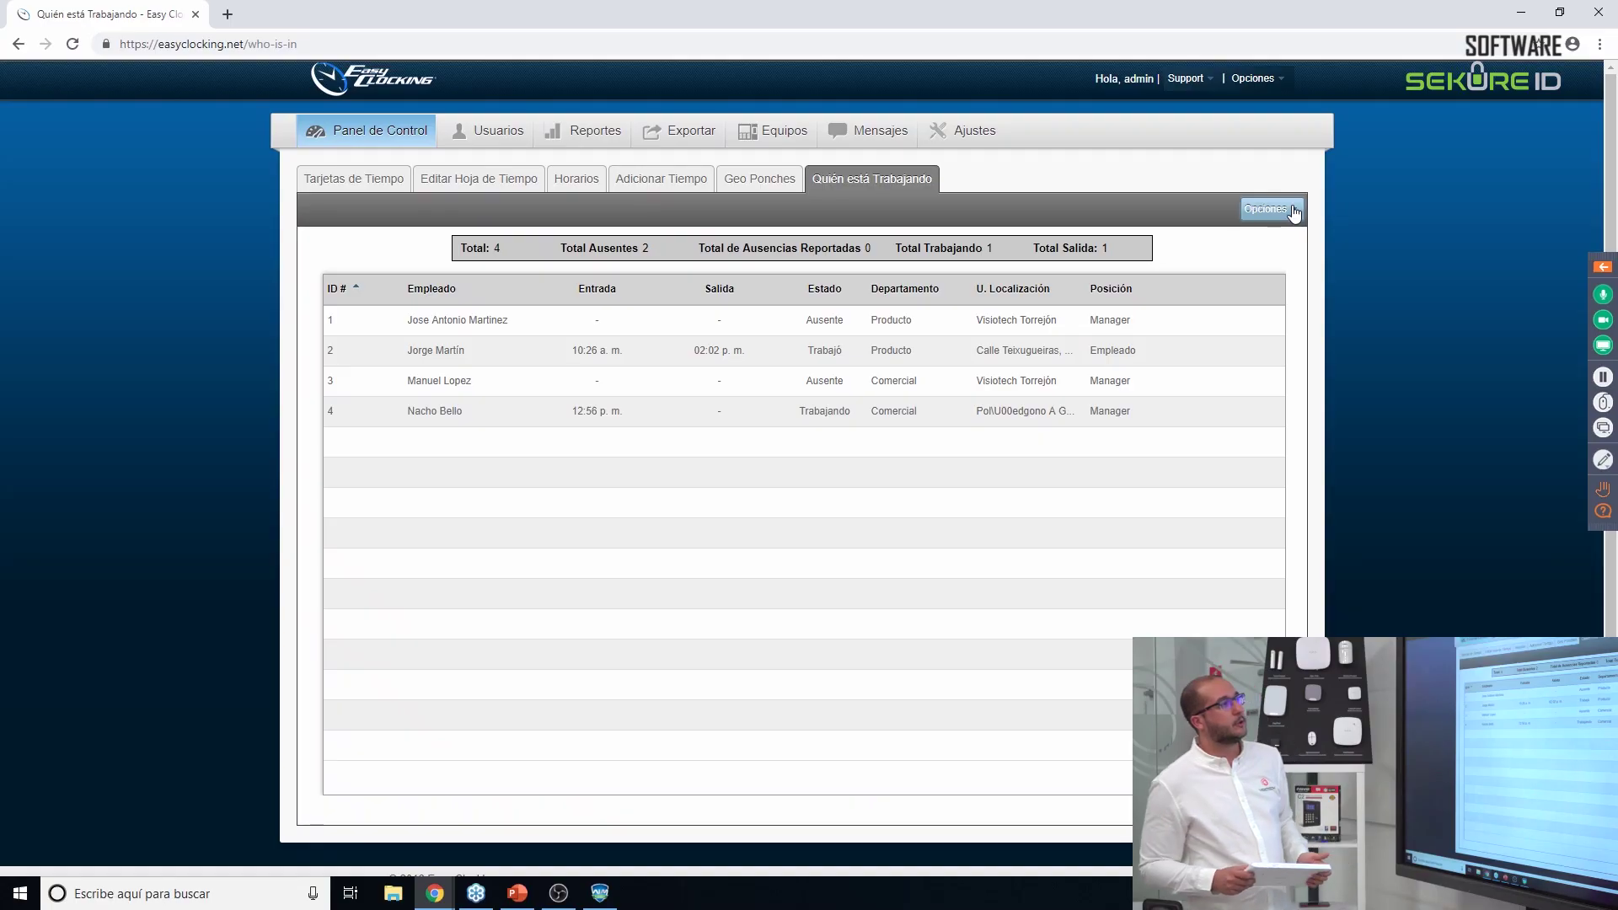
{"action": "left_click", "coordinate": [1295, 210]}
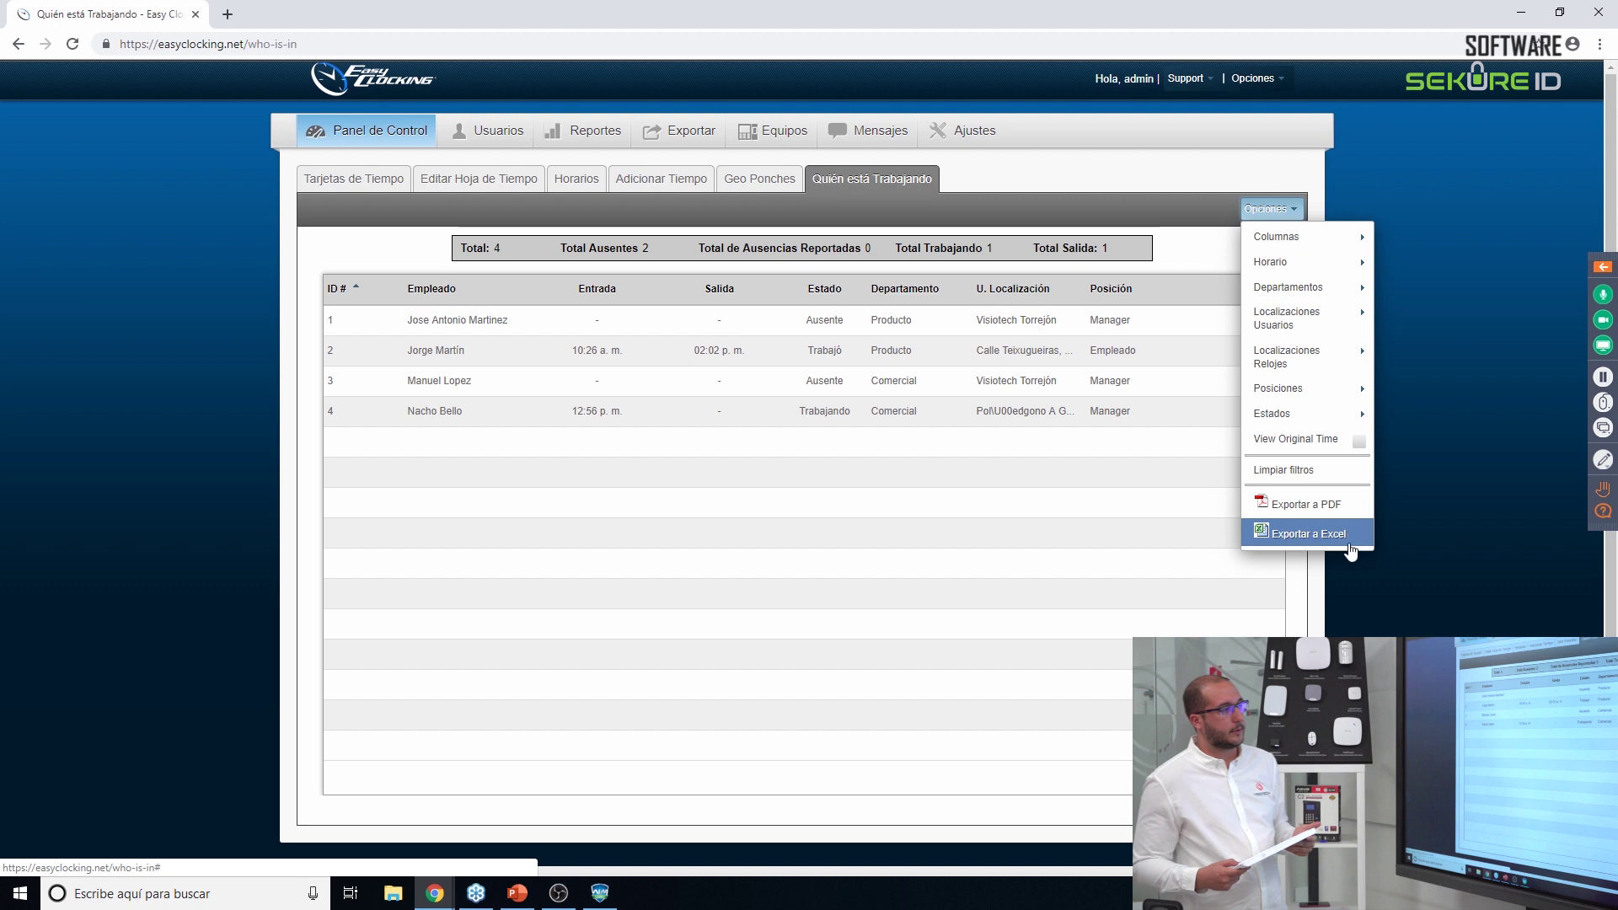
{"action": "left_click", "coordinate": [1336, 502]}
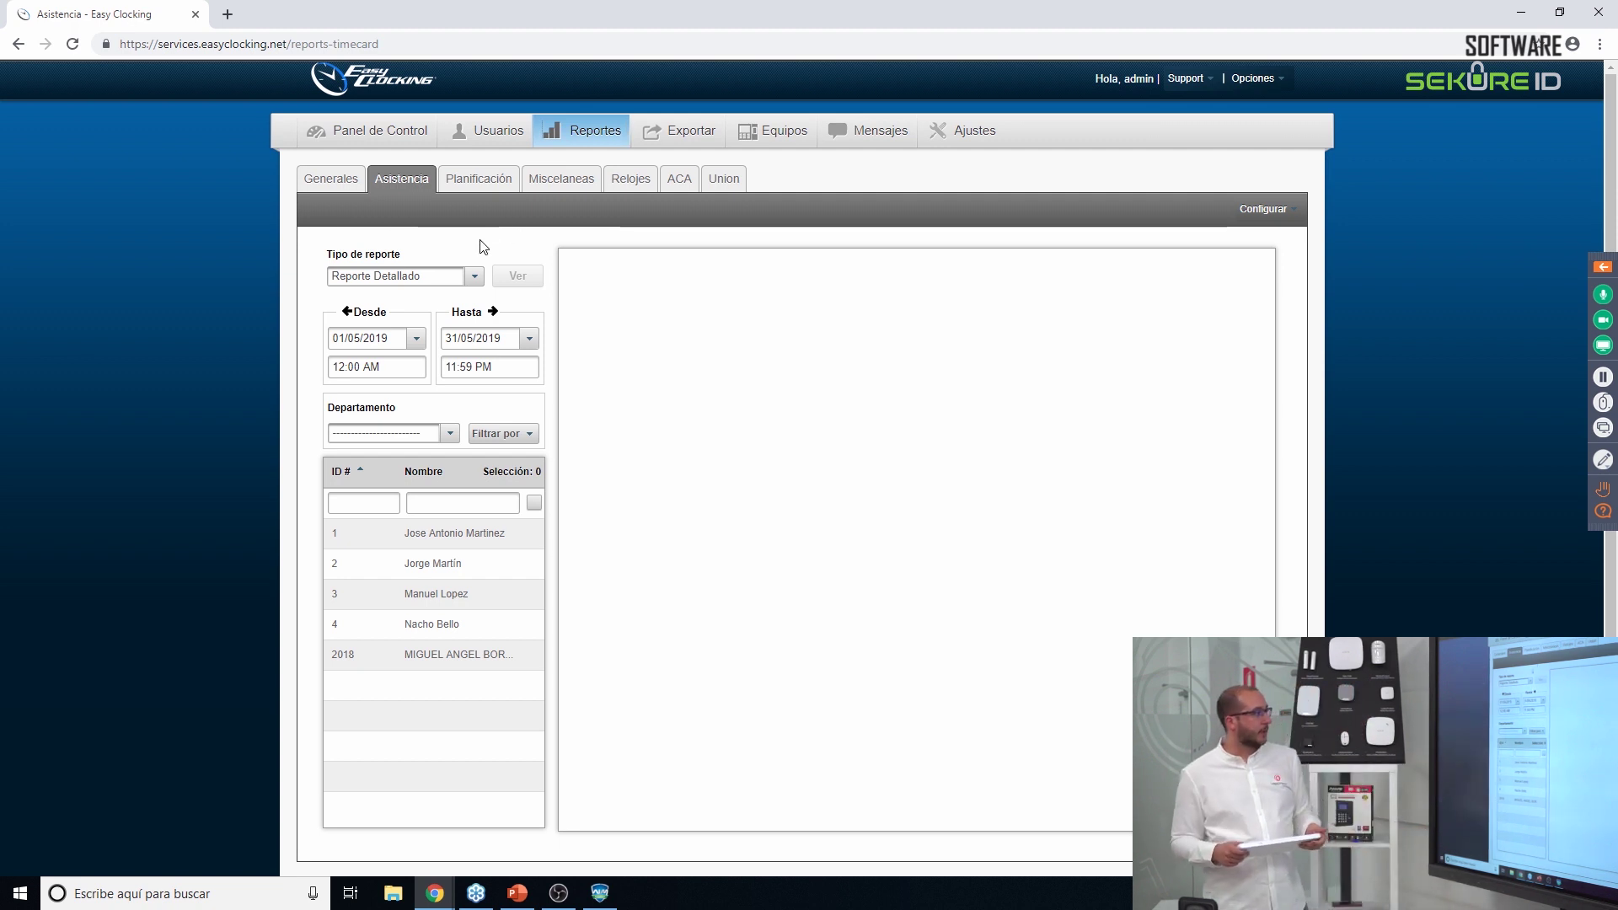
Generate the Reporte Detallado attendance report for the first listed employee from 01/05/2019 to 31/05/2019, allowing Flash to run.
{"action": "left_click", "coordinate": [418, 532]}
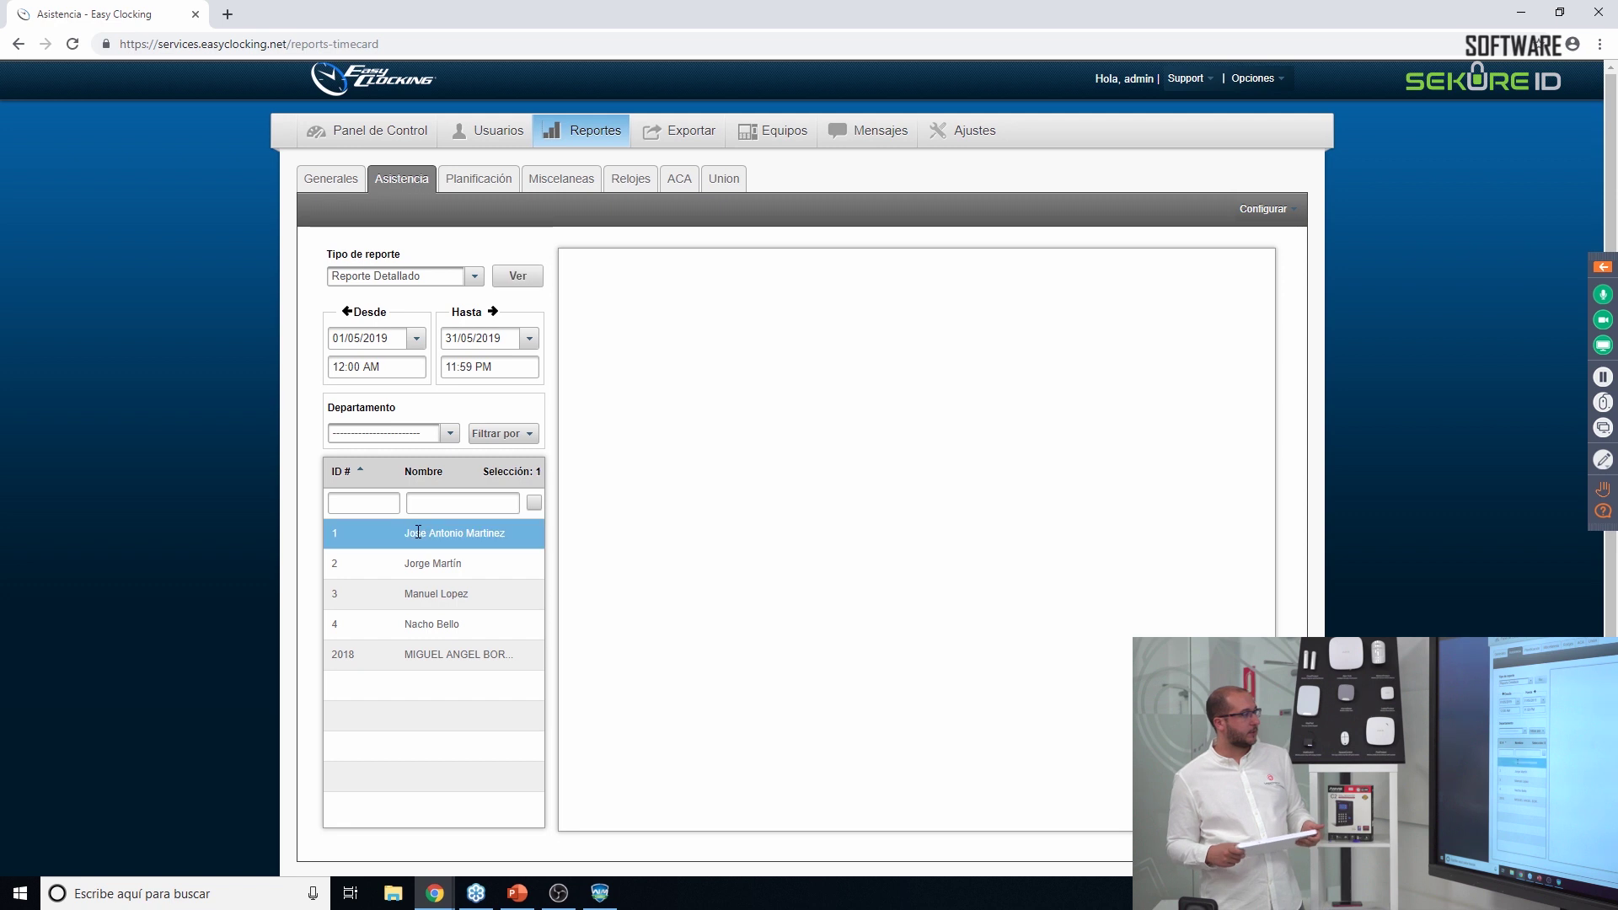
{"action": "left_click", "coordinate": [518, 276]}
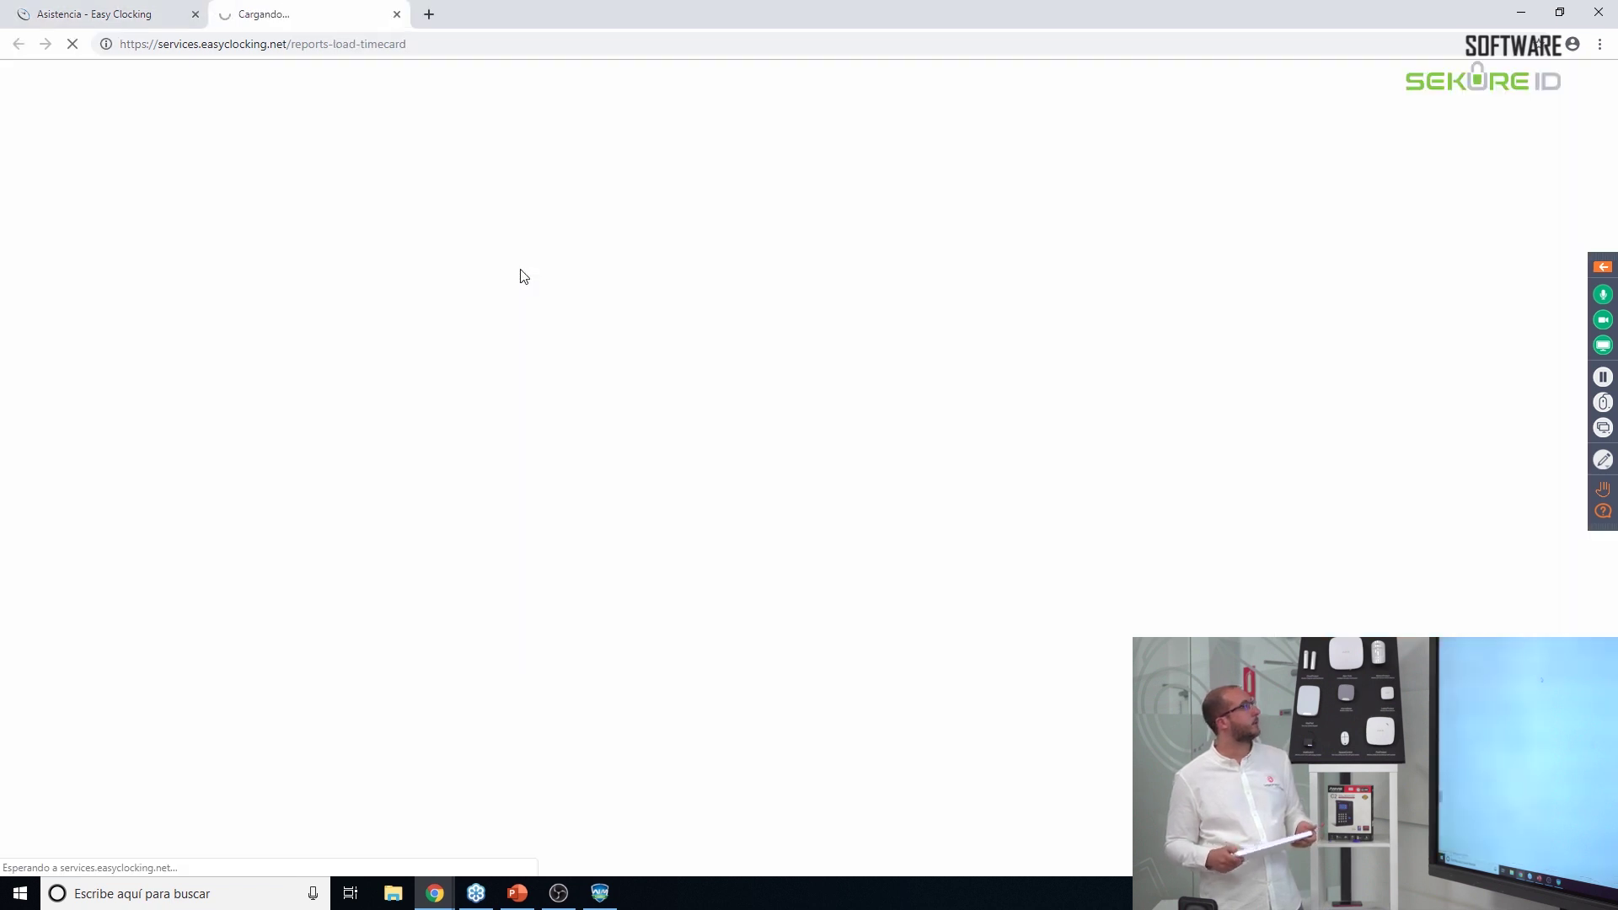
{"action": "left_click", "coordinate": [91, 98]}
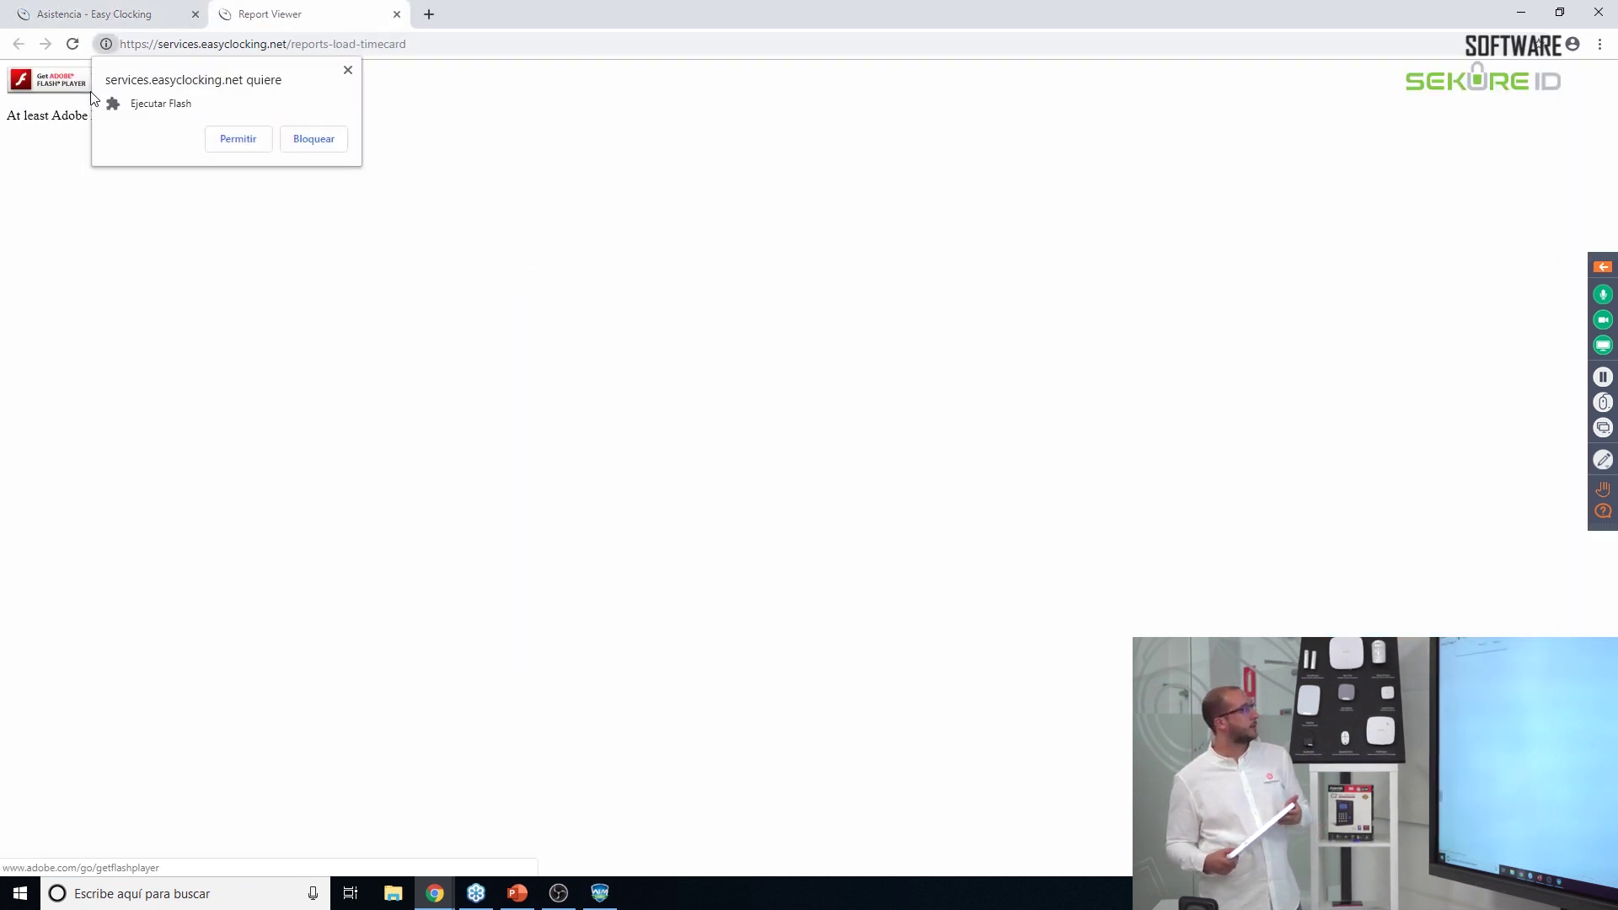
{"action": "left_click", "coordinate": [226, 136]}
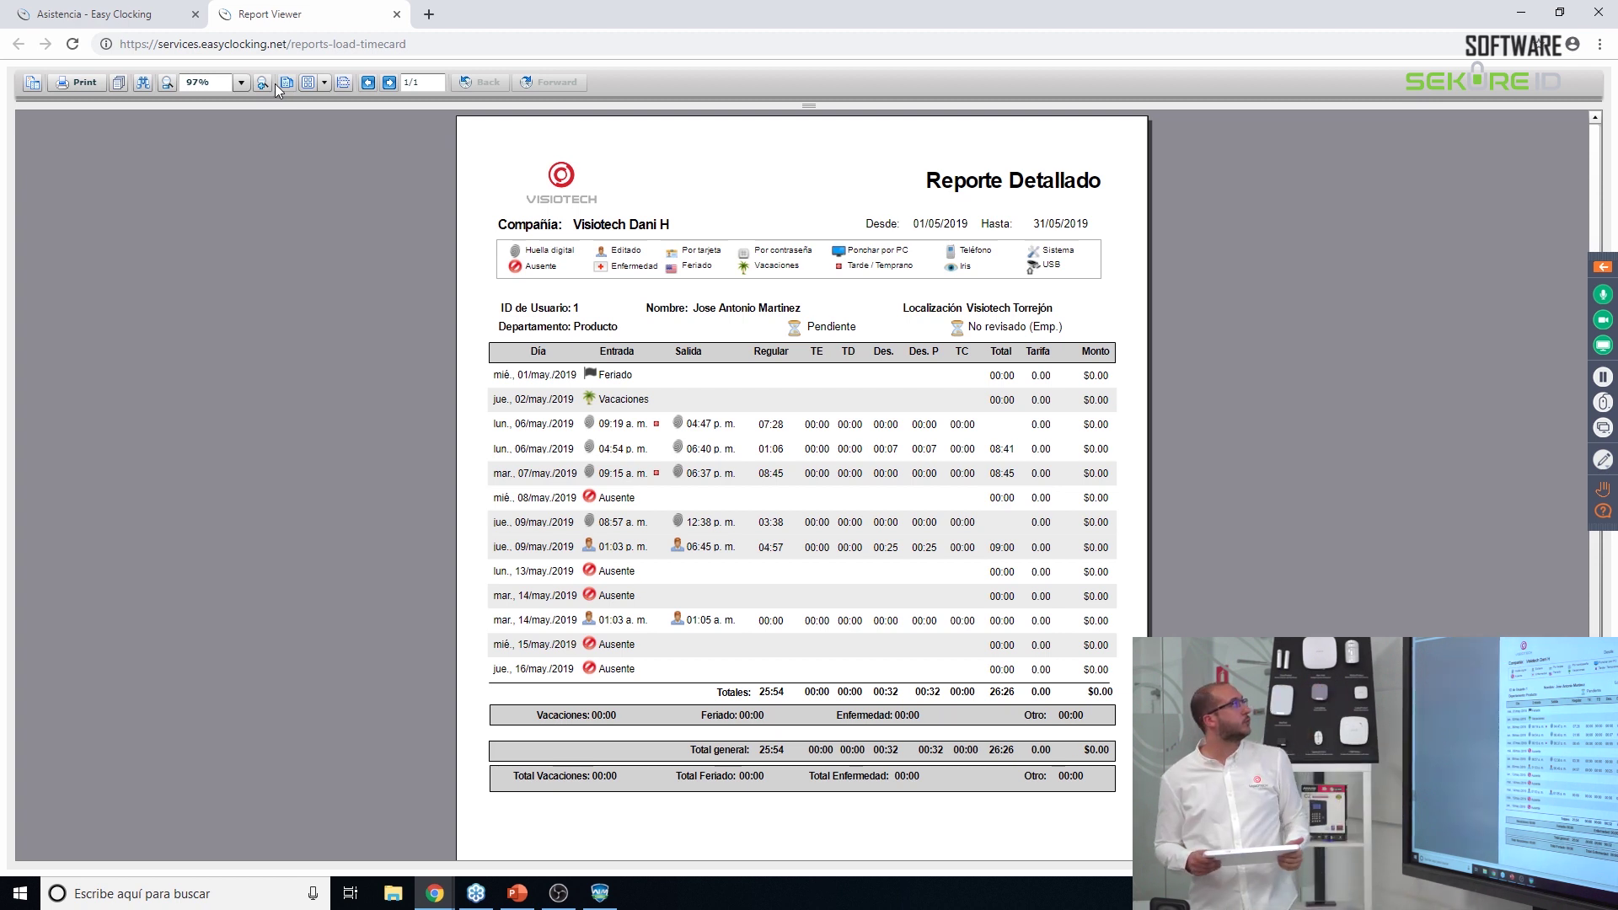
Return to the attendance reports, choose the Personalizado report type and open its template configuration.
{"action": "key", "text": "ctrl+shift+Tab"}
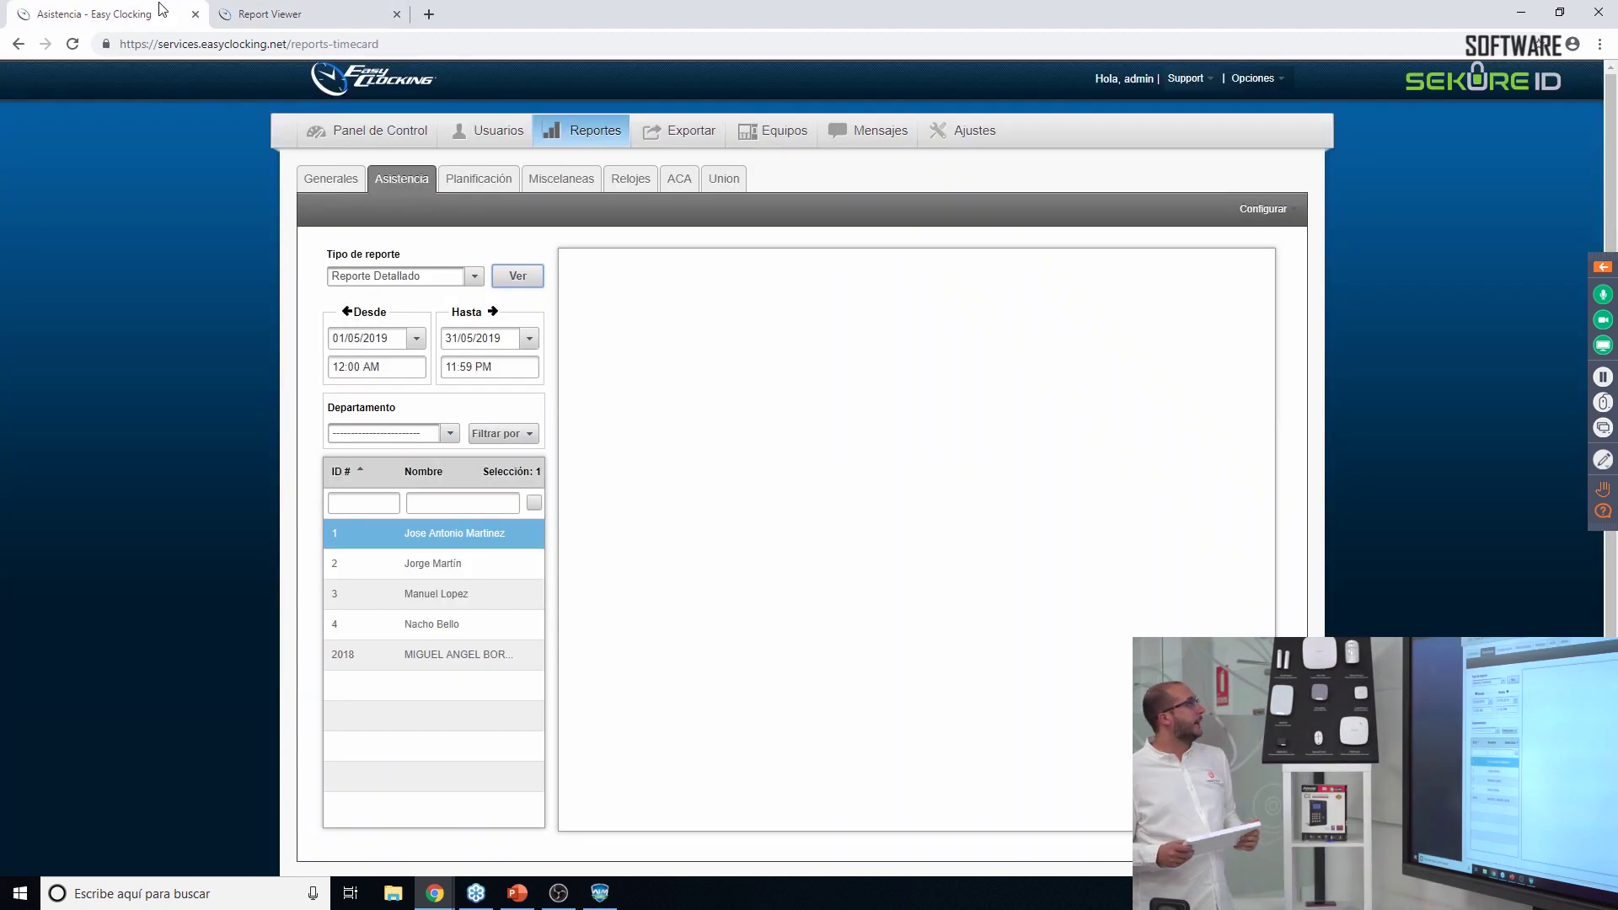
{"action": "left_click", "coordinate": [476, 276]}
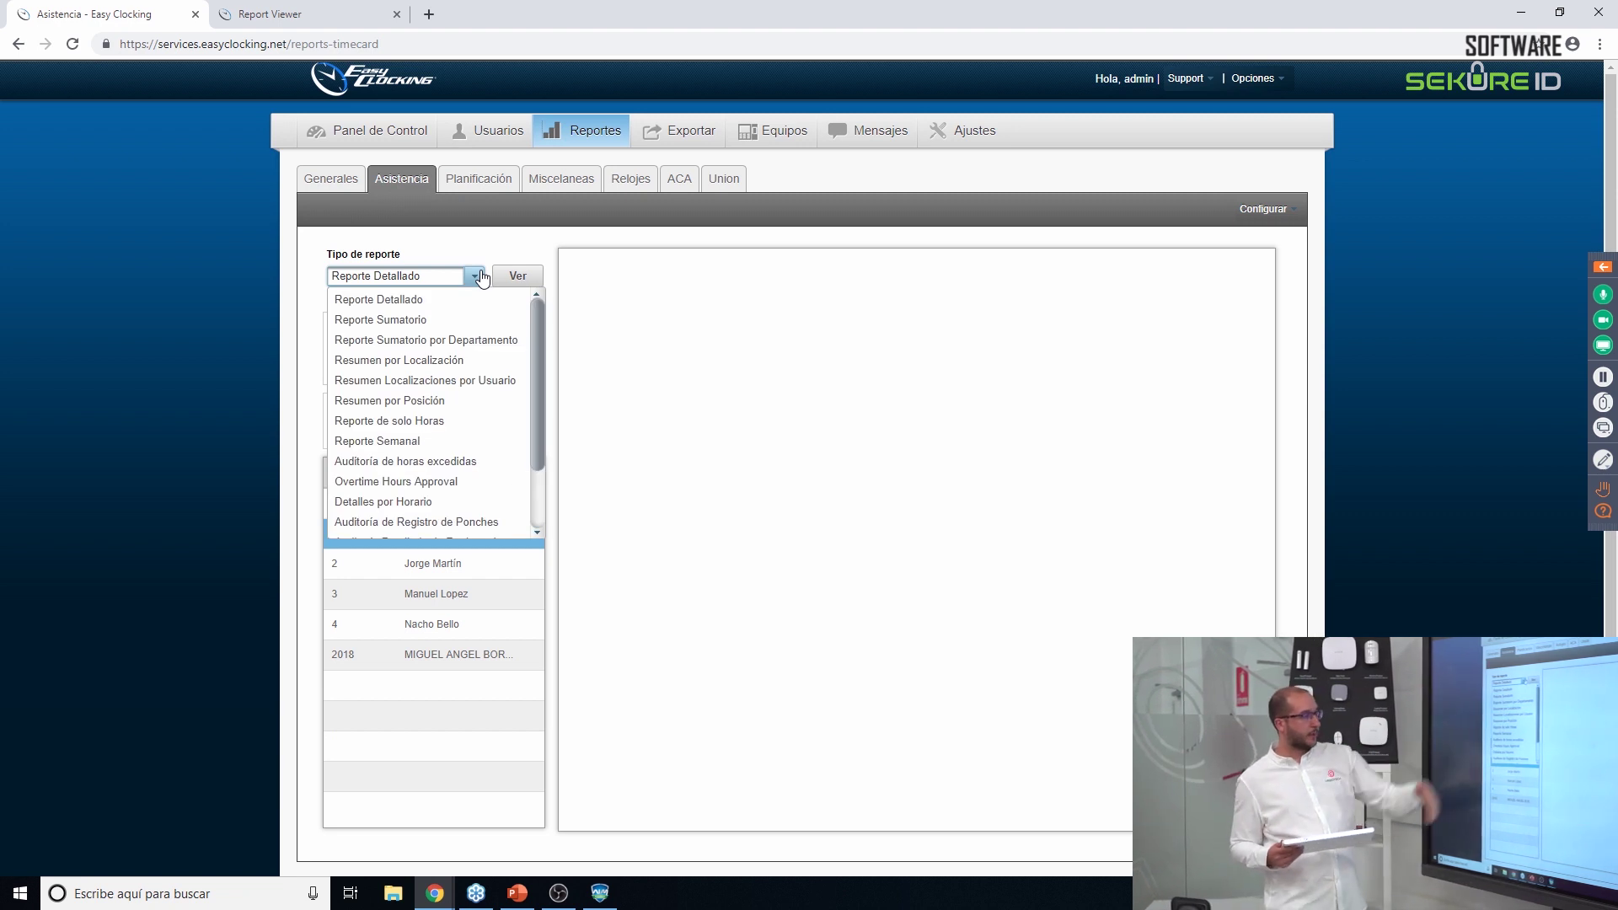
{"action": "scroll", "coordinate": [427, 472], "scroll_direction": "down", "scroll_amount": 3}
{"action": "left_click", "coordinate": [427, 523]}
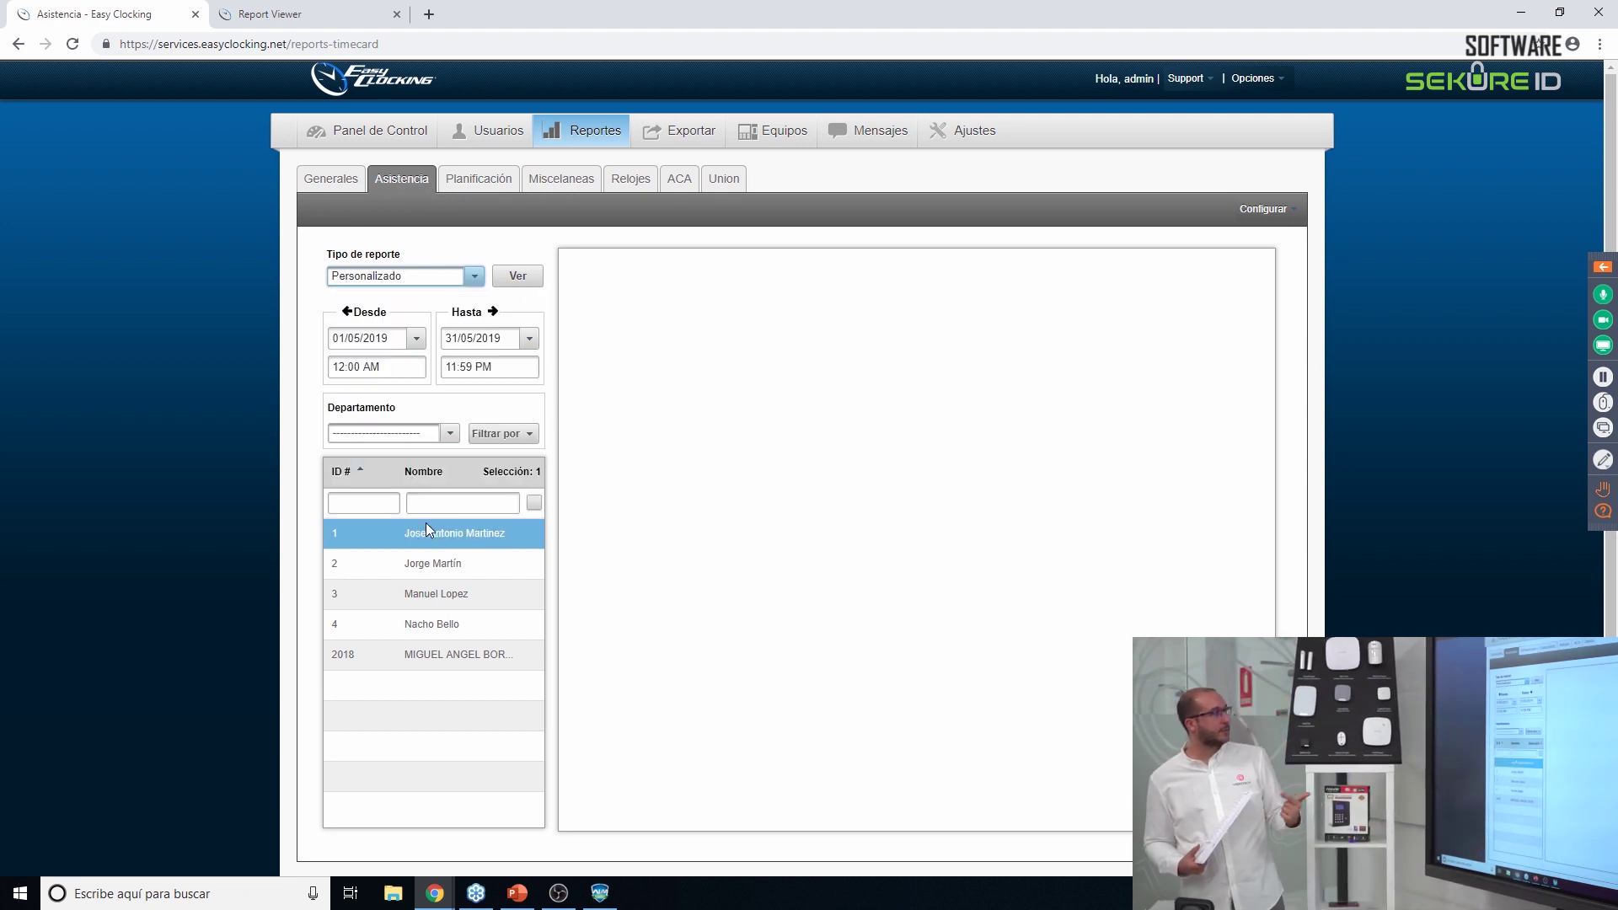
{"action": "left_click", "coordinate": [517, 277]}
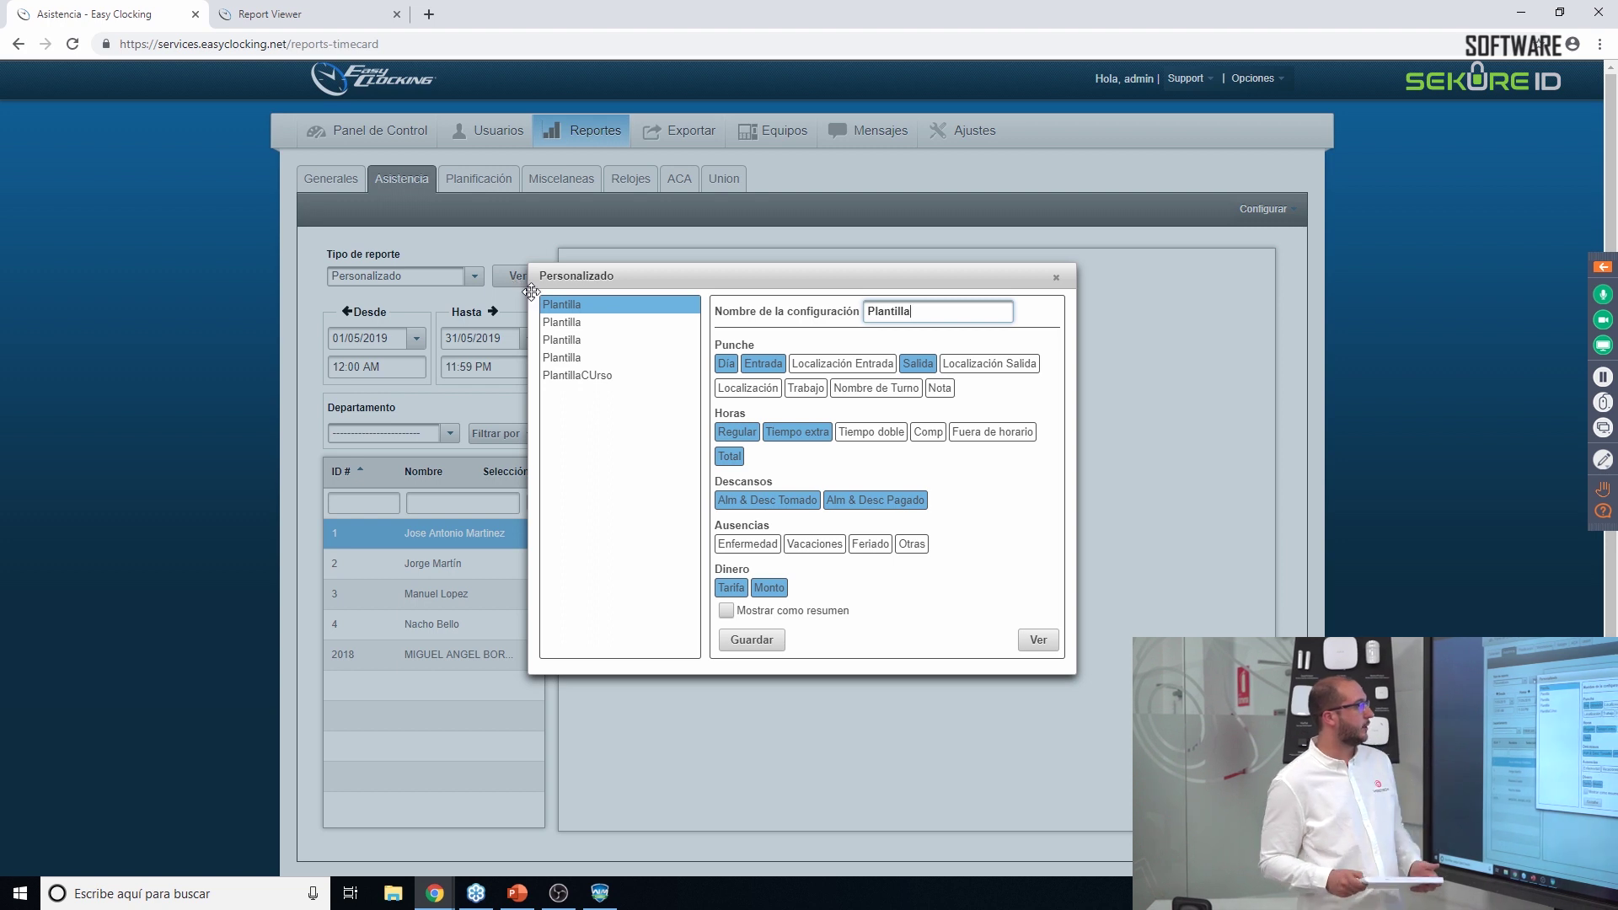
Load the PlantillaCUrso template, include Localización, exclude Nombre de Turno, and generate the custom report.
{"action": "left_click", "coordinate": [584, 376]}
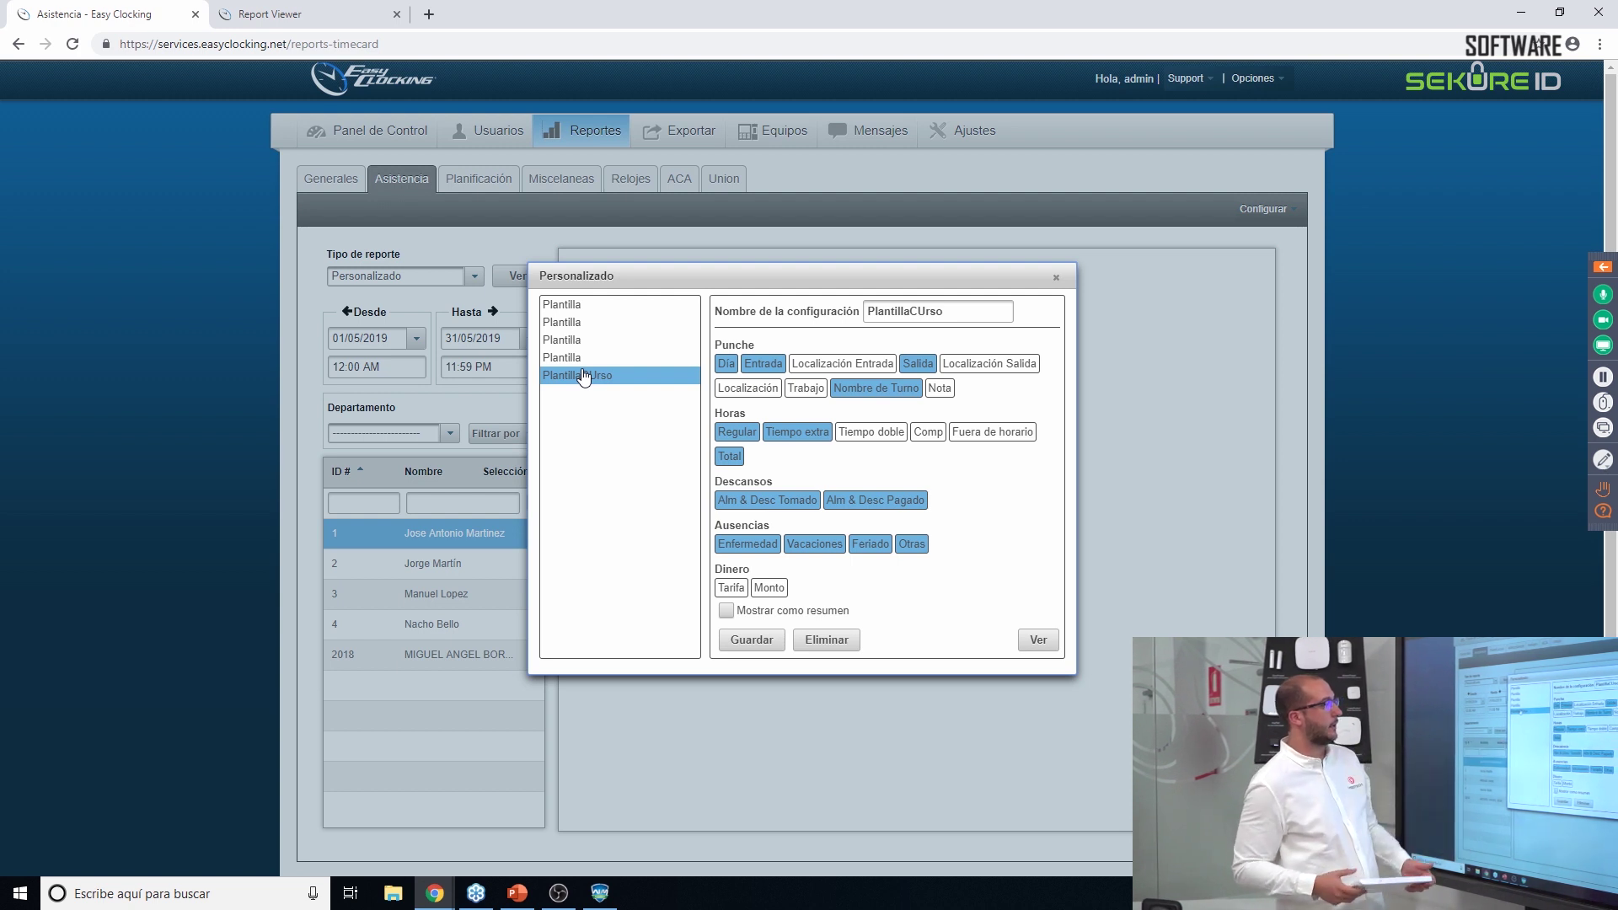
{"action": "left_click", "coordinate": [748, 388]}
{"action": "left_click", "coordinate": [848, 391]}
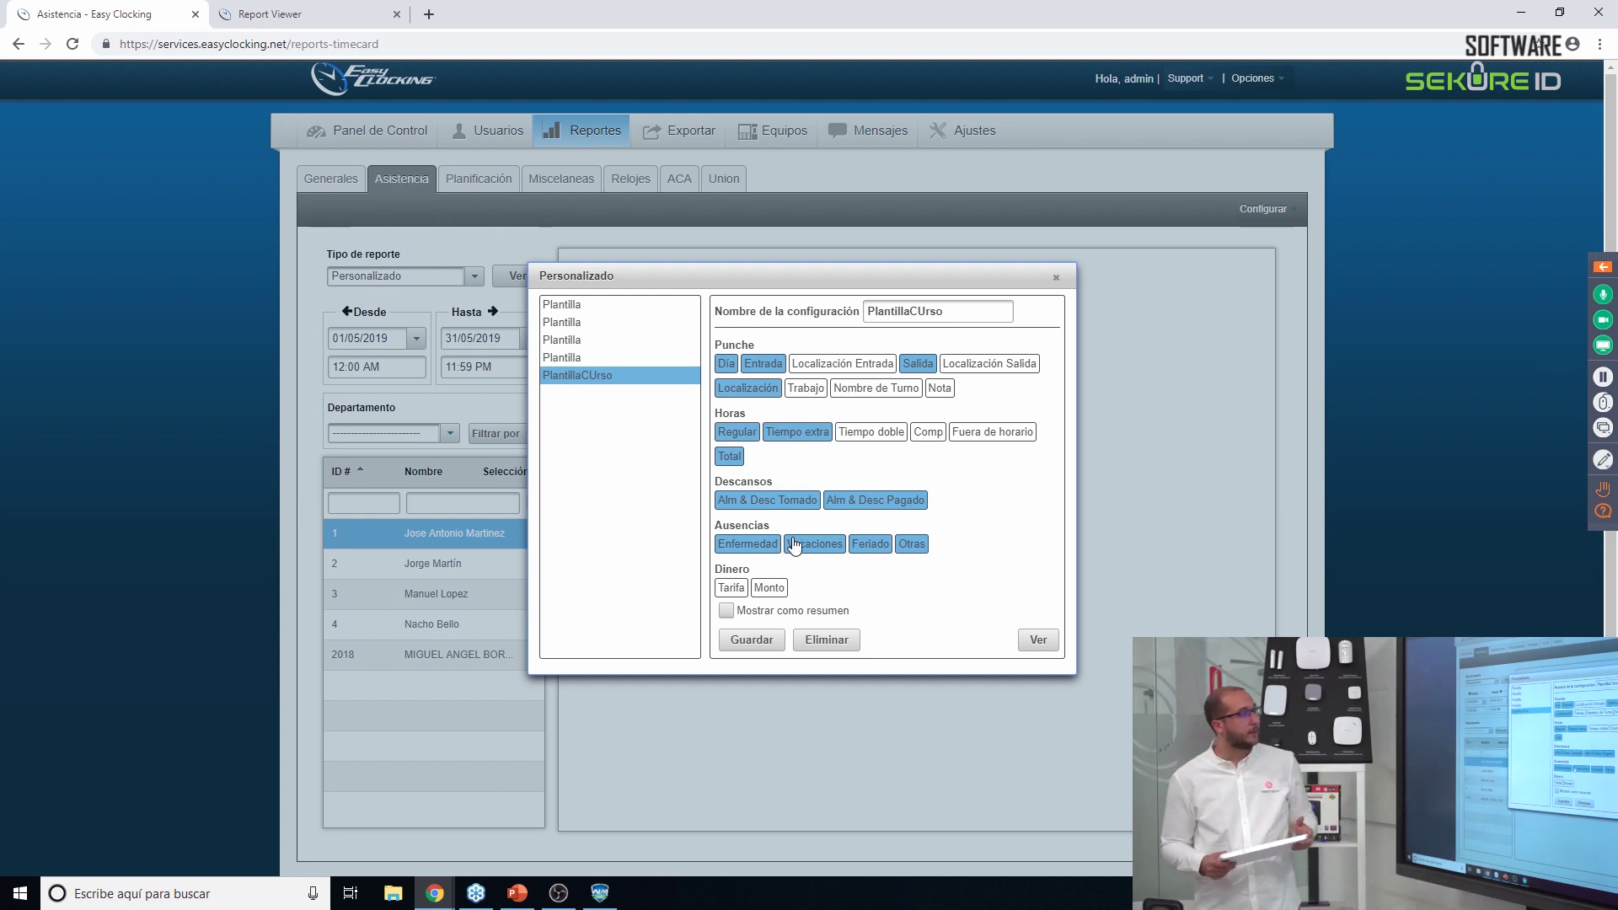
{"action": "left_click", "coordinate": [1028, 638]}
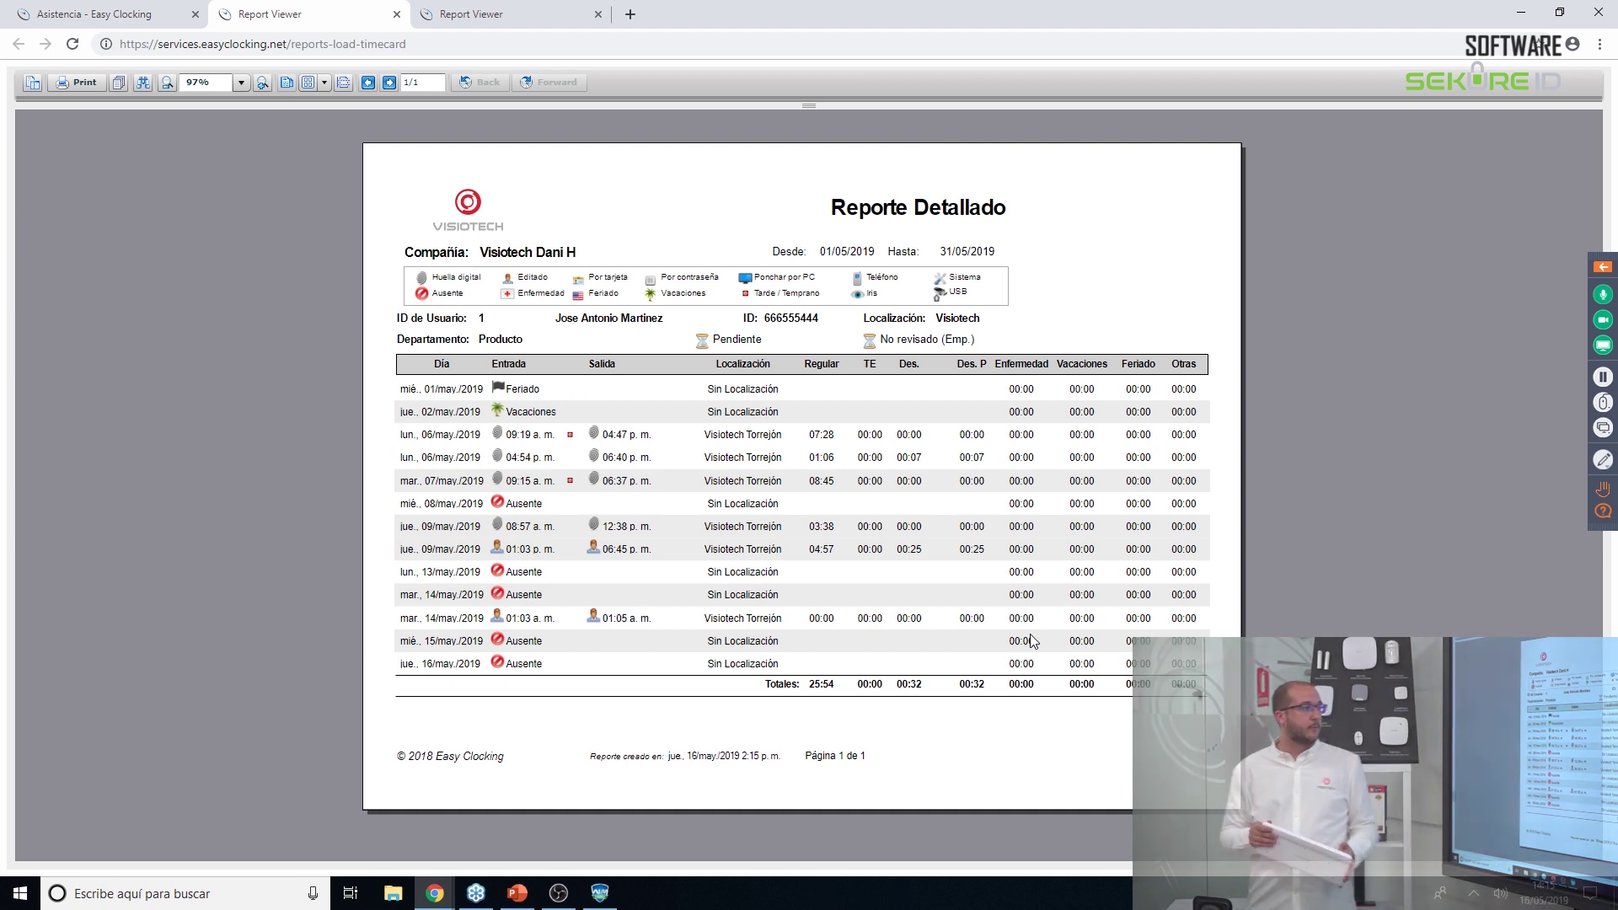
Return to the attendance reports and examine the report configuration options, including the export and e-mail formats.
{"action": "left_click", "coordinate": [85, 15]}
{"action": "left_click", "coordinate": [1273, 208]}
{"action": "left_click", "coordinate": [1272, 208]}
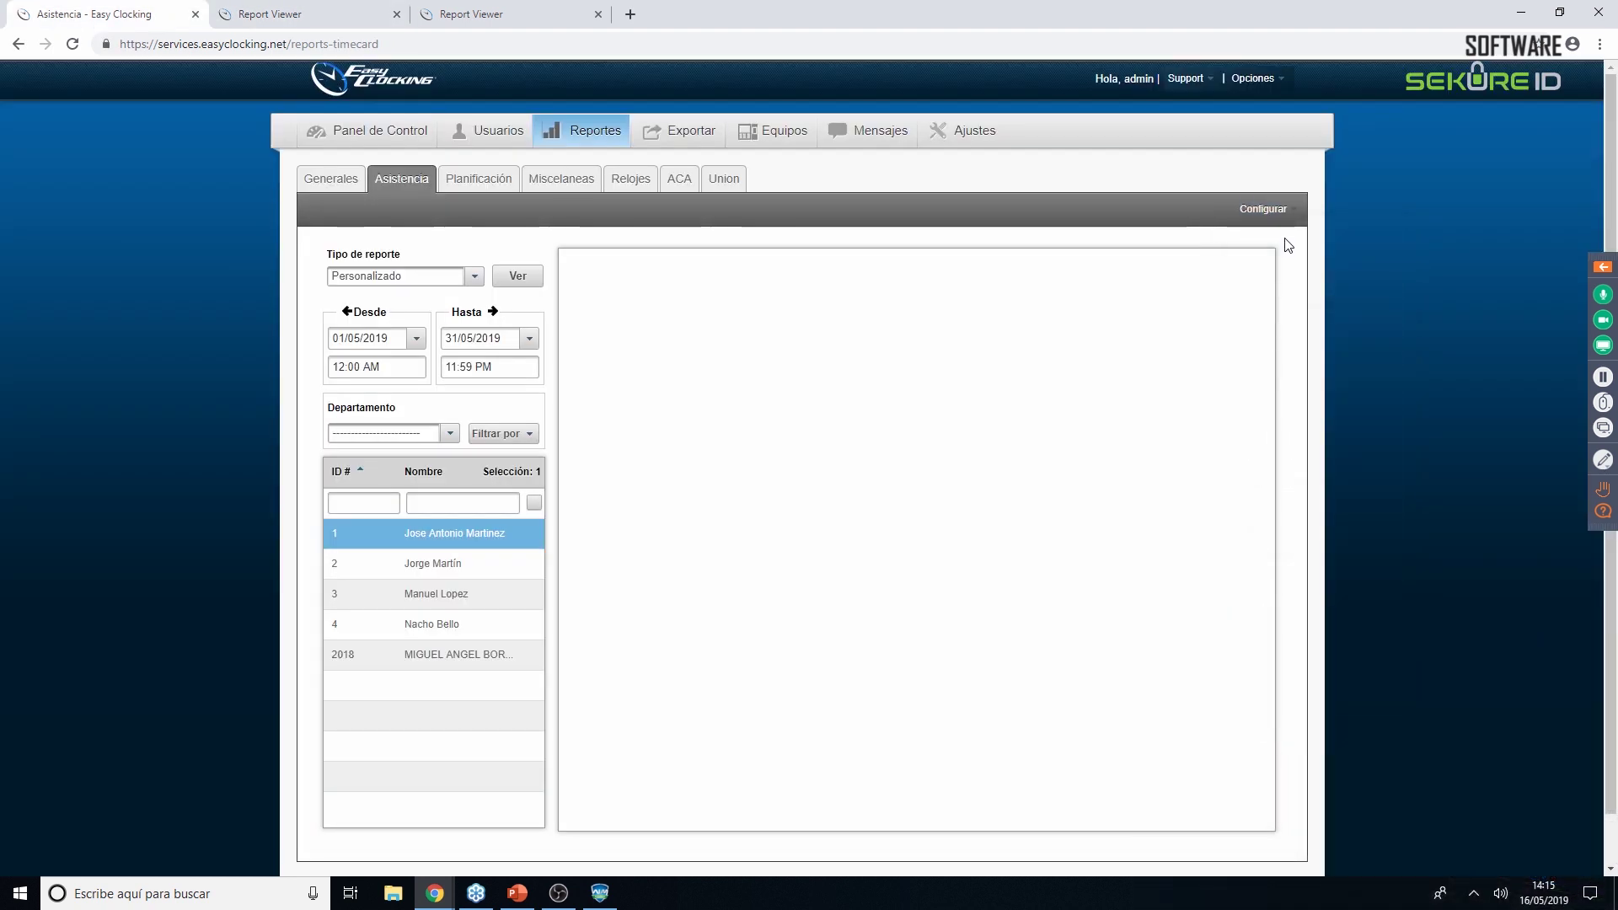
{"action": "left_click", "coordinate": [1287, 213]}
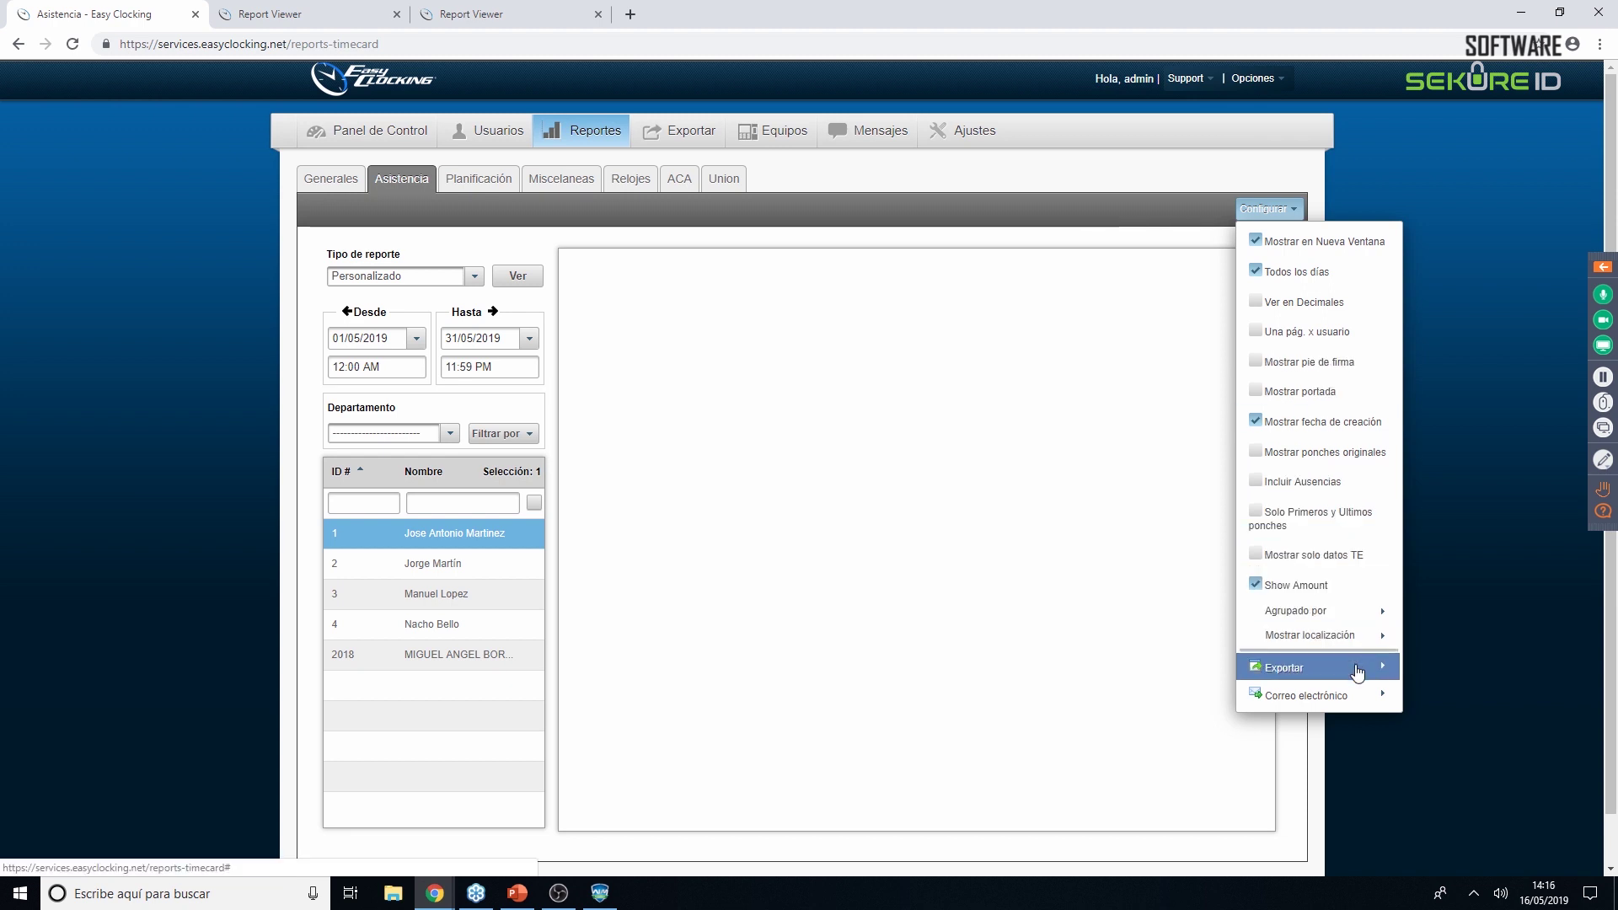
{"action": "mouse_move", "coordinate": [1358, 671]}
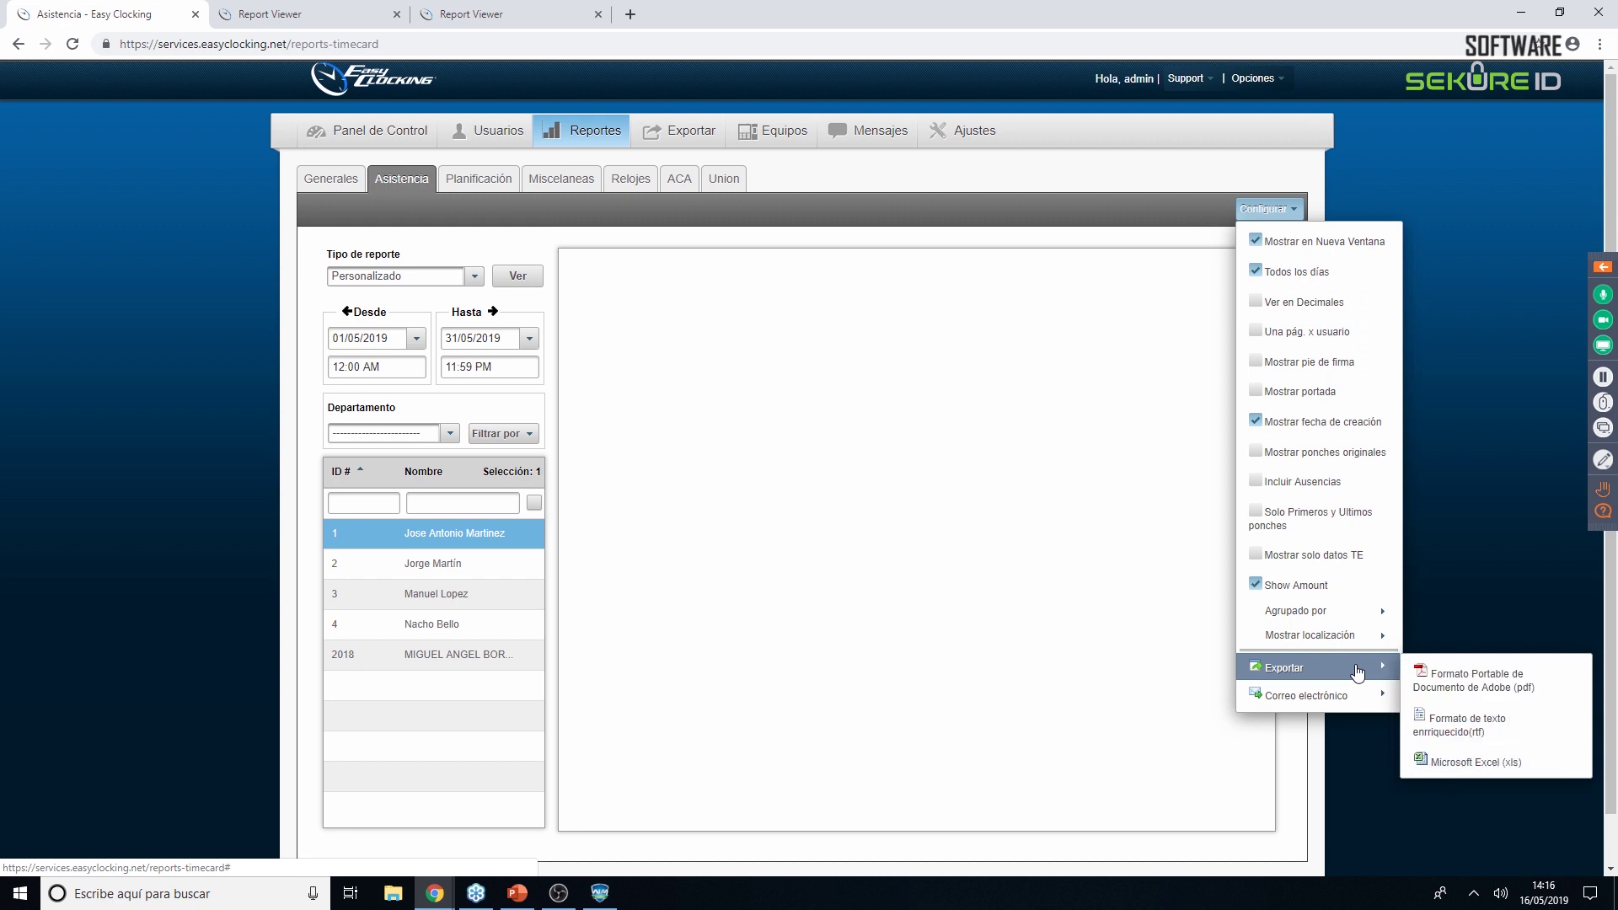
{"action": "mouse_move", "coordinate": [1362, 705]}
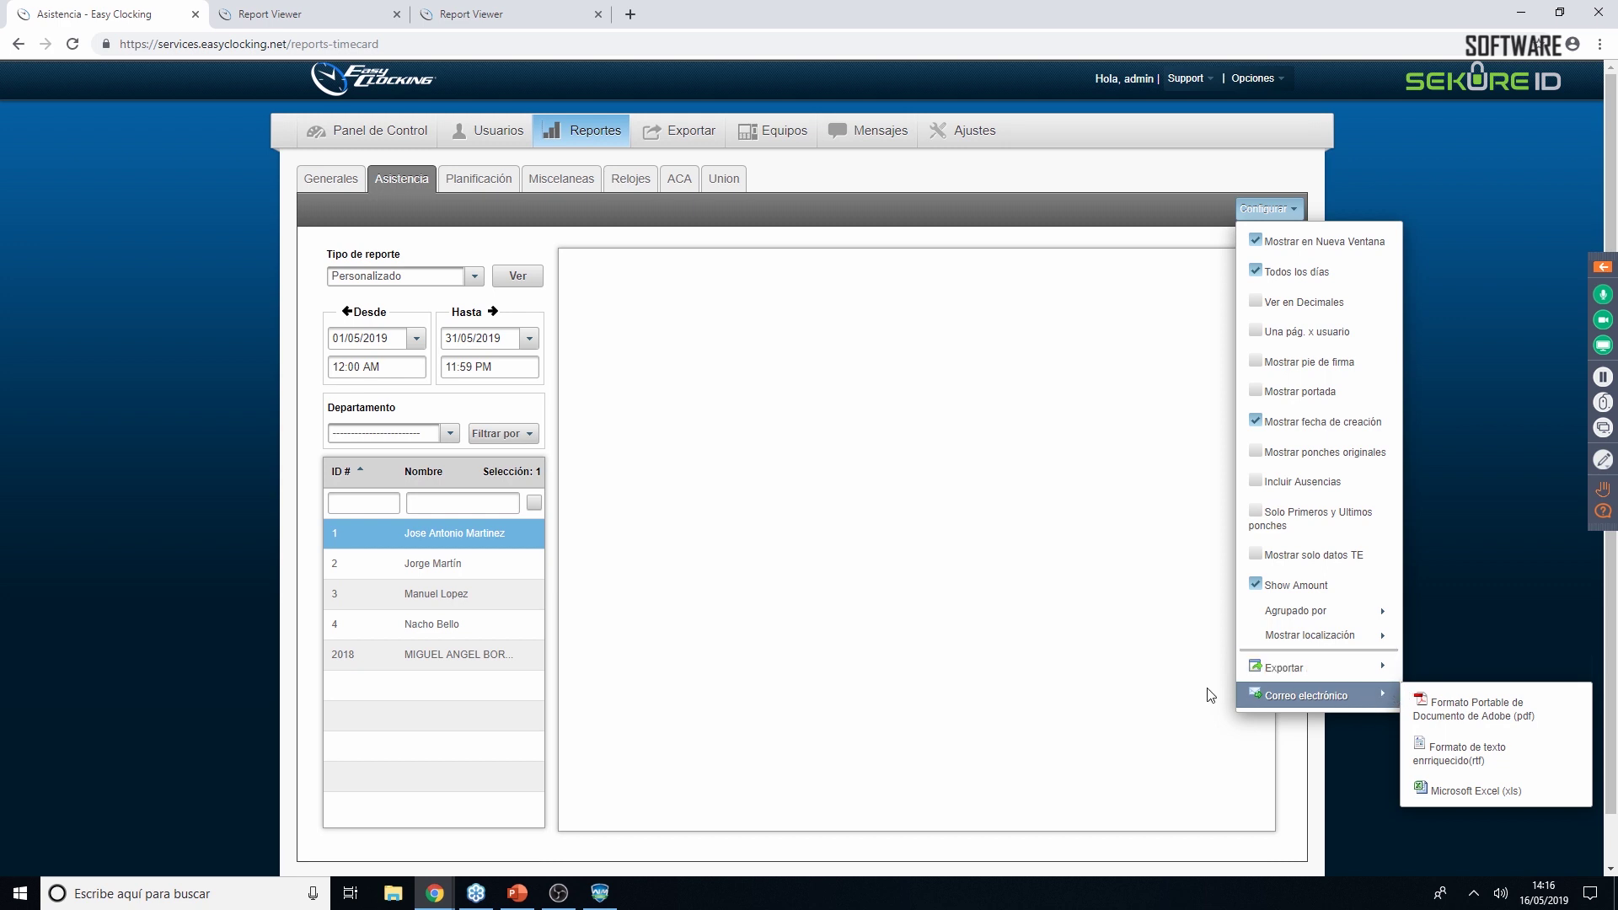
Generate the Planificación Mensual report of May 2019 for the first listed employee.
{"action": "left_click", "coordinate": [499, 181]}
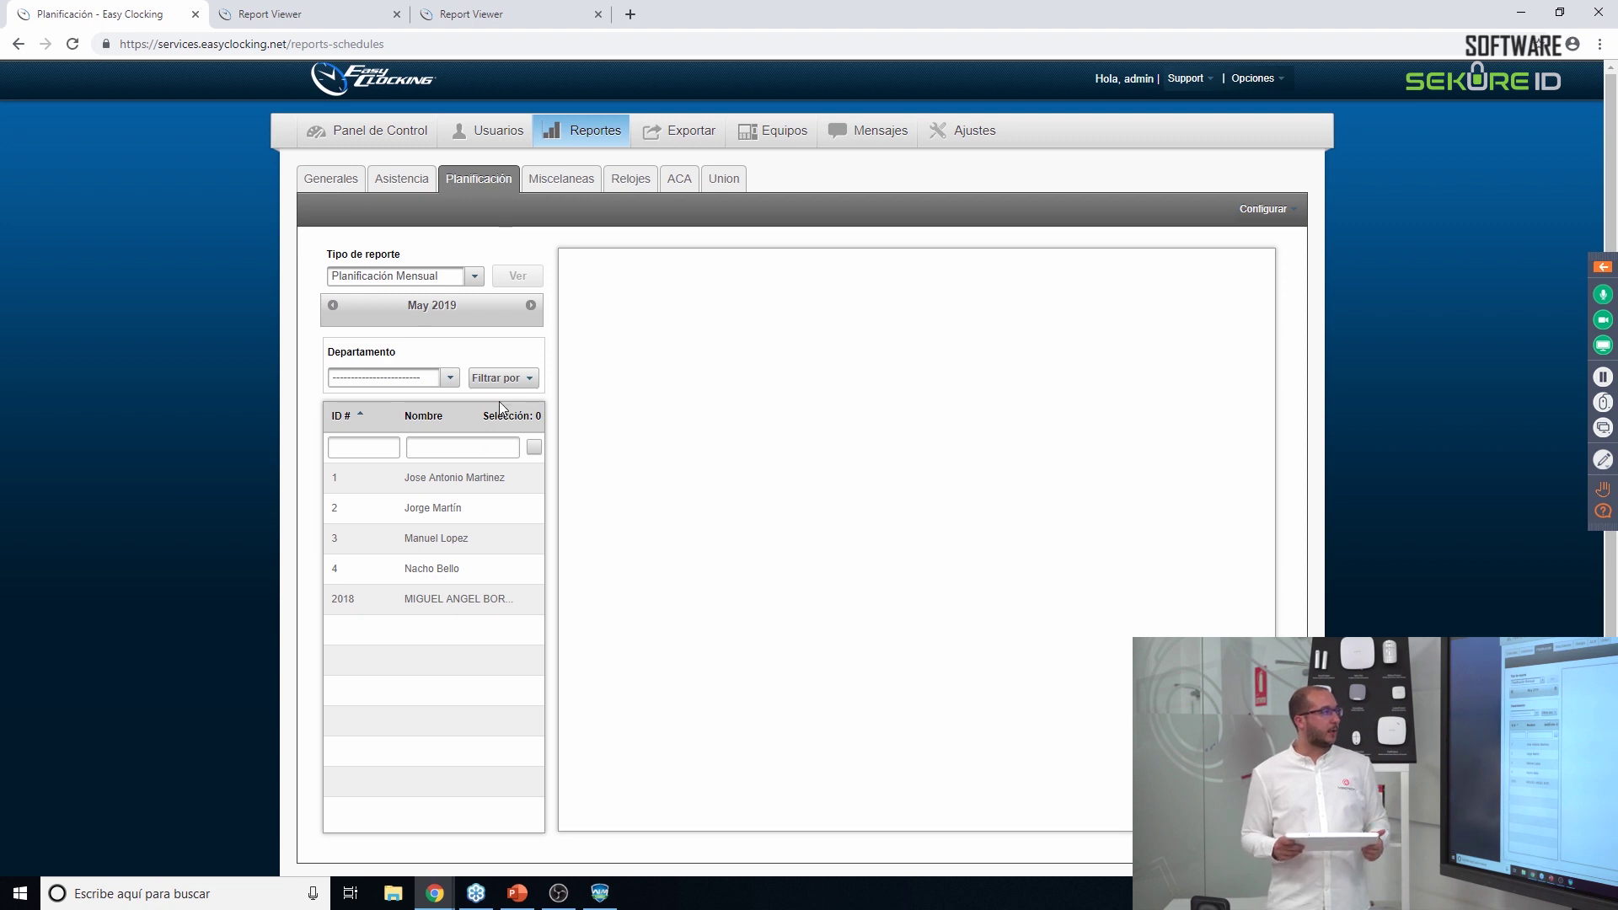
{"action": "left_click", "coordinate": [479, 479]}
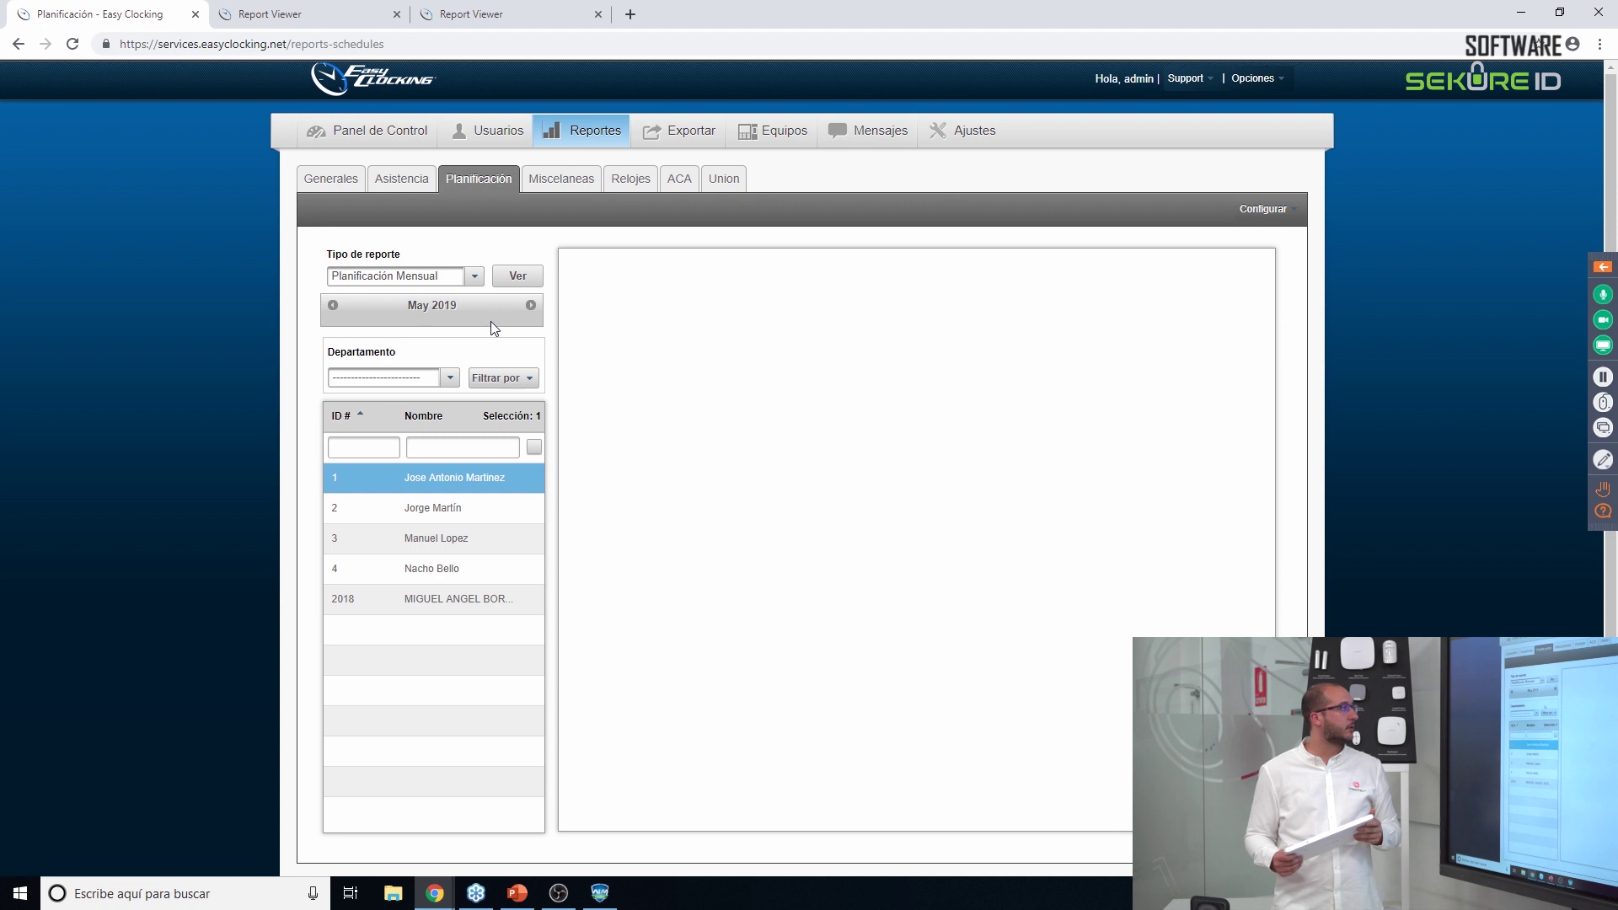
{"action": "left_click", "coordinate": [506, 275]}
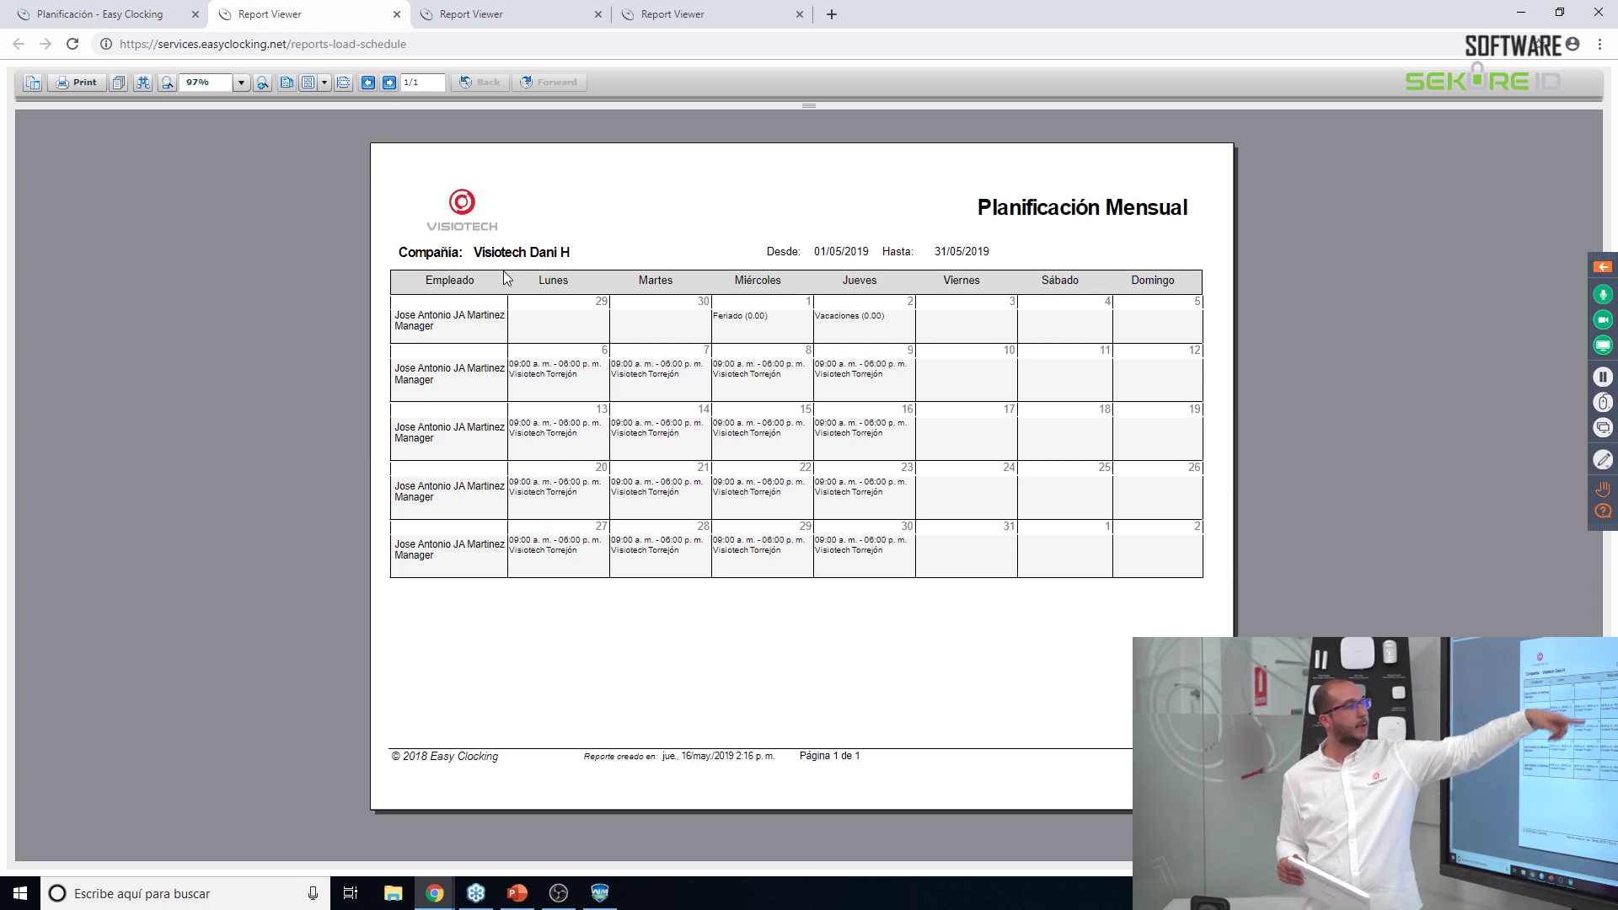
Generate the miscellaneous Descansos Detallados report for the first listed employee from 01/05/2019 to 31/05/2019.
{"action": "left_click", "coordinate": [82, 17]}
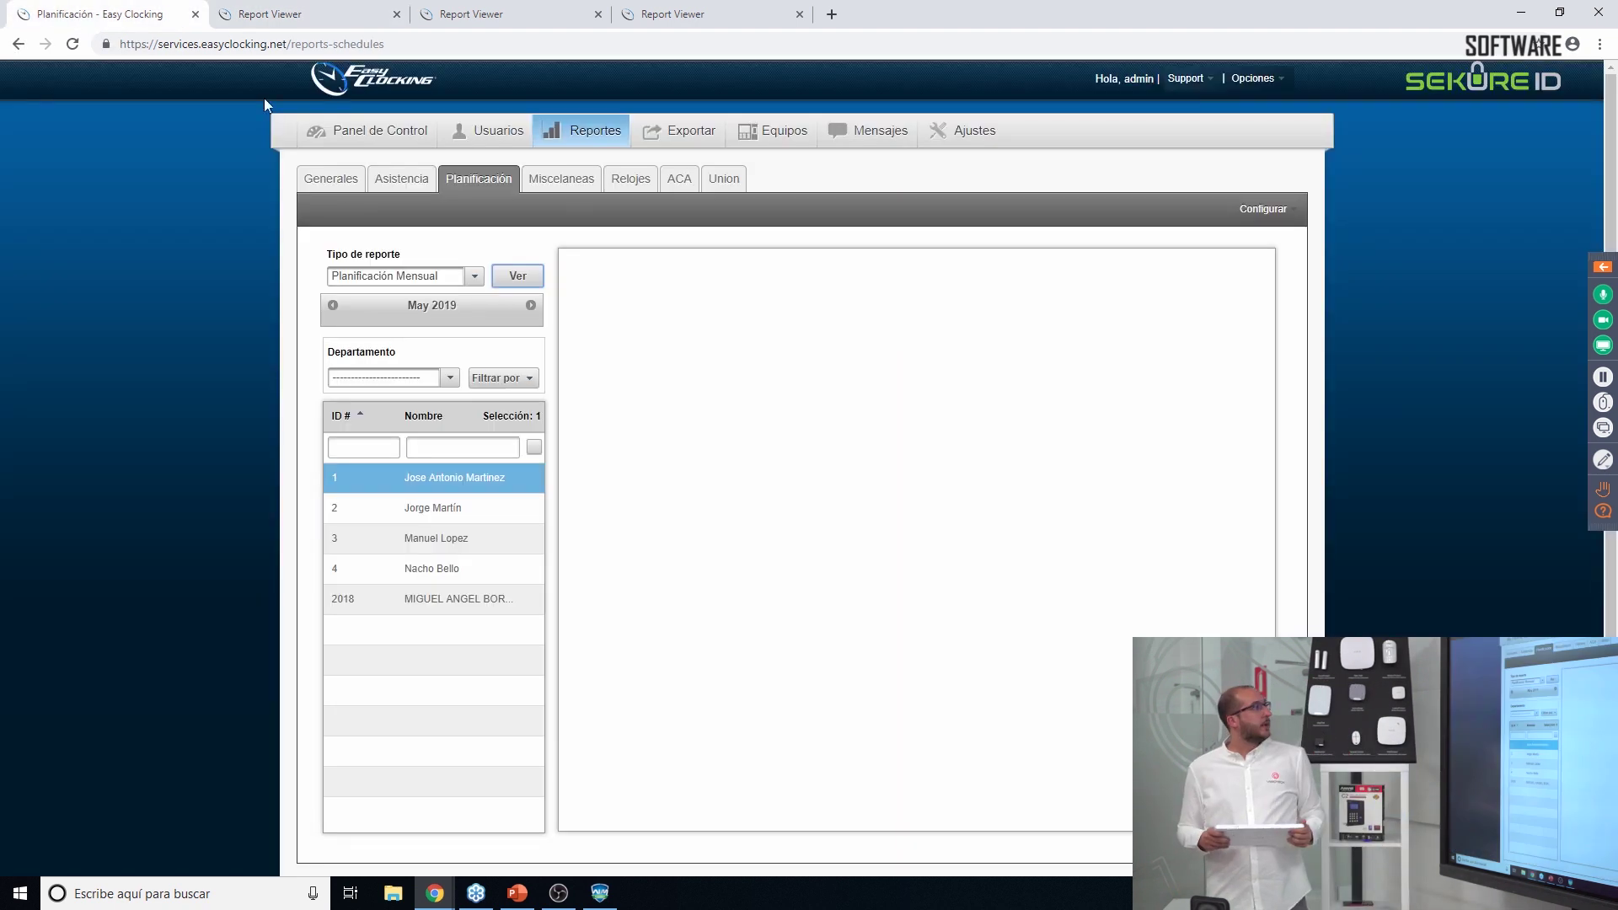
{"action": "left_click", "coordinate": [548, 183]}
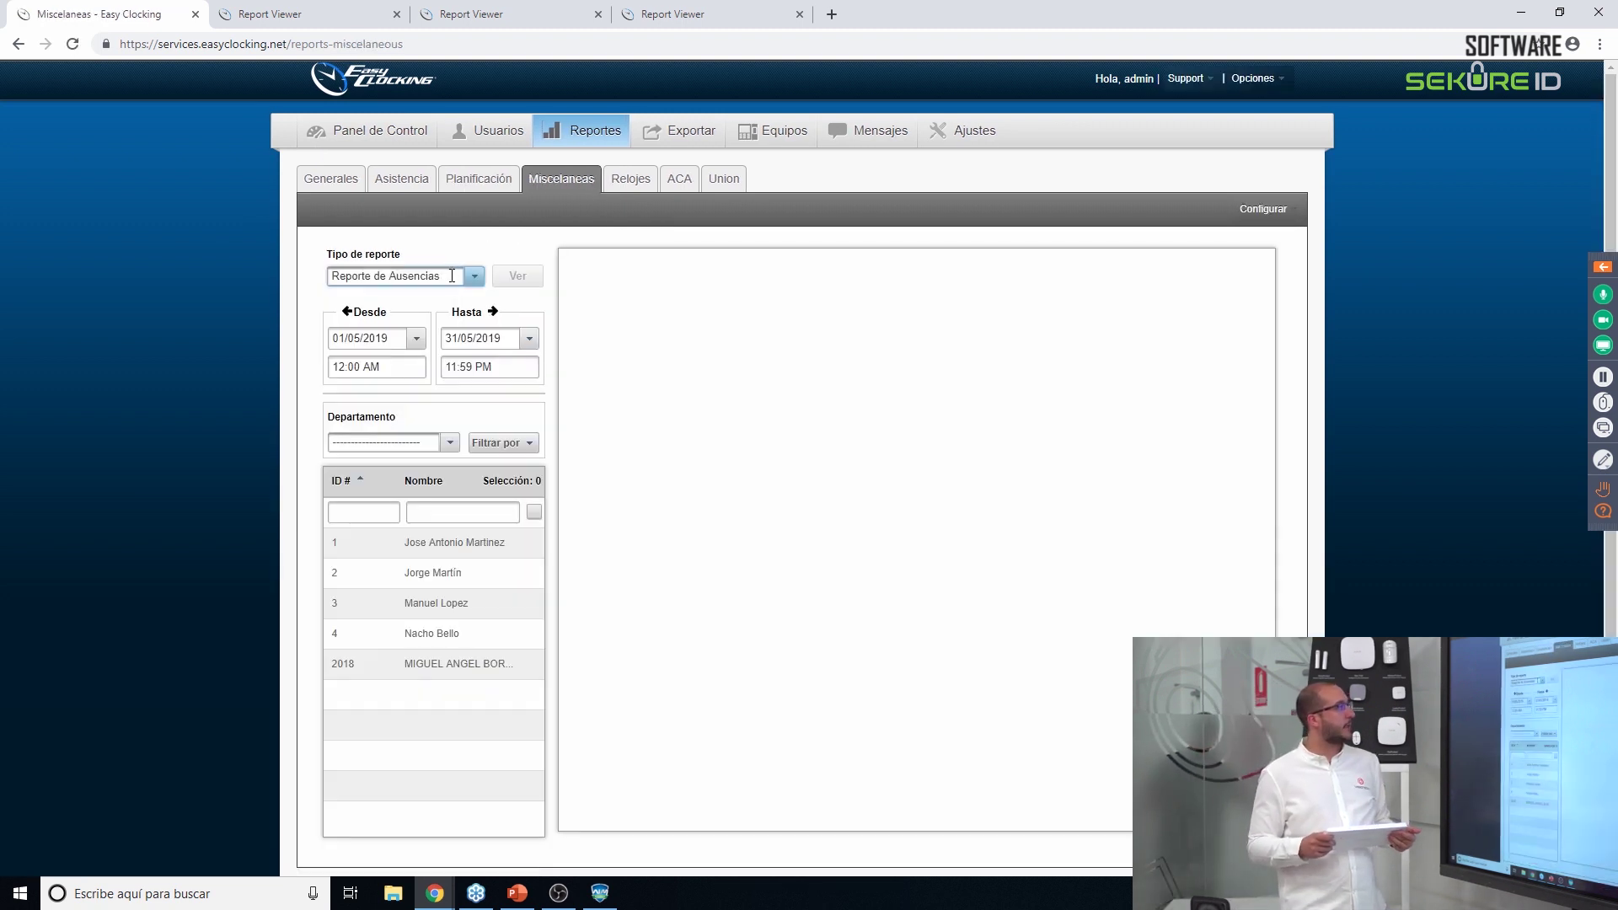
{"action": "left_click", "coordinate": [476, 277]}
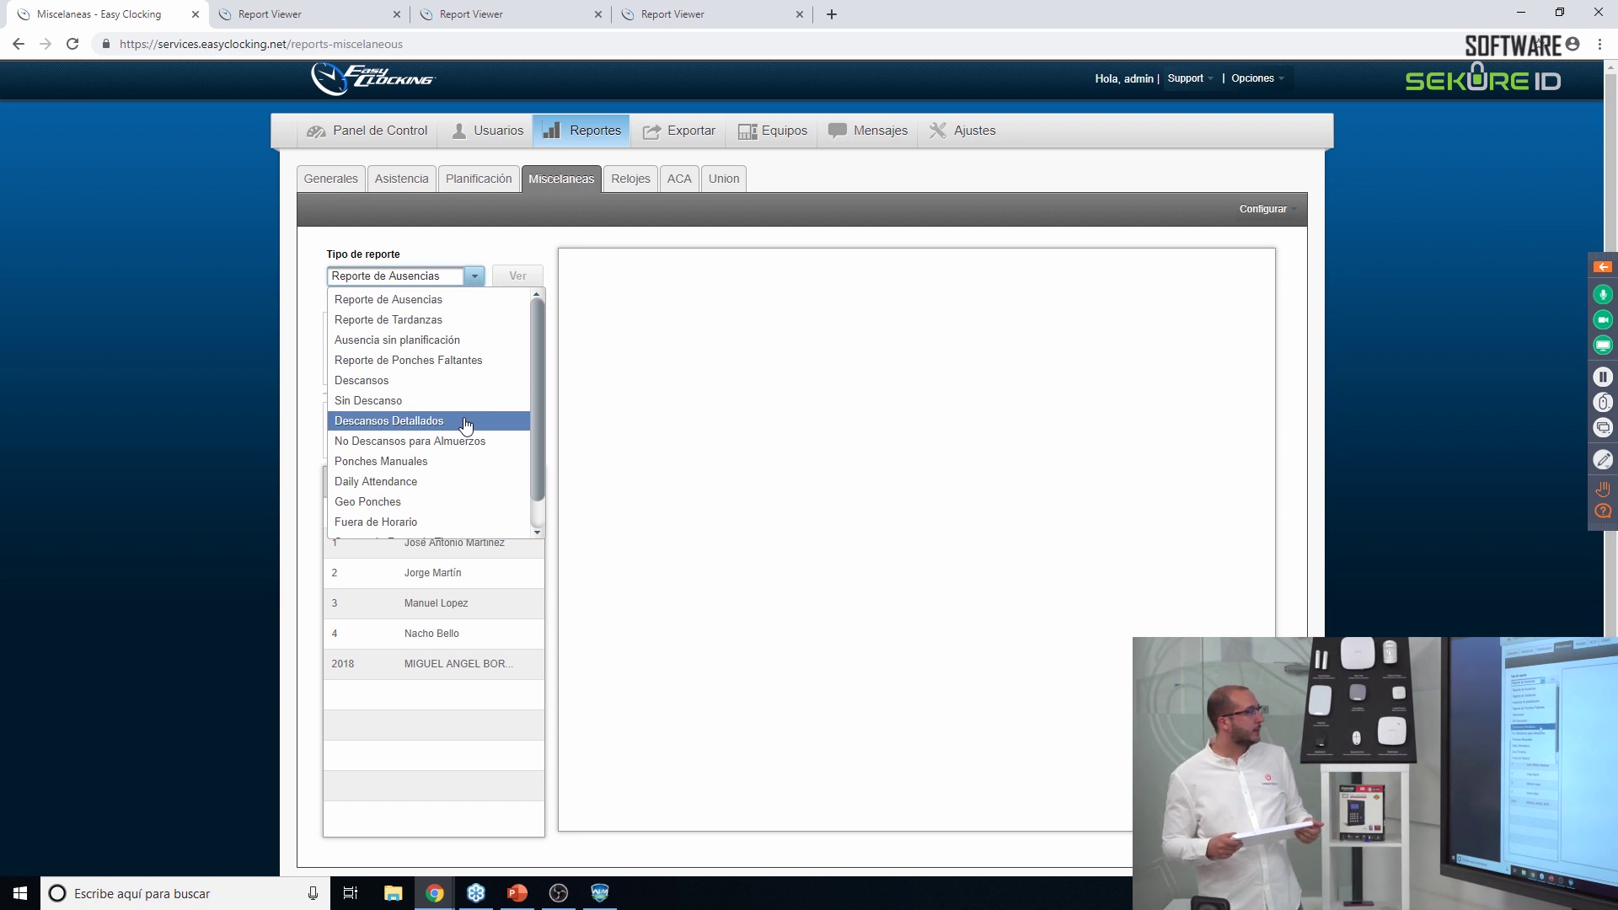
{"action": "left_click", "coordinate": [466, 421]}
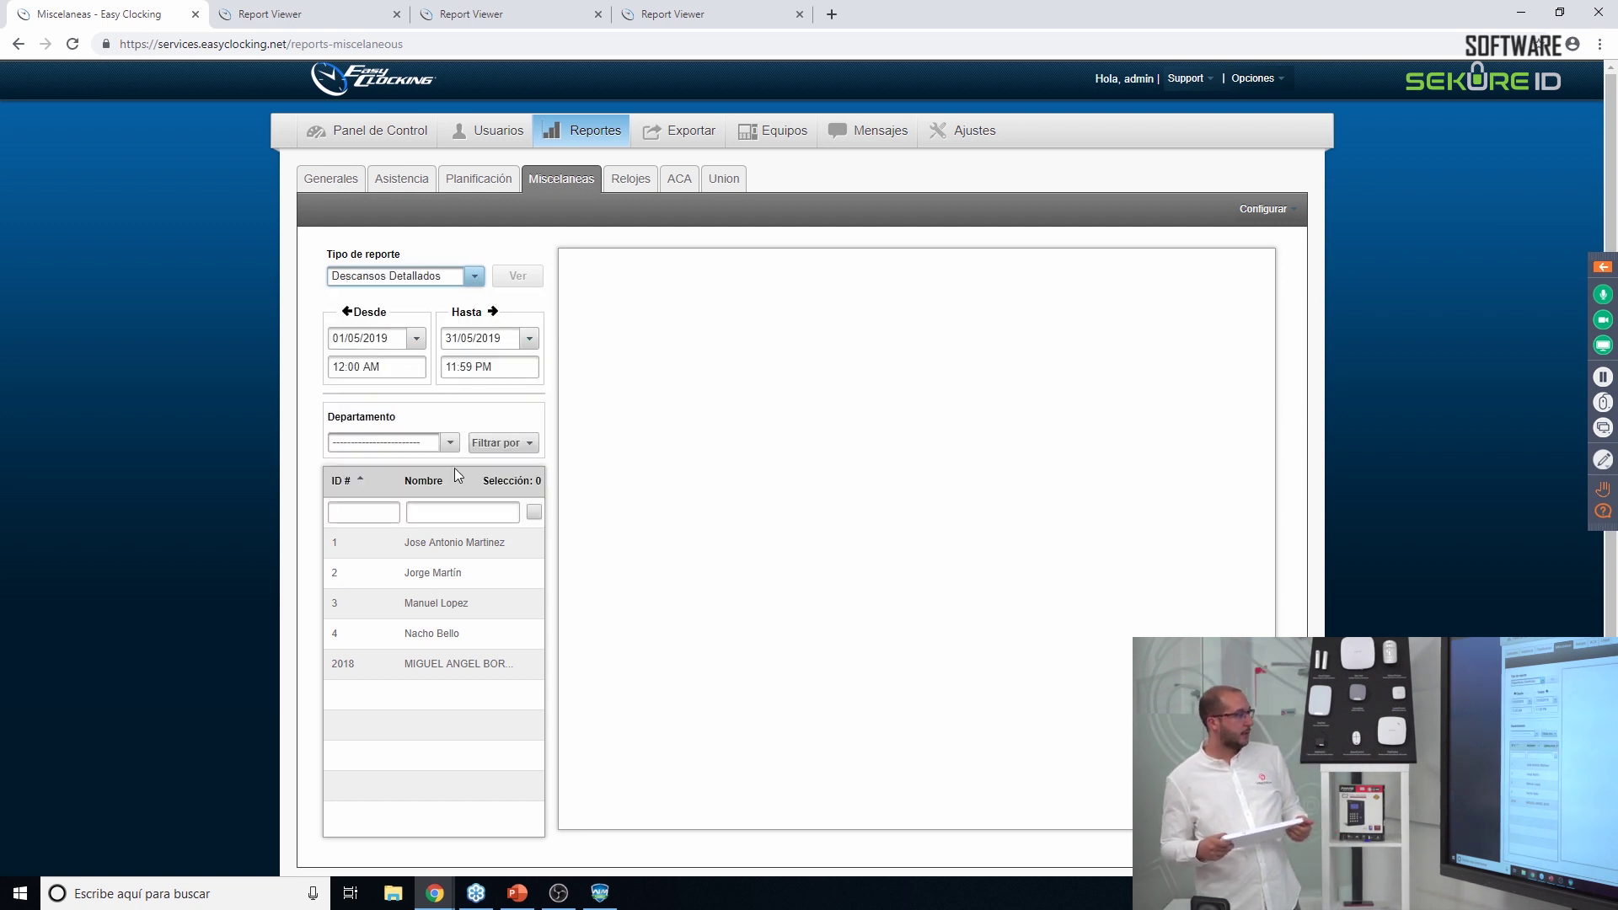
{"action": "left_click", "coordinate": [437, 546]}
{"action": "left_click", "coordinate": [520, 276]}
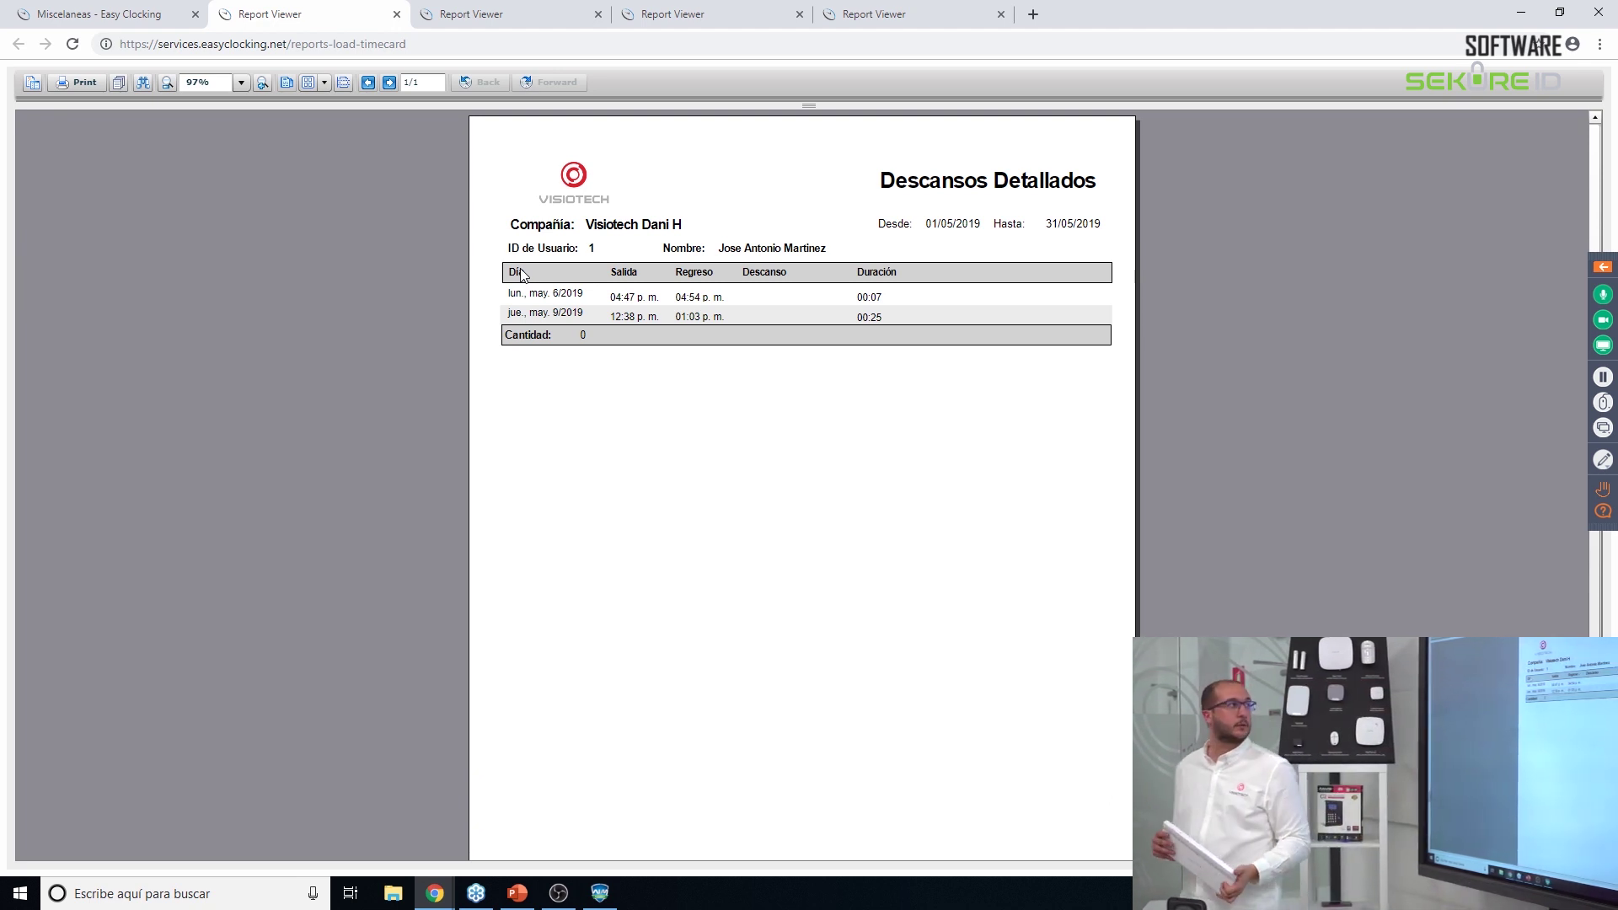
Return to the reports section and view the Relojes report options.
{"action": "key", "text": "ctrl+shift+Tab"}
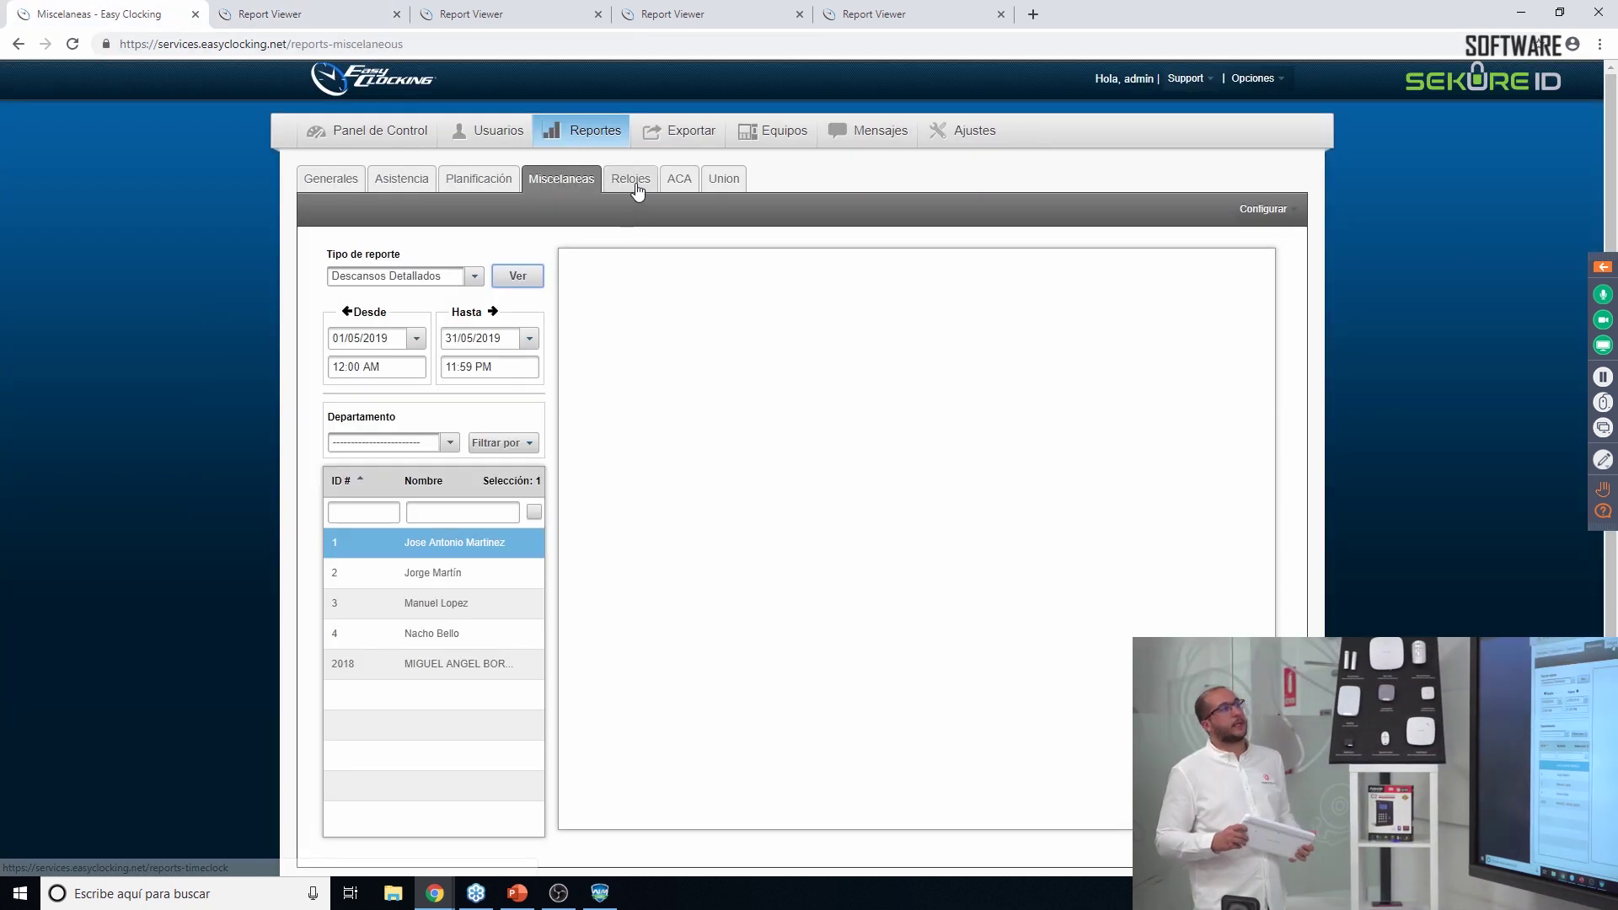
{"action": "left_click", "coordinate": [638, 187]}
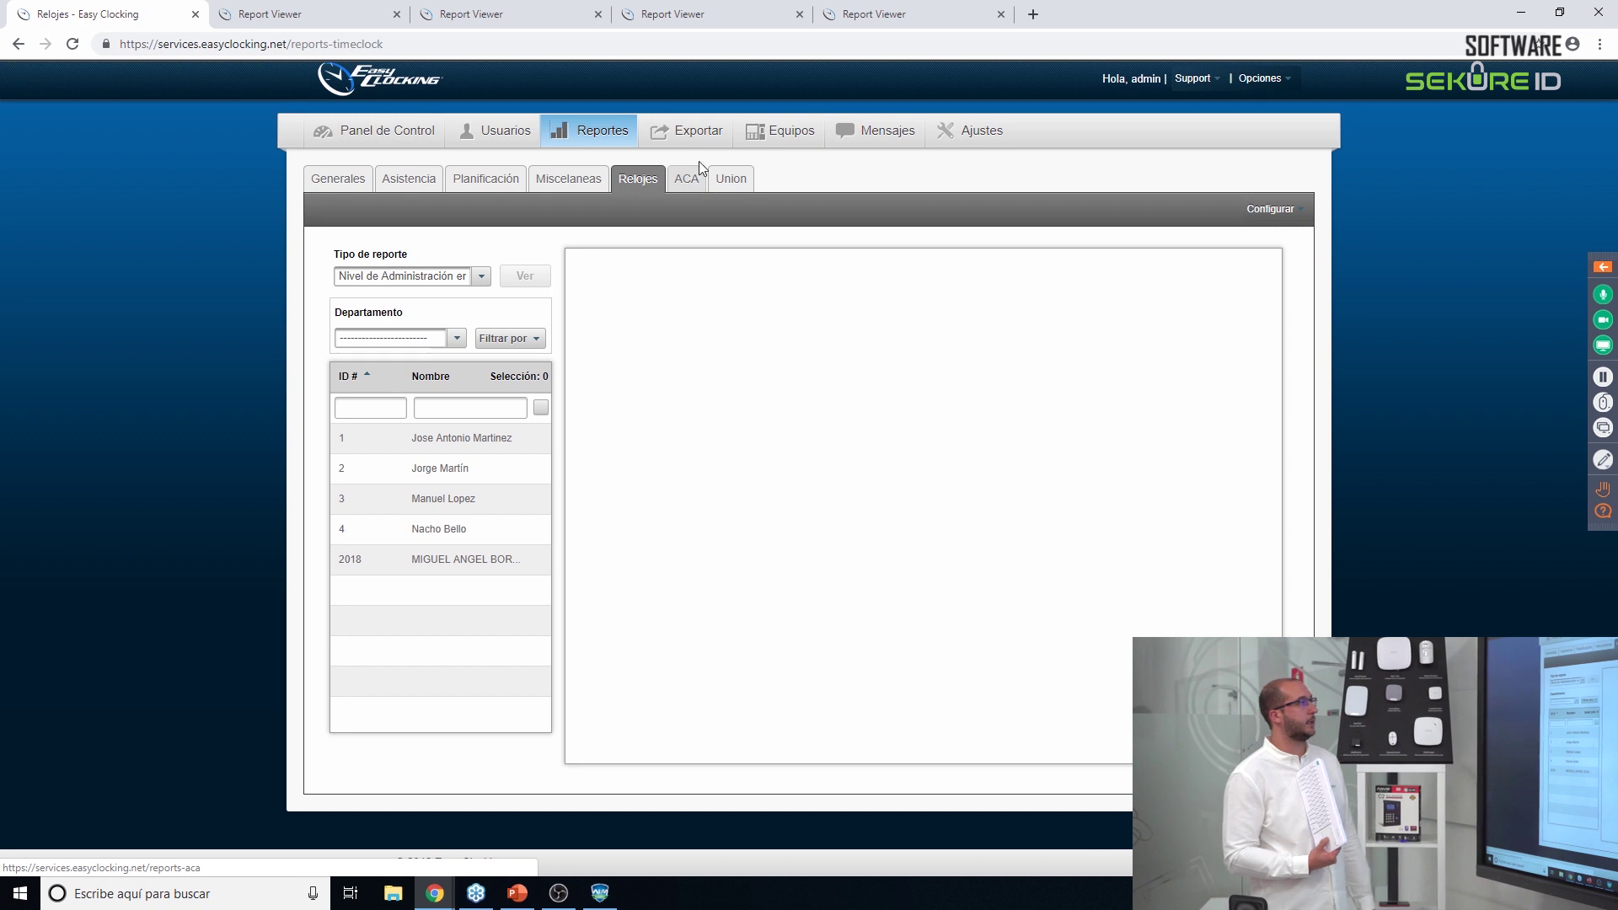
{"action": "key", "text": "alt+Left"}
Export the first listed employee's time card data in ADP format for 01/05/2019 to 31/05/2019.
{"action": "left_click", "coordinate": [674, 134]}
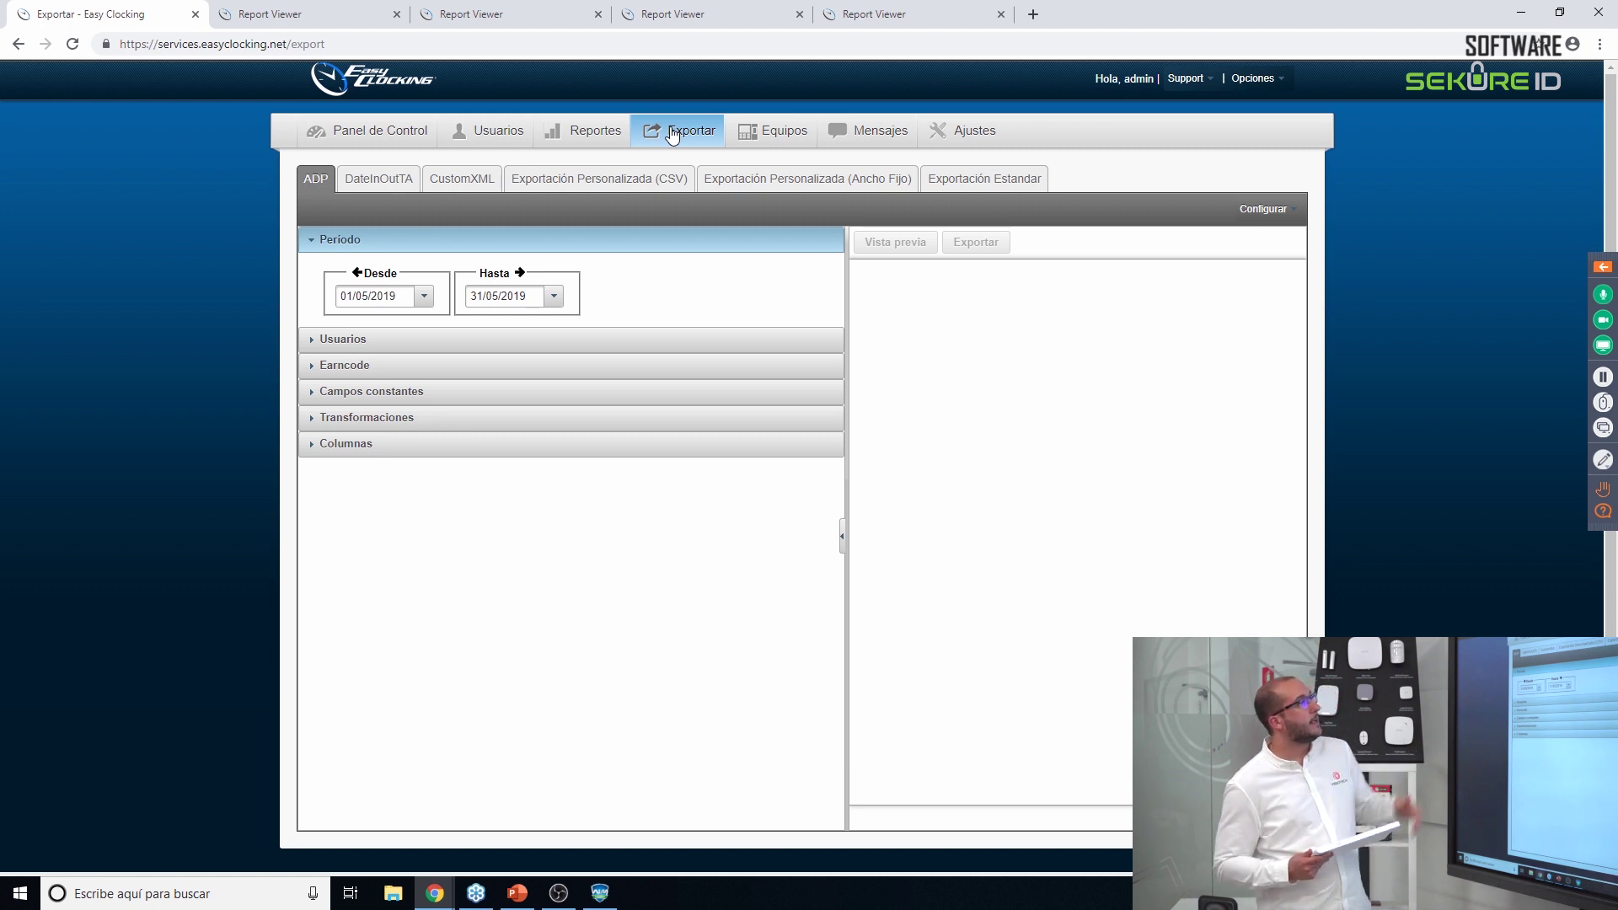
{"action": "left_click", "coordinate": [312, 341]}
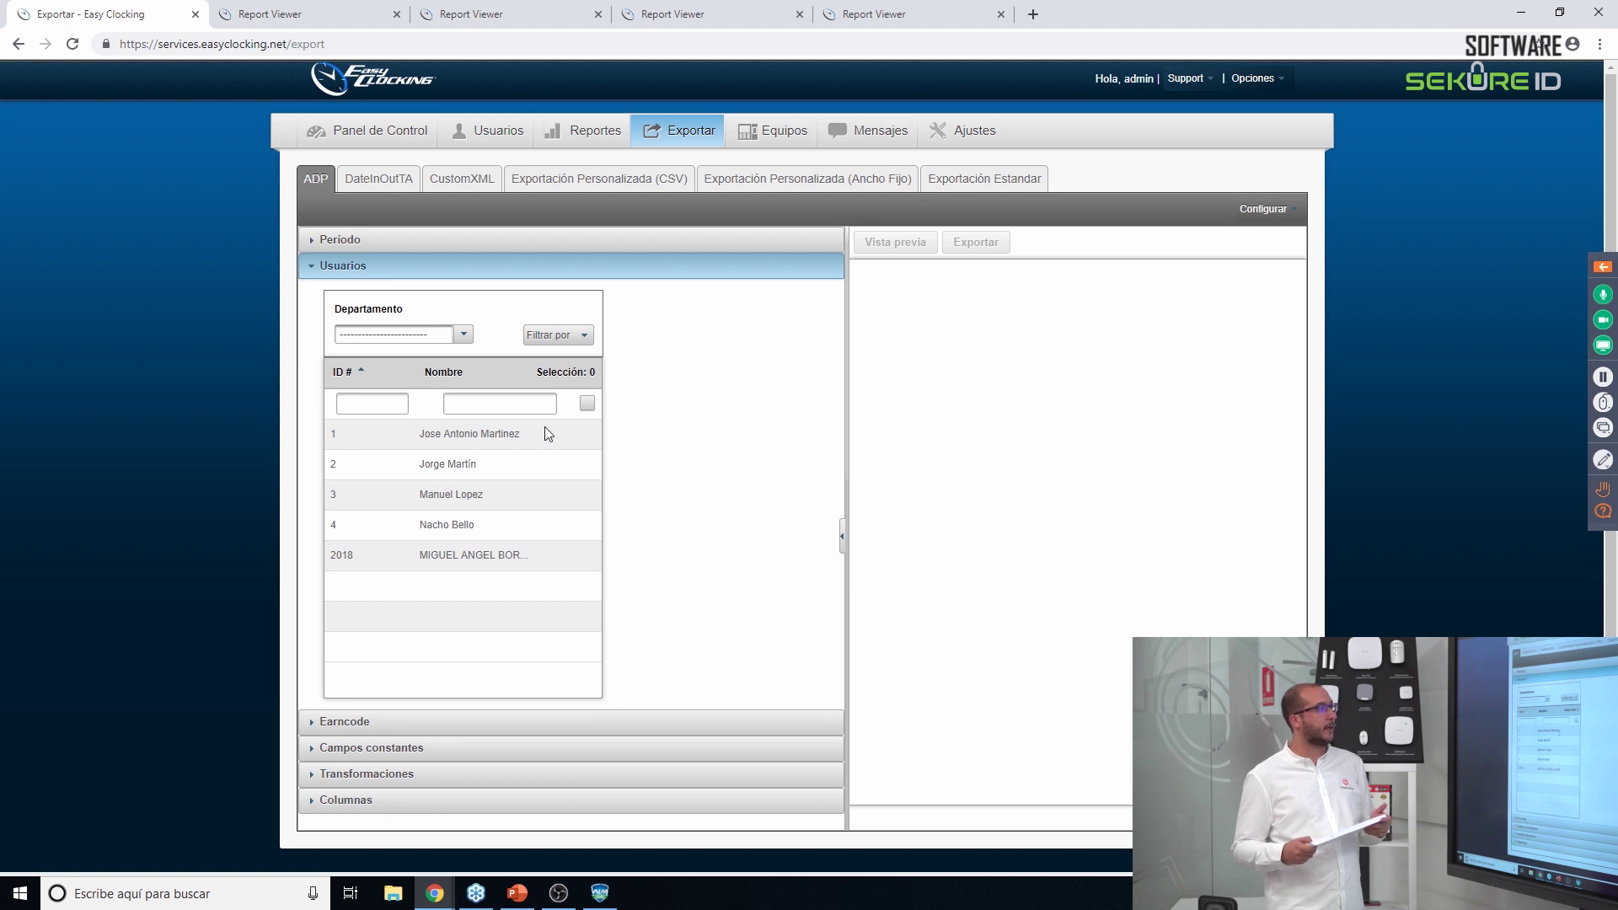
{"action": "left_click", "coordinate": [552, 433]}
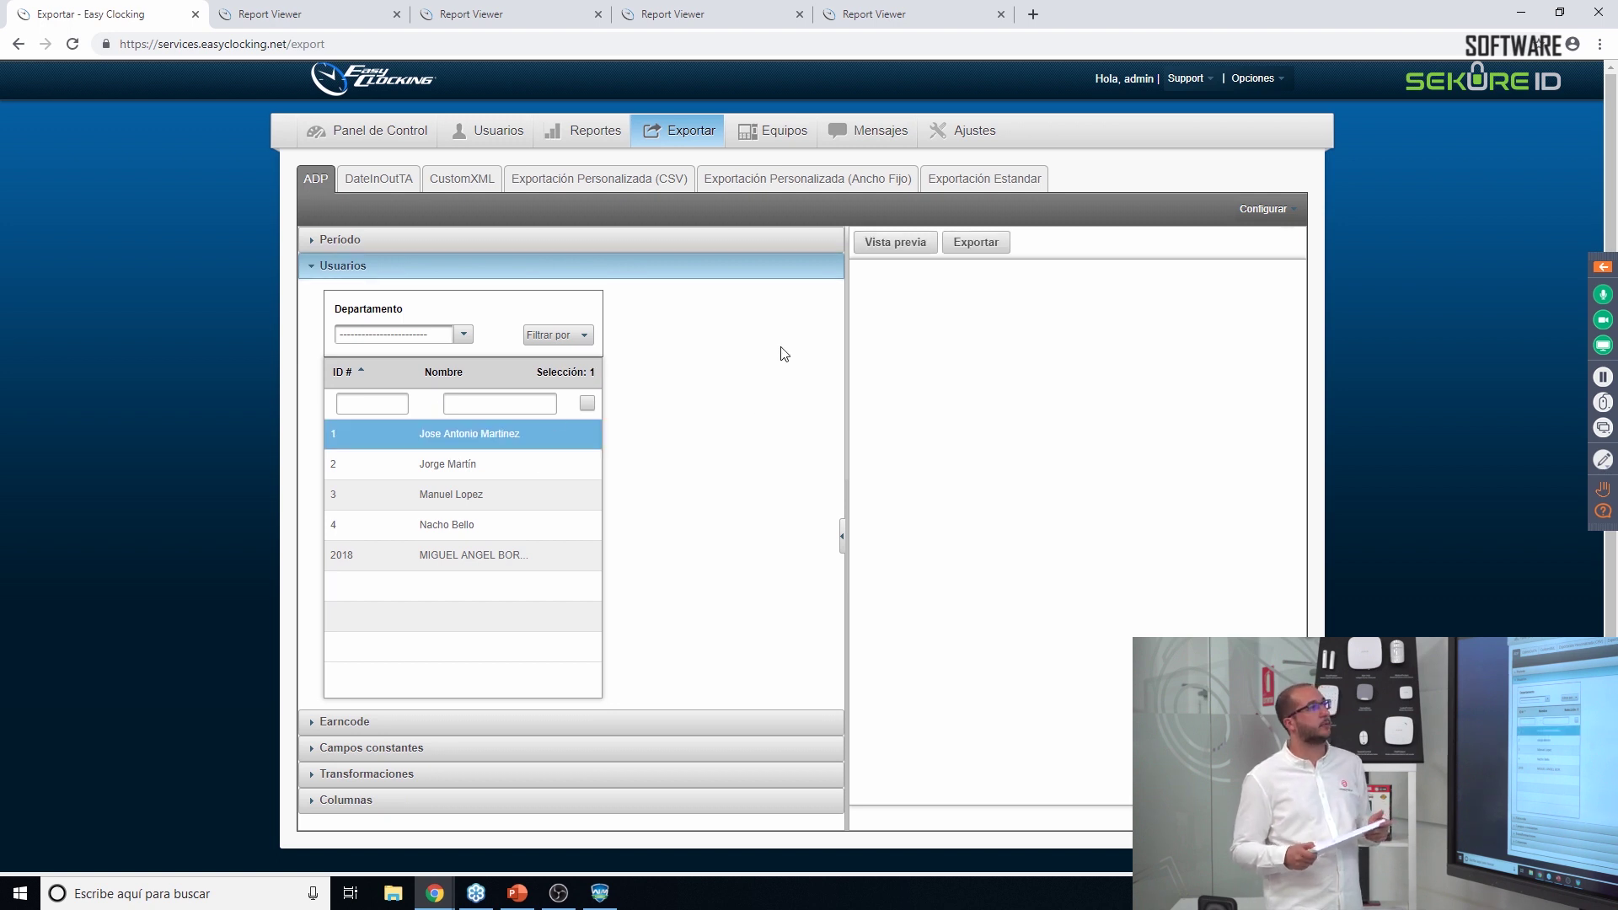
{"action": "left_click", "coordinate": [976, 244]}
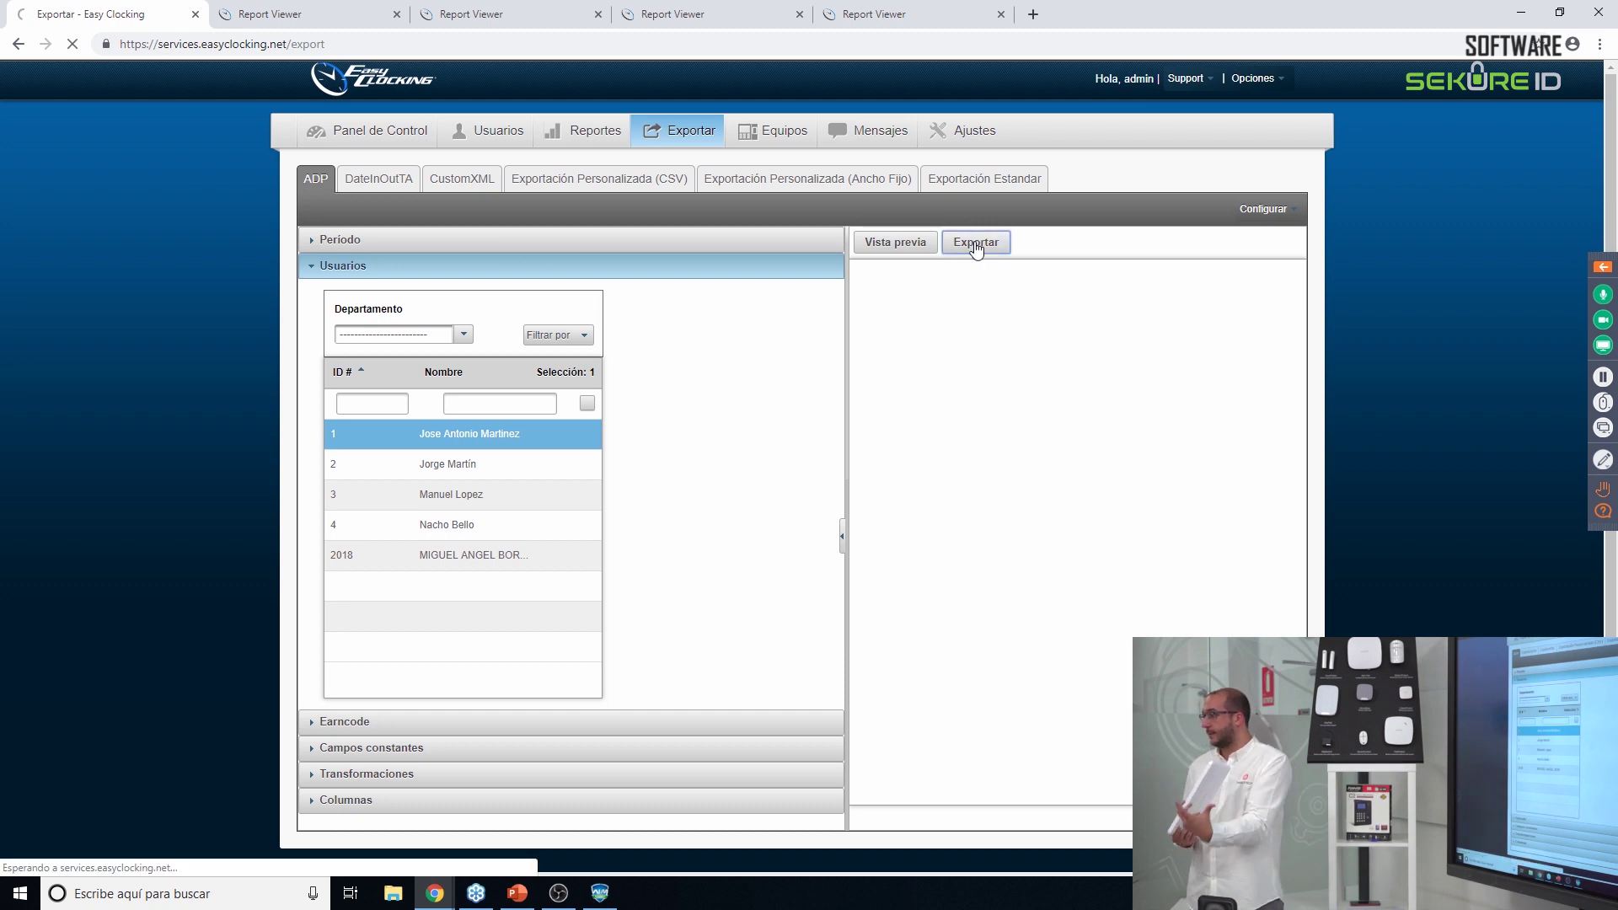
Start a new message and view the contacts available as recipients, closing the list without choosing any.
{"action": "left_click", "coordinate": [845, 132]}
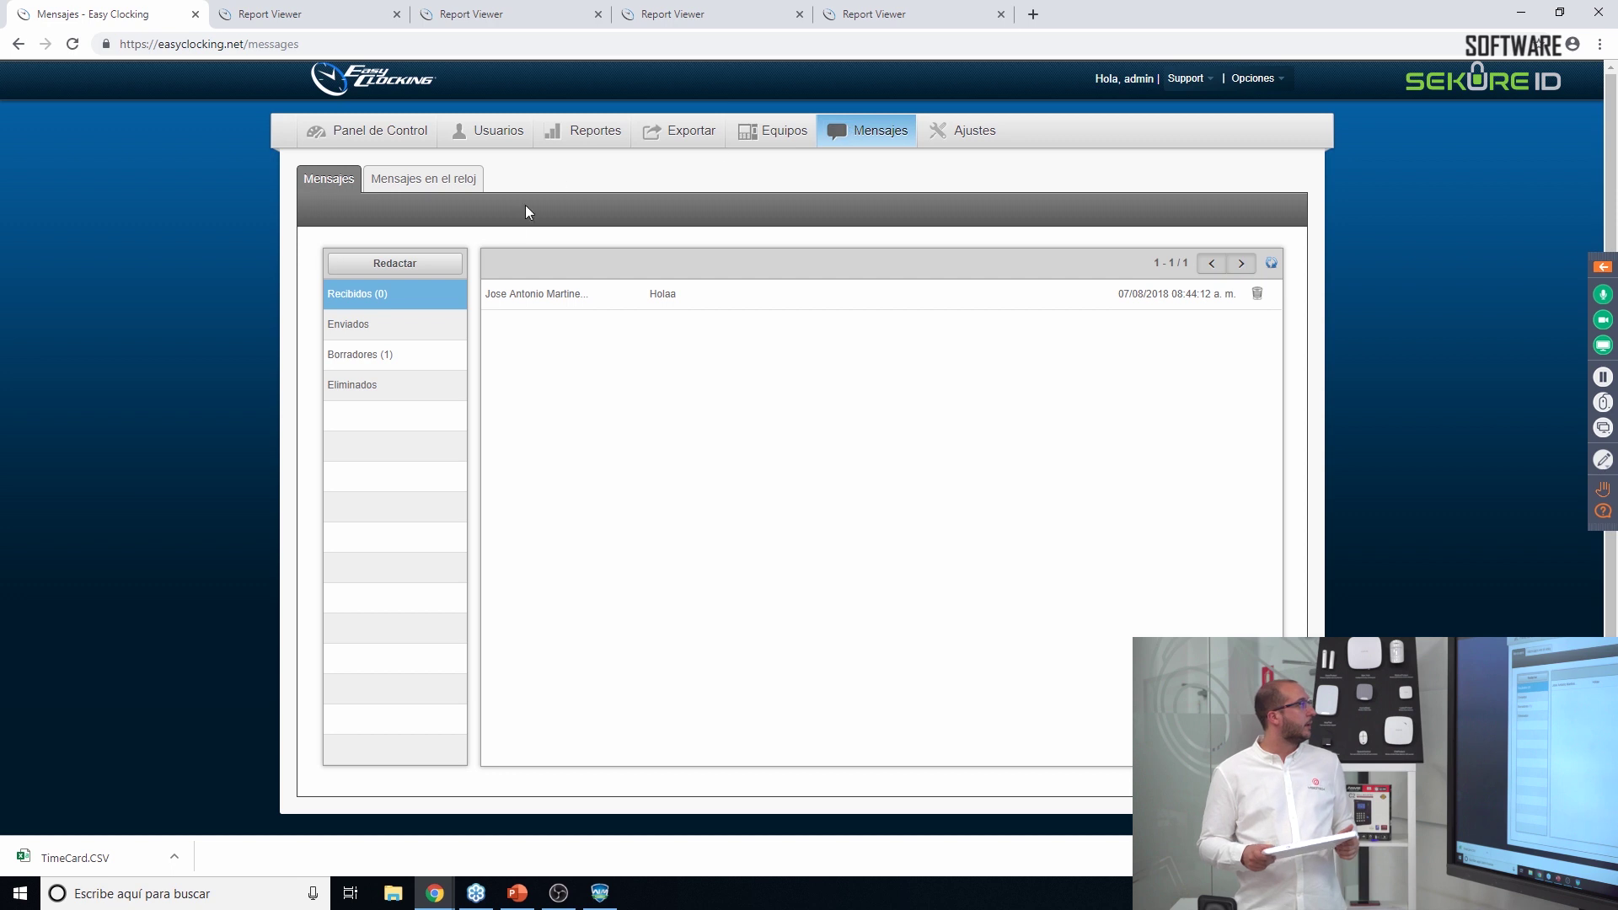
{"action": "left_click", "coordinate": [361, 265]}
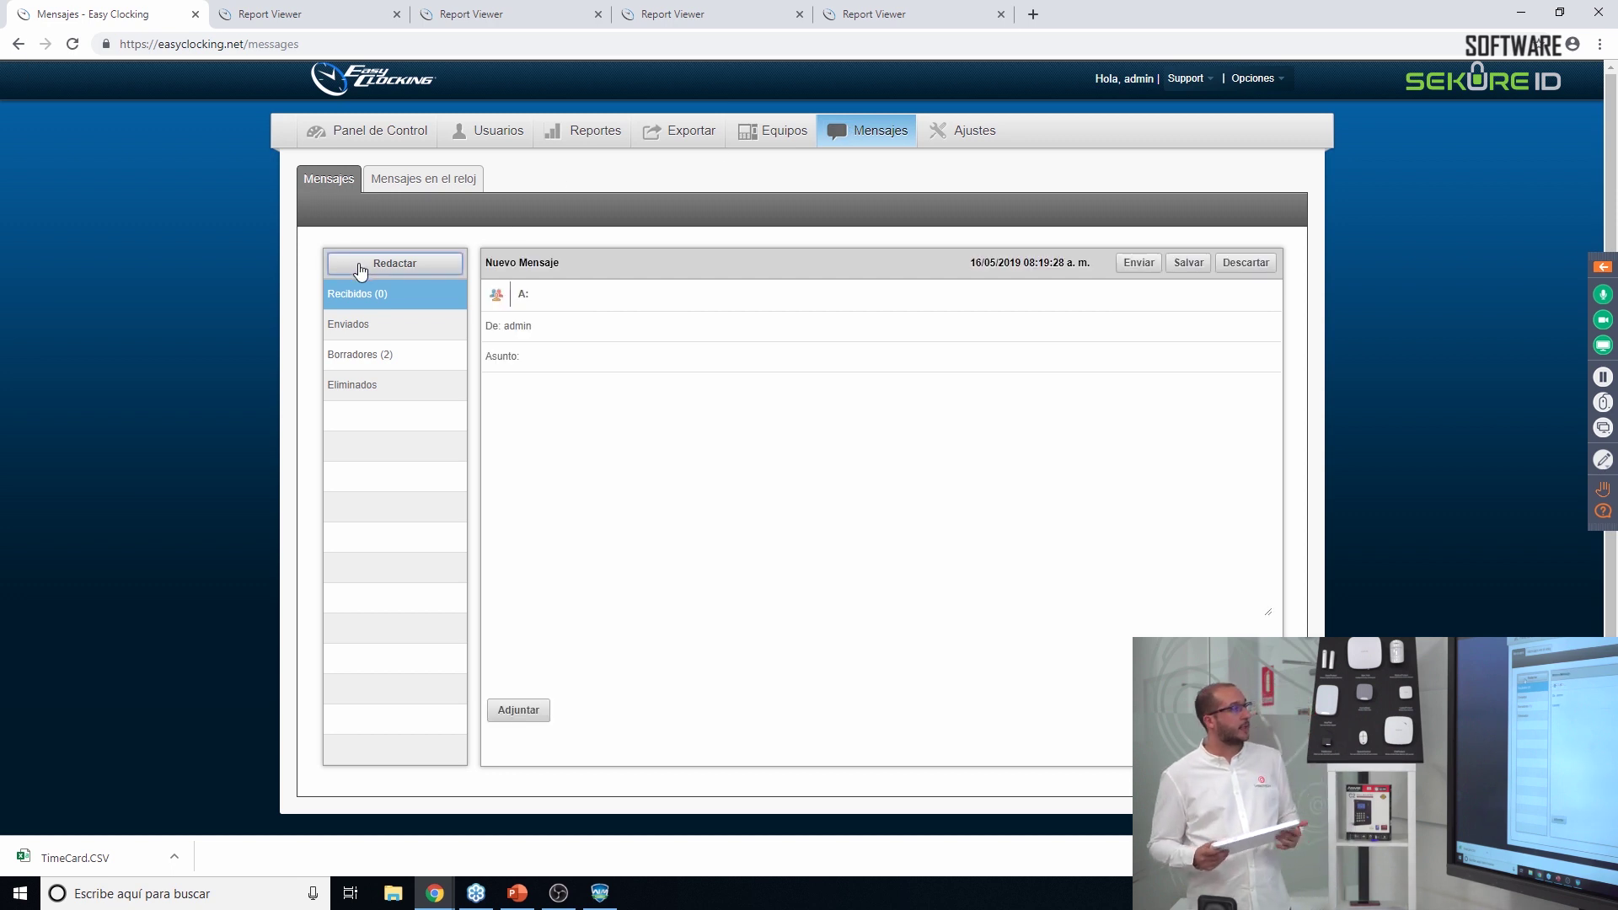
{"action": "left_click", "coordinate": [498, 295]}
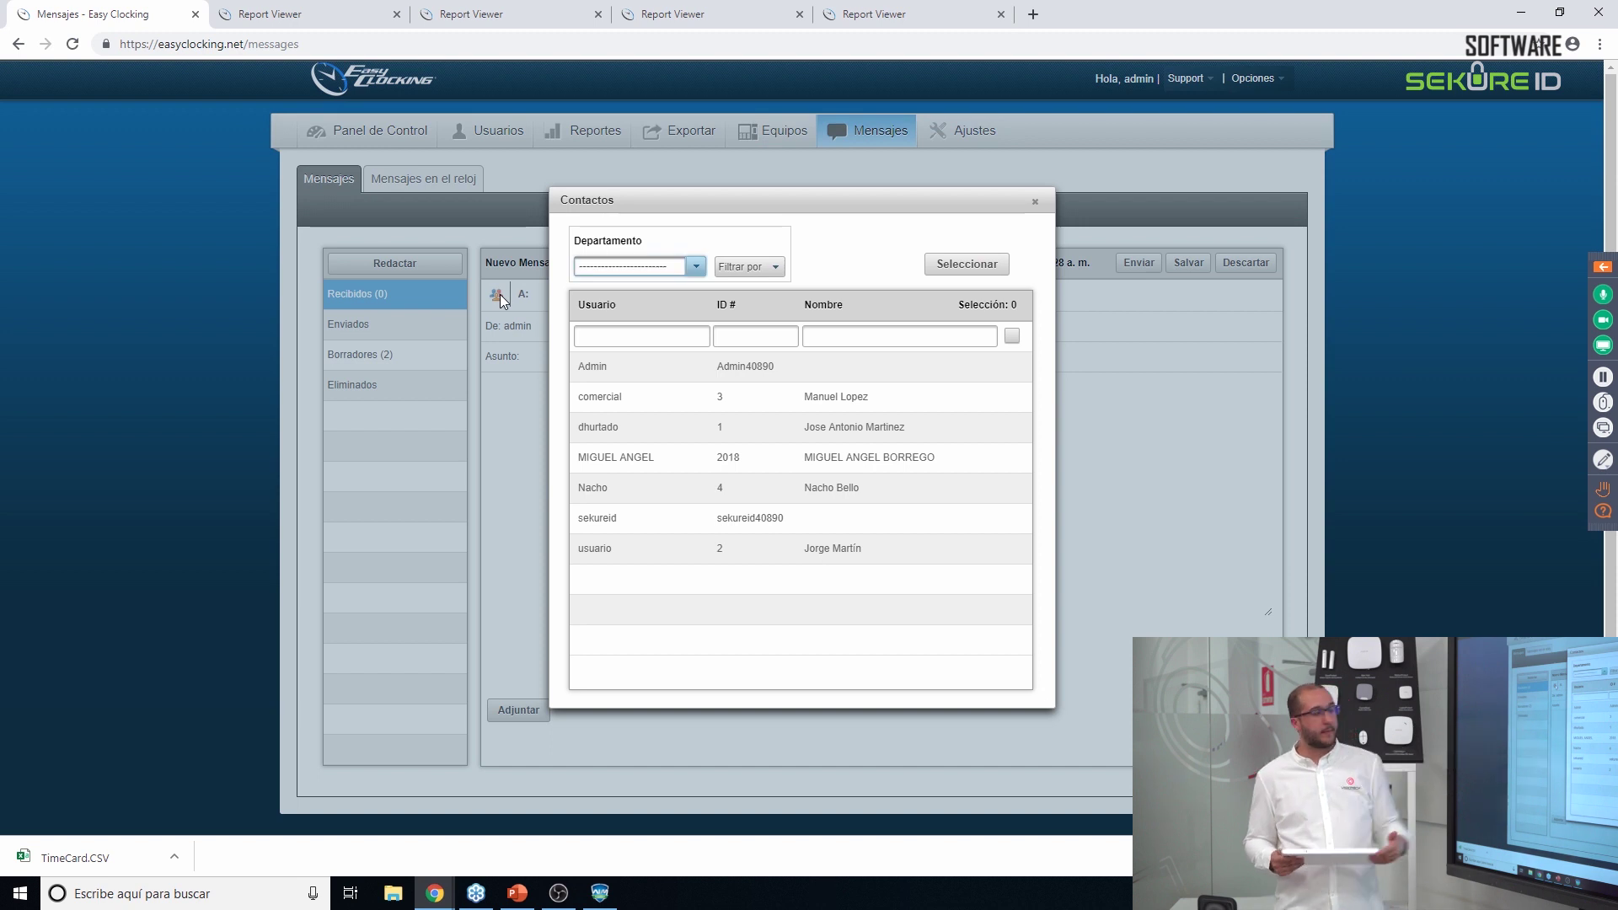
{"action": "left_click", "coordinate": [1035, 203]}
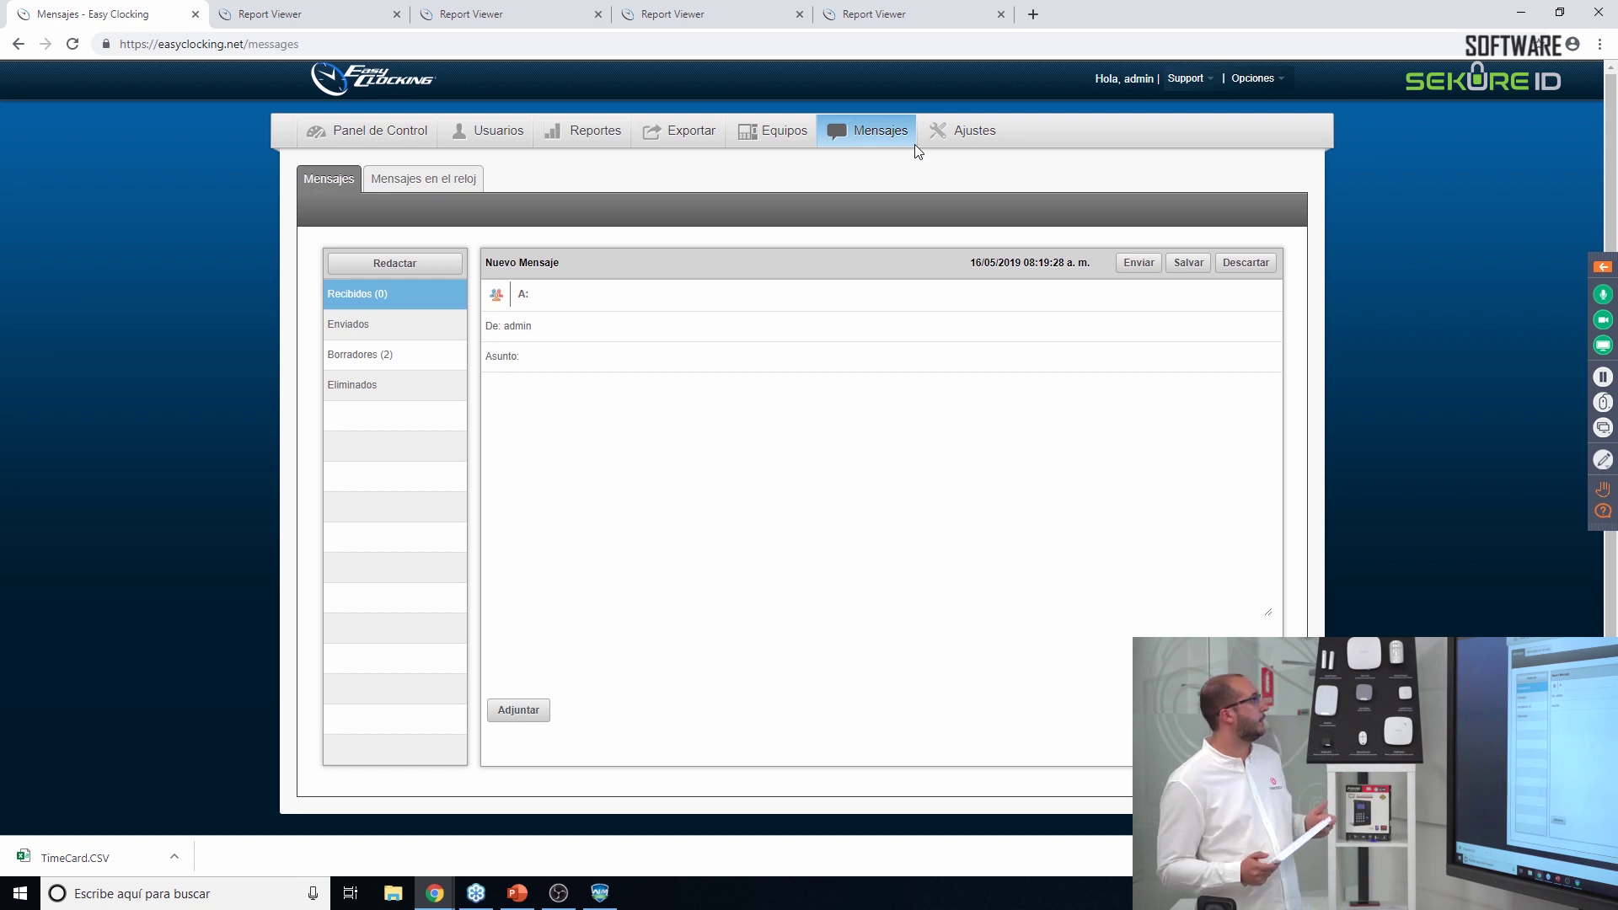
Switch to the browser window with the employee's profile and inspect the 01:03 pm entry punch of 9 May.
{"action": "key", "text": "alt+Tab"}
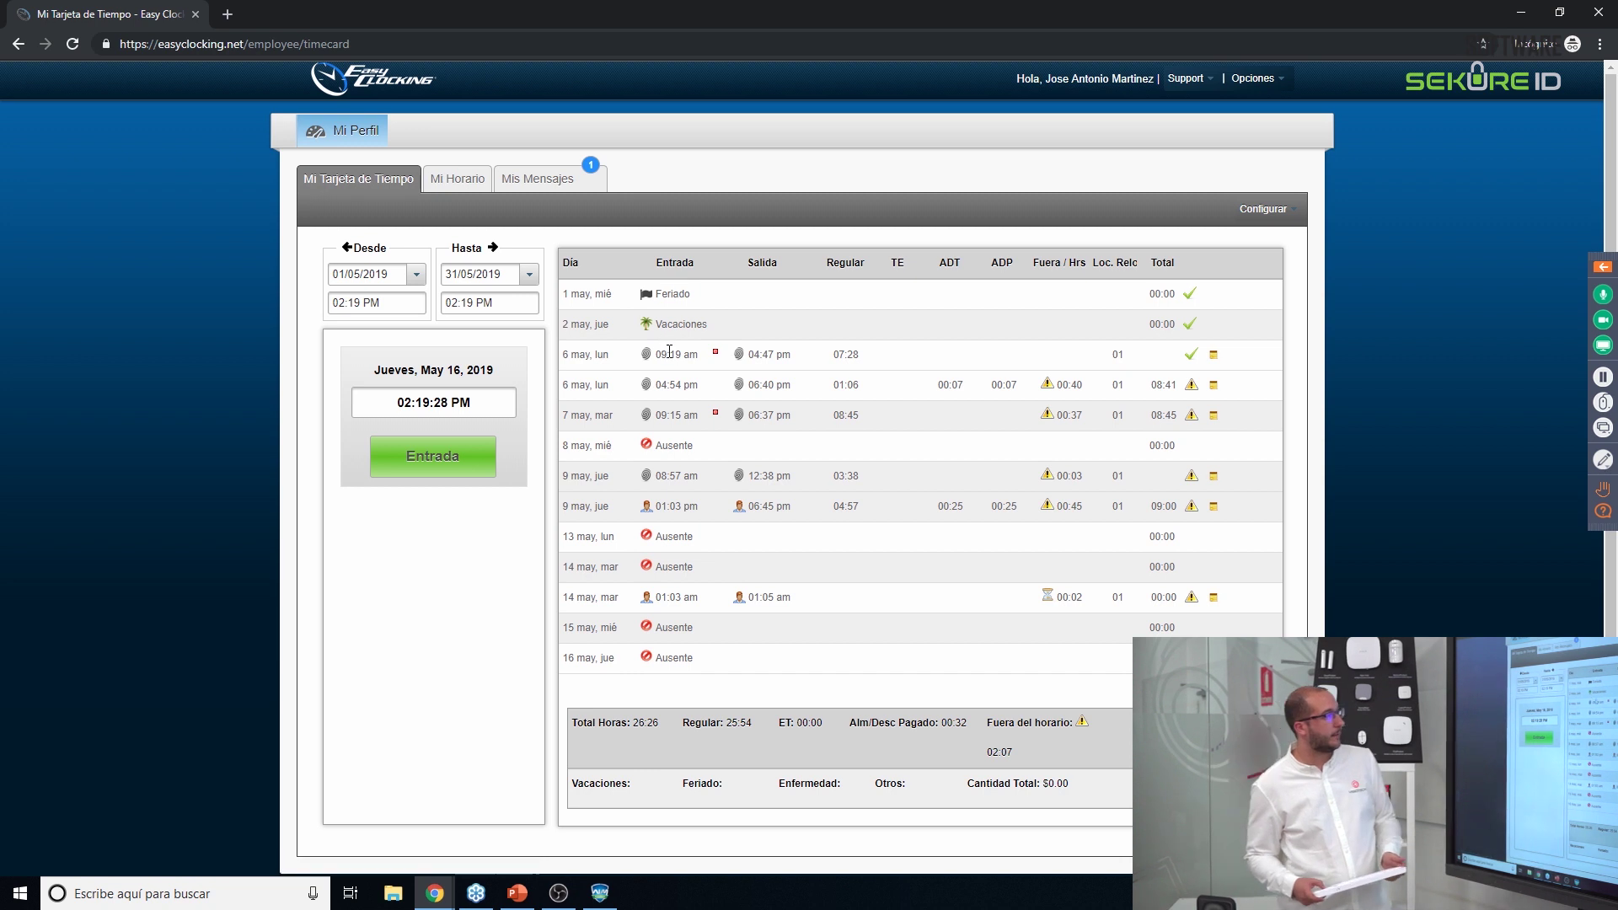
{"action": "left_click", "coordinate": [679, 507]}
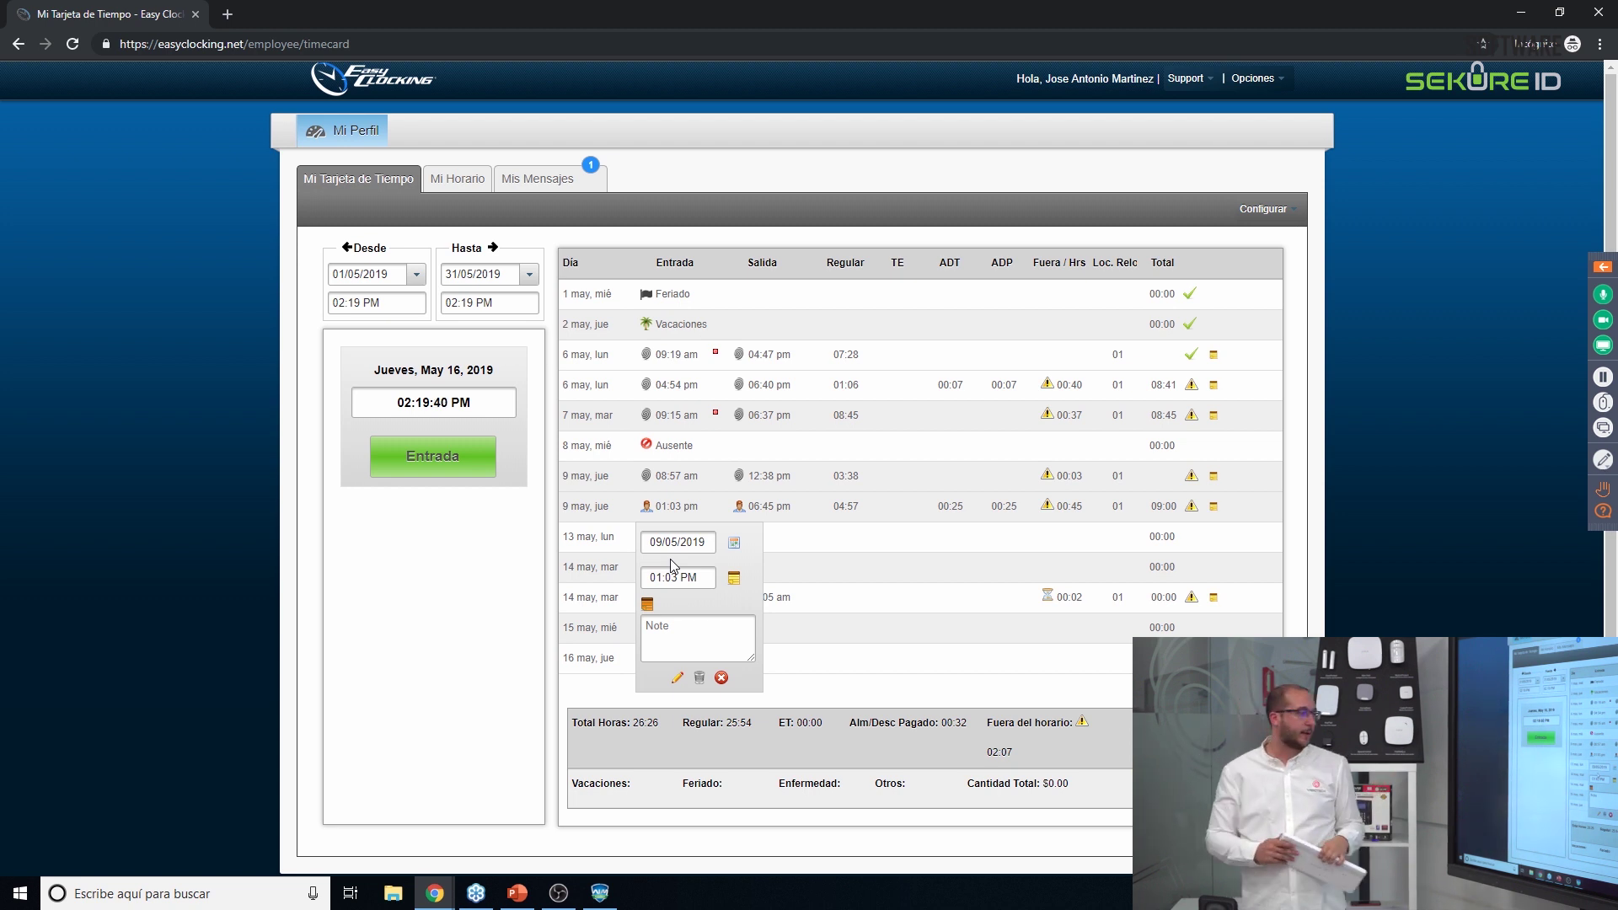
{"action": "left_click", "coordinate": [670, 499]}
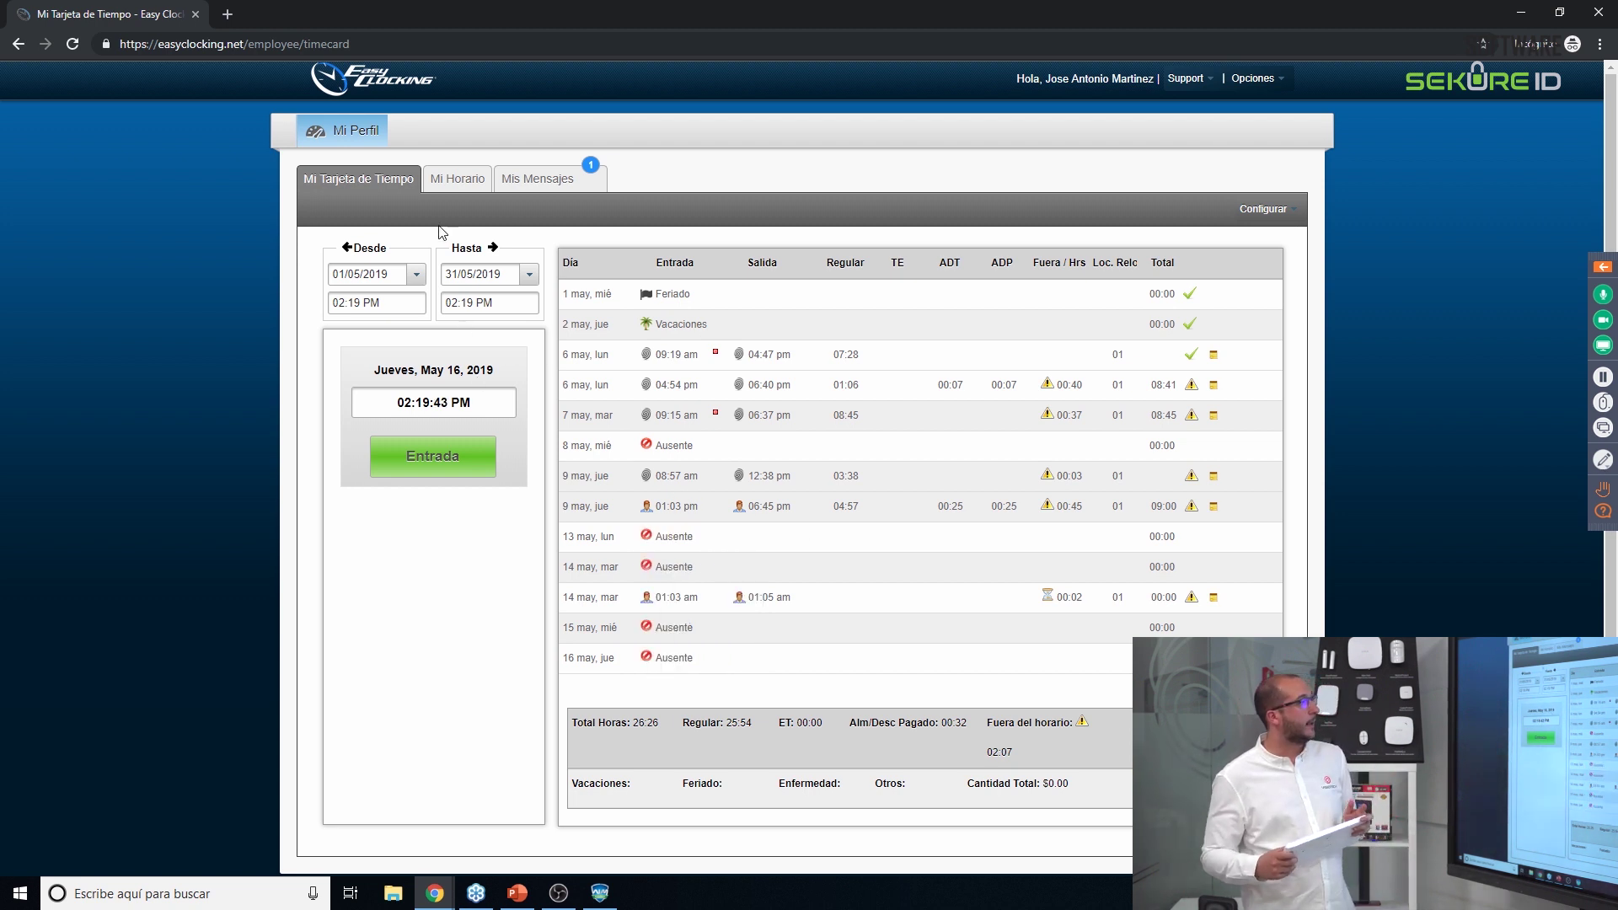
View the employee's schedule by month and read the received message titled "hello".
{"action": "left_click", "coordinate": [472, 193]}
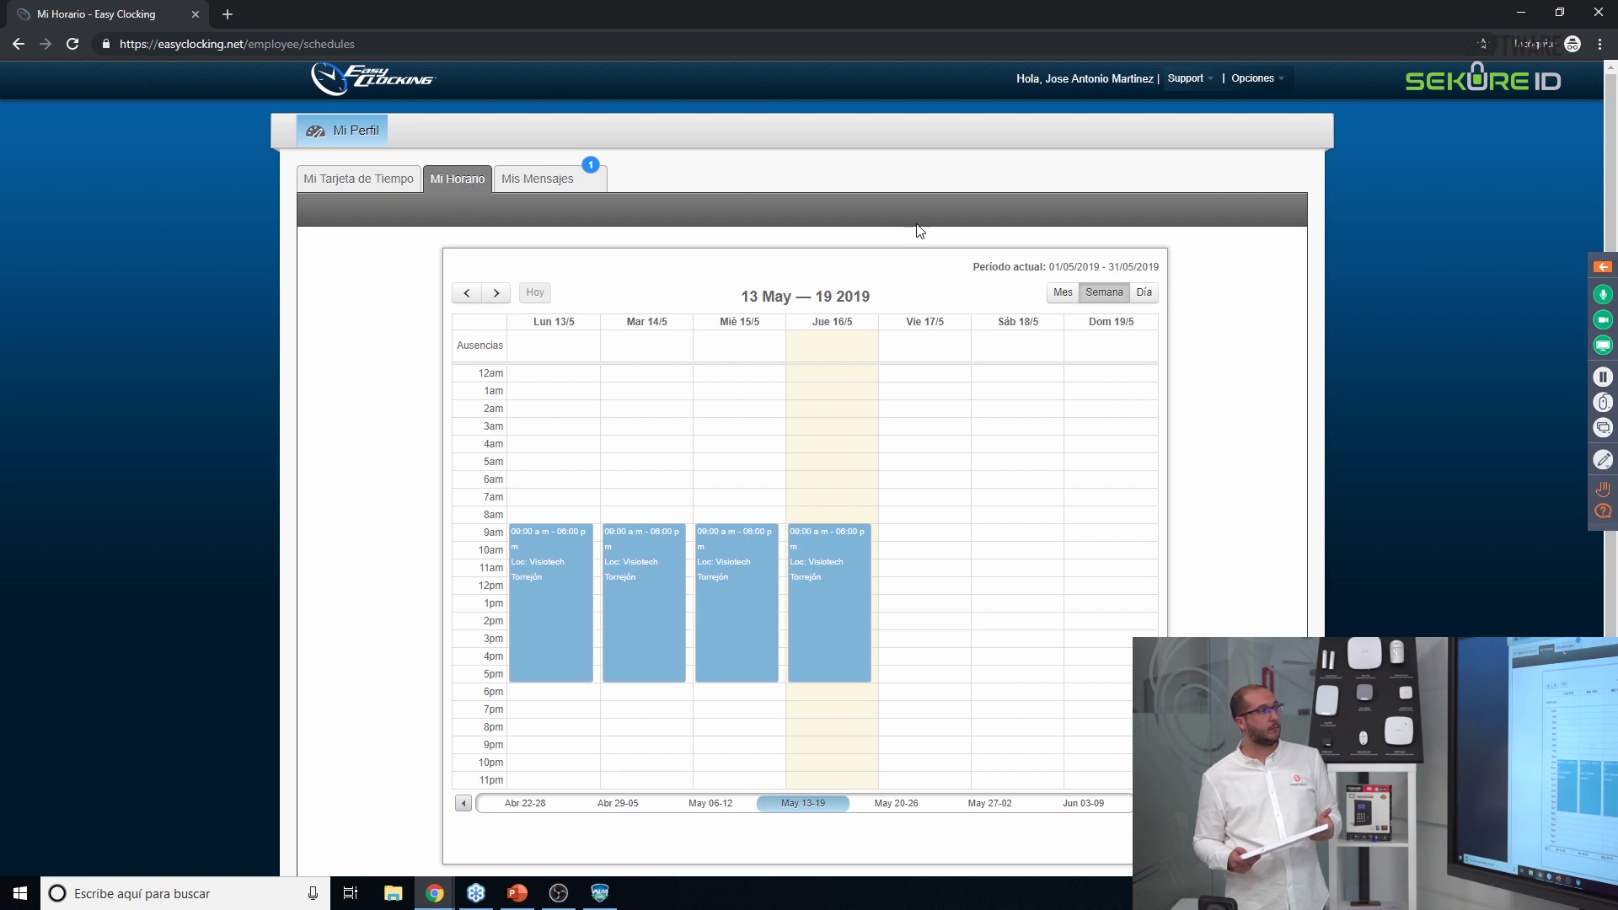
{"action": "left_click", "coordinate": [1063, 292]}
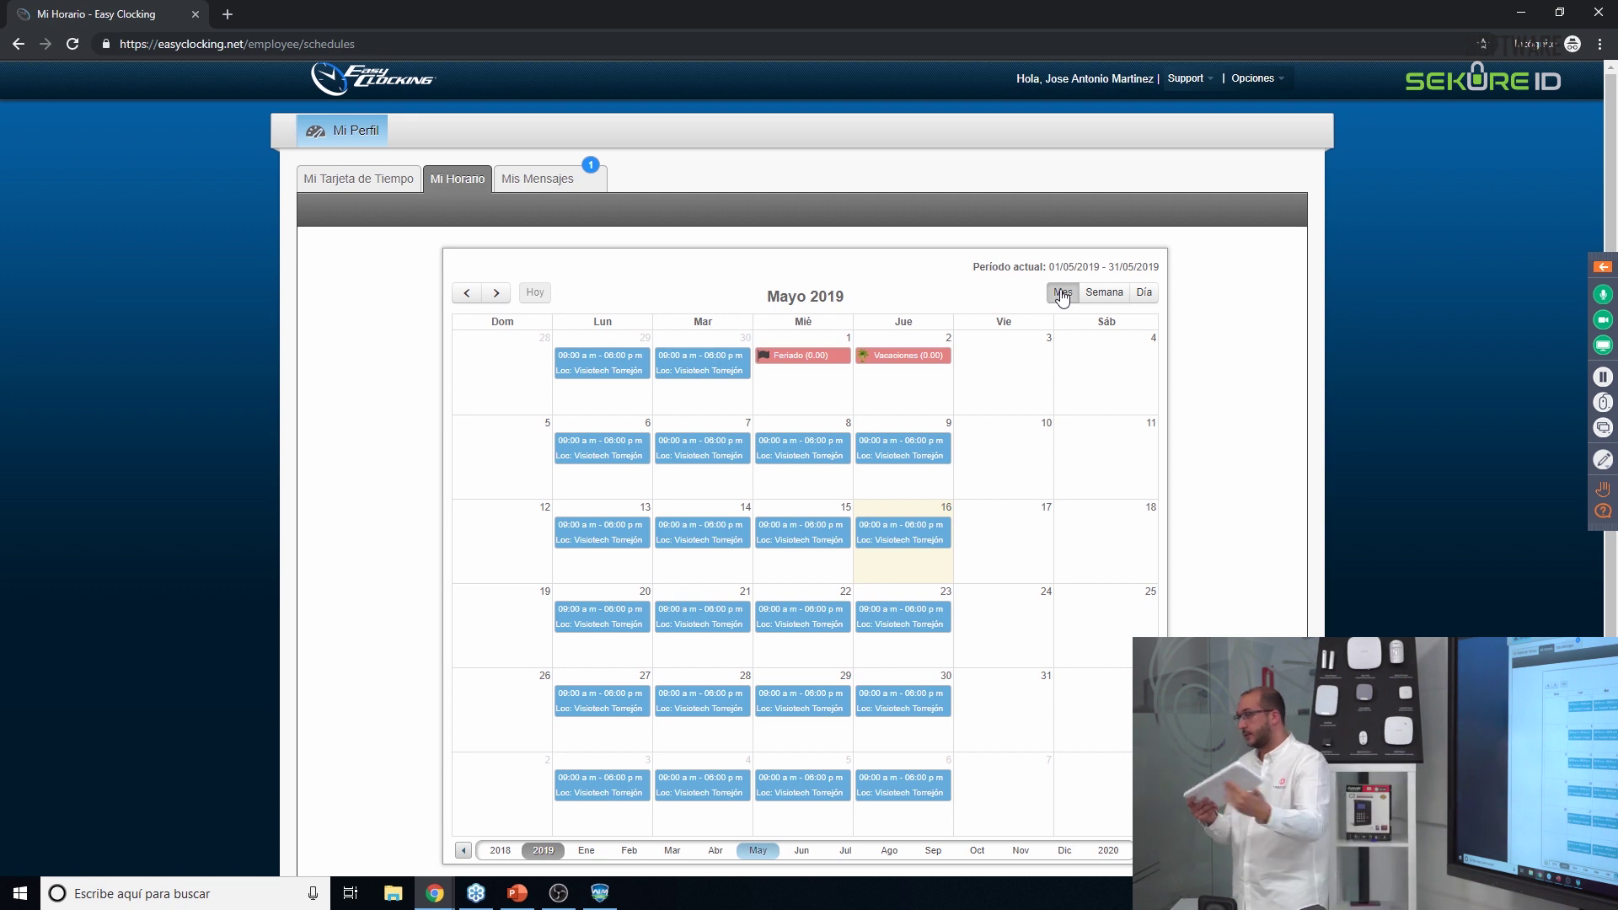
{"action": "left_click", "coordinate": [566, 184]}
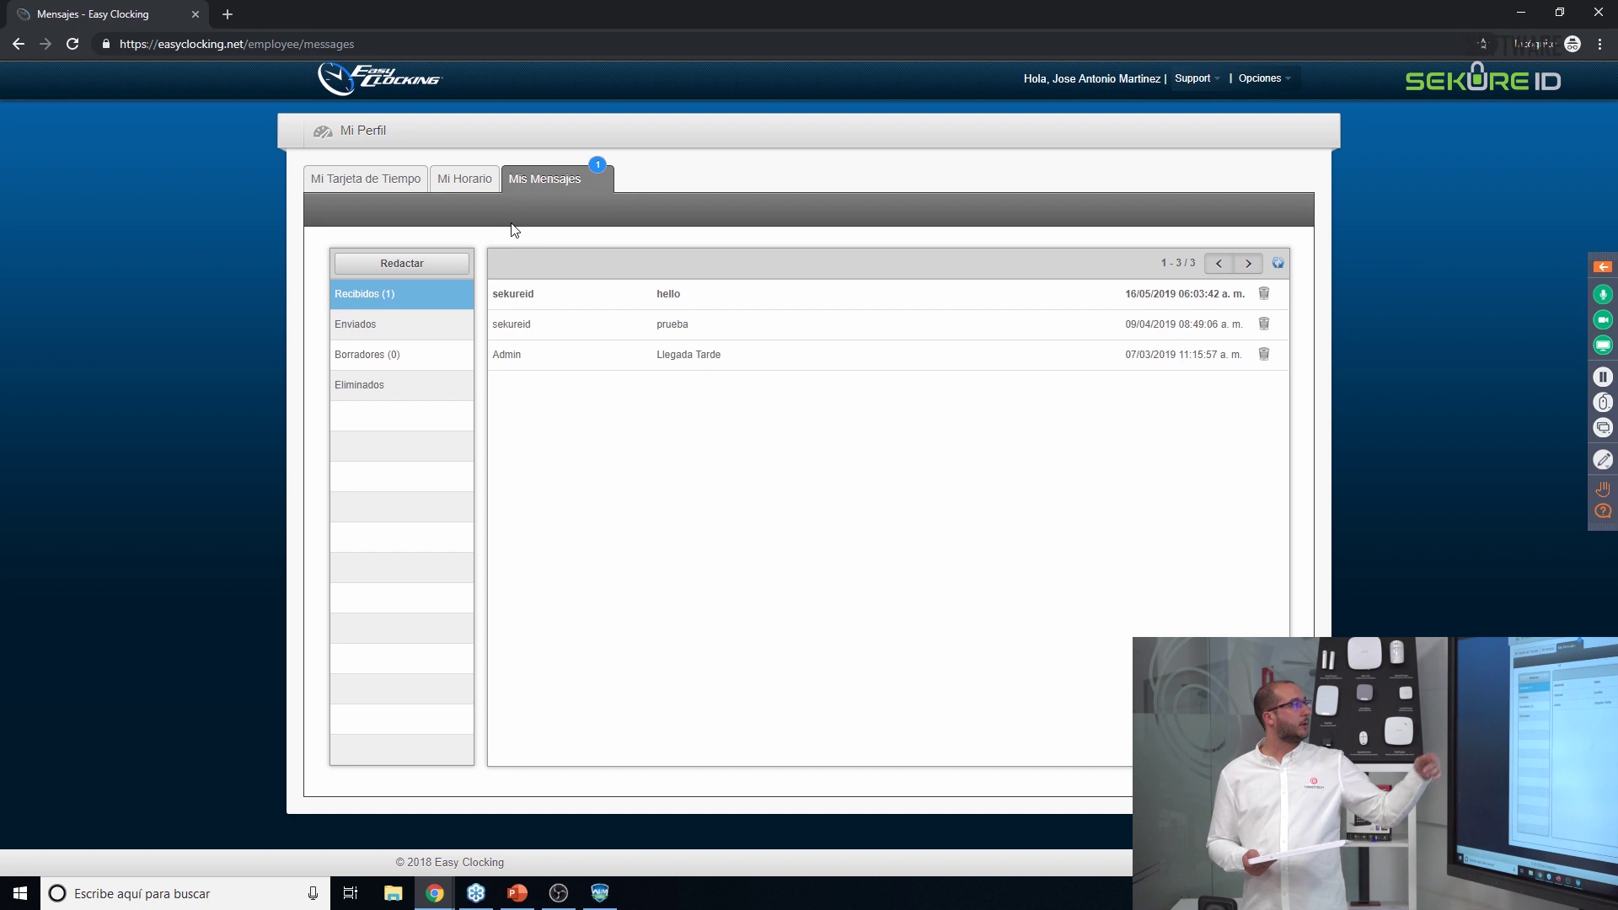
{"action": "left_click", "coordinate": [556, 301]}
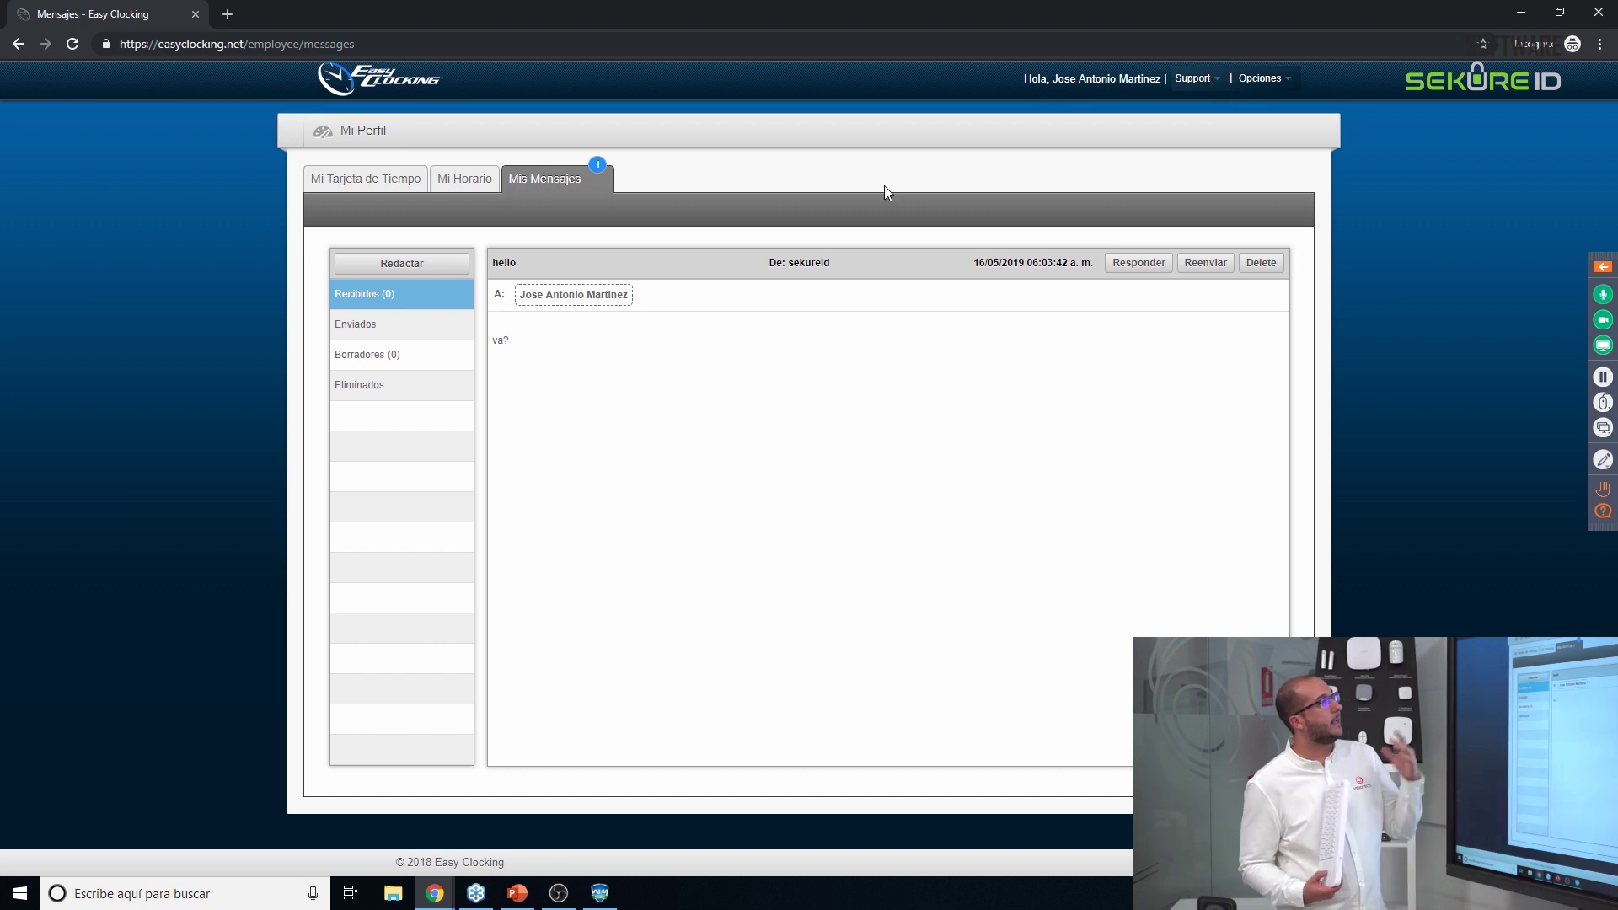
Return to the employee's time card and switch the account from the employee view to the Administrador view.
{"action": "left_click", "coordinate": [365, 192]}
{"action": "right_click", "coordinate": [364, 185]}
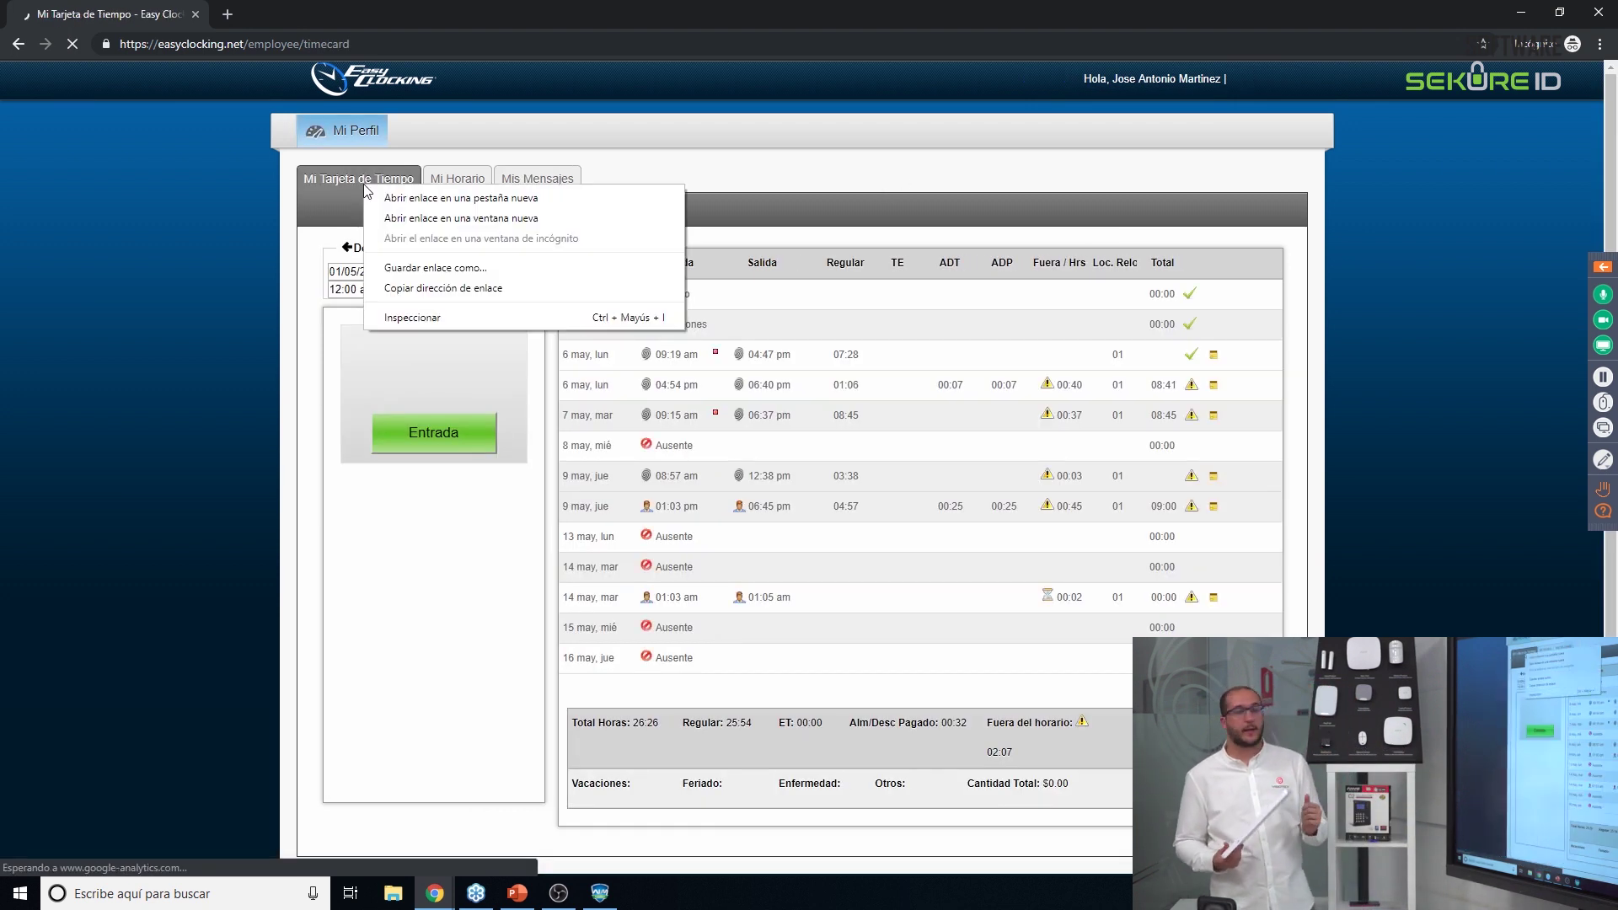
{"action": "left_click", "coordinate": [66, 243]}
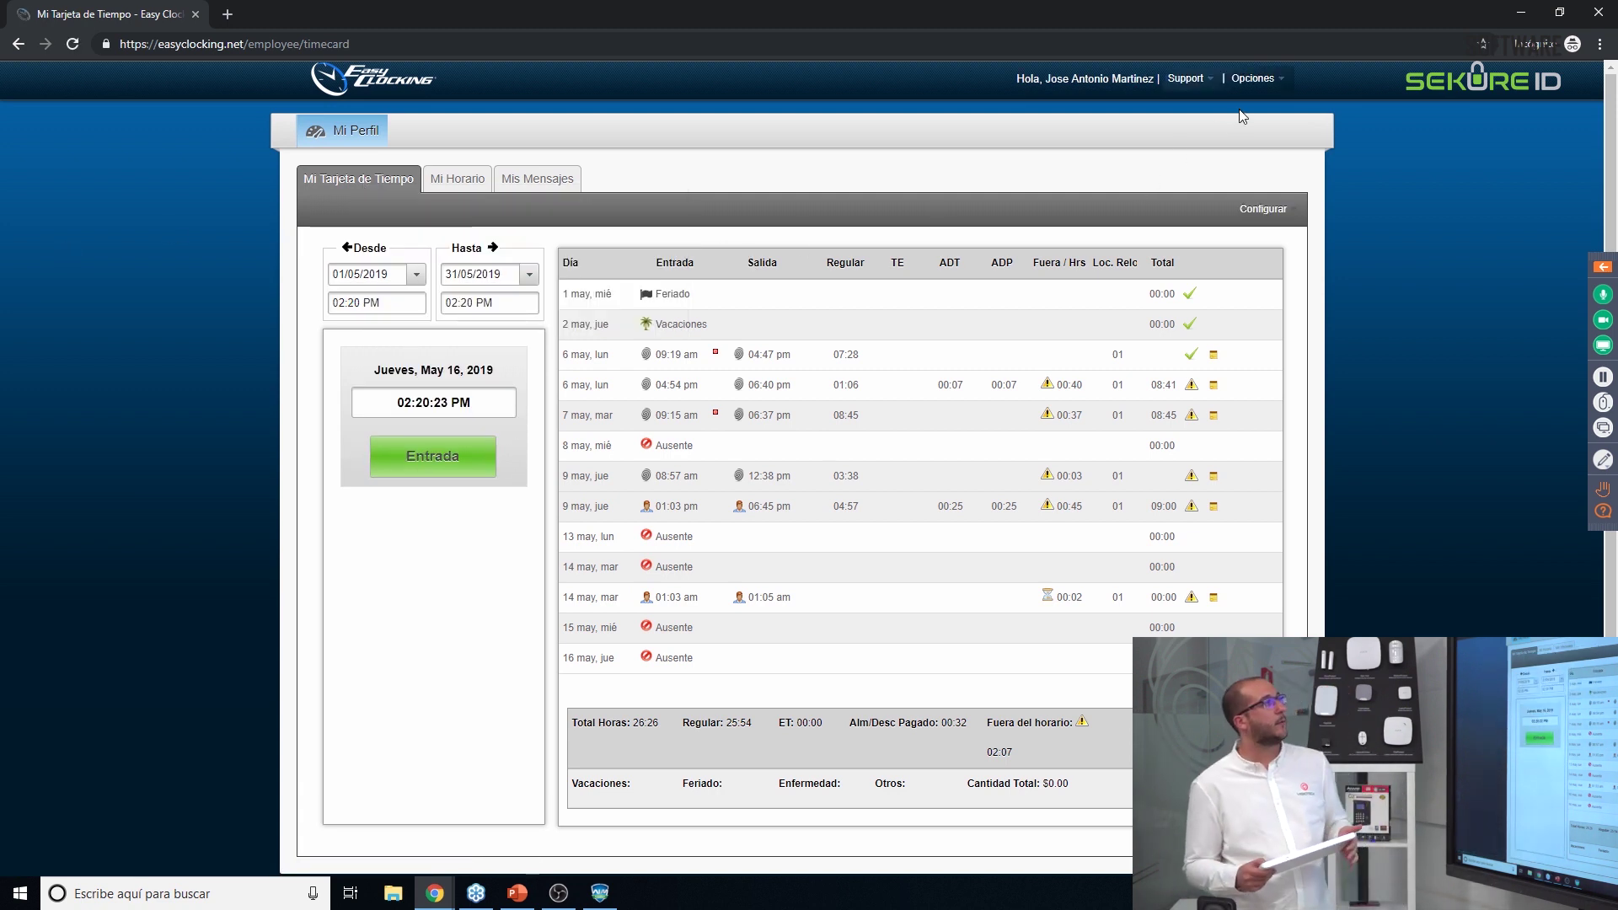
{"action": "left_click", "coordinate": [1255, 77]}
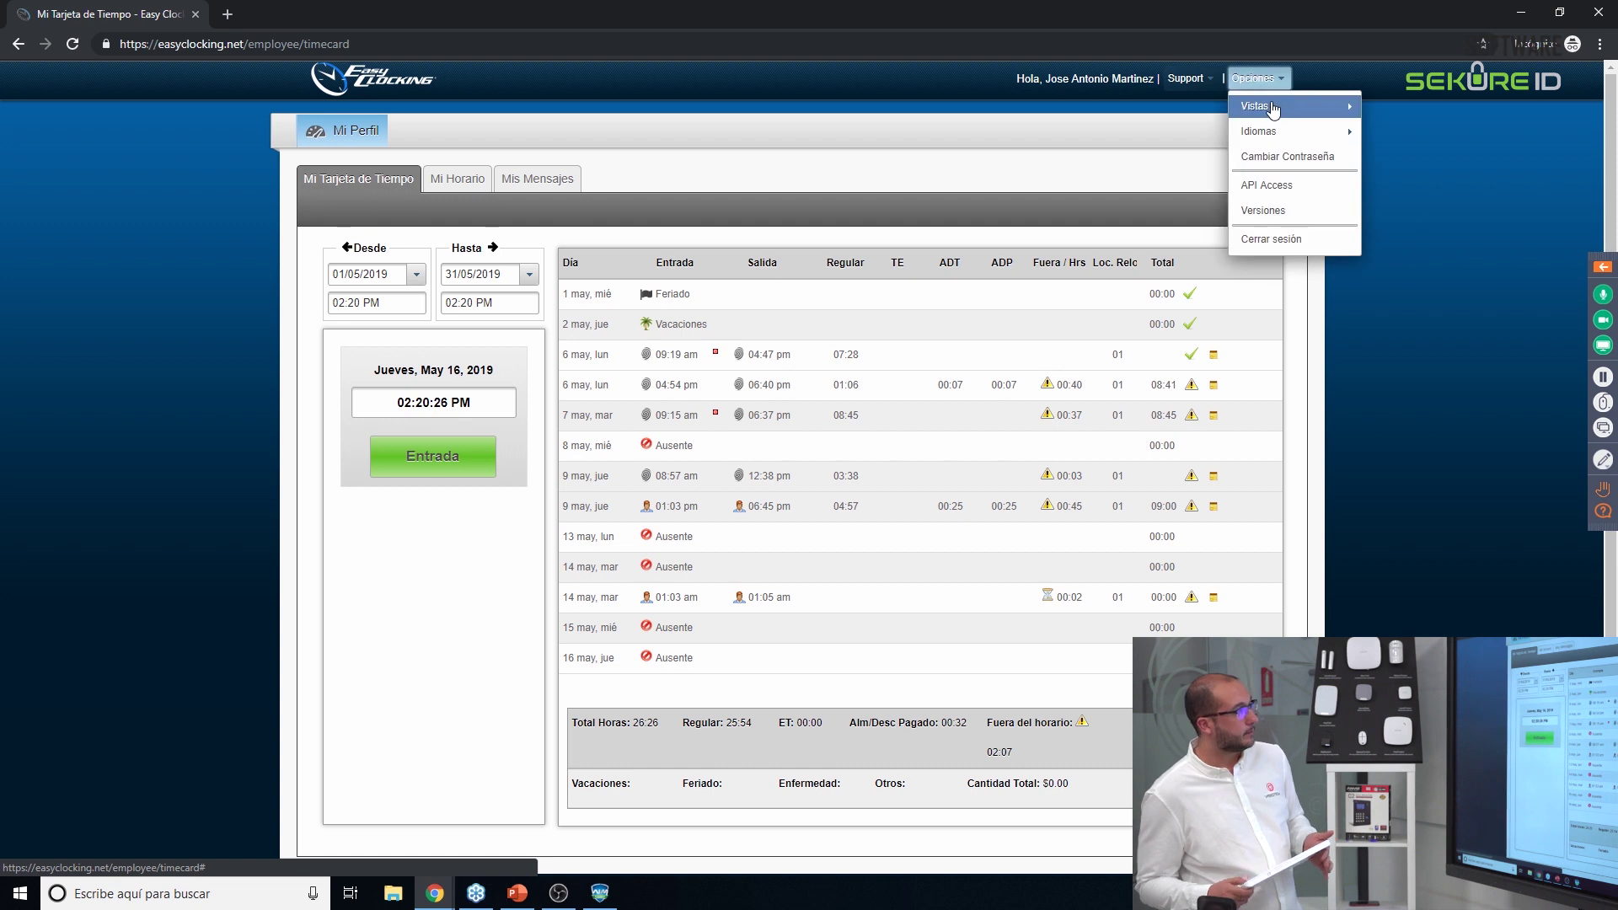
{"action": "left_click", "coordinate": [1285, 107]}
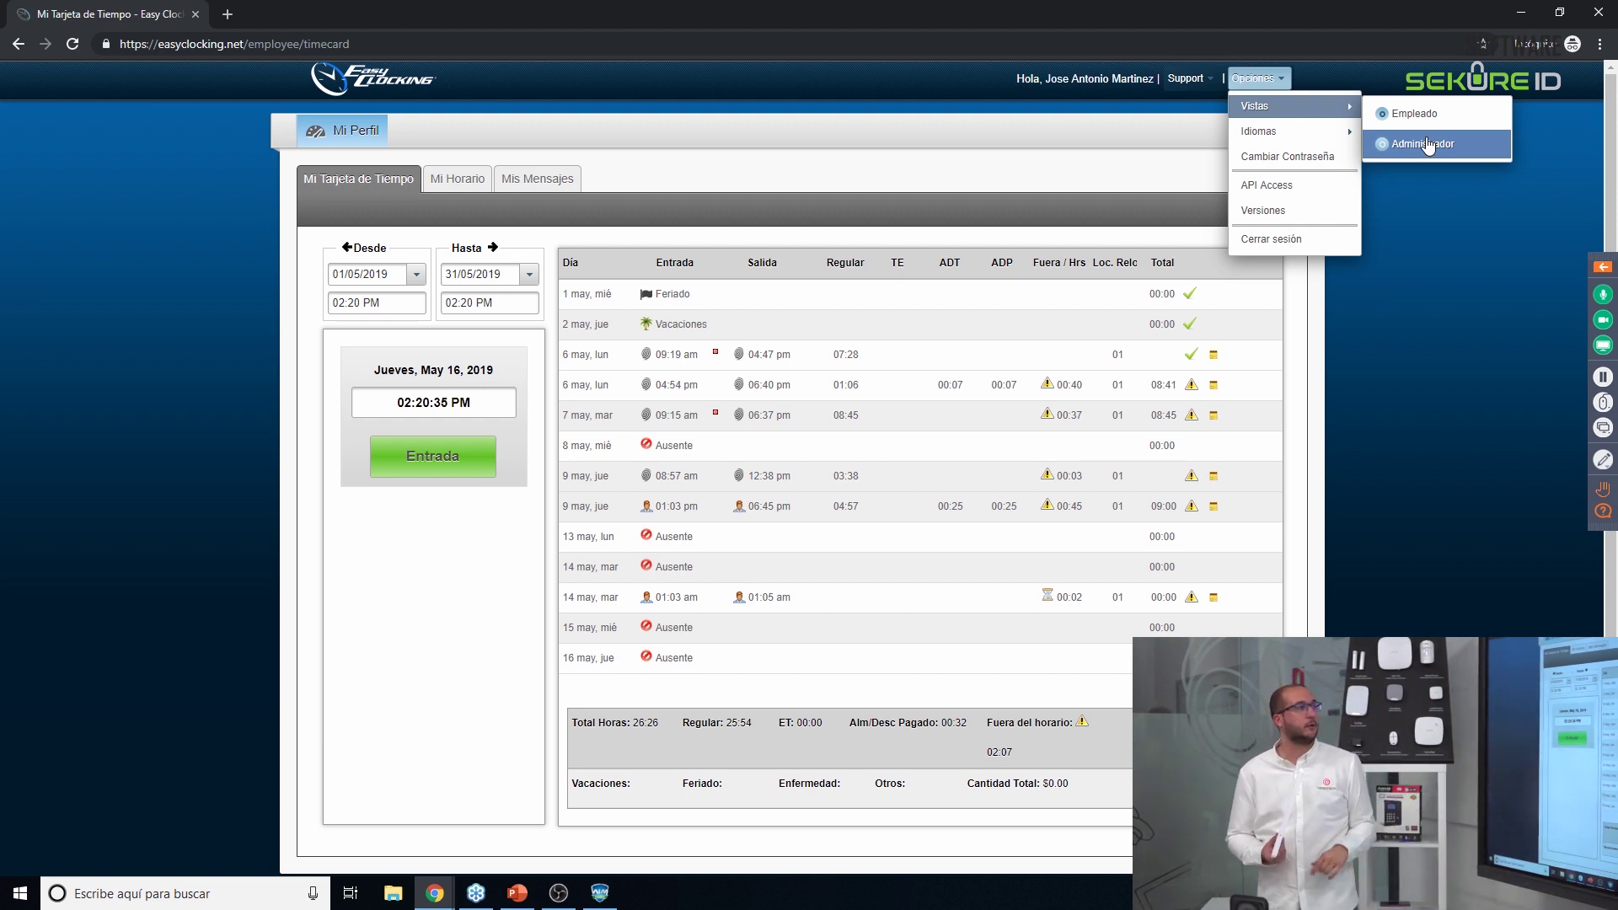
{"action": "left_click", "coordinate": [1428, 144]}
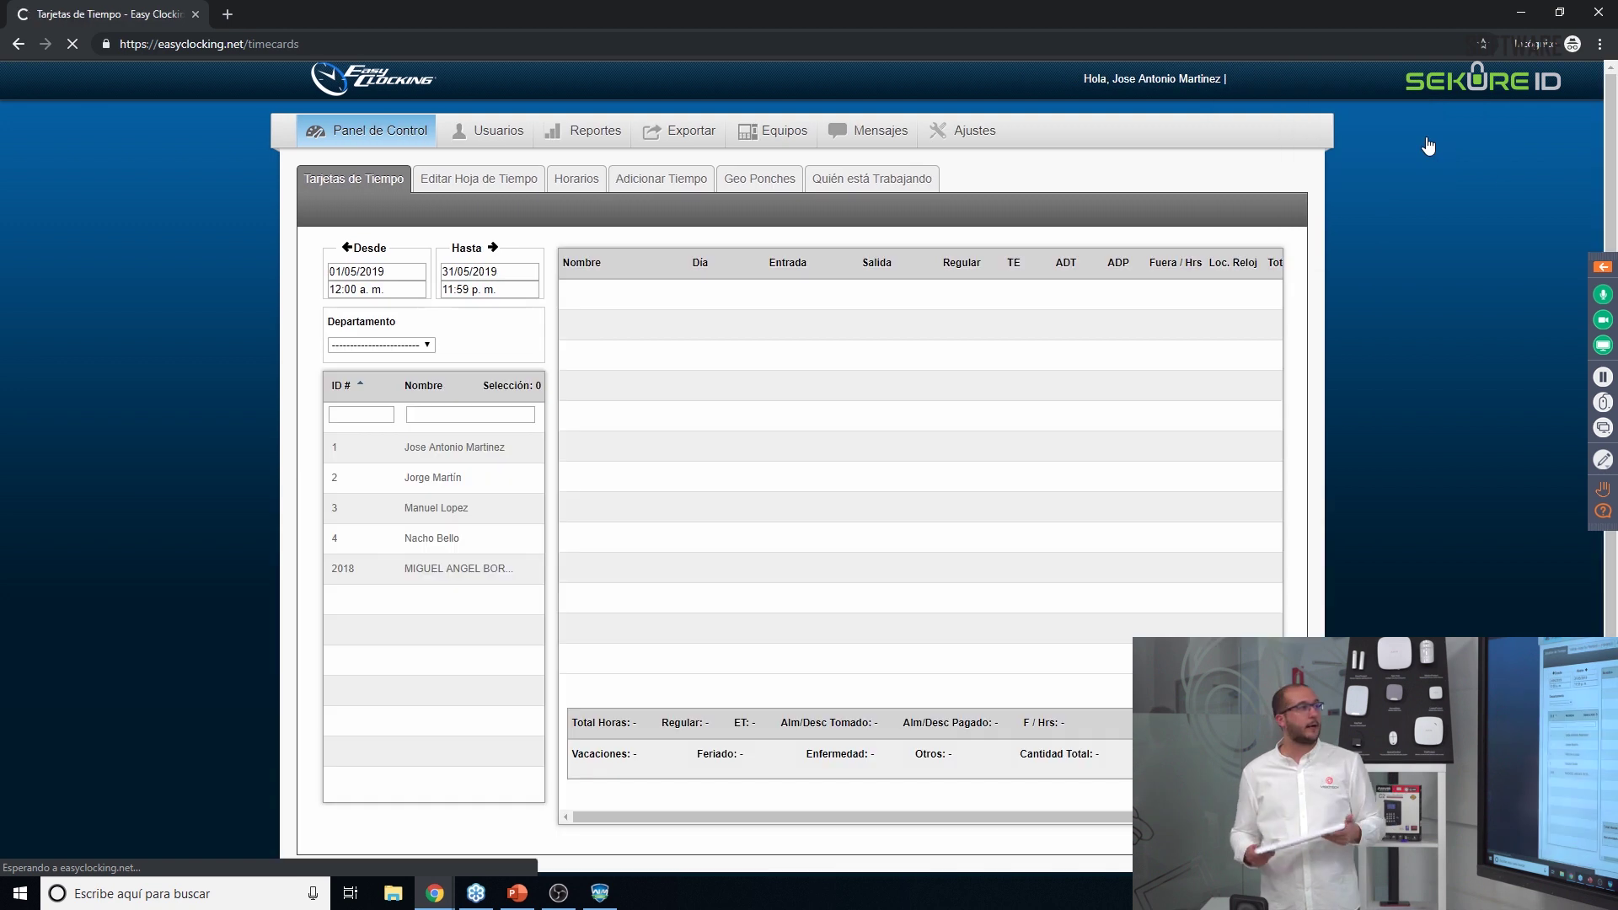